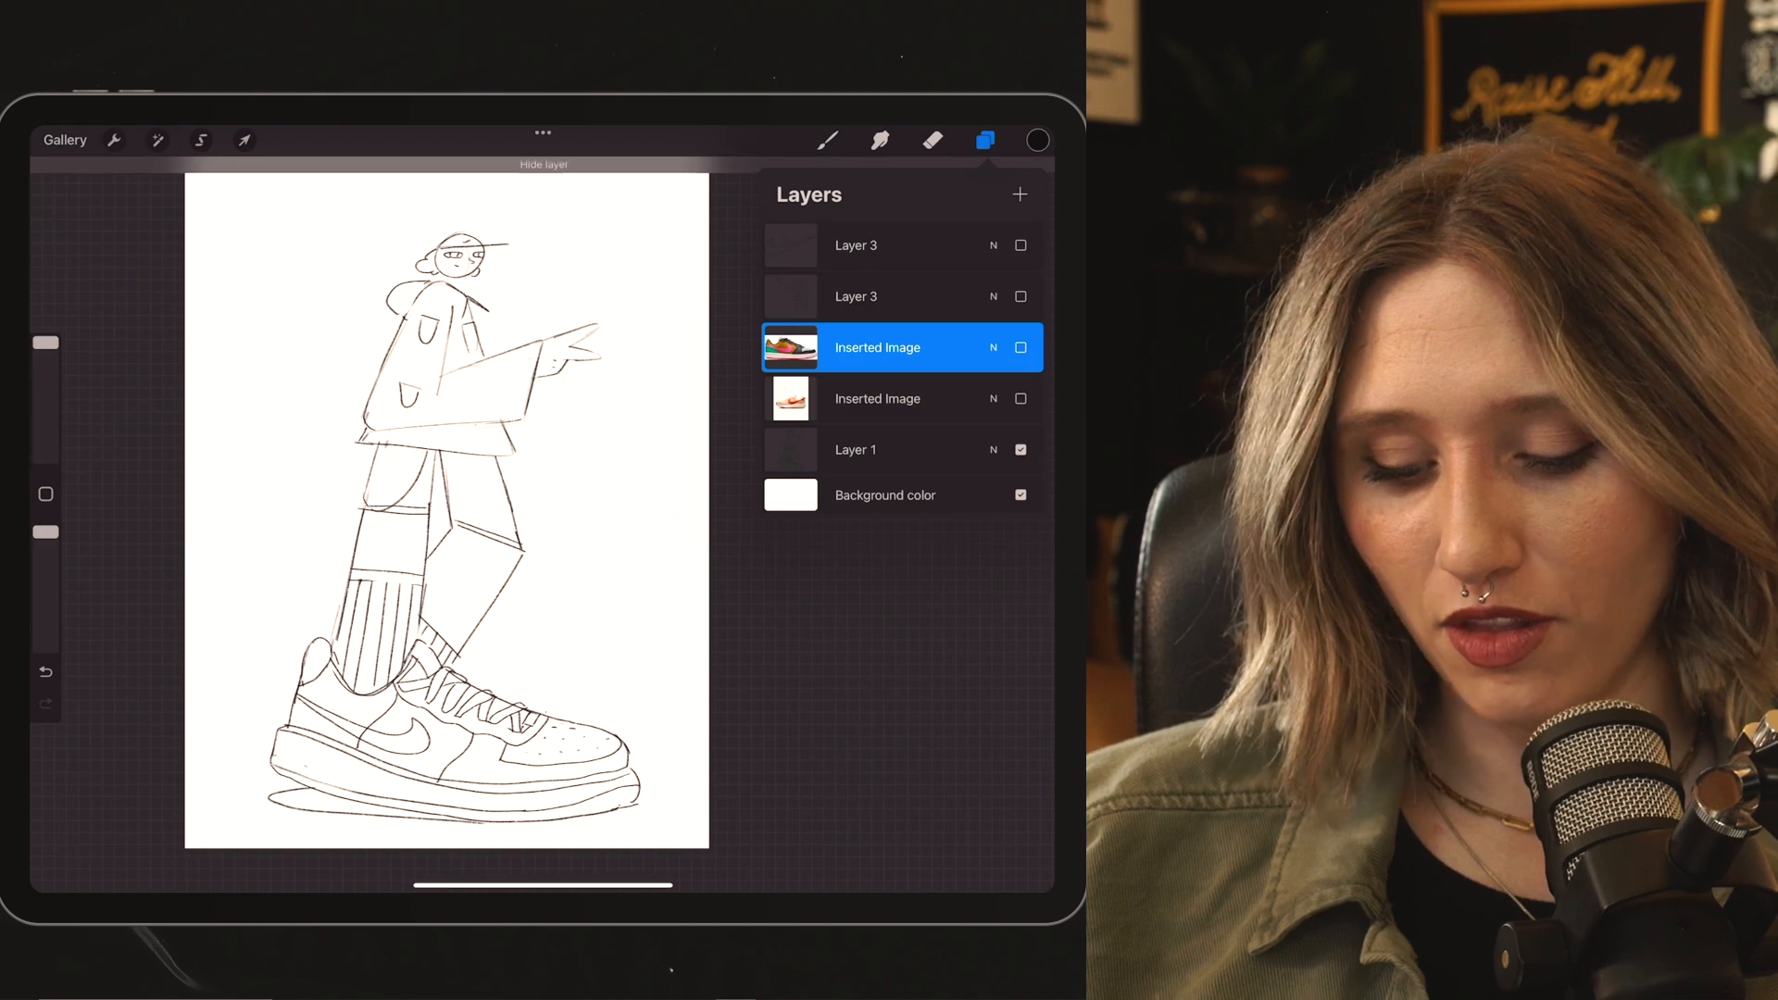
Show both sneaker reference photos and paint beige, black and orange-red color swatches sampled from the lower sneaker
left_click(1020, 398)
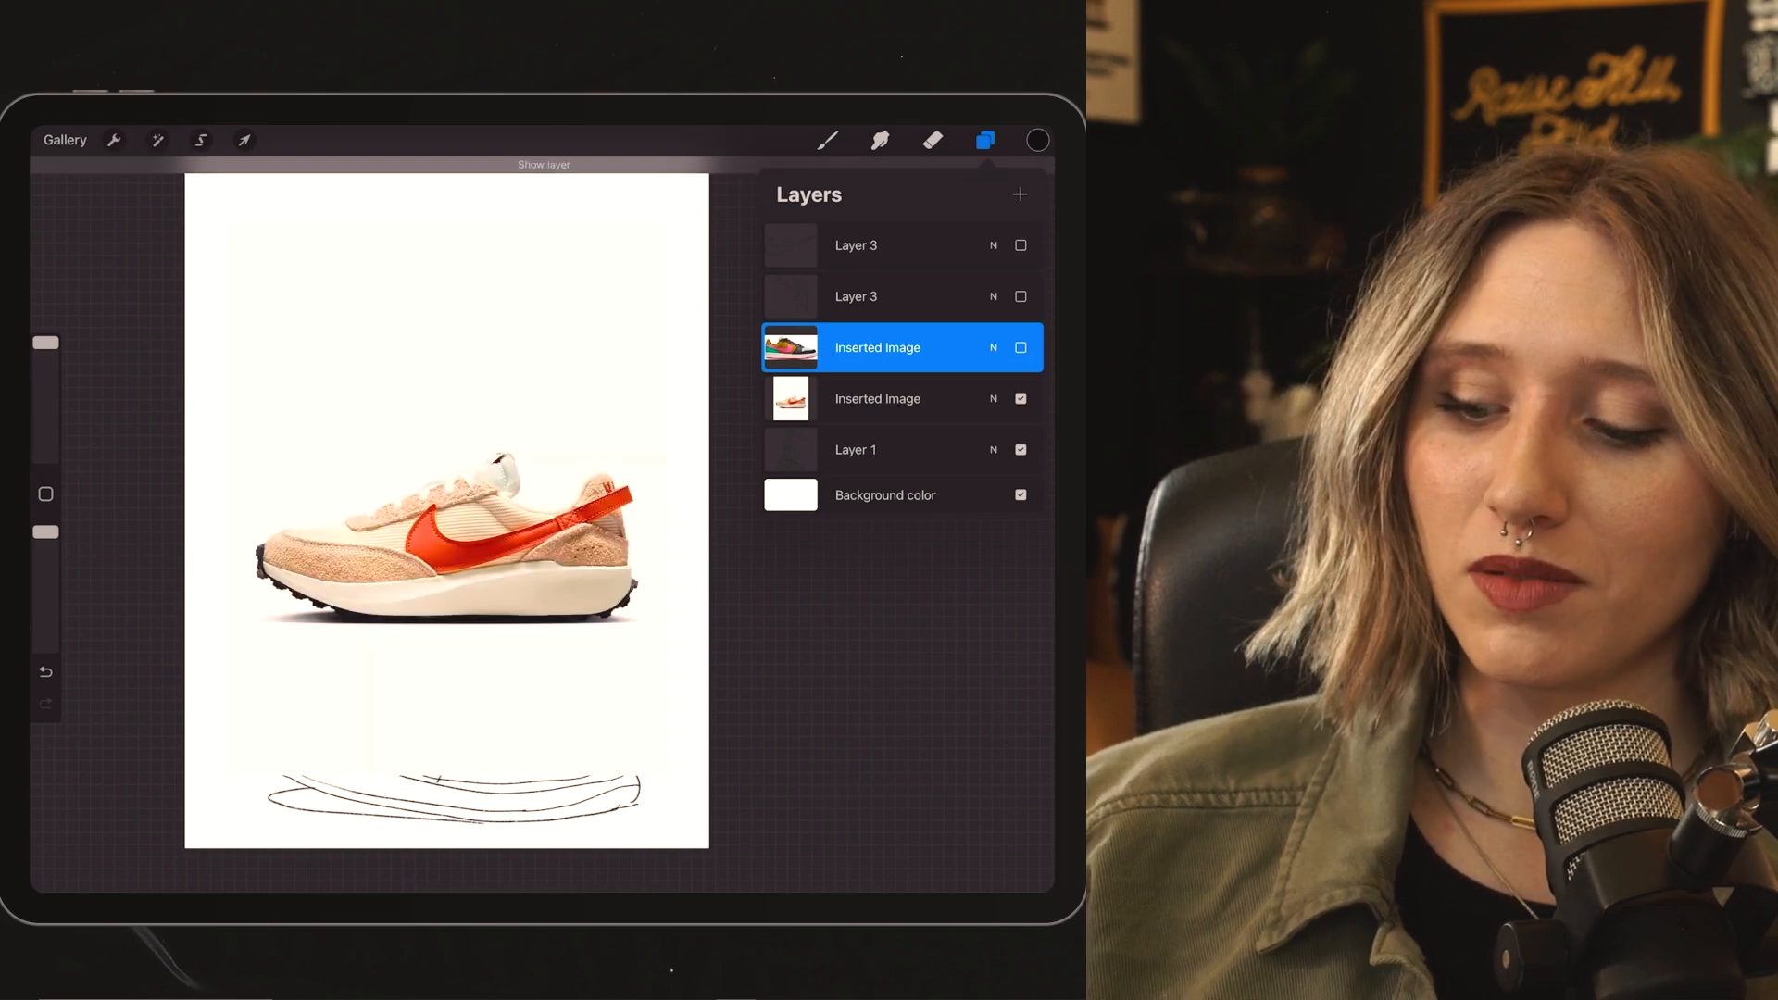
left_click(1020, 347)
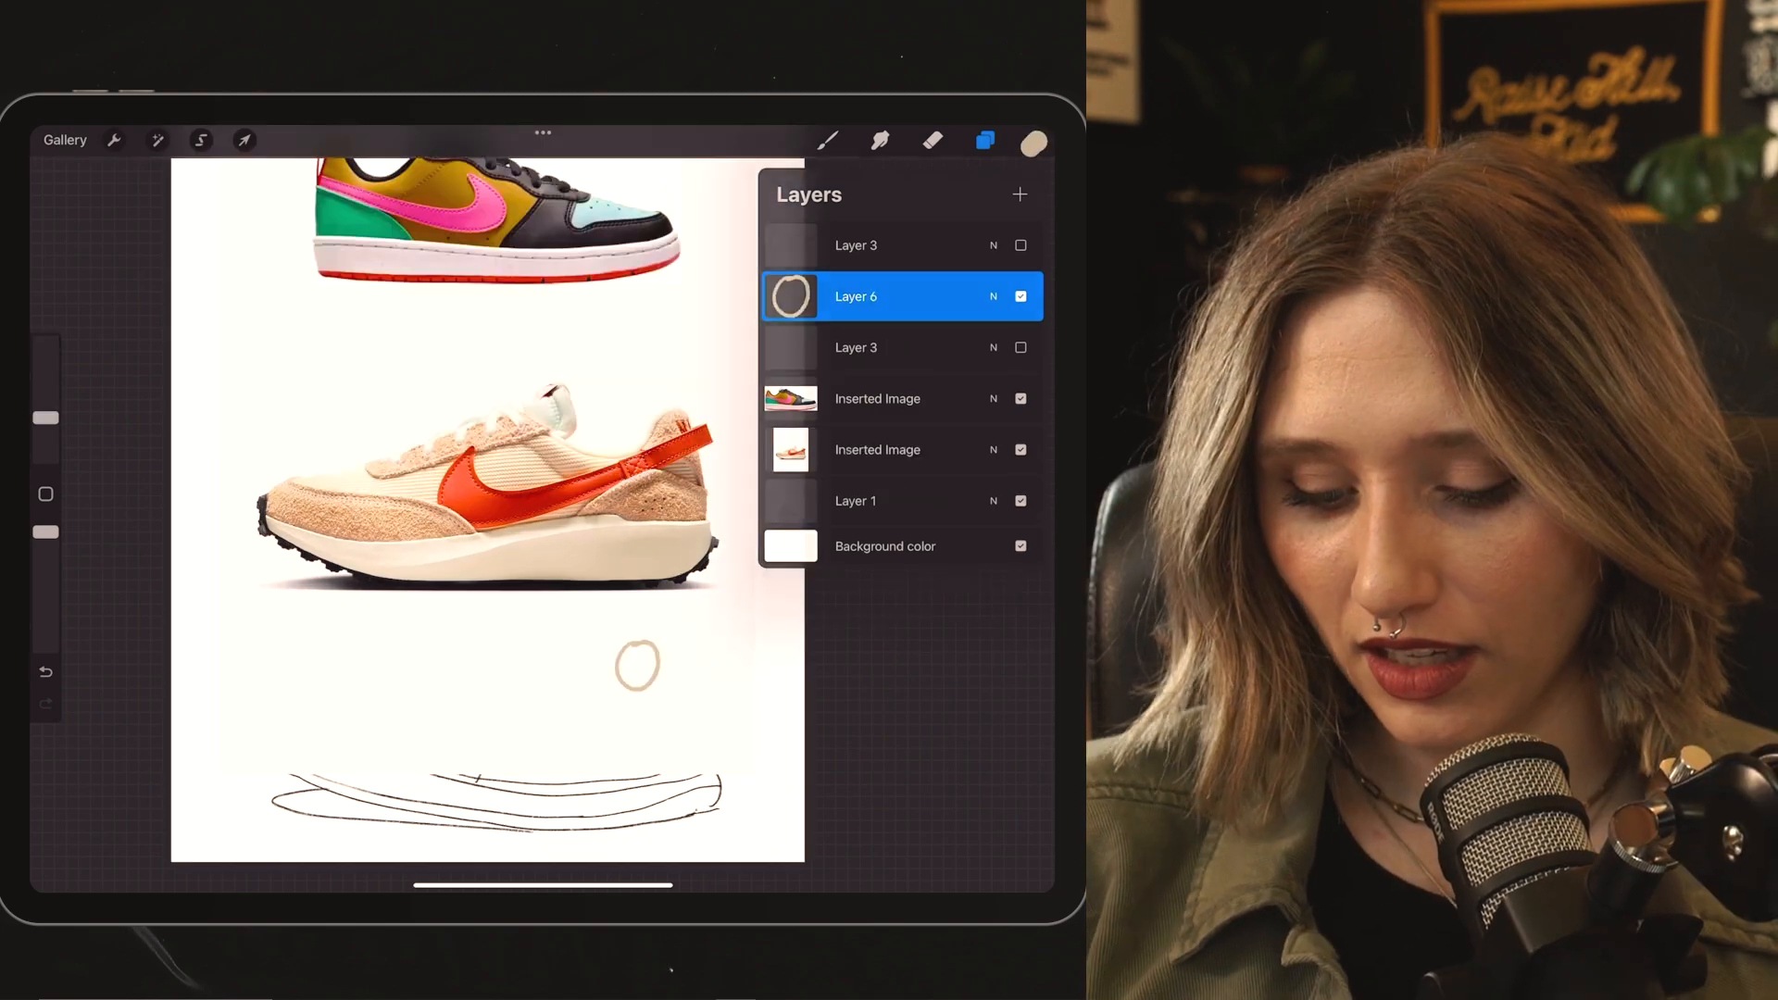
left_click_drag(1038, 140, 637, 665)
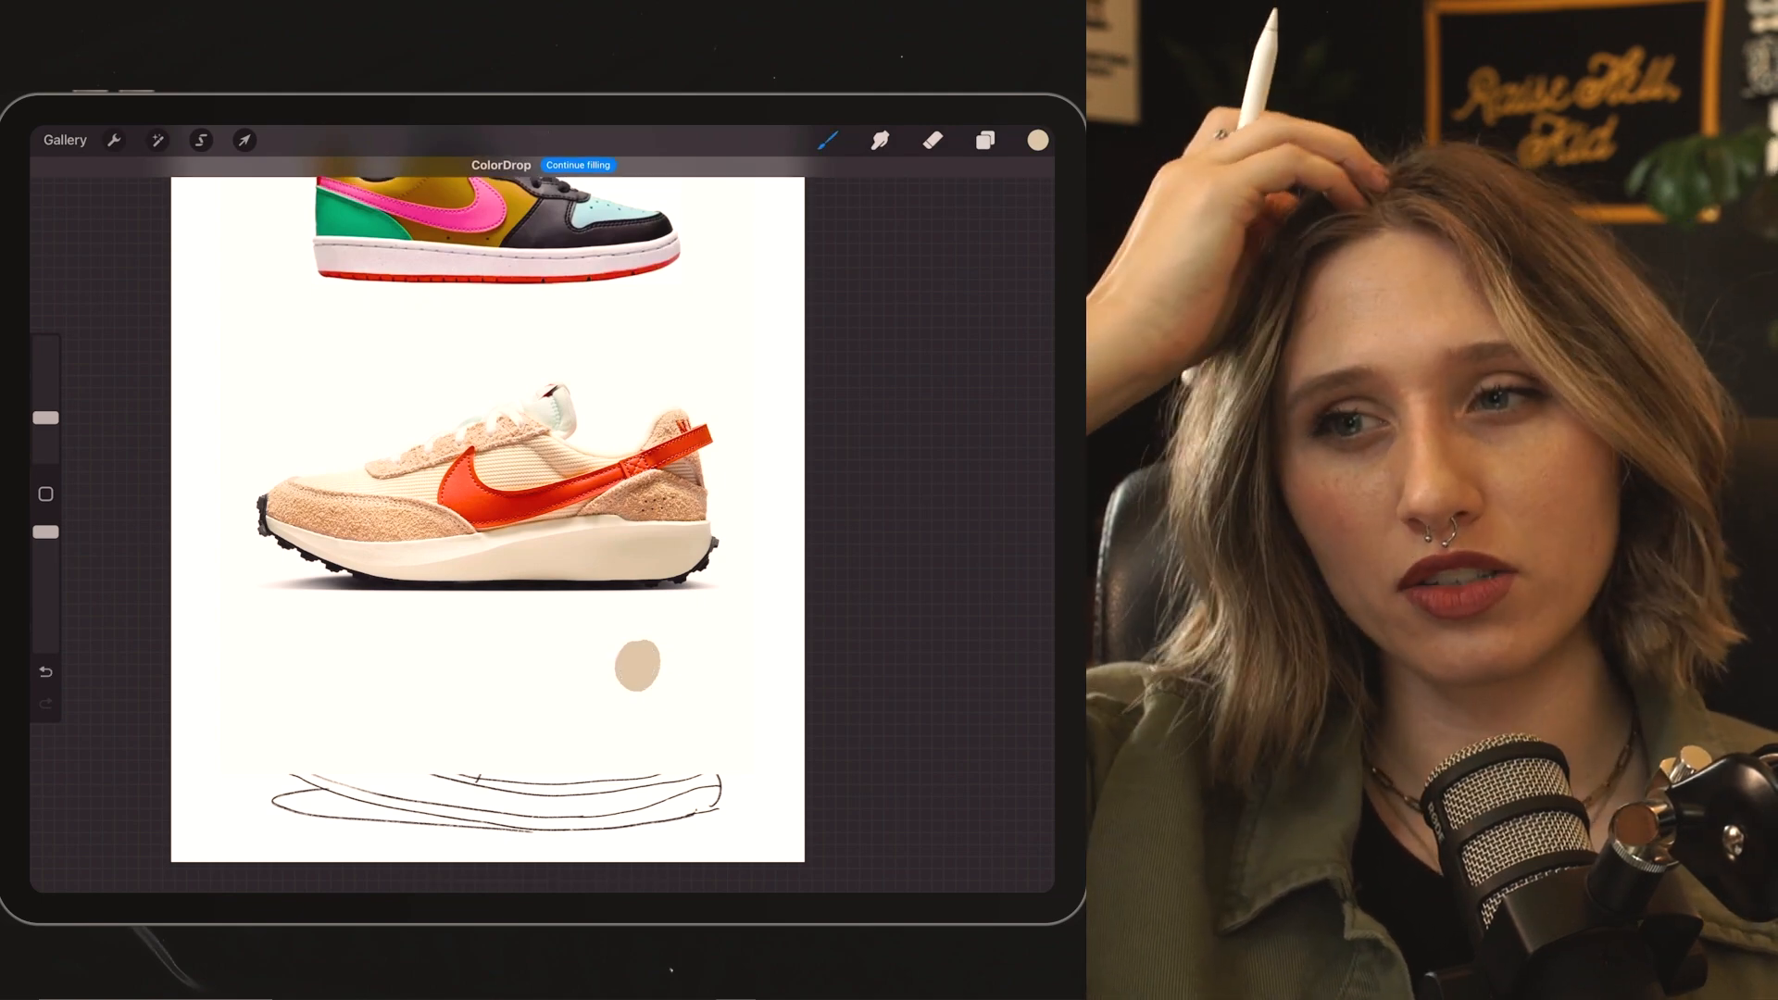
left_click_drag(464, 553, 468, 556)
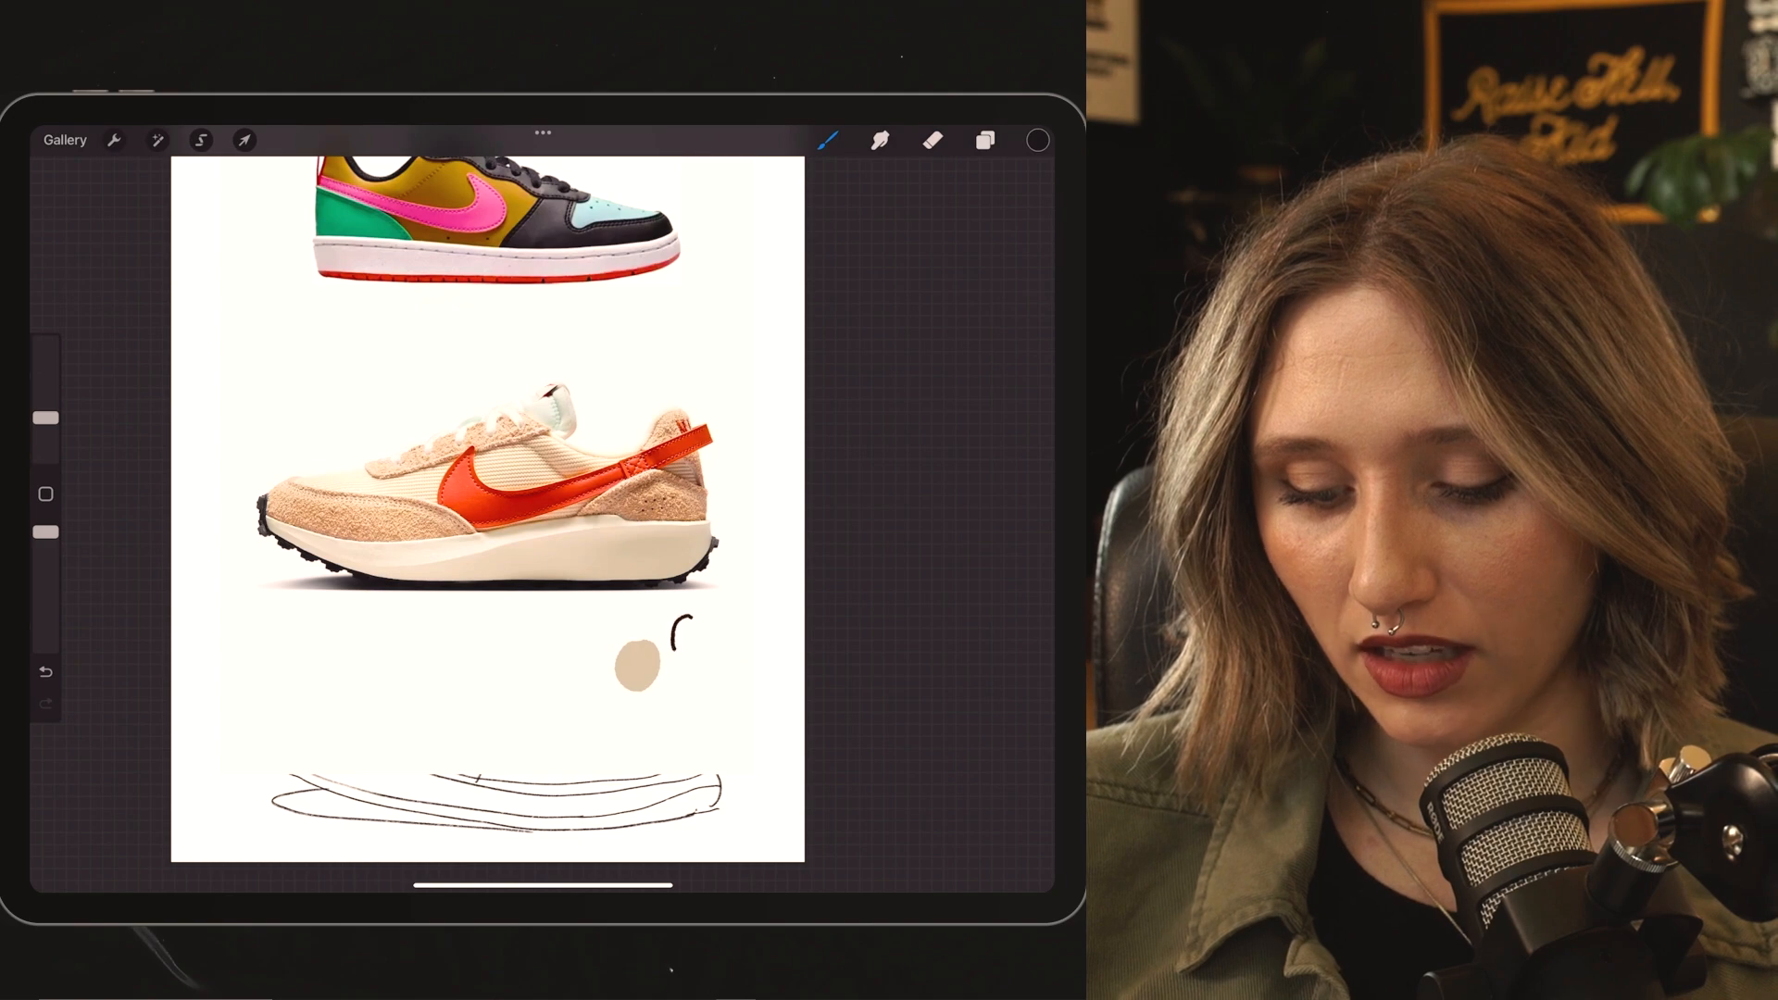
left_click_drag(1037, 140, 692, 634)
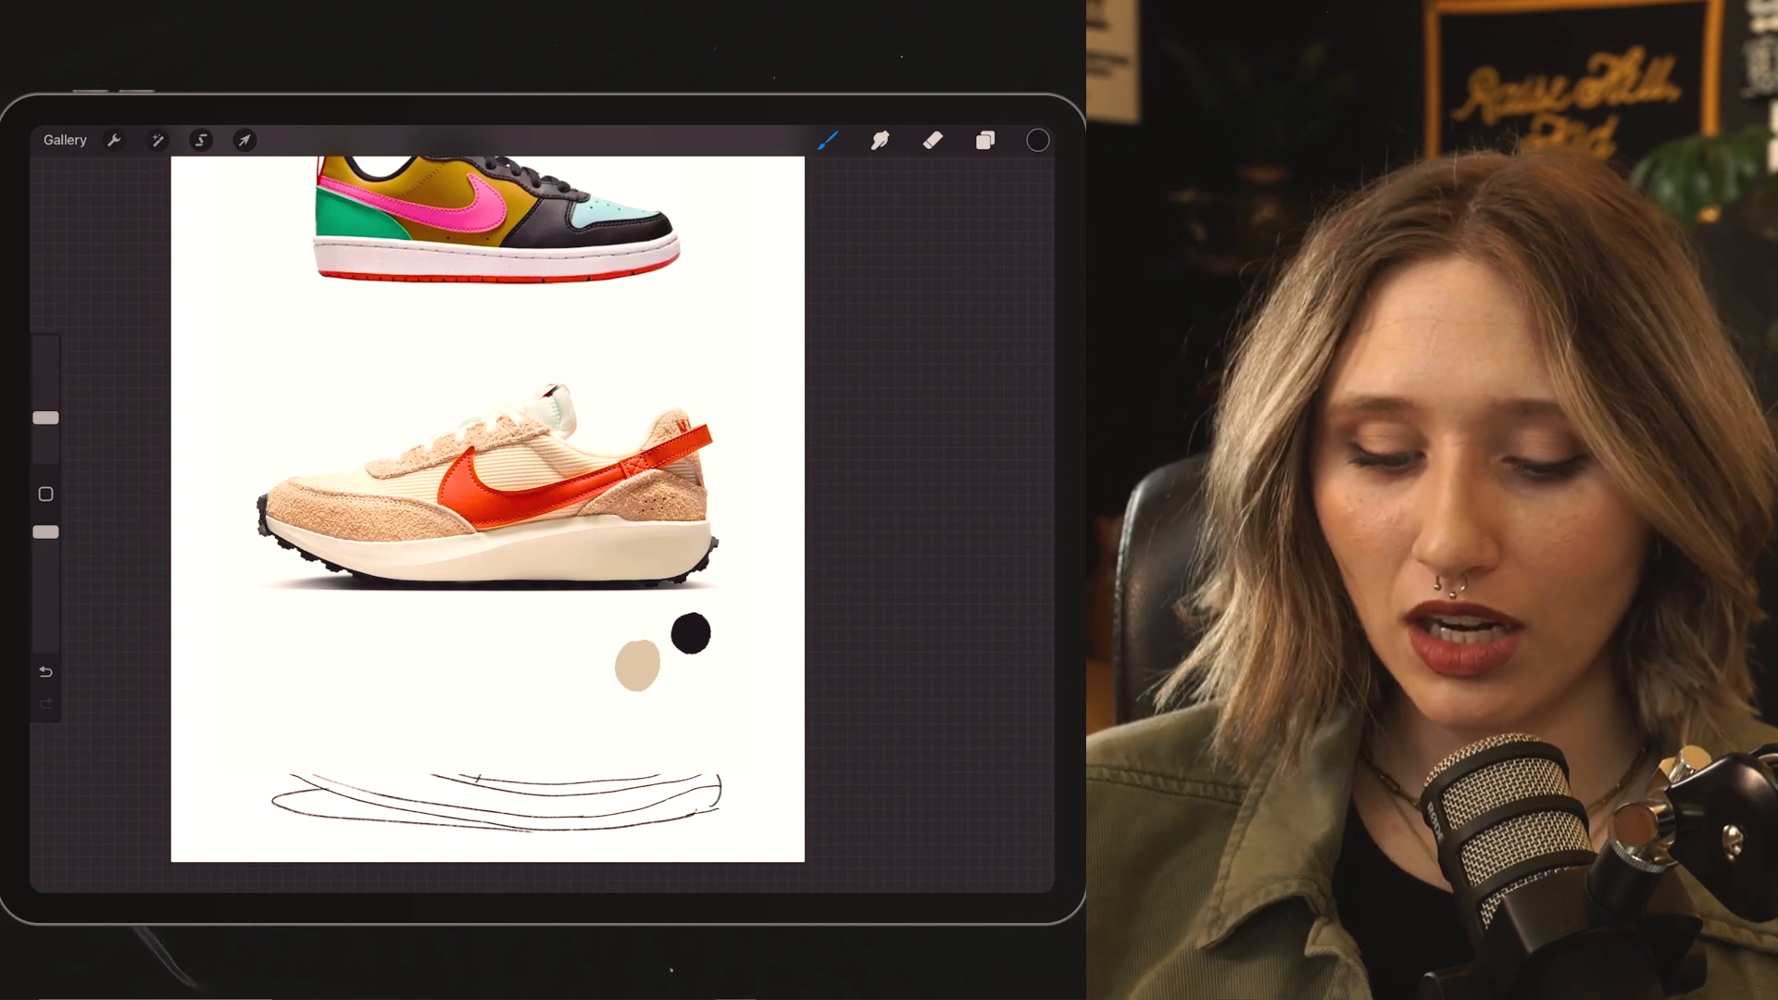
left_click_drag(476, 474, 474, 470)
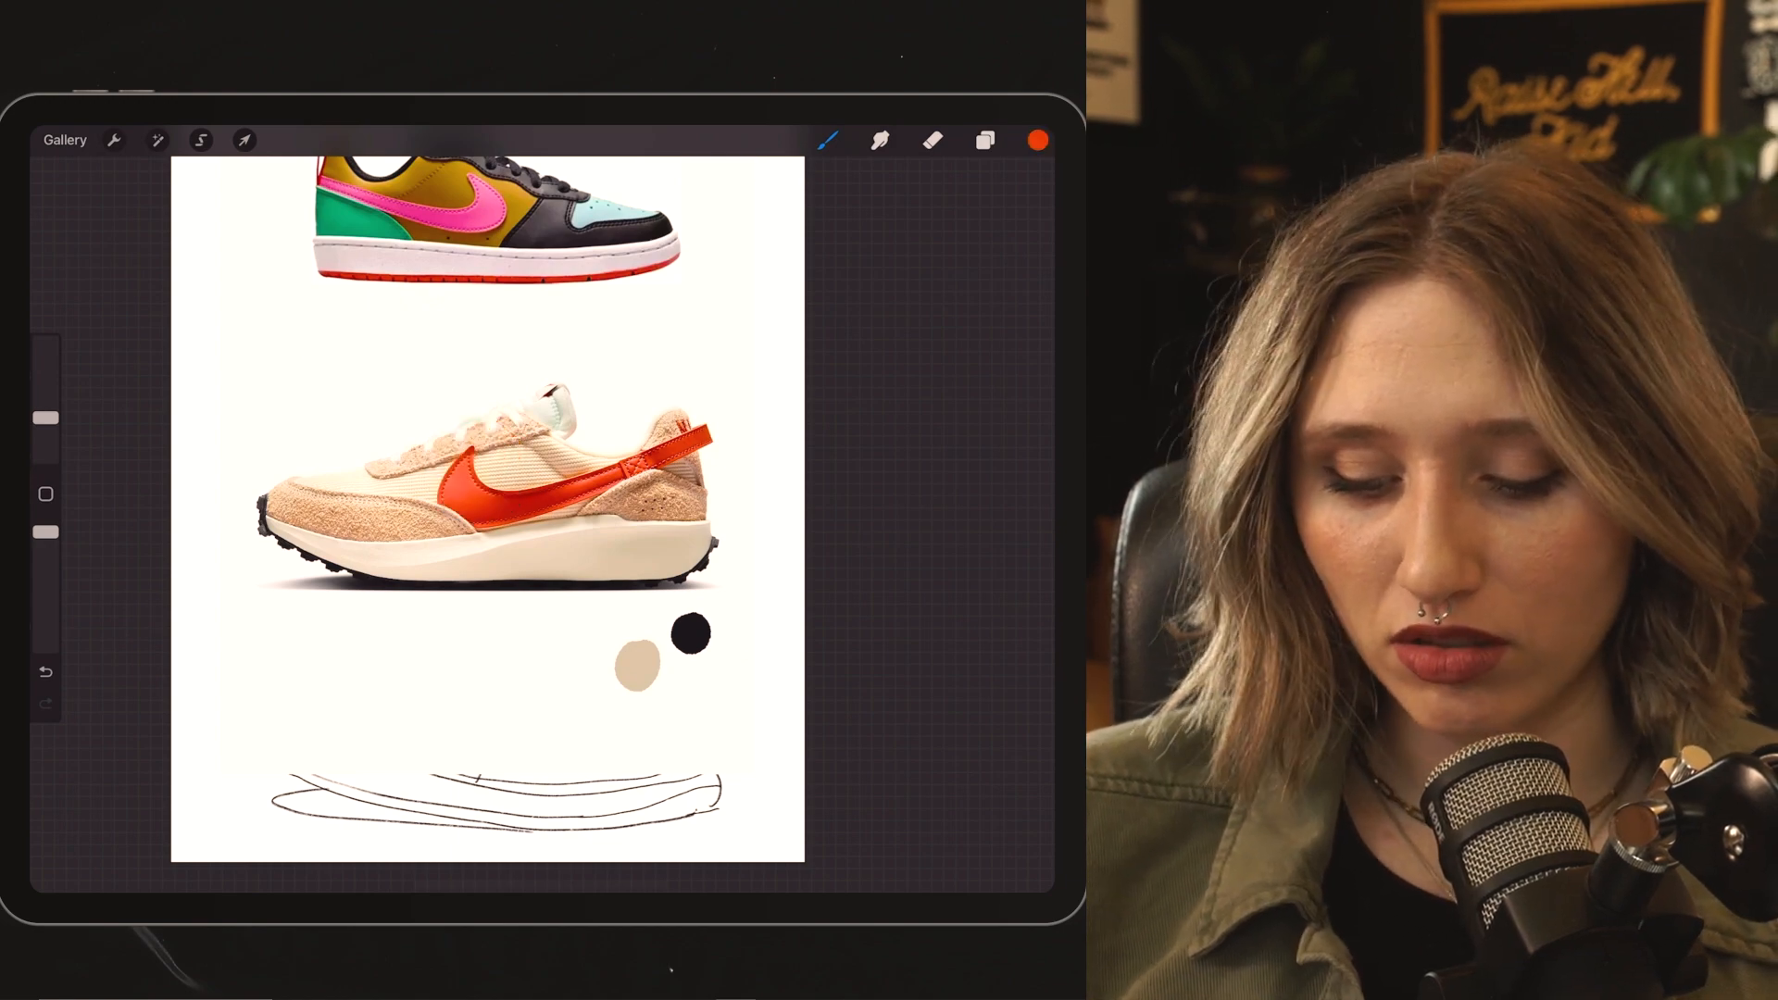
left_click_drag(686, 687, 709, 701)
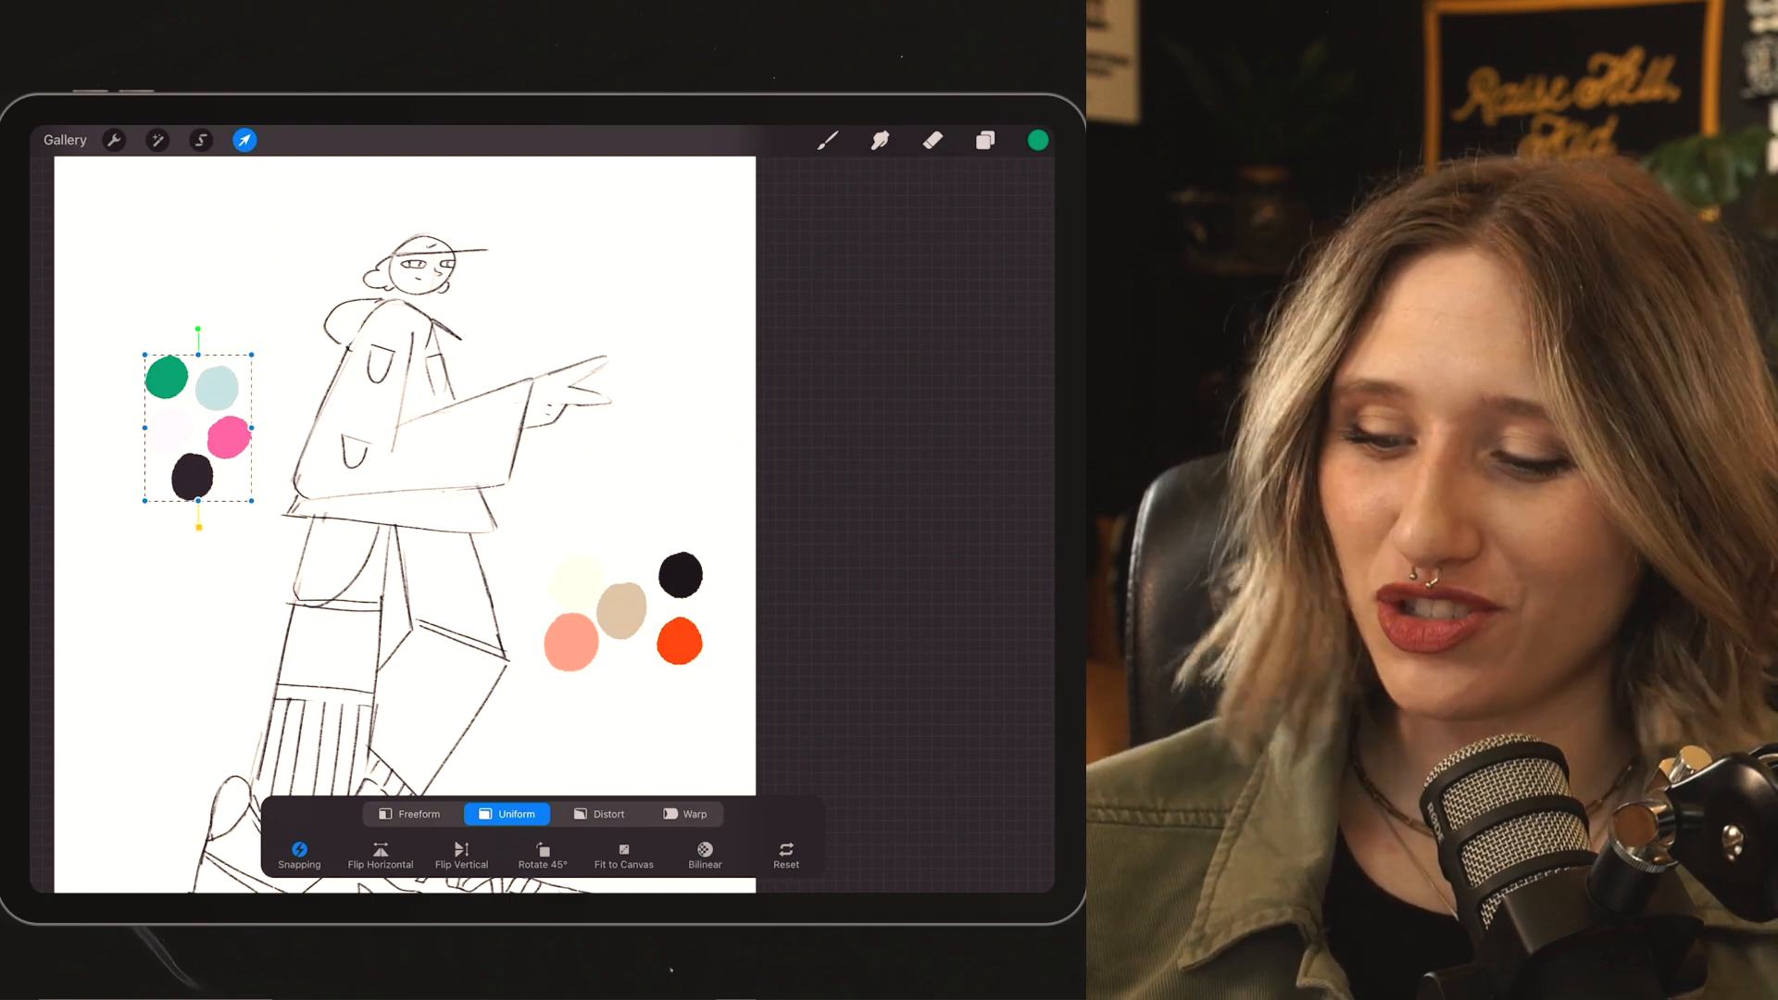
Lower the opacity of Layer 1, which holds the character sketch
left_click(984, 139)
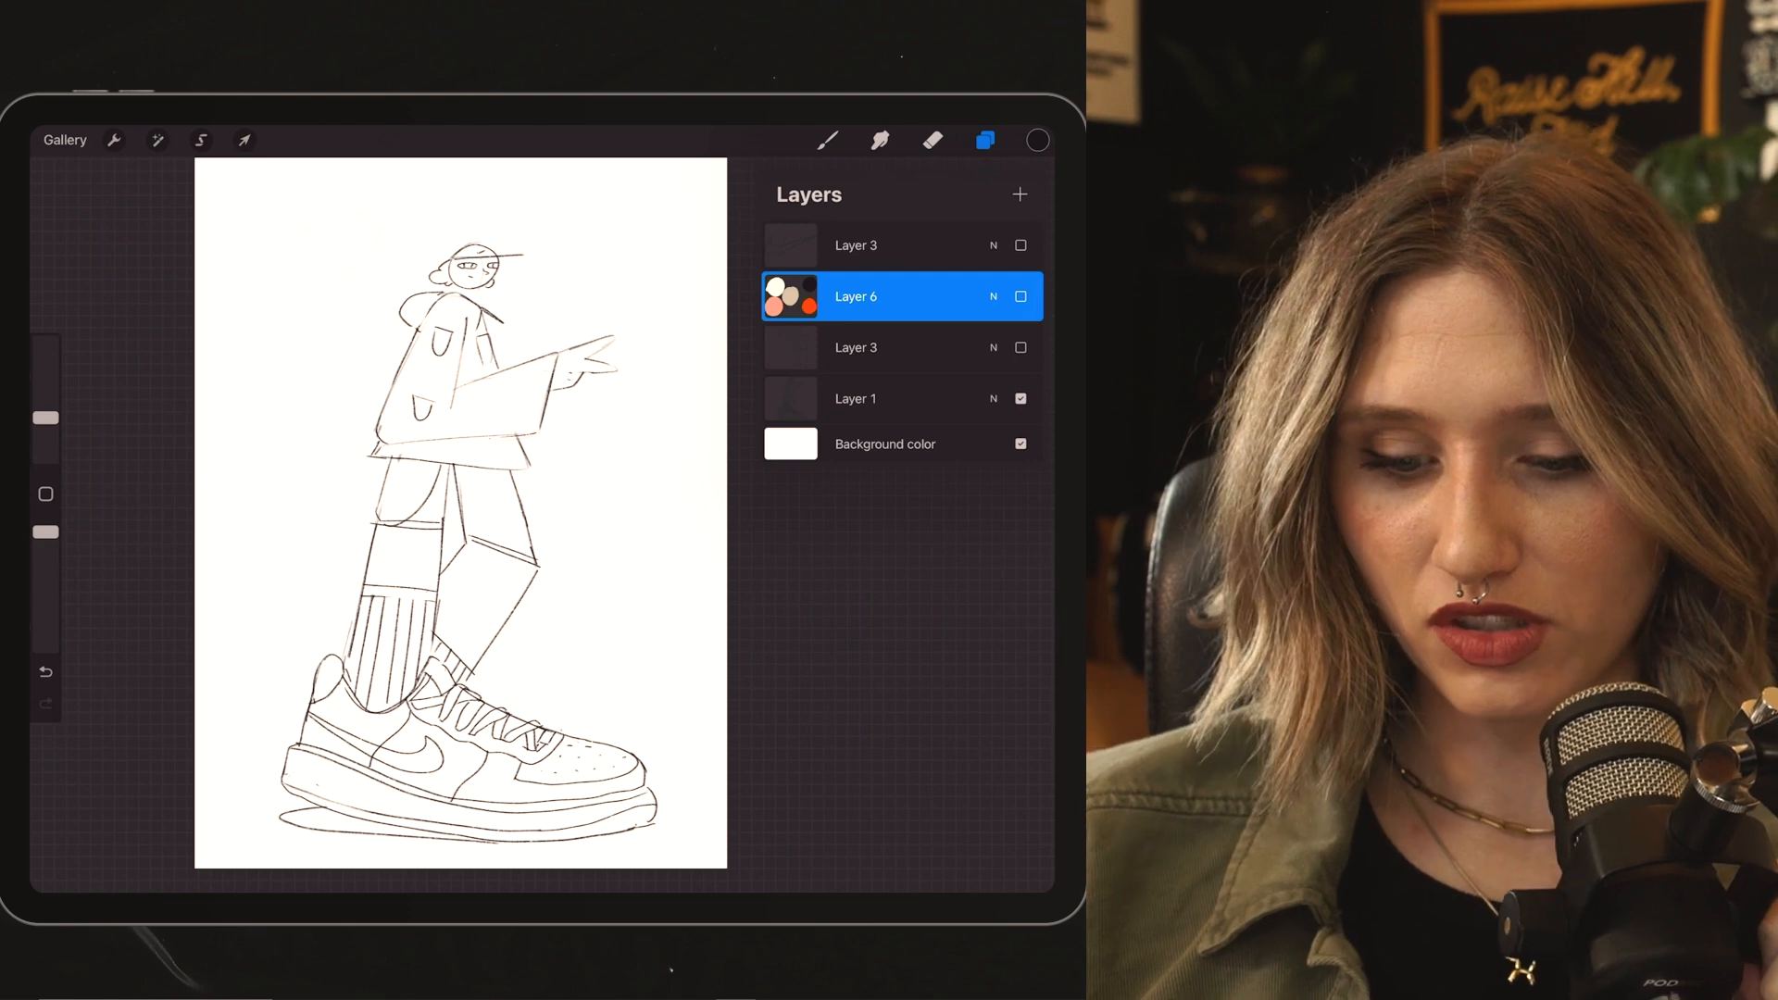
left_click(993, 399)
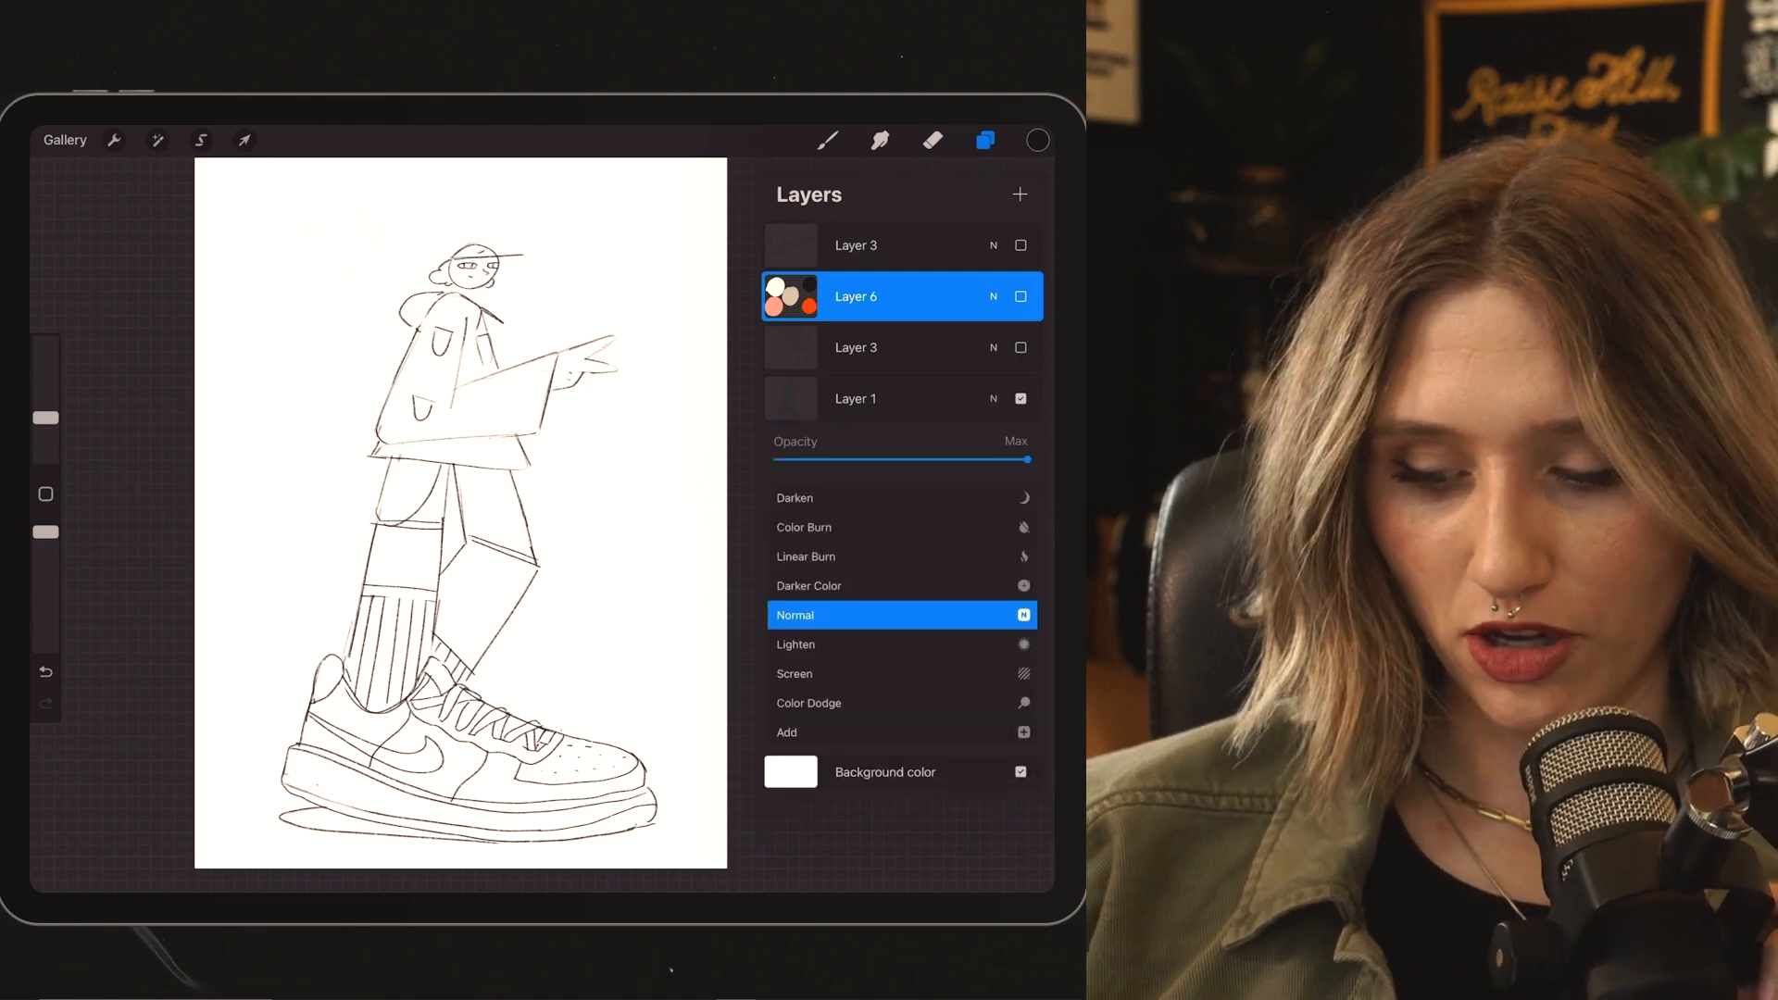
left_click_drag(1028, 459, 886, 459)
left_click(994, 399)
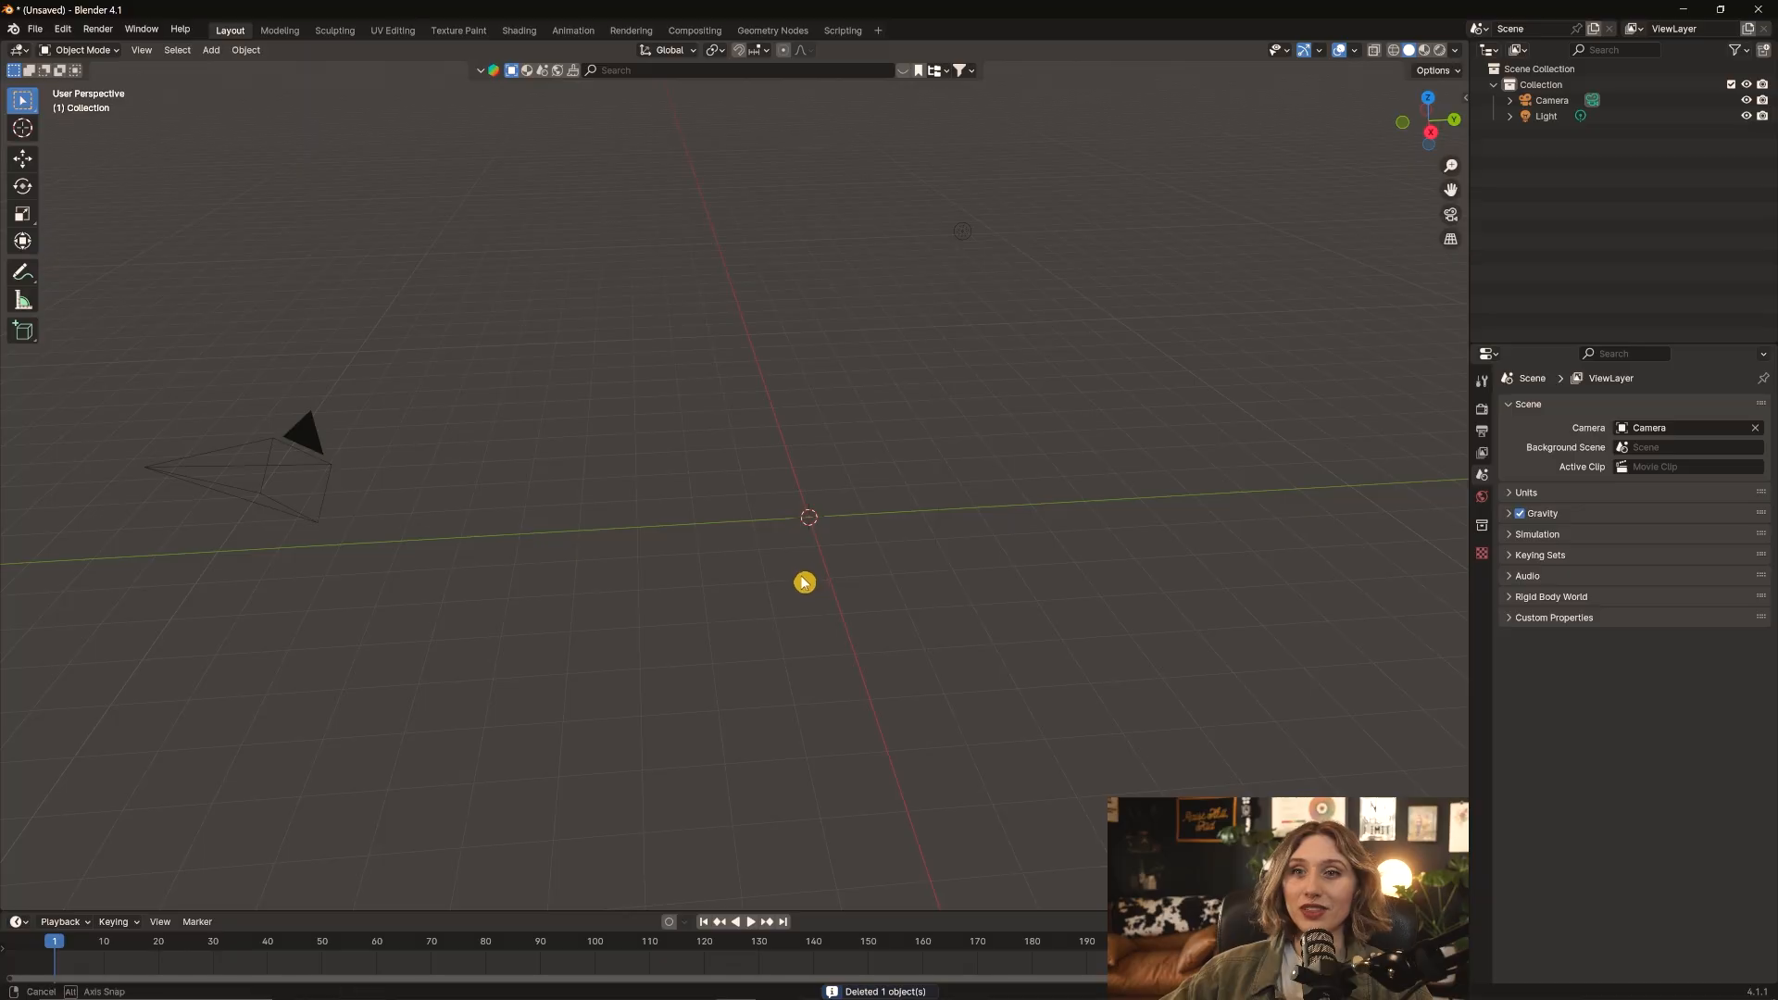
Switch to Blender and delete the default light and camera from the scene
middle_click_drag(805, 582, 780, 579)
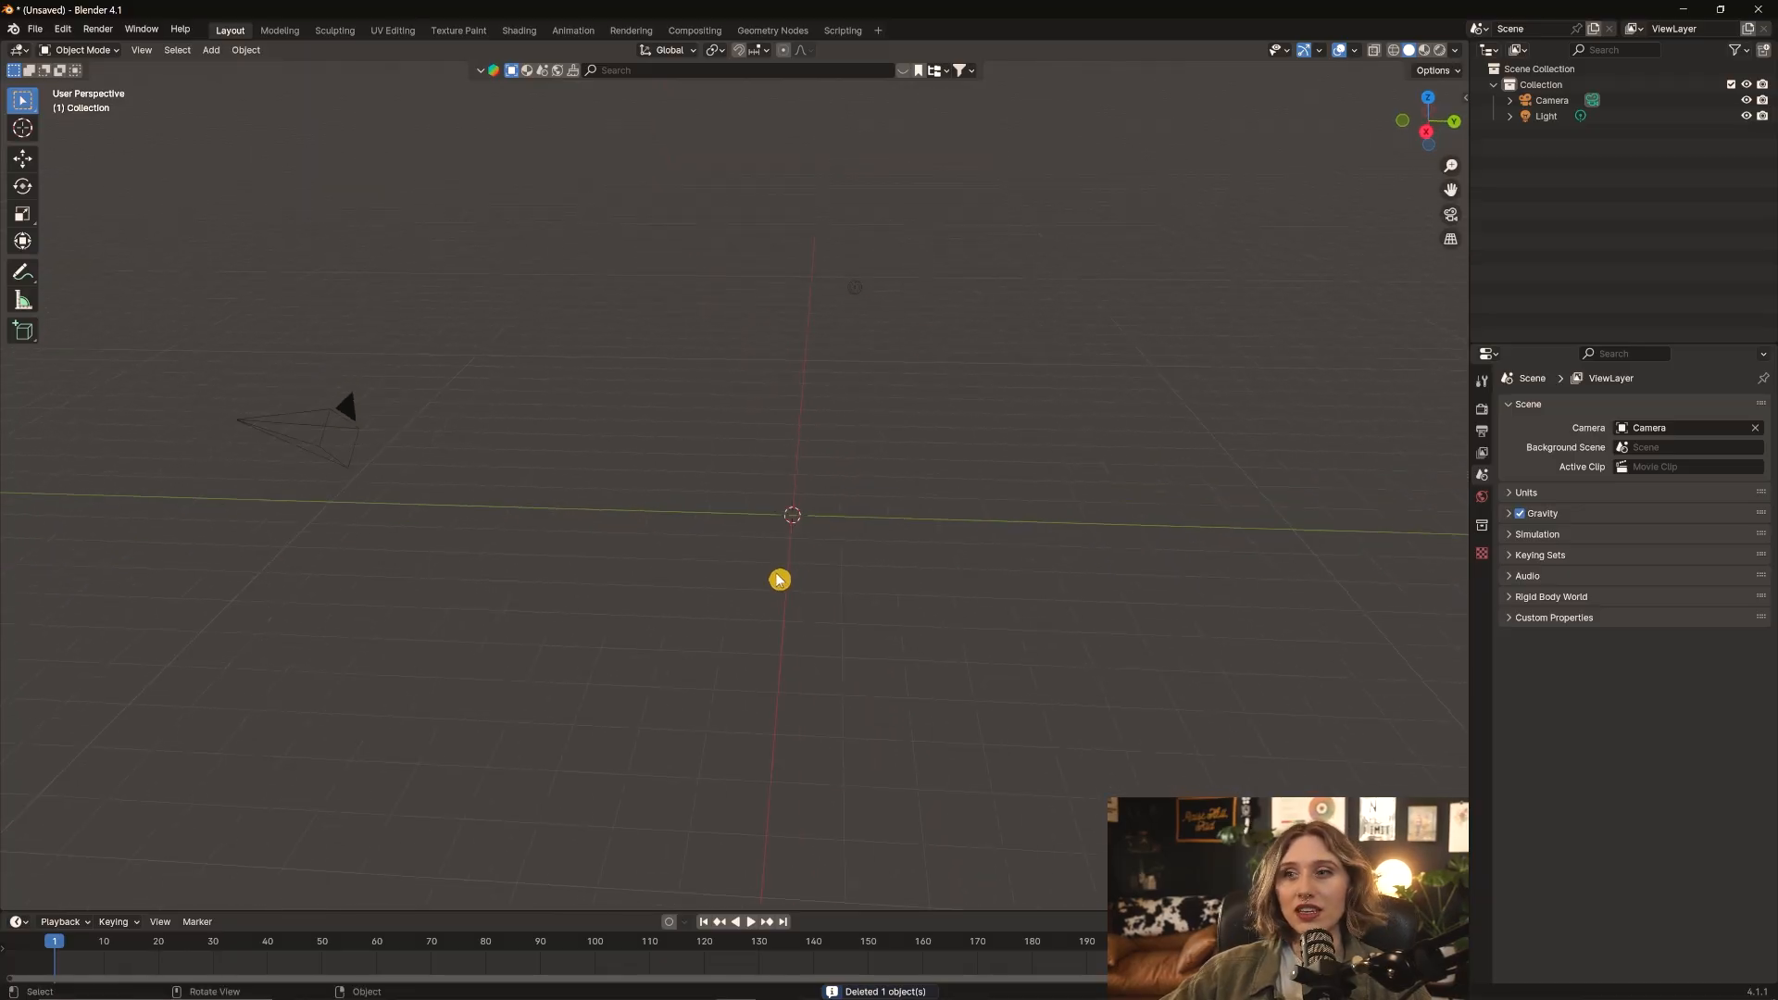
left_click_drag(802, 238, 938, 350)
key("Delete")
left_click_drag(186, 321, 507, 541)
key("Delete")
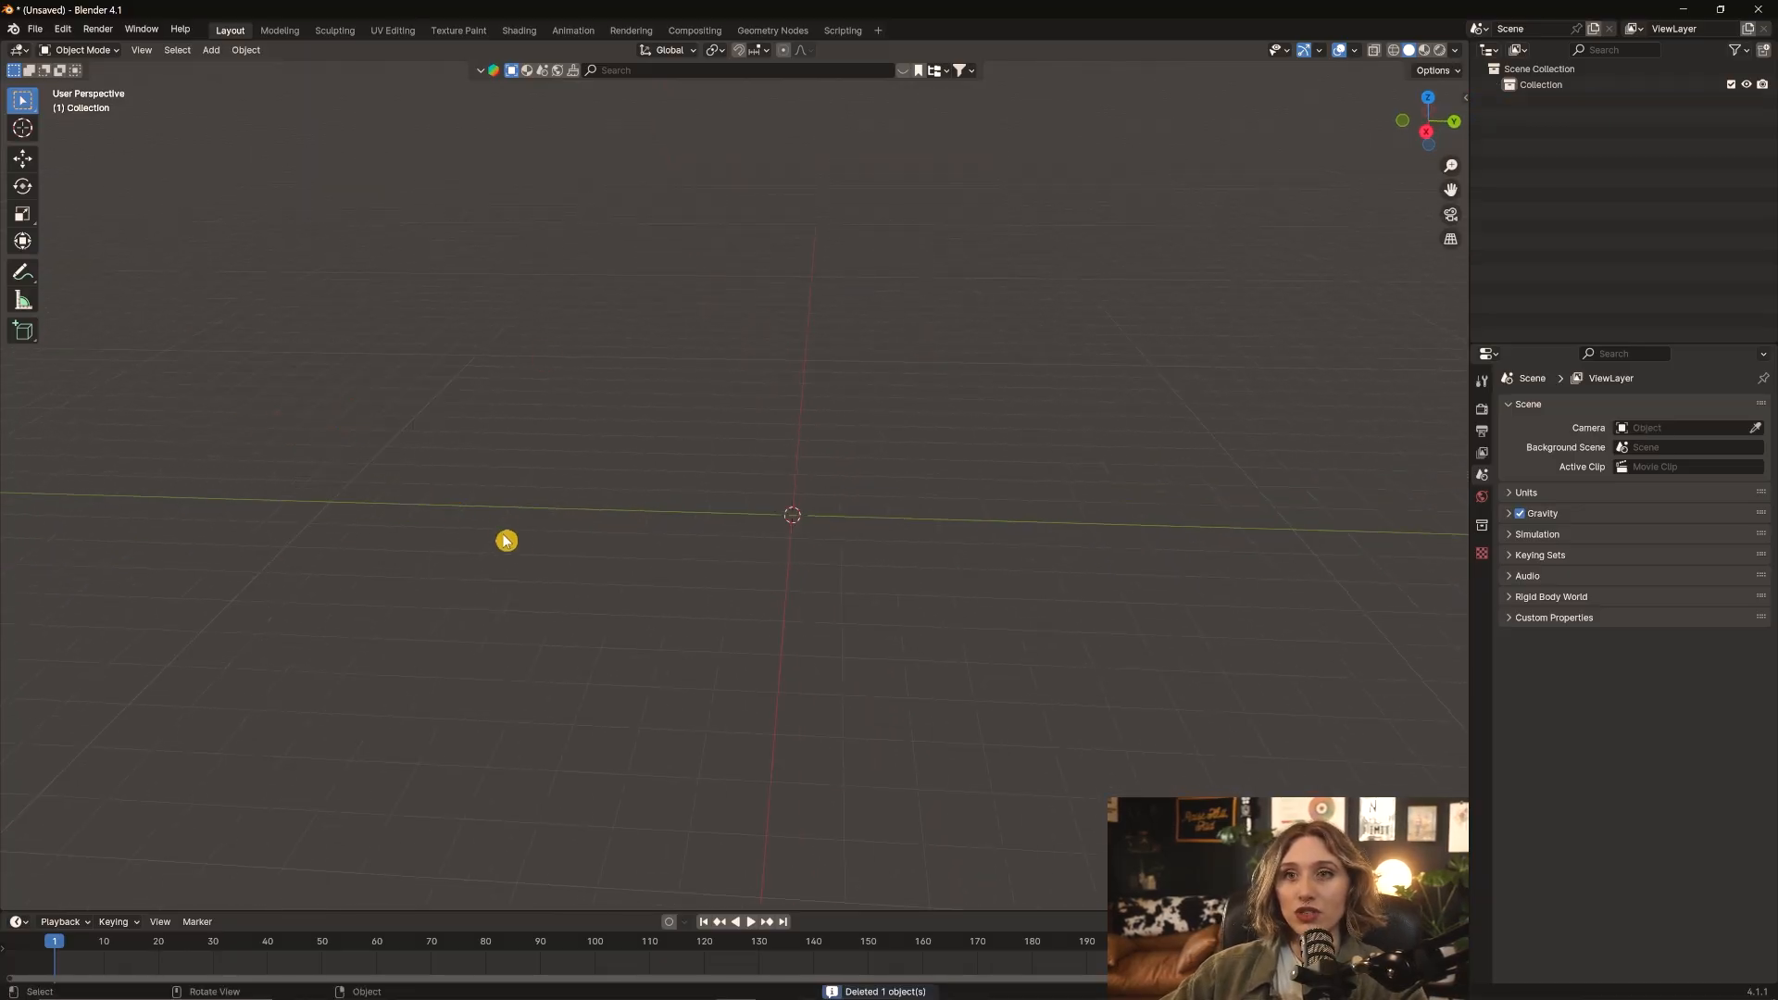
Import the nike-11.svg file into the empty scene as Scalable Vector Graphics
middle_click_drag(616, 434, 496, 581)
middle_click_drag(925, 520, 881, 417)
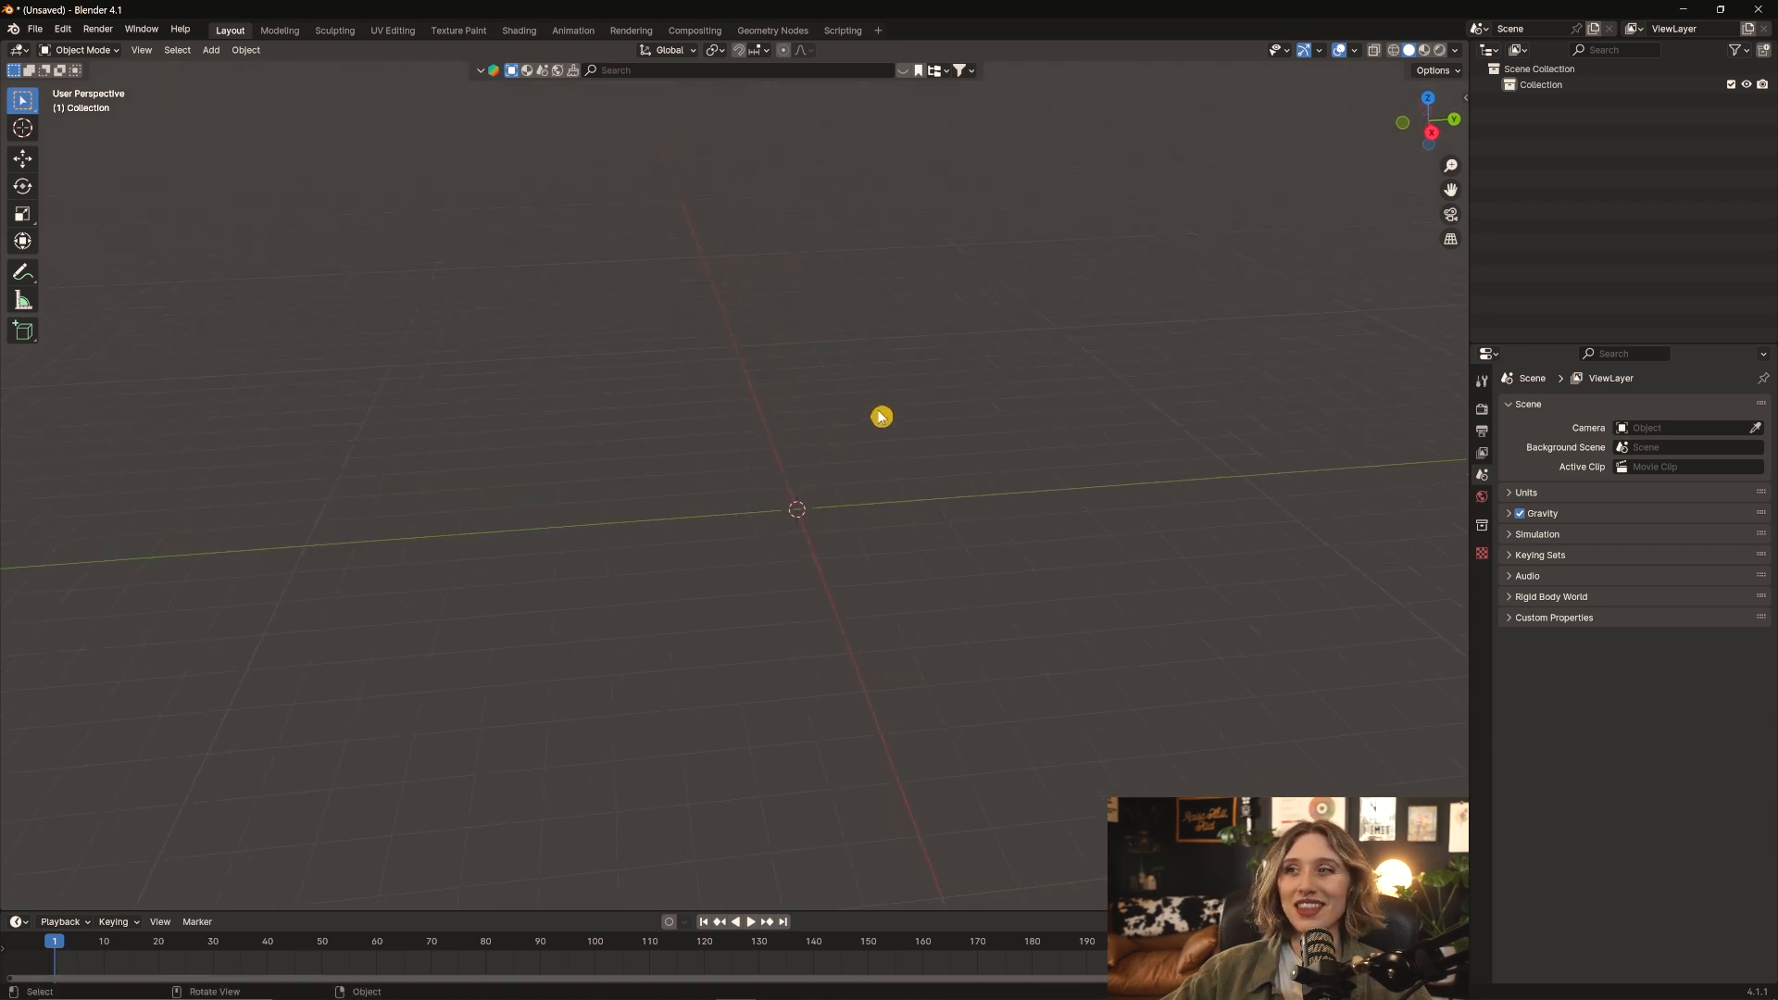
left_click(33, 35)
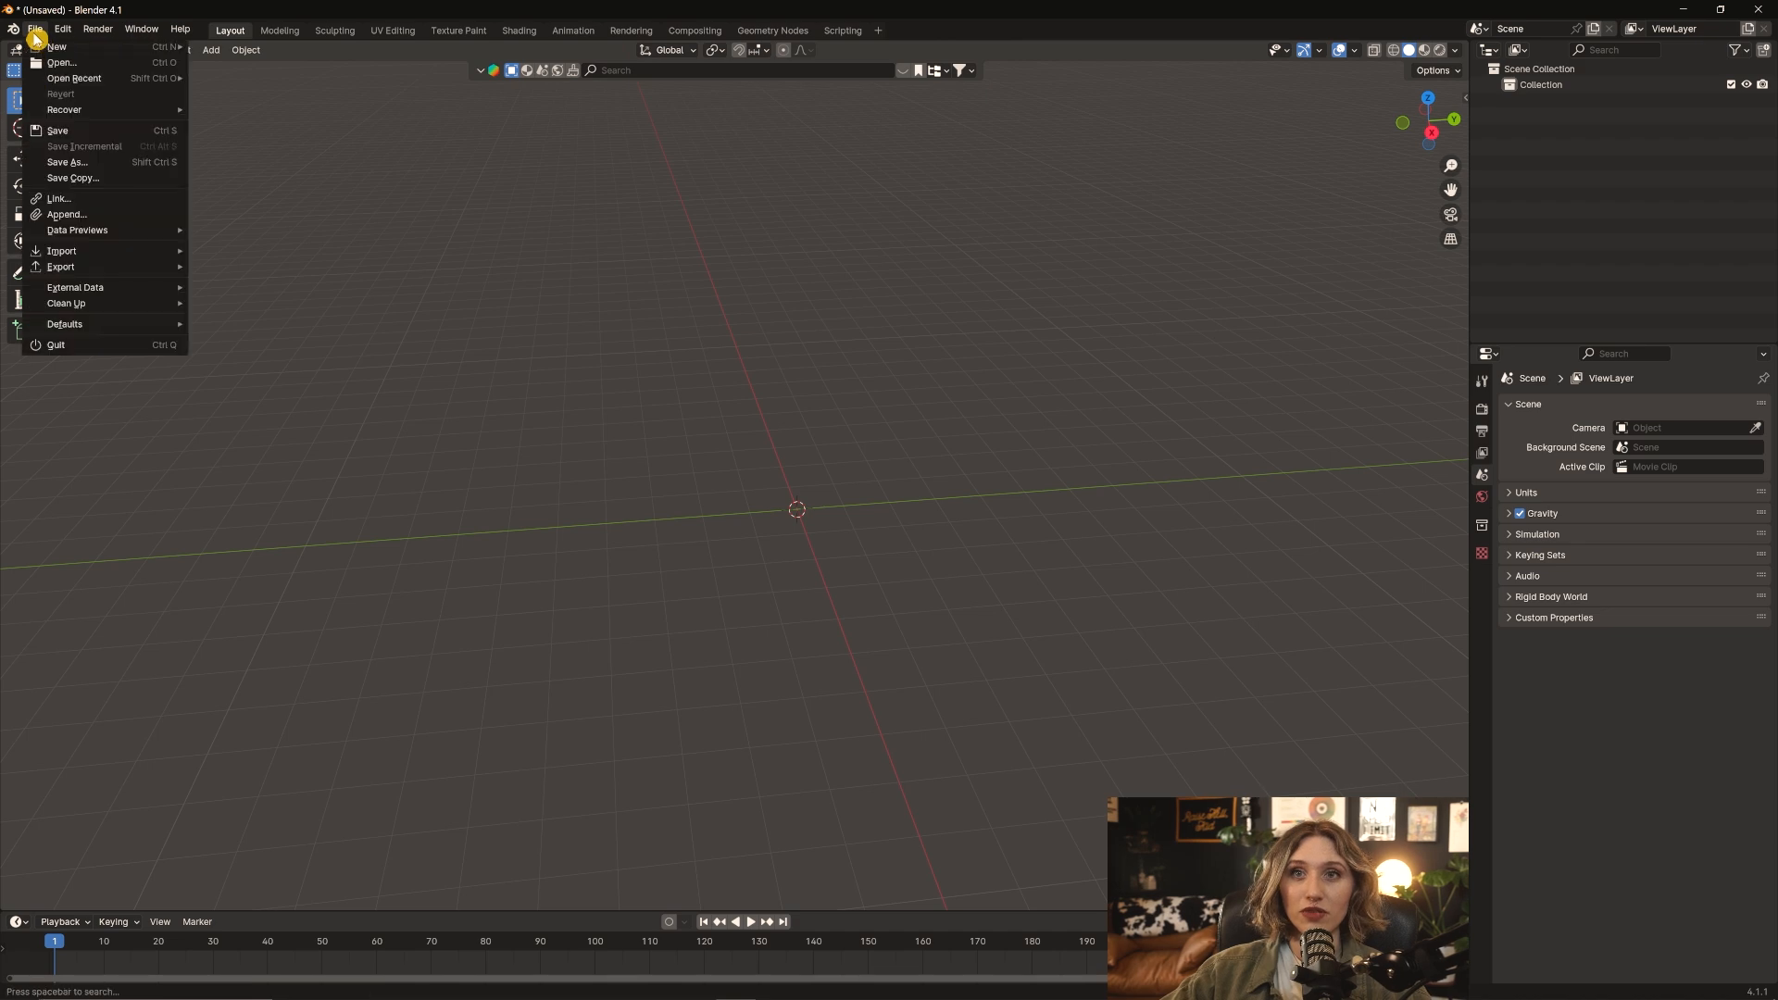
mouse_move(103, 255)
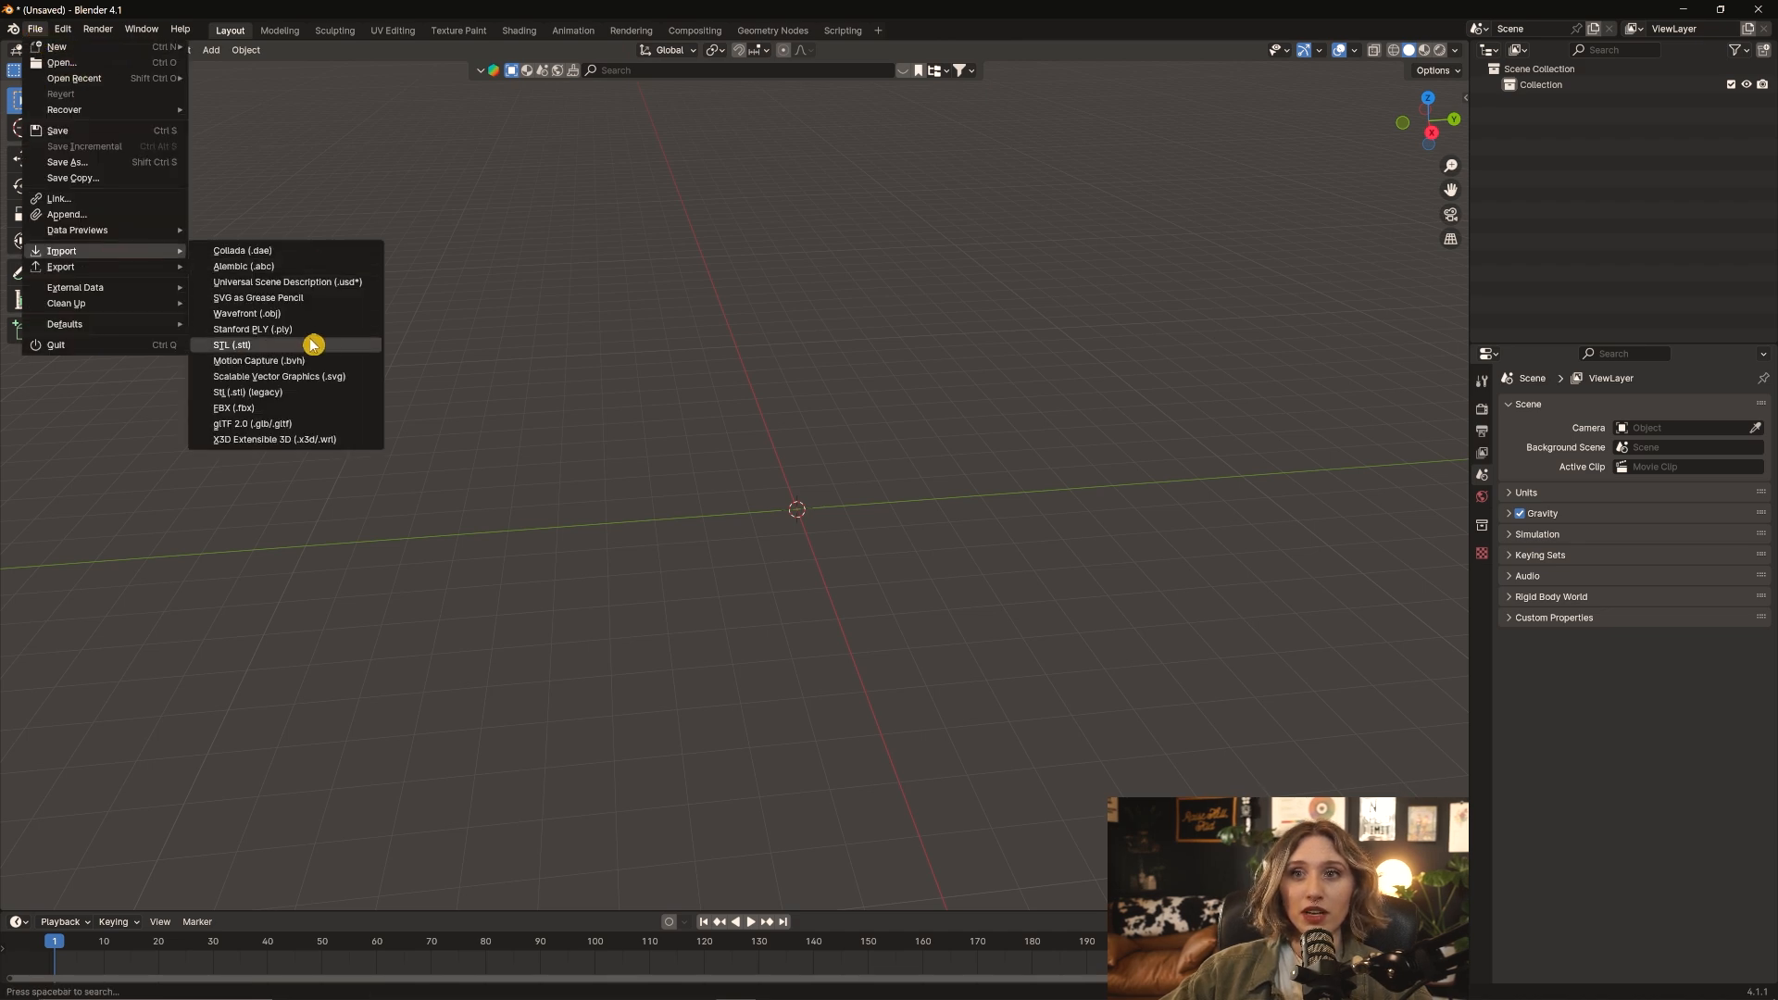
left_click(348, 377)
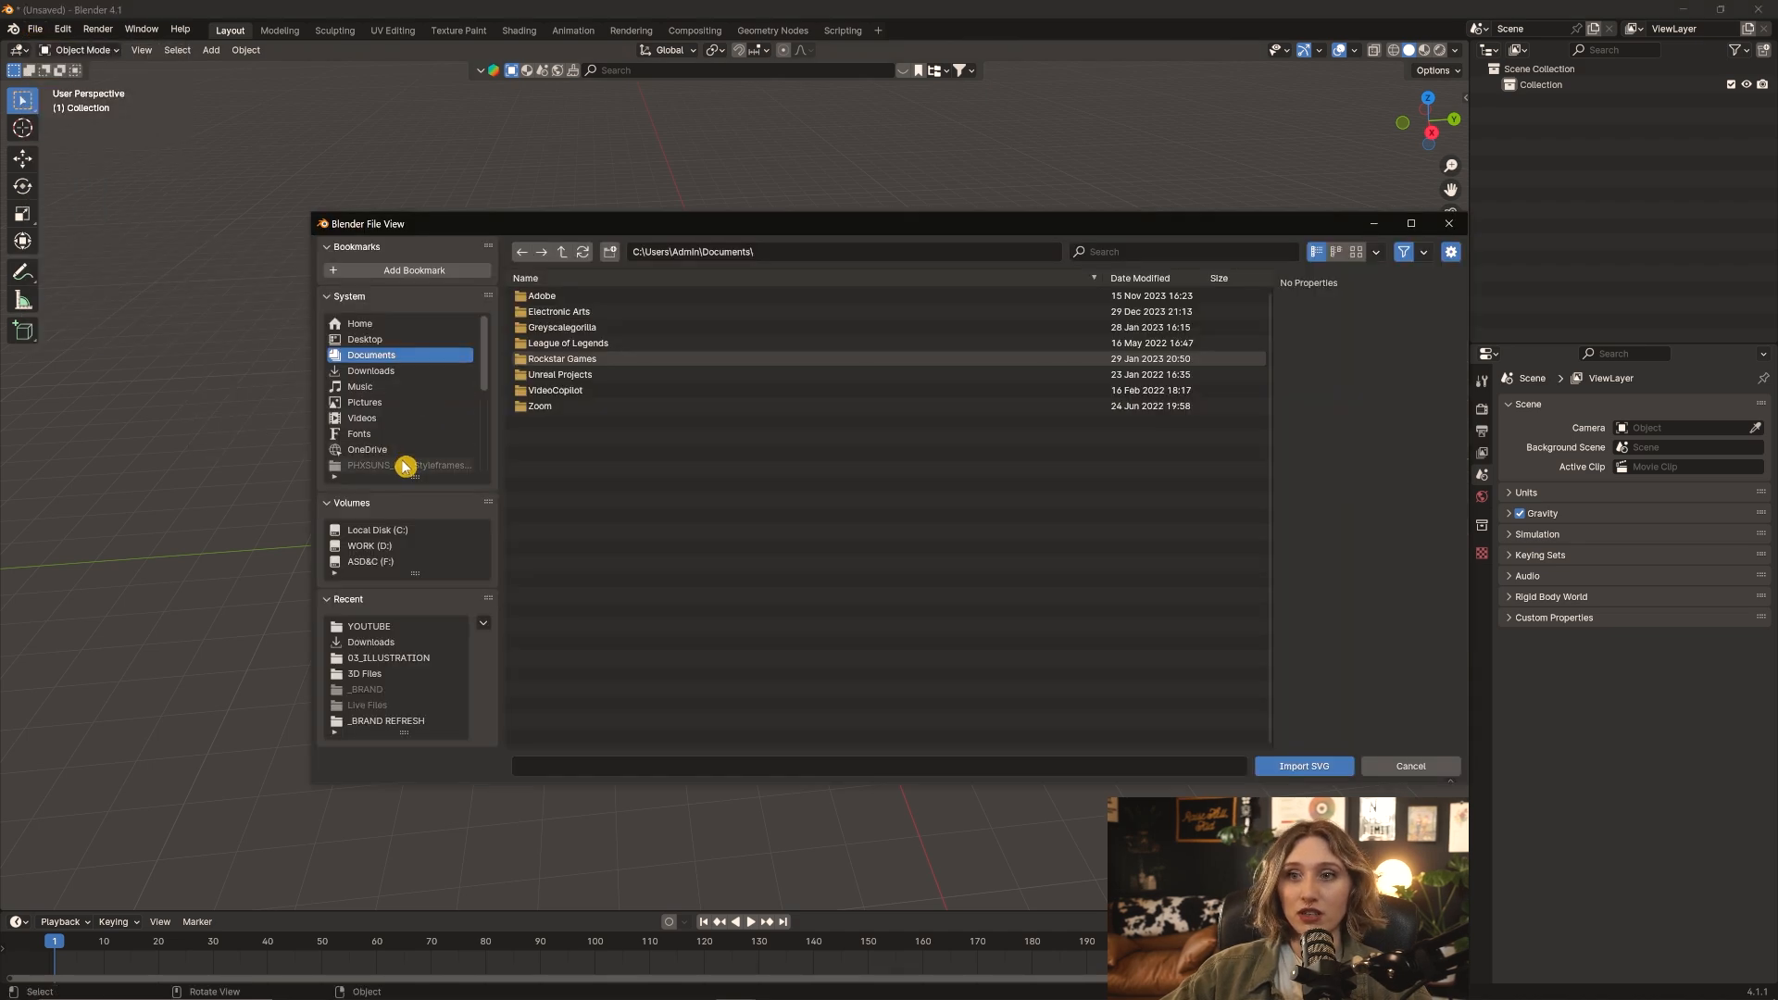
scroll(402, 444, "down", 4)
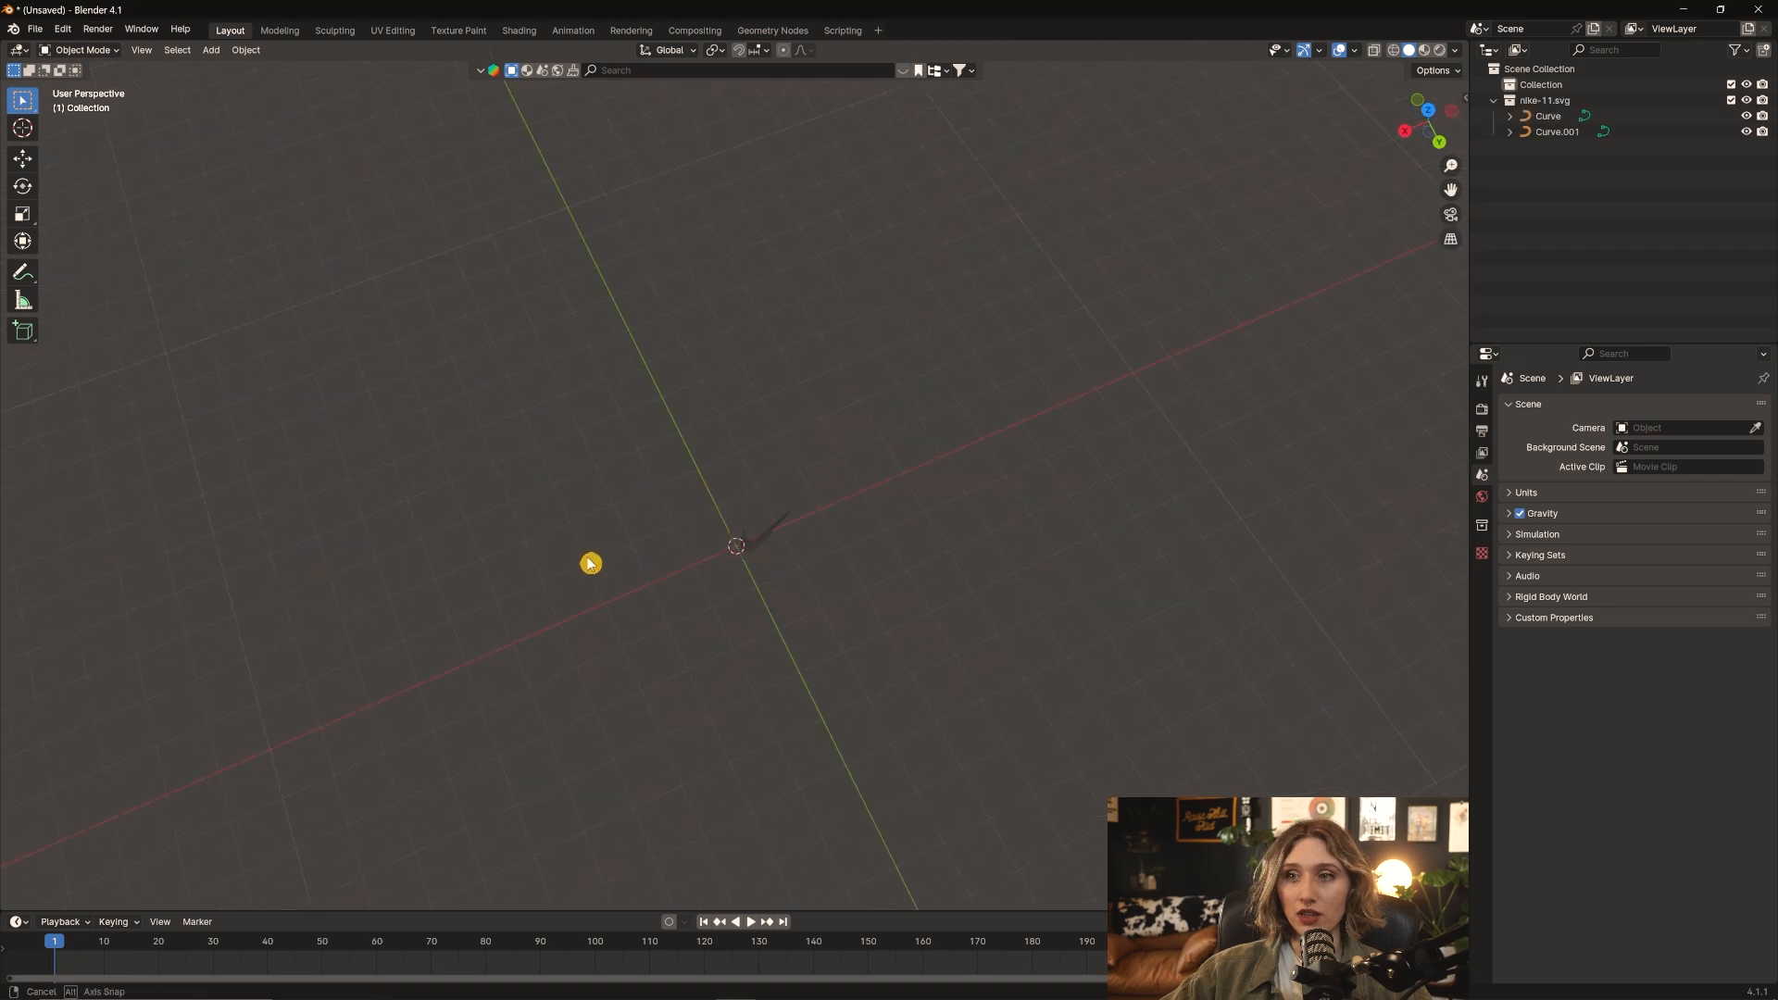
Scale the imported Nike swoosh curve to about 8.8 on X and Y, and stand it upright with a -90° X rotation
middle_click_drag(587, 563, 738, 599)
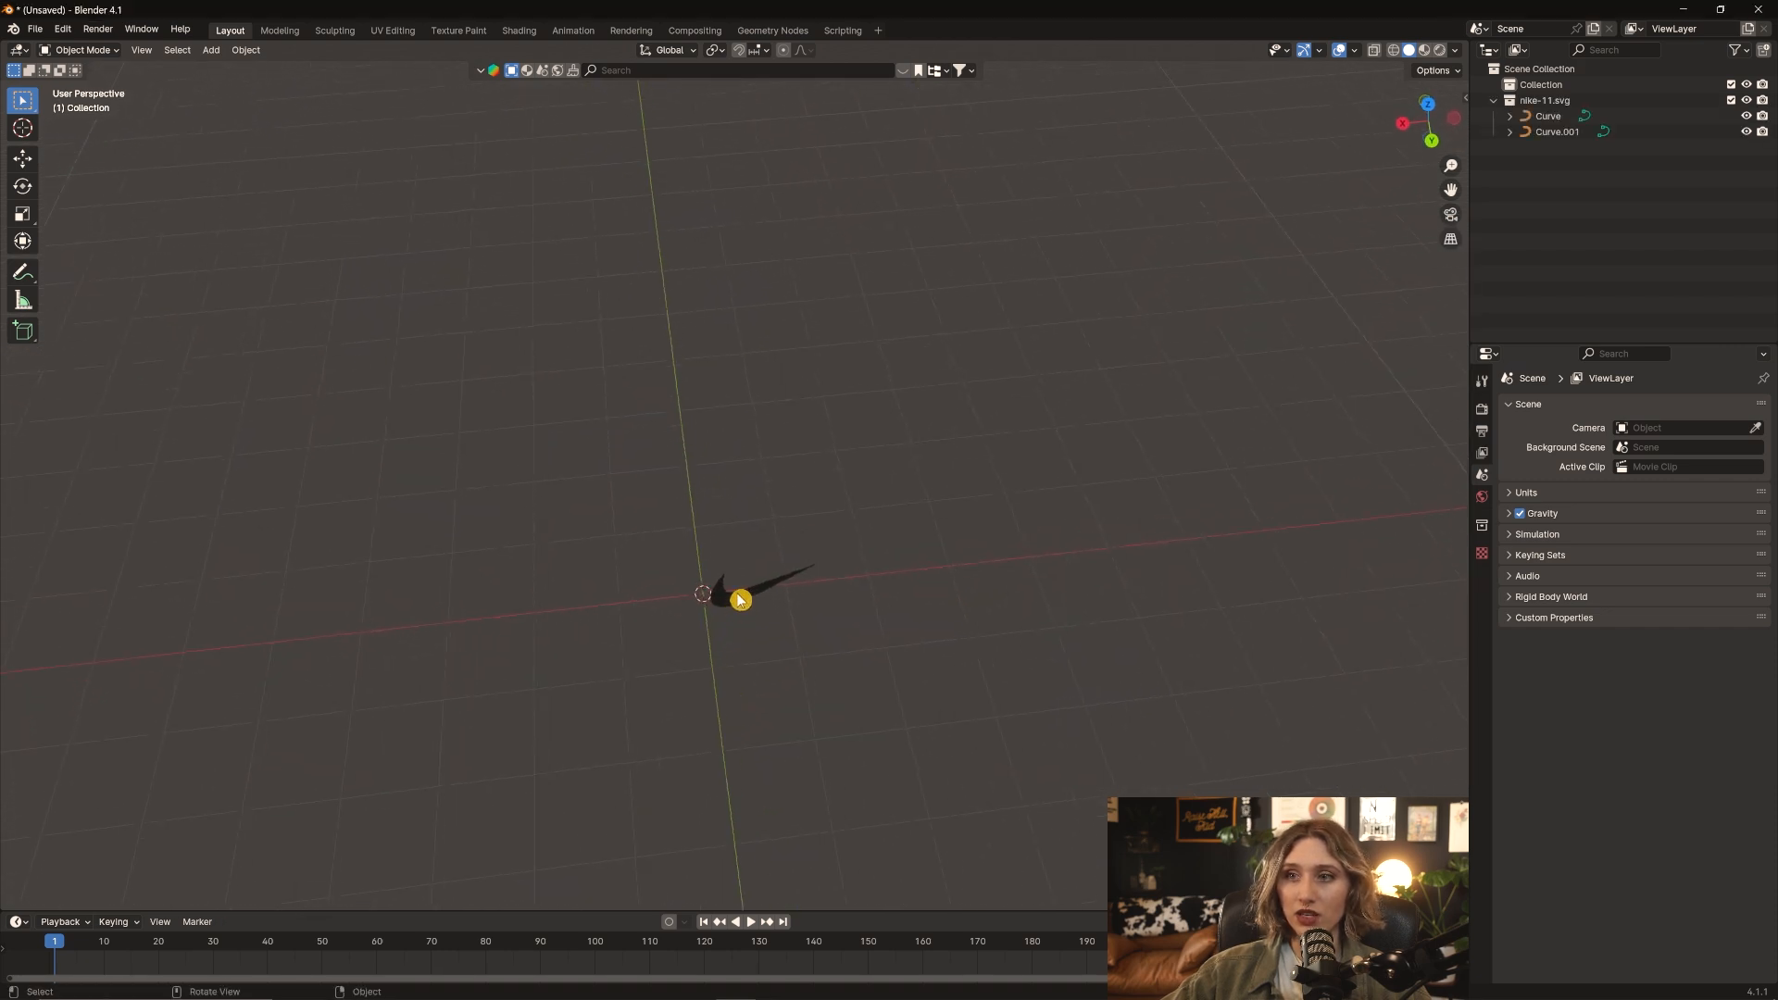
left_click(752, 604)
left_click(22, 158)
left_click_drag(856, 432, 898, 400)
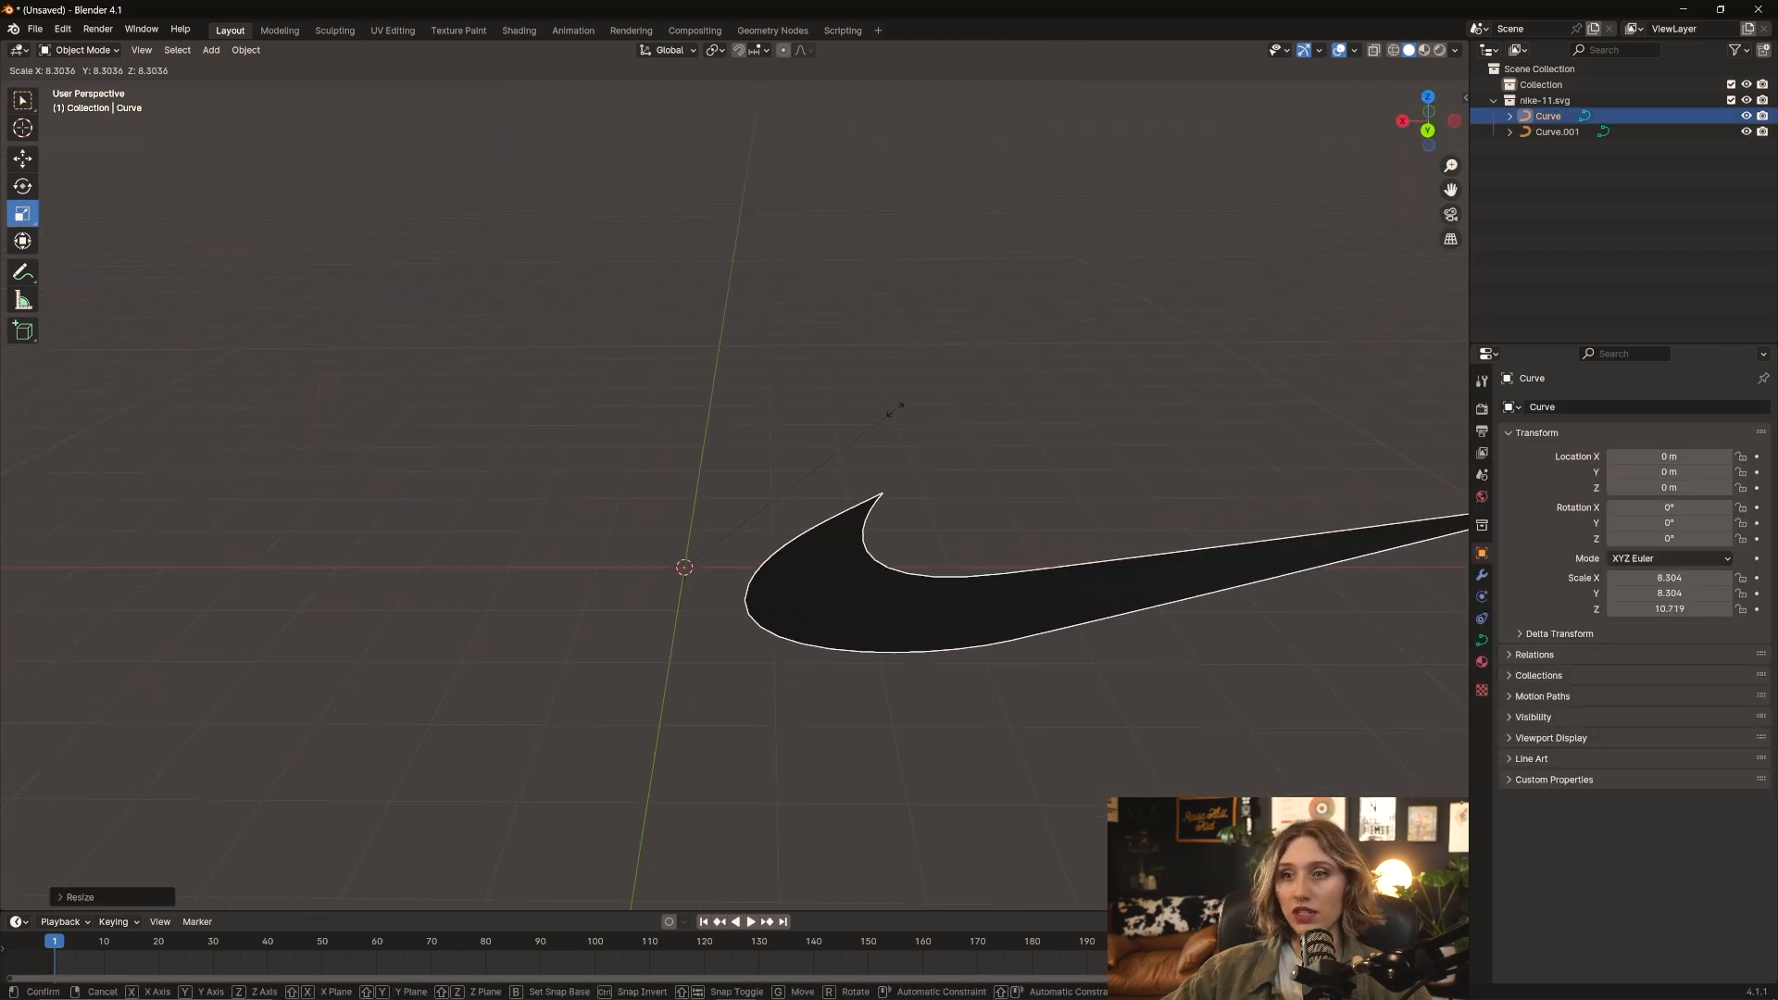
scroll(325, 443, "down", 2)
middle_click_drag(815, 429, 818, 434)
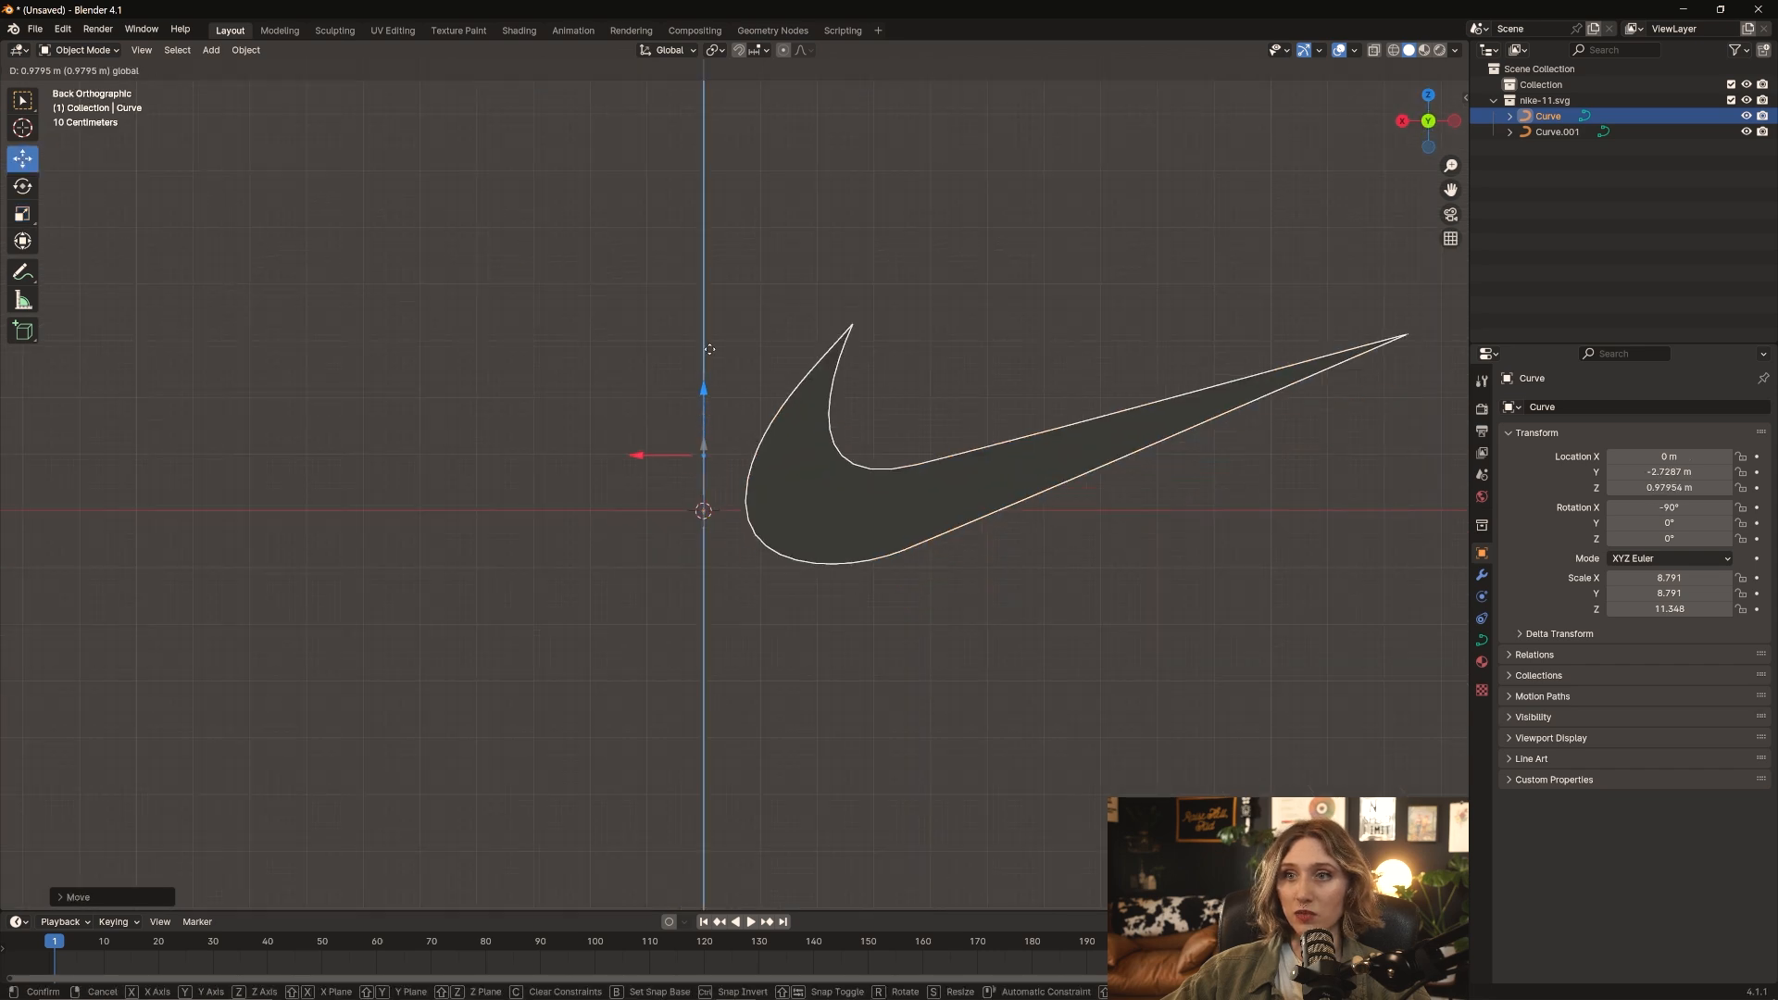
Raise the swoosh to about 2 m on Z and center it over the vertical axis
left_click_drag(648, 458, 641, 375)
left_click_drag(703, 308, 704, 344)
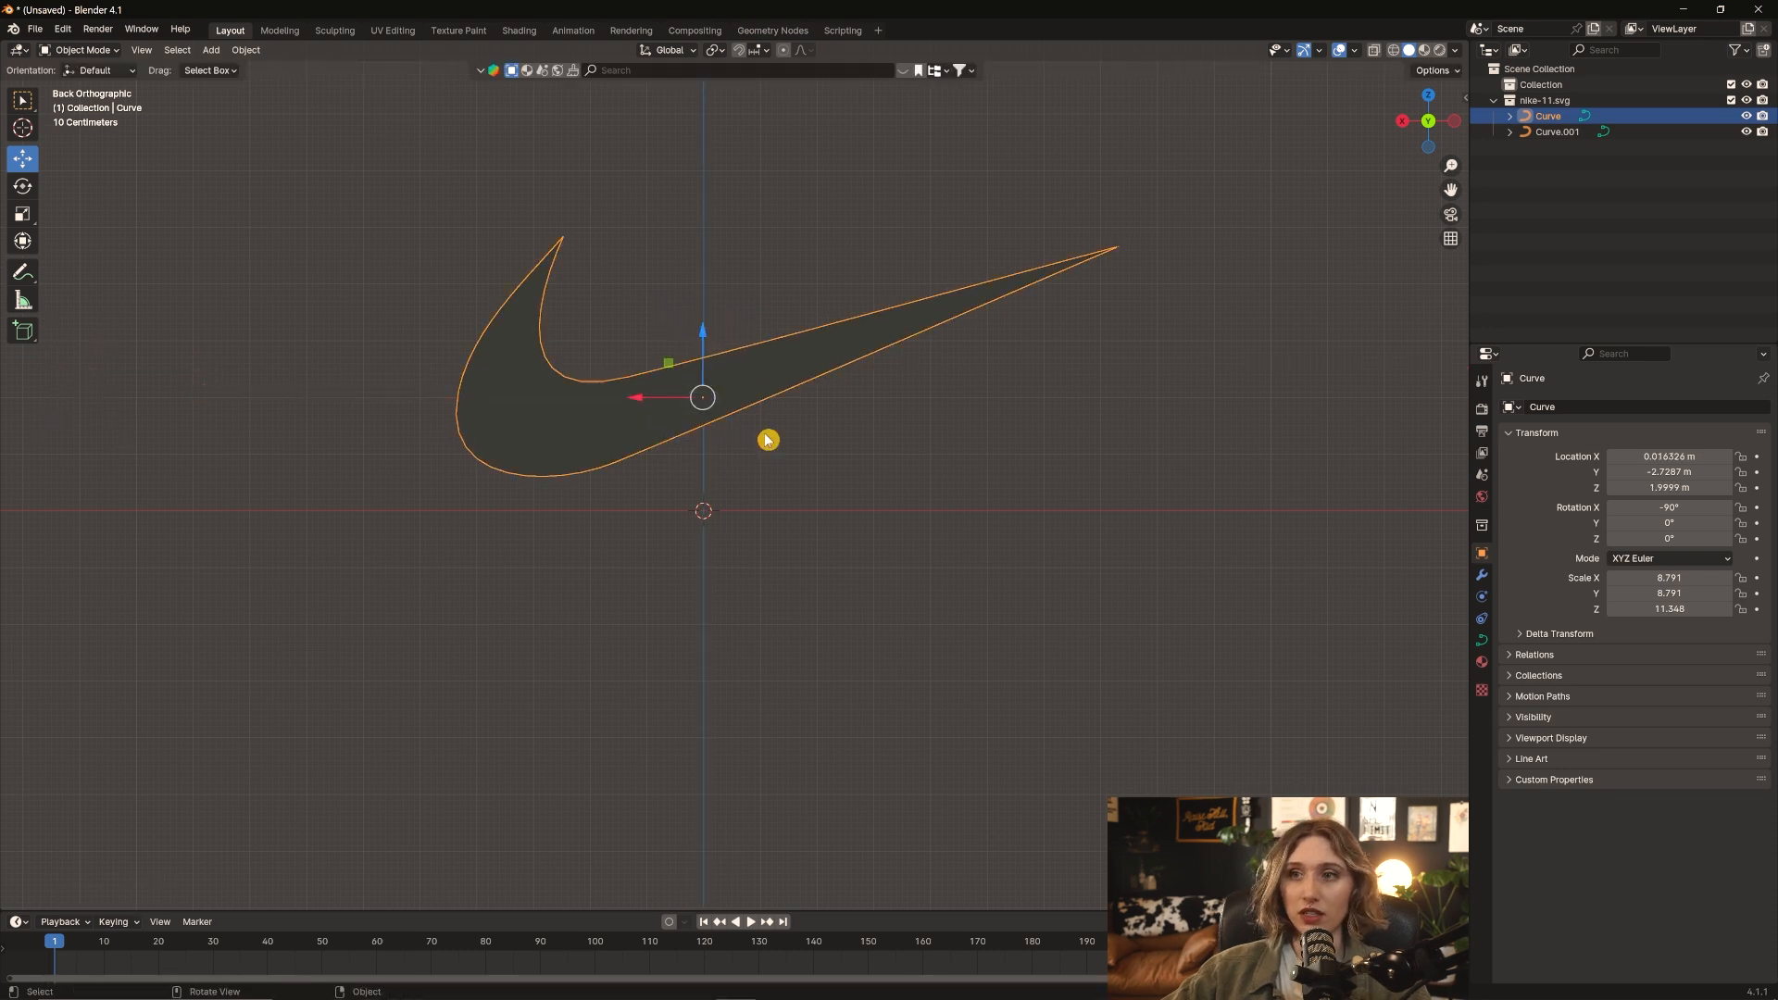
Examine the flat swoosh curve from several angles, including the right orthographic view
left_click(867, 422)
middle_click_drag(871, 426, 736, 364)
left_click(736, 364)
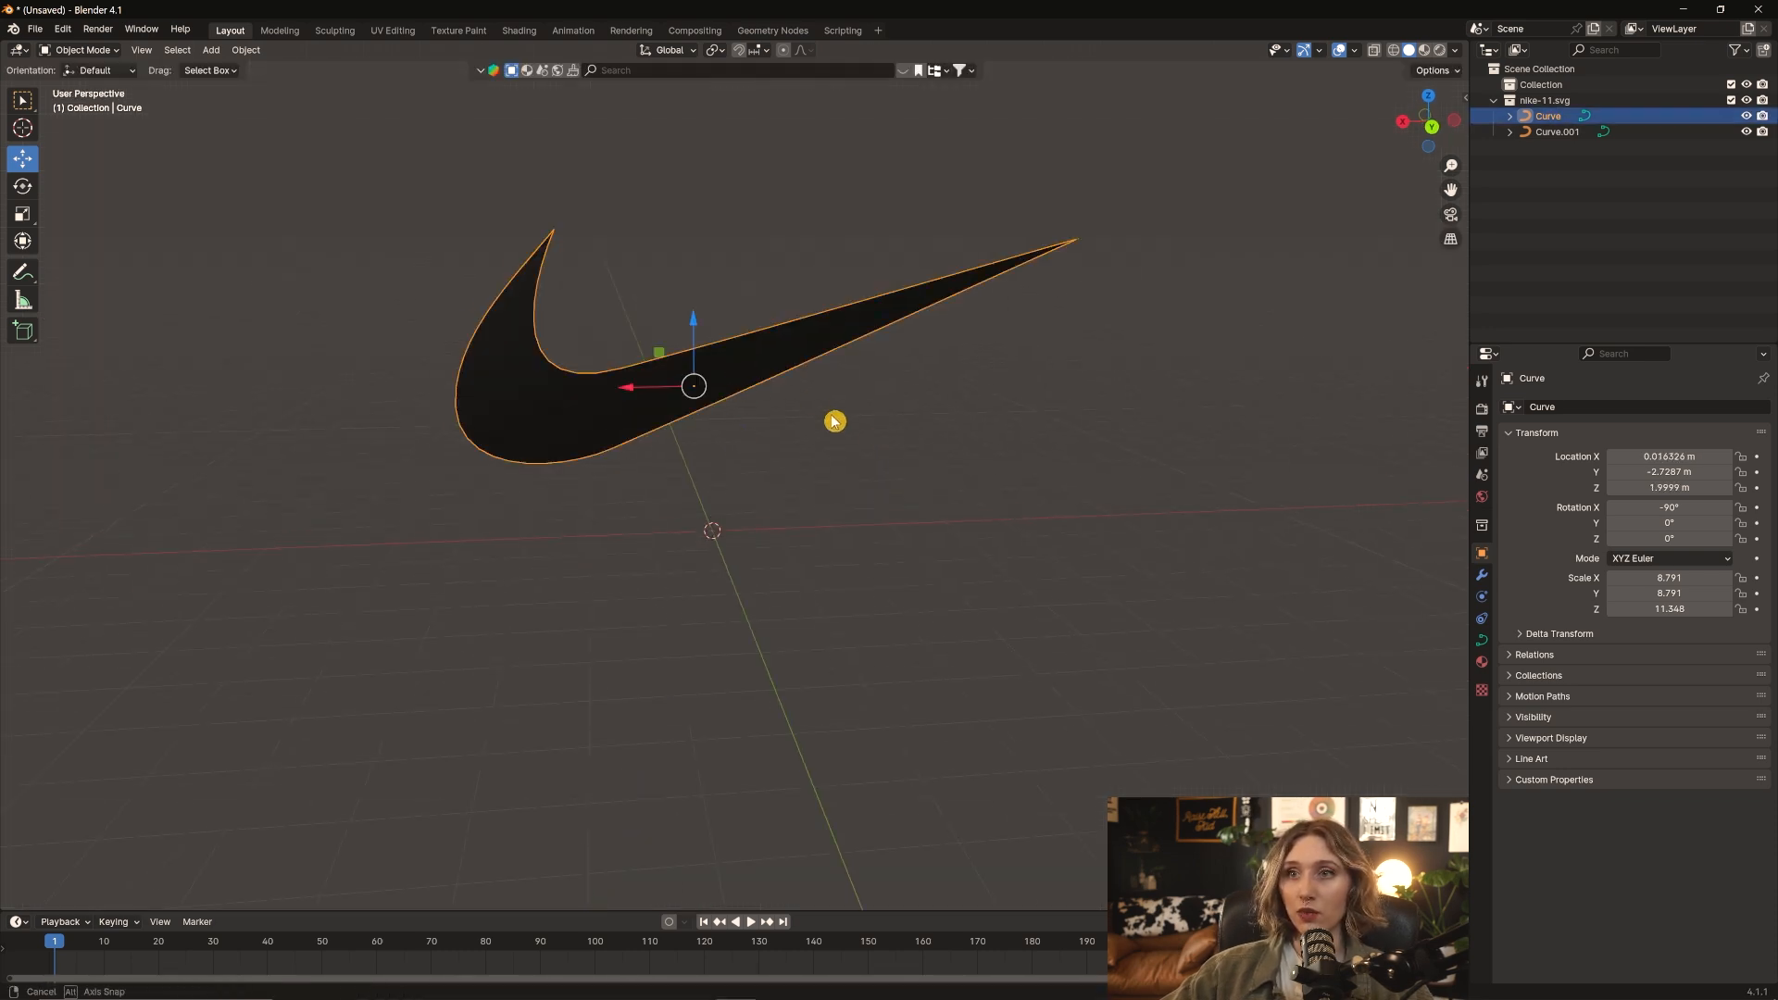
middle_click_drag(833, 420, 750, 401)
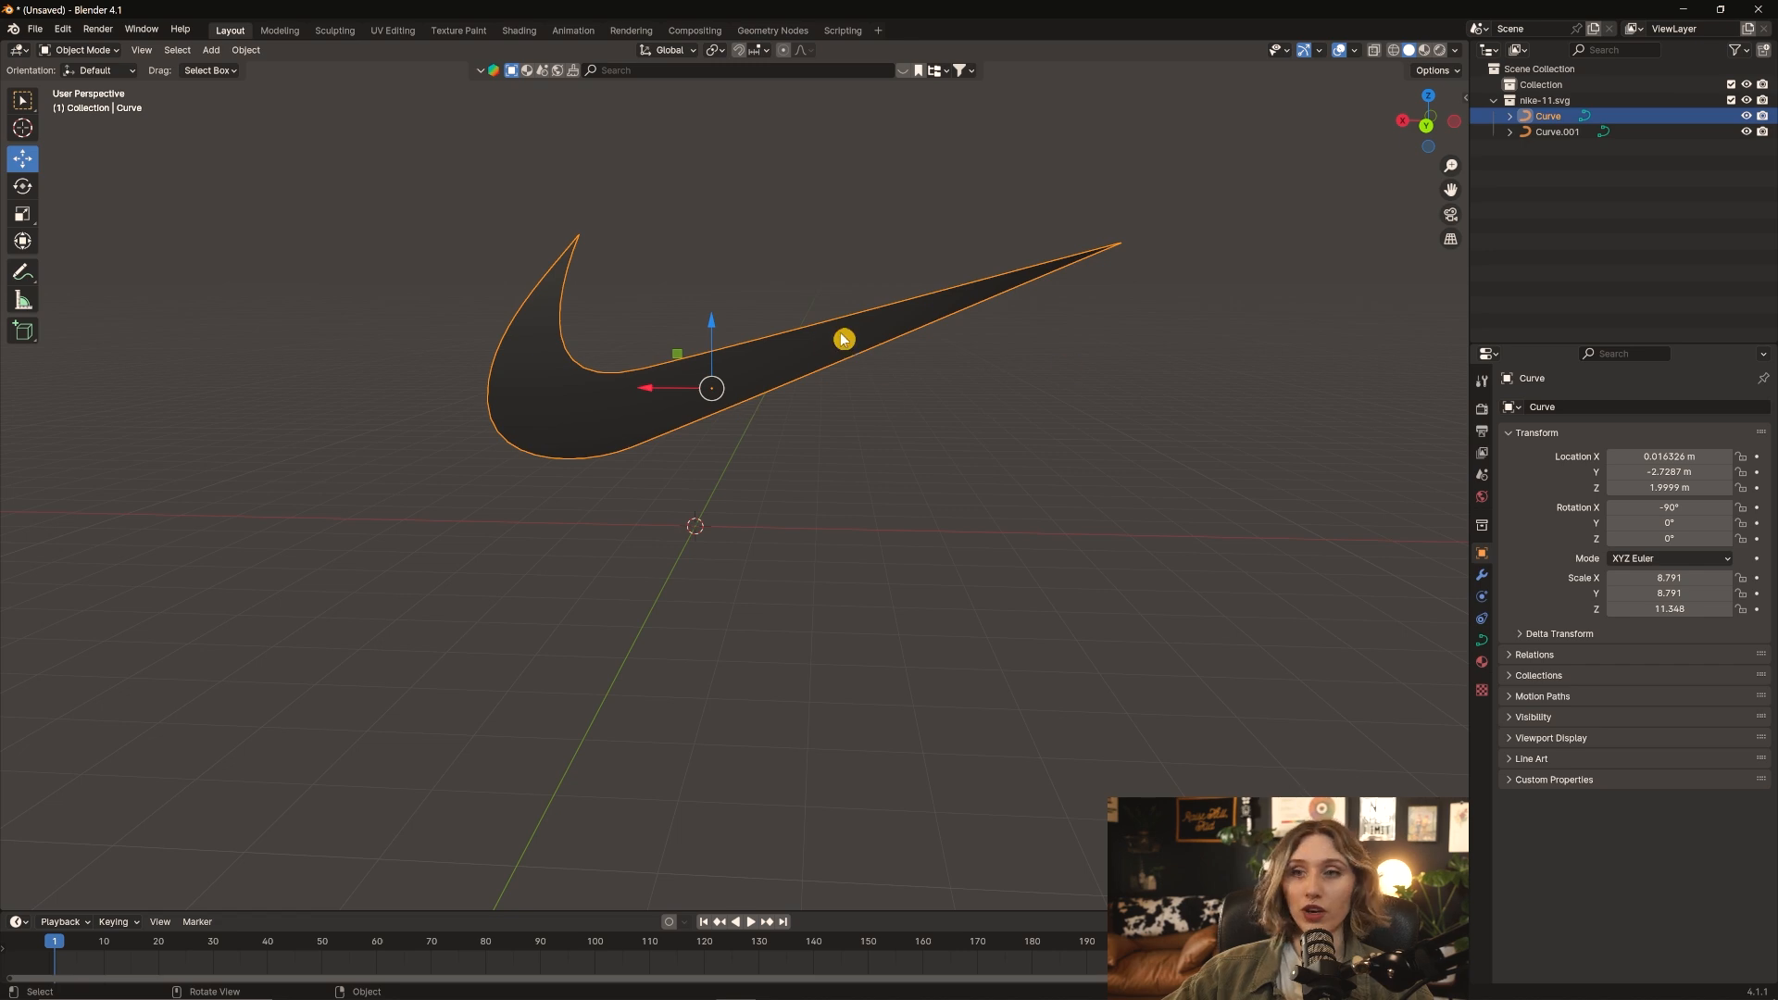
left_click(1427, 127)
left_click(1402, 125)
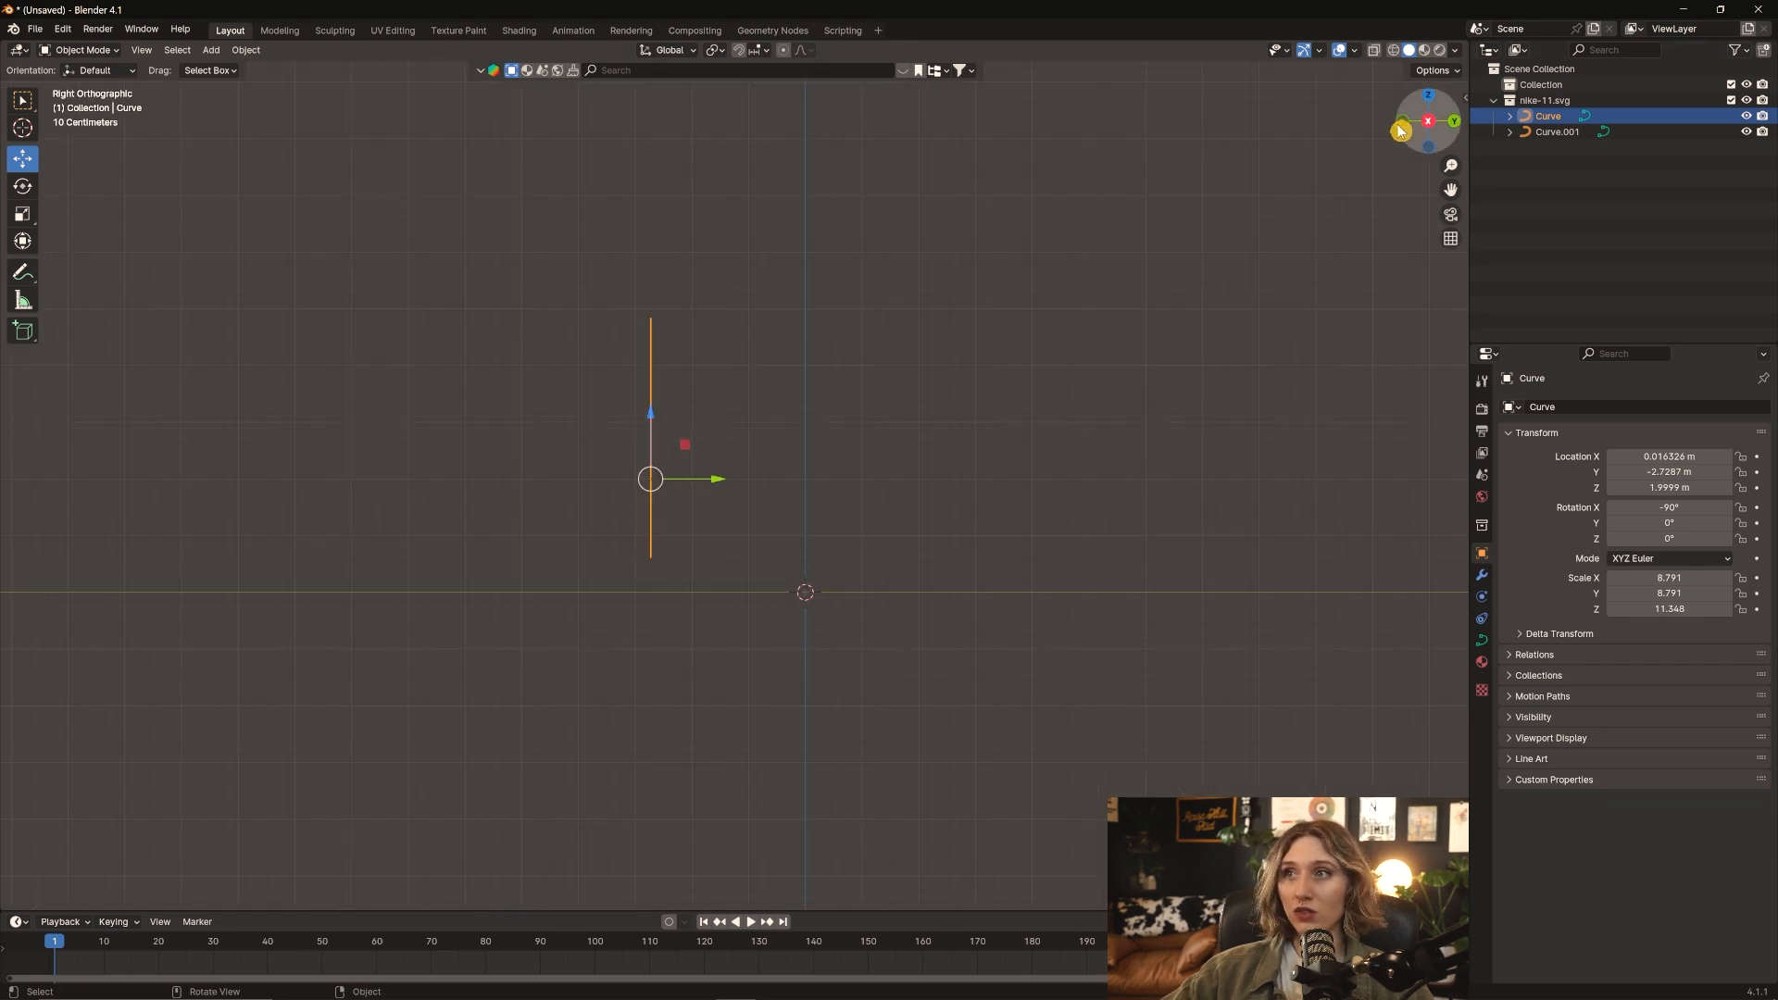
left_click_drag(1438, 129, 1033, 360)
right_click(725, 448)
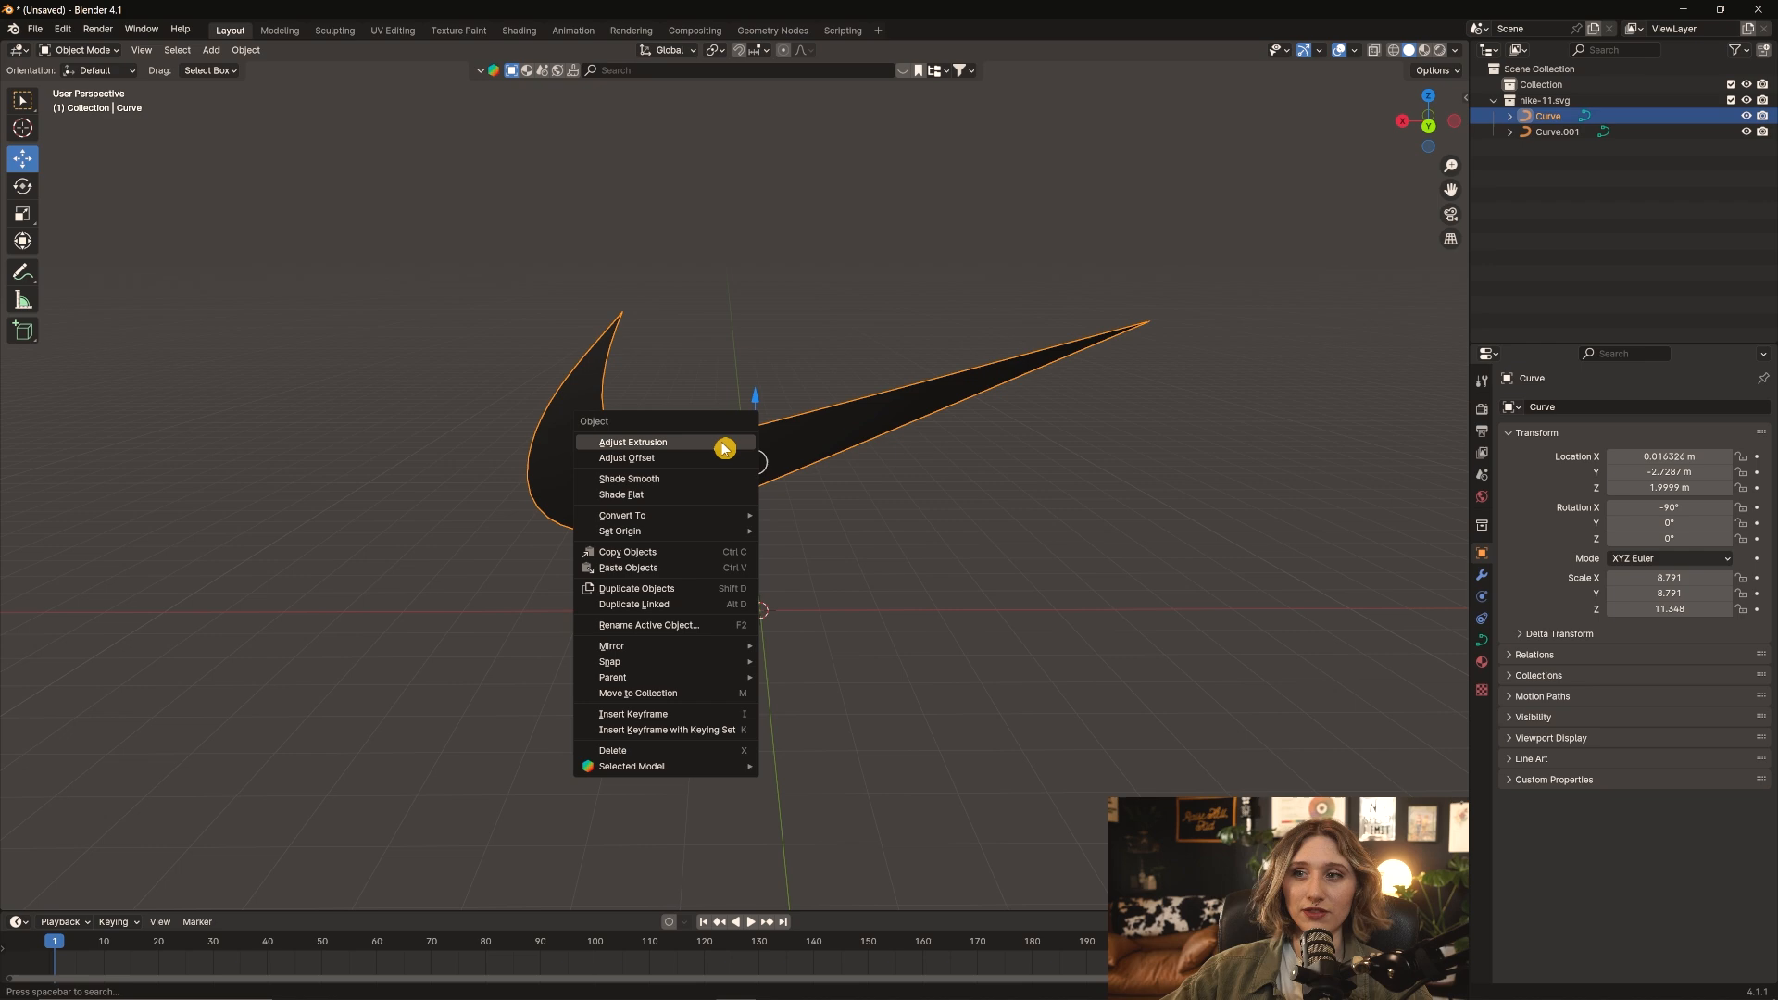
left_click(923, 319)
middle_click_drag(909, 346, 875, 380)
left_click(875, 381)
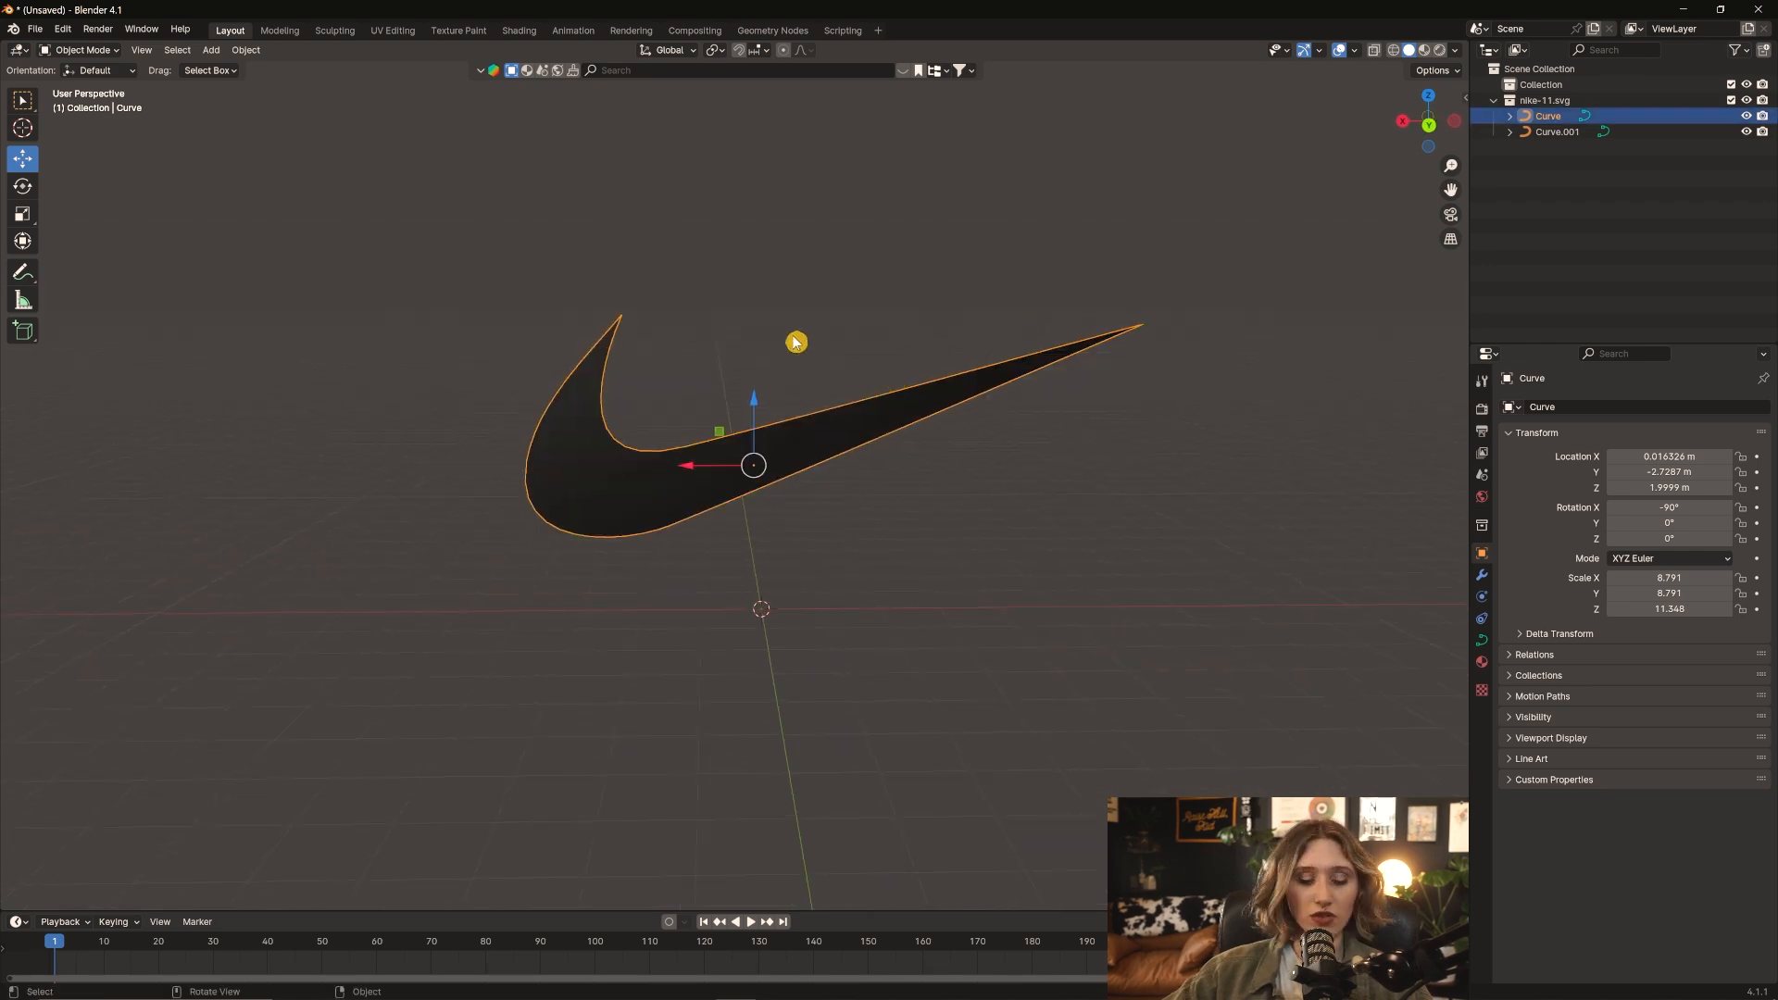
Convert the swoosh curve to a mesh and turn on the wireframe overlay to show its geometry
right_click(589, 454)
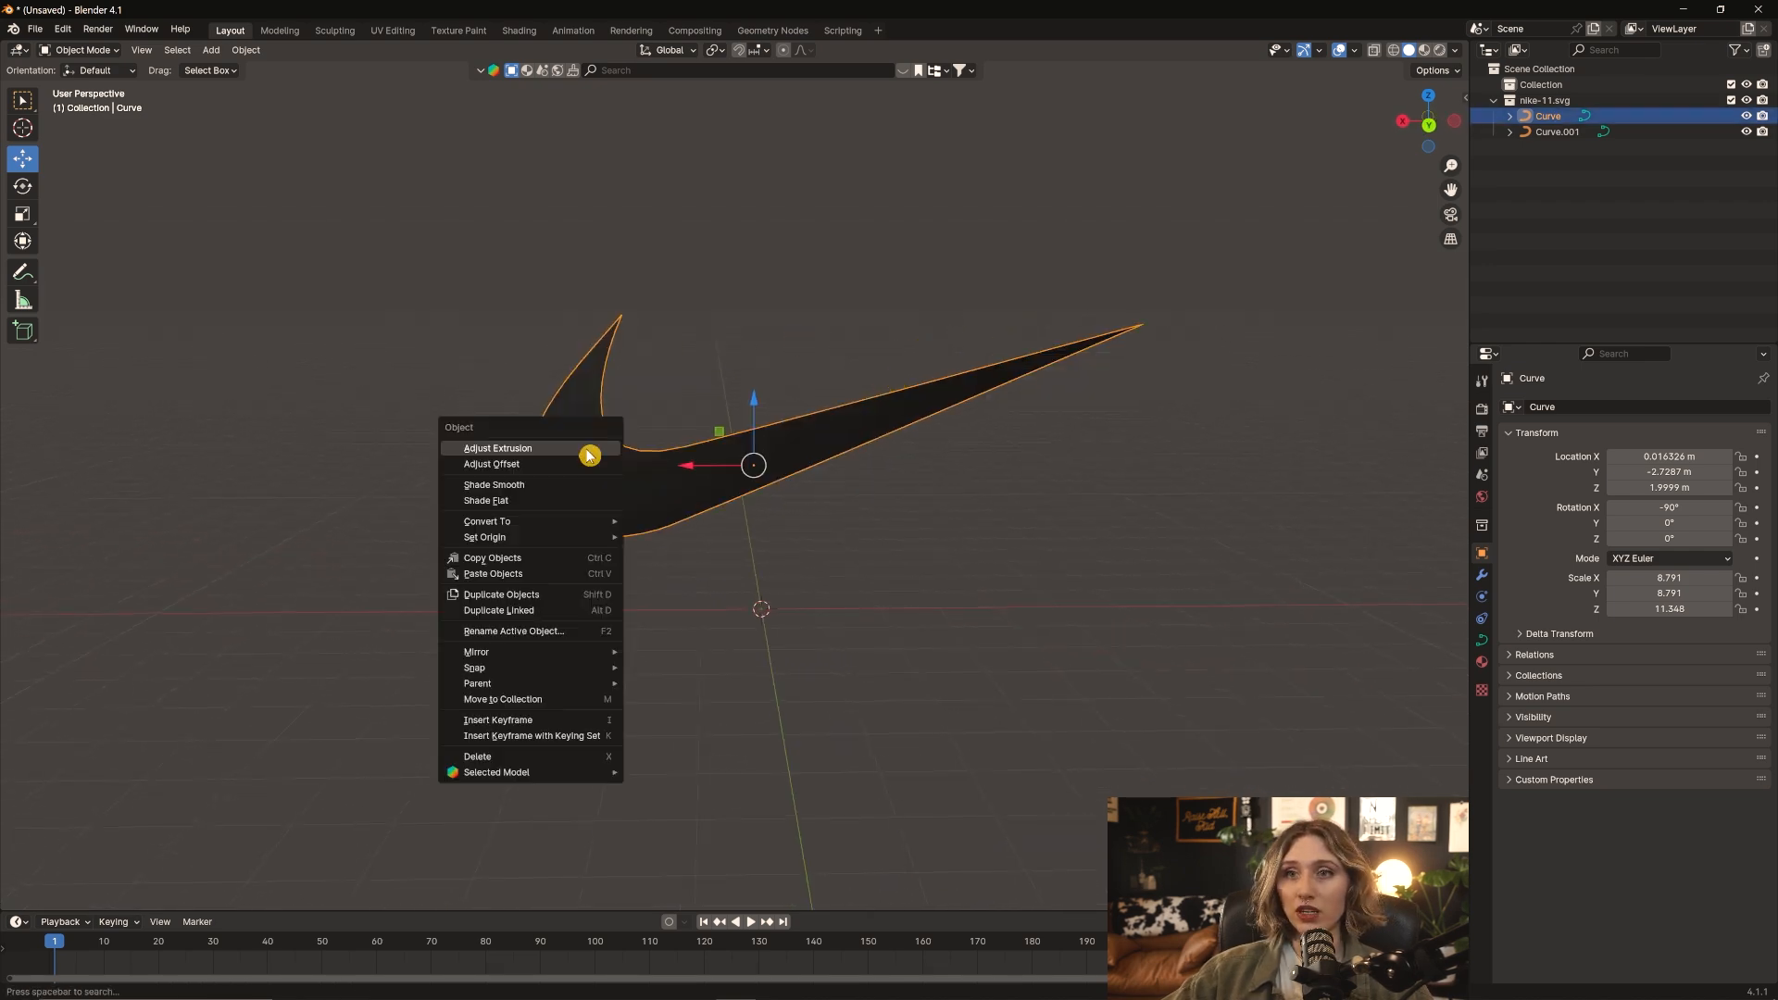
mouse_move(590, 522)
left_click(713, 542)
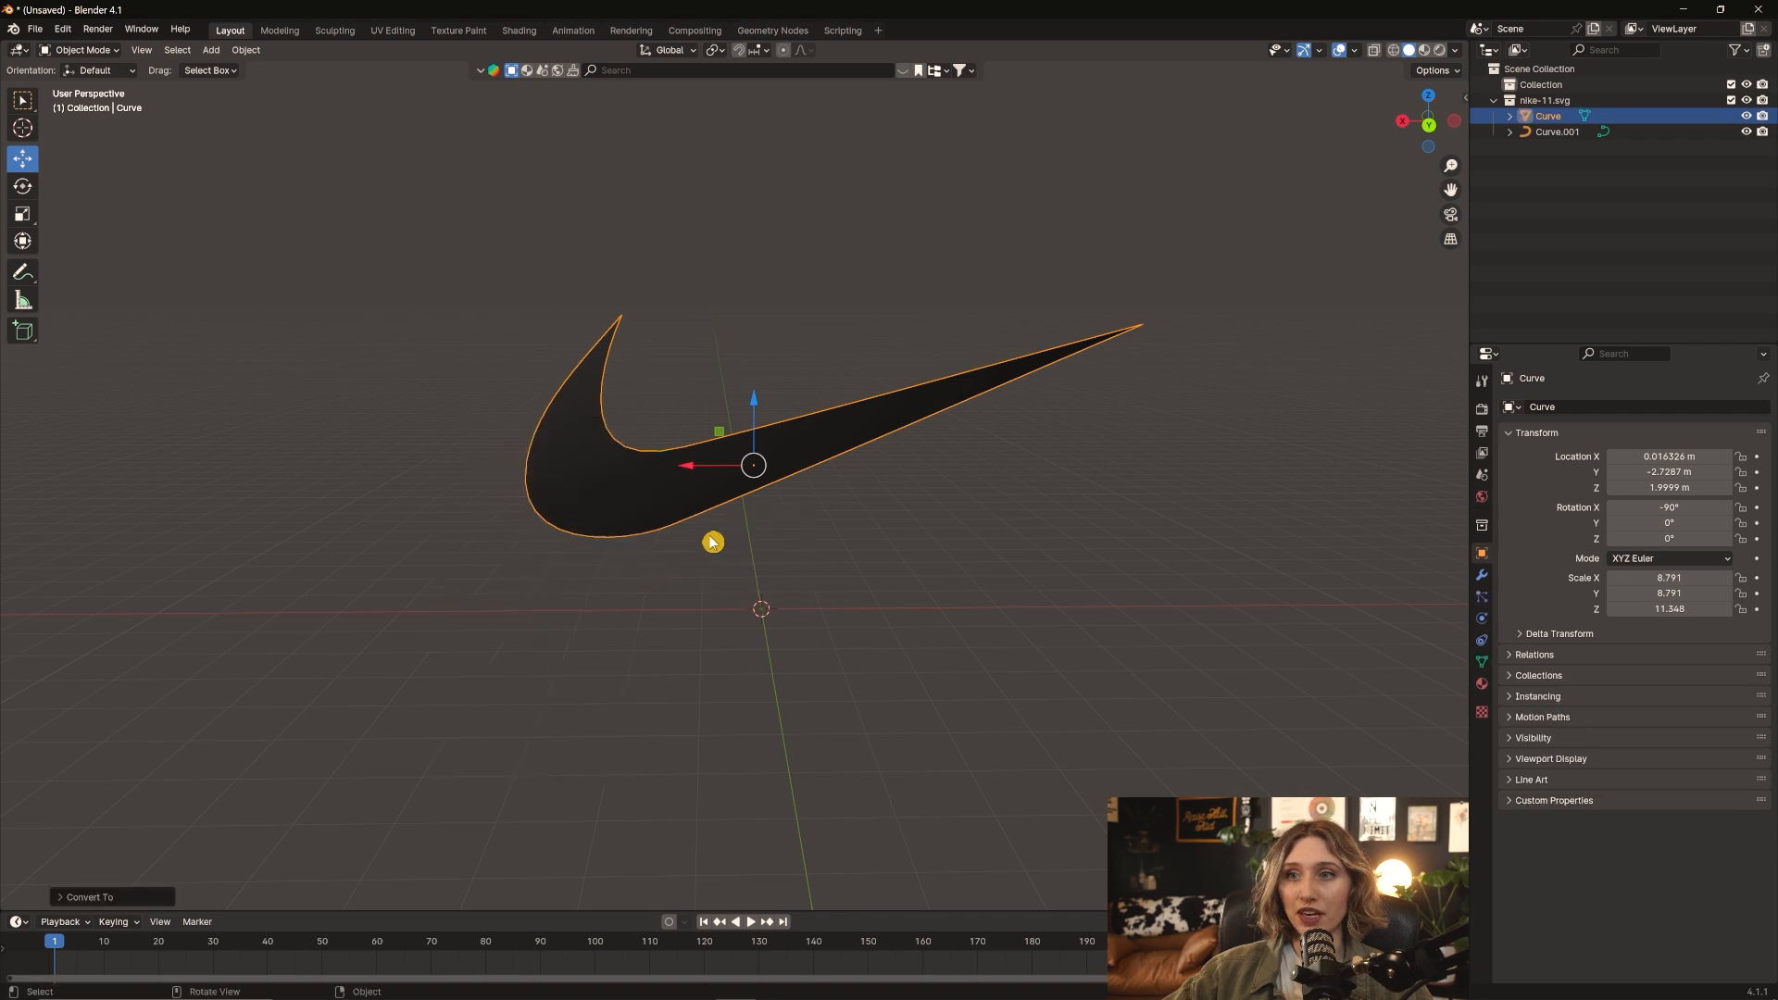
left_click(1355, 50)
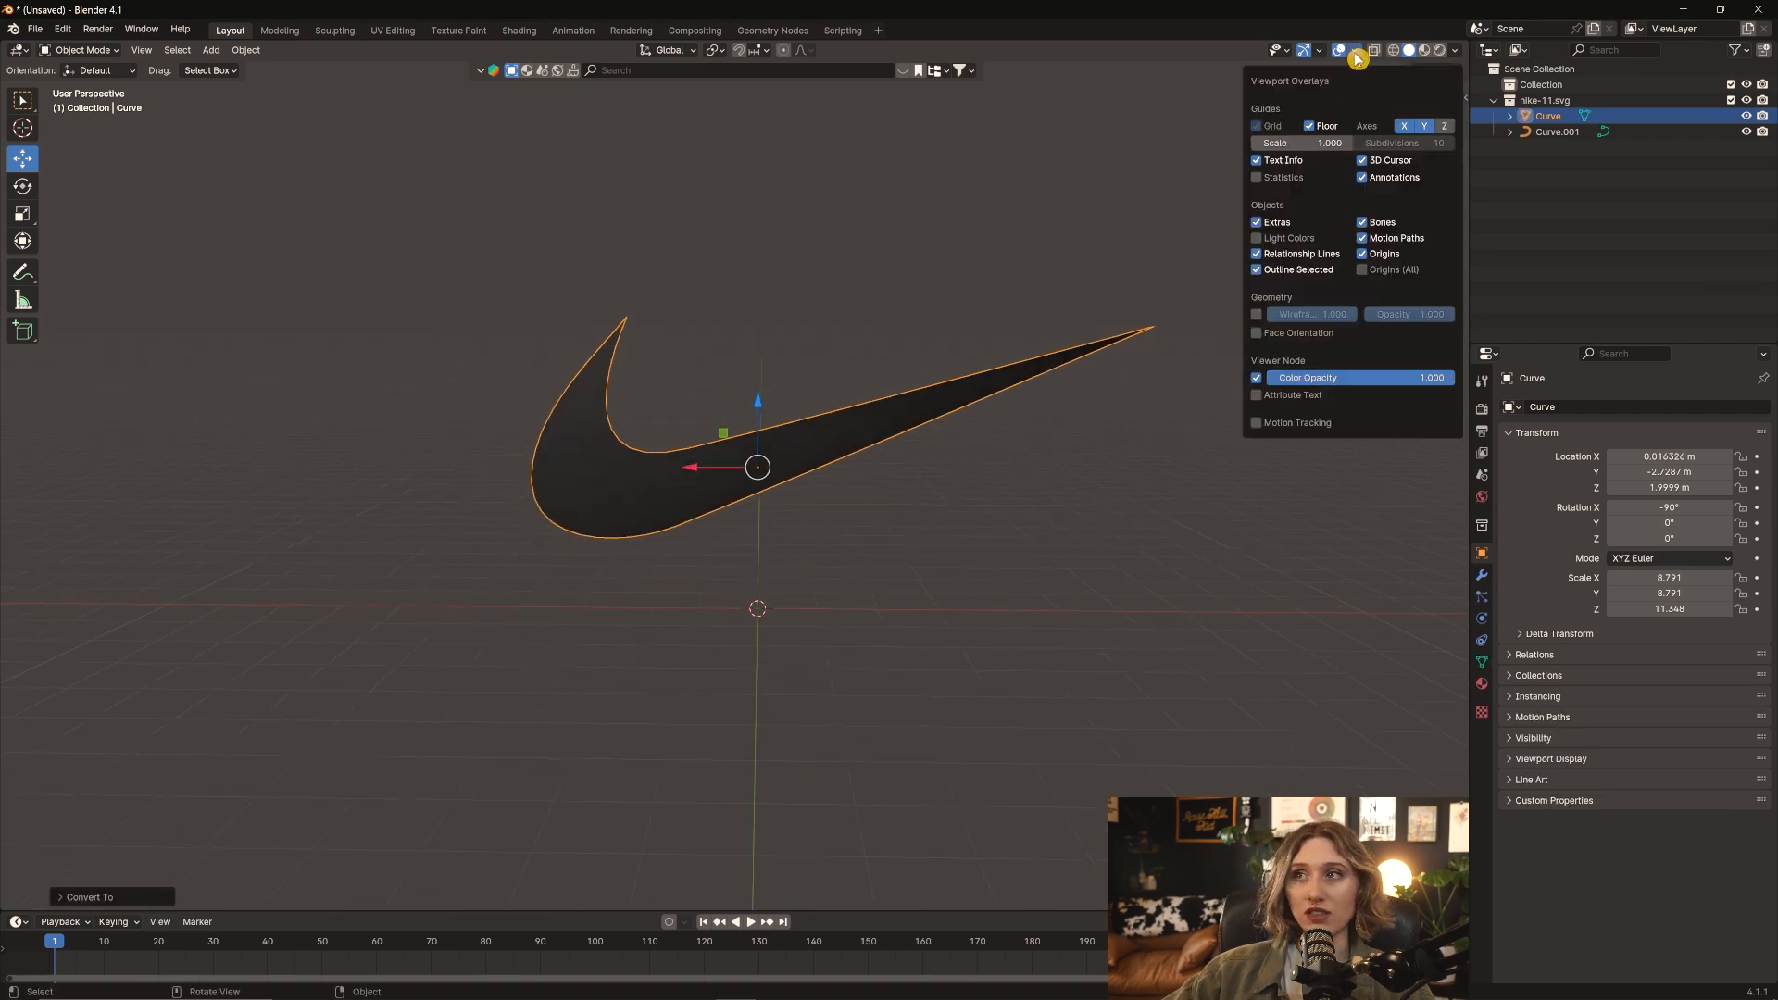
left_click(1257, 314)
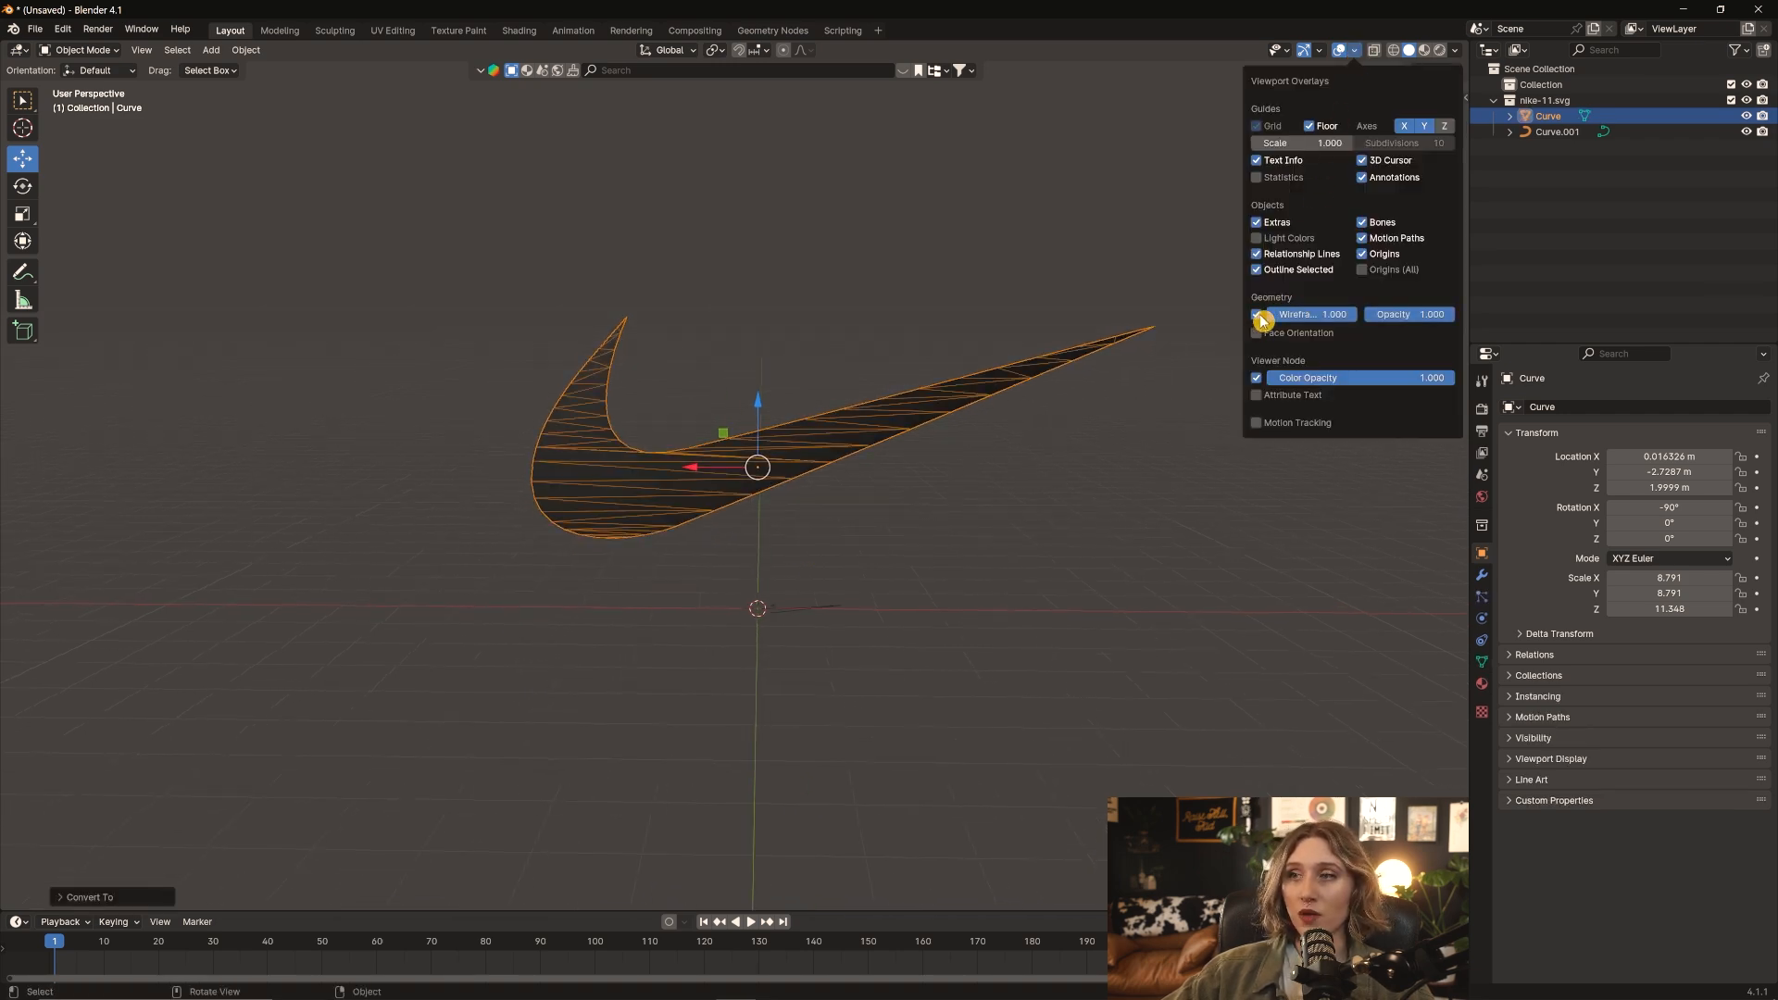
Delete the leftover small curve, Curve.001, lying near the world origin
middle_click_drag(1037, 385, 887, 583)
left_click_drag(748, 544, 877, 642)
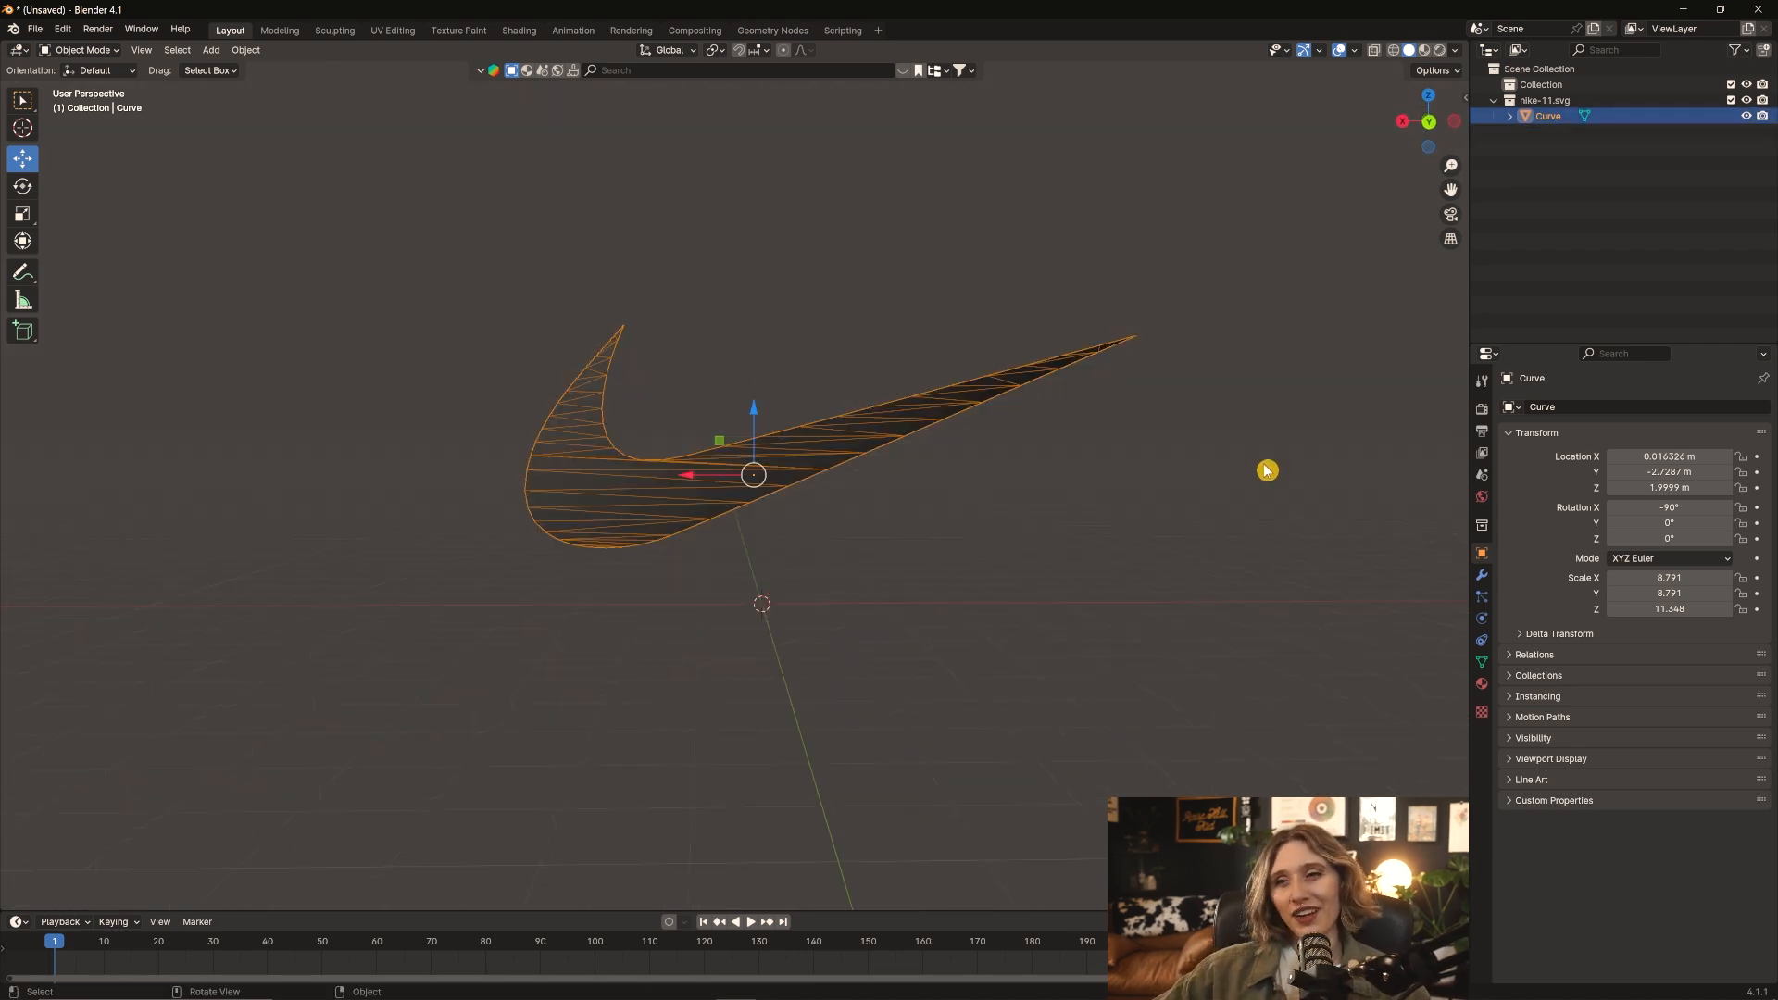
Add a Decimate modifier to the swoosh mesh in Planar mode with an angle limit of 0.5°
middle_click_drag(1266, 470, 901, 453)
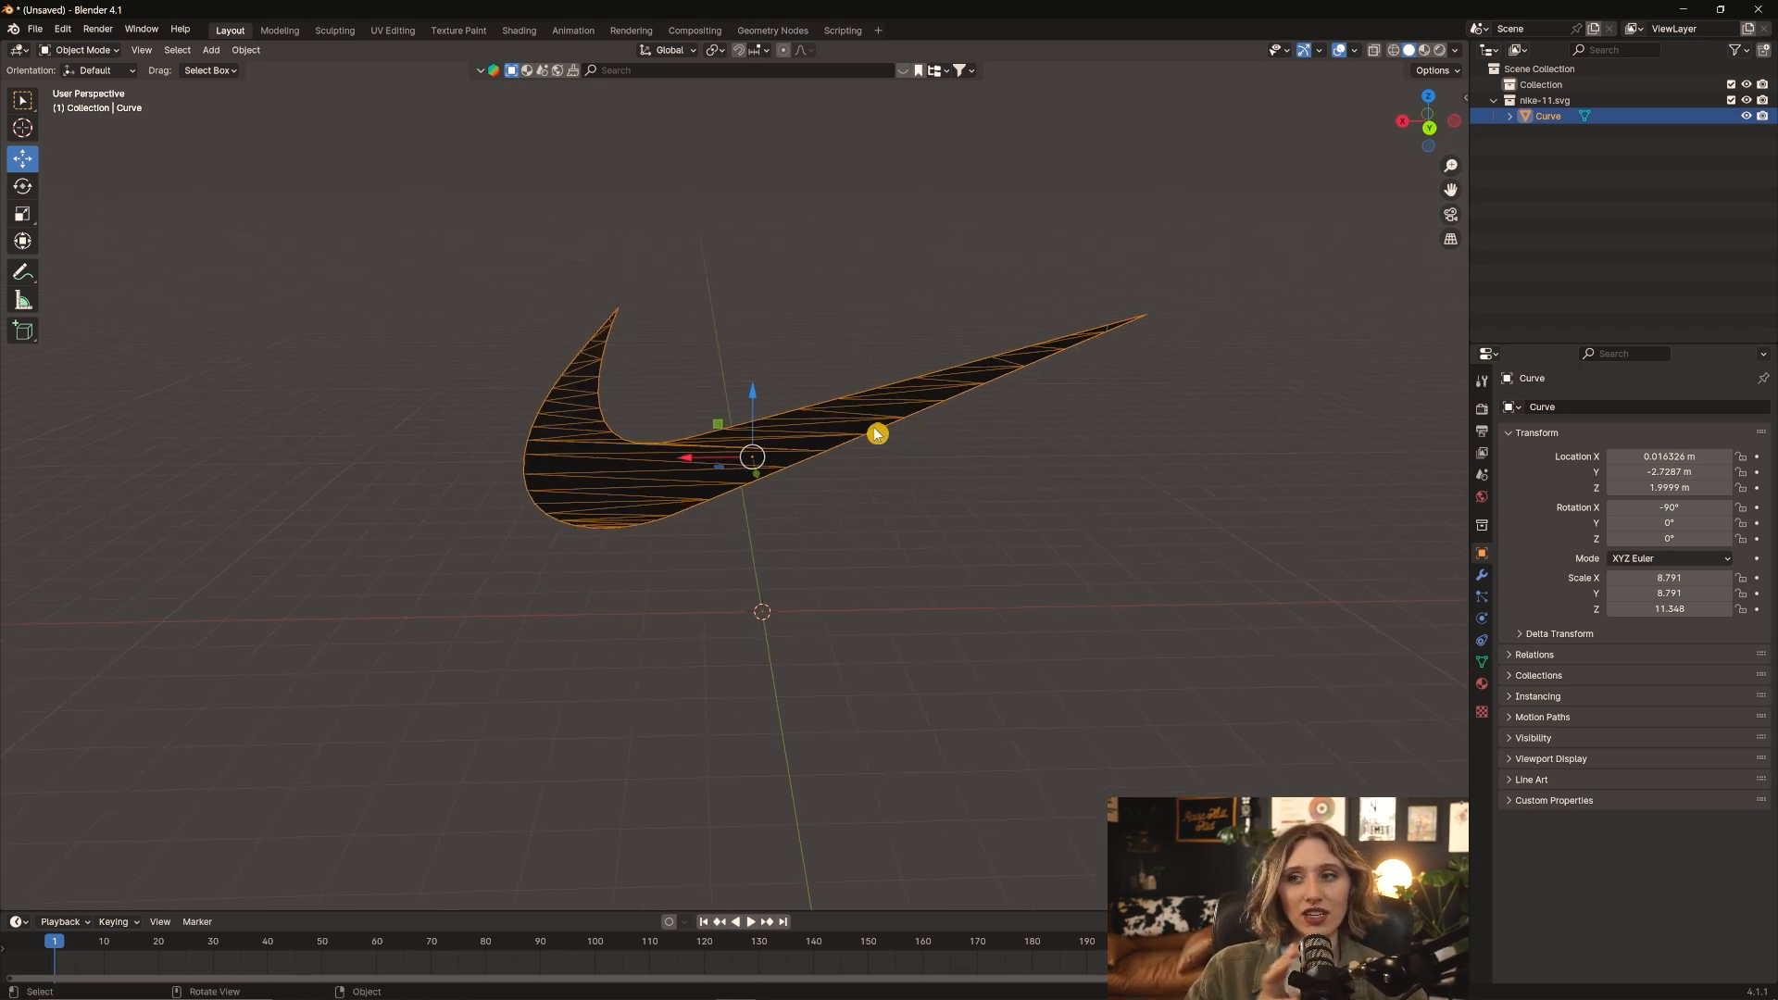
middle_click_drag(877, 433, 739, 375)
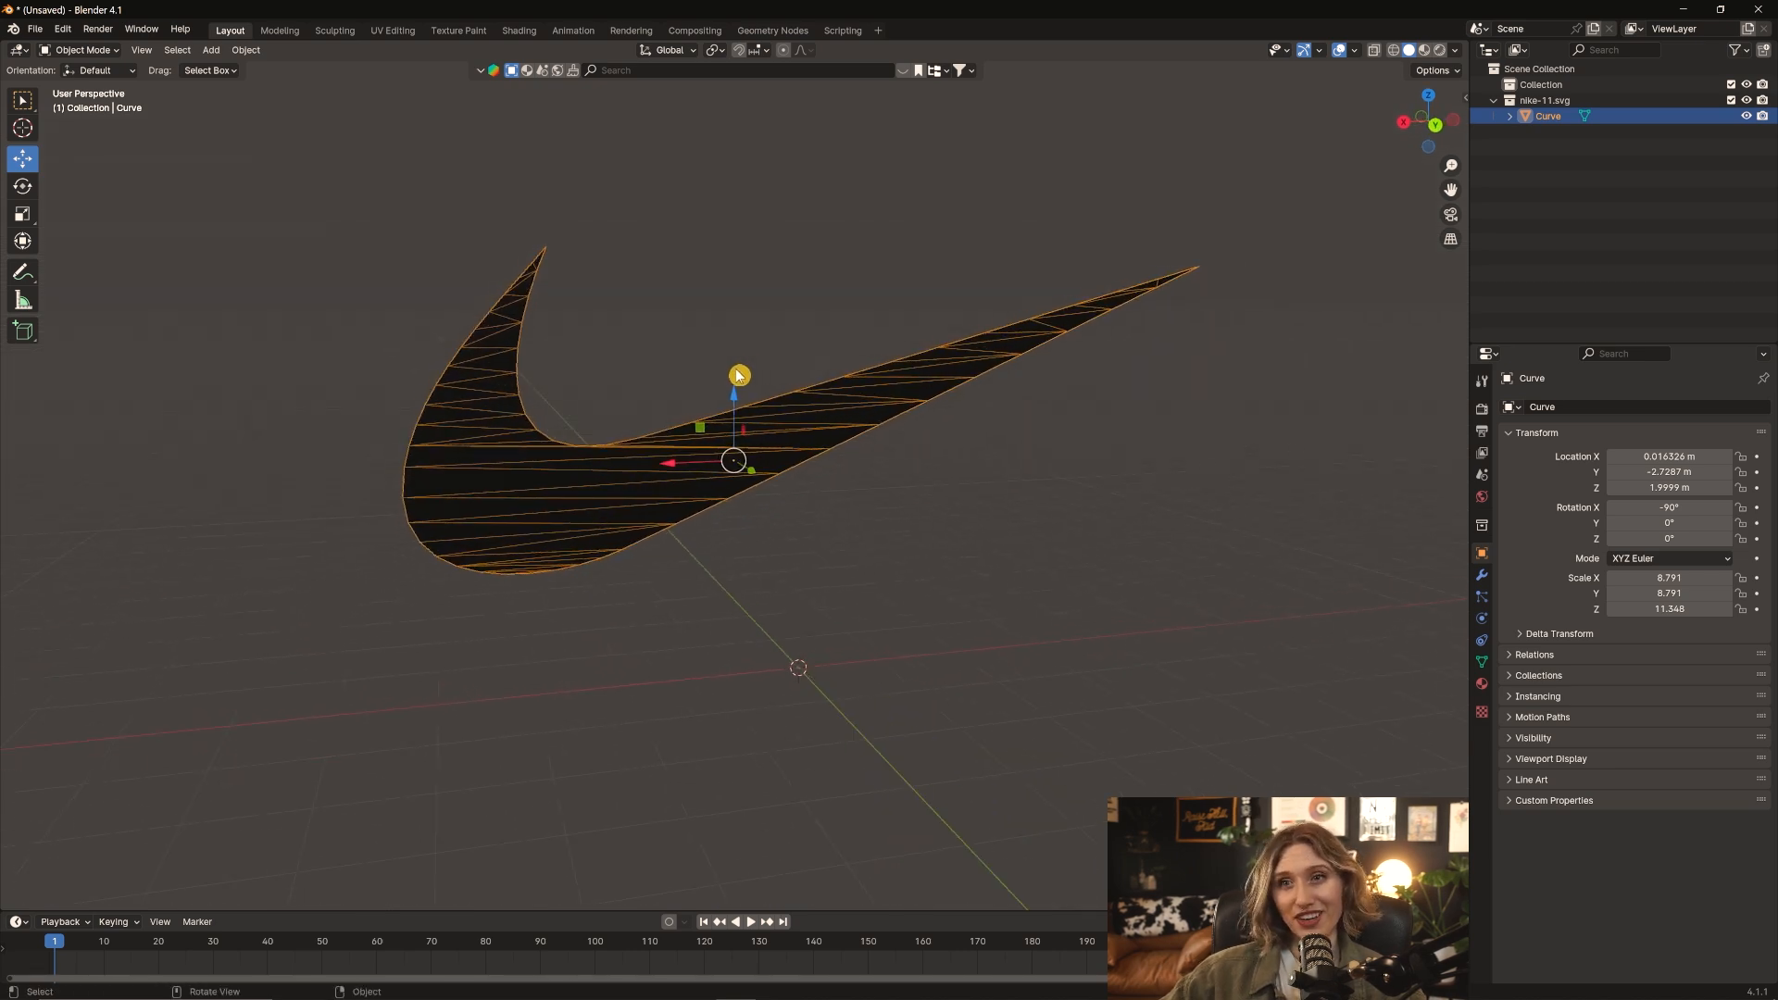
middle_click_drag(874, 441, 944, 439)
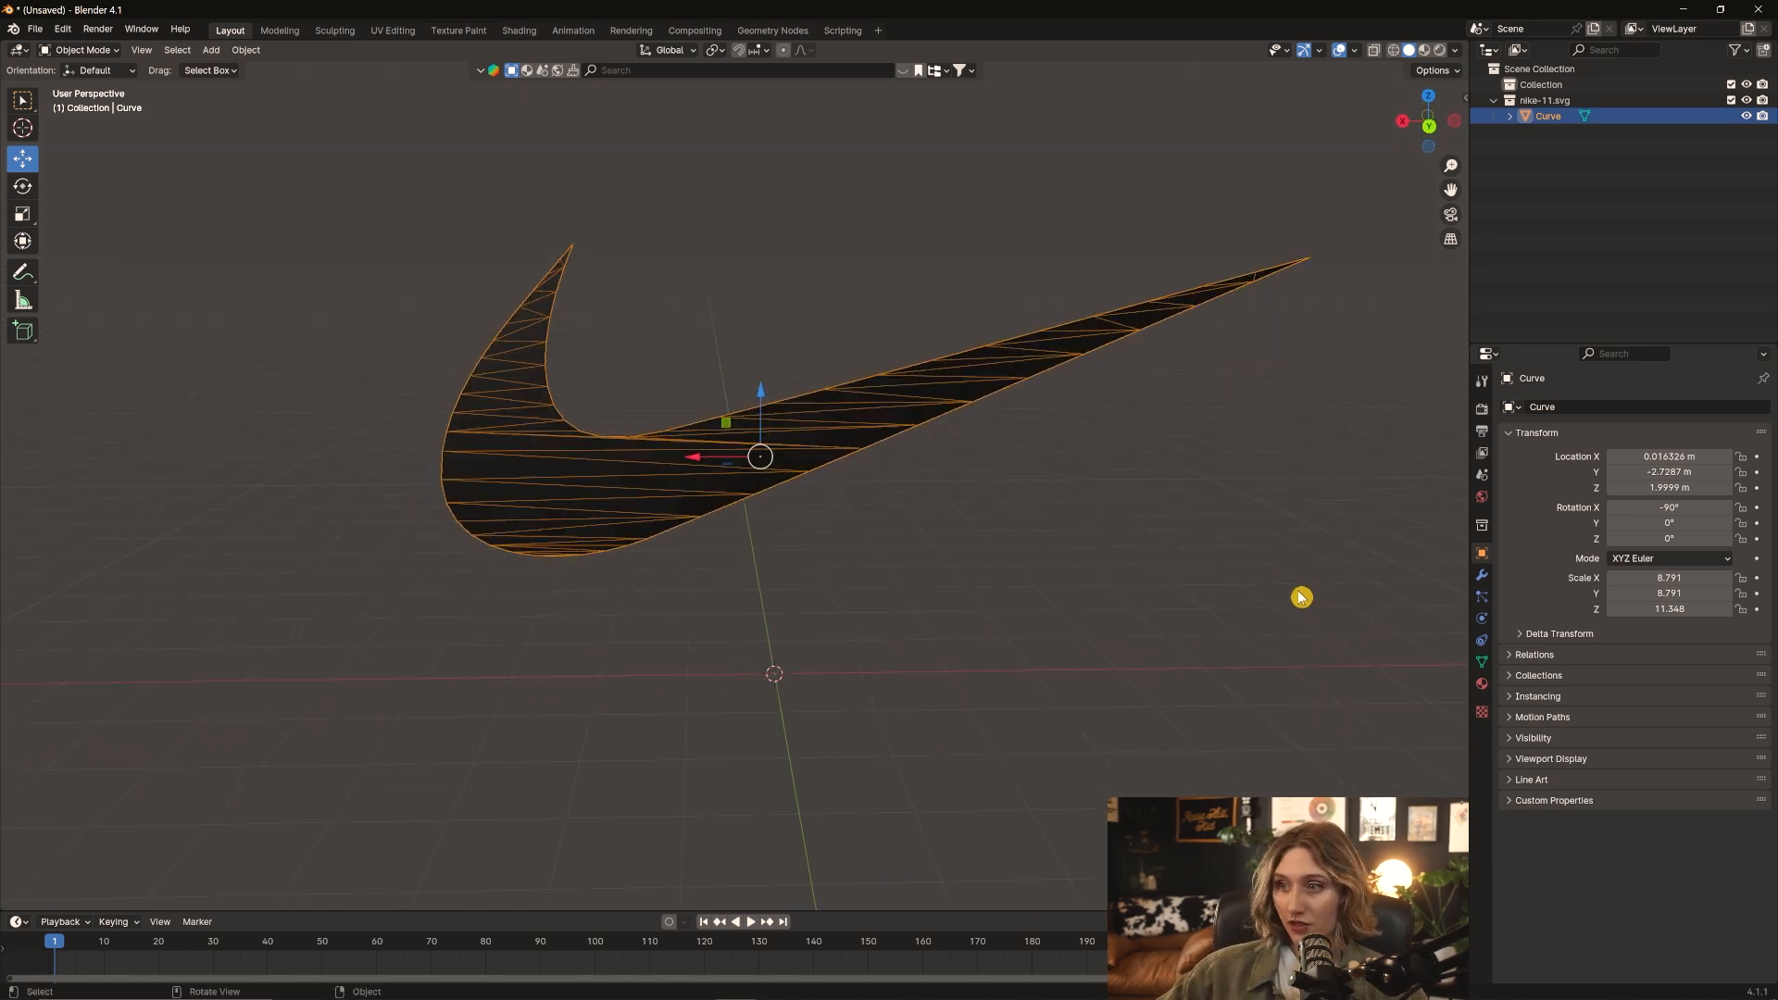
left_click(1482, 576)
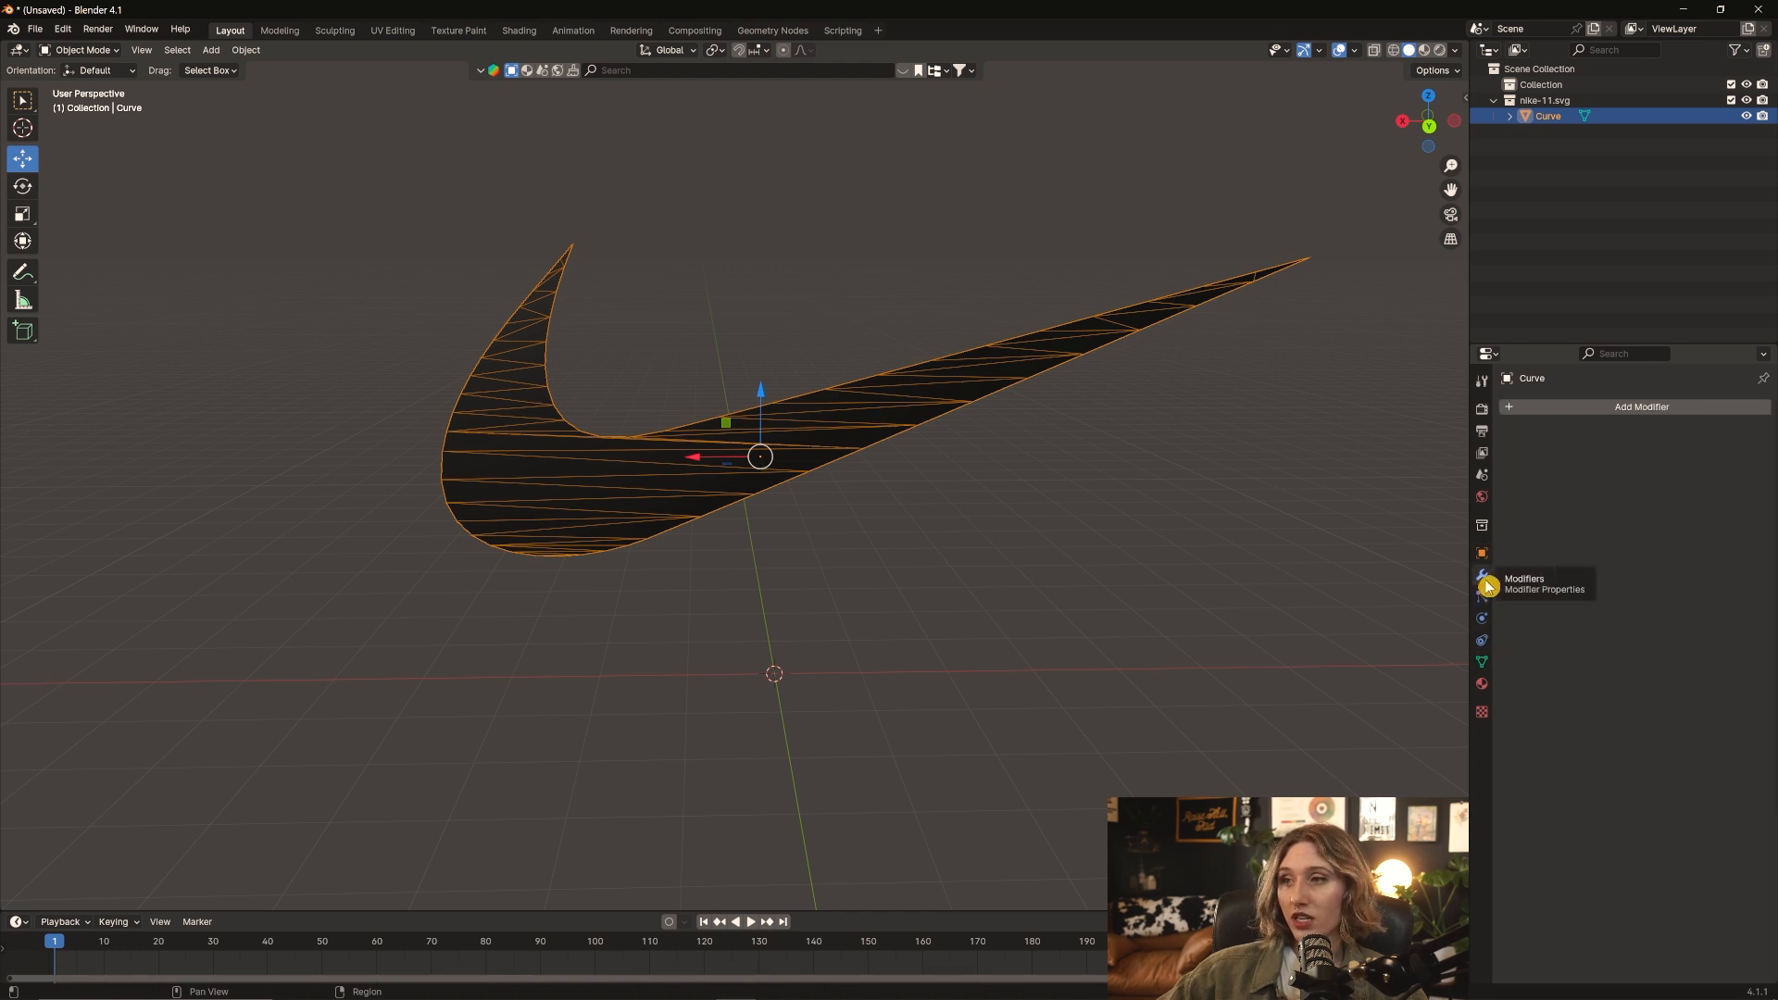
left_click(1585, 416)
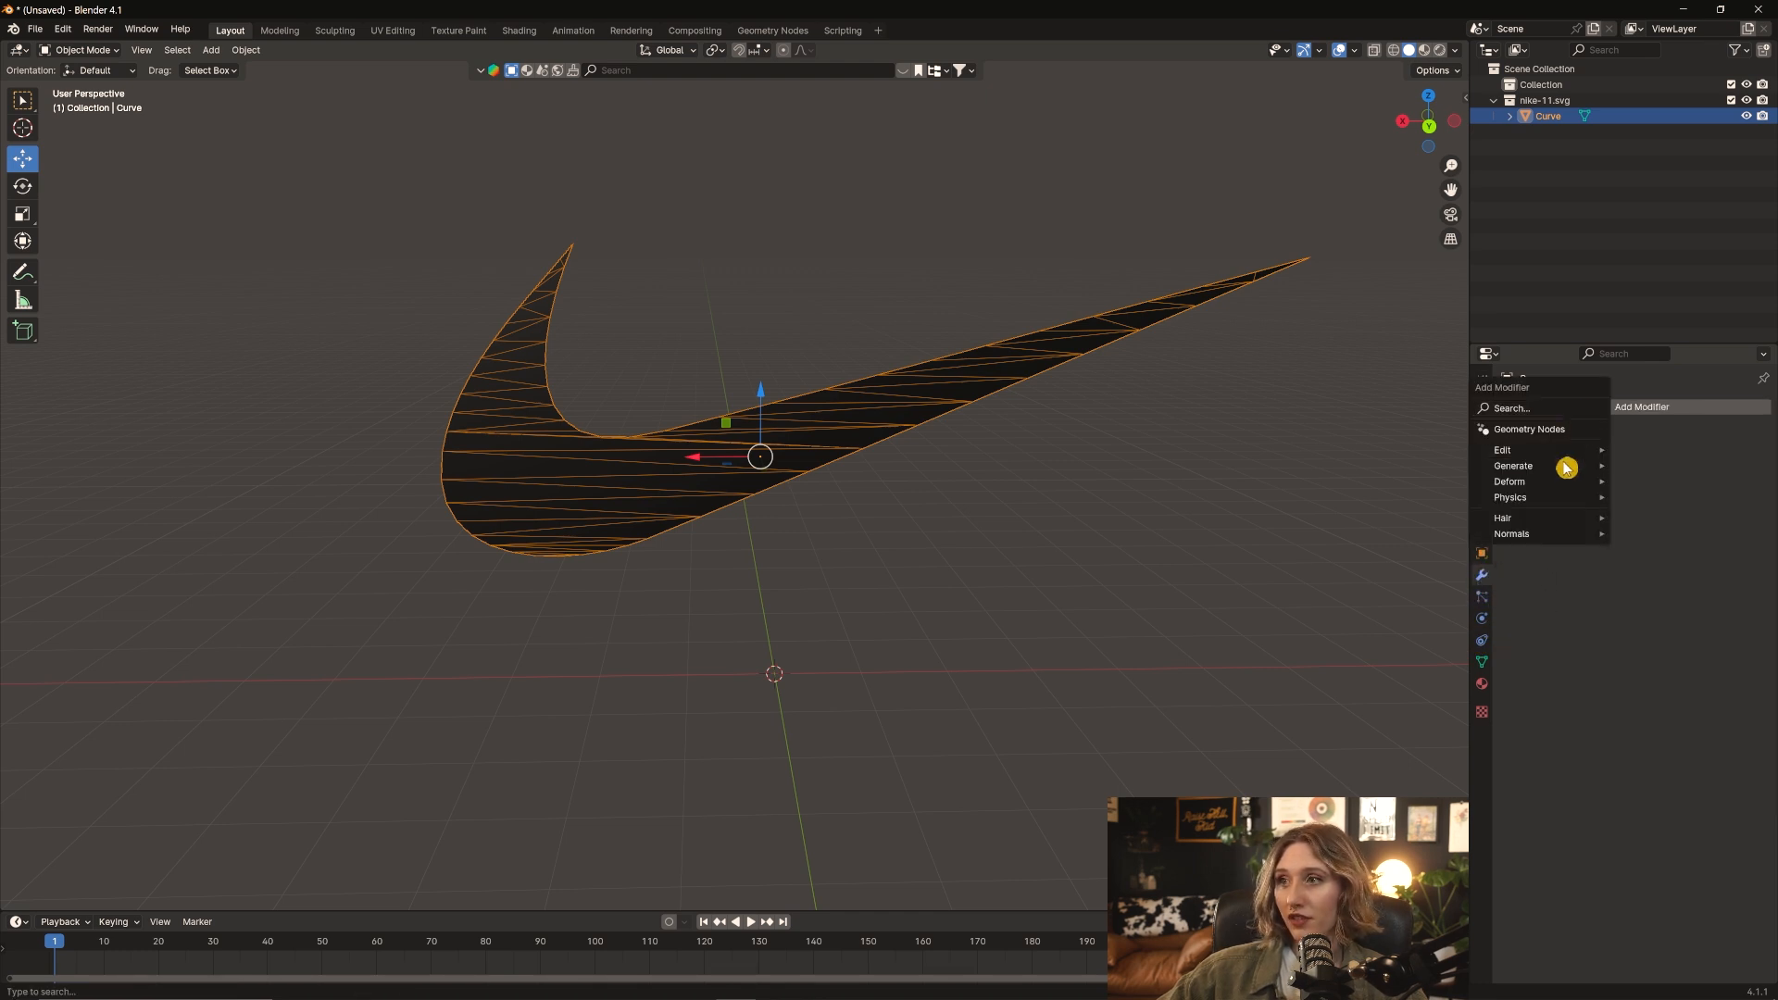
mouse_move(1565, 468)
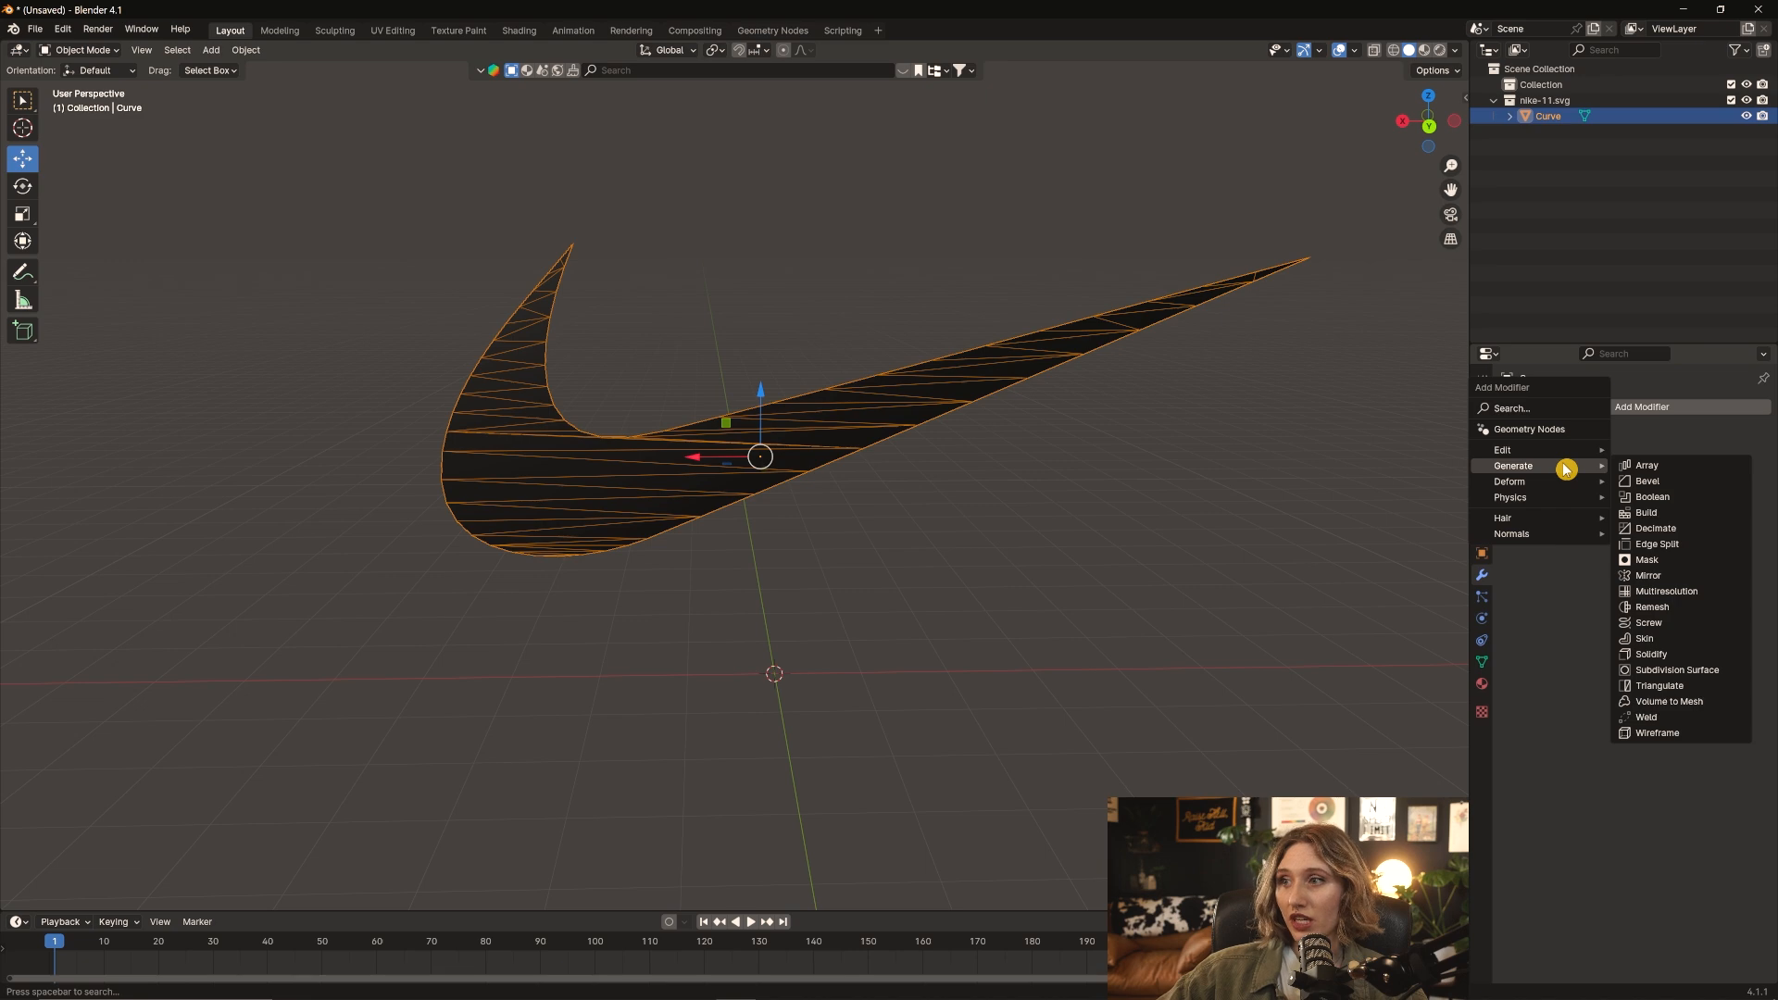
left_click(1655, 528)
left_click(1724, 458)
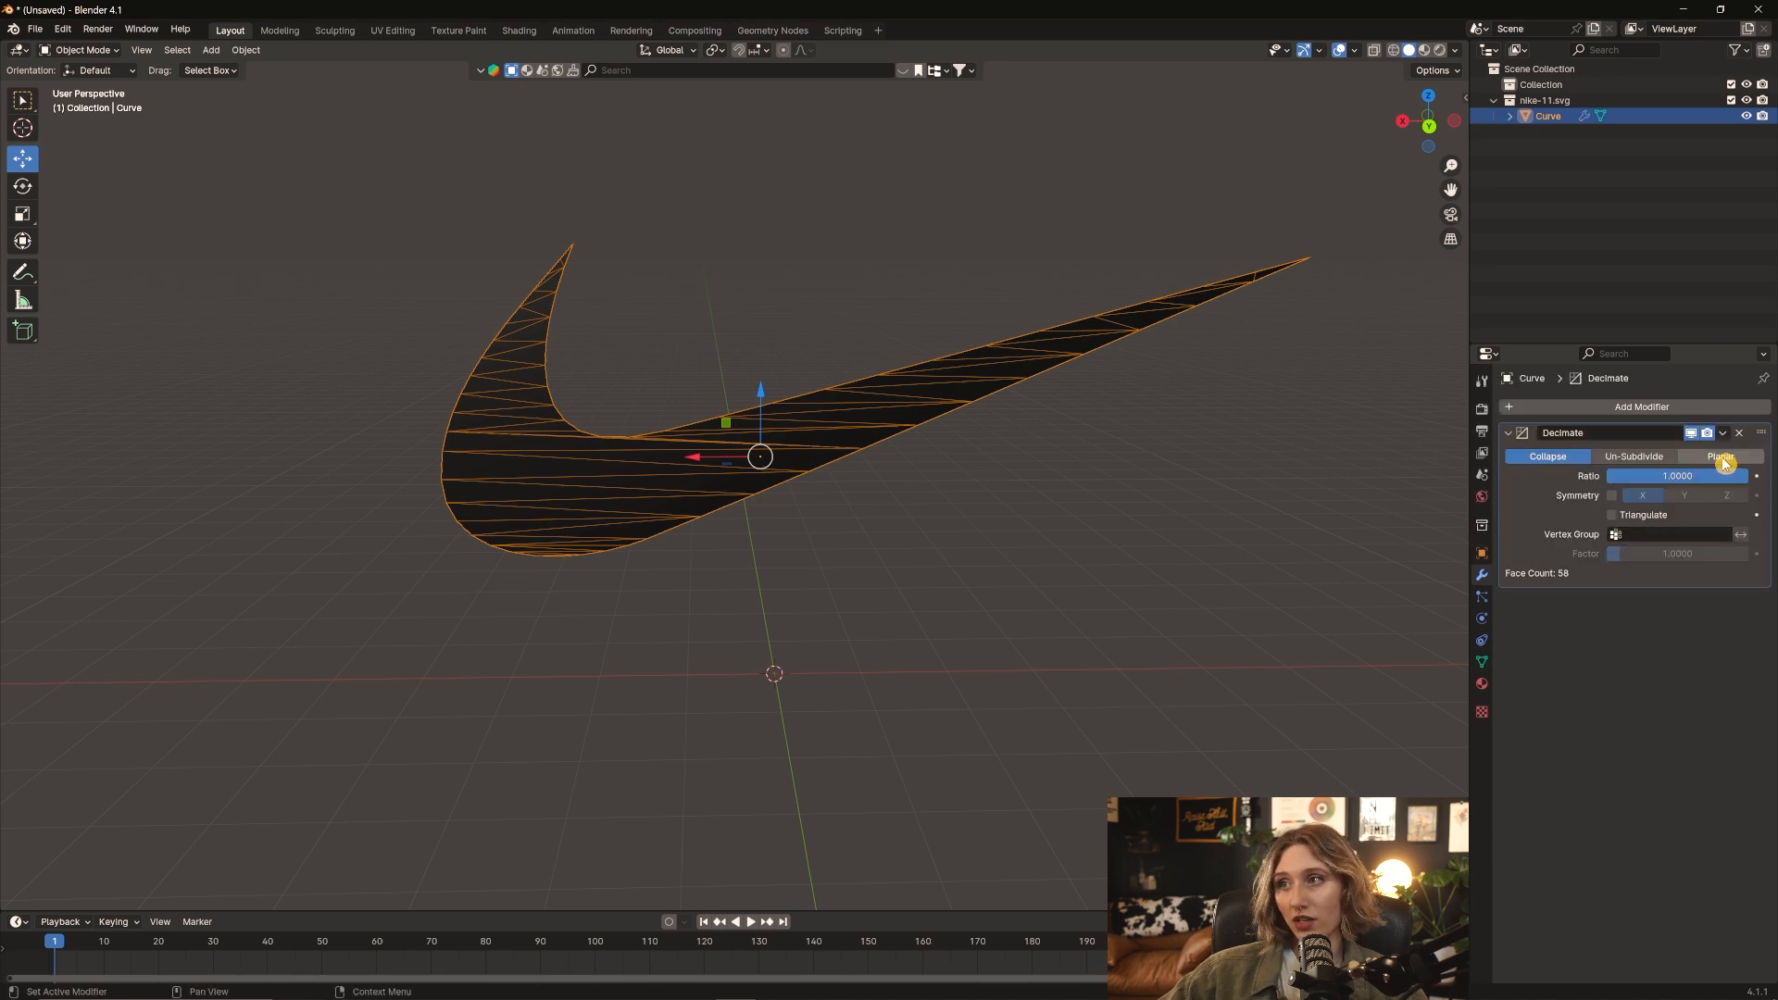
left_click_drag(1704, 475, 1671, 475)
left_click(1702, 475)
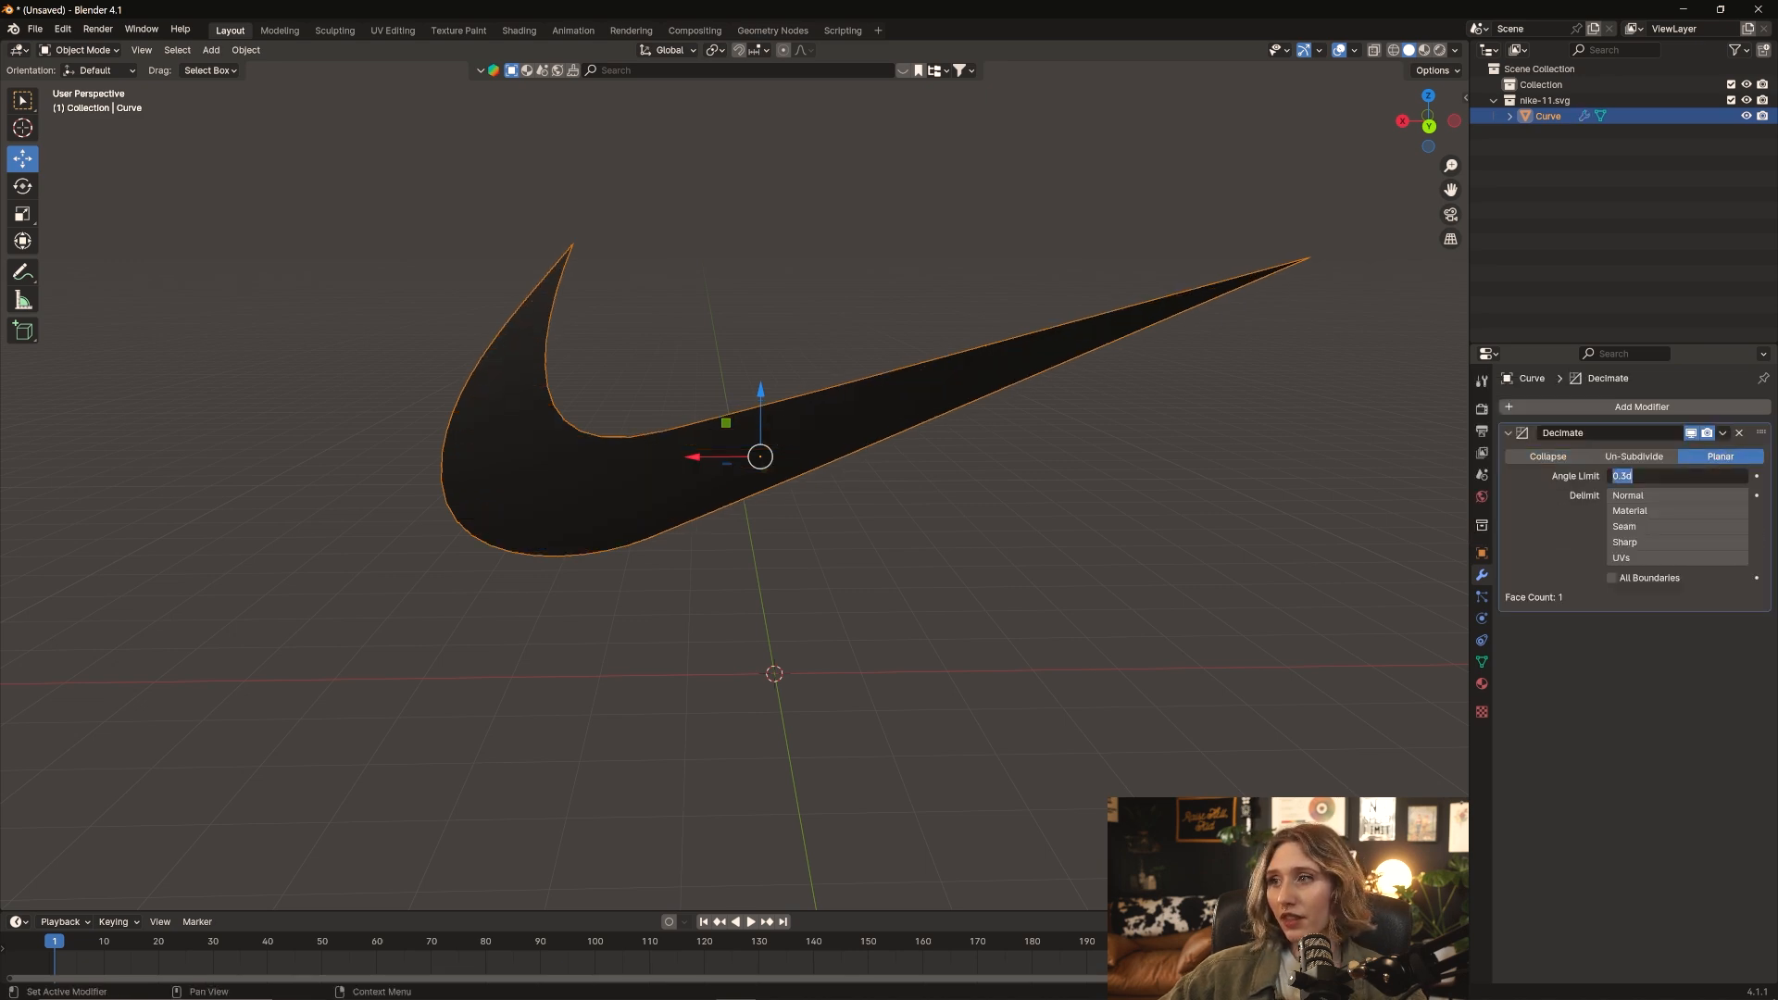
key("Tab")
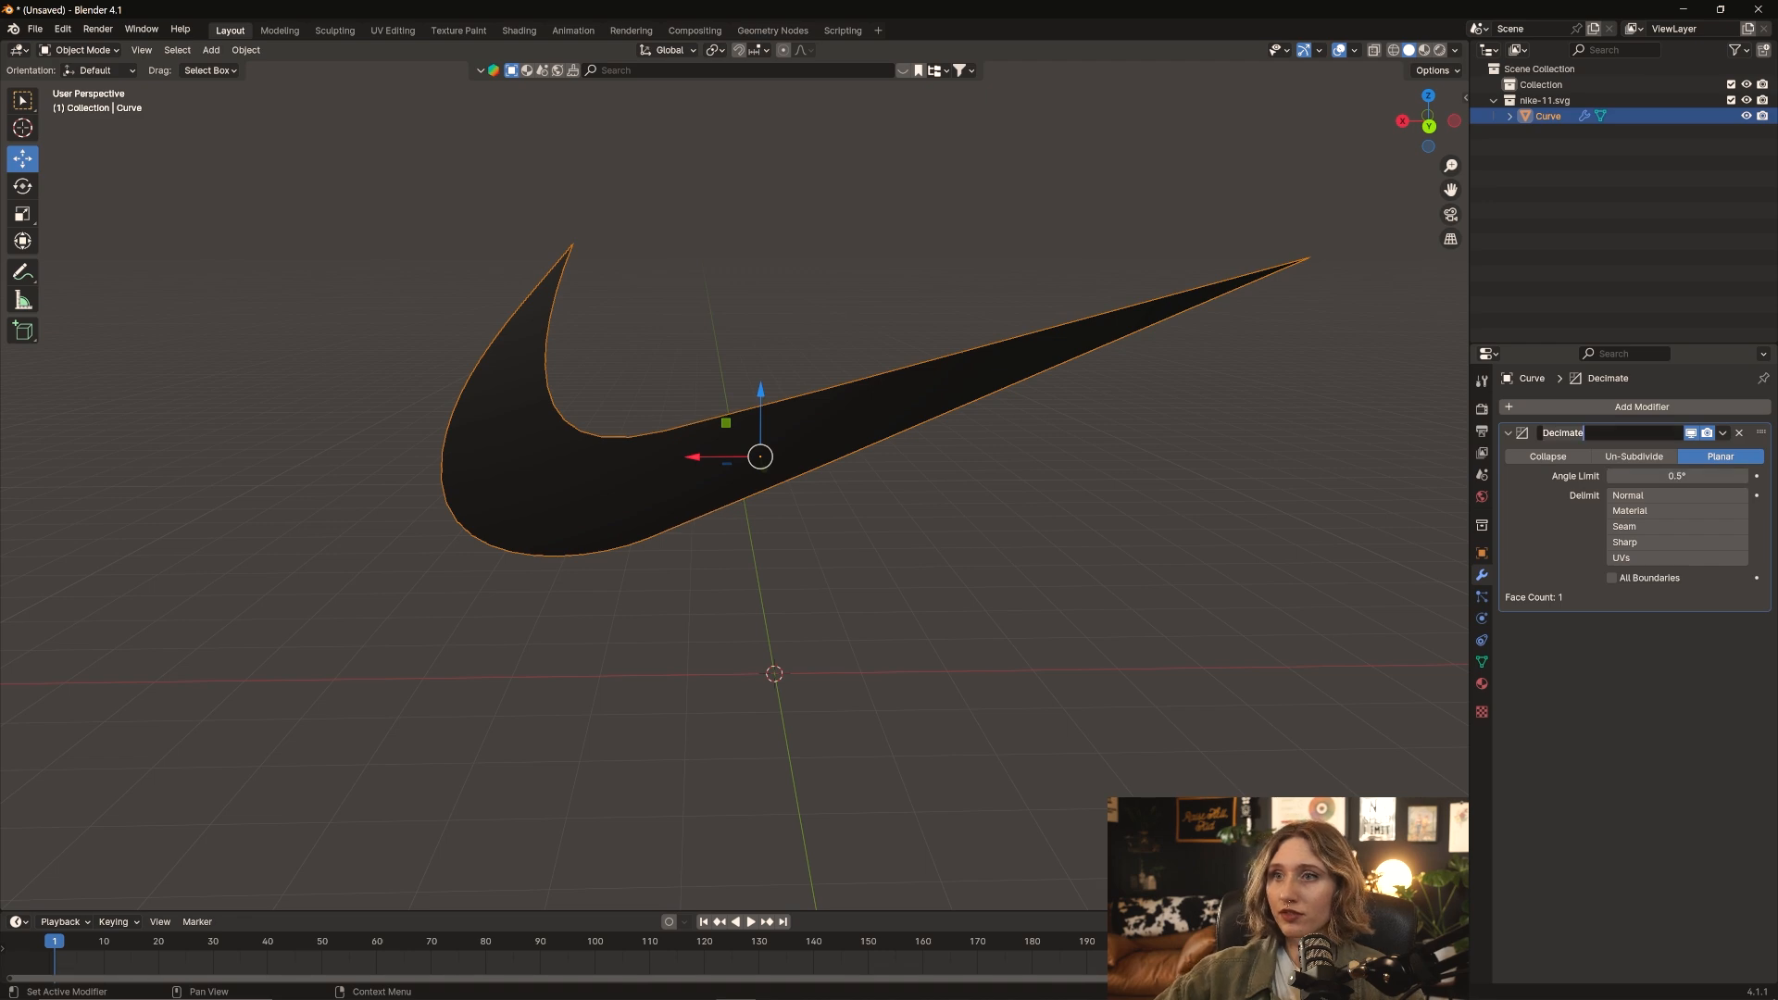
Apply the Decimate modifier to the swoosh and check its outline in wireframe shading before returning to solid shading
left_click(865, 474)
left_click(882, 547)
middle_click_drag(882, 547, 818, 437)
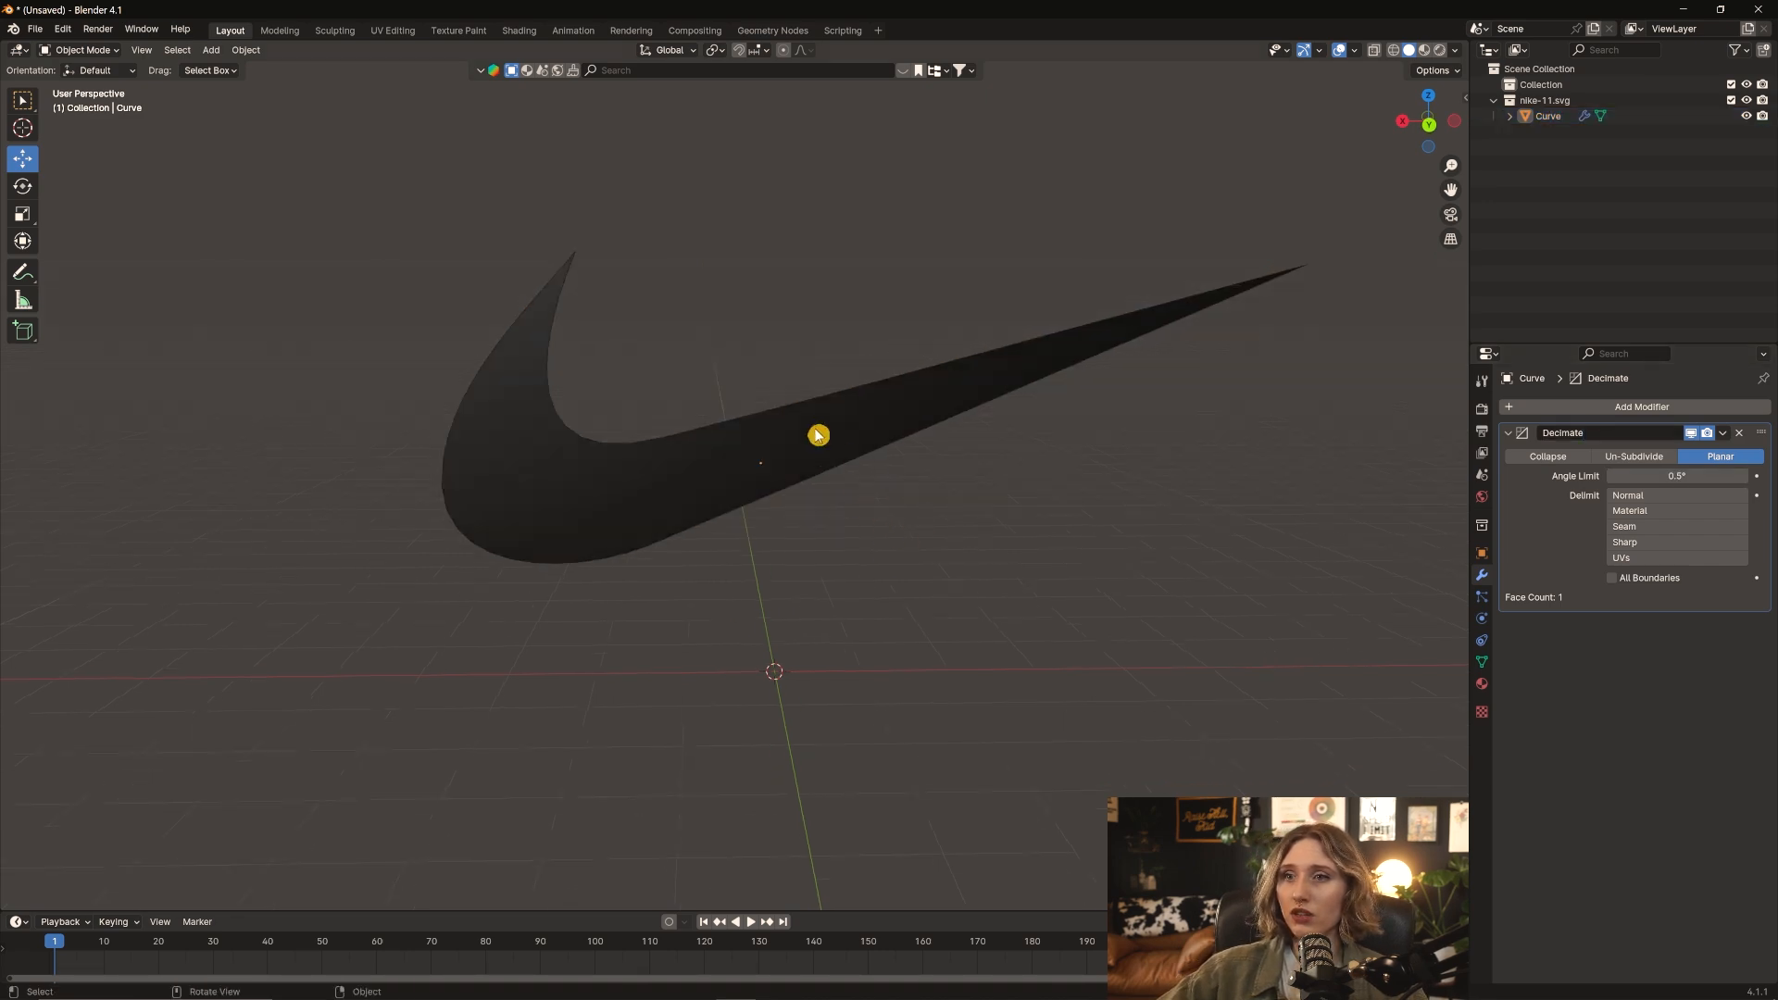
left_click(1722, 433)
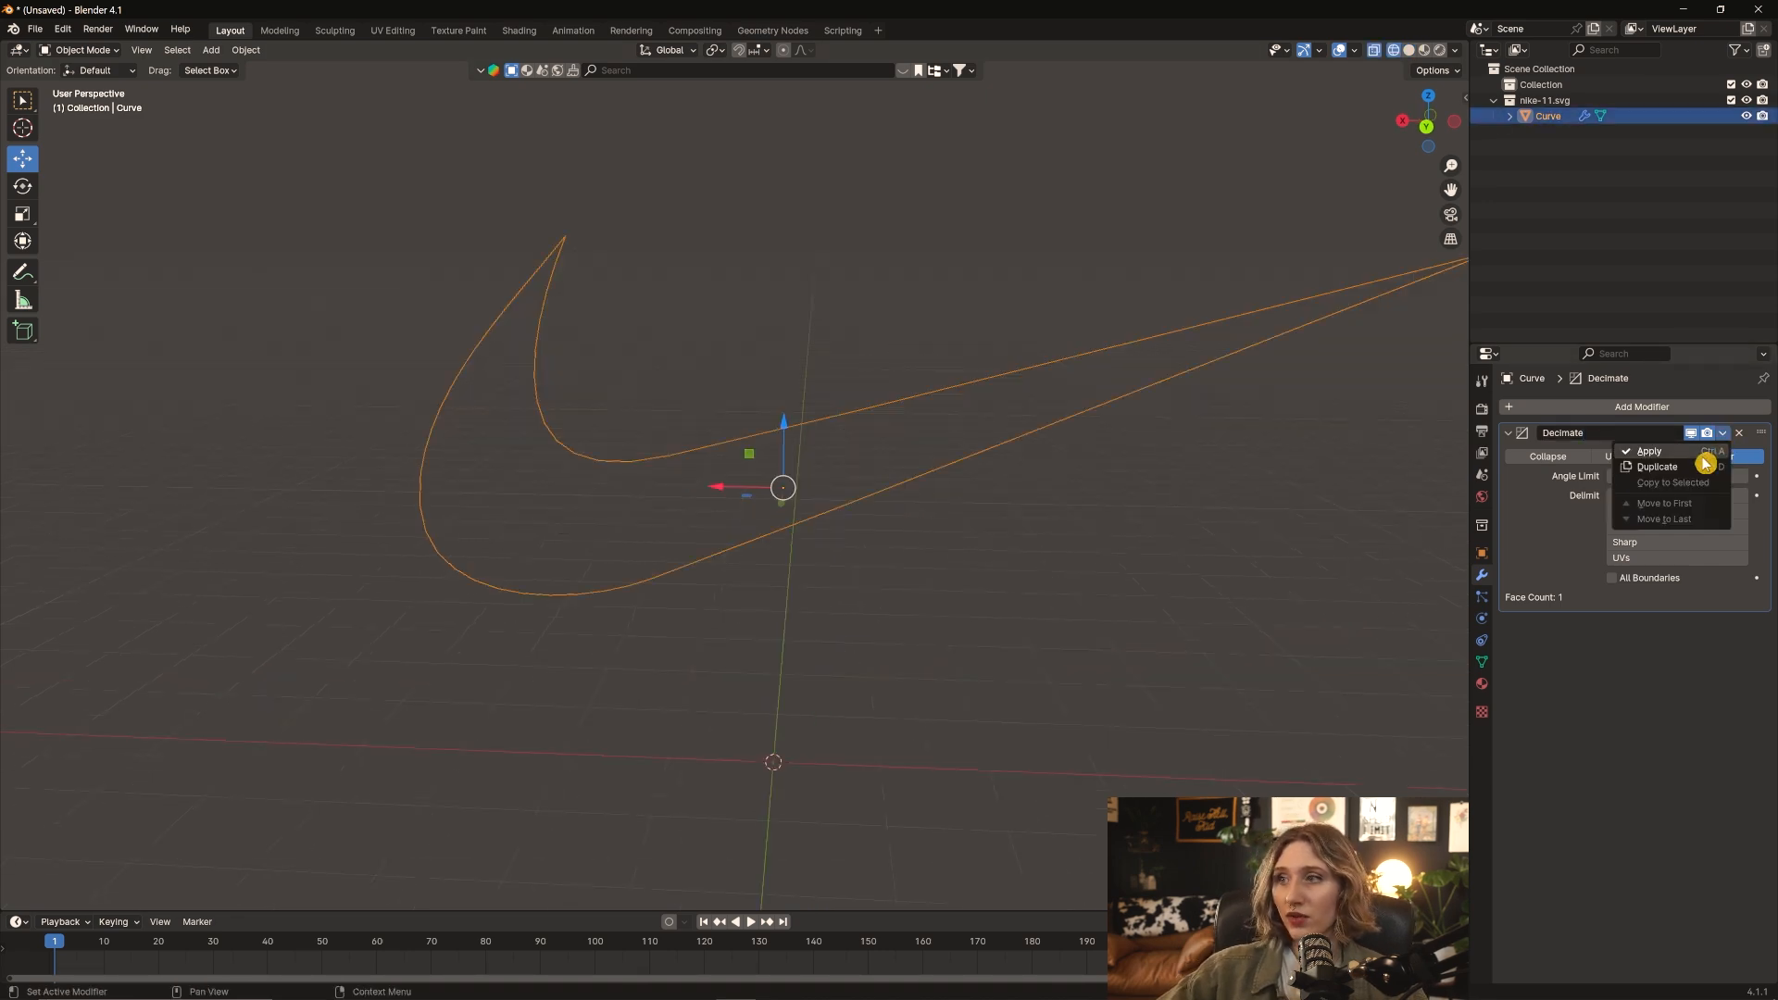
left_click(1704, 455)
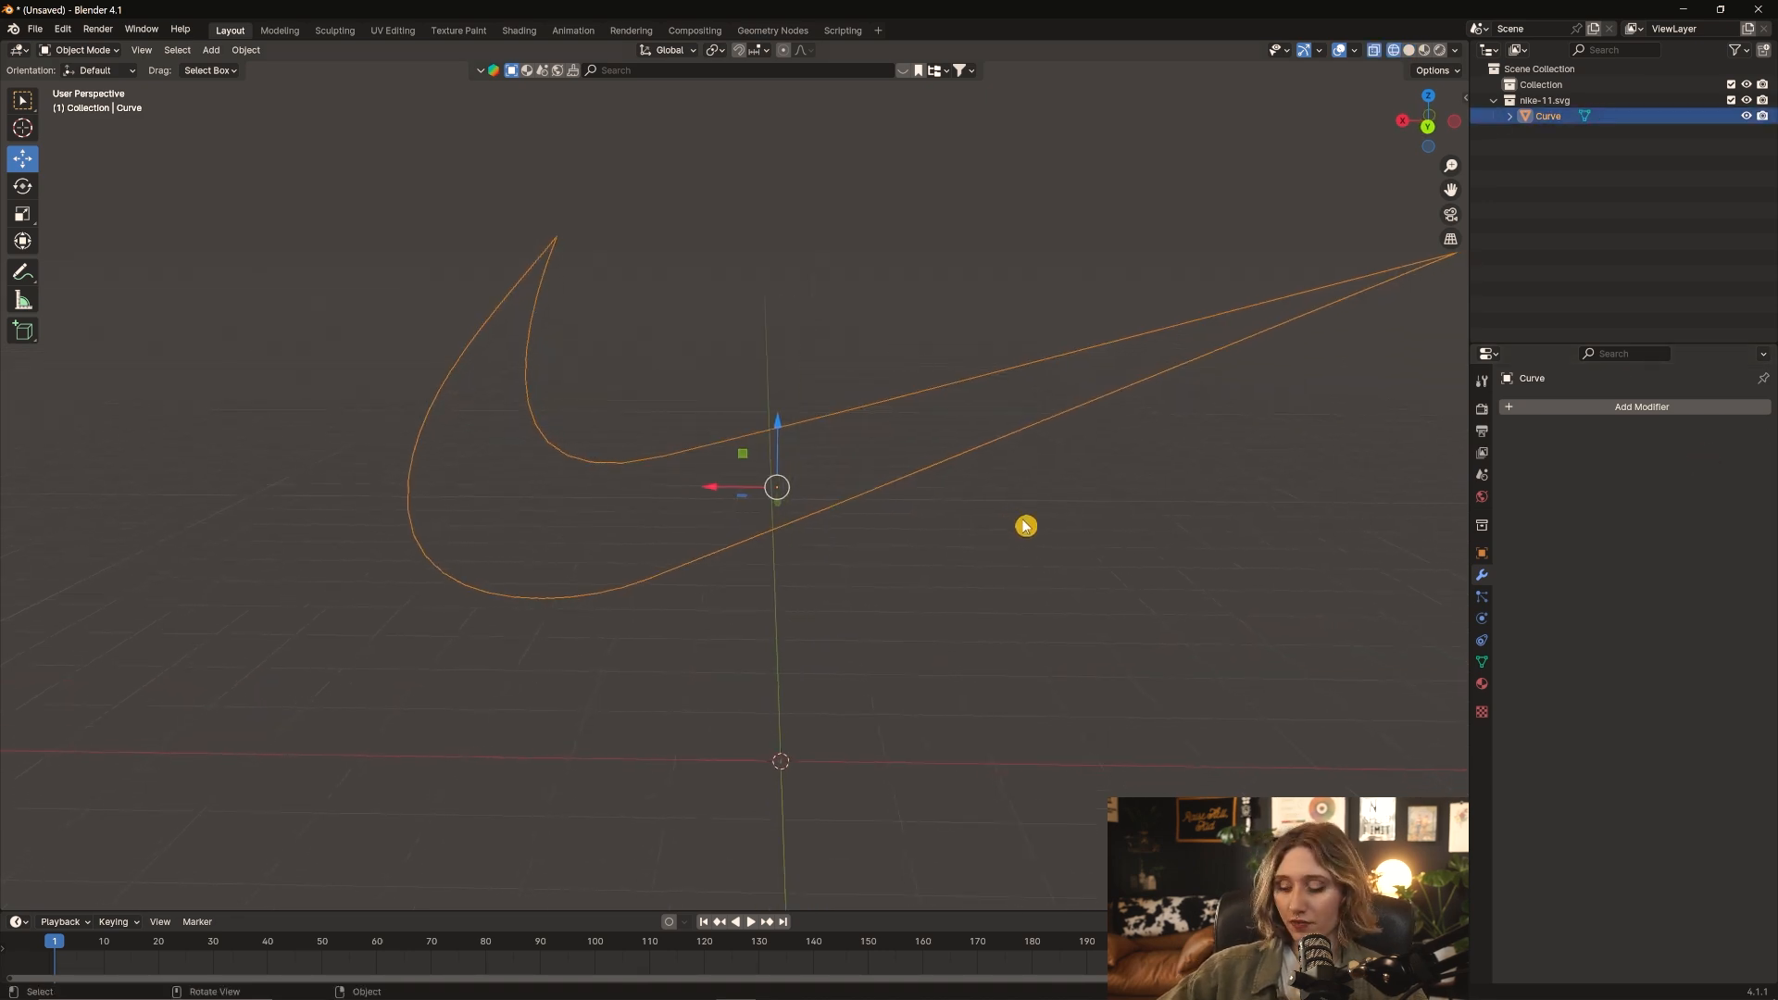
key("shift+z")
mouse_move(1025, 522)
middle_mouse_down()
mouse_move(1141, 419)
mouse_move(1047, 457)
mouse_move(961, 444)
middle_mouse_up()
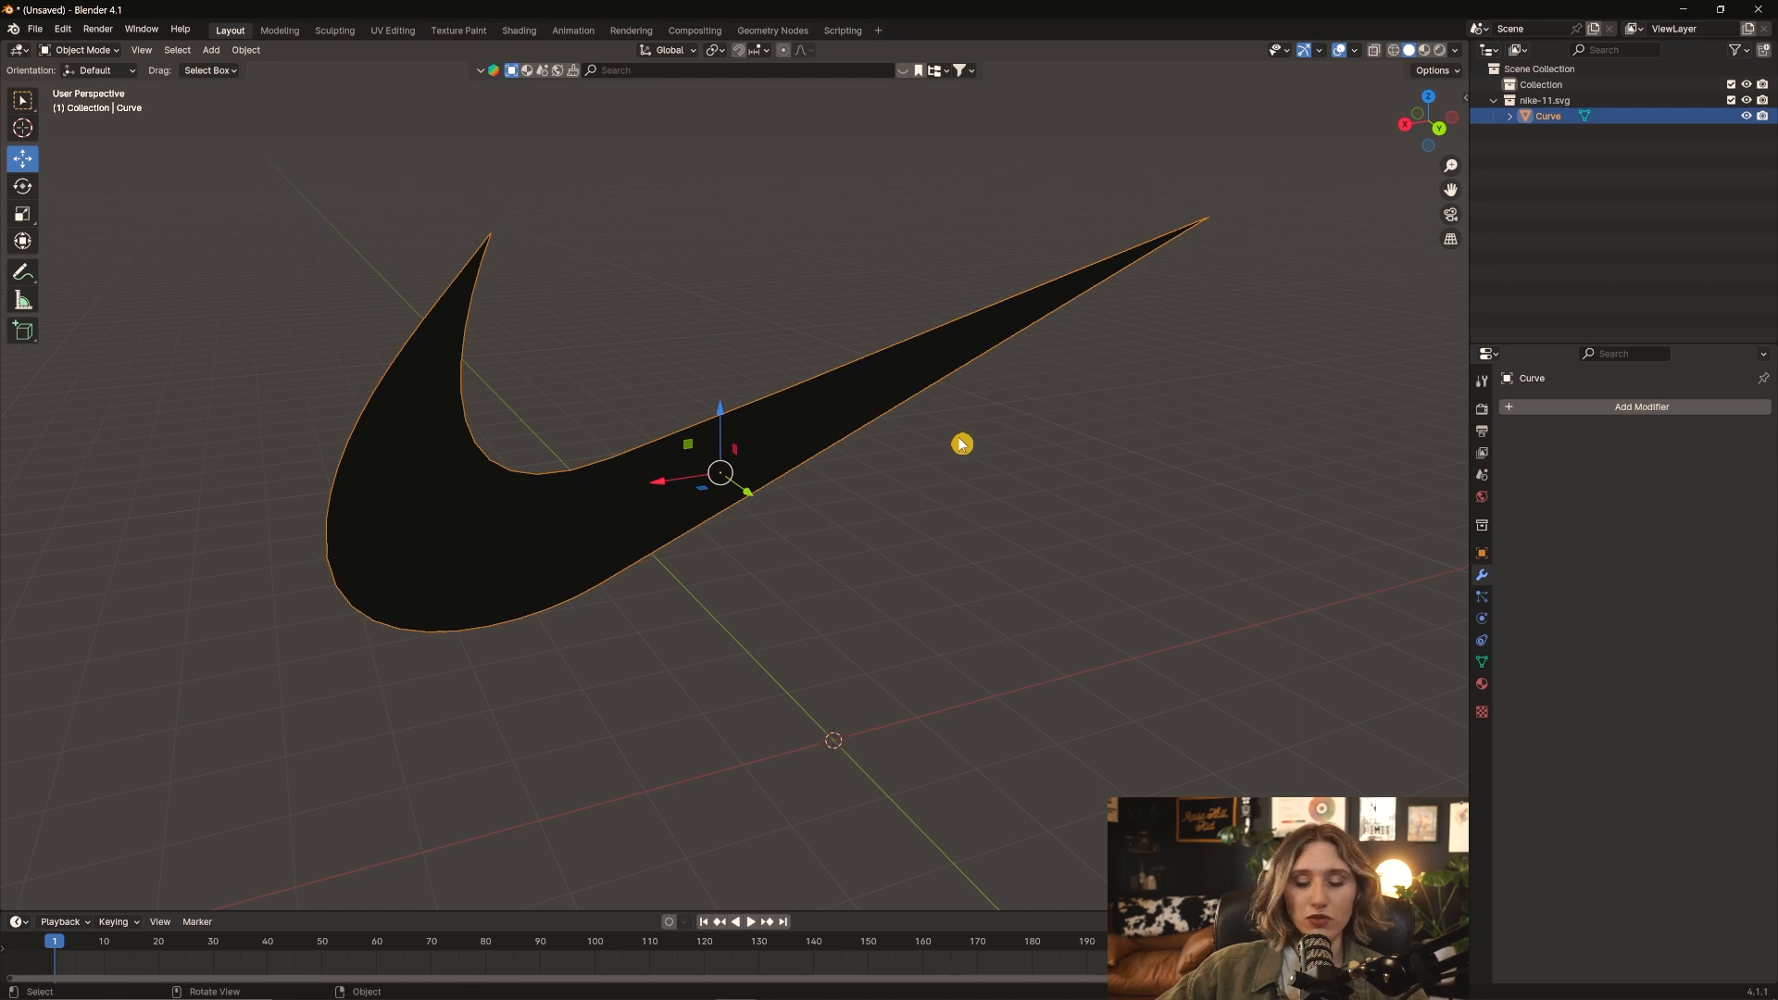
In Edit Mode with face selection, extrude the whole swoosh face along its normal to give the shape thickness
key("ctrl+Tab")
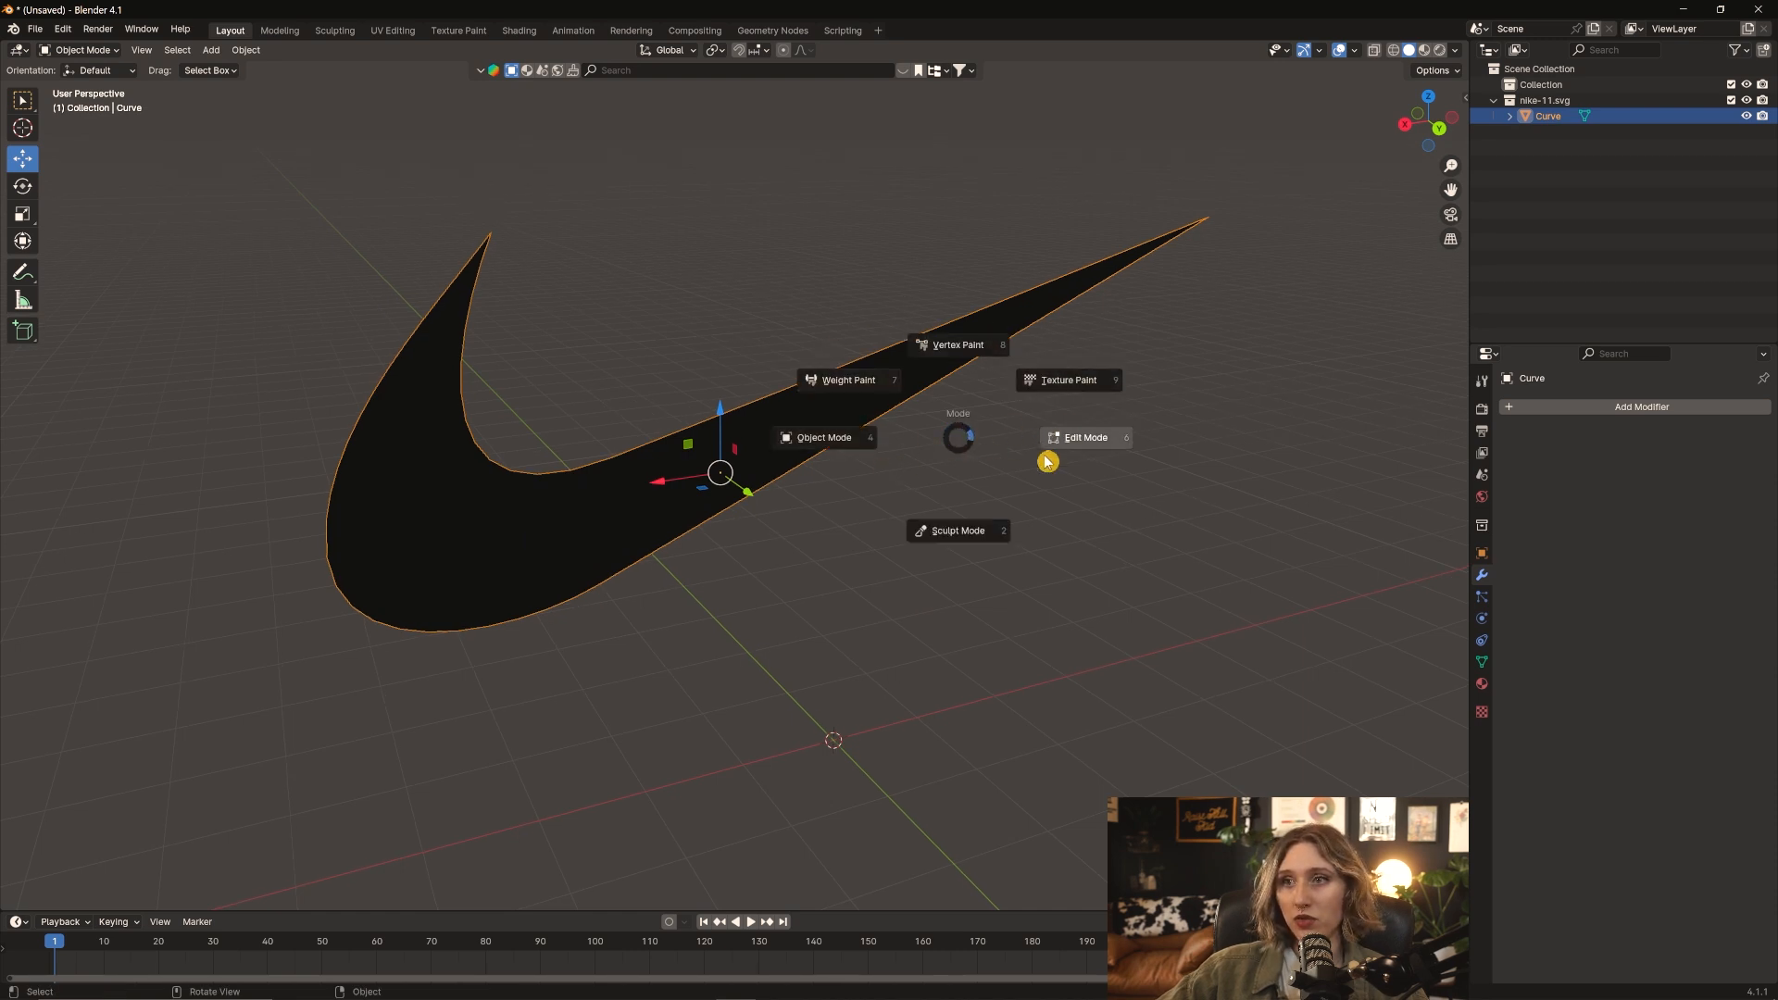
left_click(1079, 442)
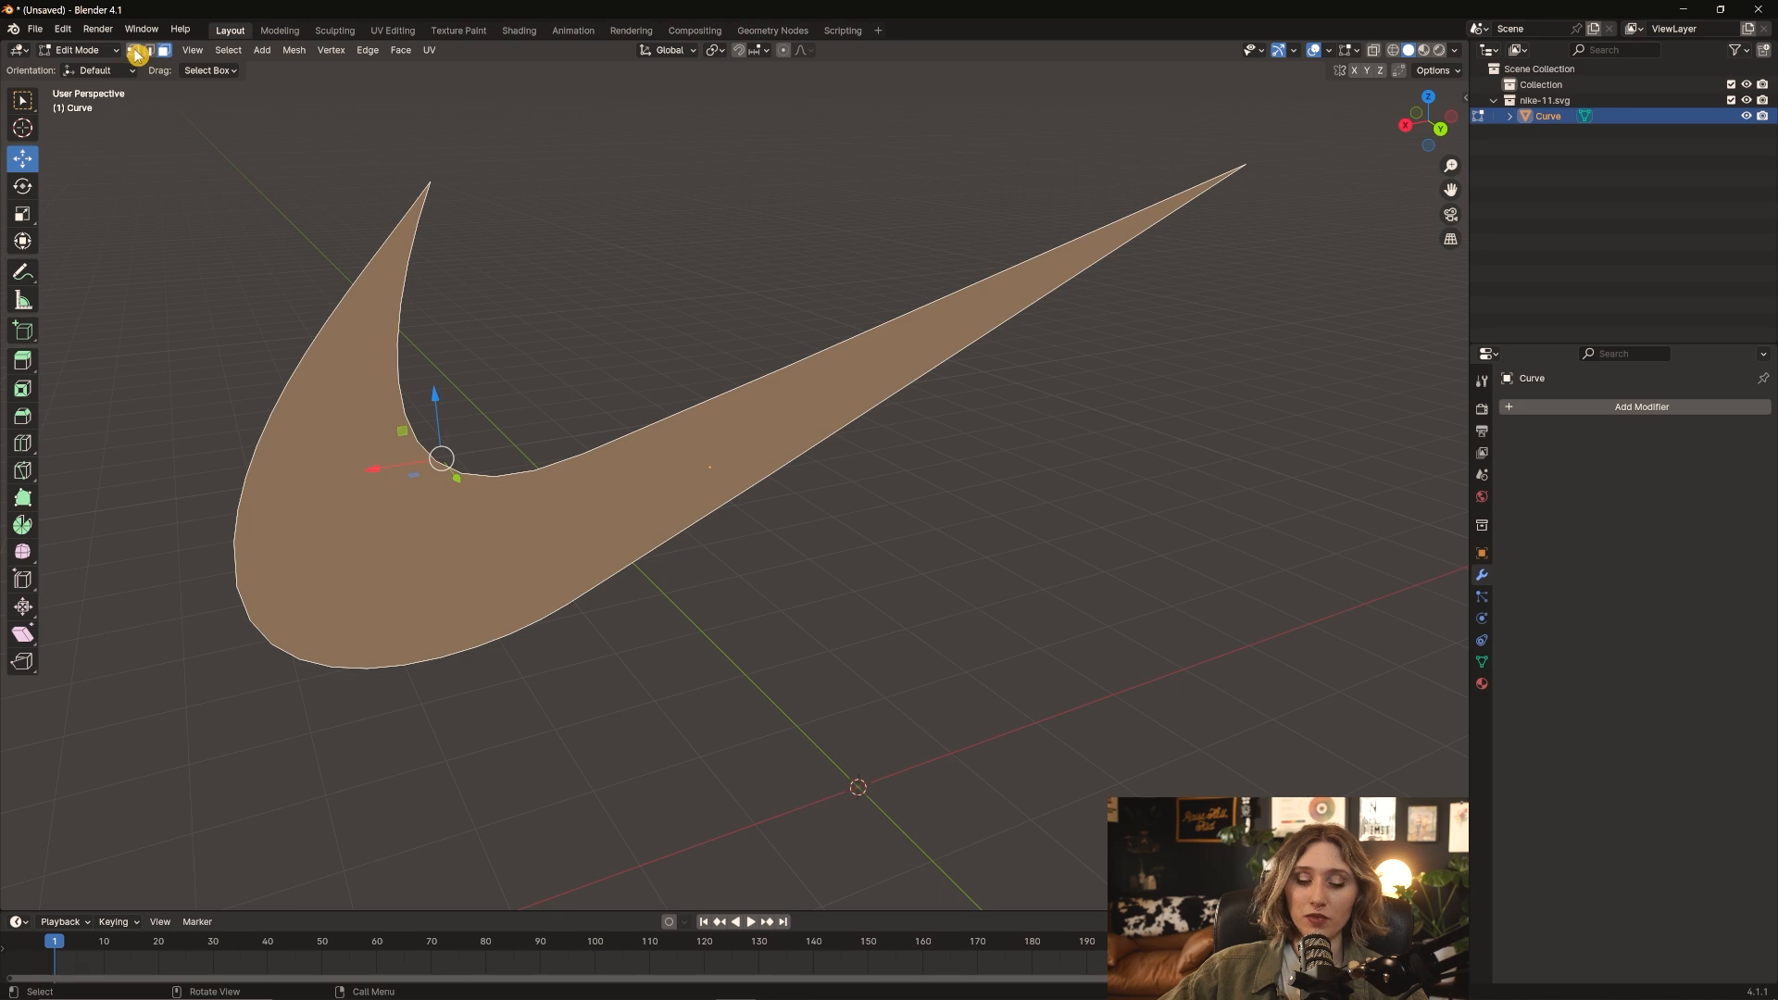
left_click(135, 51)
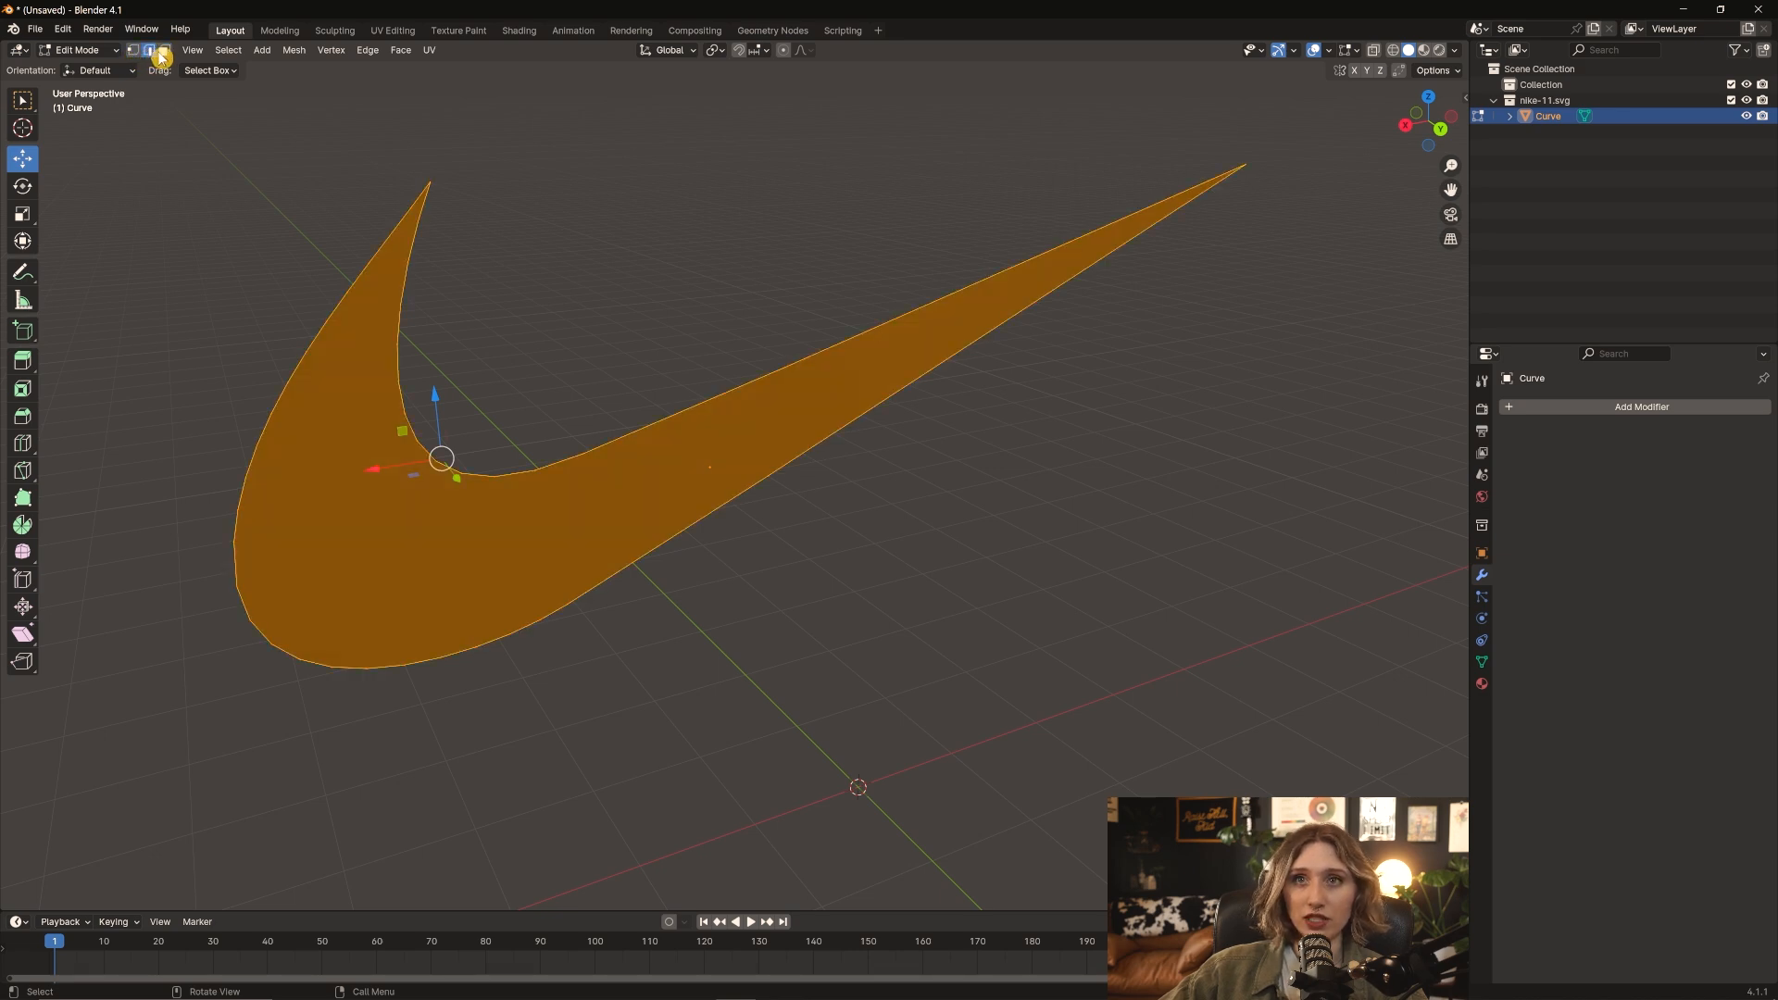
left_click(164, 52)
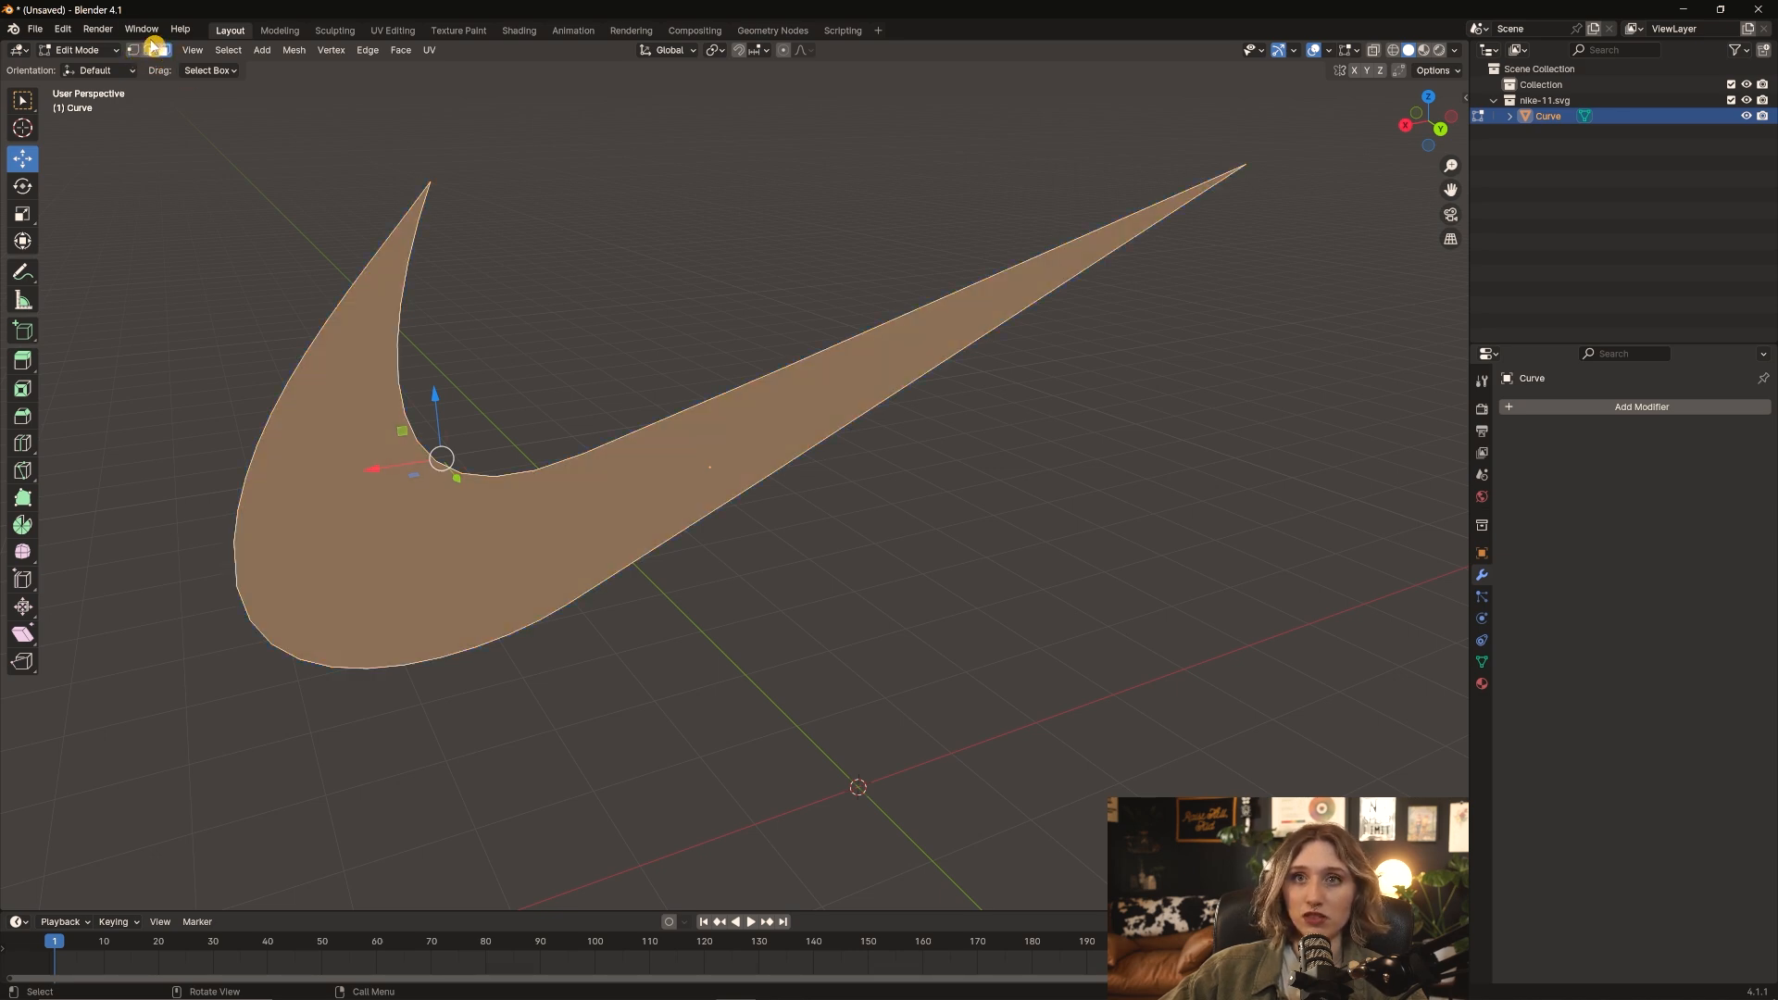
left_click(552, 357)
left_click(580, 500)
middle_click_drag(542, 494, 575, 489)
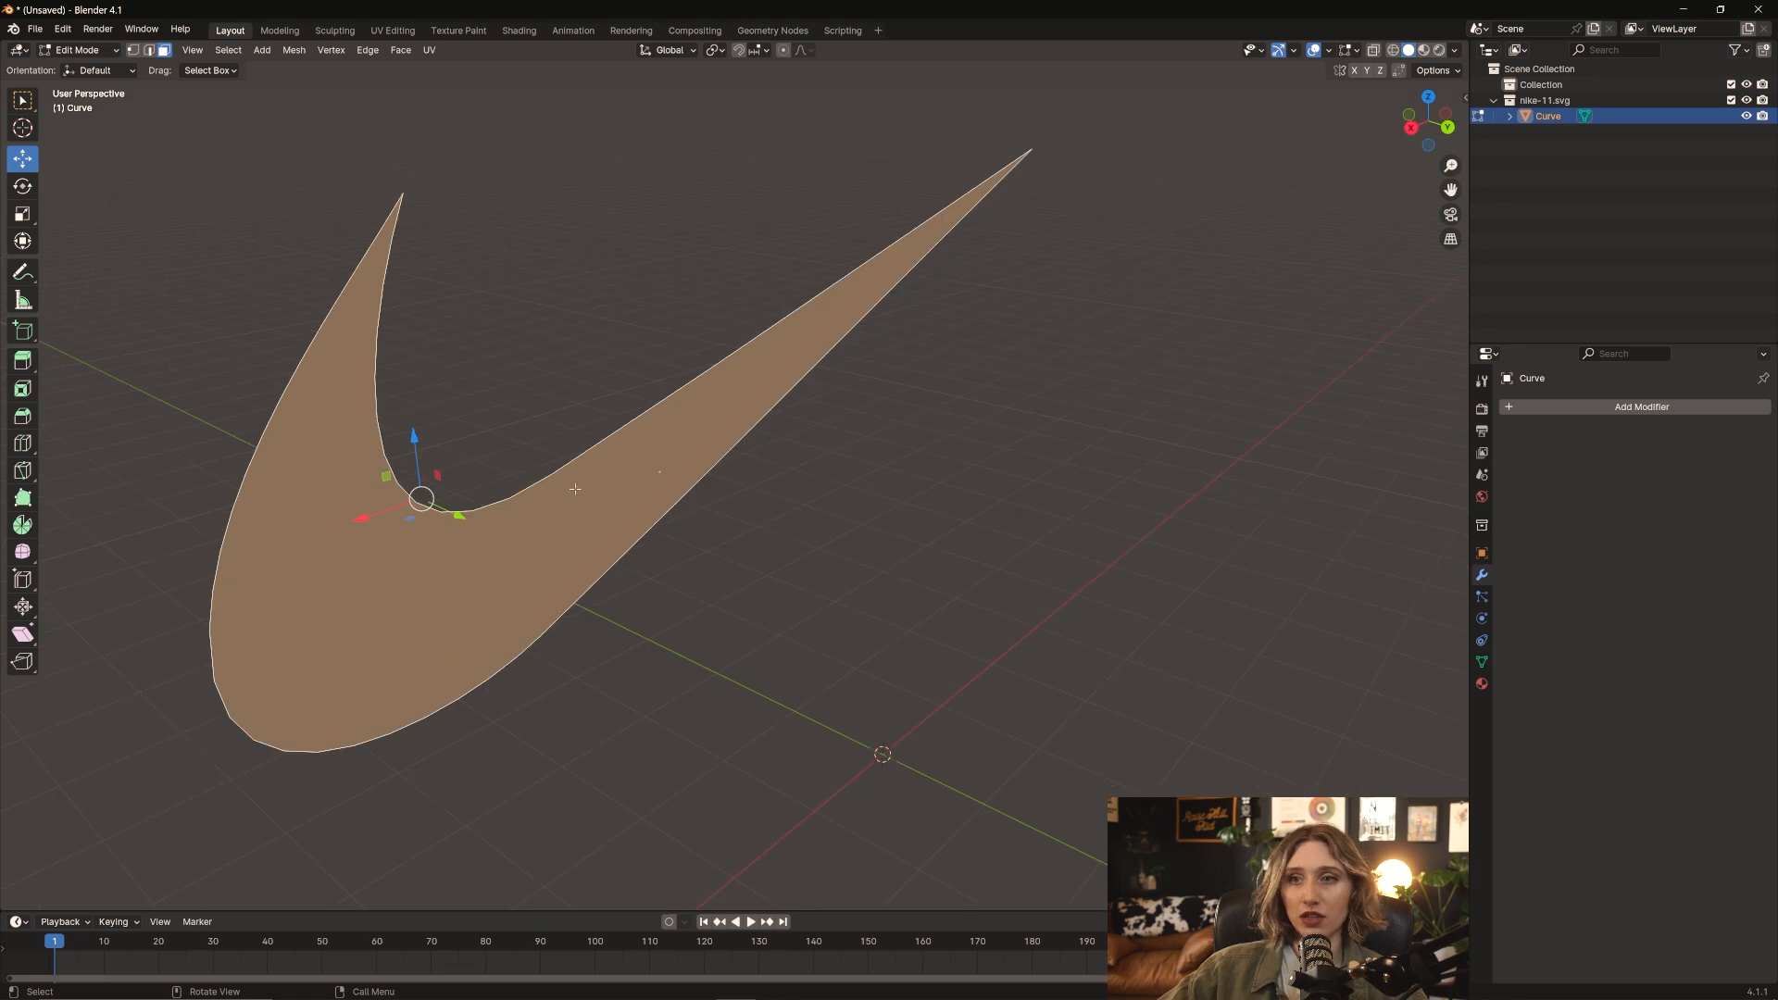
key("e")
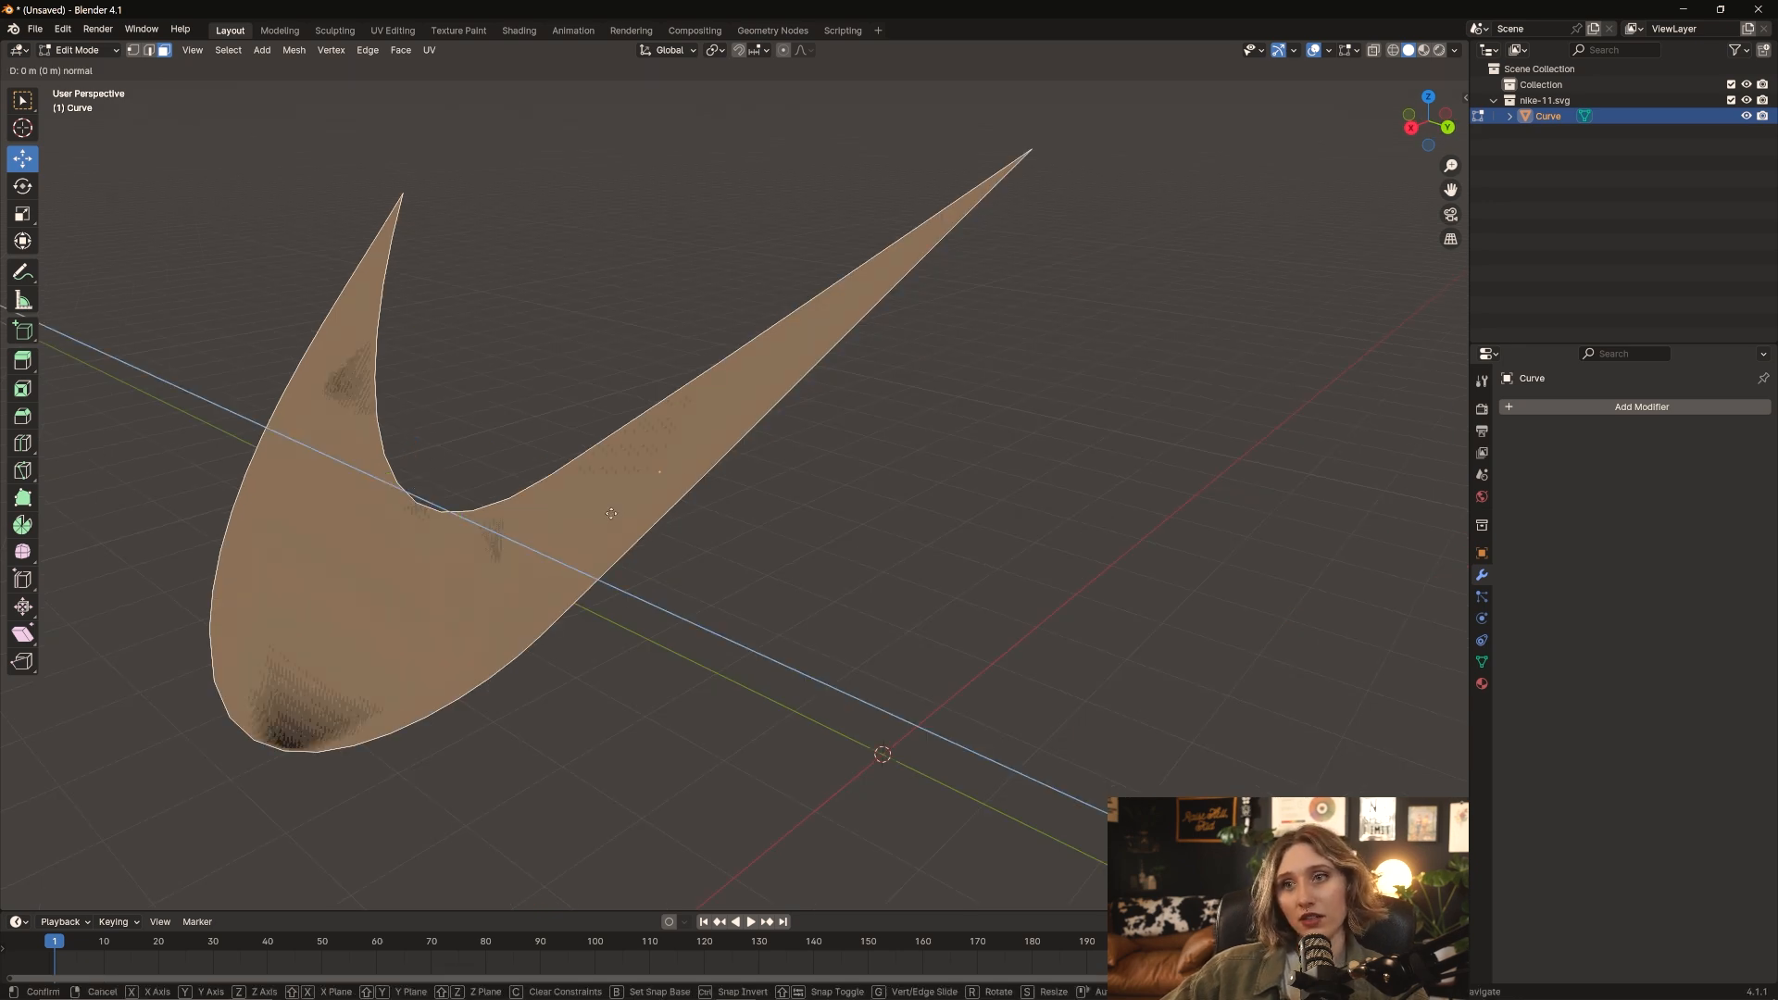
left_click(673, 539)
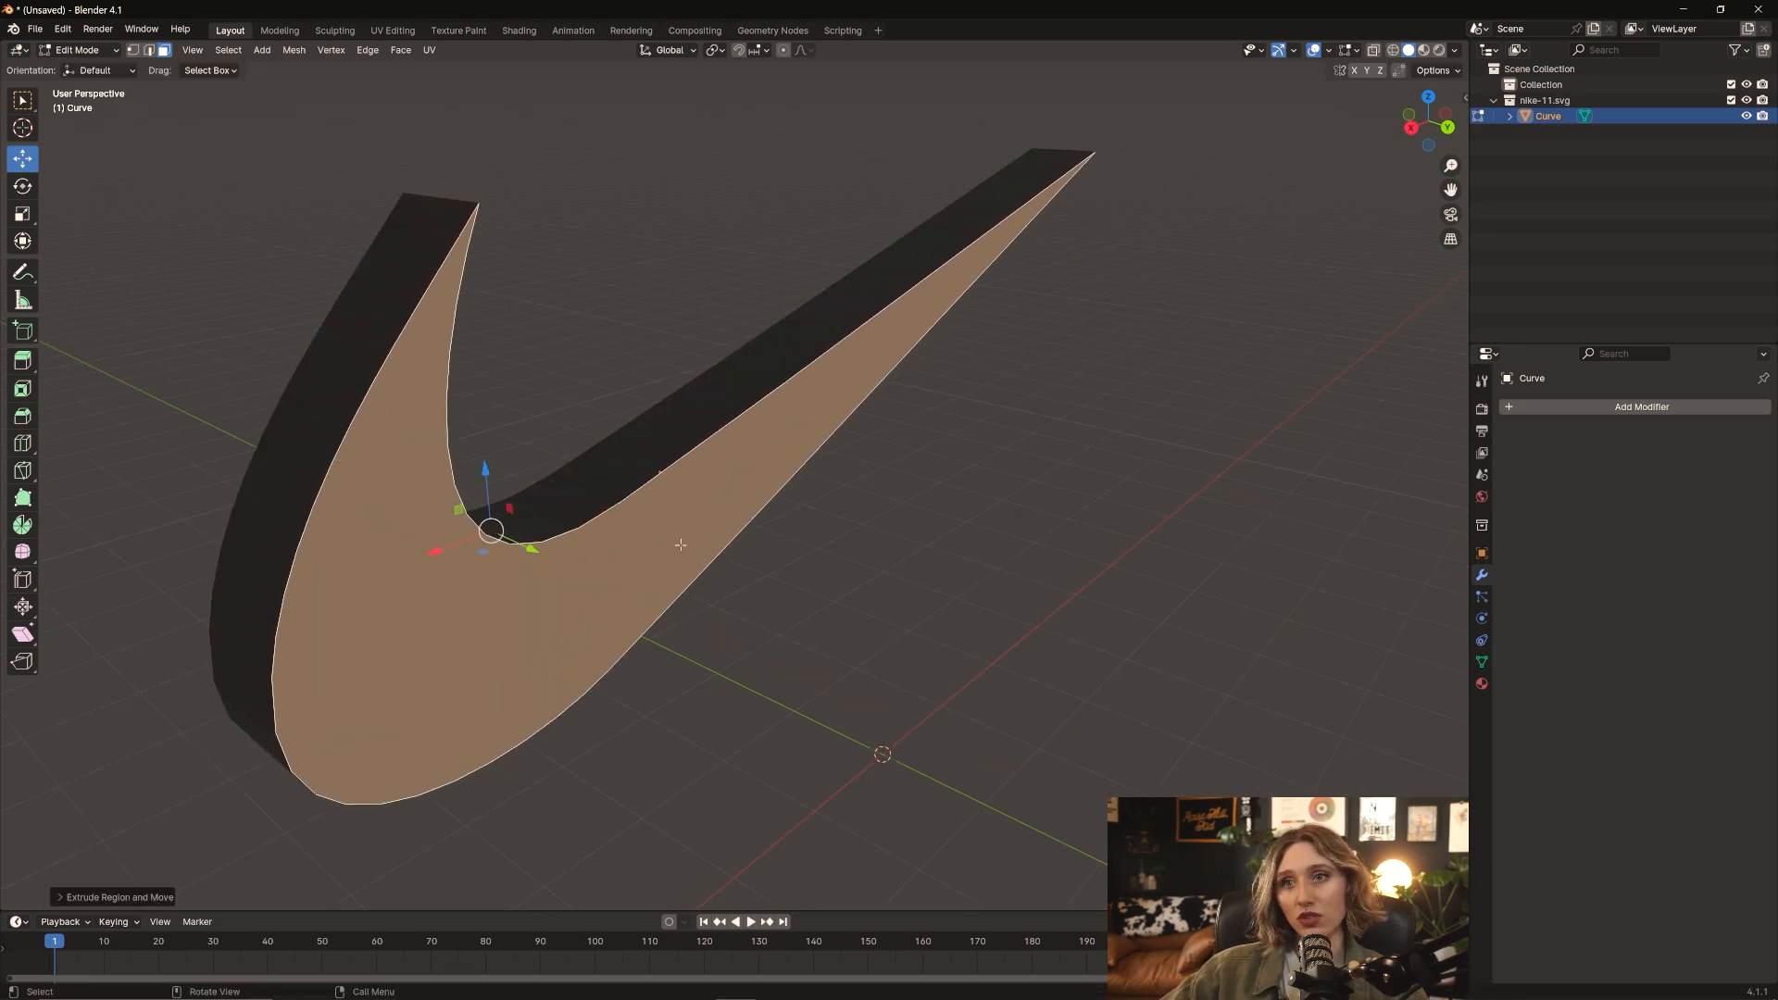
middle_click_drag(679, 544, 829, 446)
Deselect the geometry and examine the extruded swoosh and its side walls from several angles
key("a")
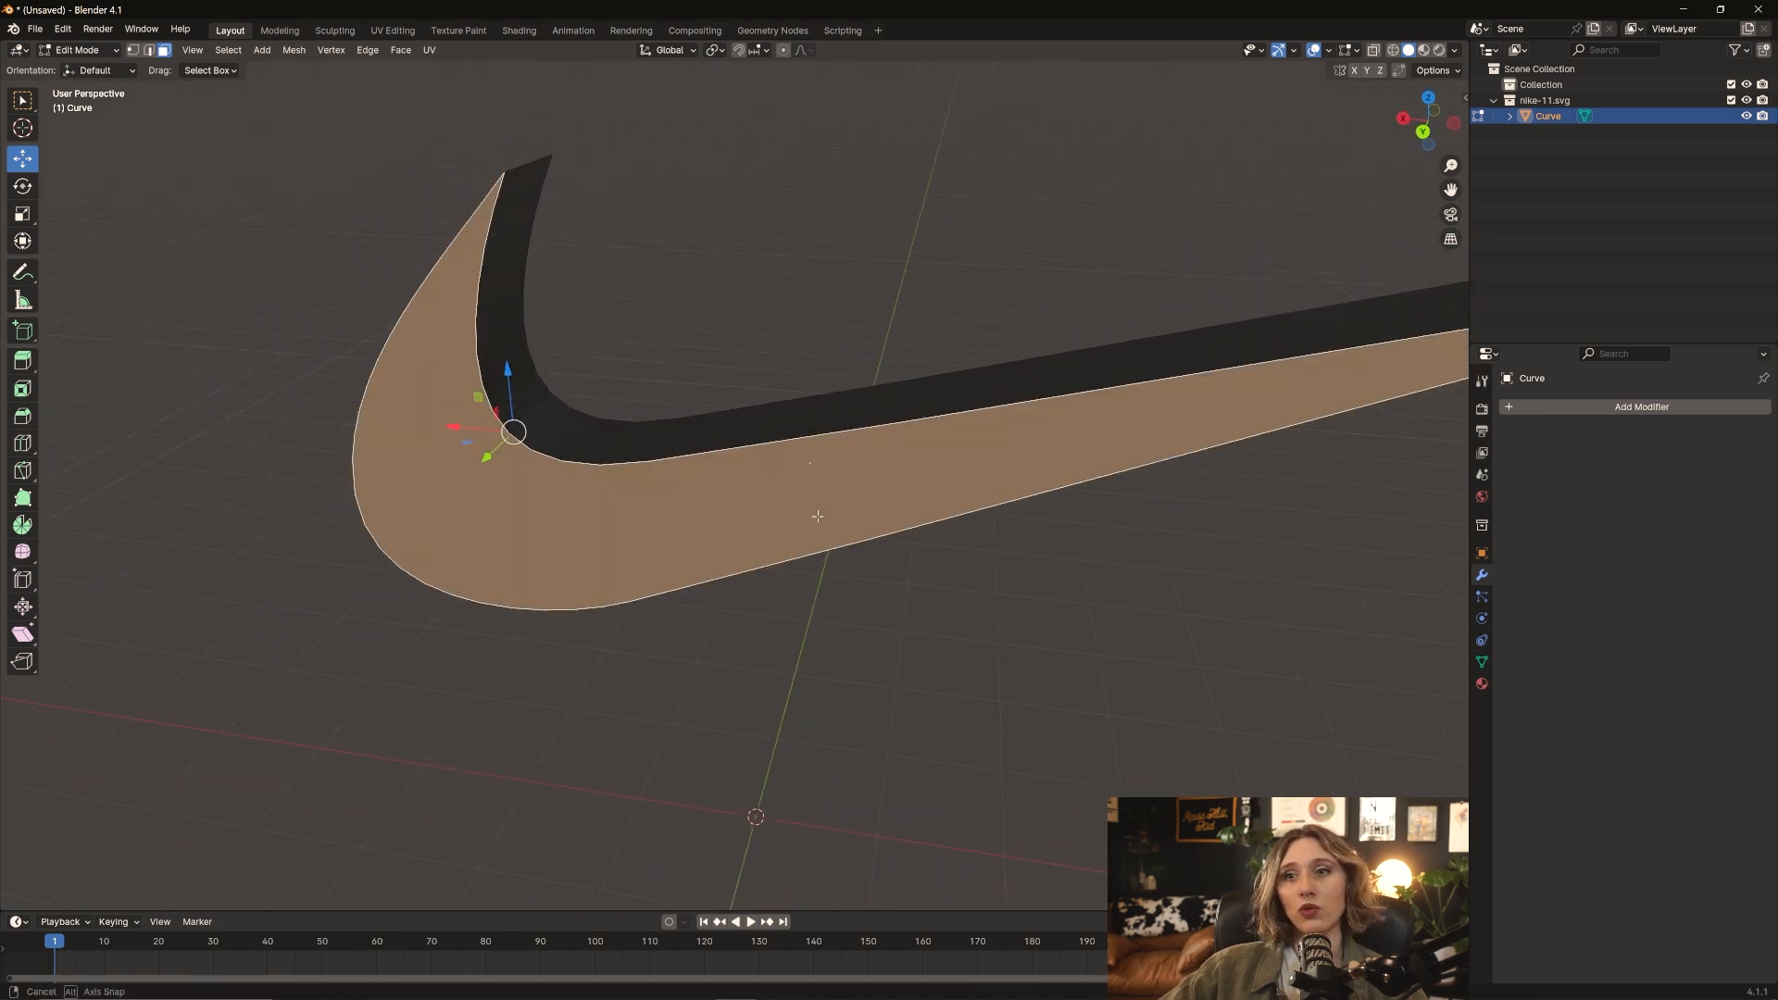
key("alt+a")
middle_click_drag(1064, 719, 740, 555)
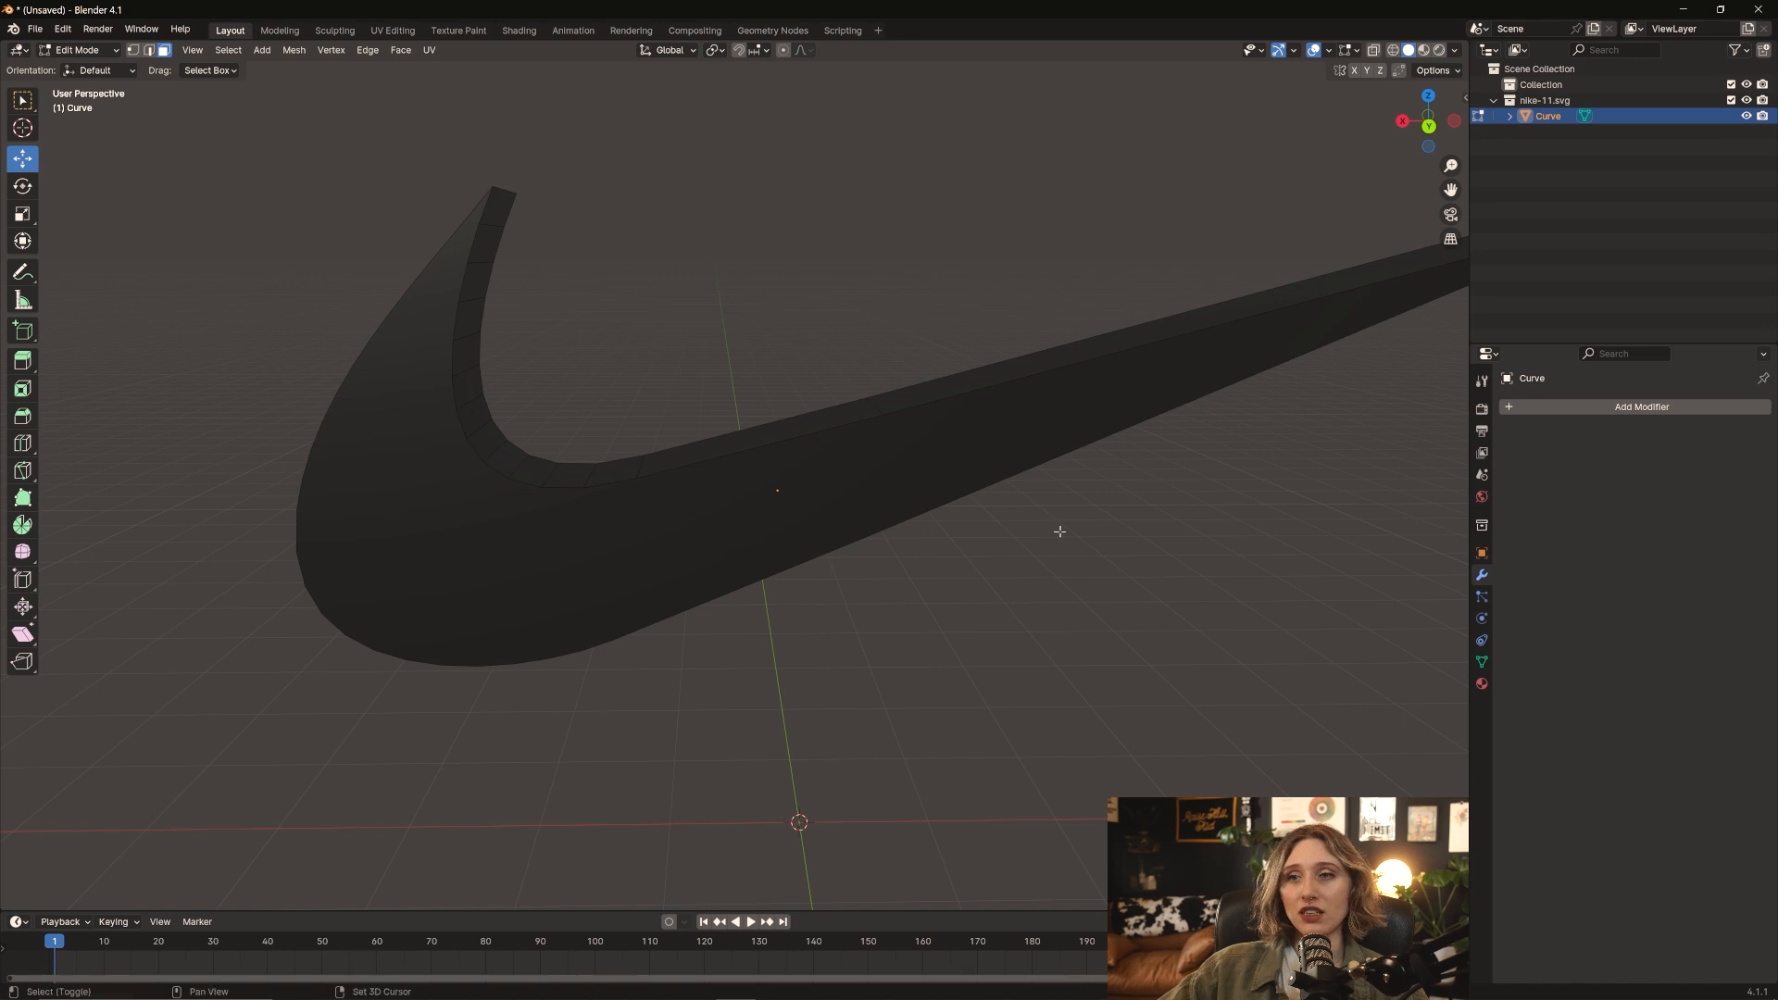
middle_click_drag(1061, 531, 999, 595)
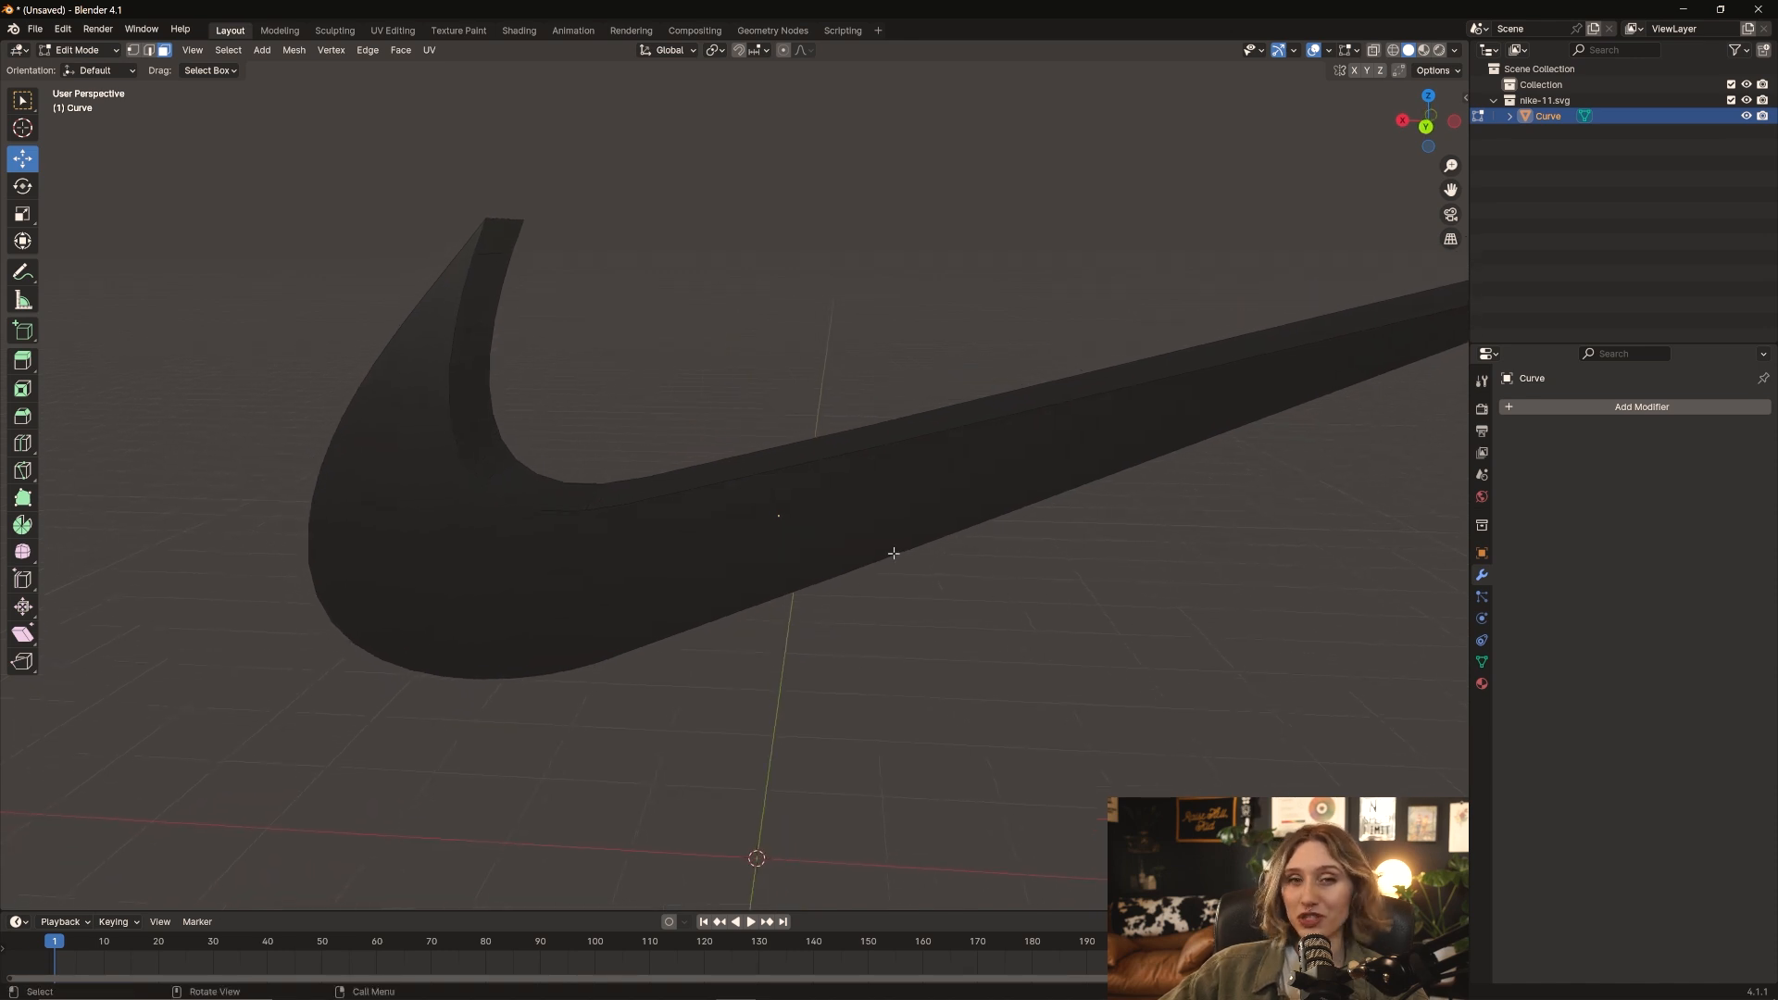
middle_click_drag(828, 621, 790, 574)
scroll(834, 623, "down", 3)
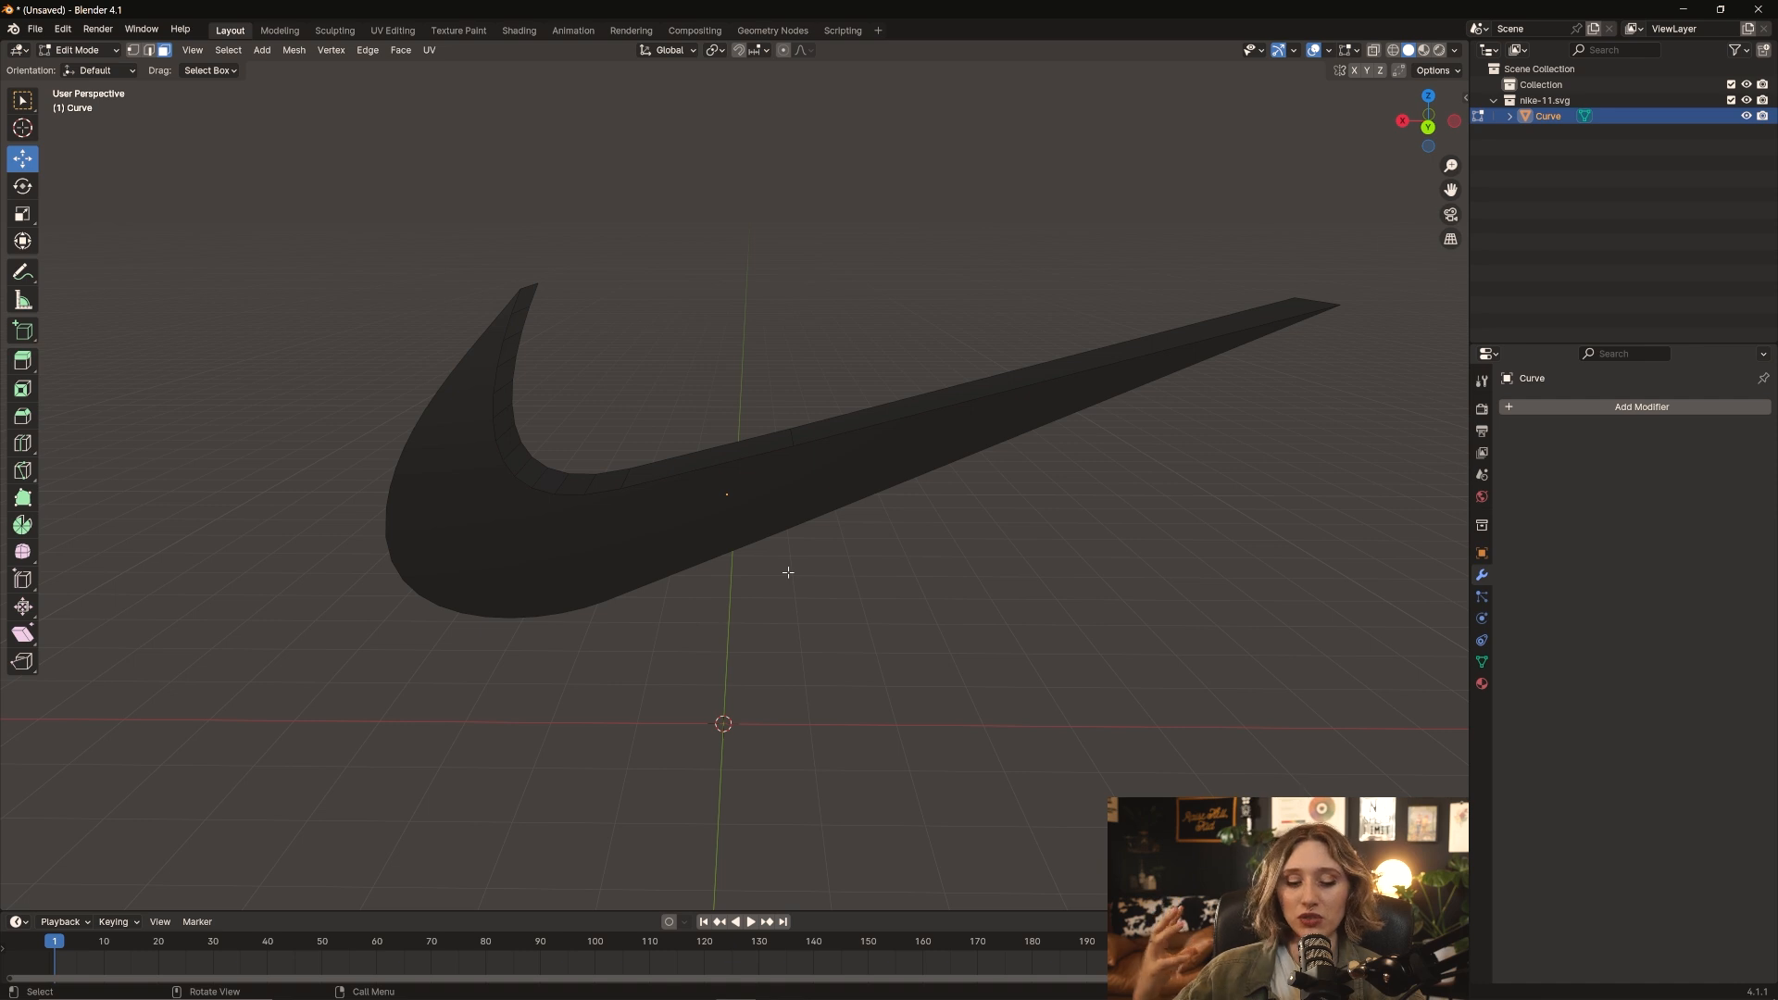
middle_click_drag(784, 567, 782, 575)
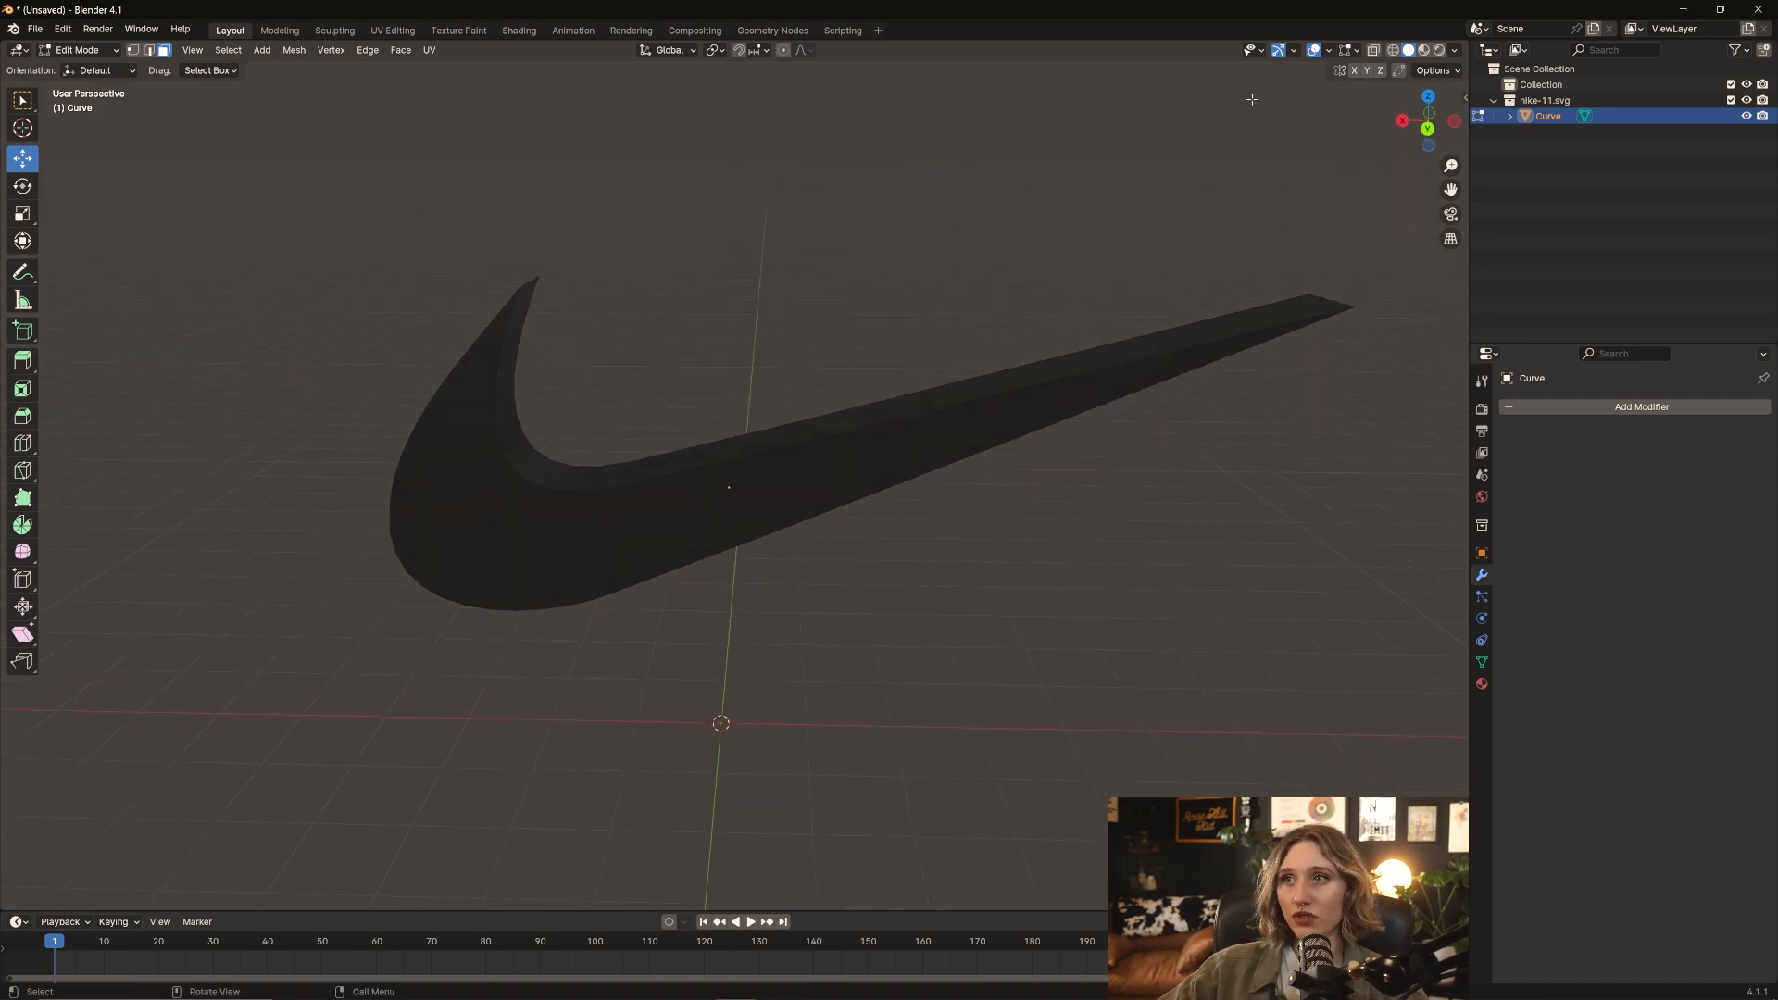
middle_click_drag(657, 397, 765, 317)
scroll(732, 331, "up", 1)
middle_click_drag(766, 318, 774, 316)
Return to Object Mode and add a Remesh modifier in Voxel mode with a voxel size of 0.016 m
key("ctrl+Tab")
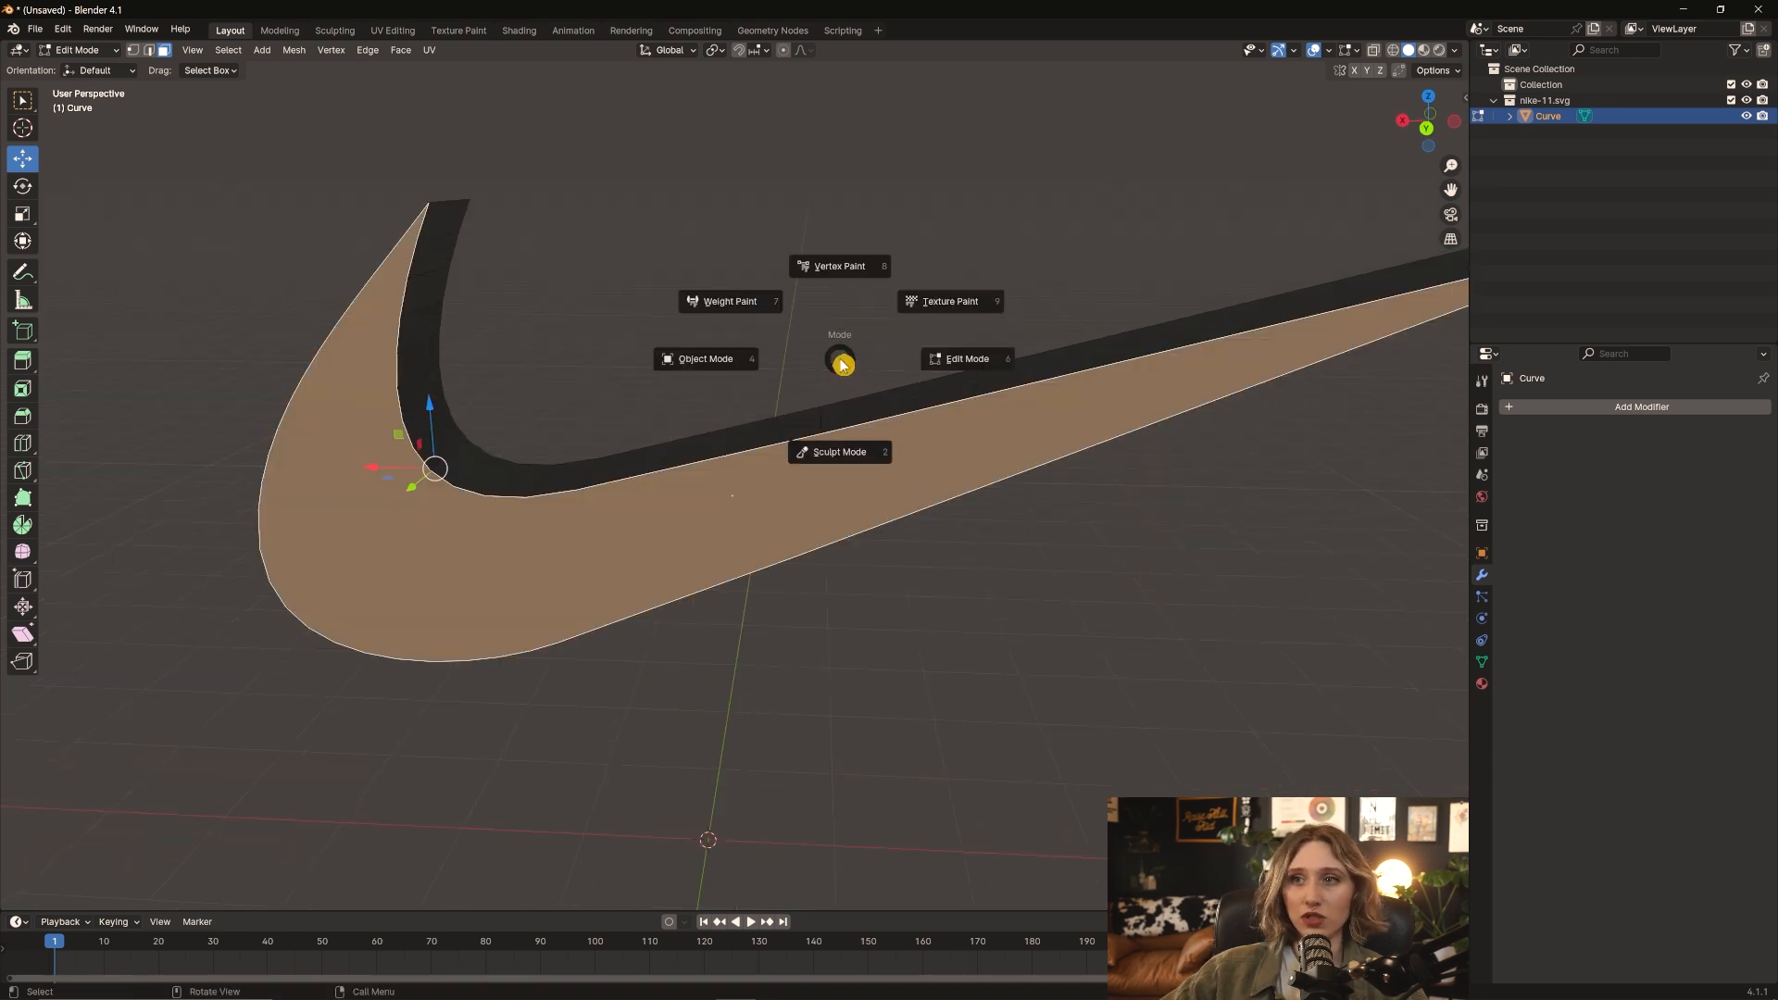
left_click(724, 364)
middle_click_drag(733, 400, 797, 393)
left_click(1587, 406)
mouse_move(1587, 408)
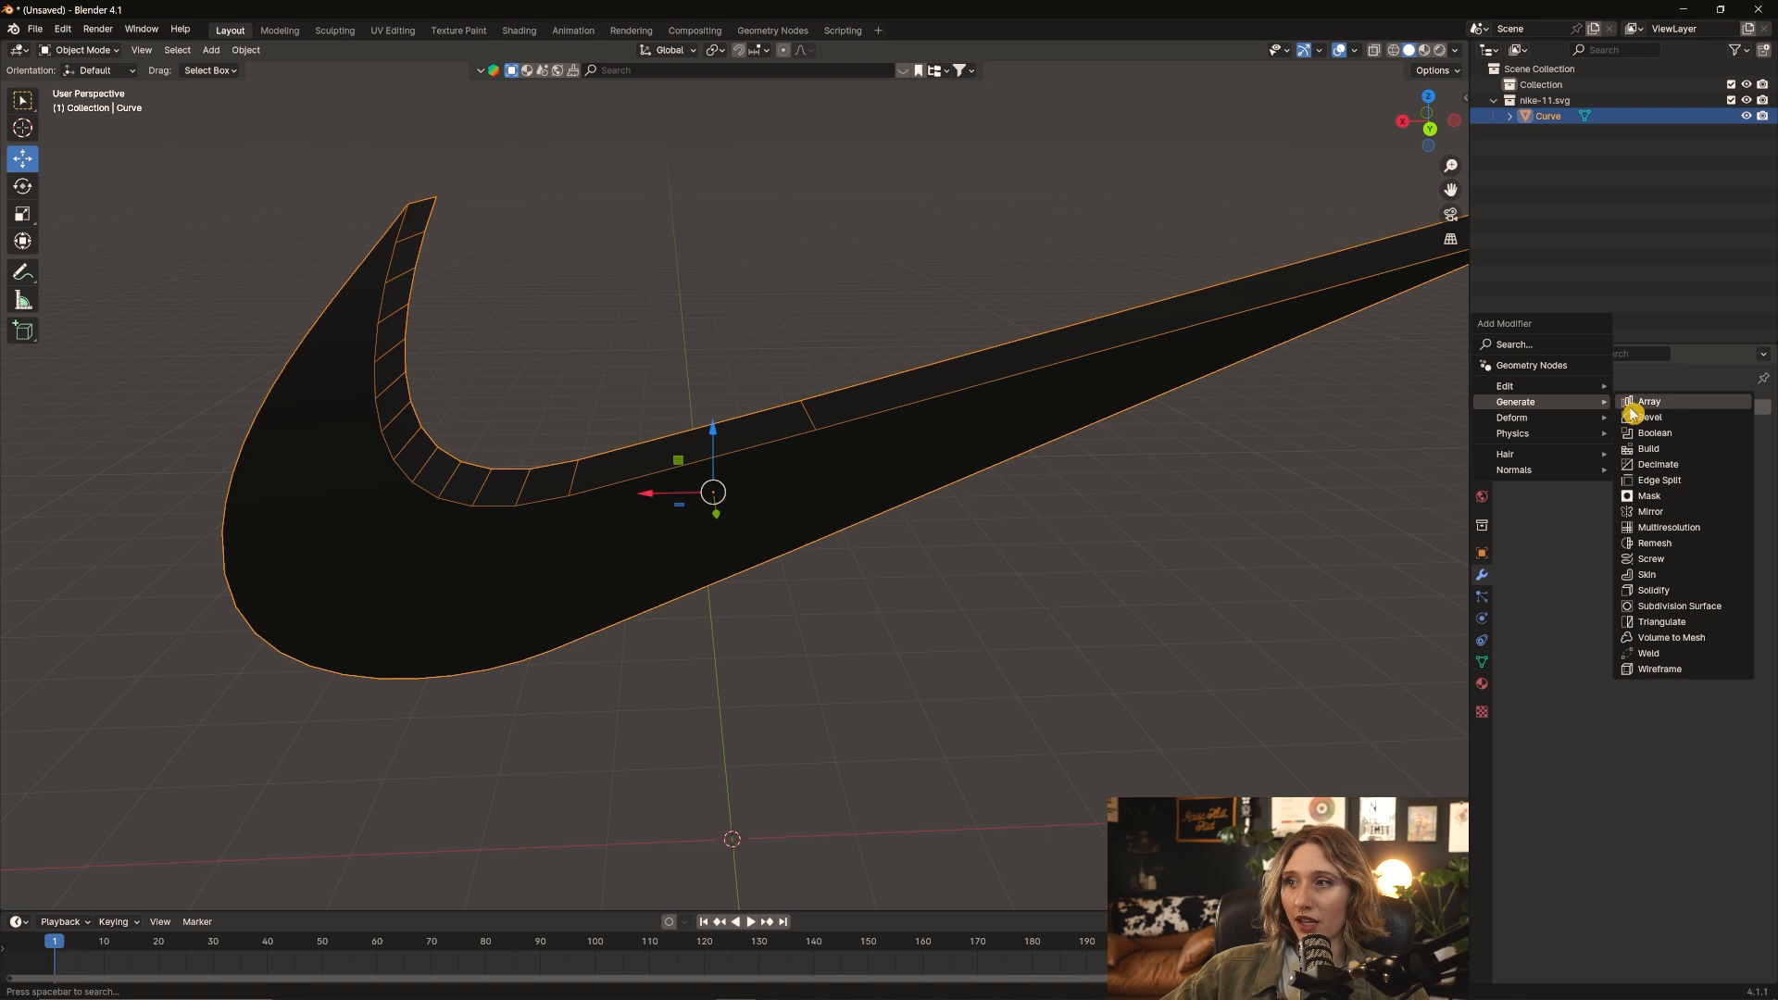
left_click(1654, 544)
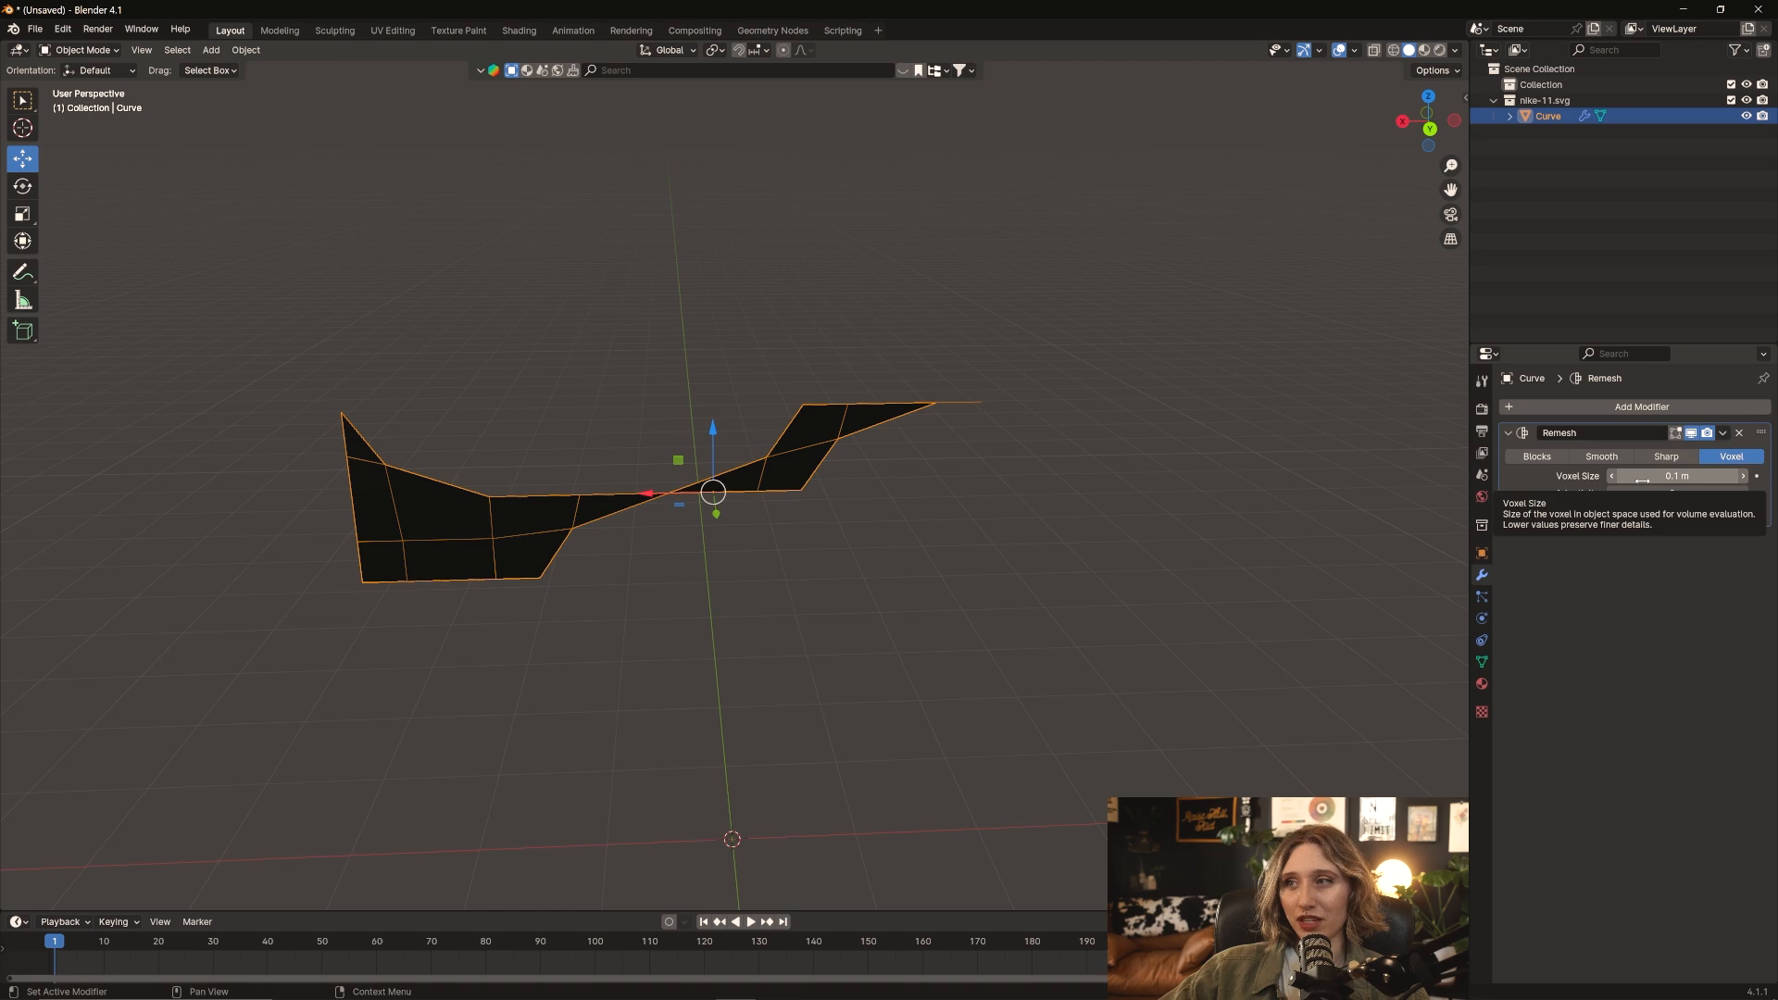
left_click_drag(1644, 478, 1486, 478)
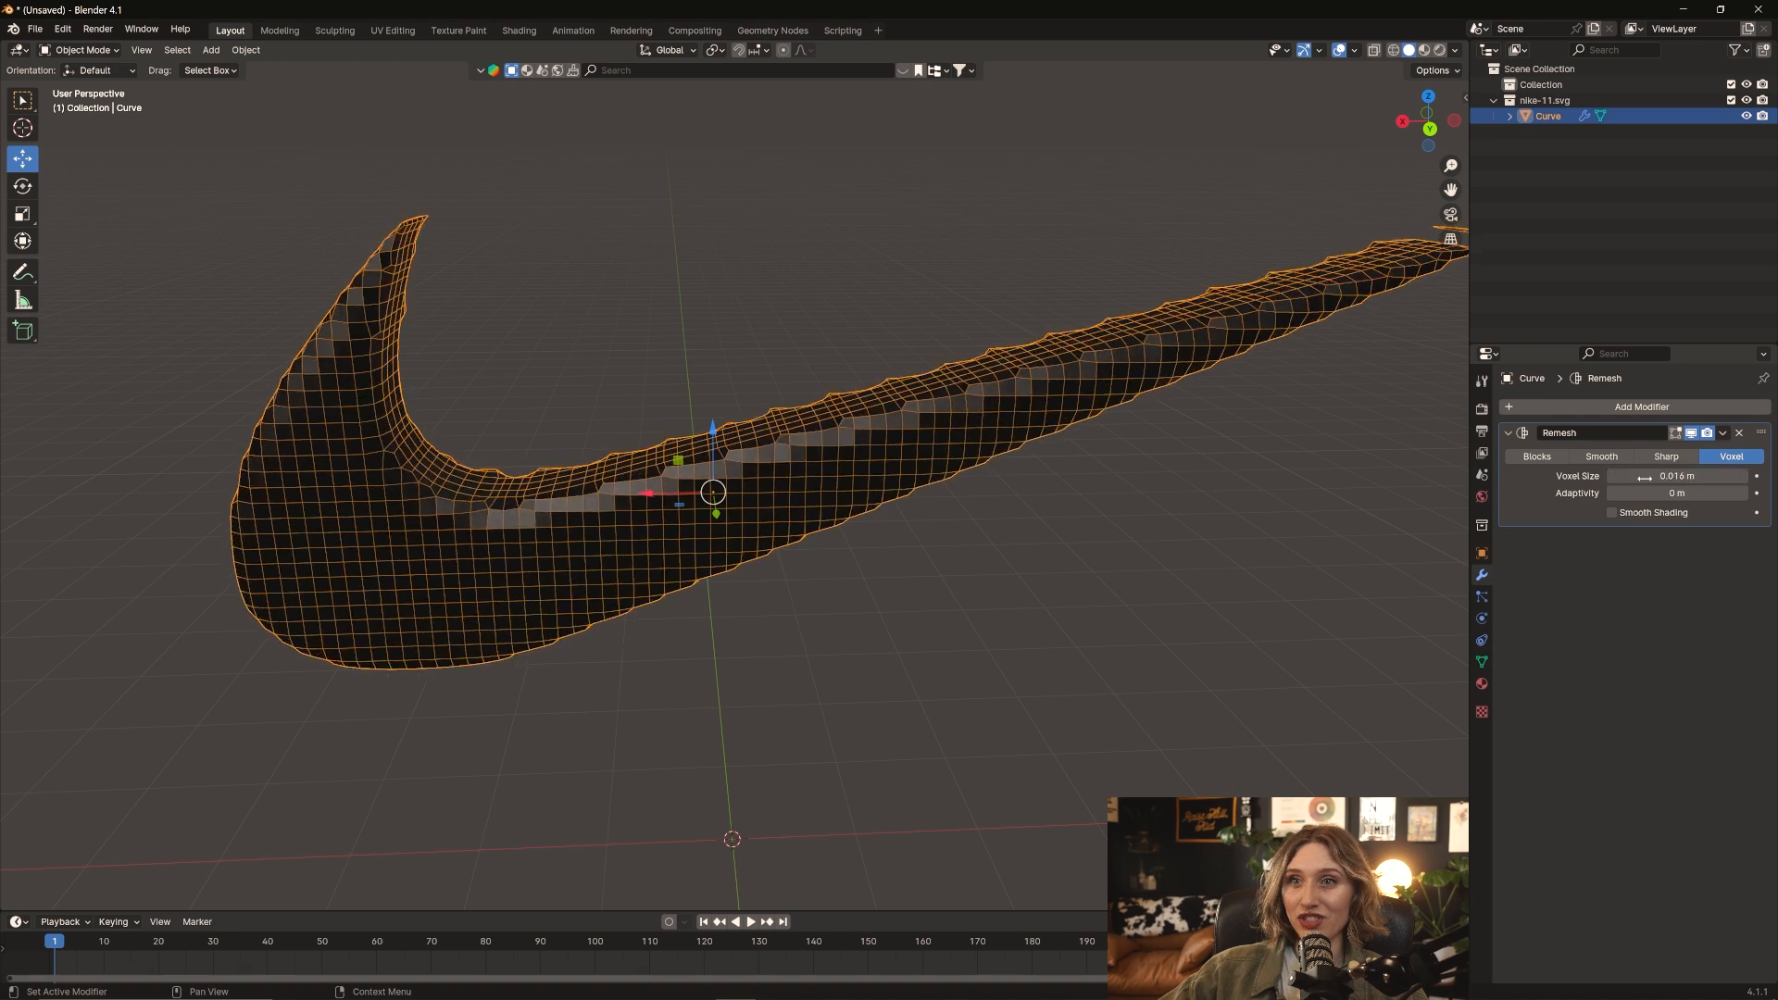
Refine the Remesh modifier in small stages down to a voxel size of 0.00837 m
middle_click_drag(741, 523, 852, 503)
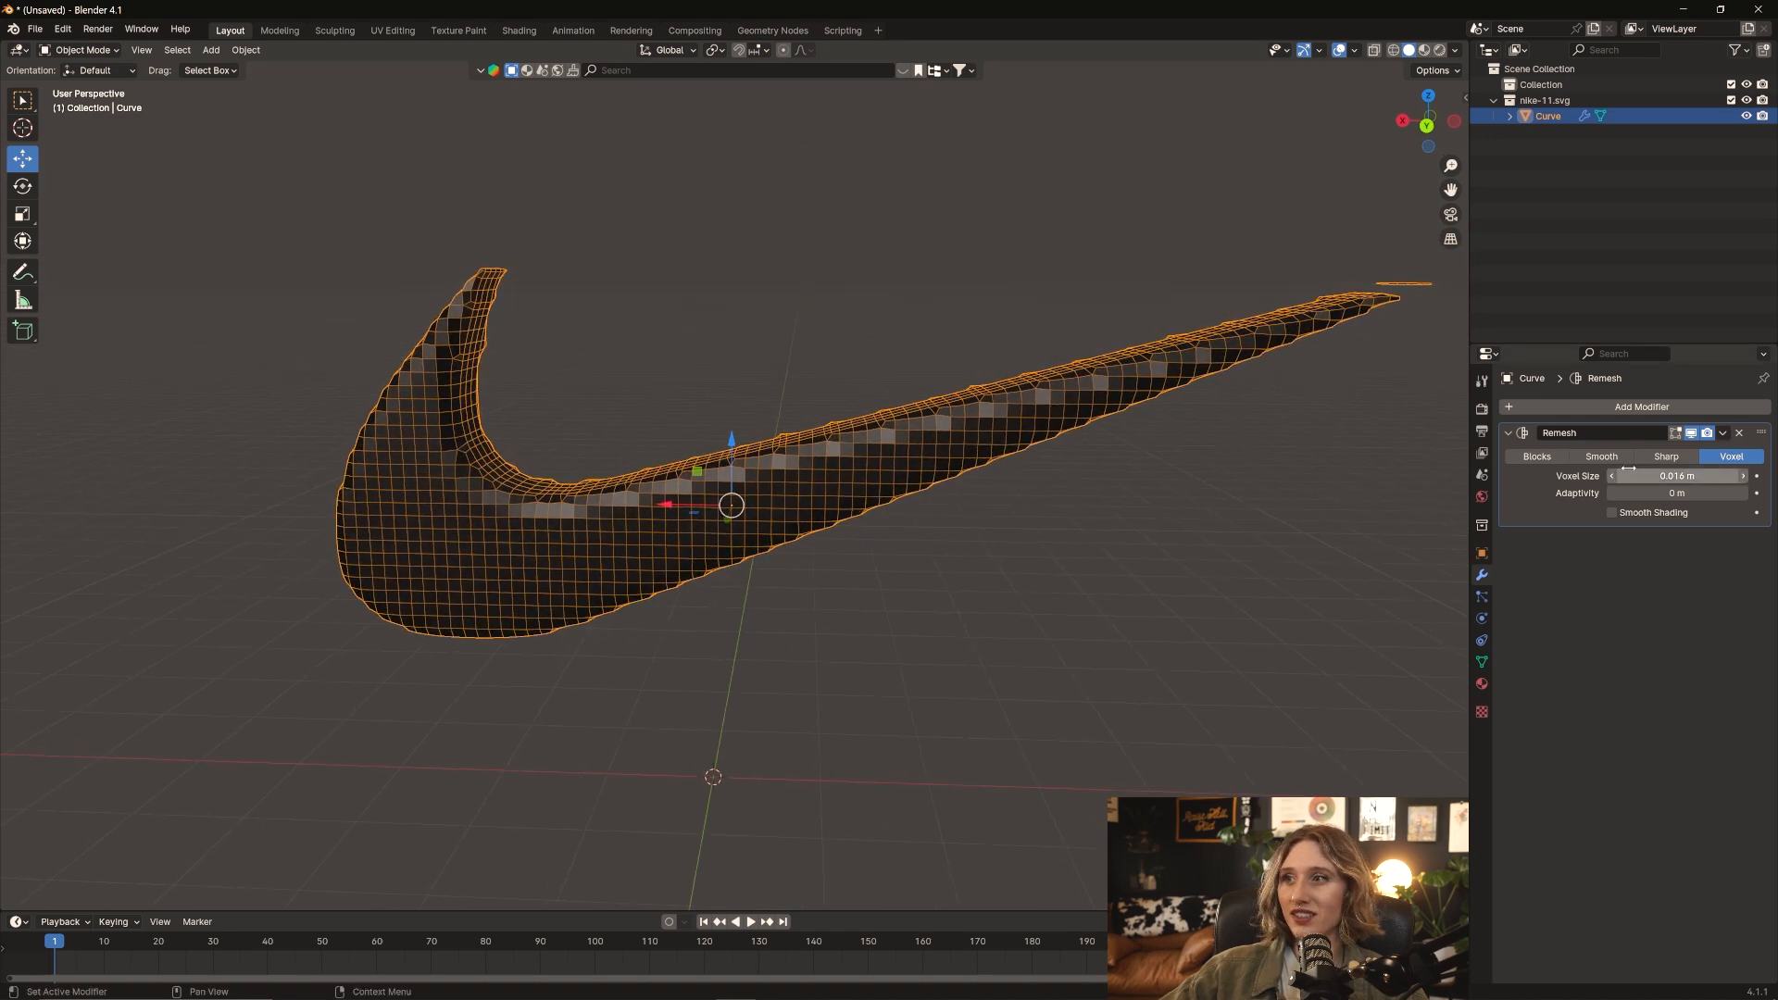
left_click_drag(1677, 477, 1646, 476)
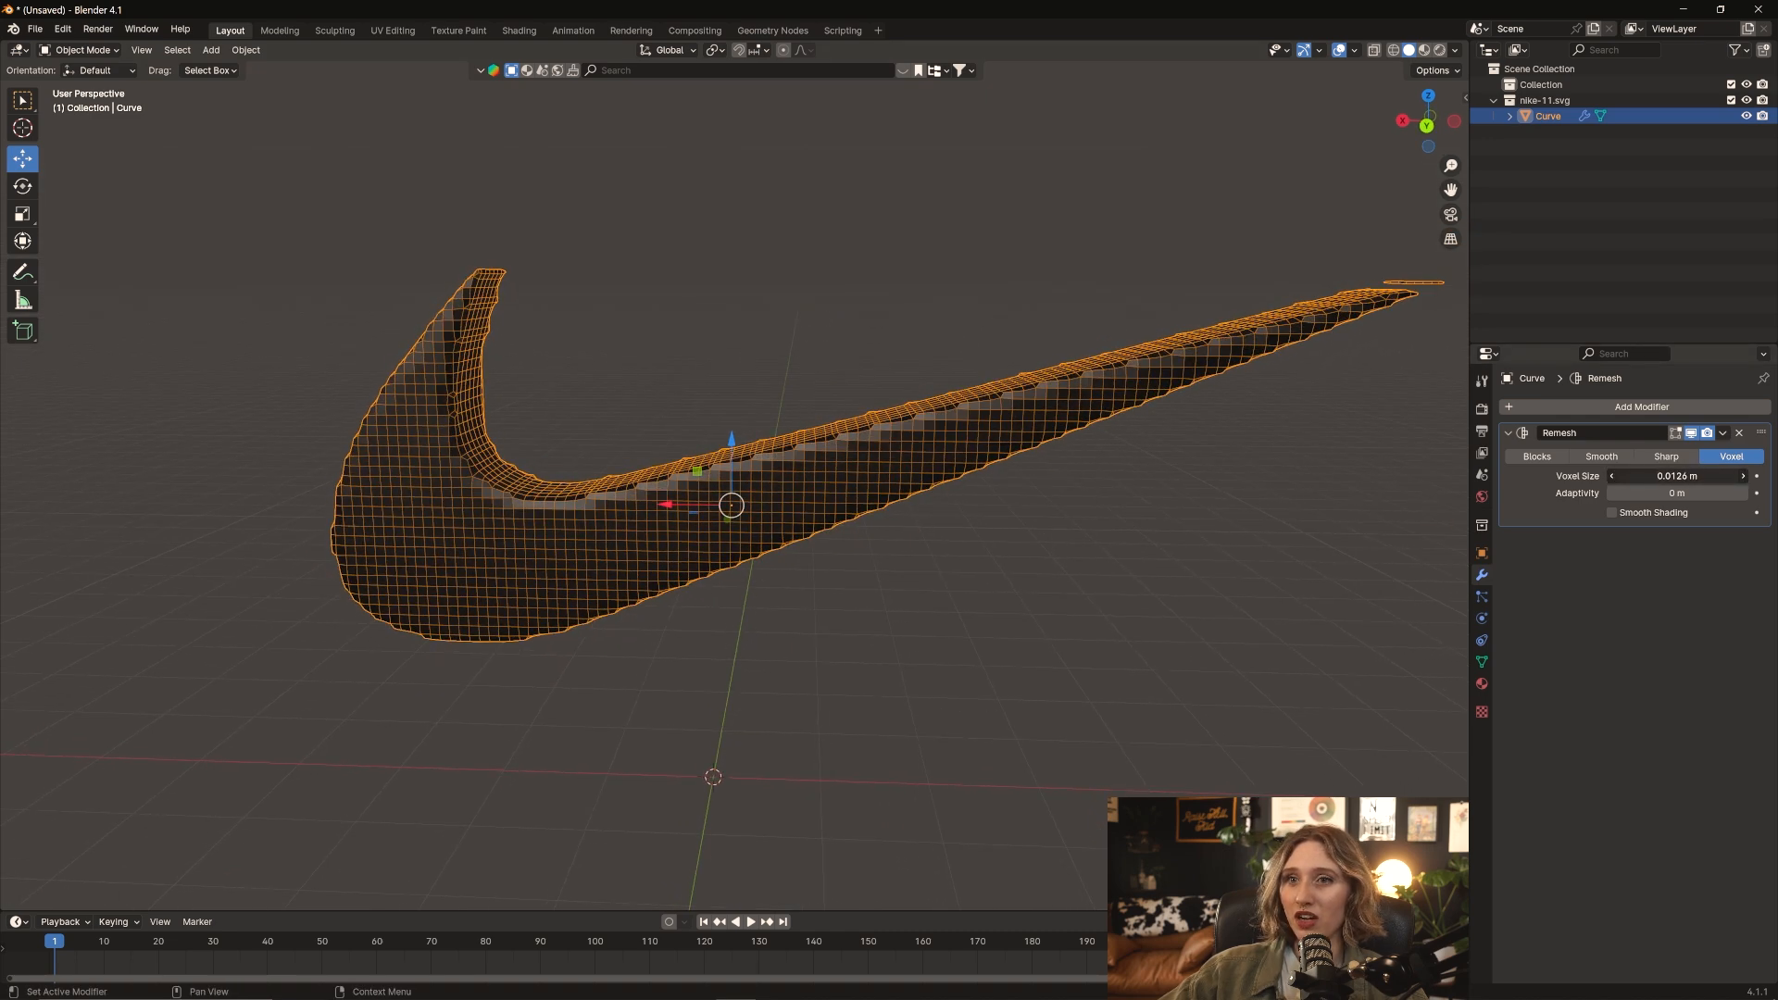
middle_click_drag(730, 455, 915, 542)
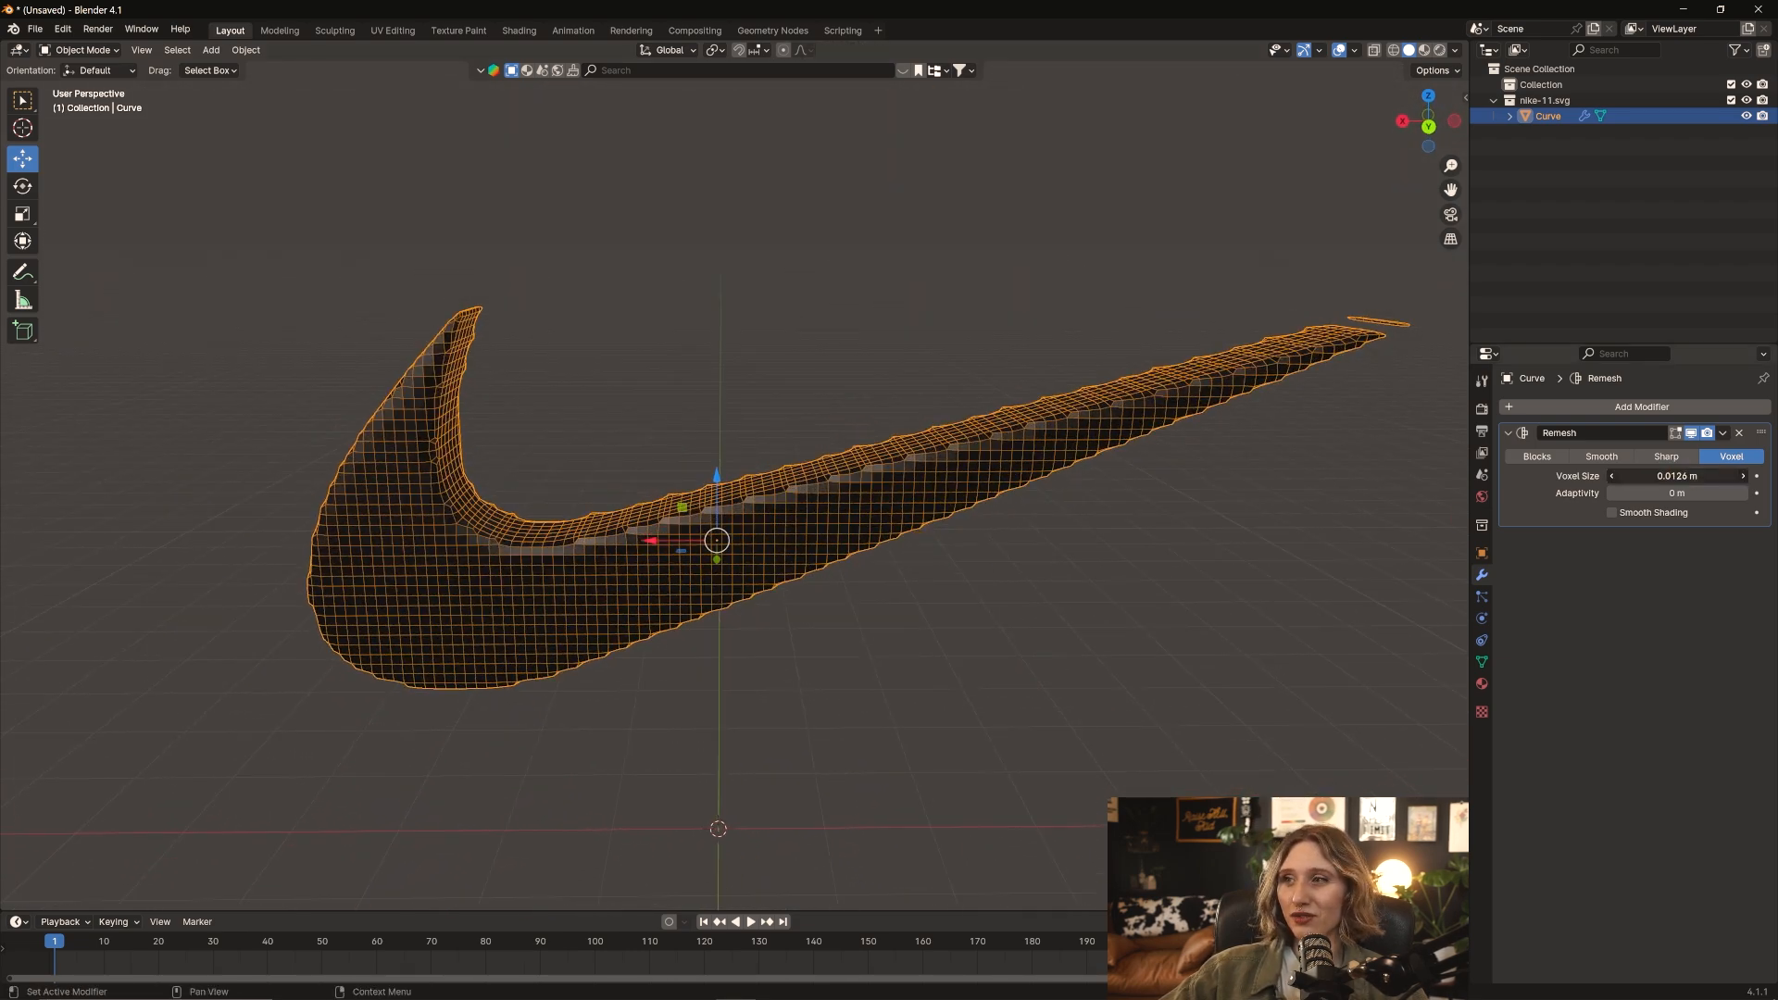
mouse_move(1677, 476)
left_mouse_down()
mouse_move(1641, 476)
mouse_move(1680, 476)
mouse_move(1657, 476)
left_mouse_up()
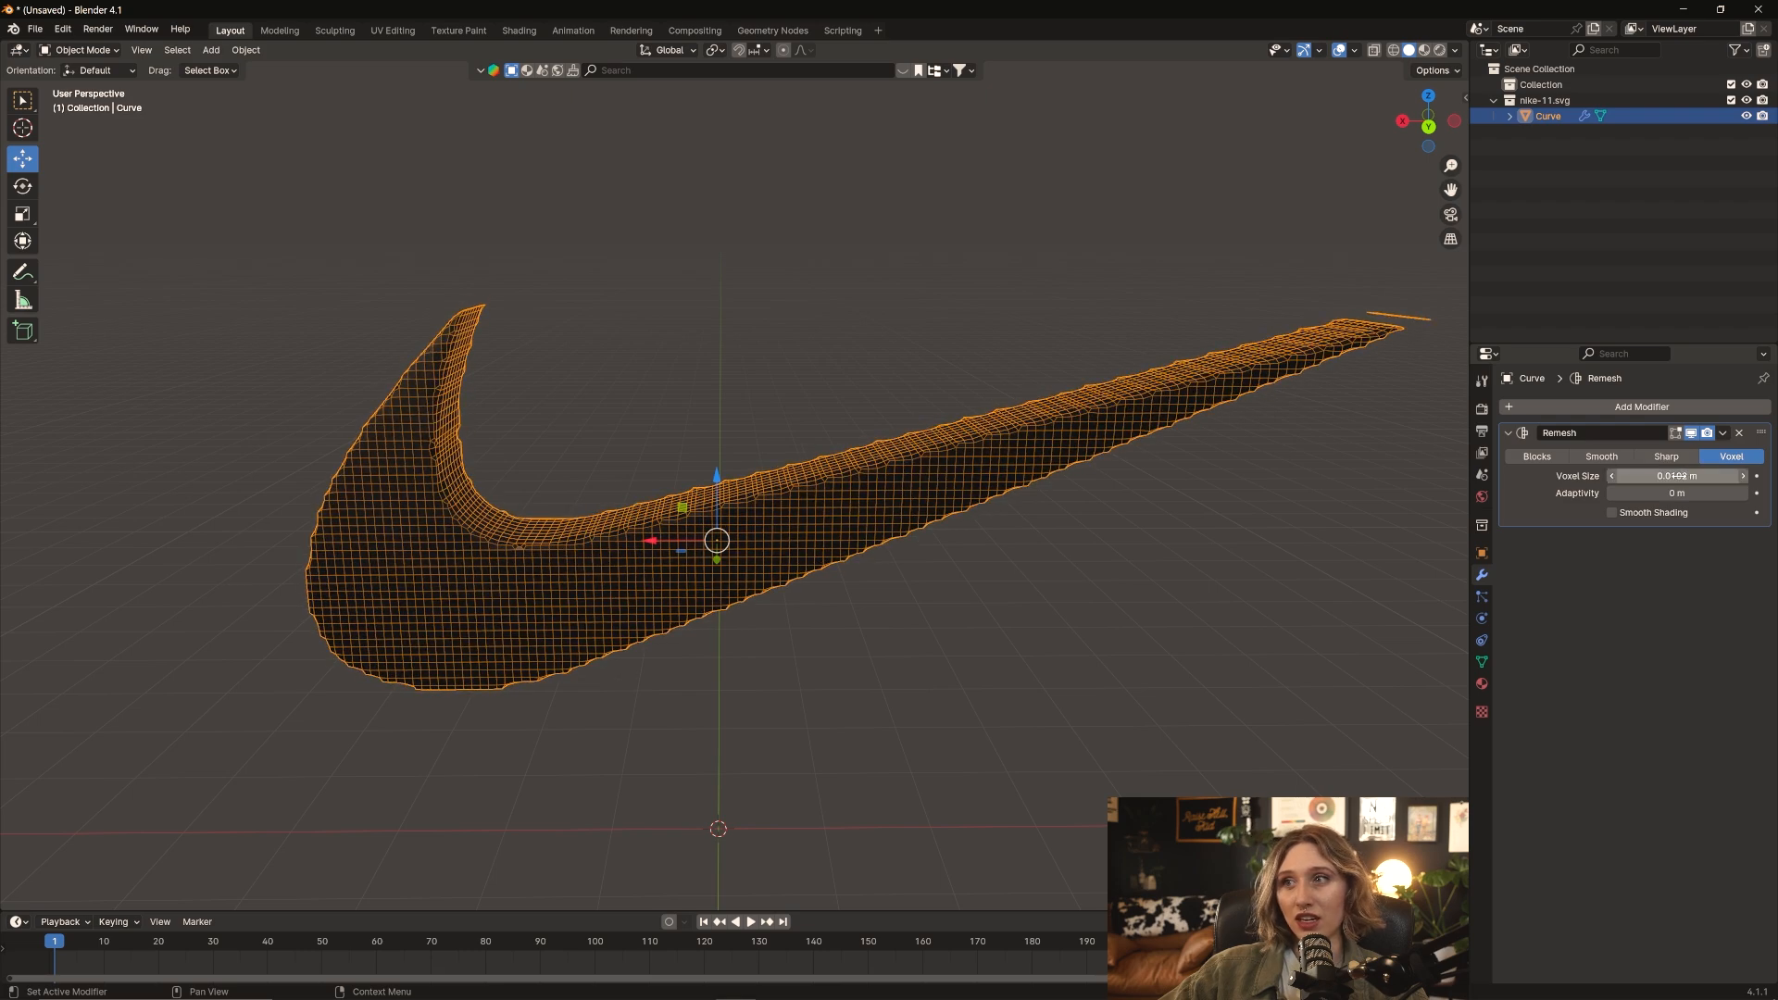
mouse_move(1187, 487)
middle_mouse_down()
mouse_move(1072, 435)
mouse_move(909, 492)
mouse_move(1143, 461)
mouse_move(1180, 479)
middle_mouse_up()
left_click_drag(1661, 476, 1641, 476)
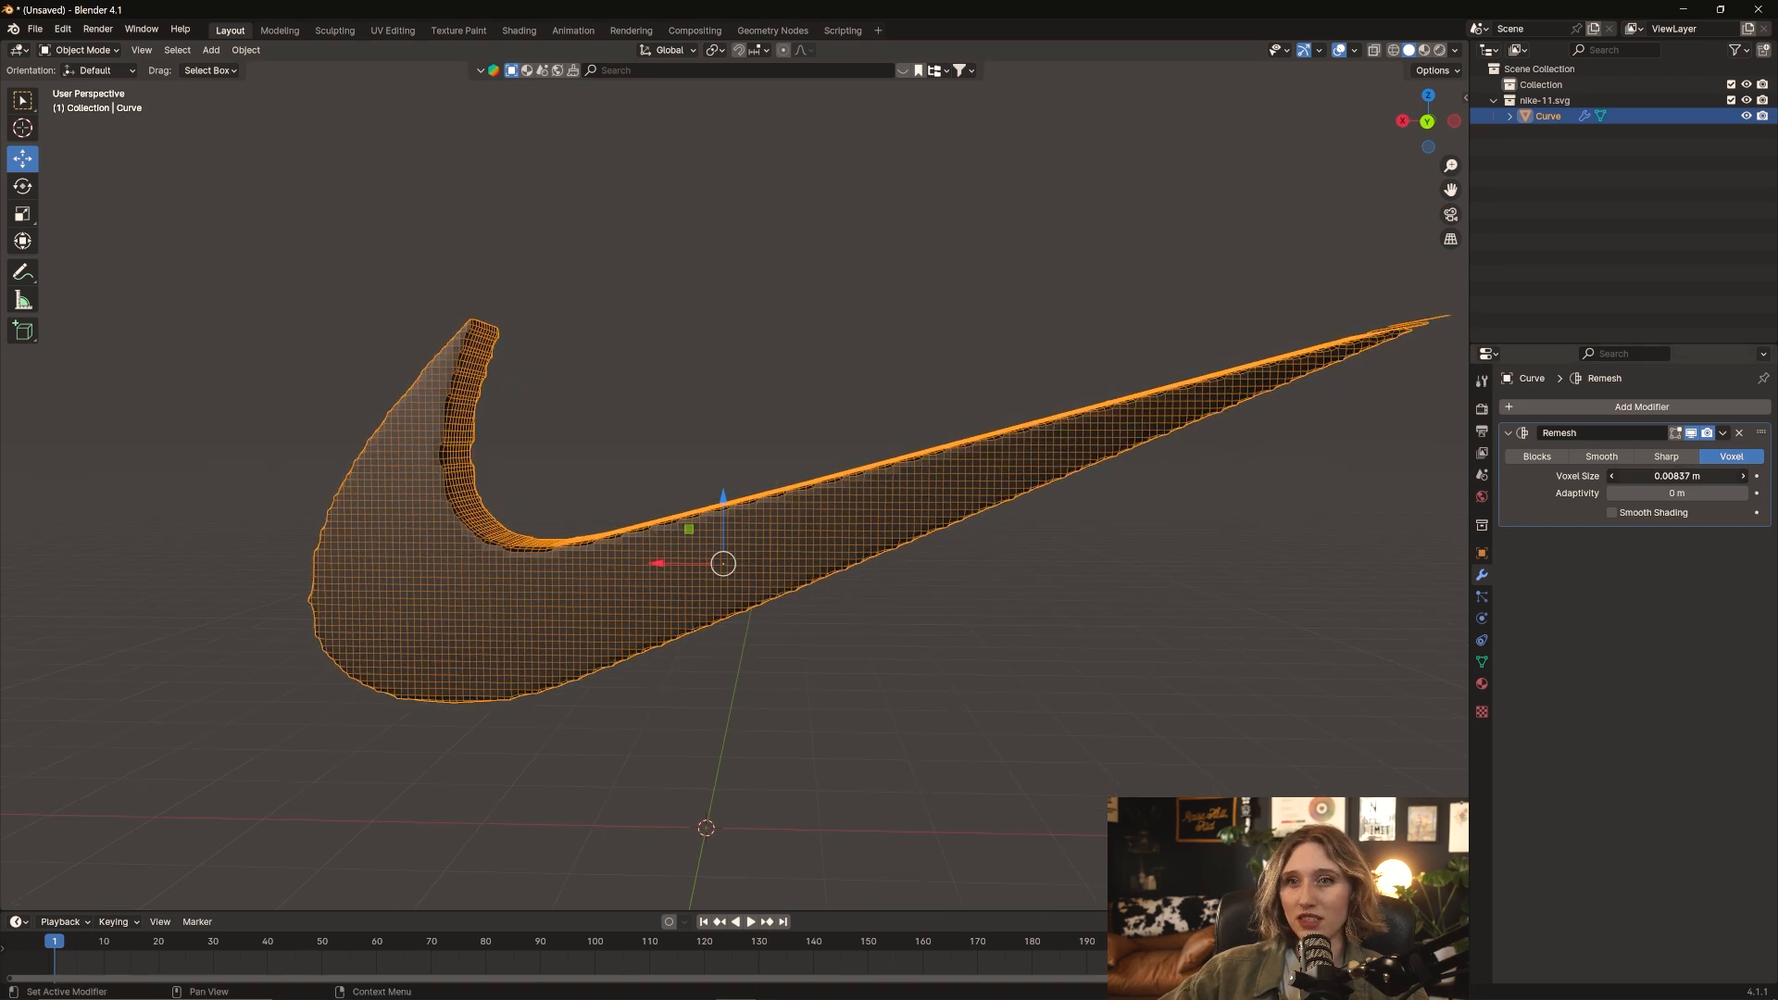
Inspect the swoosh's thin tip and apply the Remesh modifier to the mesh
middle_click_drag(1049, 552, 961, 642)
middle_click_drag(1278, 372, 755, 483, "shift")
middle_click_drag(868, 400, 874, 489)
left_click(946, 367)
middle_click_drag(973, 353, 1061, 369)
key("a")
left_click(1722, 432)
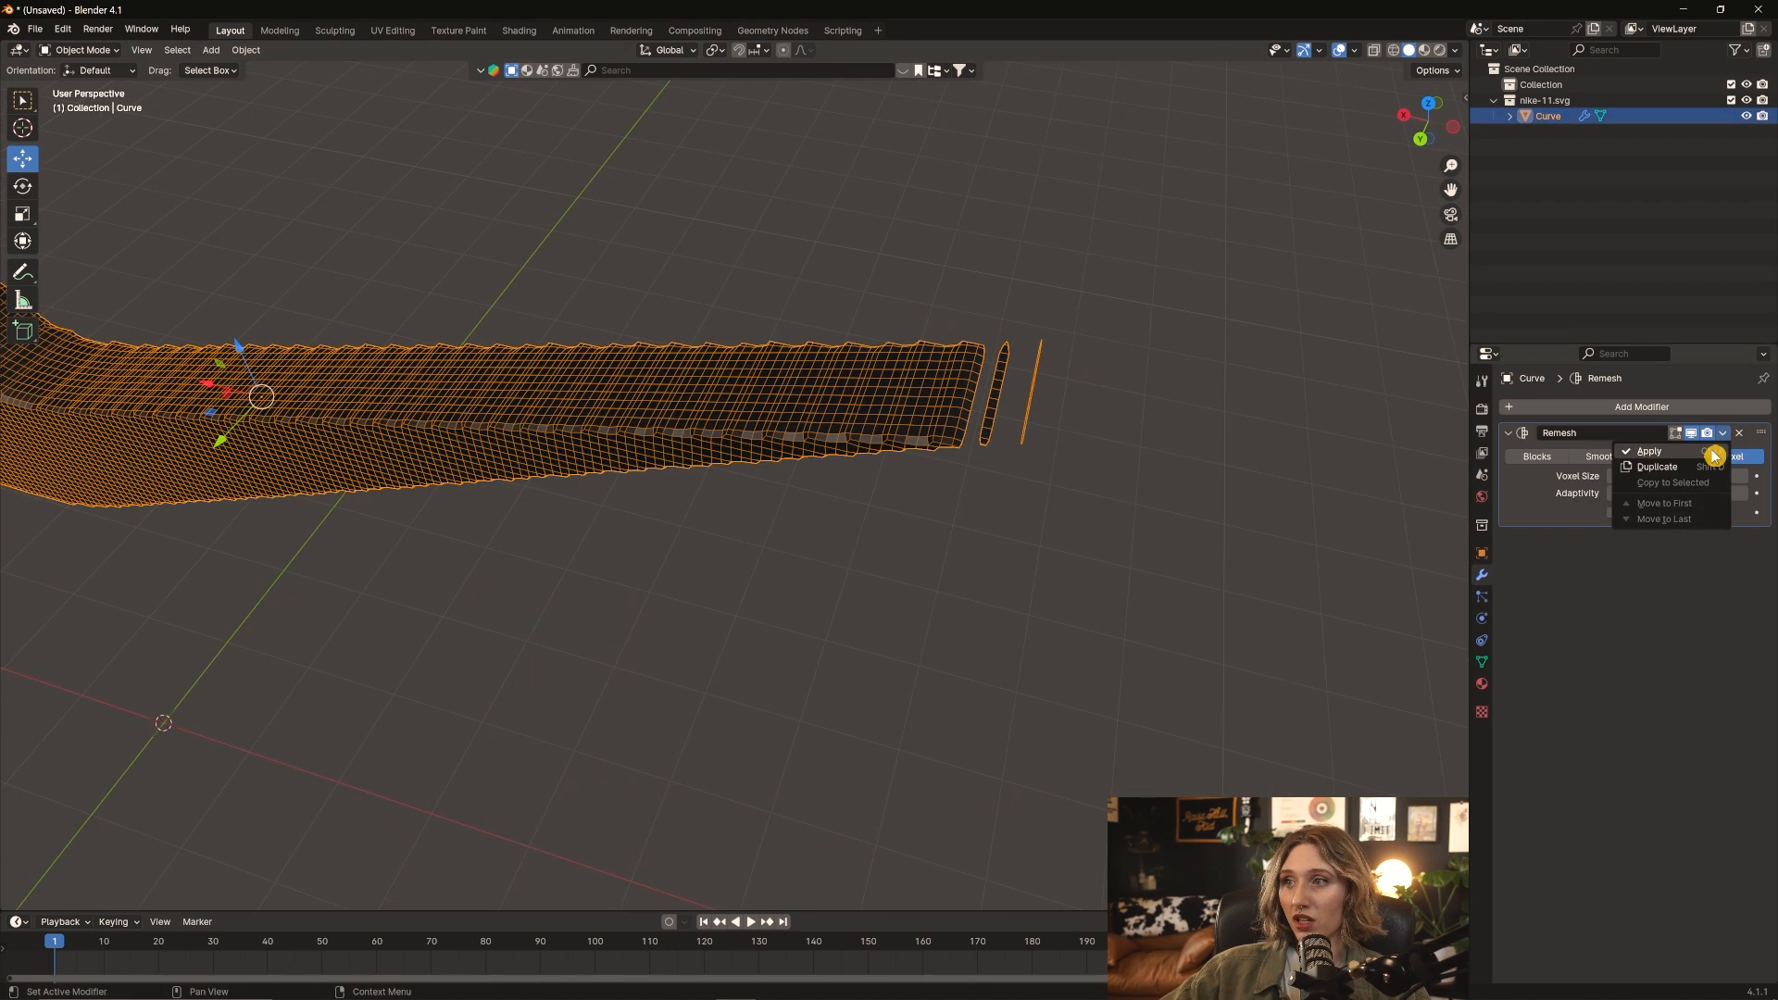
left_click(1714, 451)
In Edit Mode from the top view, delete the vertices of the detached slivers beyond the swoosh's thin tip
middle_click_drag(1275, 461, 1192, 480)
key("ctrl+Tab")
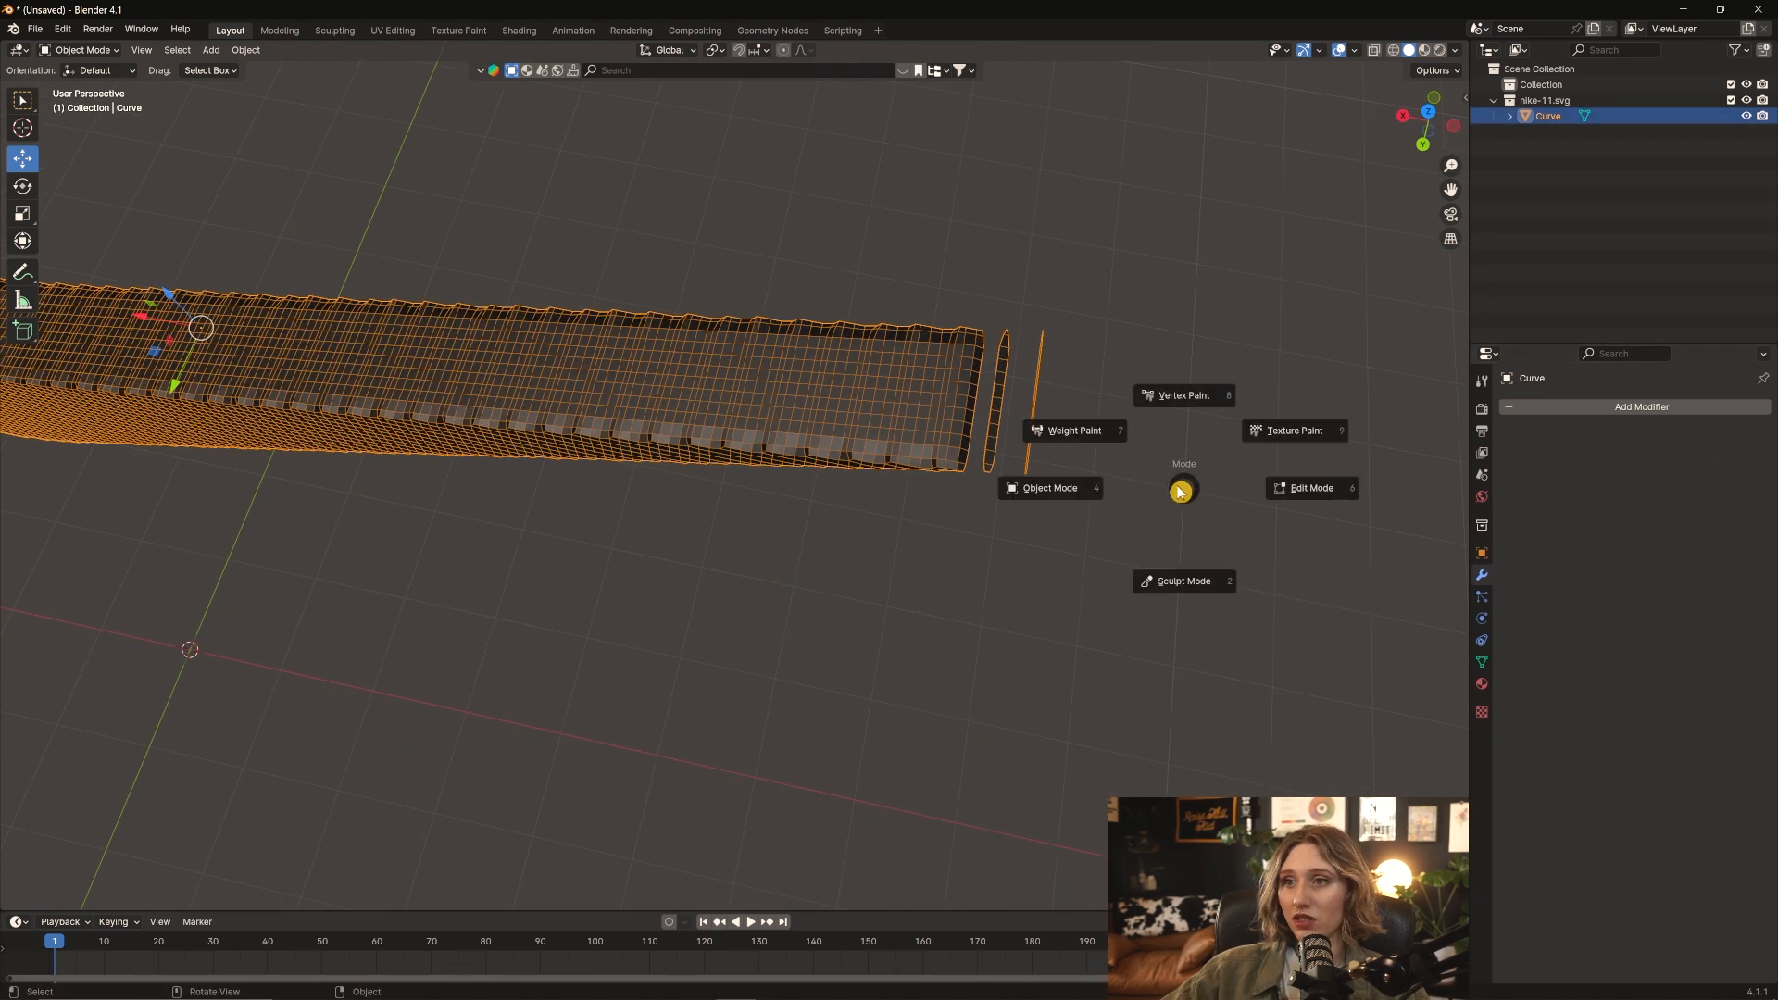
left_click(1292, 484)
key("KP_7")
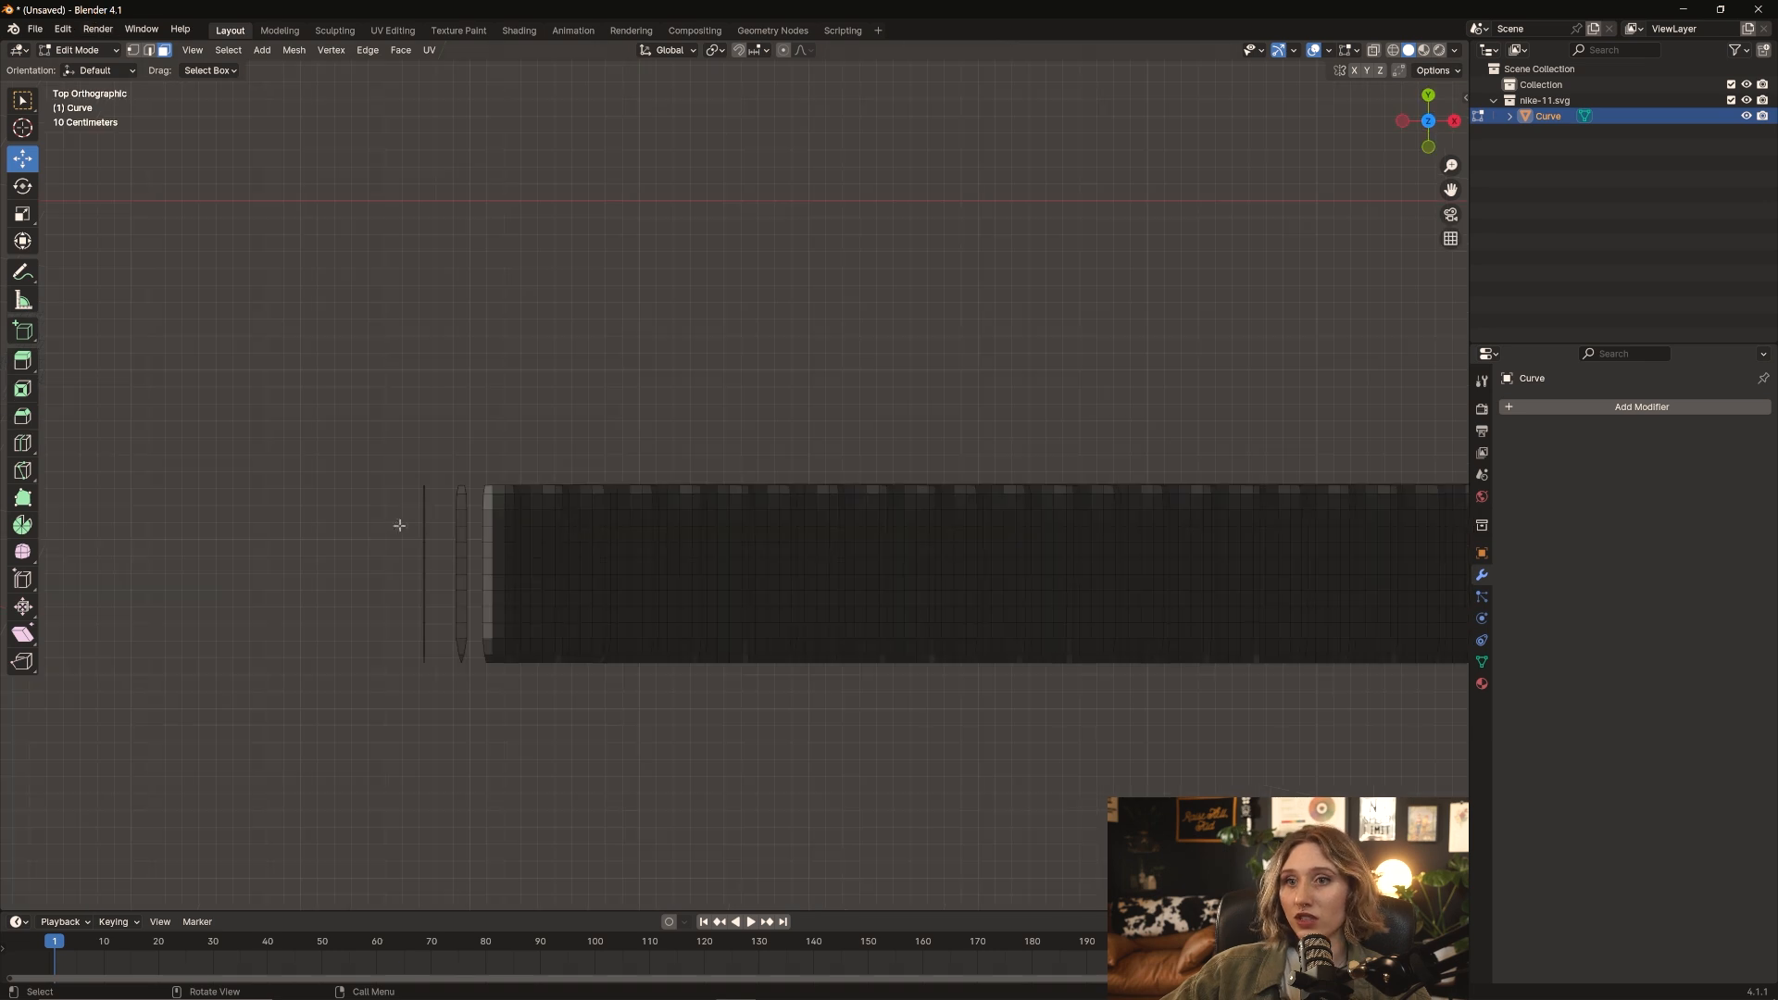
left_click_drag(393, 415, 477, 706)
key("x")
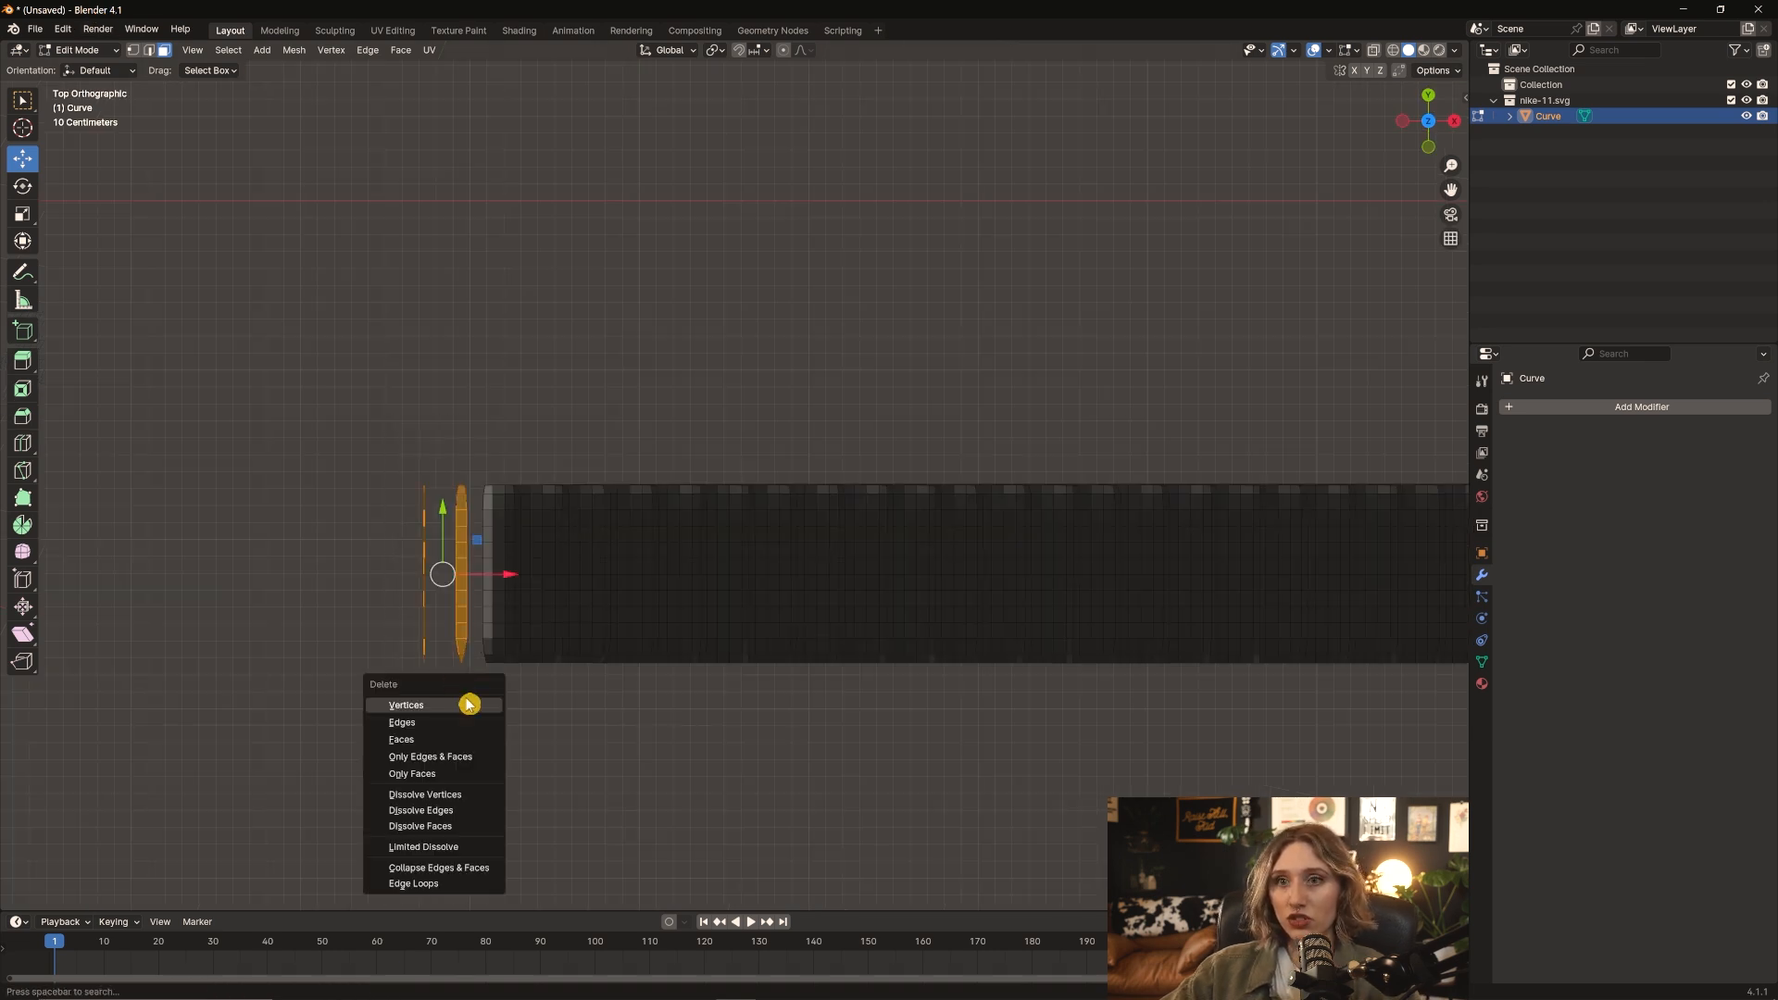
key("Escape")
key("x")
key("Escape")
key("2")
key("x")
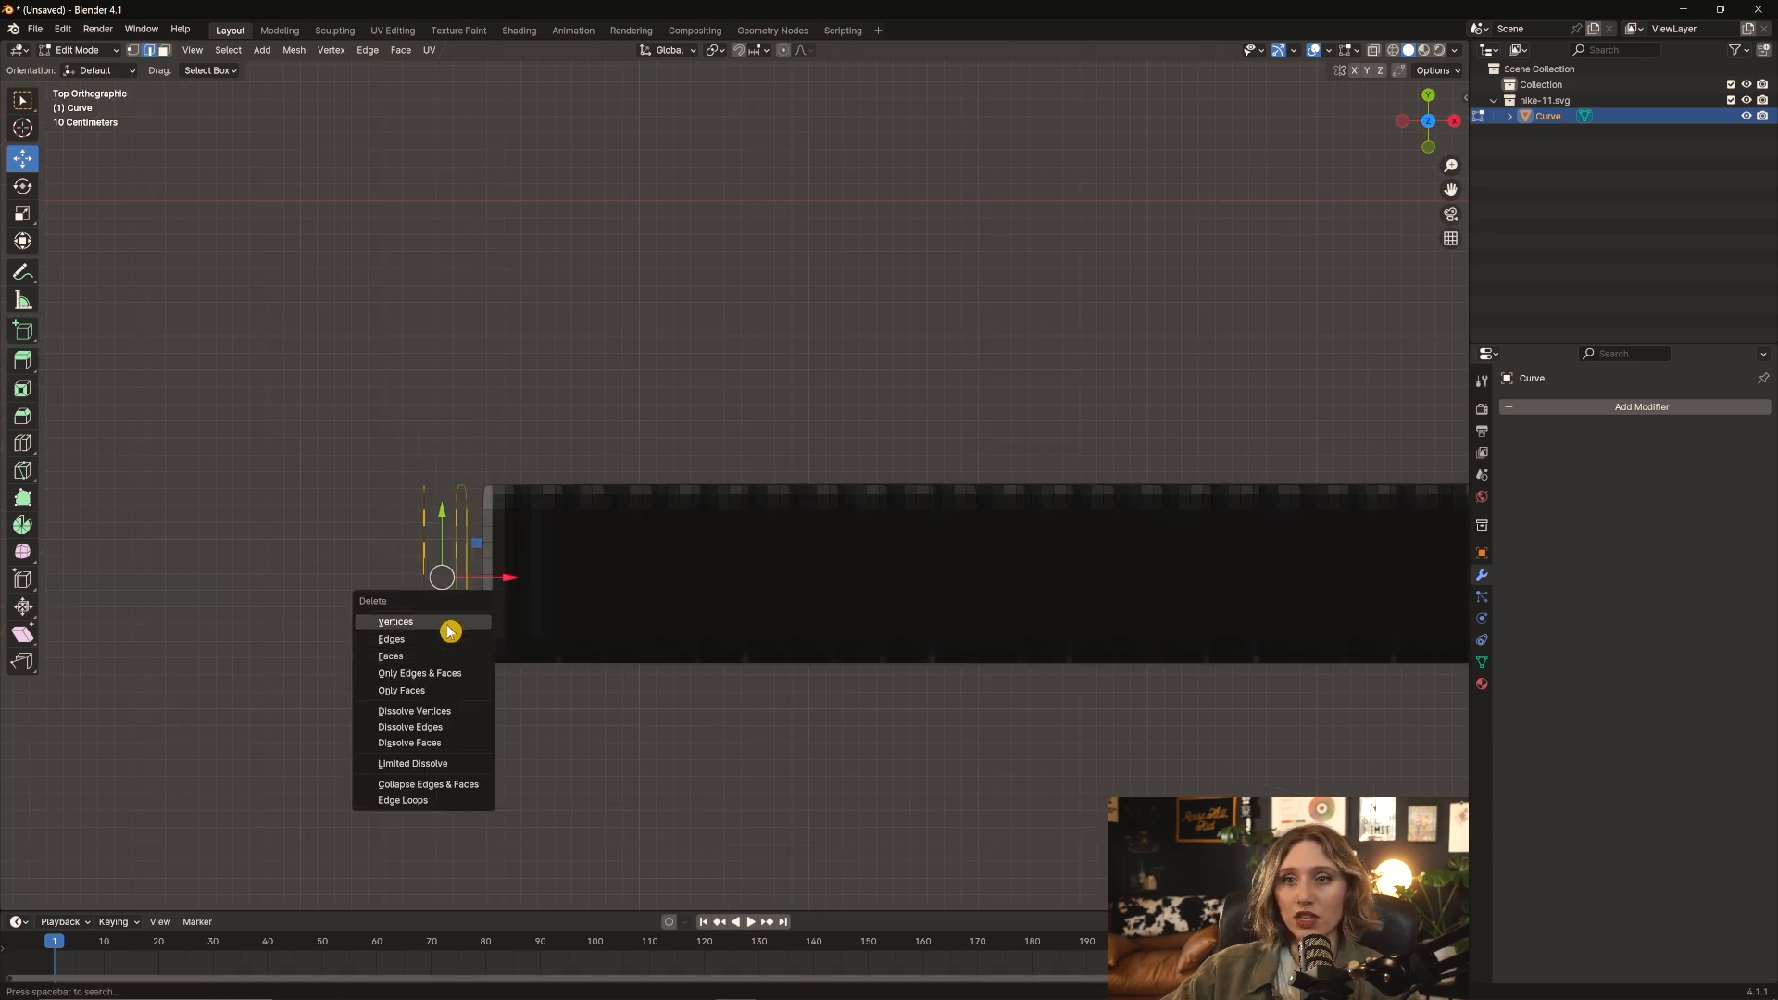
left_click(448, 622)
left_click_drag(396, 436, 425, 555)
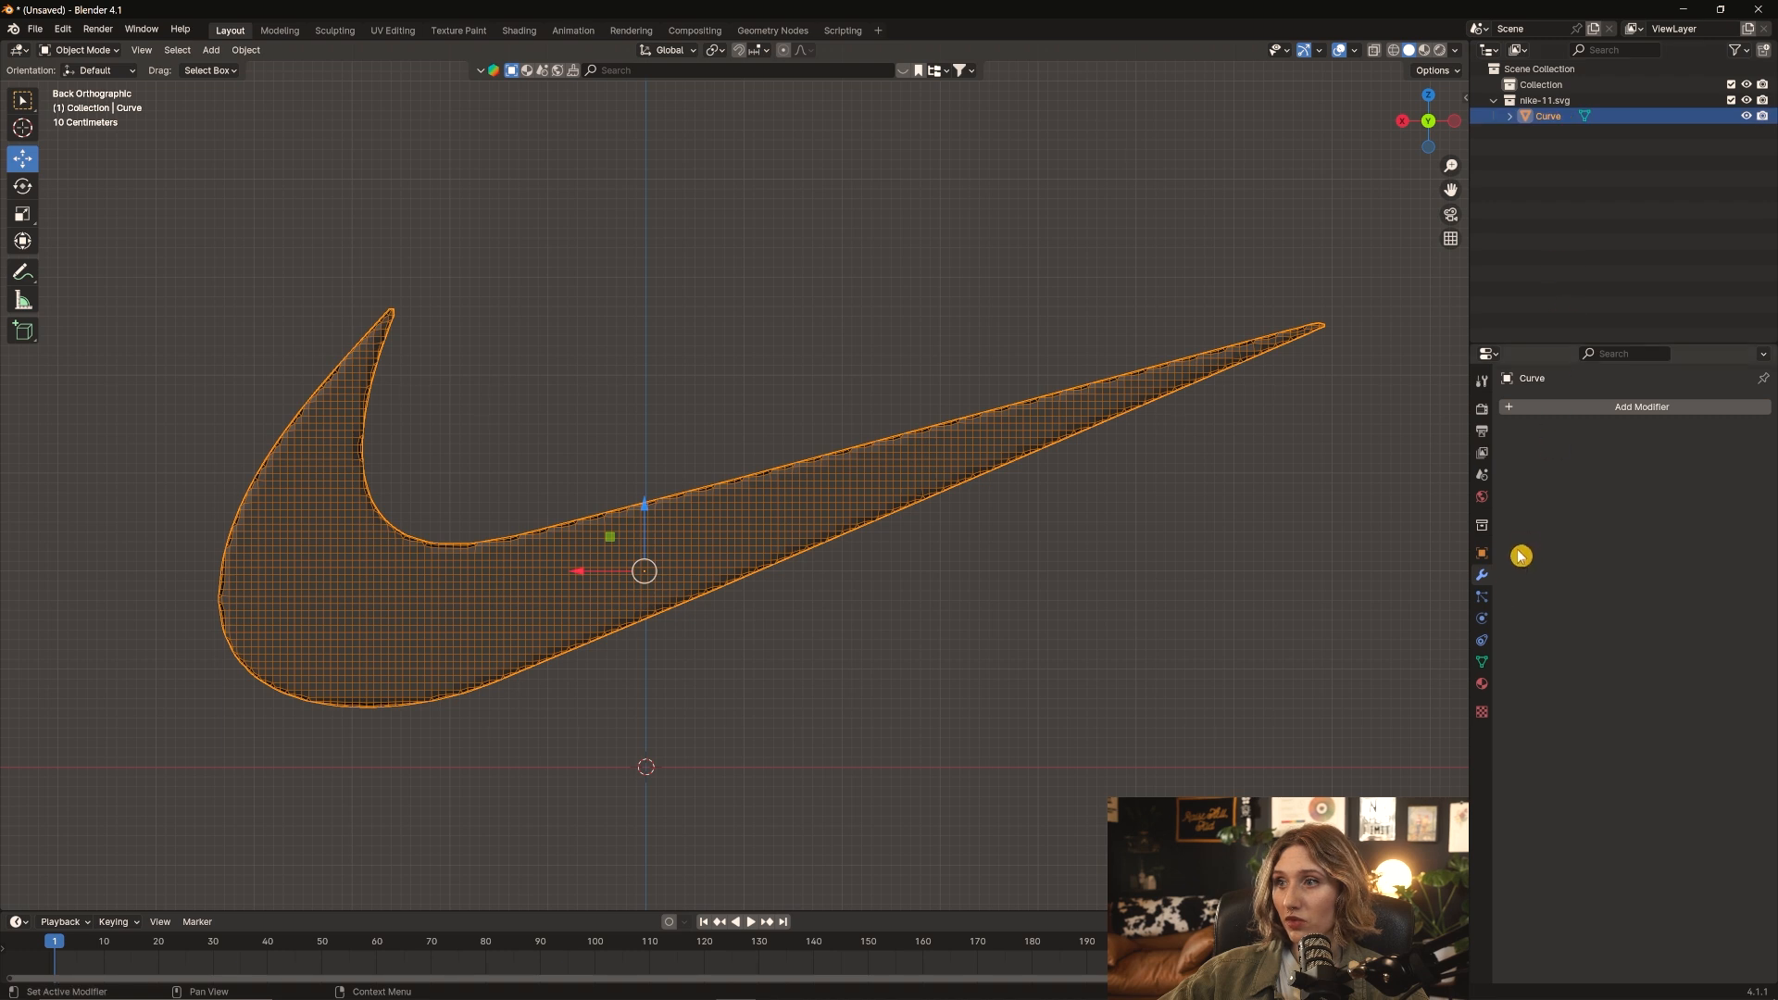
Set the swoosh's SVGMat base color to white with a value of 1.000, and deselect the object
left_click(1482, 689)
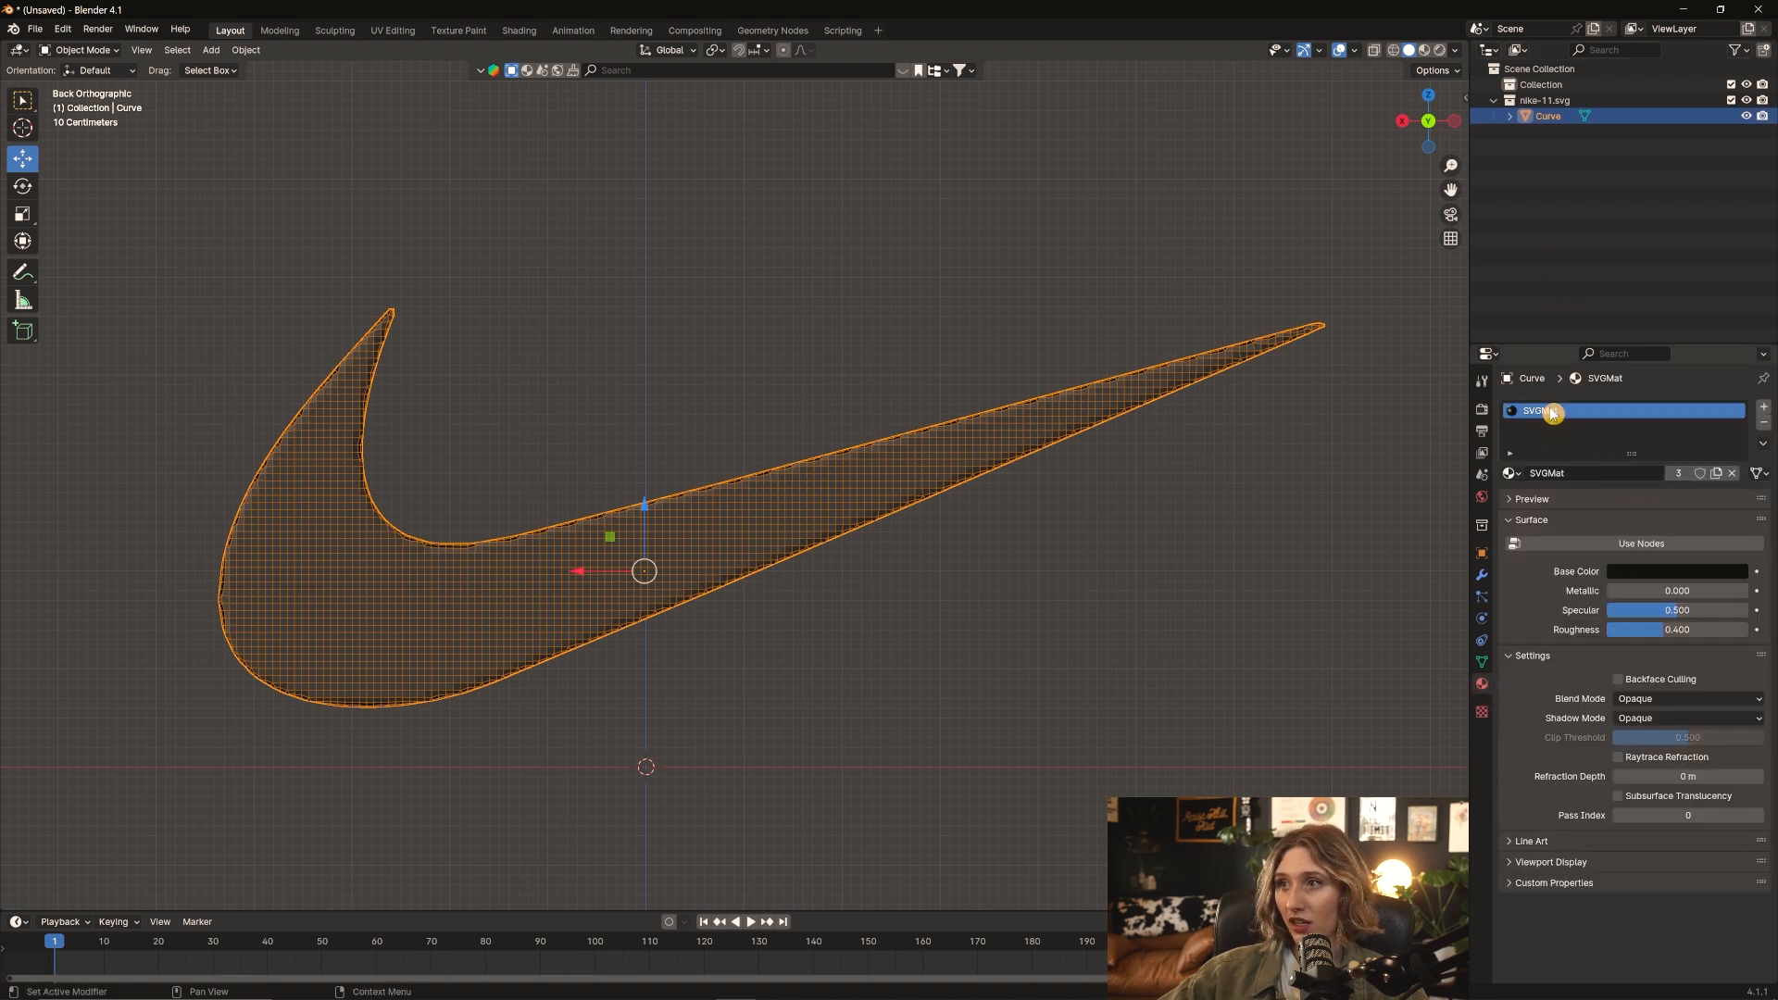
left_click(1652, 572)
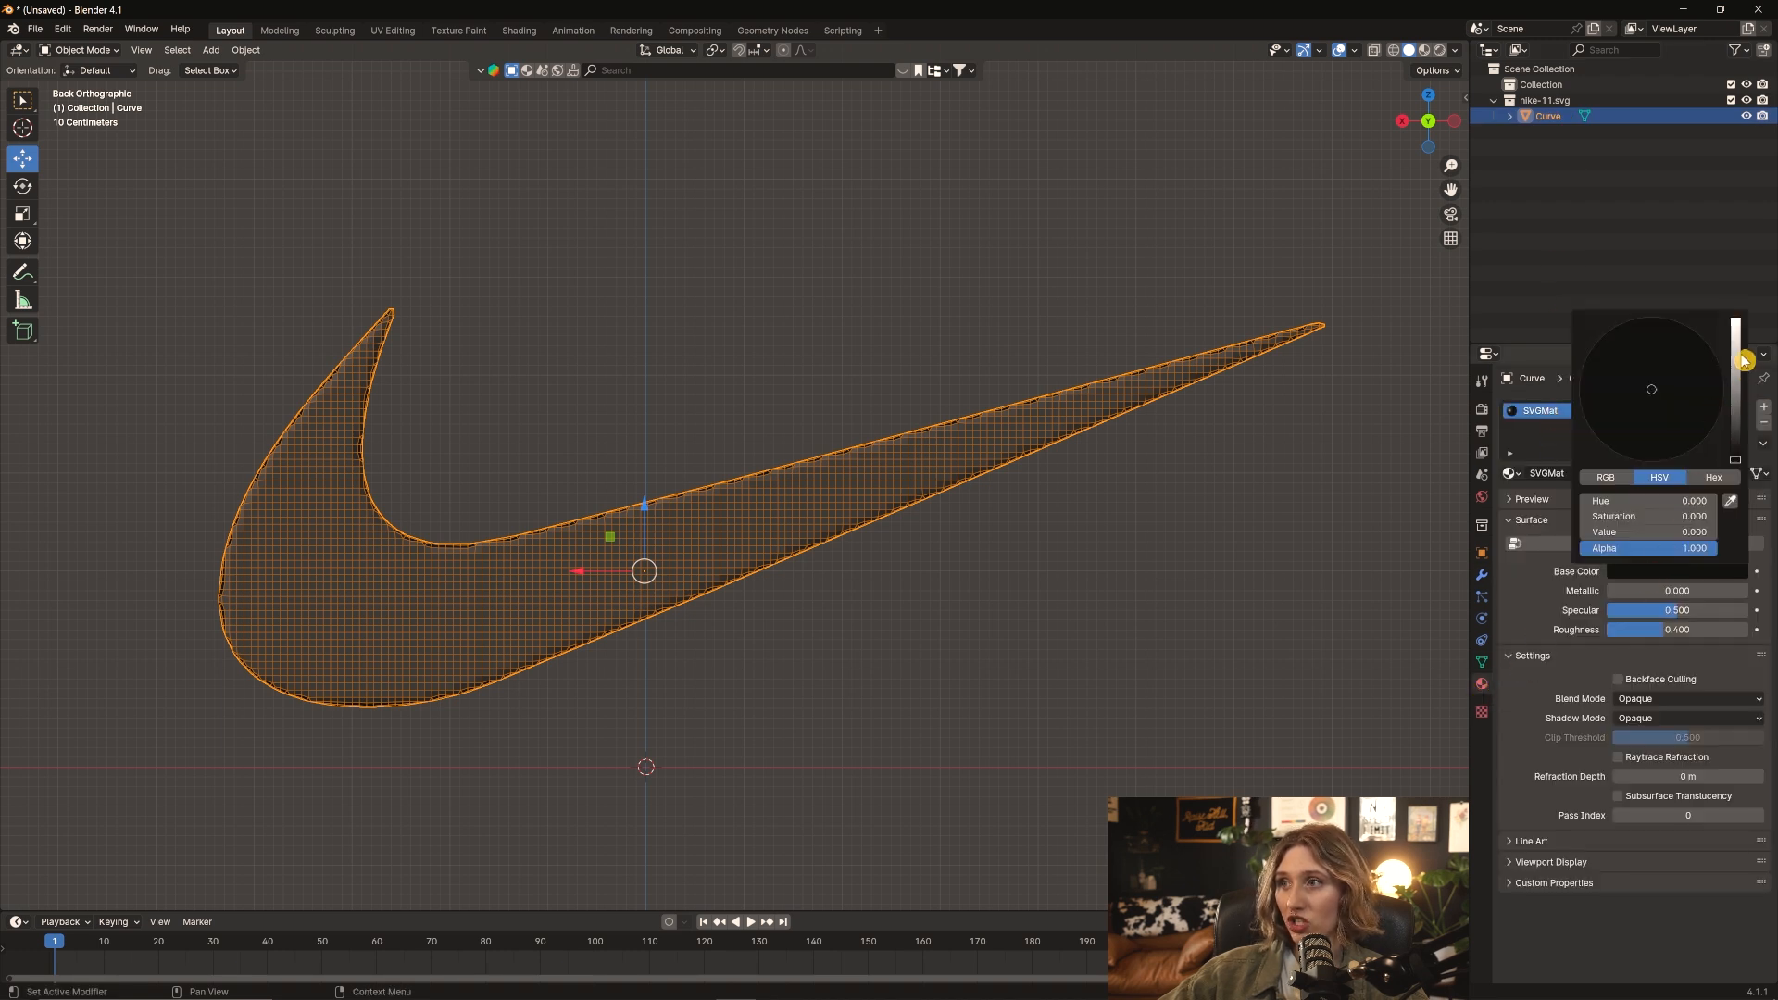
left_click_drag(1745, 362, 1736, 324)
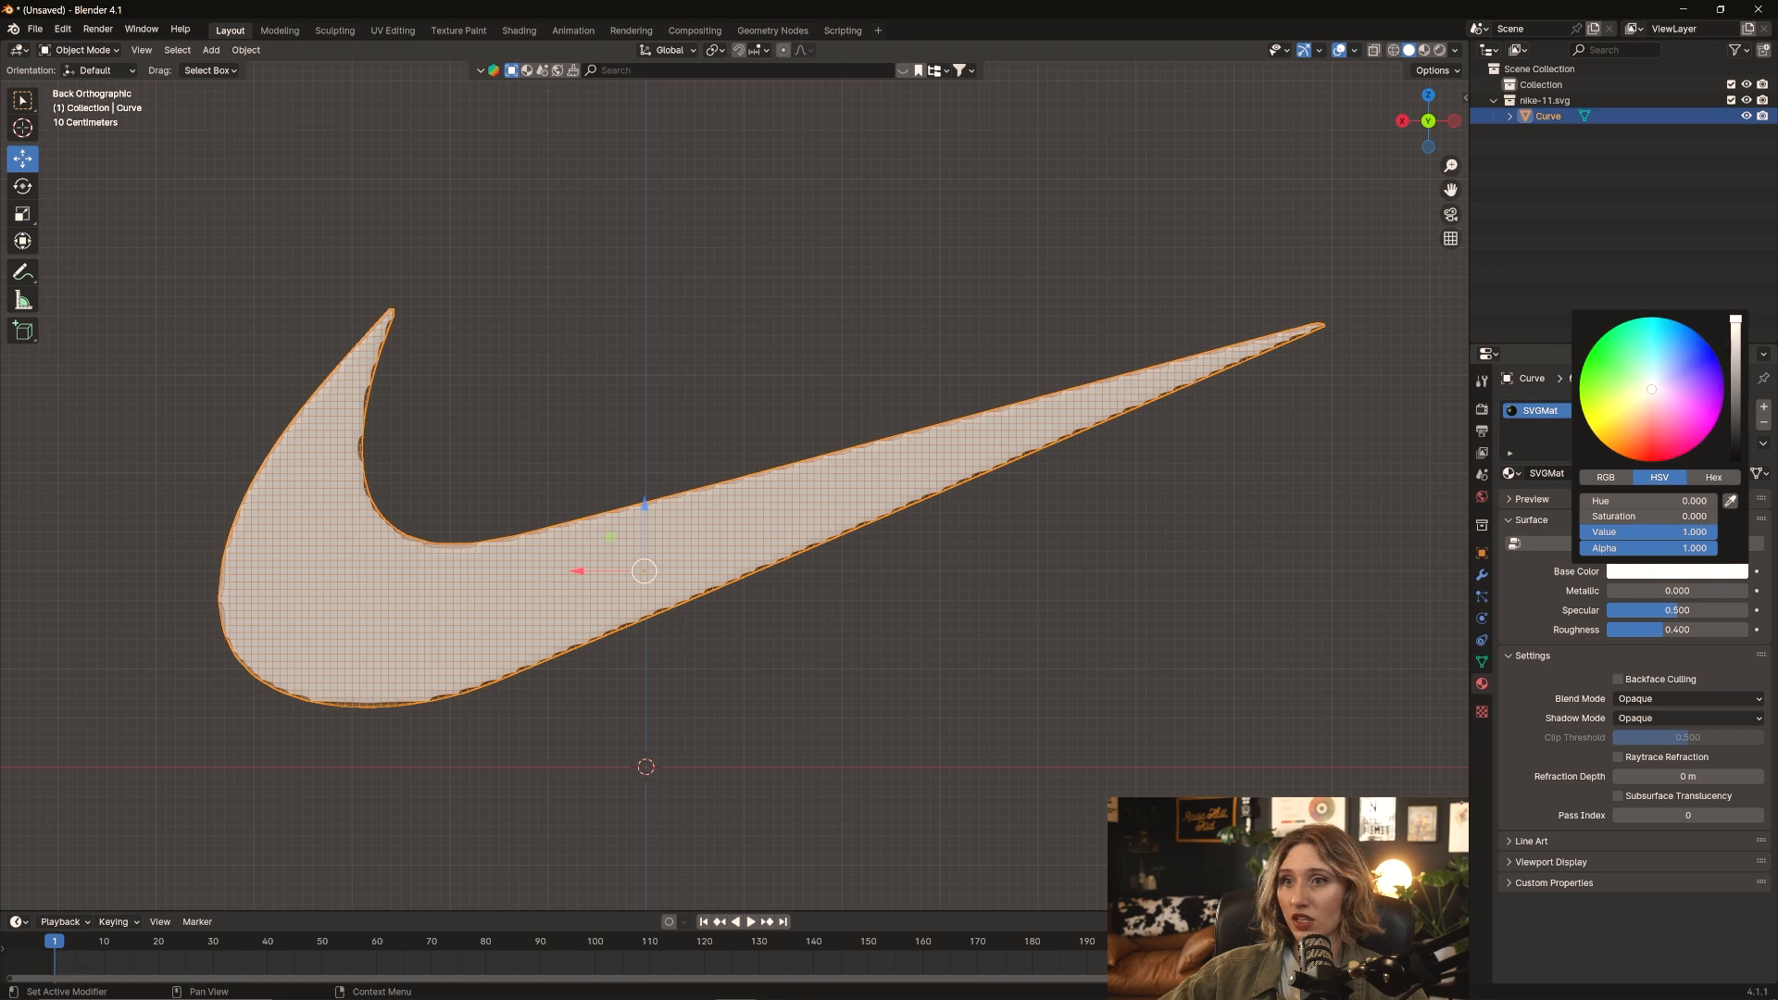
left_click(1267, 259)
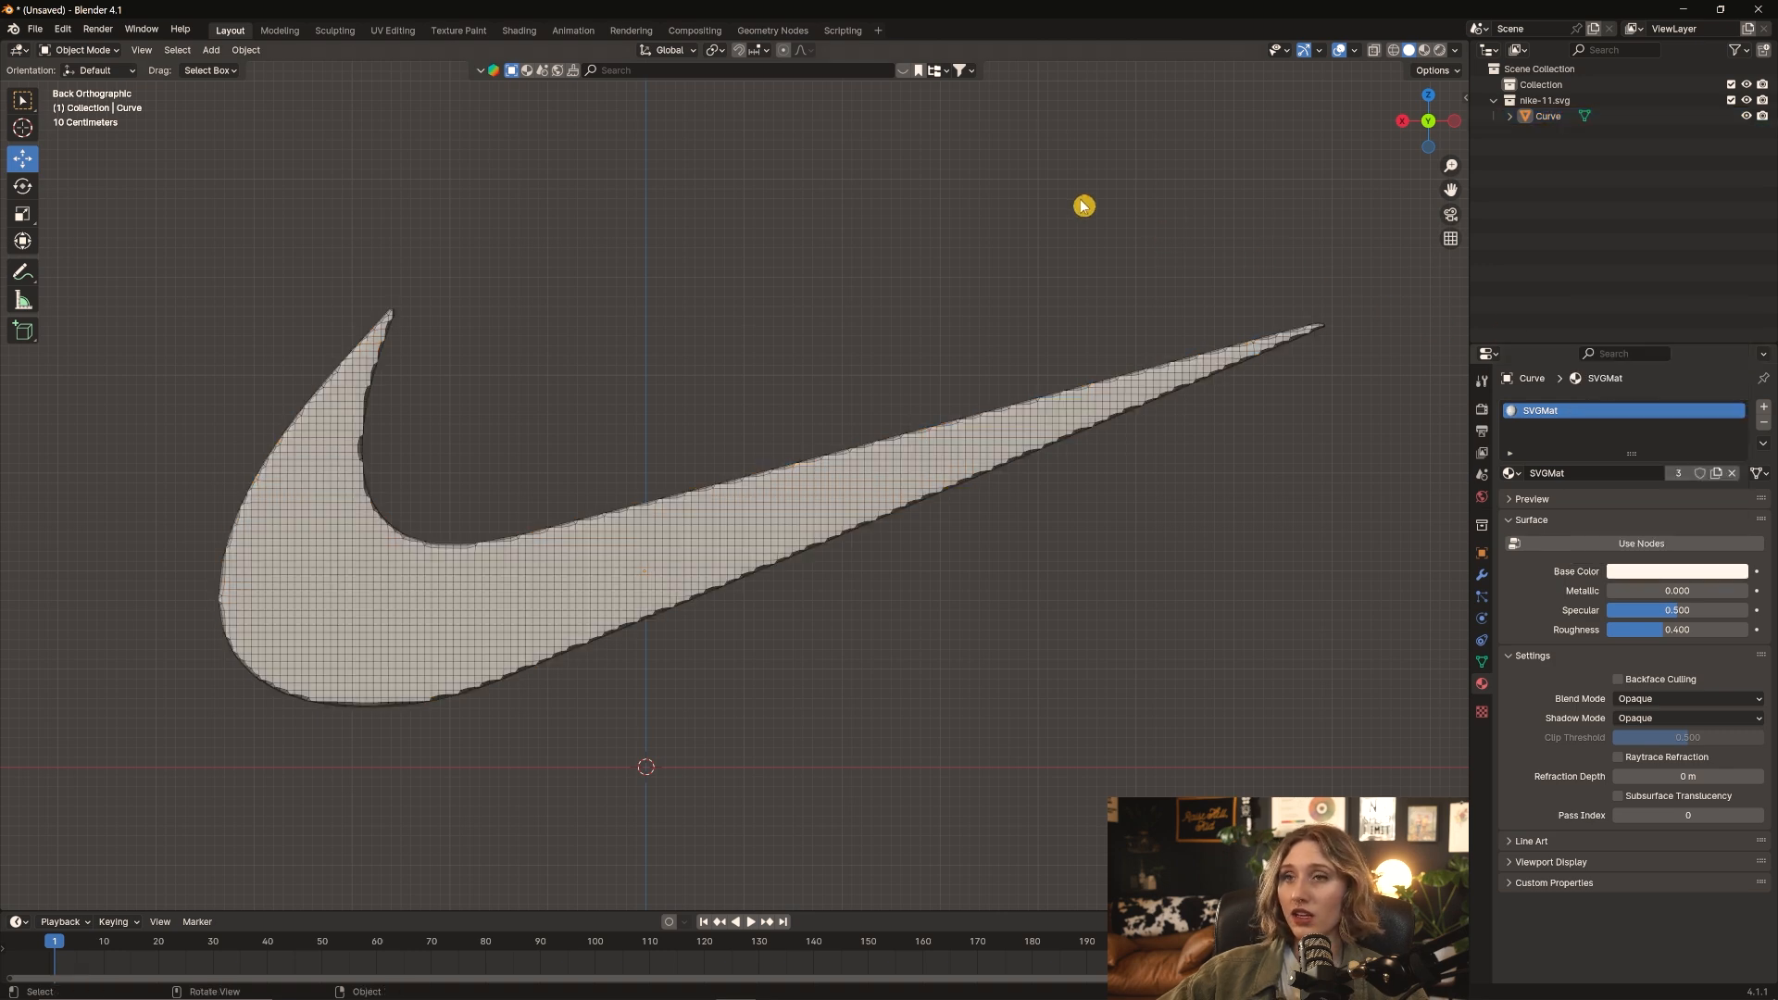
middle_click_drag(903, 431, 928, 445, "shift")
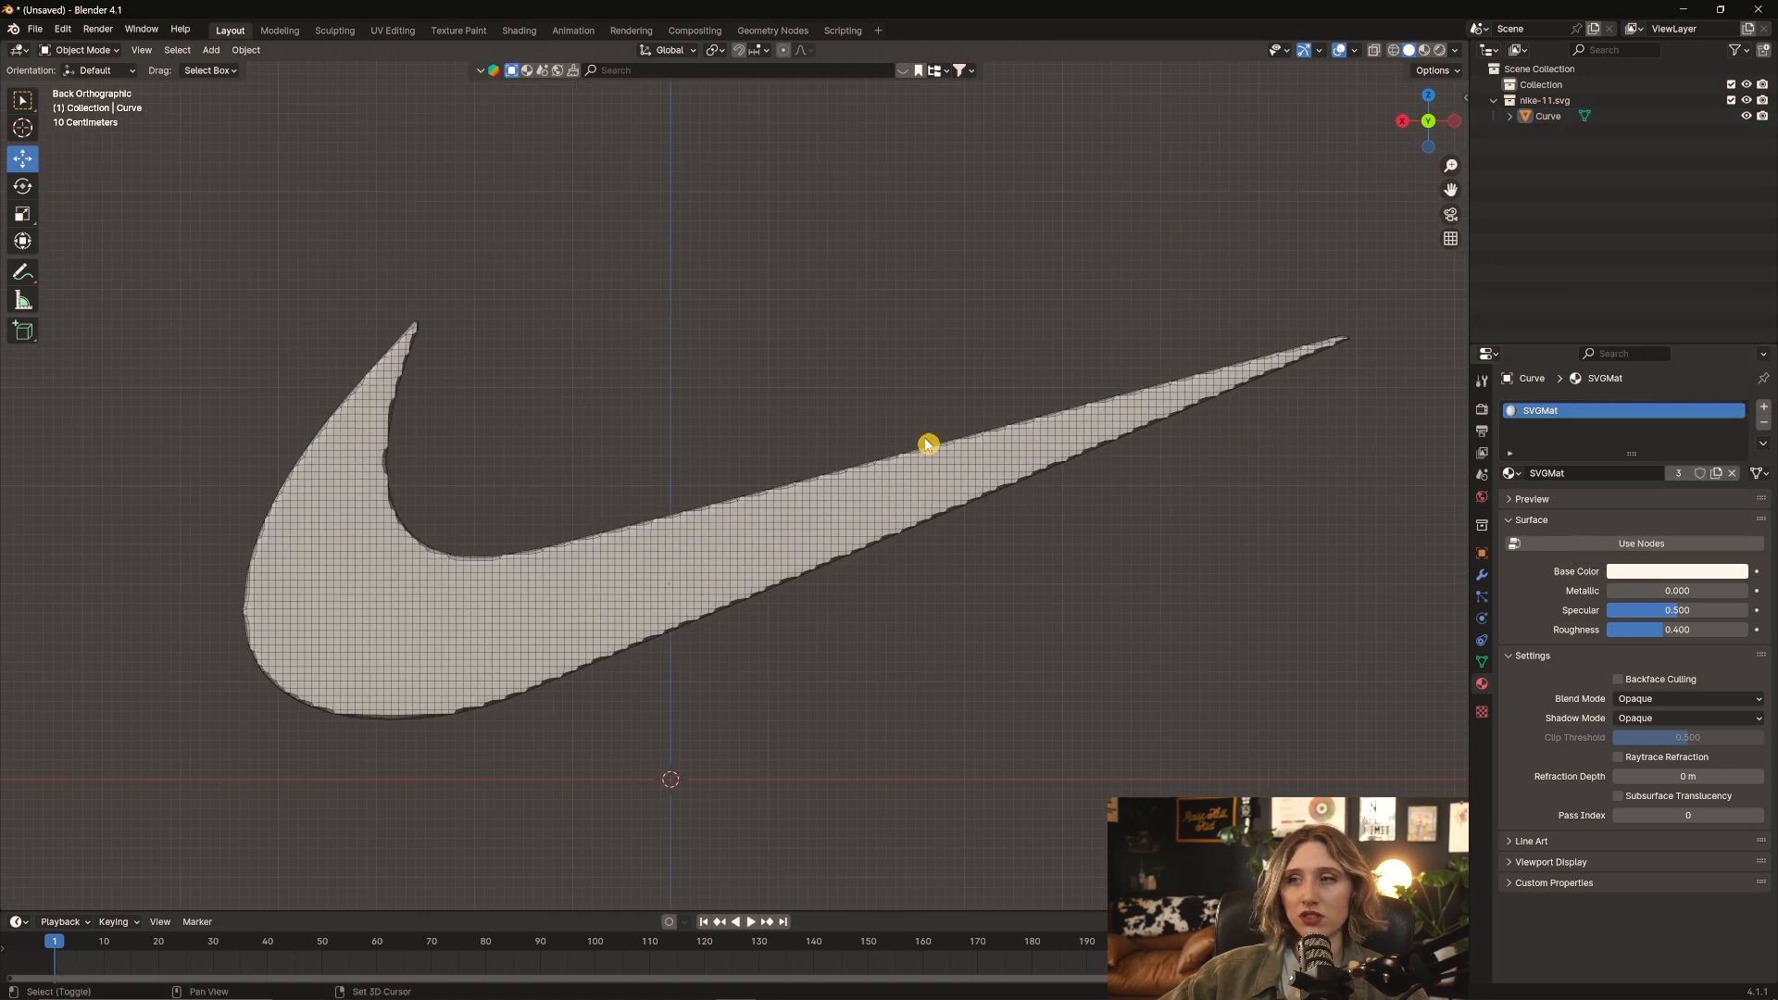
Switch to the Sculpting workspace and set up the Inflate brush with a 239 px radius and 0.420 strength
left_click(335, 30)
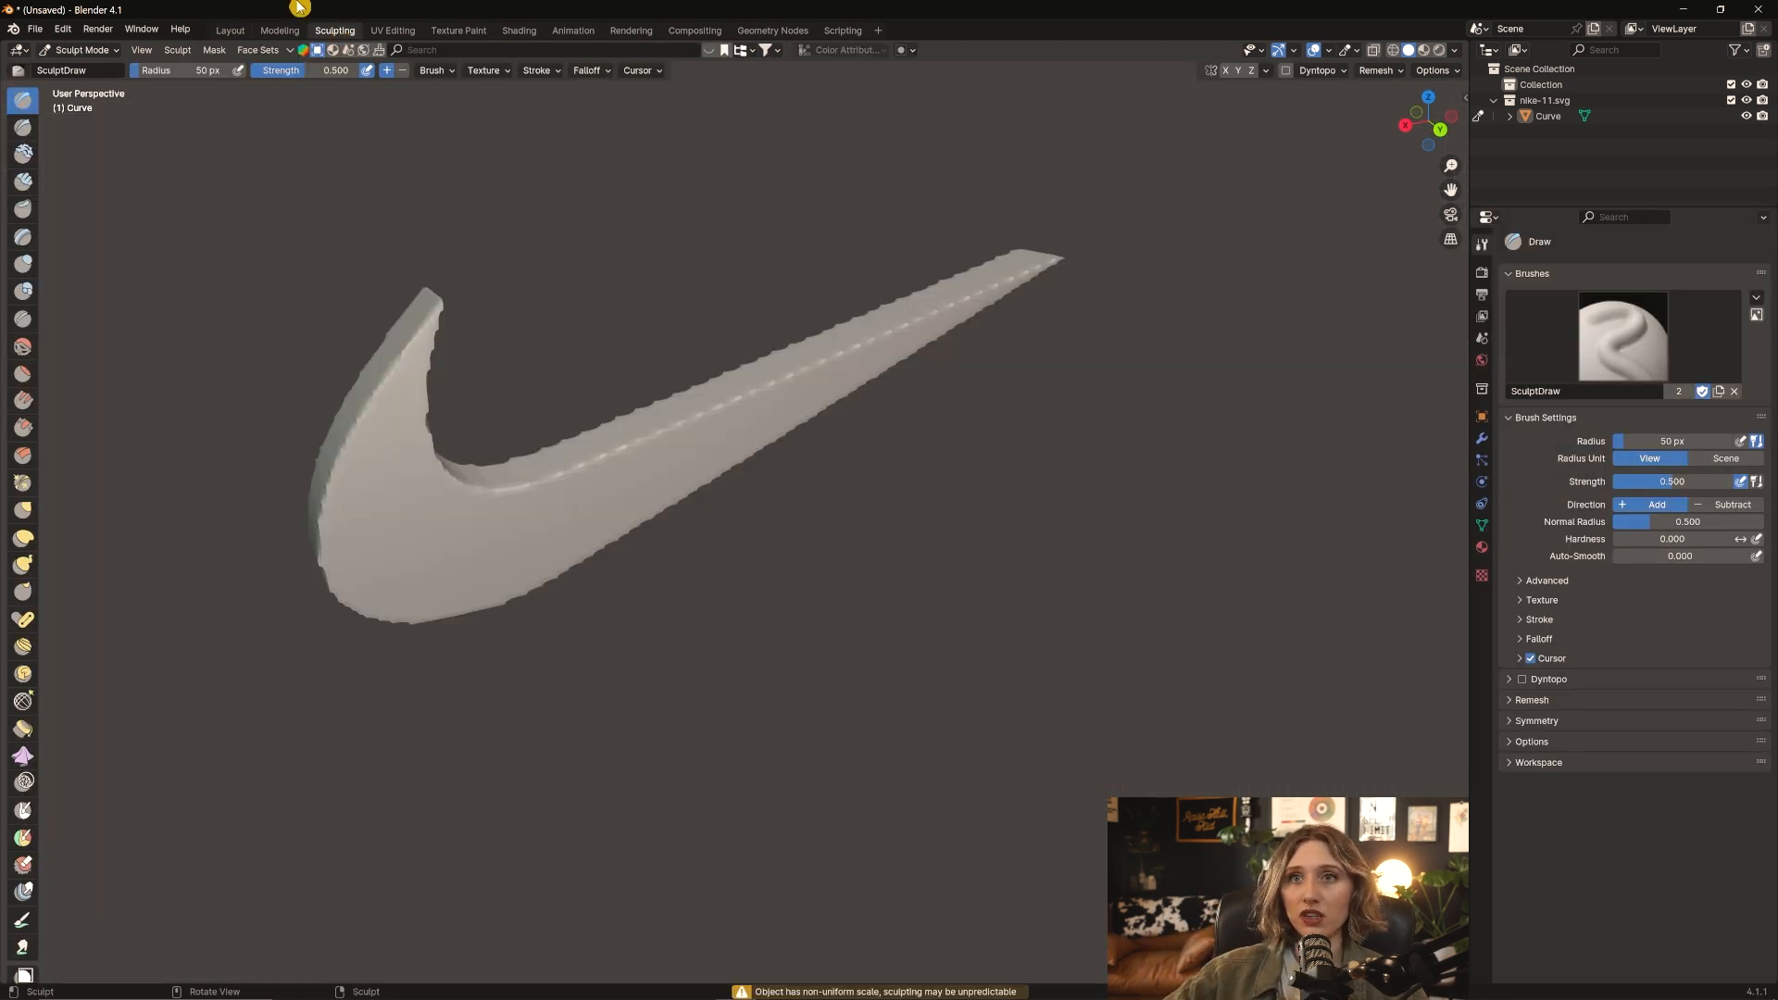
middle_click_drag(704, 463, 778, 407)
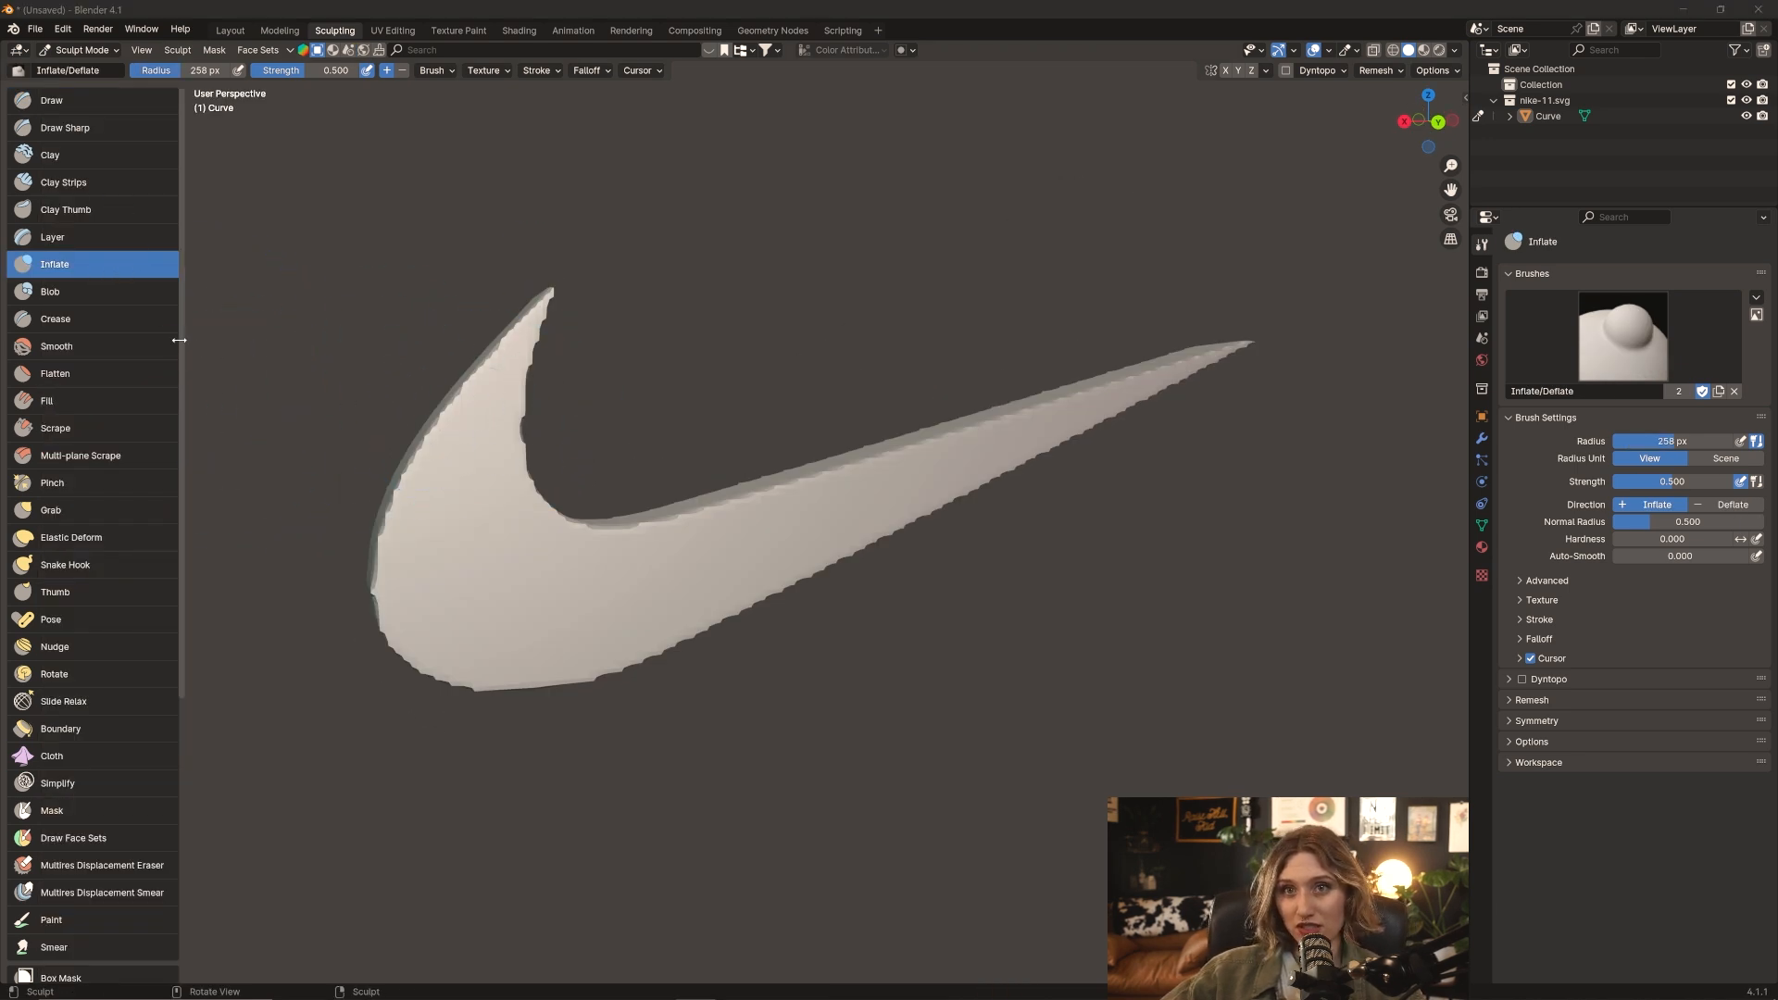
left_click_drag(180, 346, 144, 347)
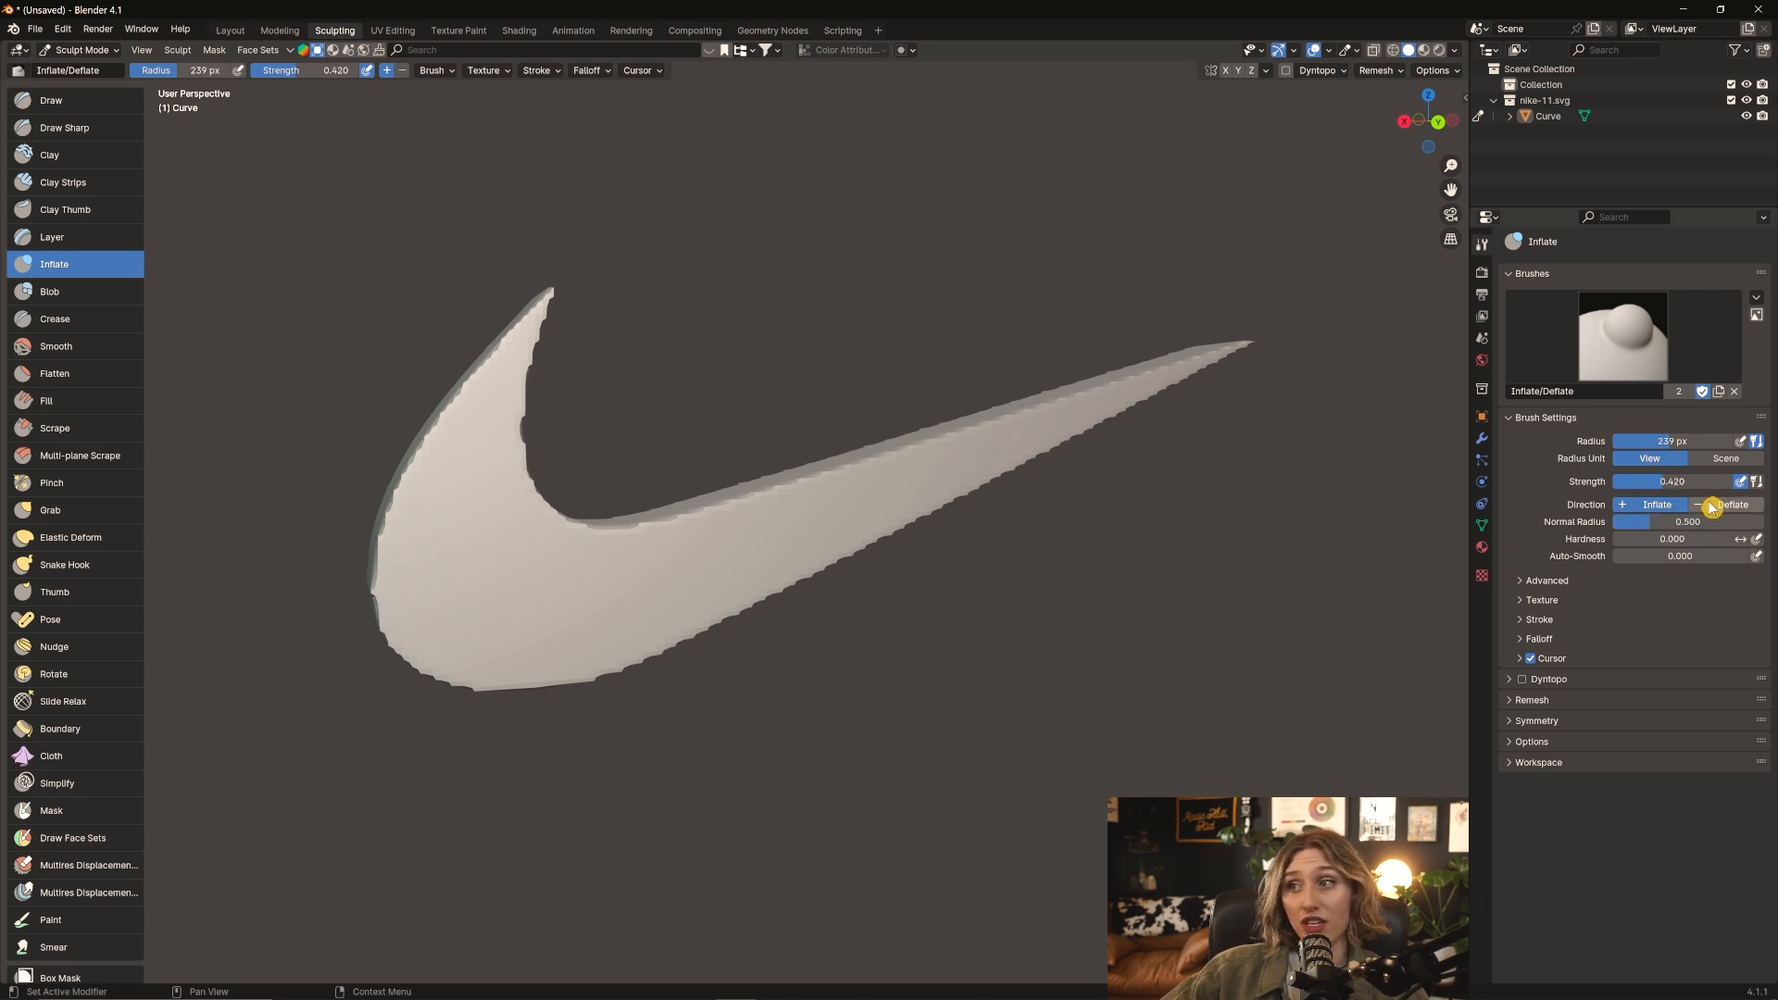
Inflate the swoosh from several sides into a puffy form, using radius 296 px, strength 0.435 and auto-smooth 0.268
left_click_drag(408, 546, 486, 395)
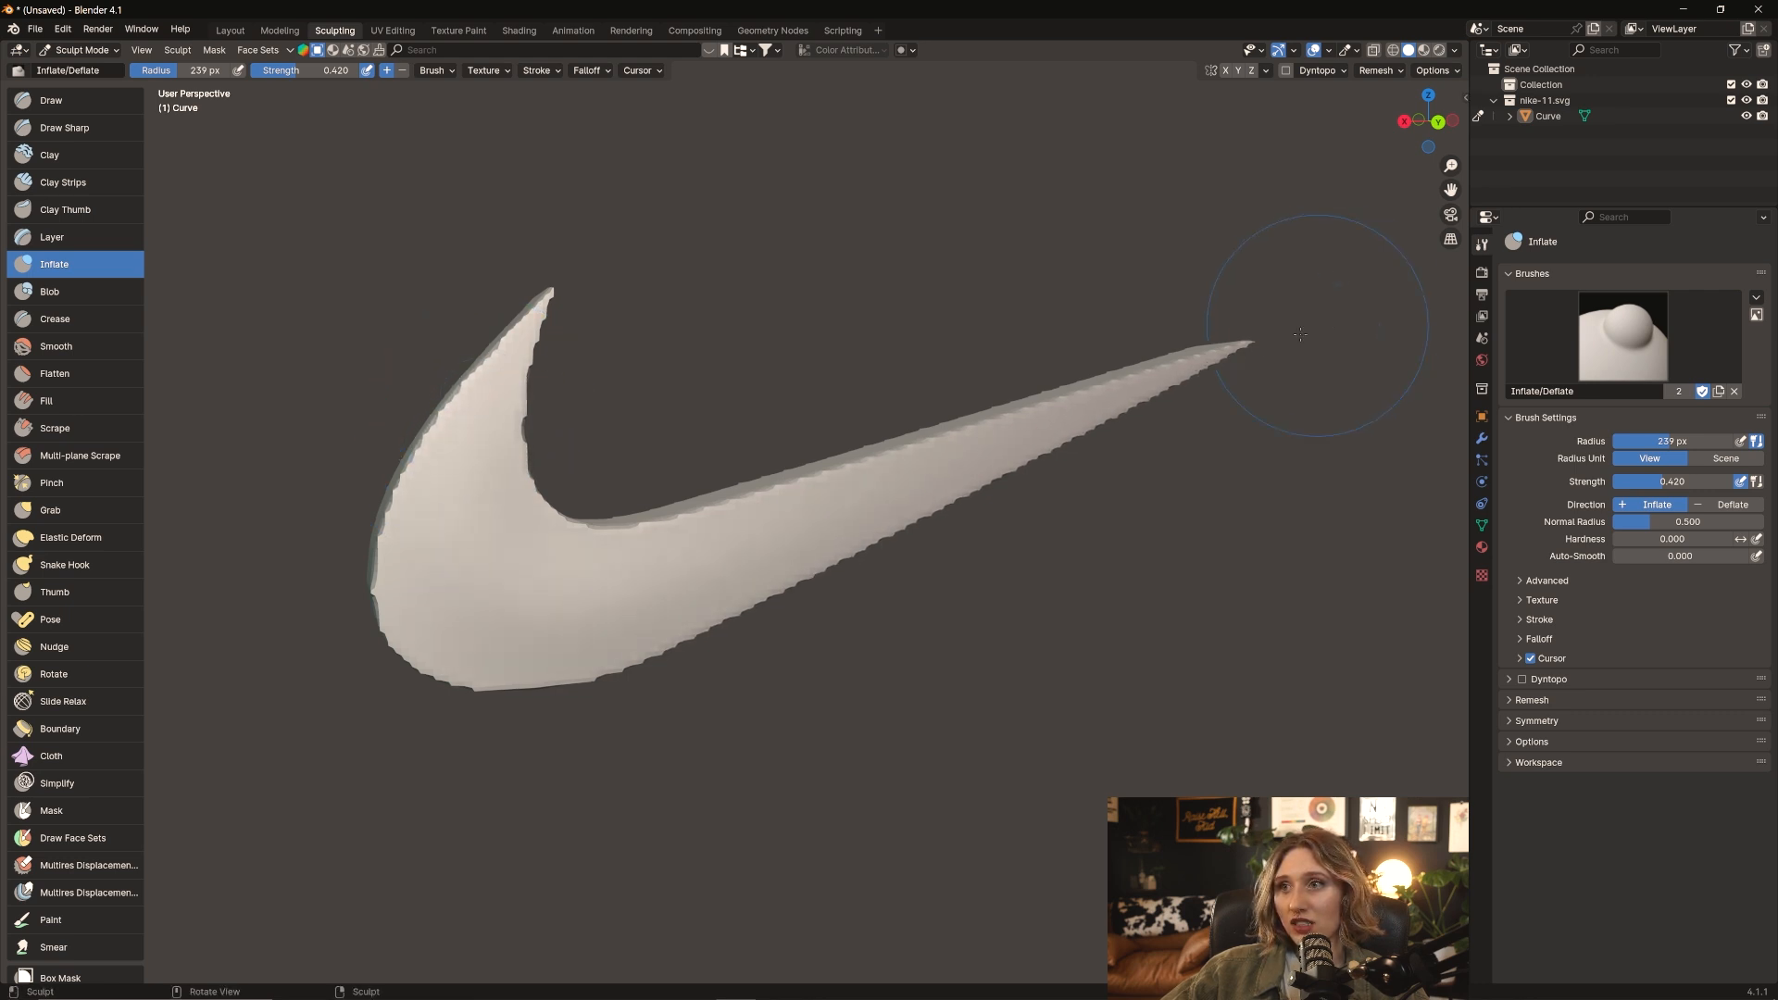
mouse_move(1300, 334)
middle_mouse_down()
mouse_move(879, 541)
mouse_move(937, 578)
middle_mouse_up()
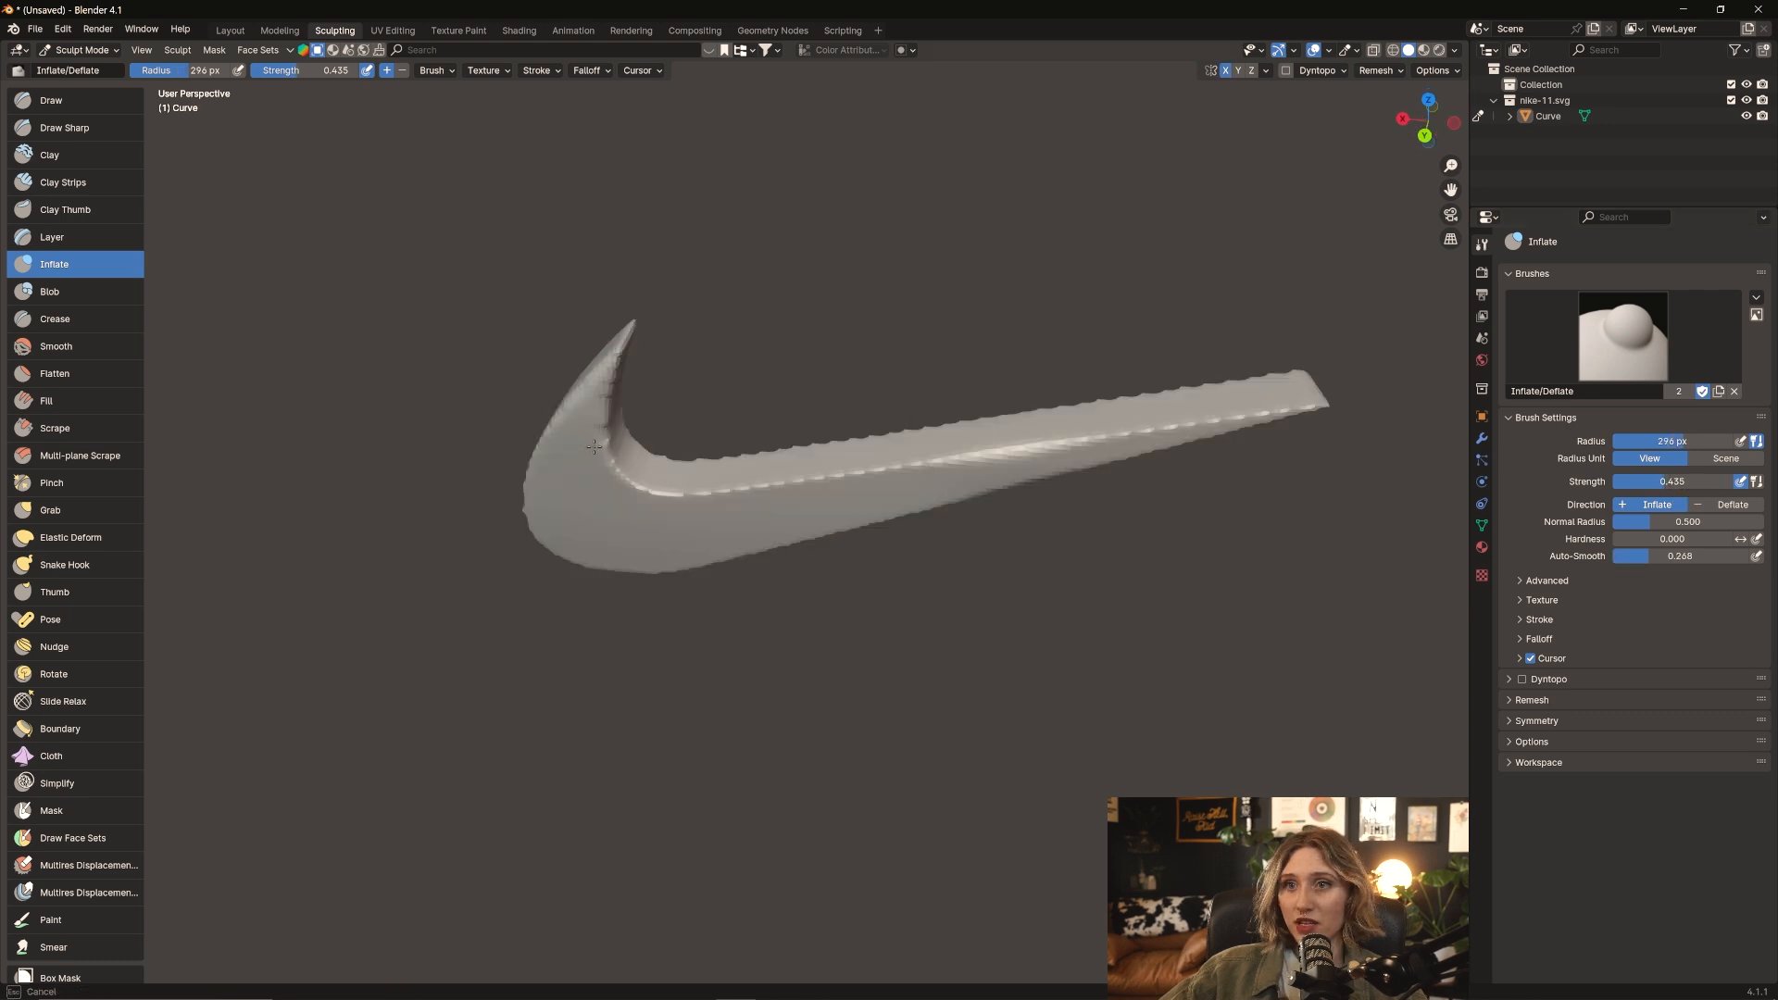
middle_click_drag(926, 484, 931, 482)
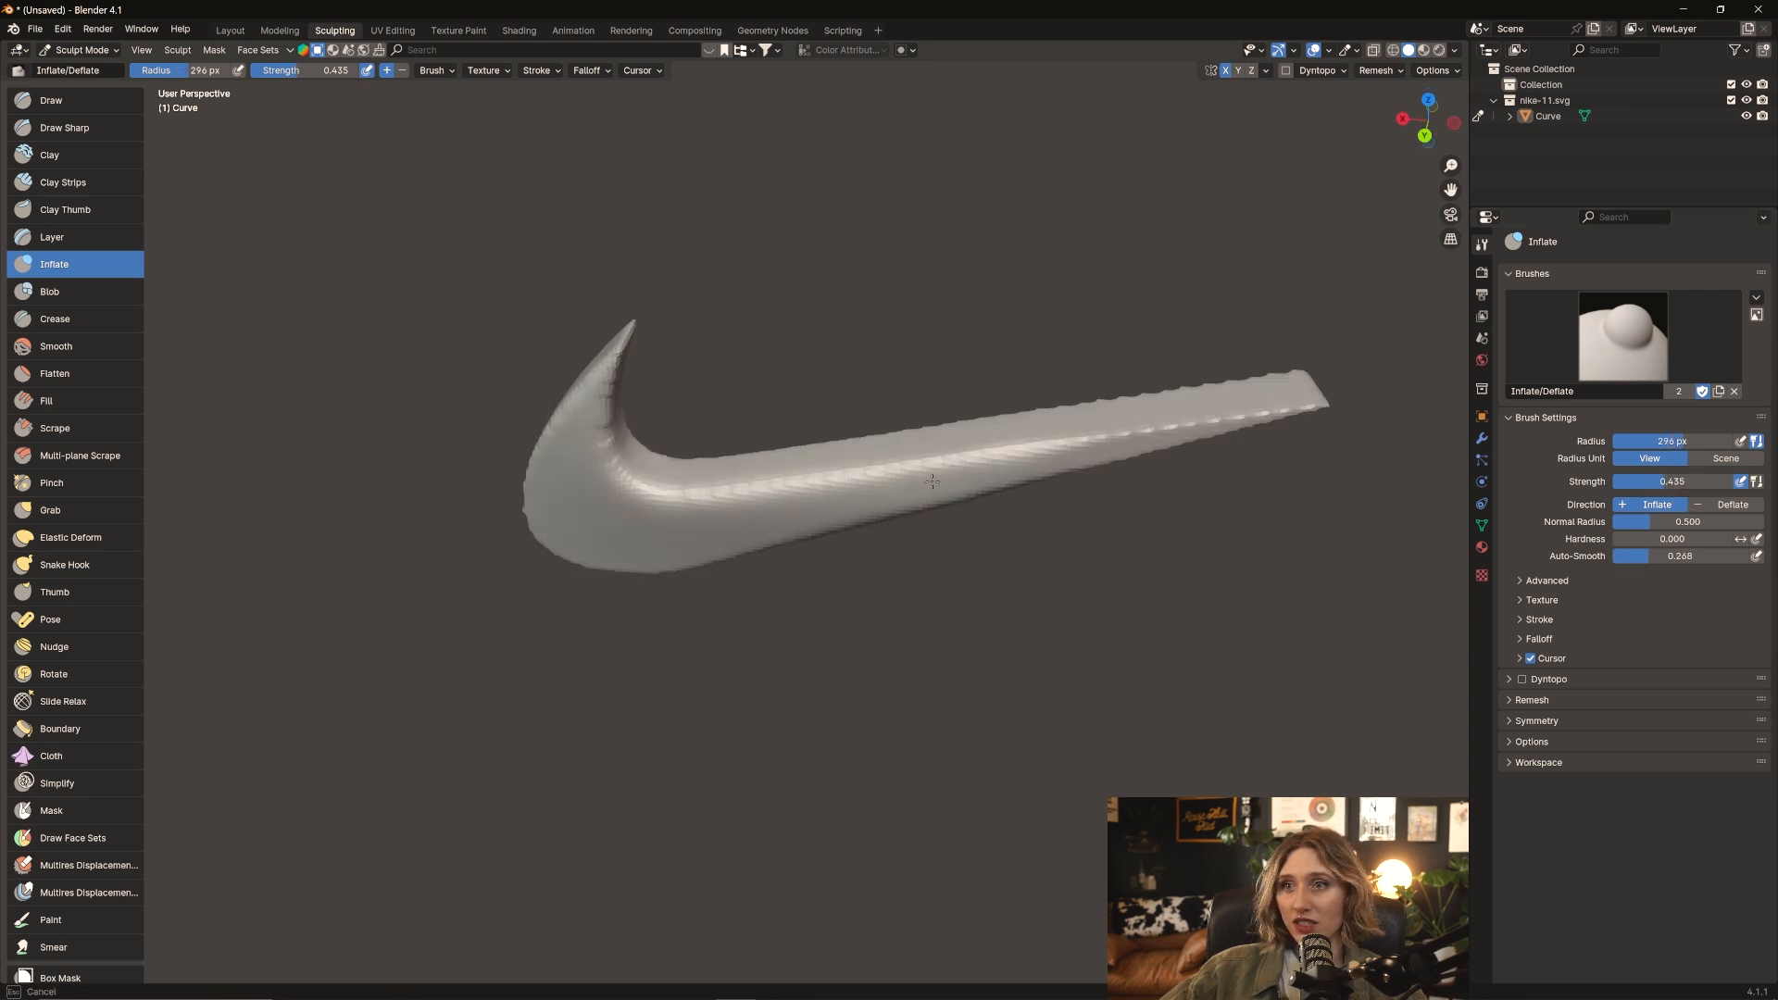
left_click_drag(932, 481, 1208, 440)
mouse_move(721, 535)
middle_mouse_down()
mouse_move(797, 580)
mouse_move(747, 504)
middle_mouse_up()
left_click_drag(564, 558, 566, 557)
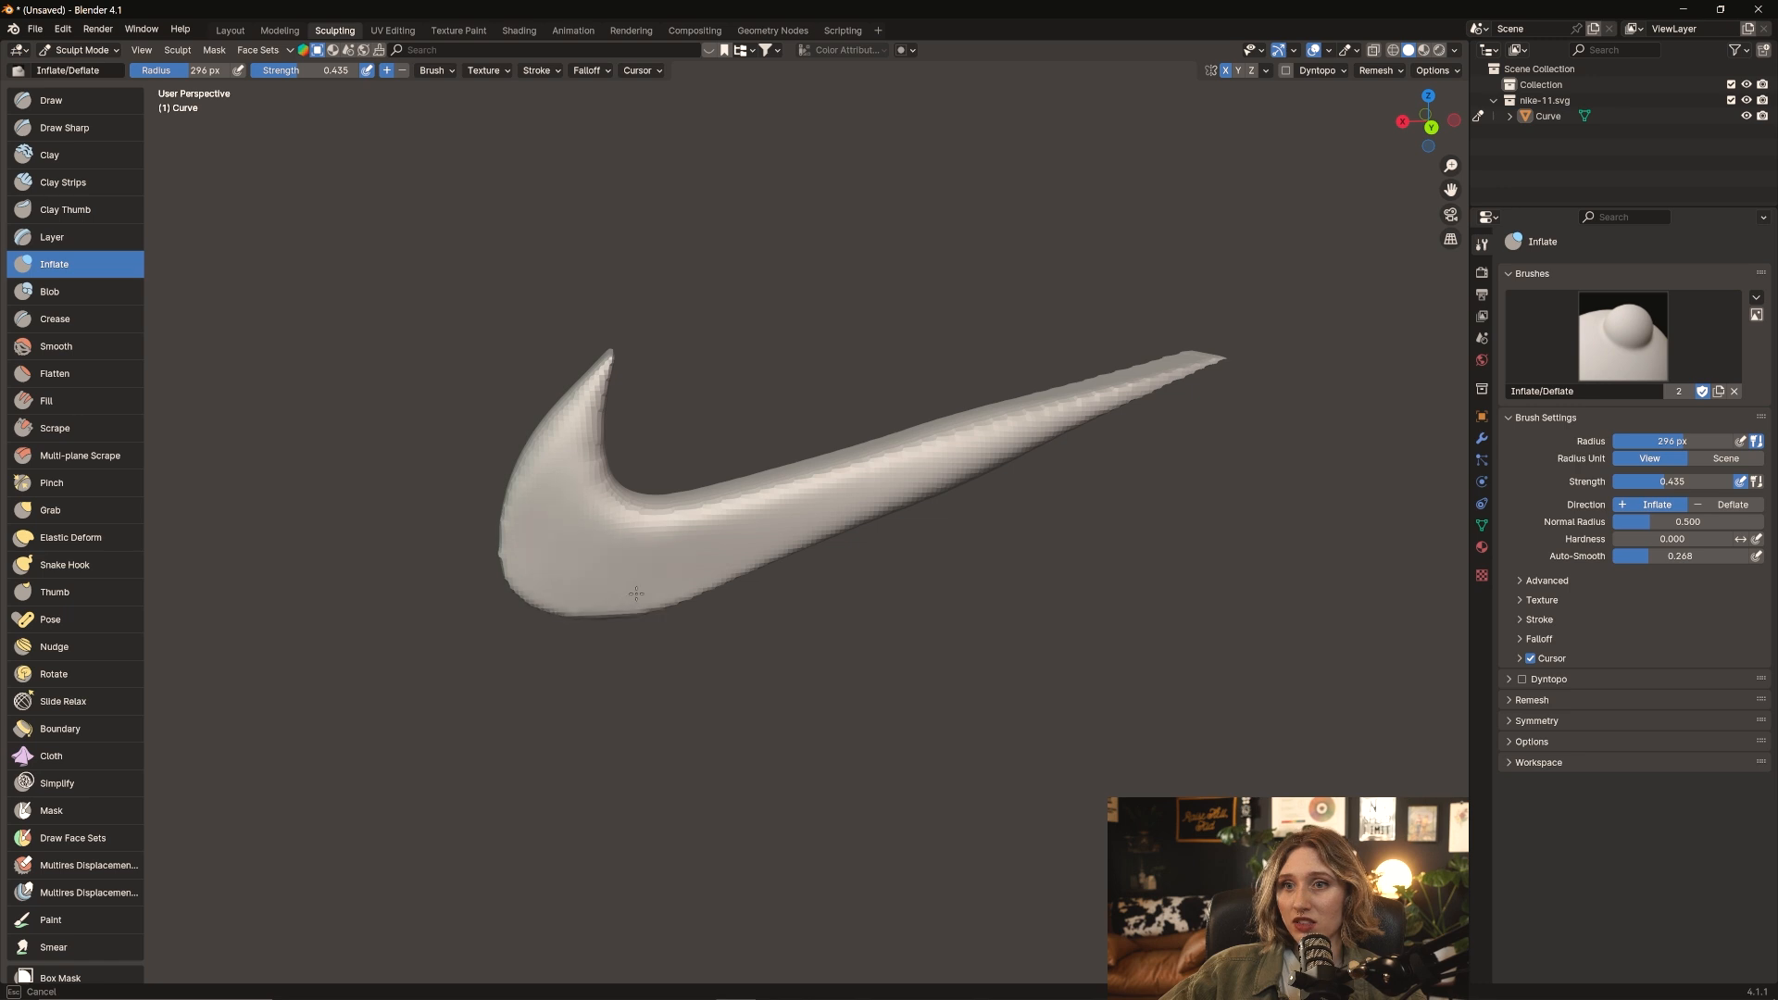
mouse_move(636, 593)
middle_mouse_down()
mouse_move(329, 441)
mouse_move(398, 408)
mouse_move(525, 417)
middle_mouse_up()
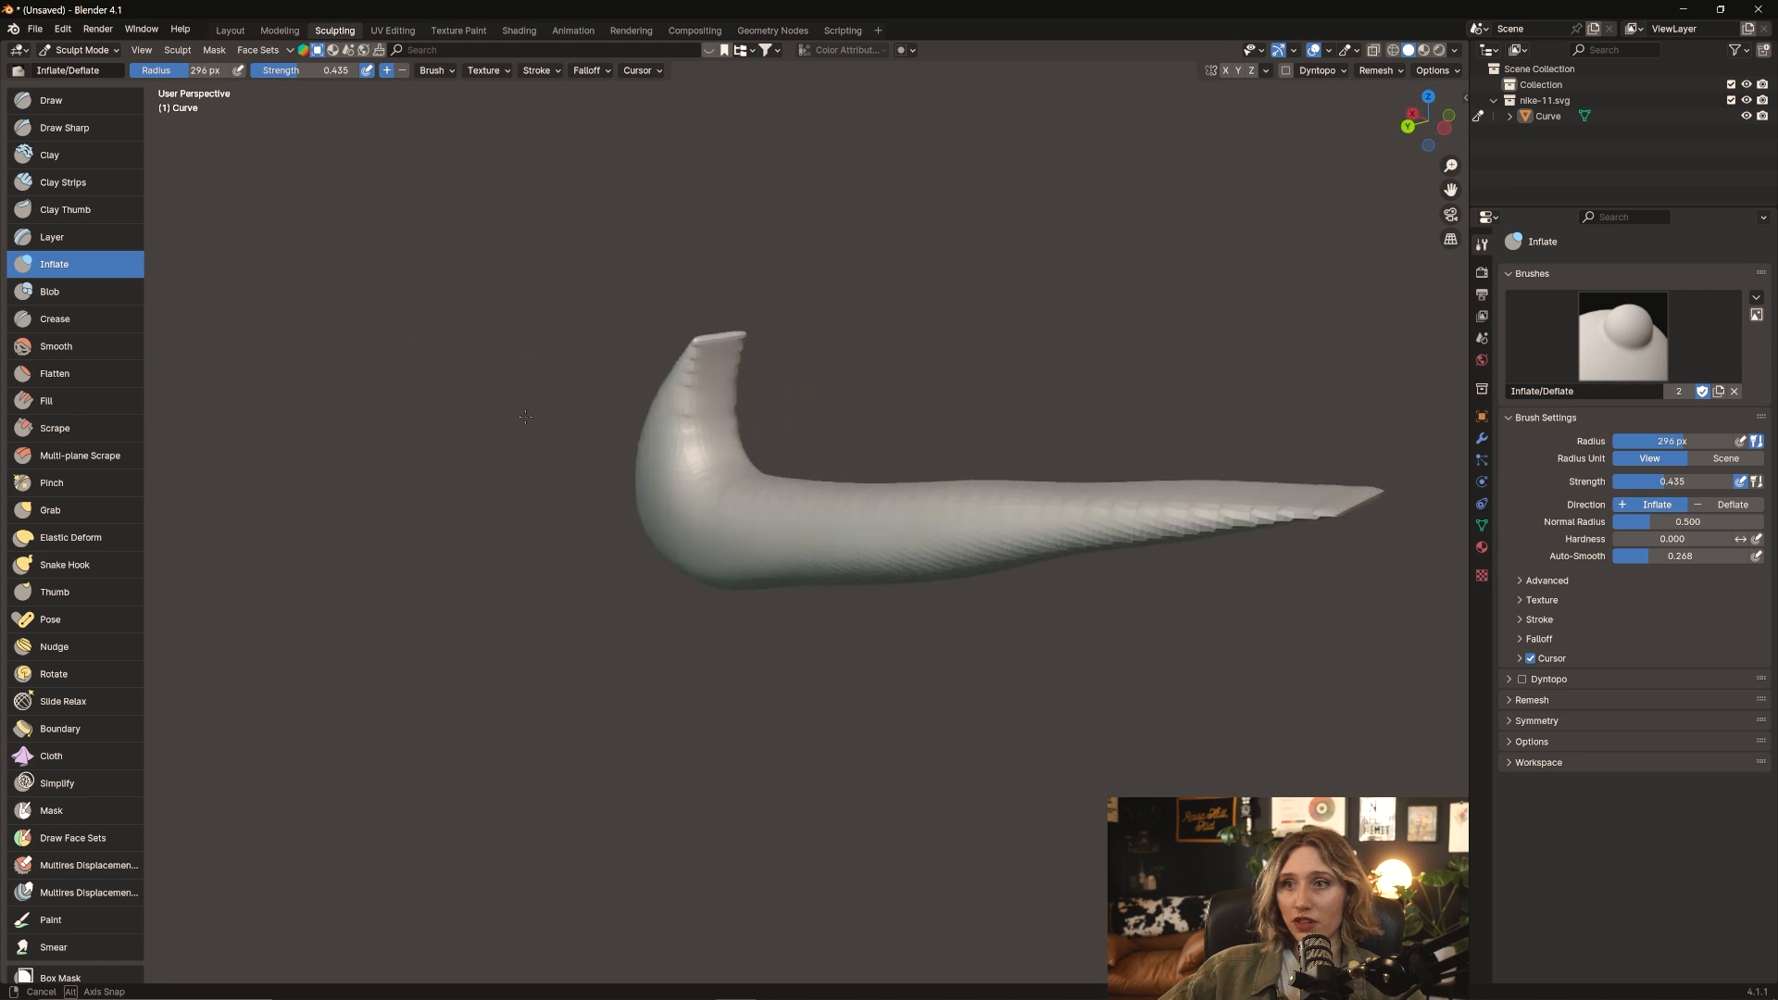
middle_click_drag(1297, 516, 1041, 452)
Sculpt subtle folds around the swoosh's rounded end and inner bend with the Cloth brush at 296 px and strength 0.205
left_click(51, 755)
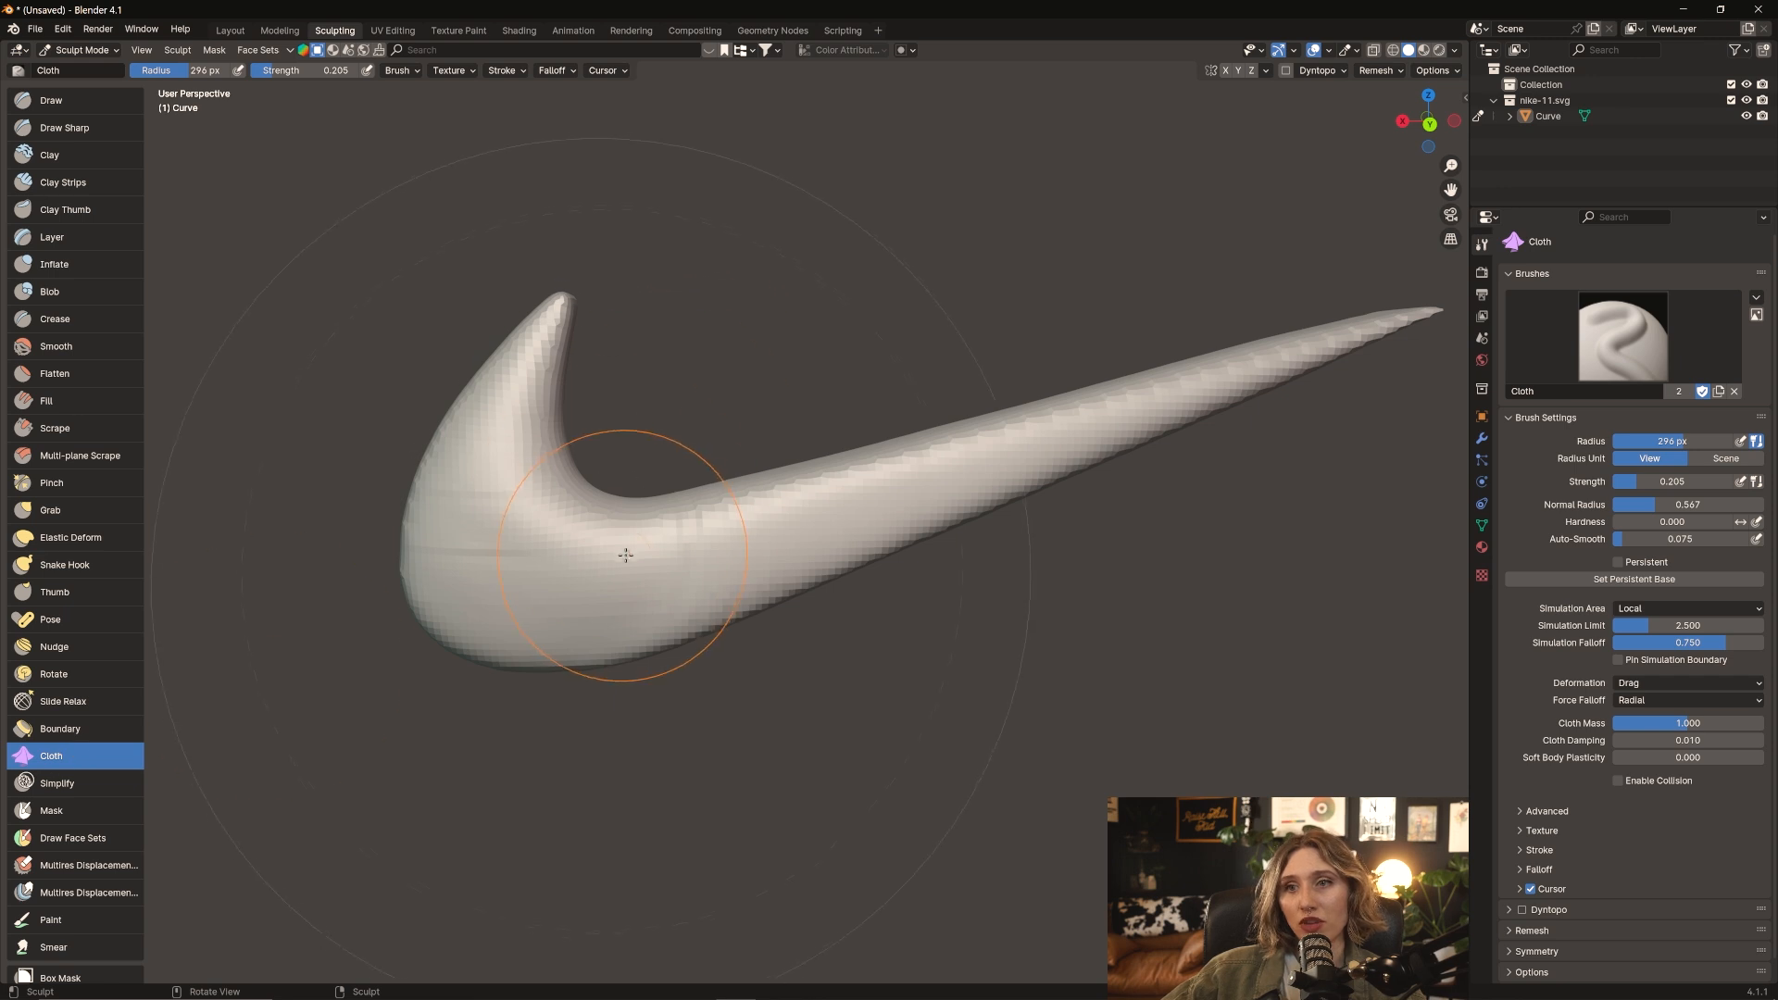
middle_click_drag(622, 554, 650, 558)
left_click_drag(650, 554, 602, 561)
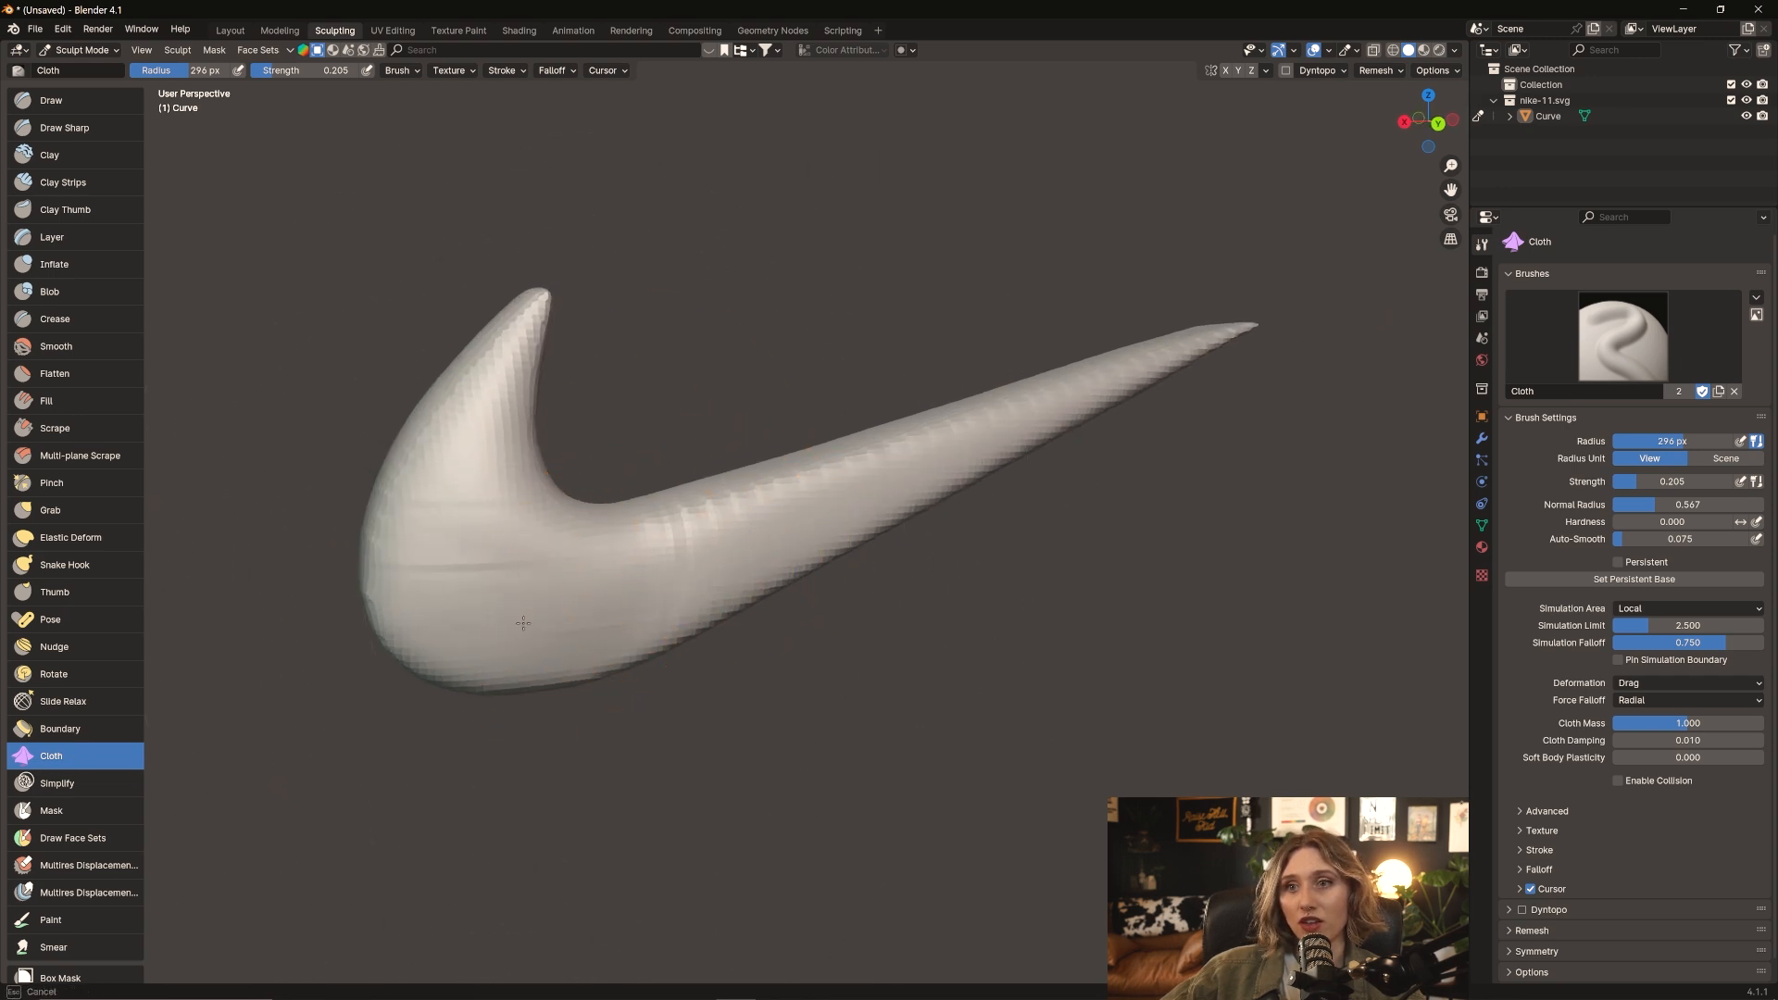
left_click_drag(445, 583, 412, 593)
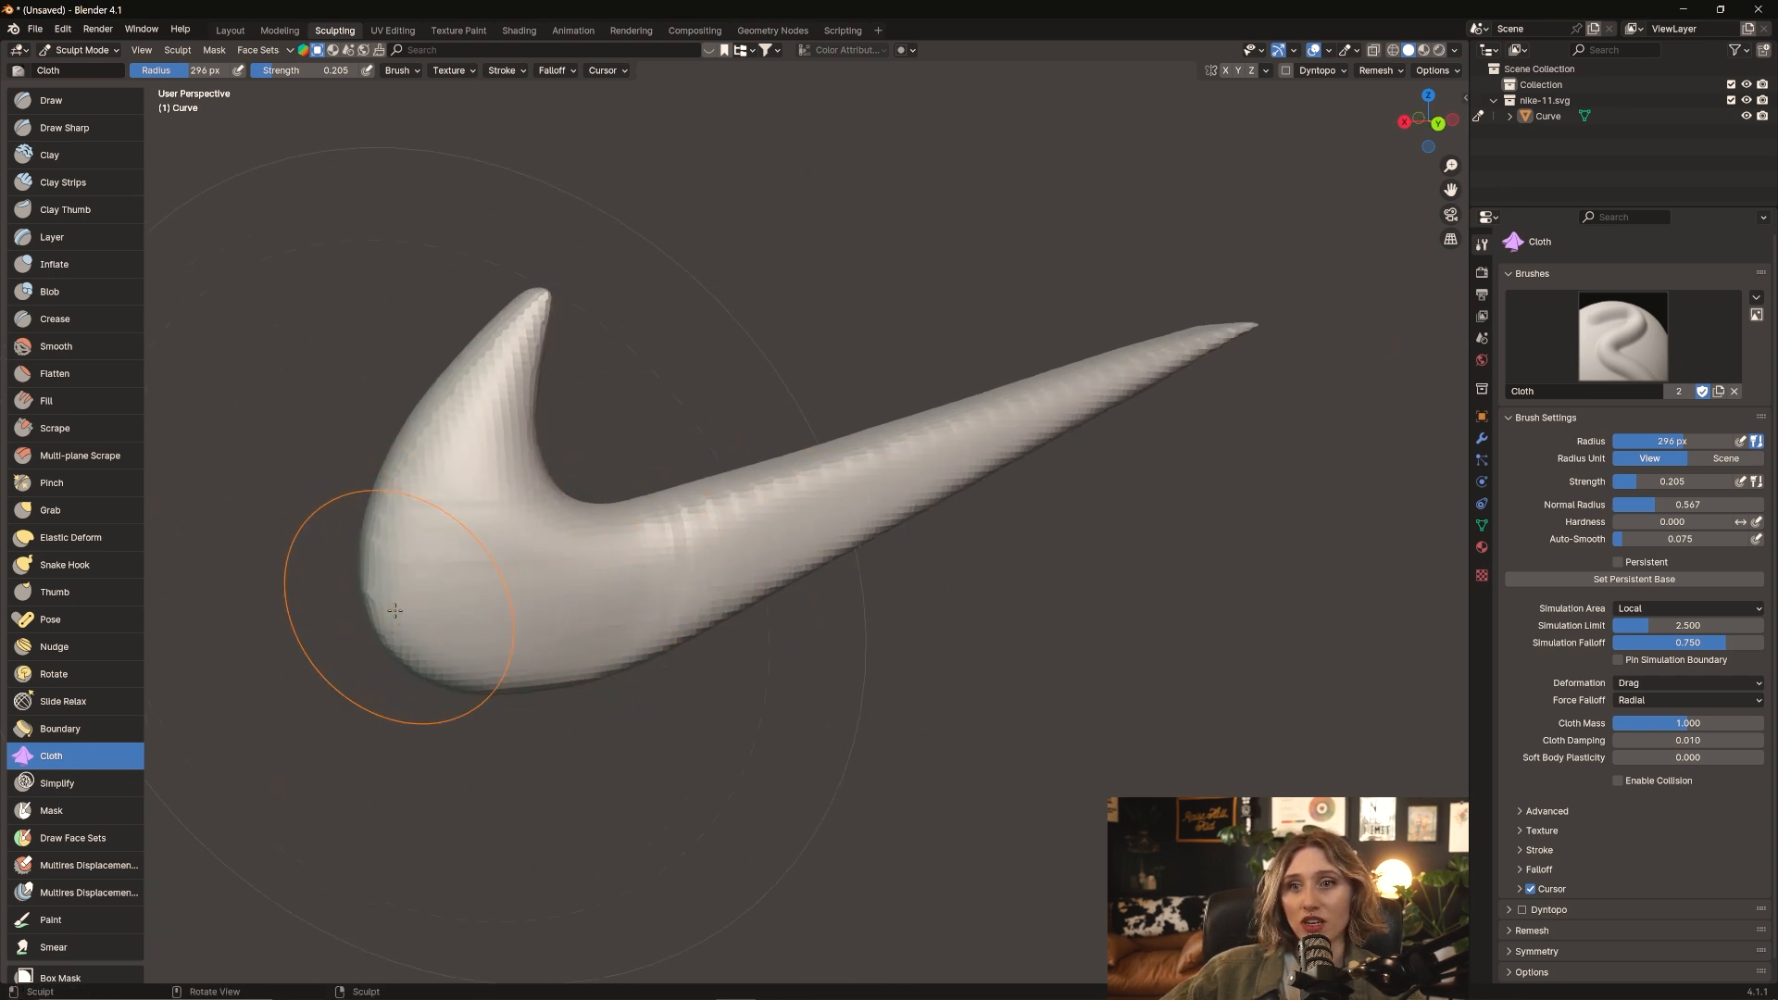
mouse_move(392, 606)
middle_mouse_down()
mouse_move(582, 616)
mouse_move(953, 682)
middle_mouse_up()
left_click_drag(851, 621, 850, 620)
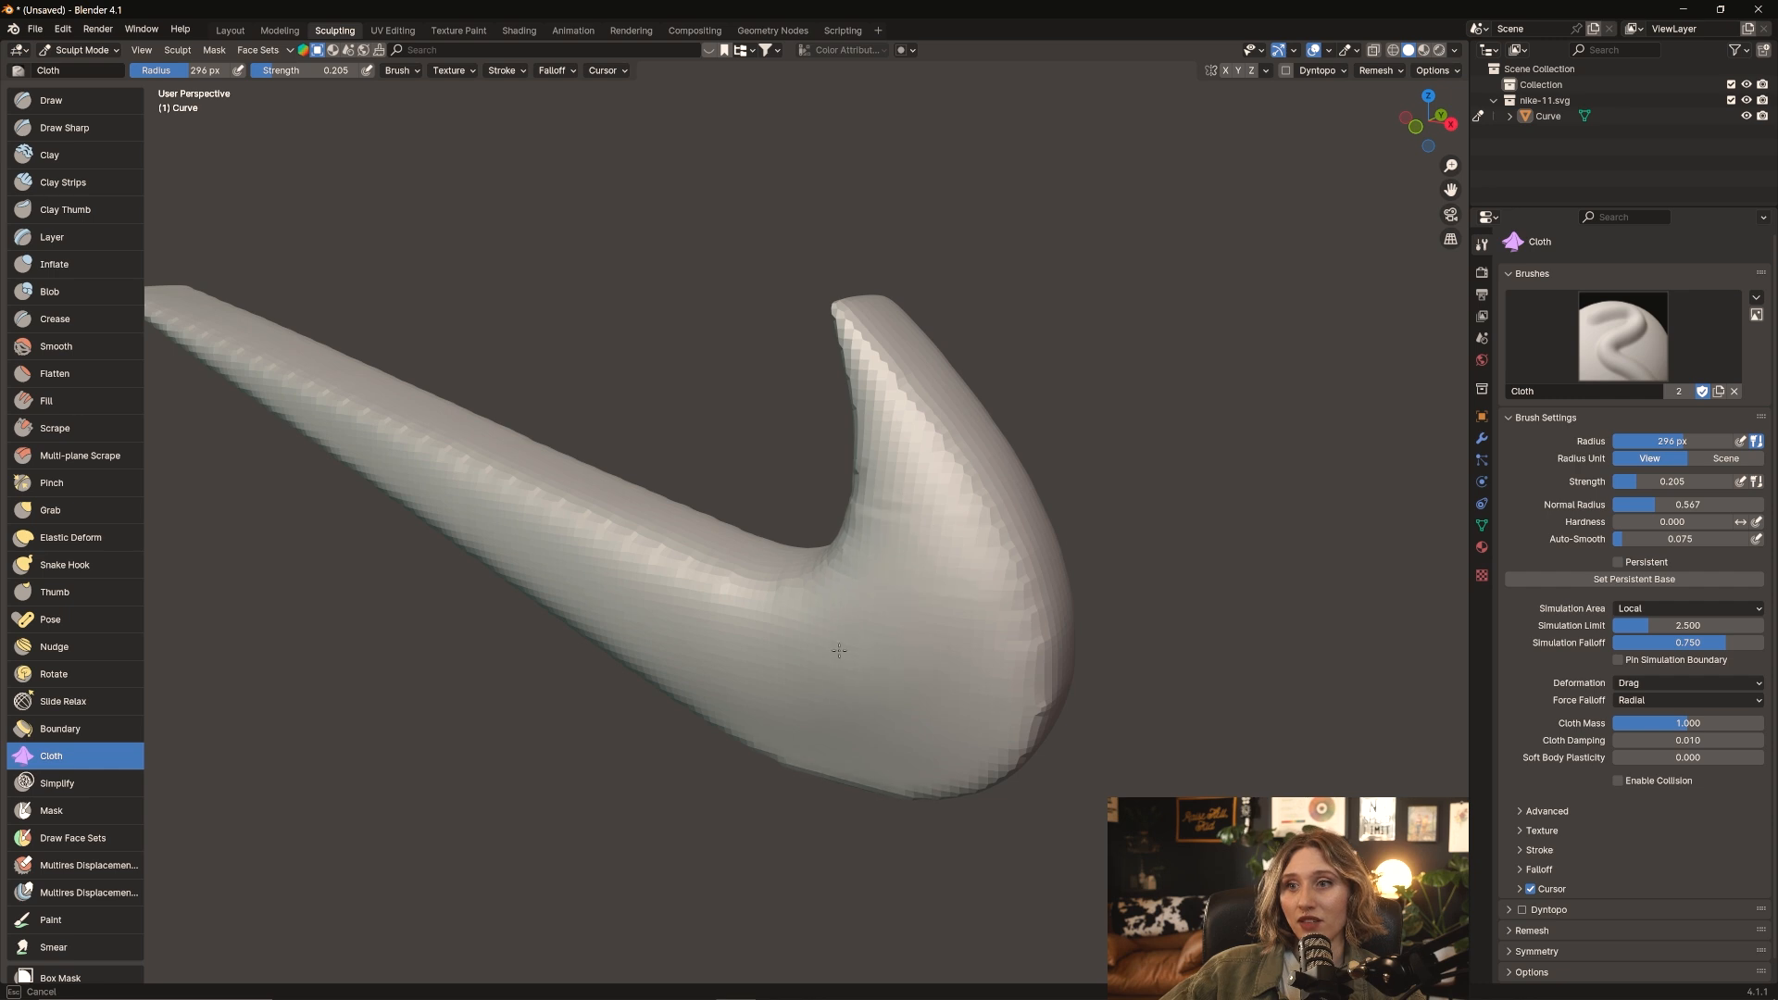
mouse_move(866, 629)
middle_mouse_down()
mouse_move(704, 601)
mouse_move(830, 572)
mouse_move(713, 556)
middle_mouse_up()
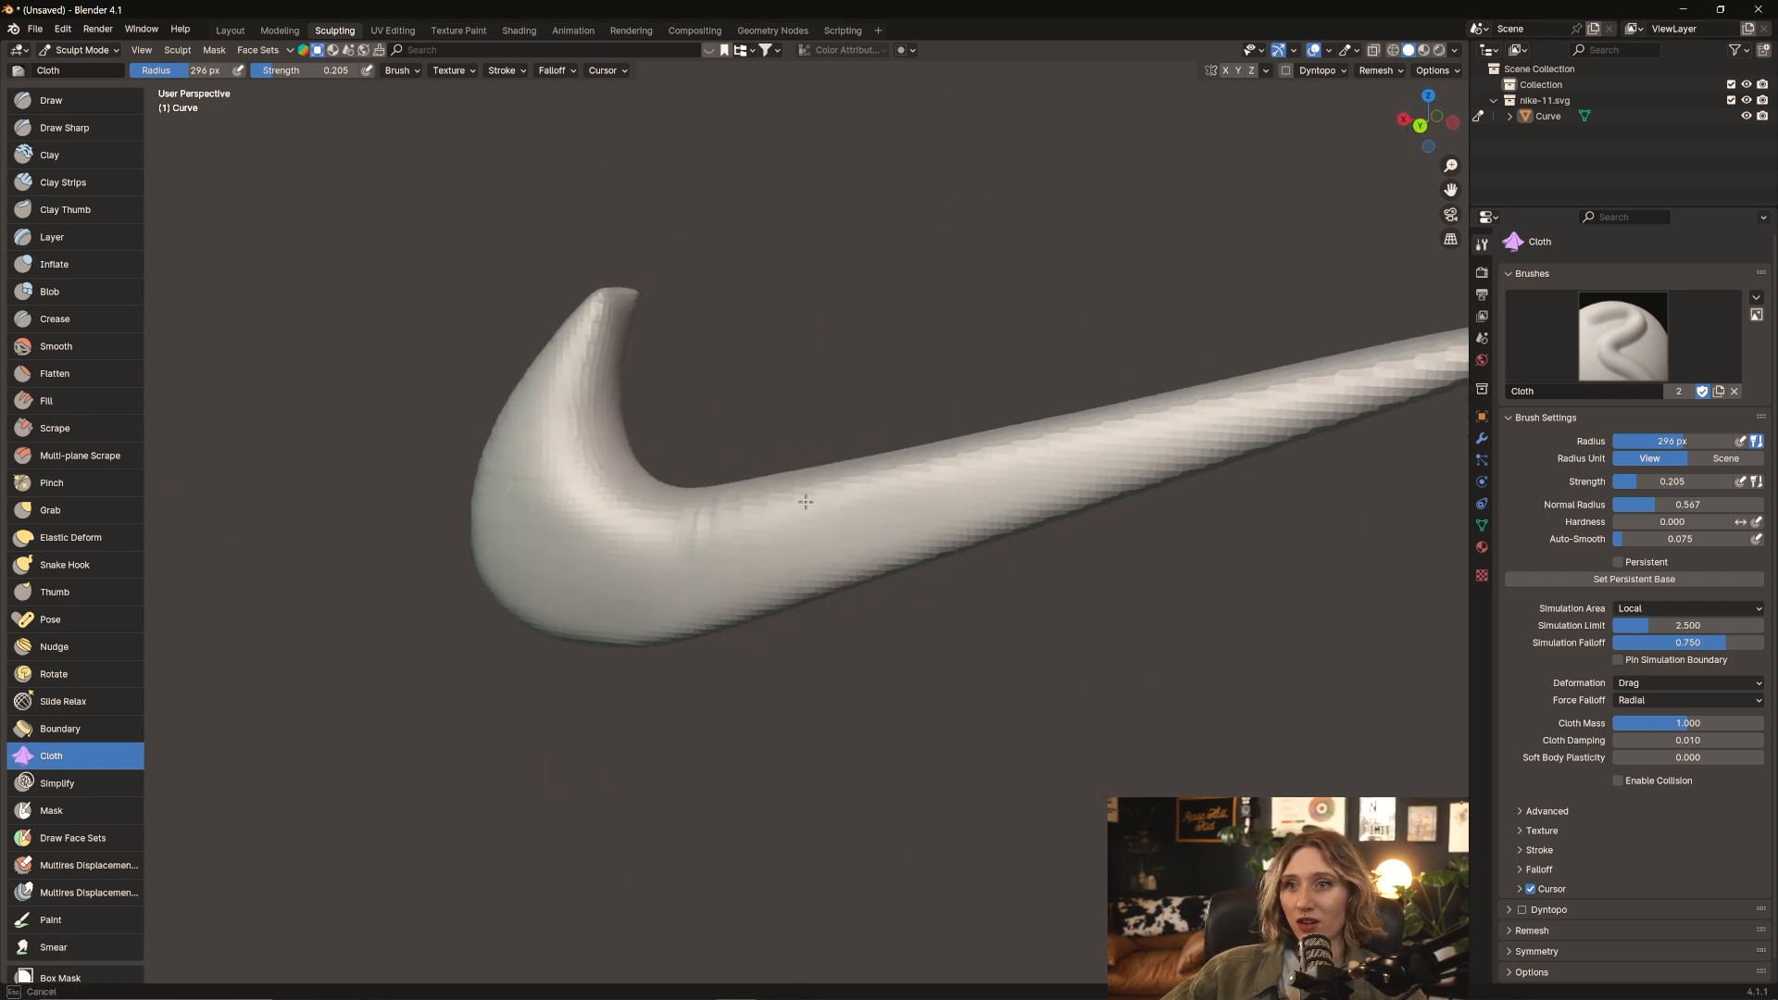
mouse_move(982, 479)
middle_mouse_down()
mouse_move(714, 592)
mouse_move(595, 532)
middle_mouse_up()
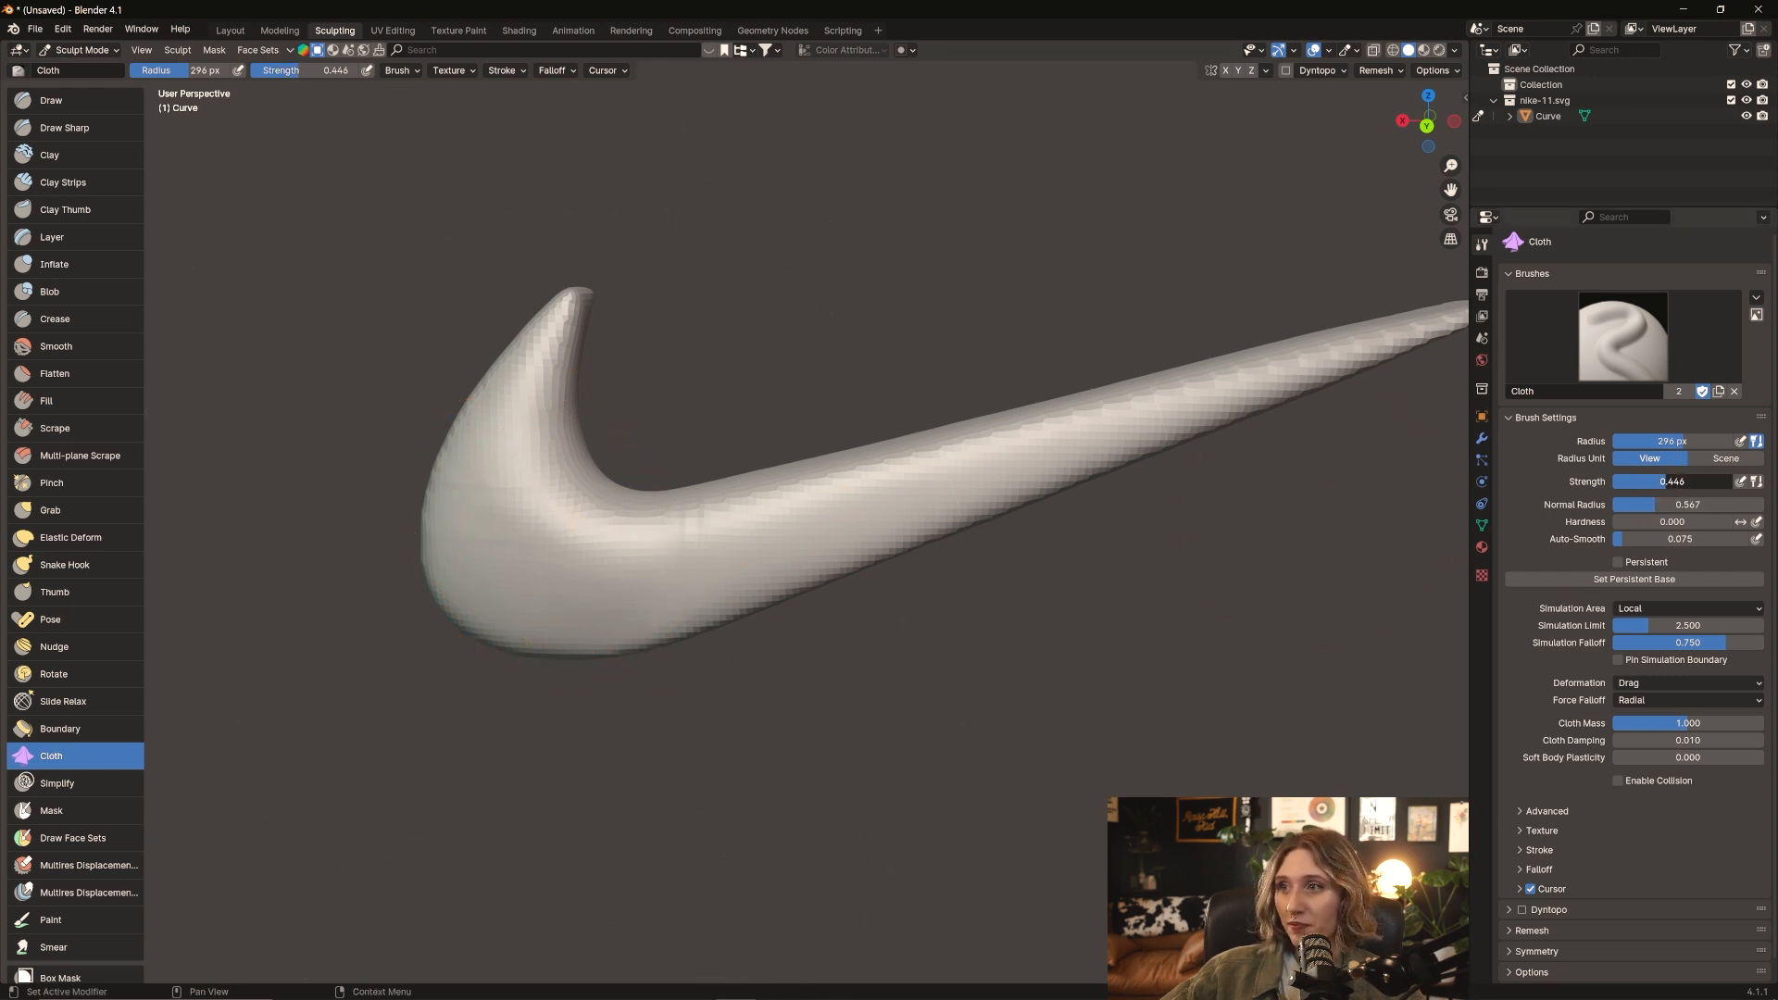
Sculpt stronger fabric wrinkles along the swoosh with Cloth brush strength 0.473 and the radius reduced to 218 px, then 159 px
left_click_drag(1666, 483, 1668, 483)
left_click_drag(1683, 445, 1667, 446)
left_click_drag(529, 414, 556, 435)
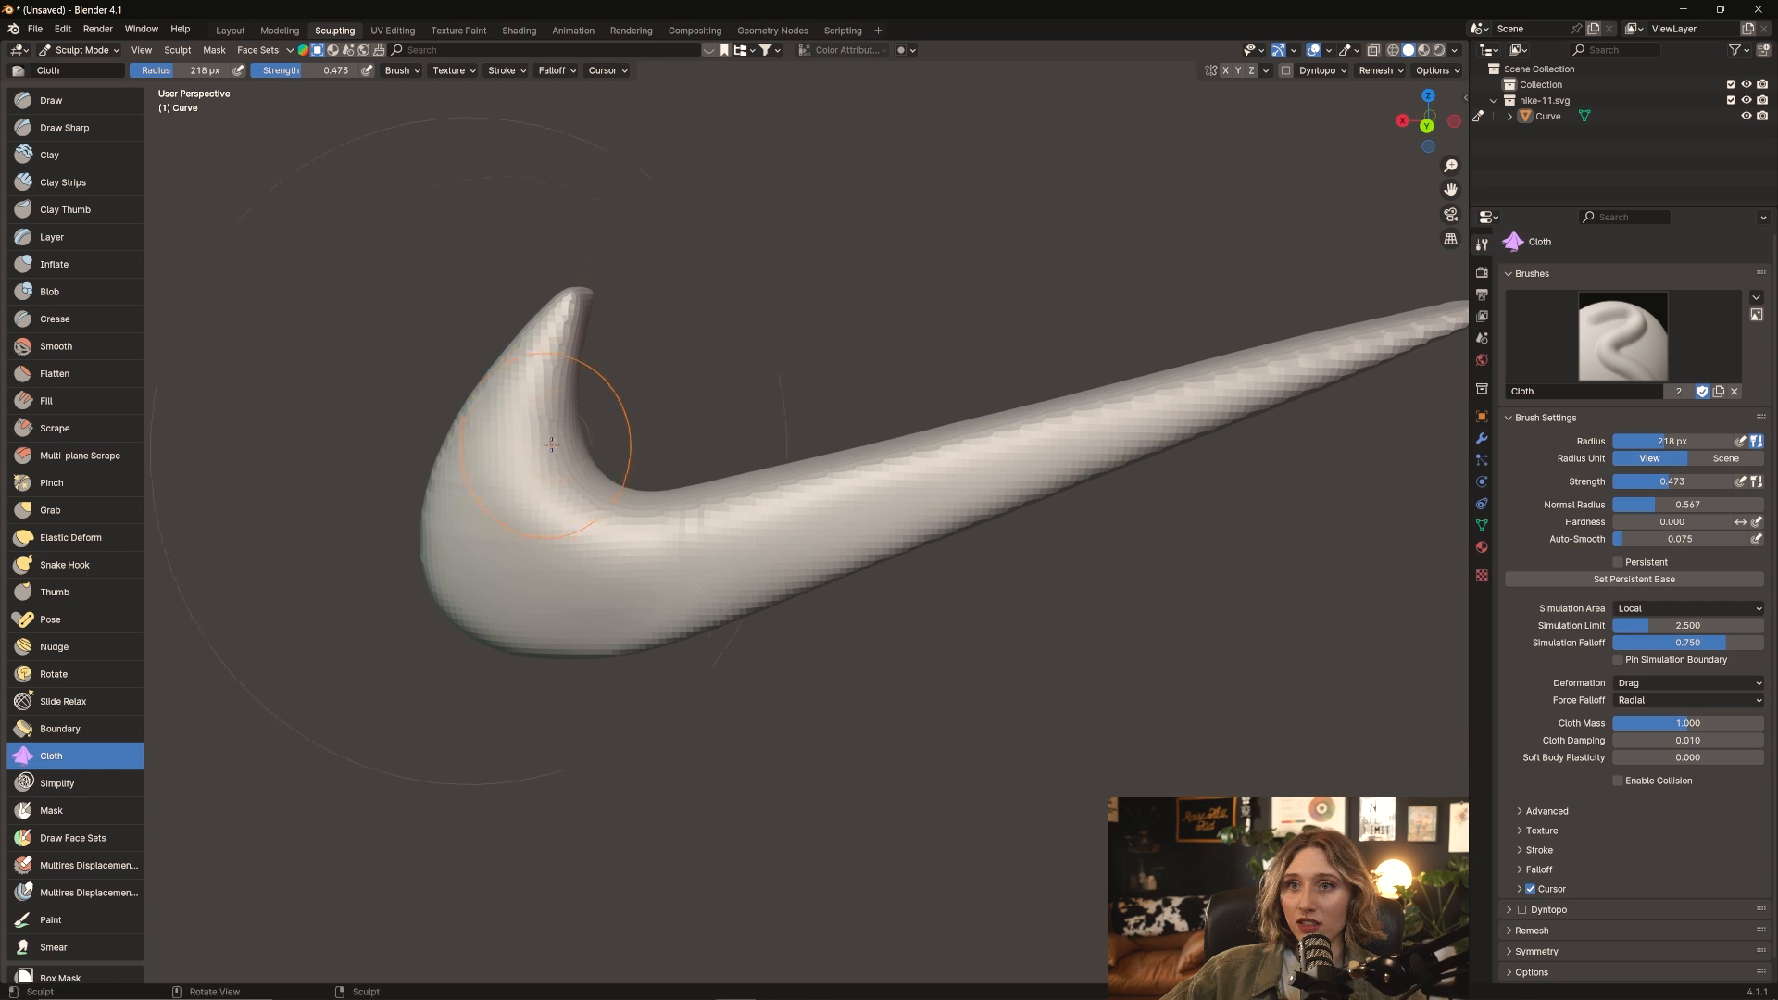
scroll(537, 482, "up", 3)
scroll(907, 531, "down", 4)
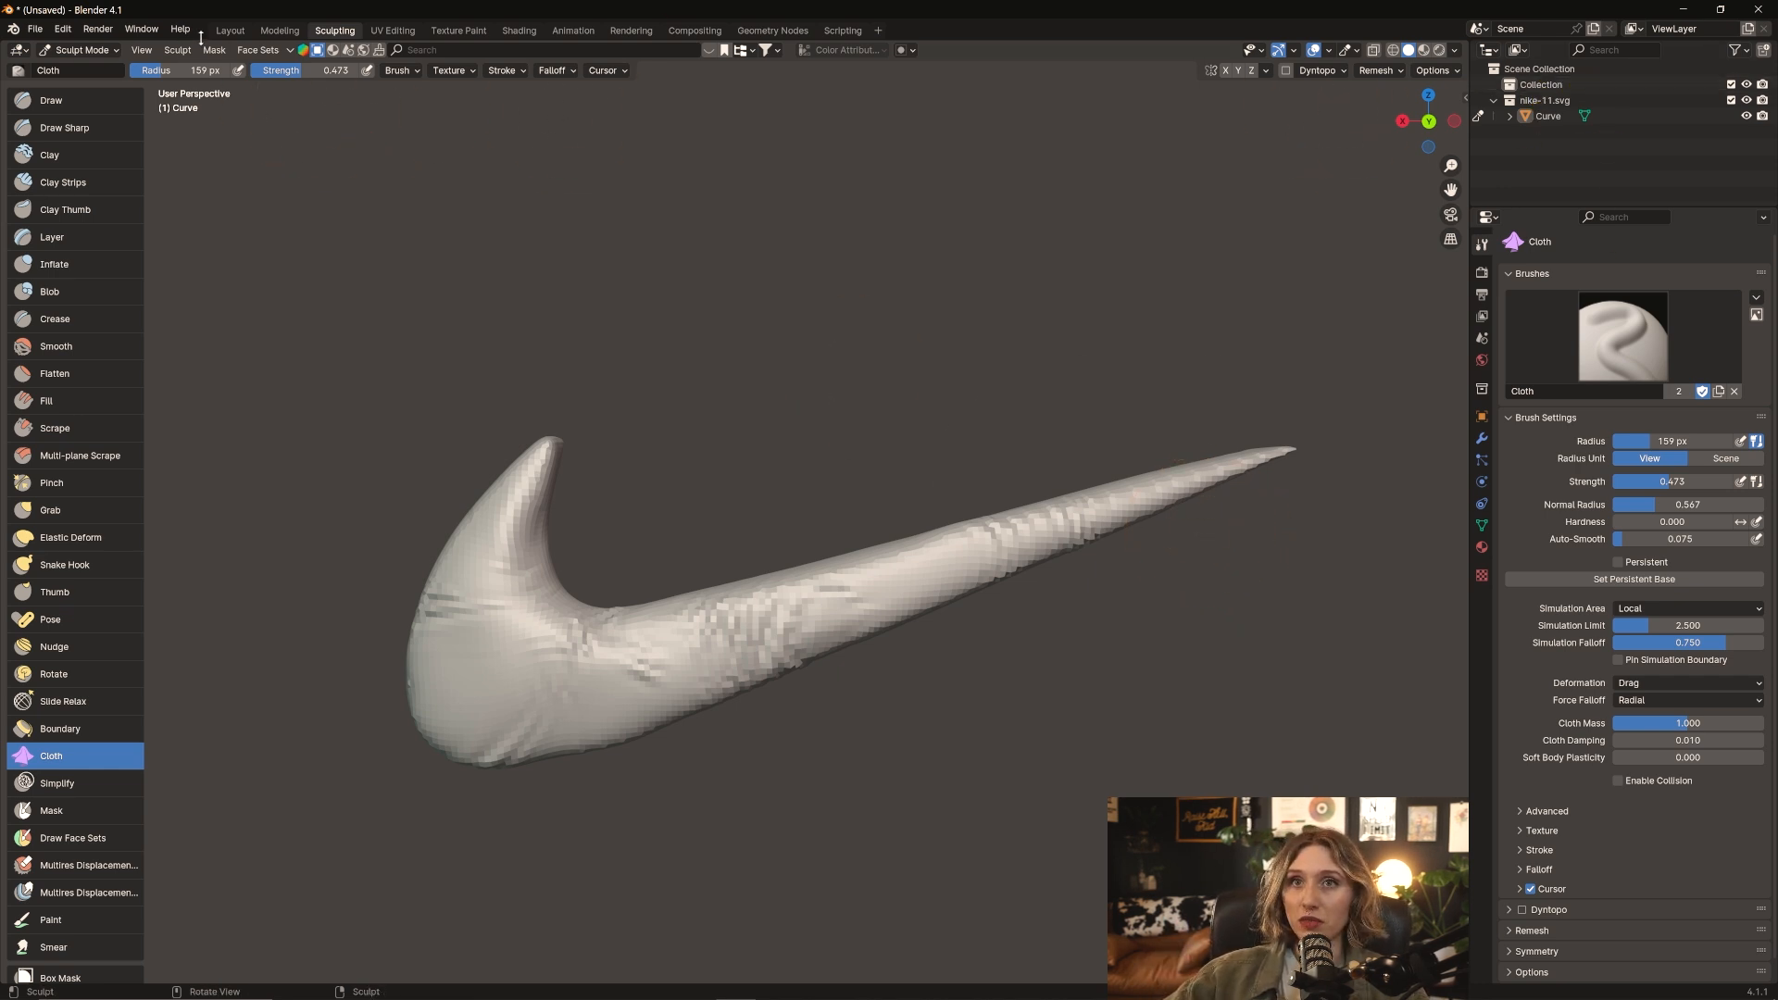
Return to the Layout workspace and add a Subdivision Surface modifier to the swoosh
left_click(233, 34)
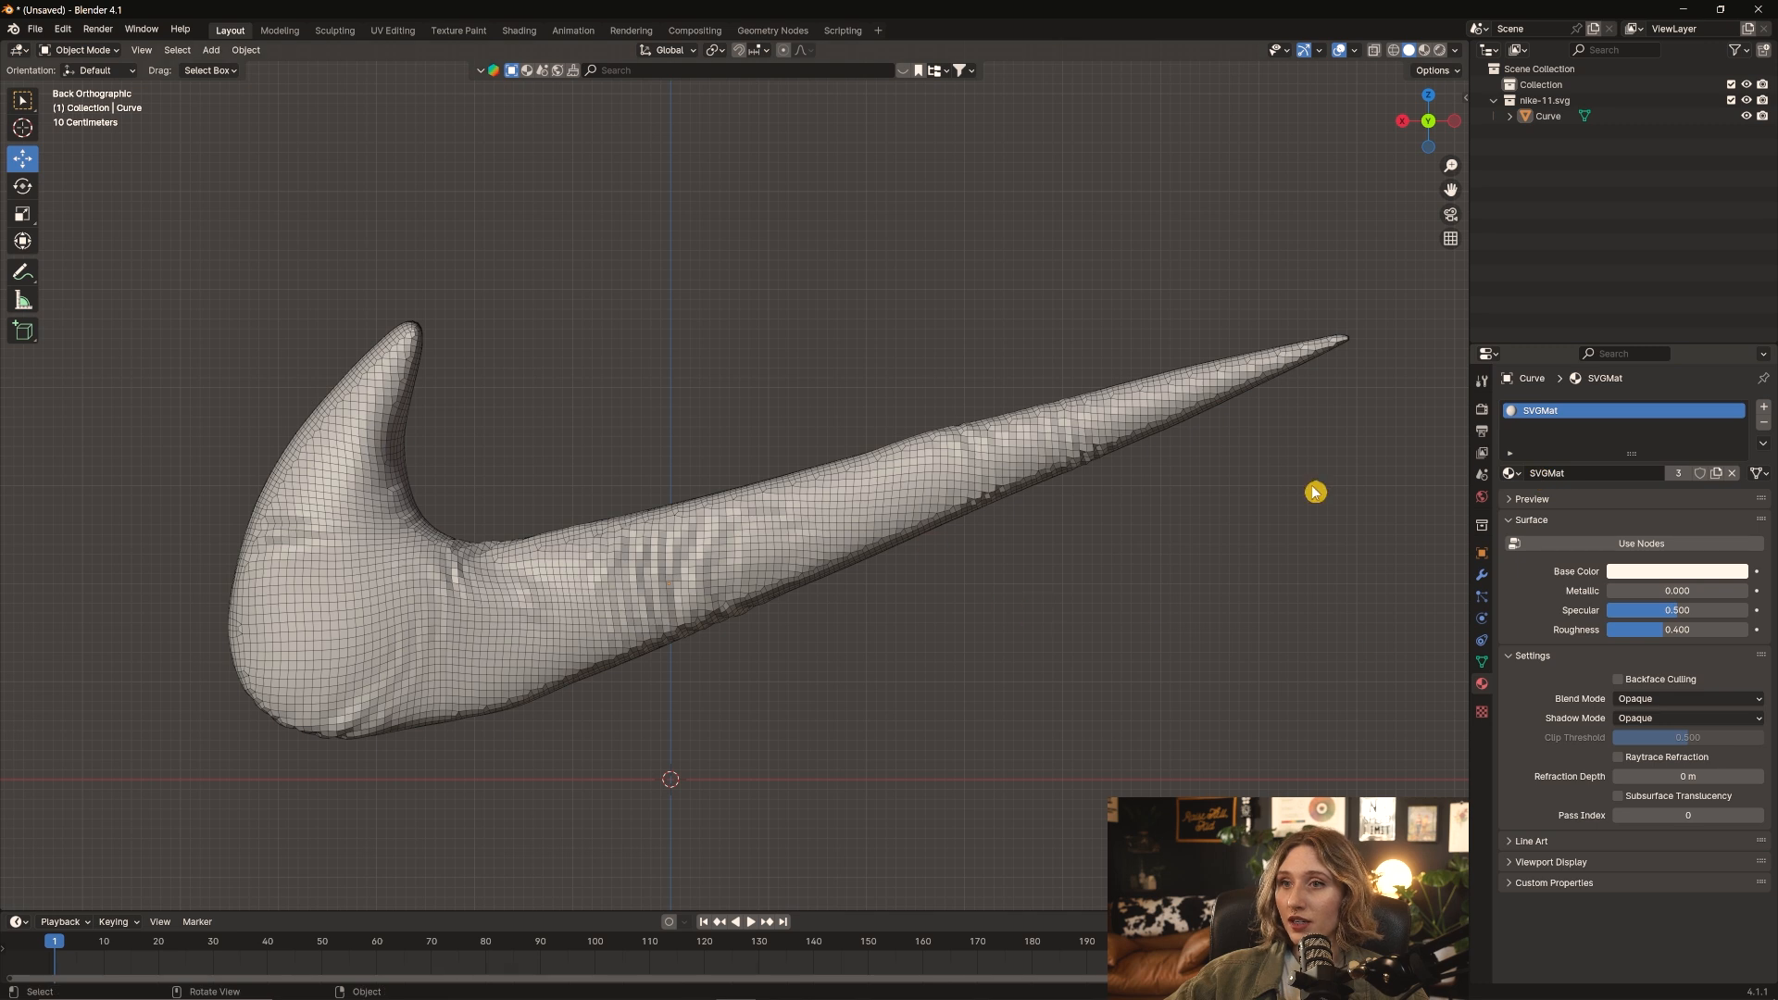
left_click(1546, 124)
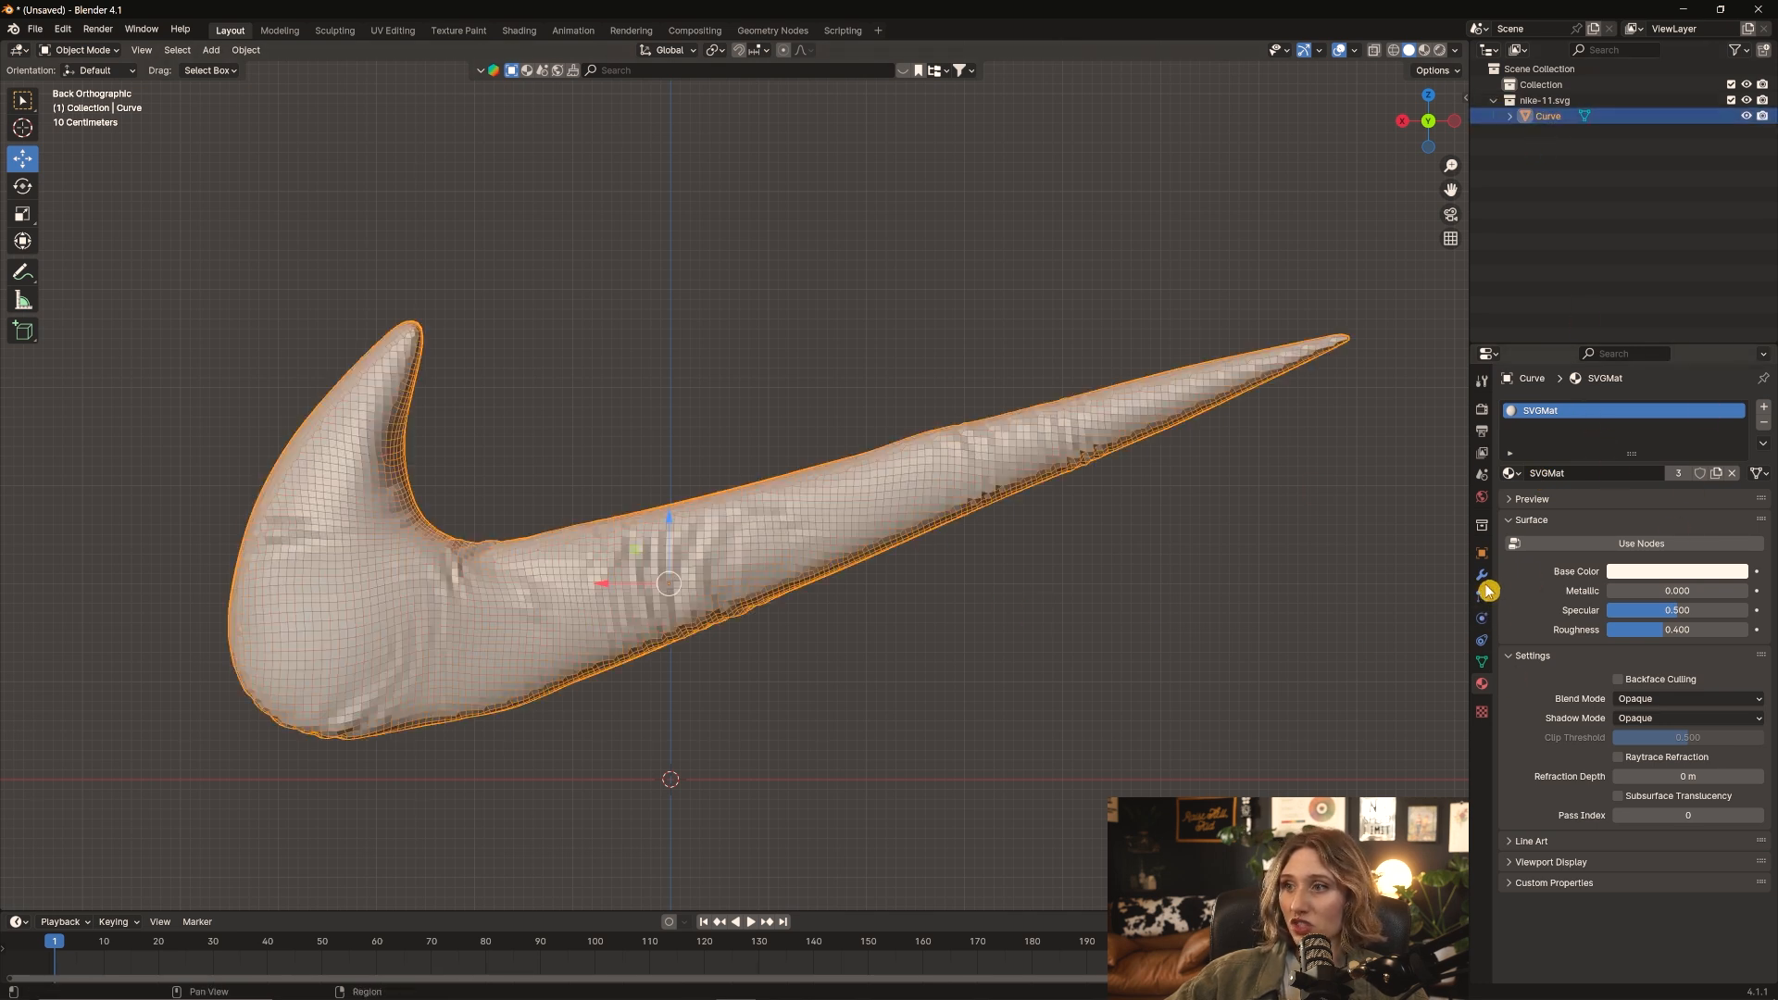
left_click(1482, 577)
left_click(1638, 406)
mouse_move(1563, 408)
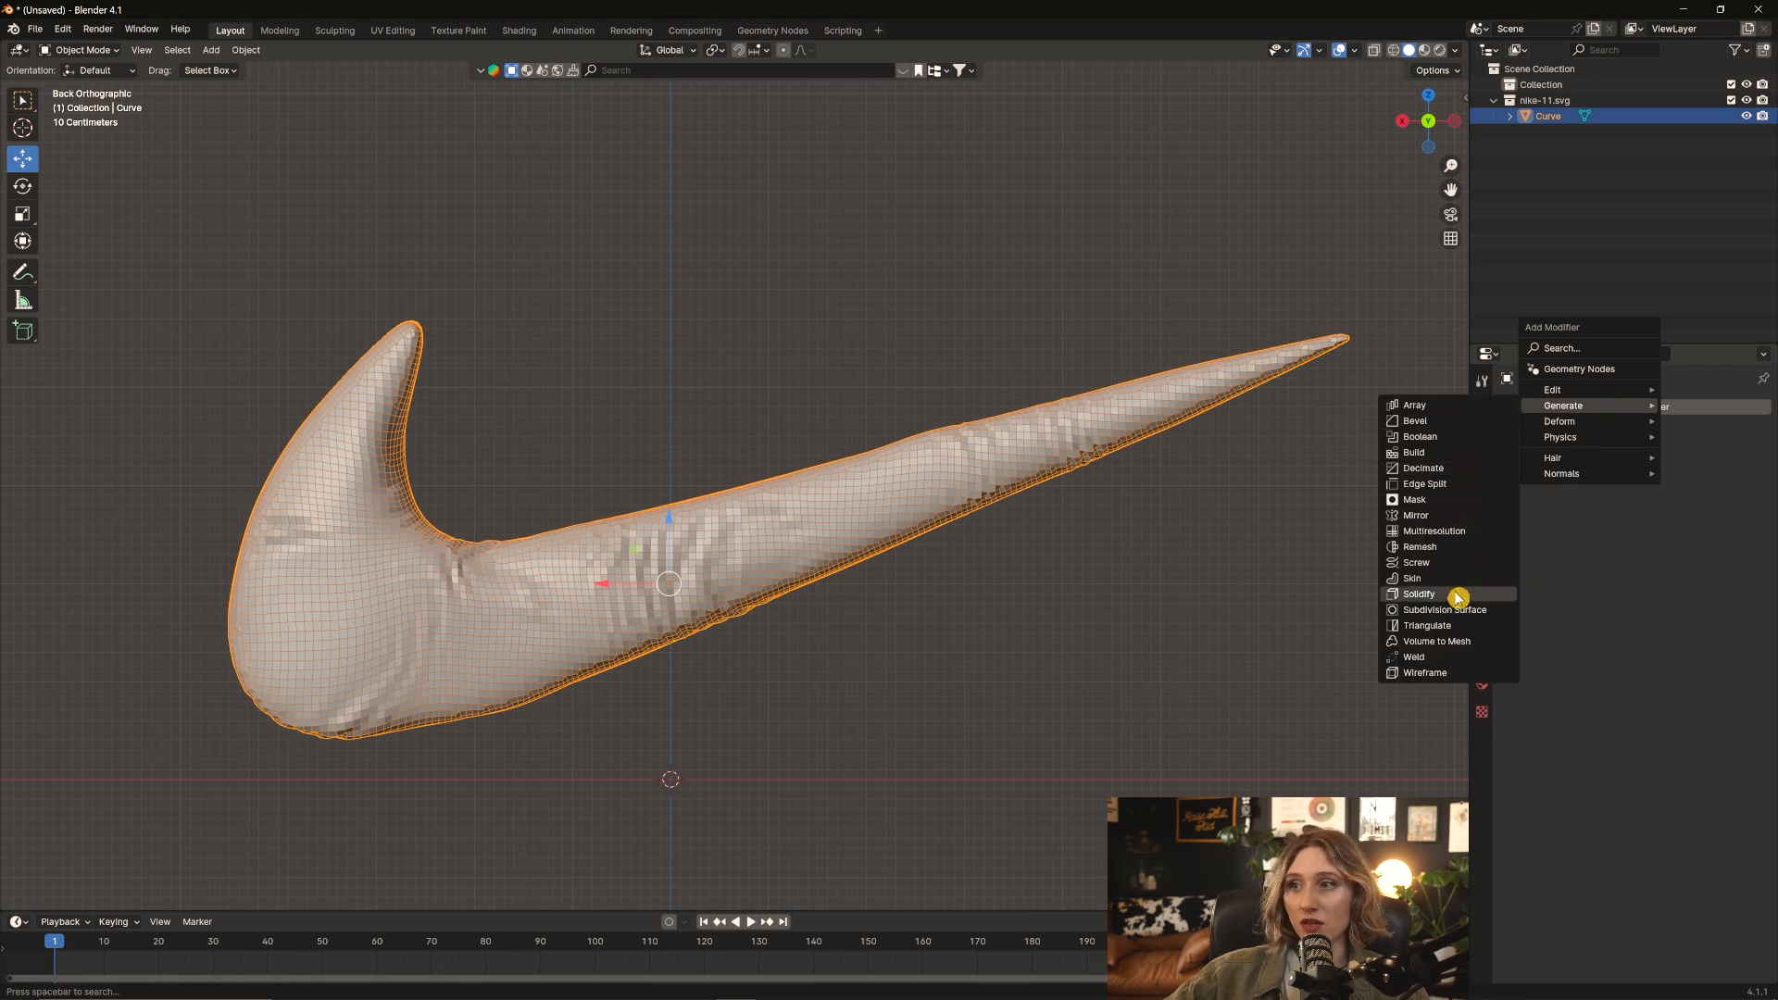
left_click(1483, 610)
left_click(950, 673)
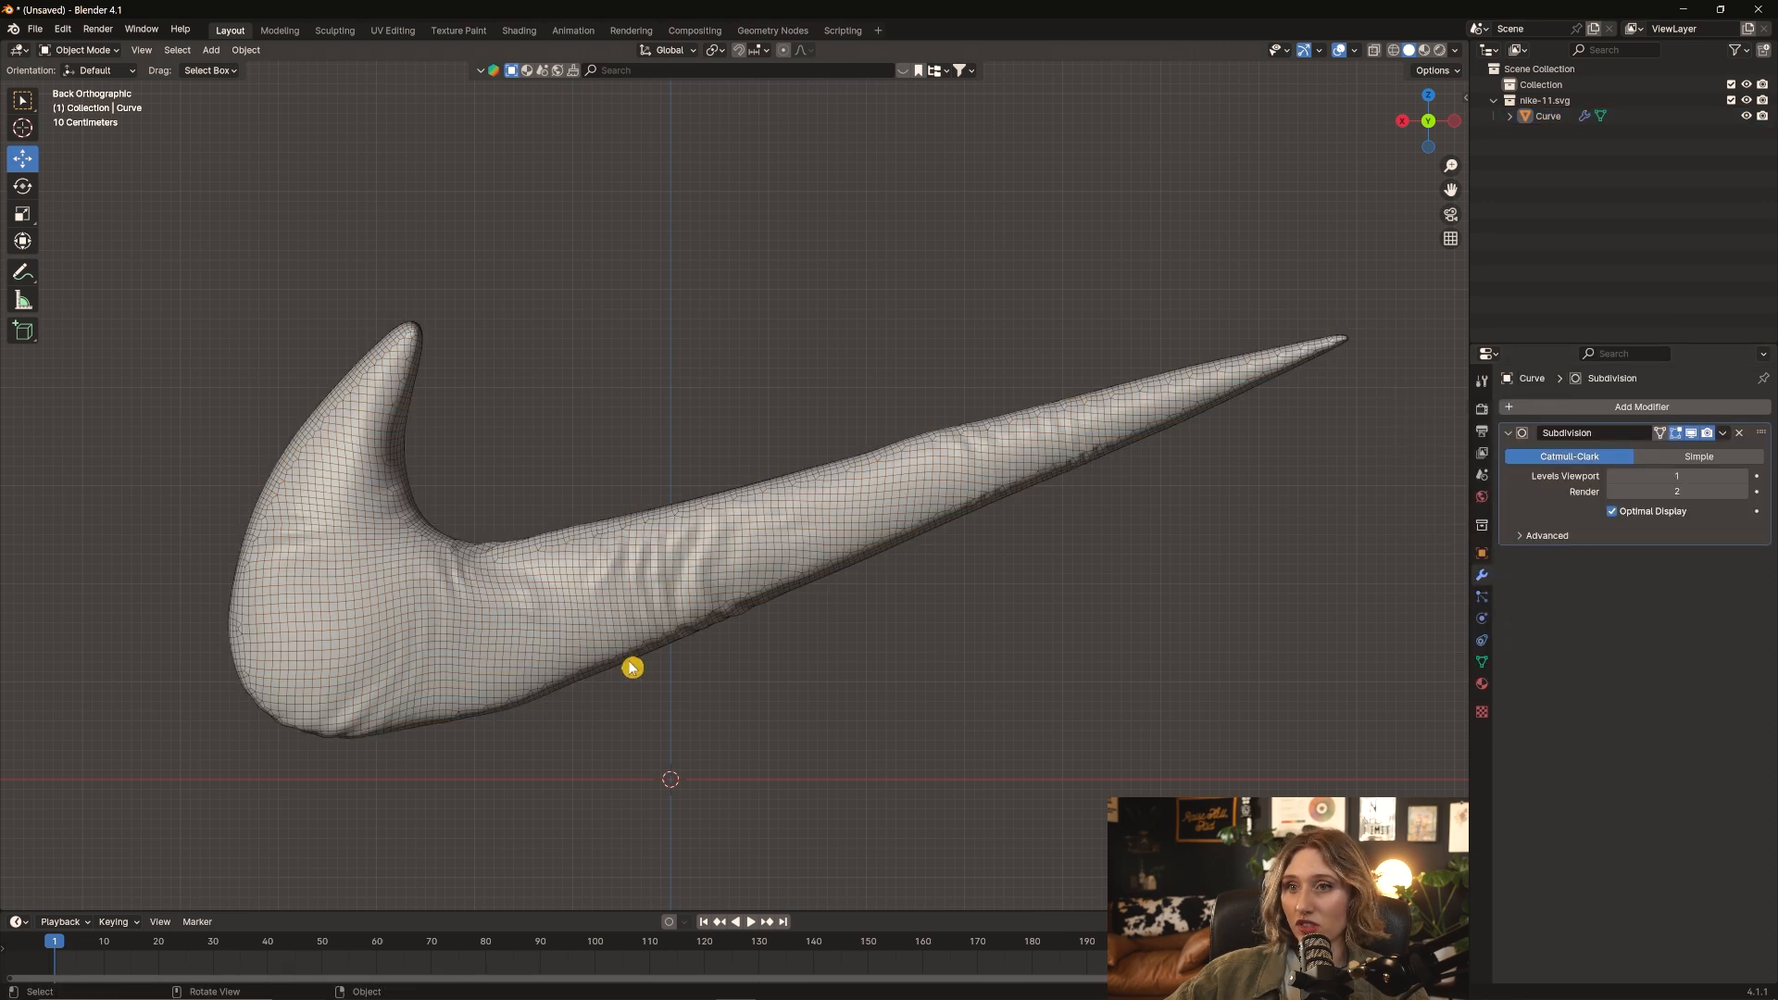
Hide the wireframe overlay and examine the smoothed, wrinkled swoosh from several angles
scroll(607, 658, "up", 2)
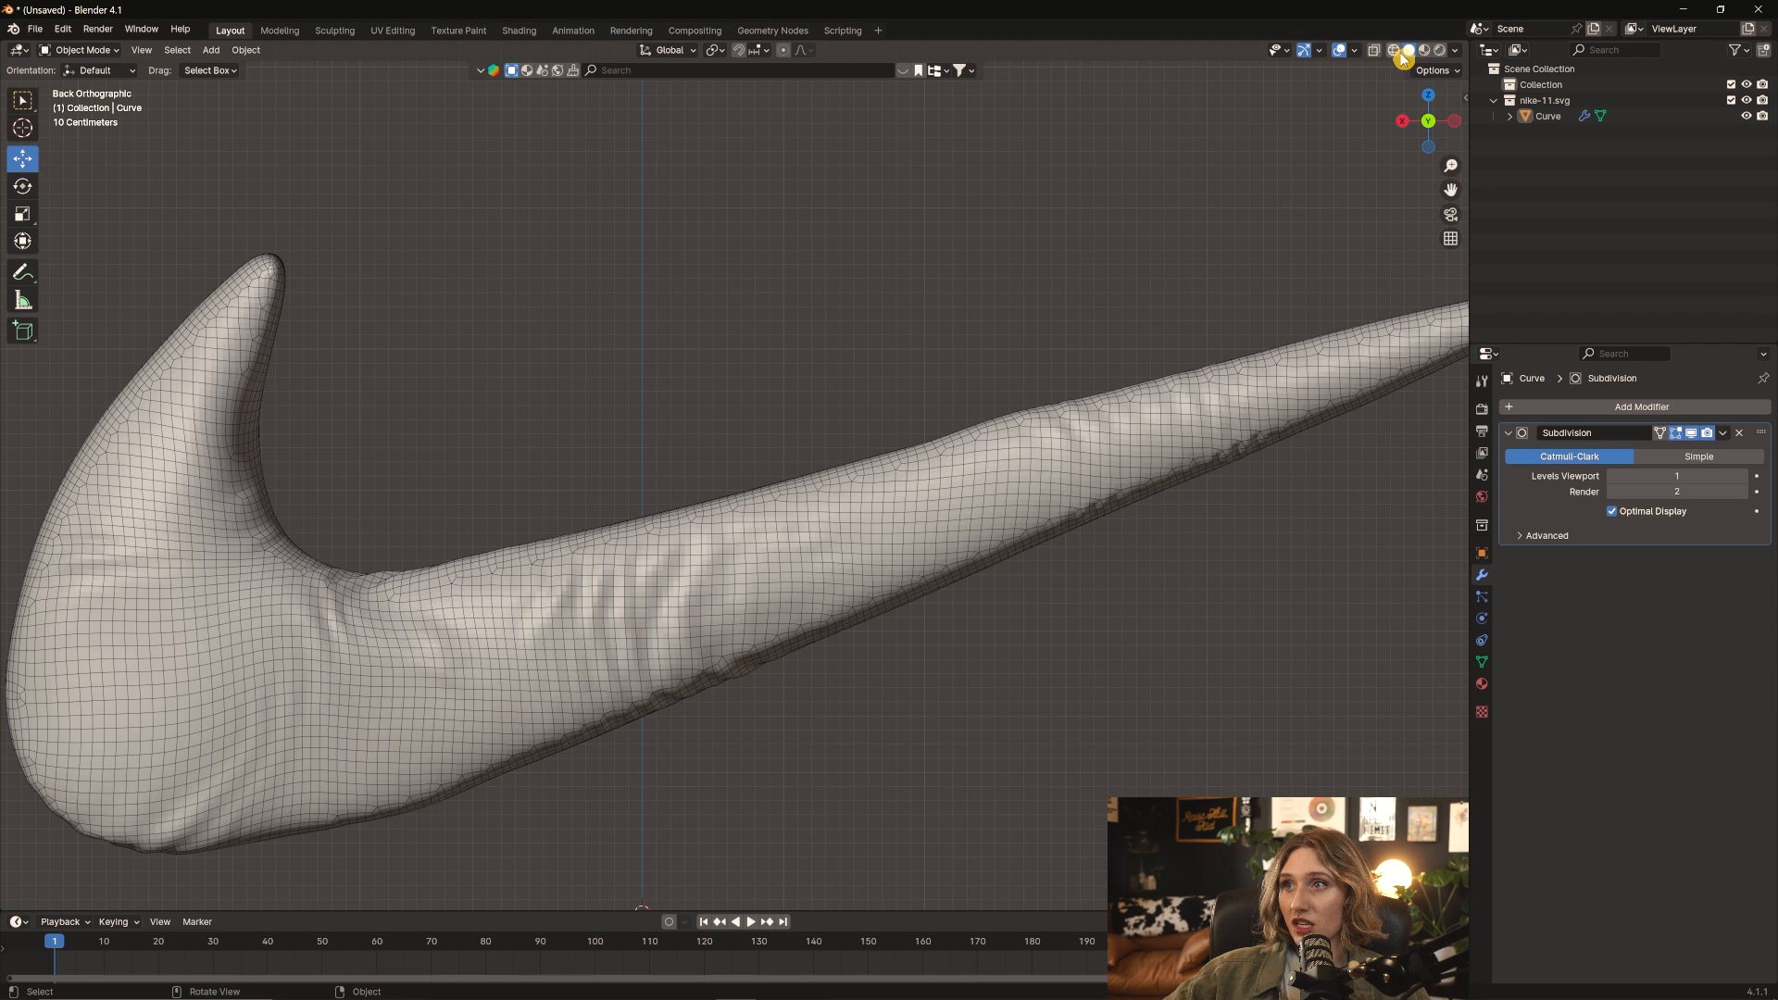
left_click(1357, 53)
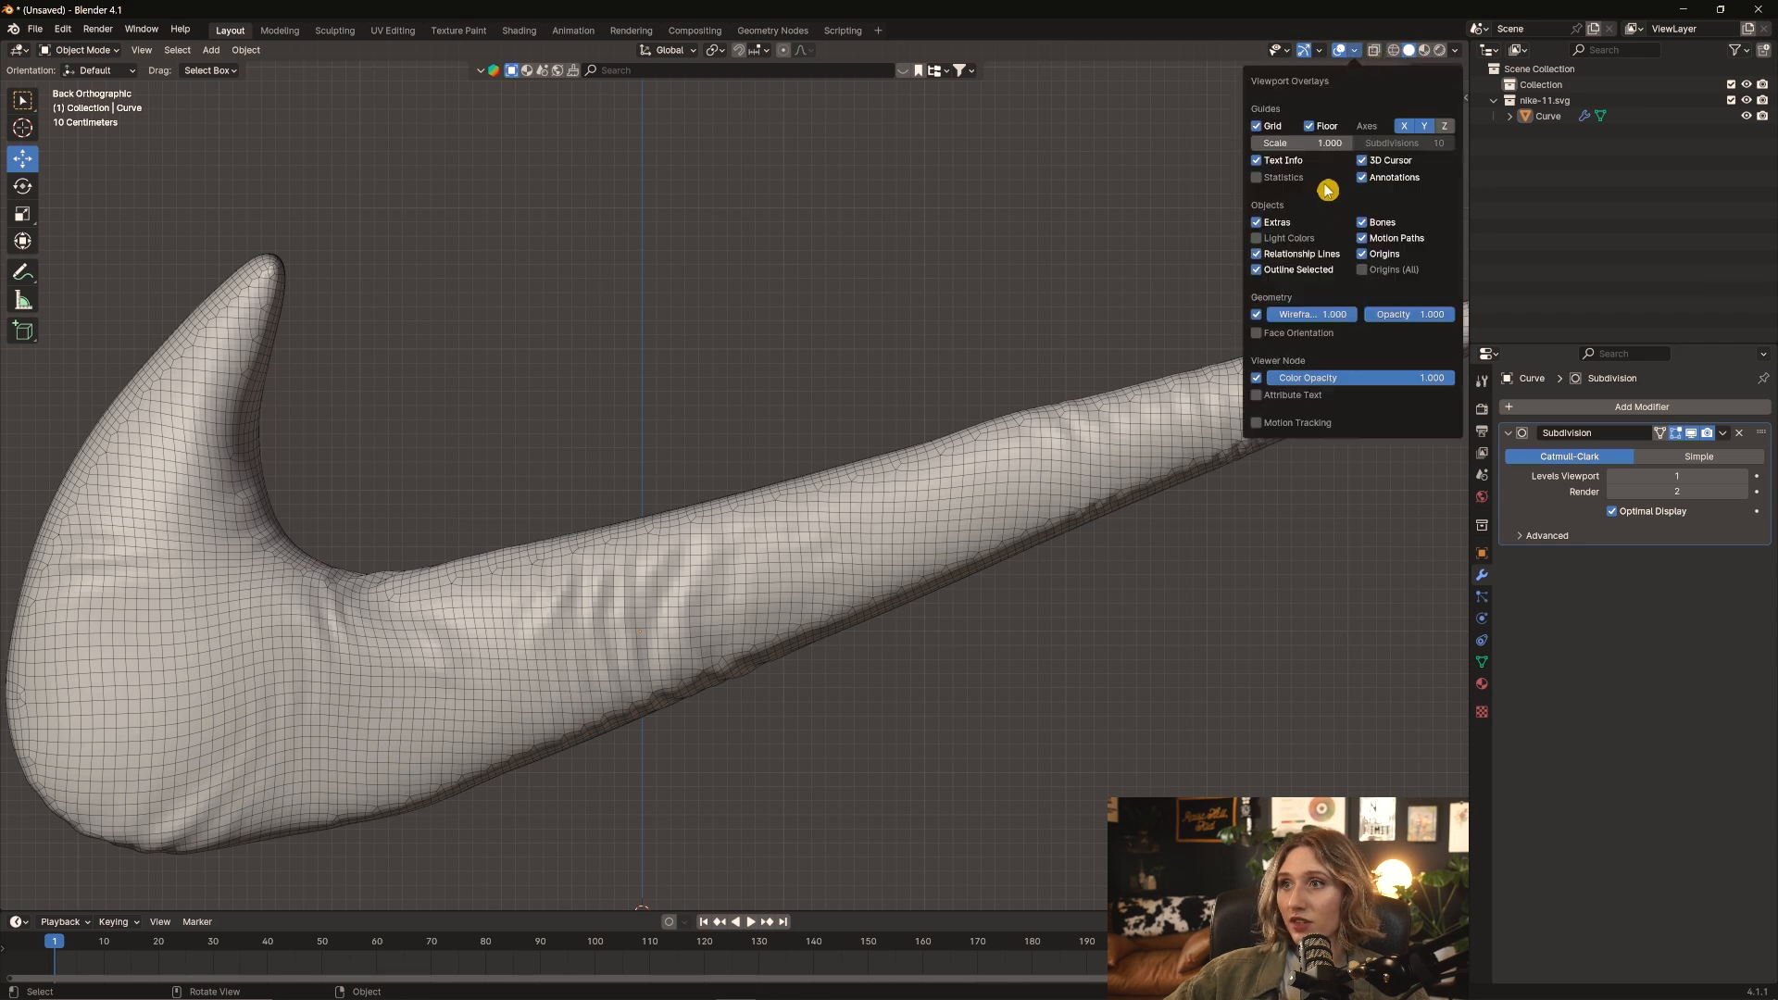
left_click(1257, 317)
middle_click_drag(781, 341, 562, 521)
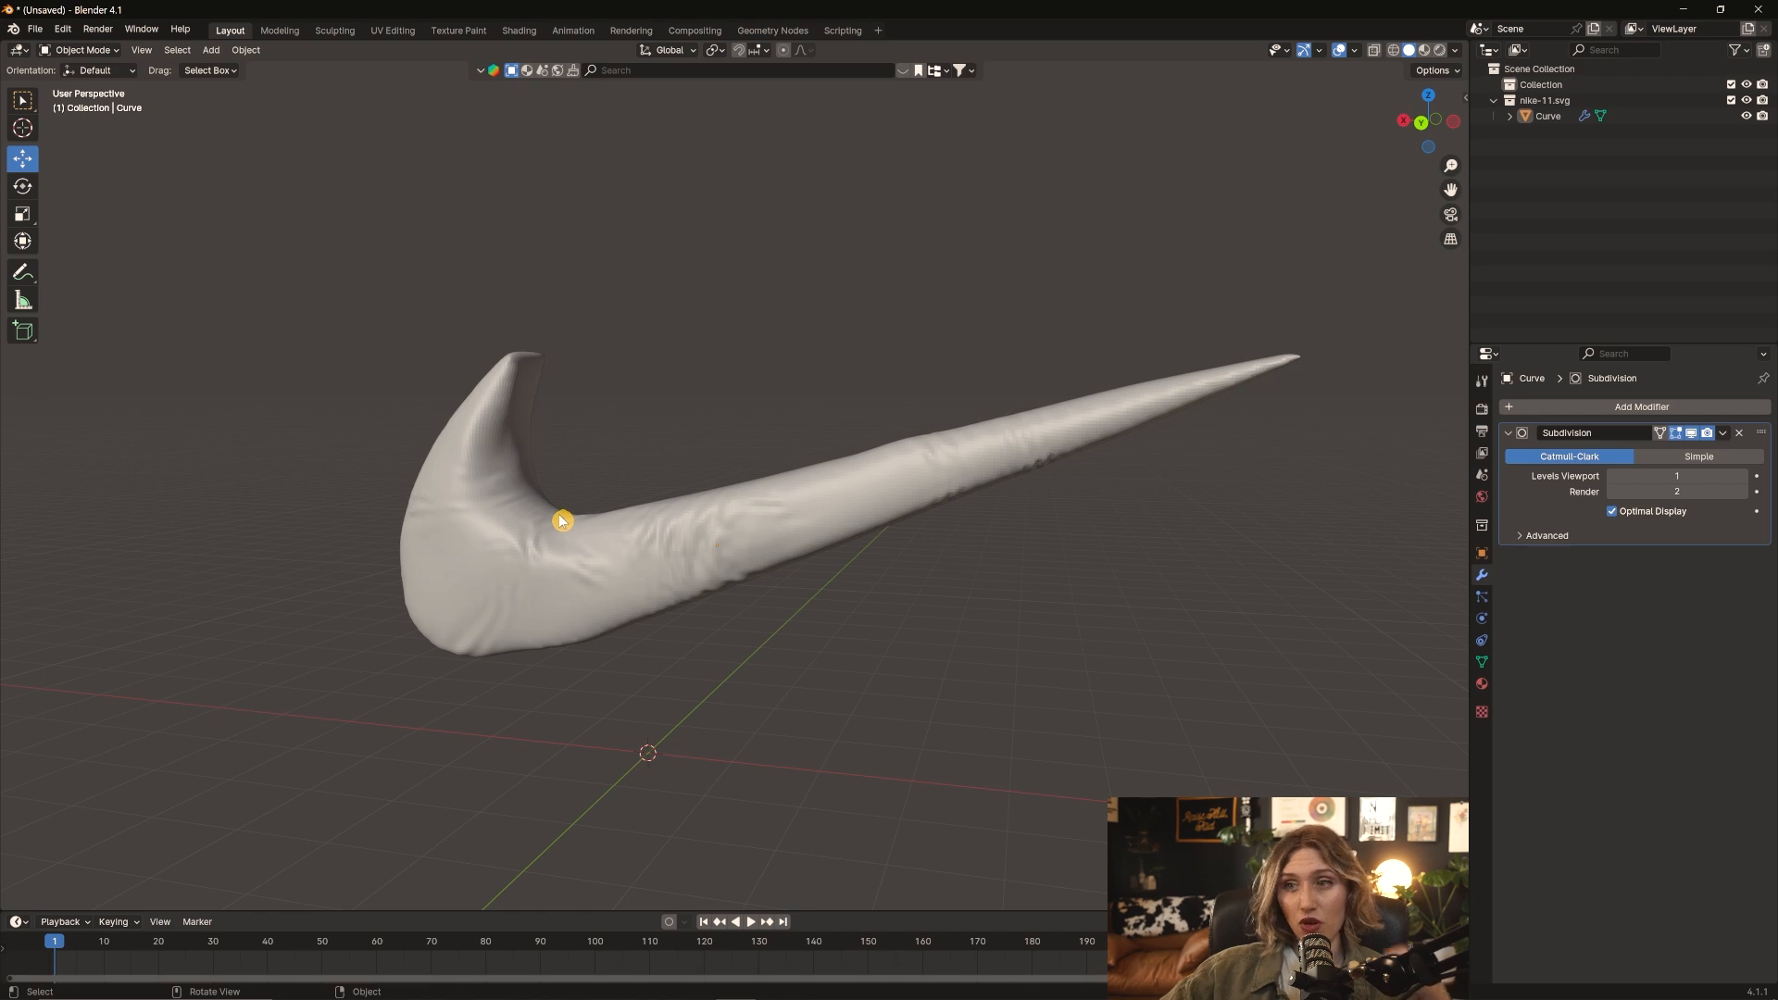
middle_click_drag(908, 580, 682, 314)
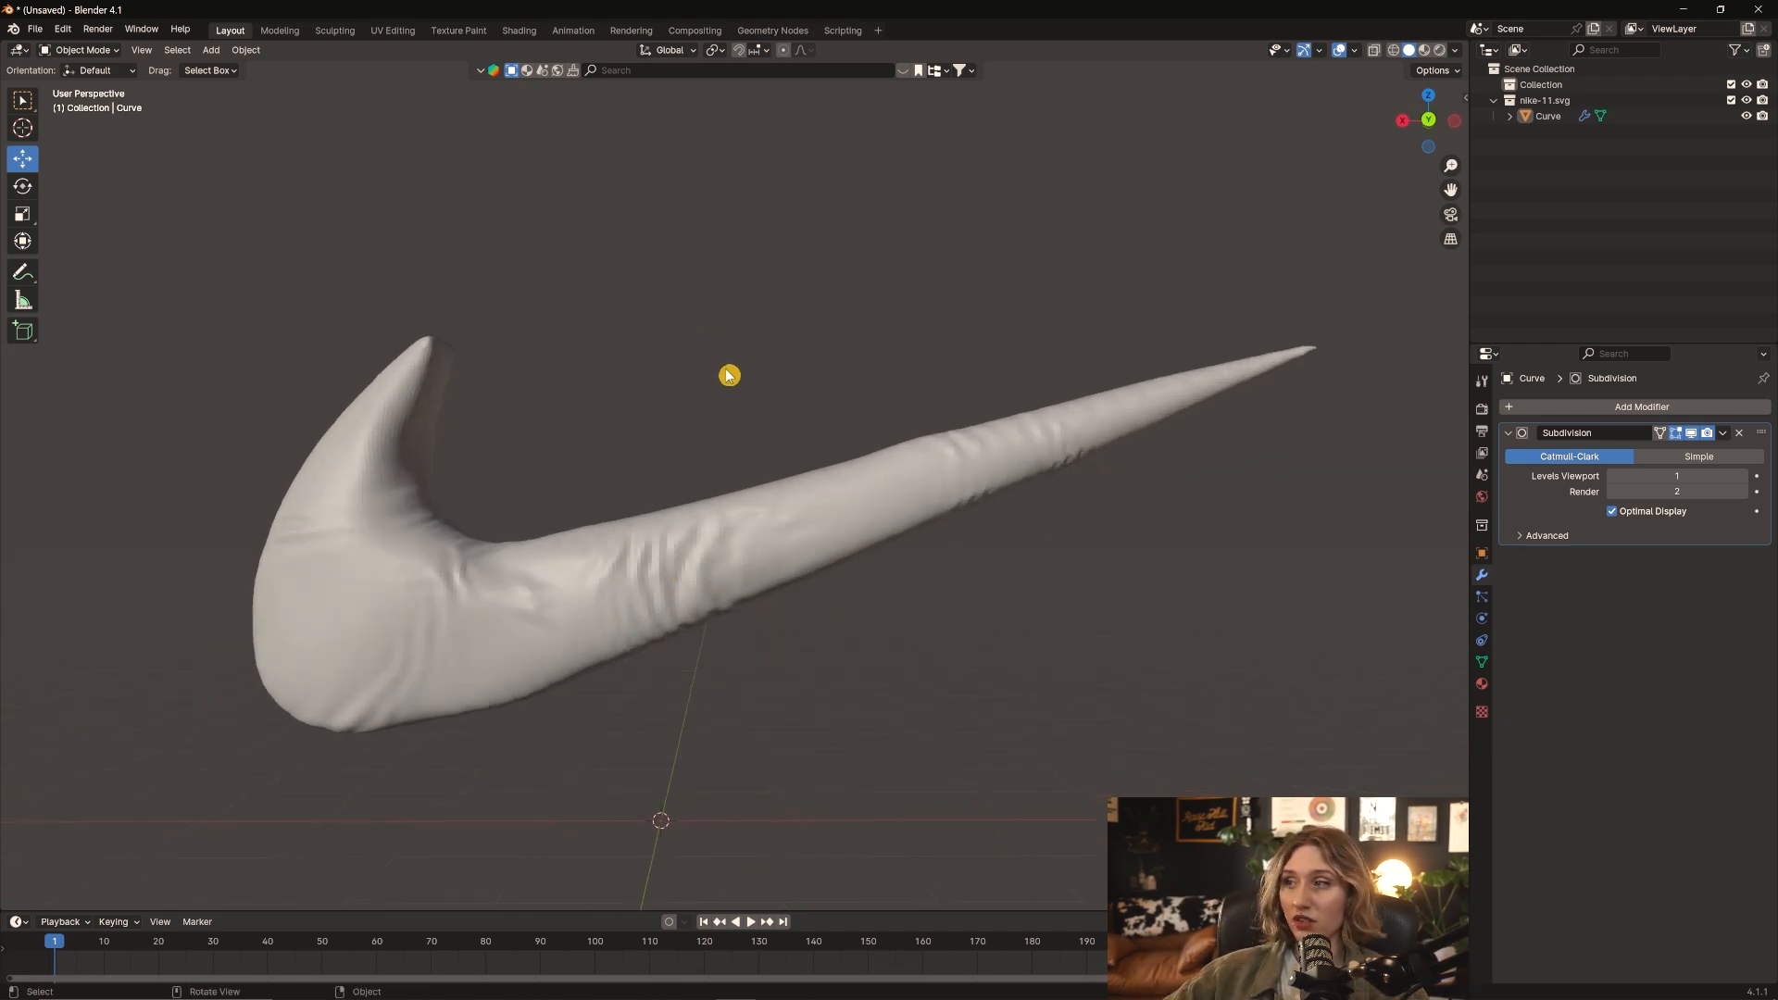
Align the view straight onto the back of the swoosh and save the project as nike-02.blend
middle_click_drag(772, 424, 792, 440, "shift")
key("ctrl+KP_1")
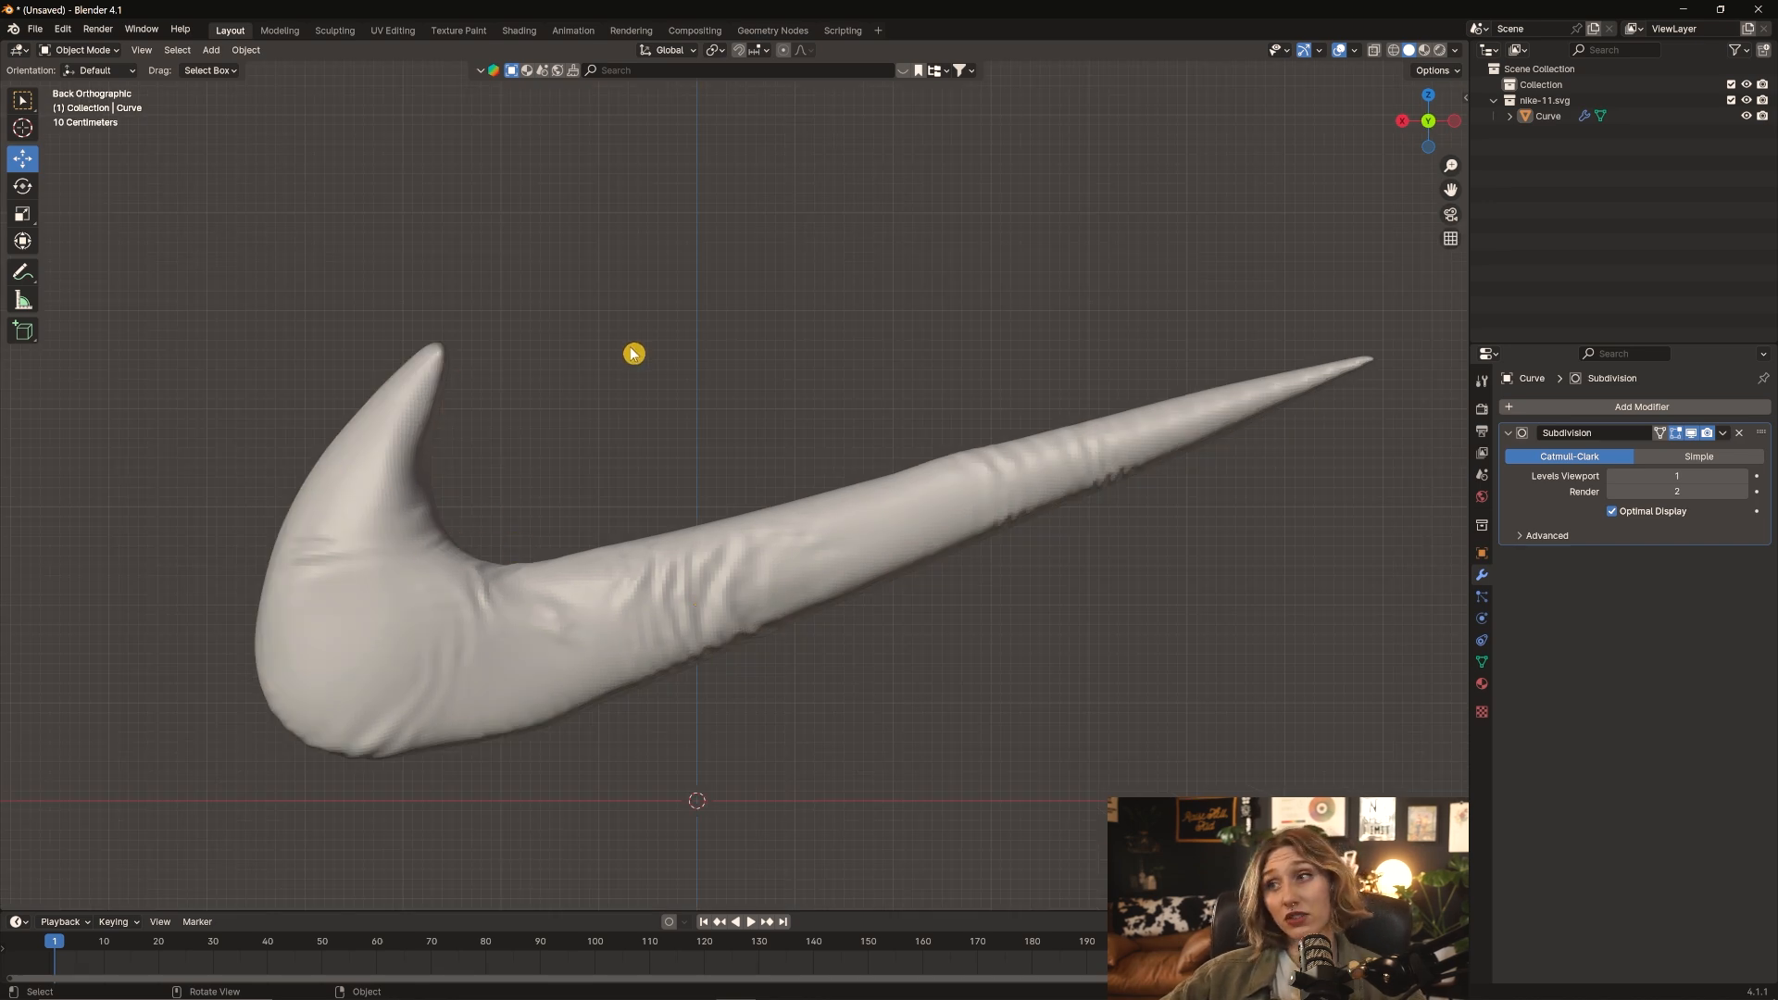
key("ctrl+s")
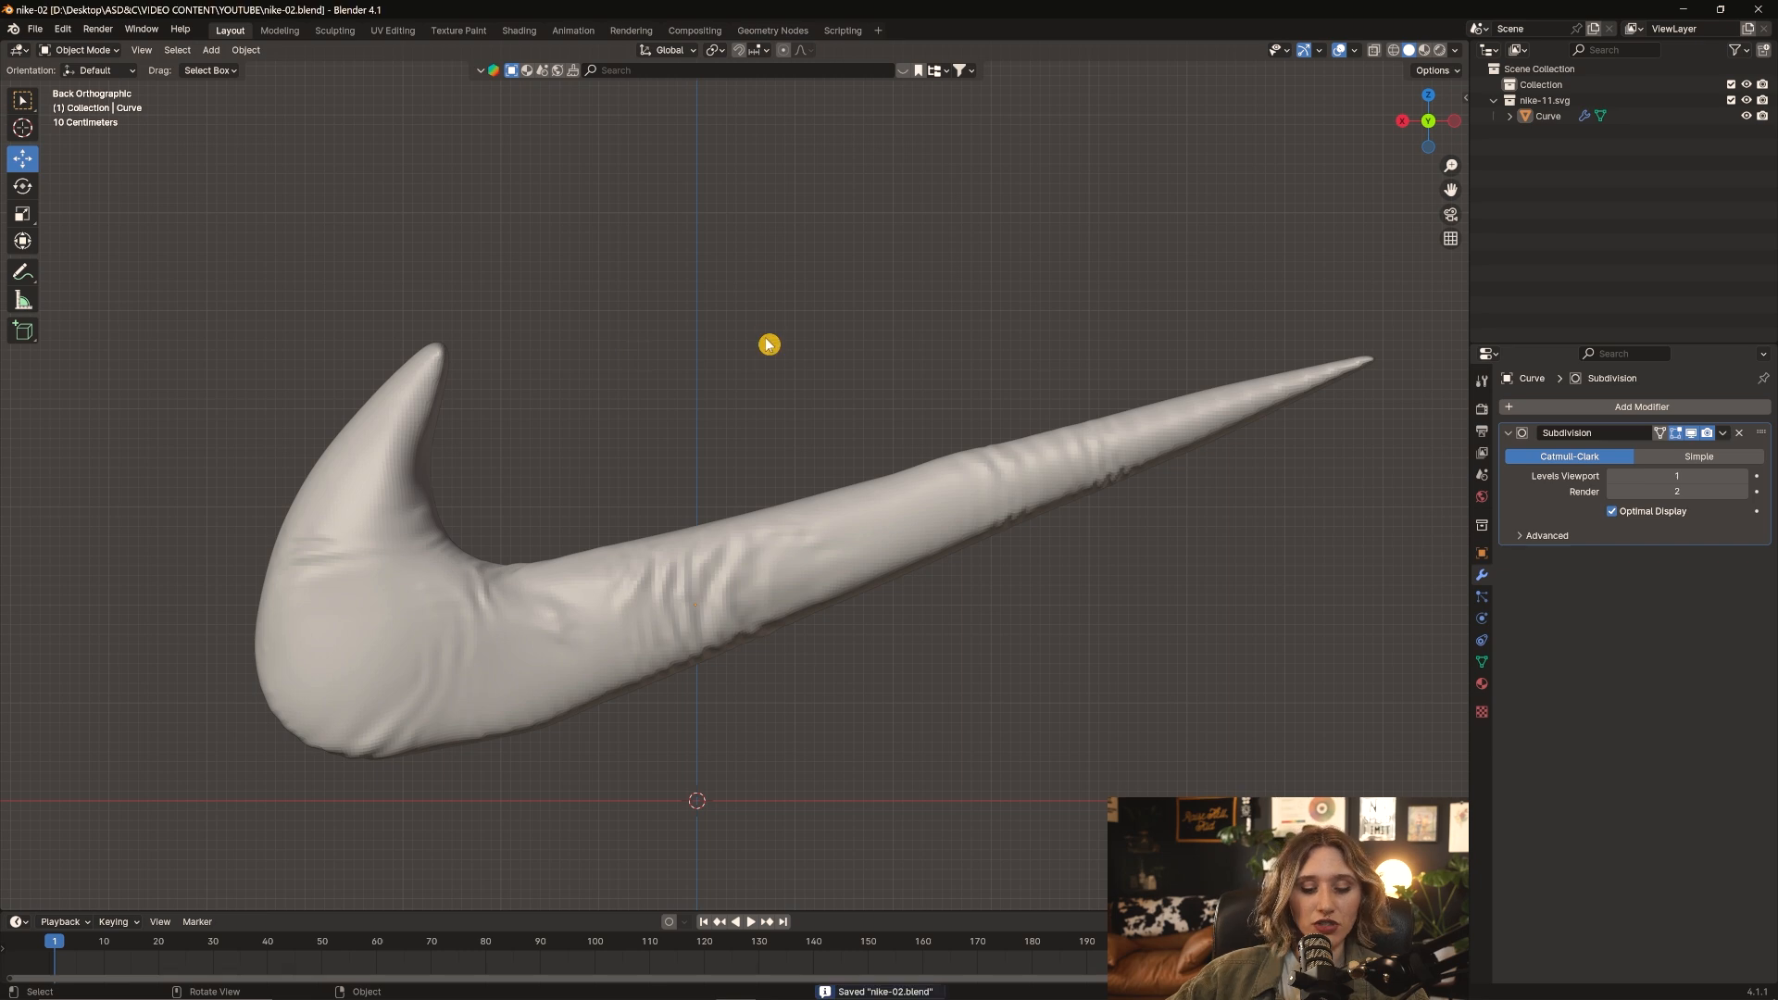
Add an area light beside the swoosh's rounded end, facing it, and set its power to 58.3 W
key("shift+a")
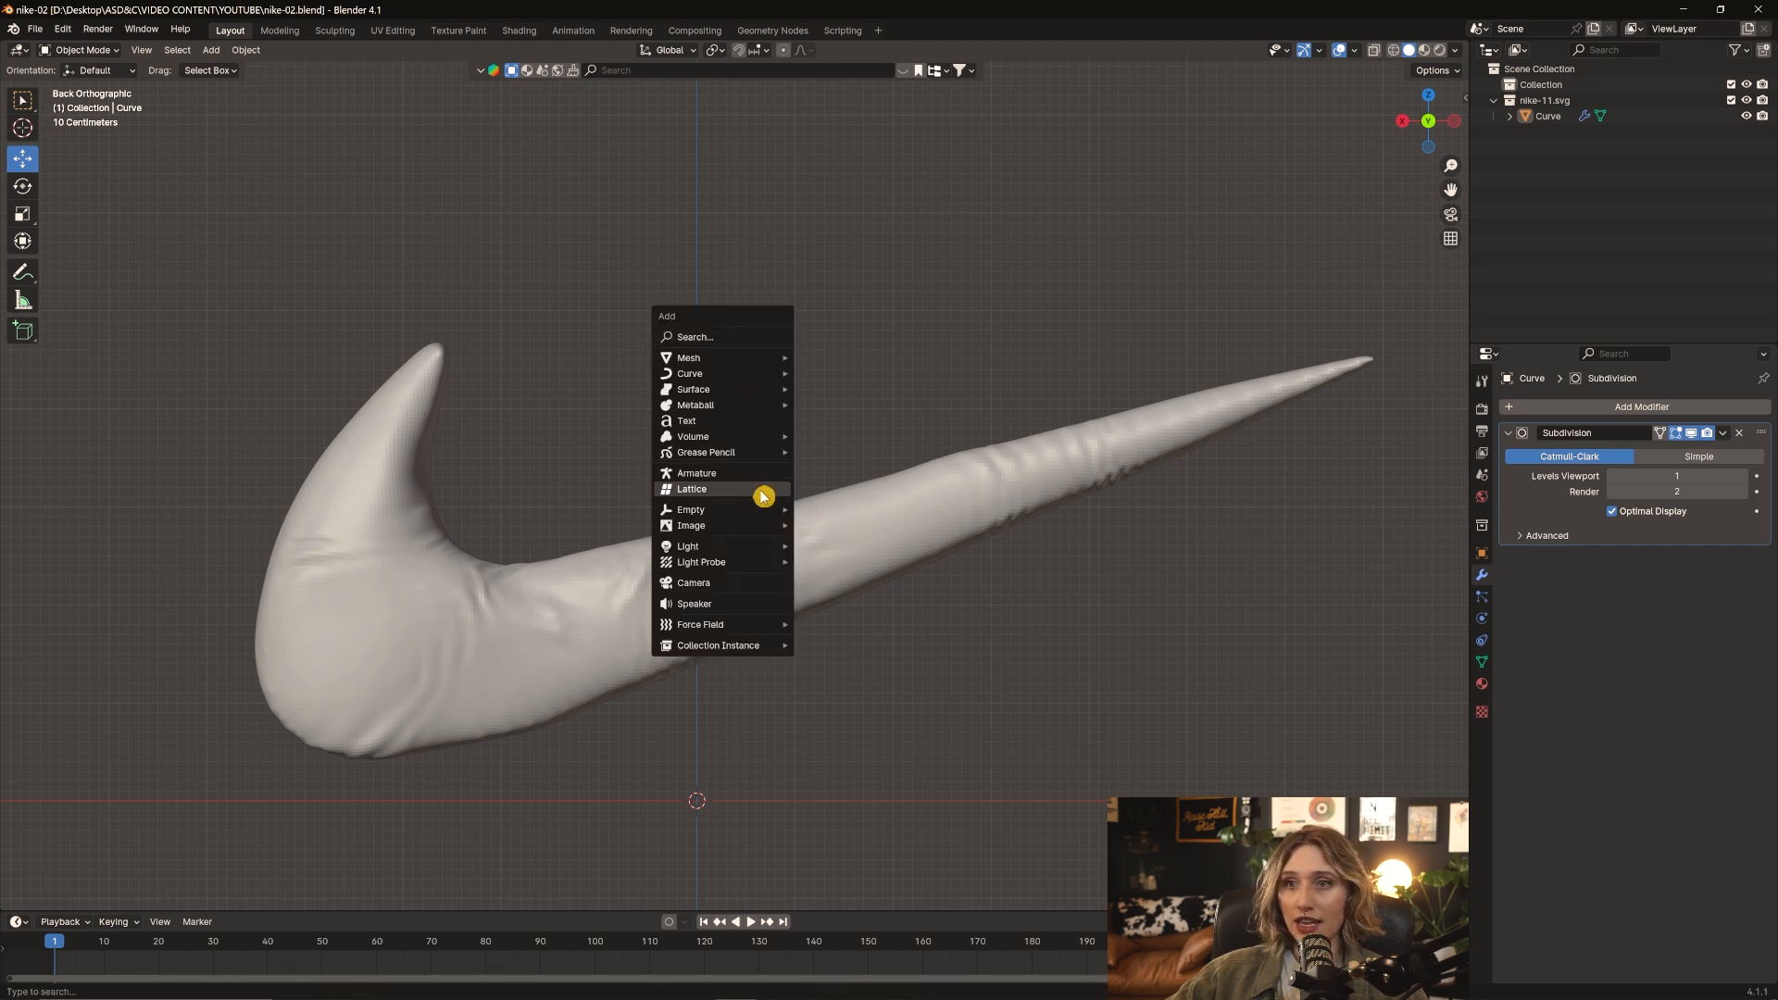
mouse_move(753, 550)
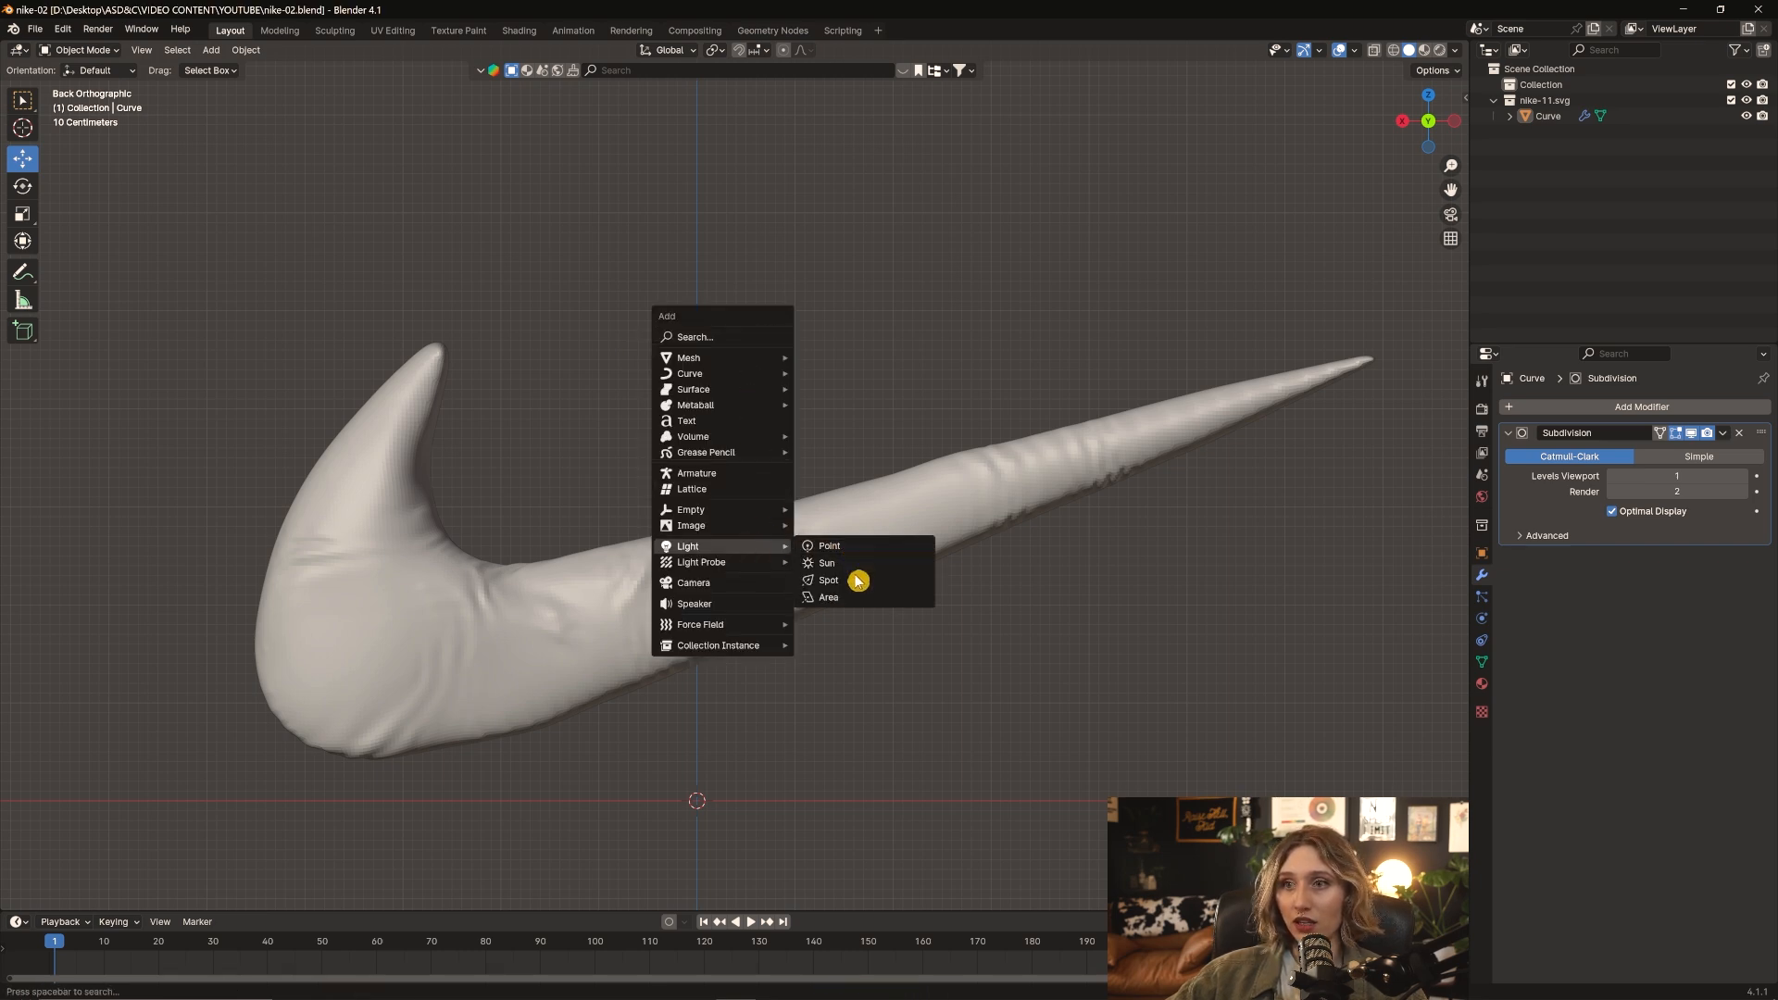
left_click(857, 607)
middle_click_drag(870, 611, 792, 686)
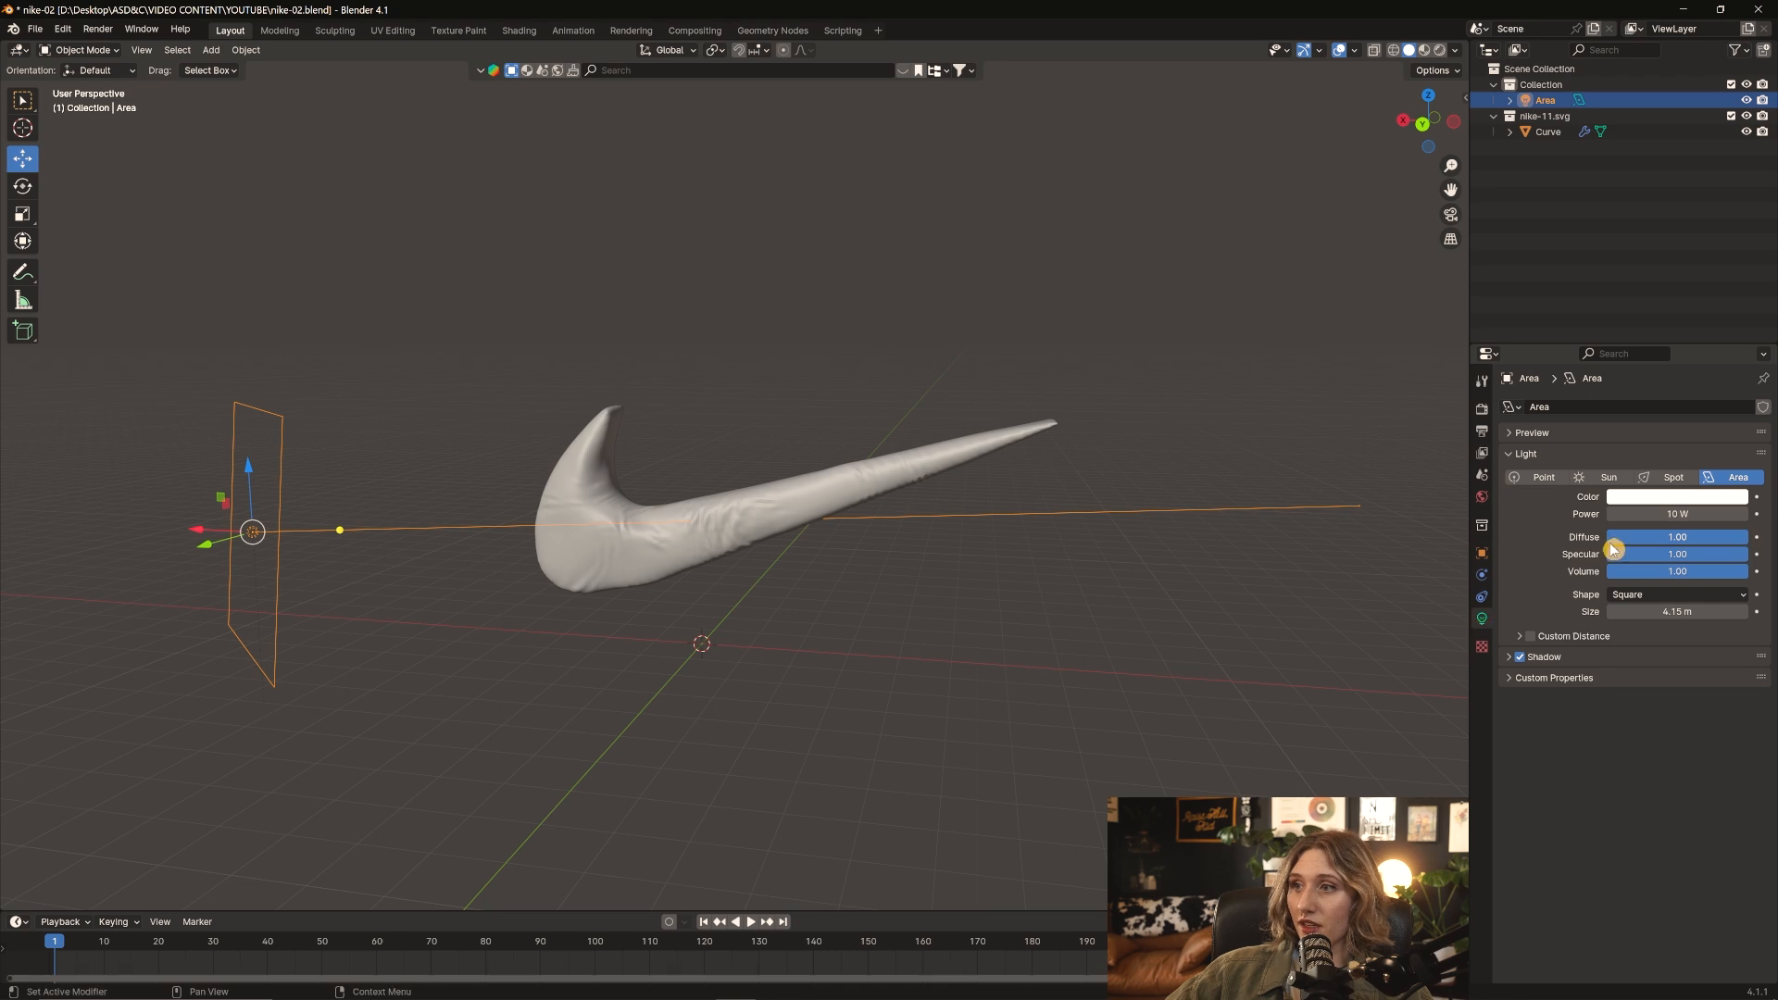
left_click_drag(1667, 514, 1694, 514)
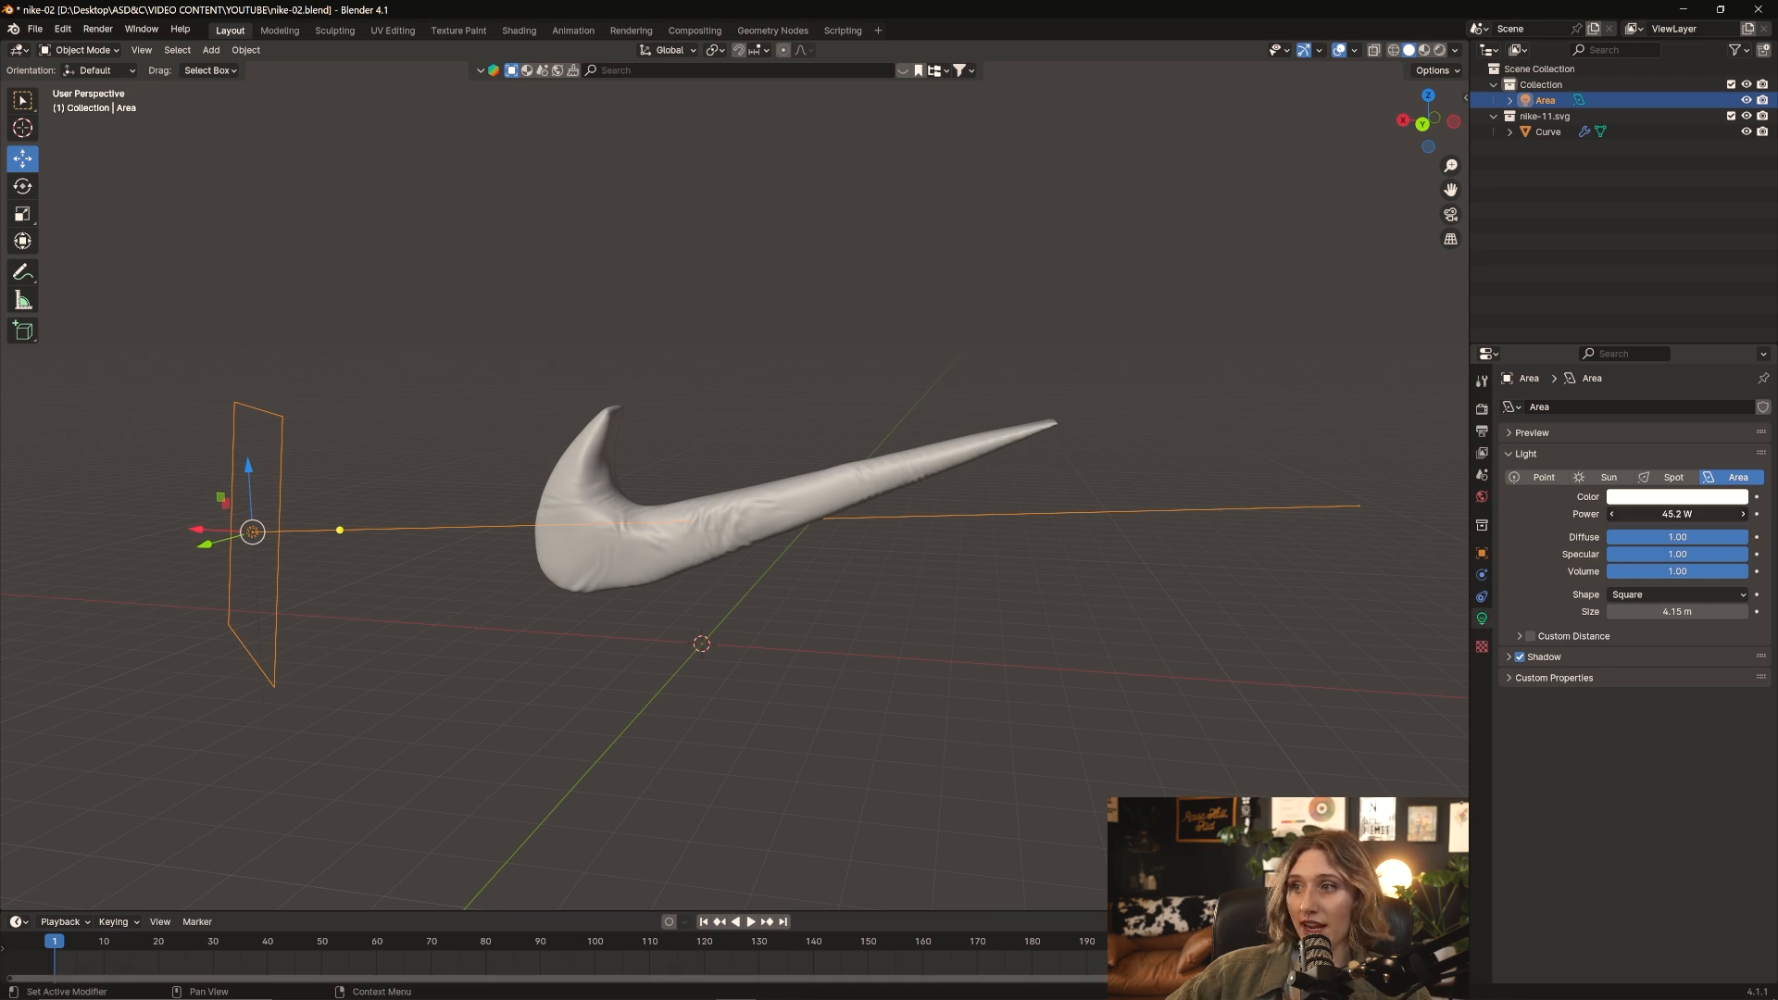
left_click_drag(1677, 514, 1688, 514)
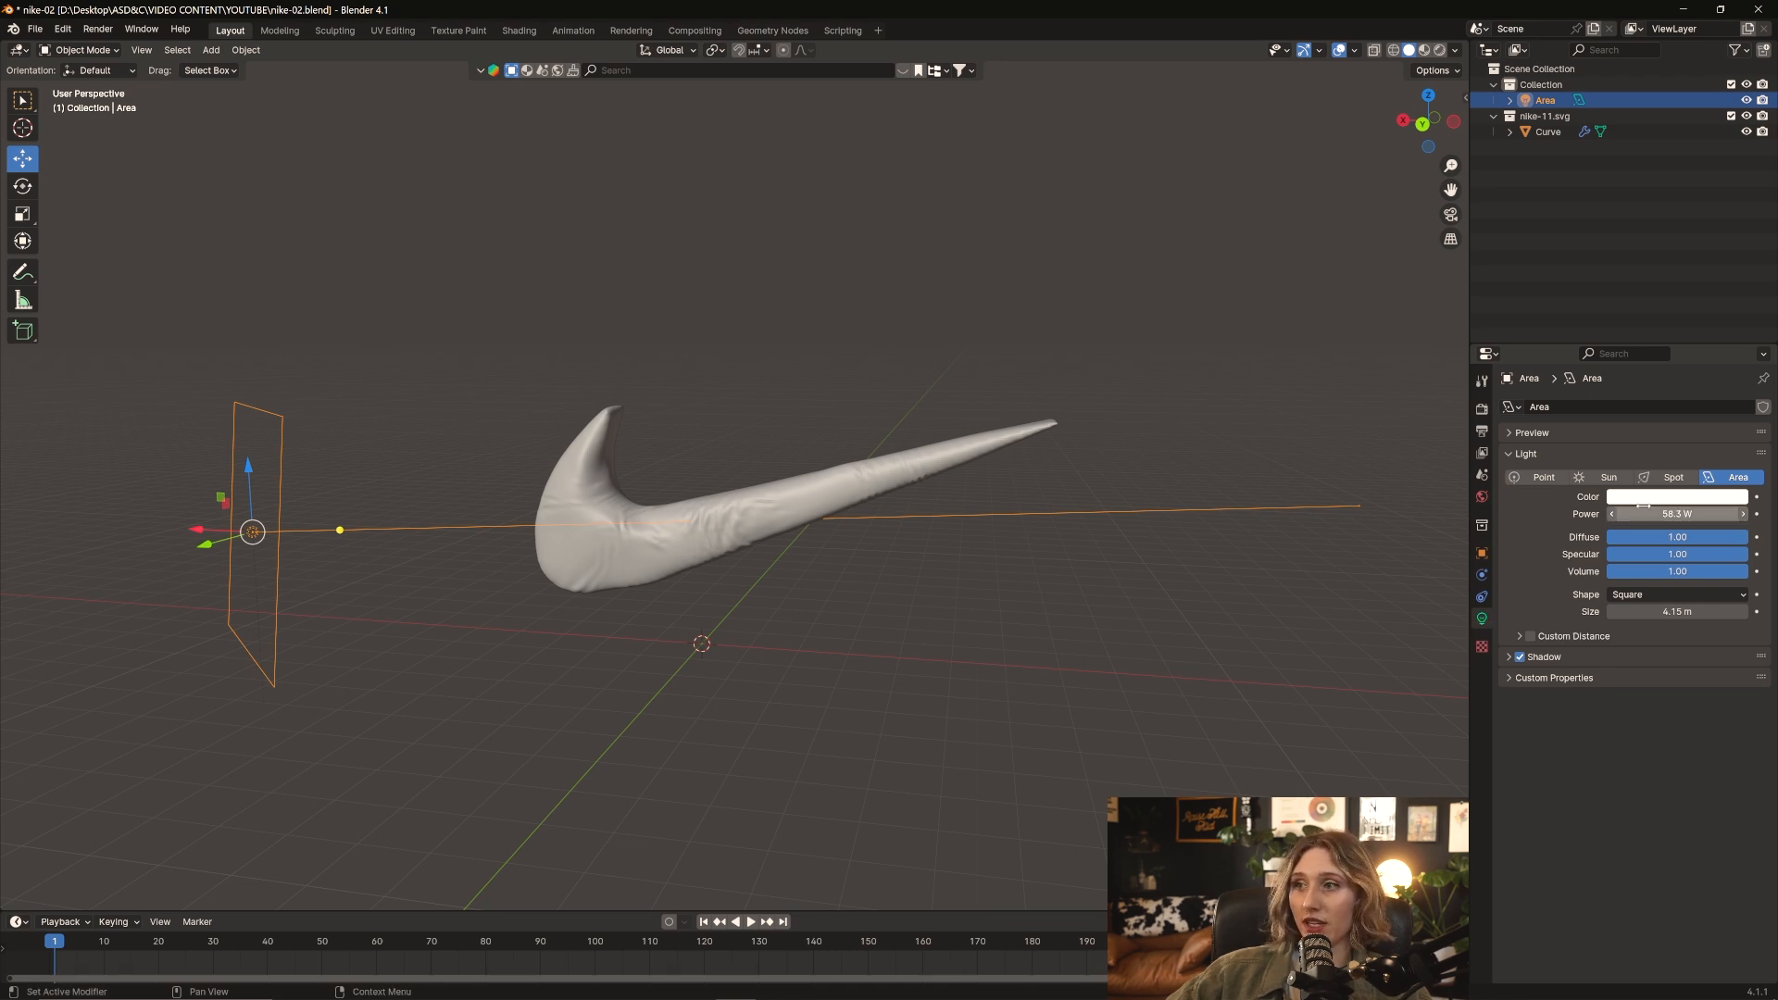
left_click(1645, 500)
left_click(1688, 498)
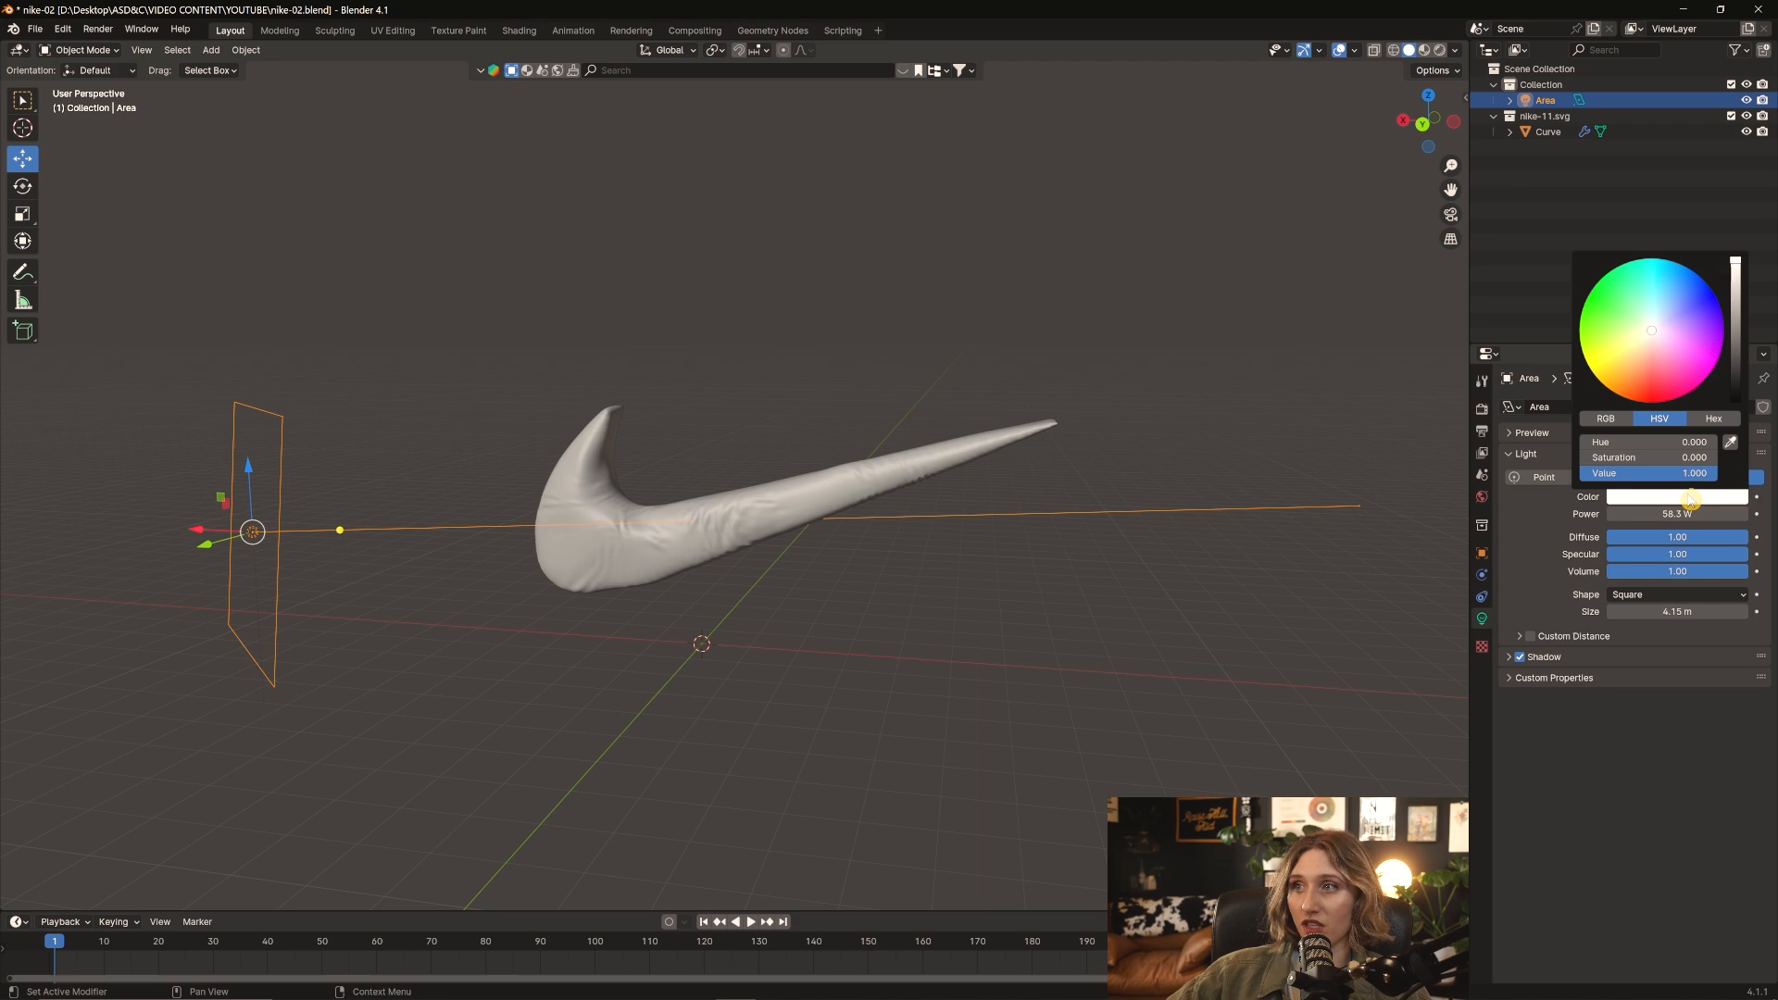
Duplicate the area light and place the copy beside the swoosh's pointed tip, rotated to face the shape
key("shift+d")
left_click(892, 612)
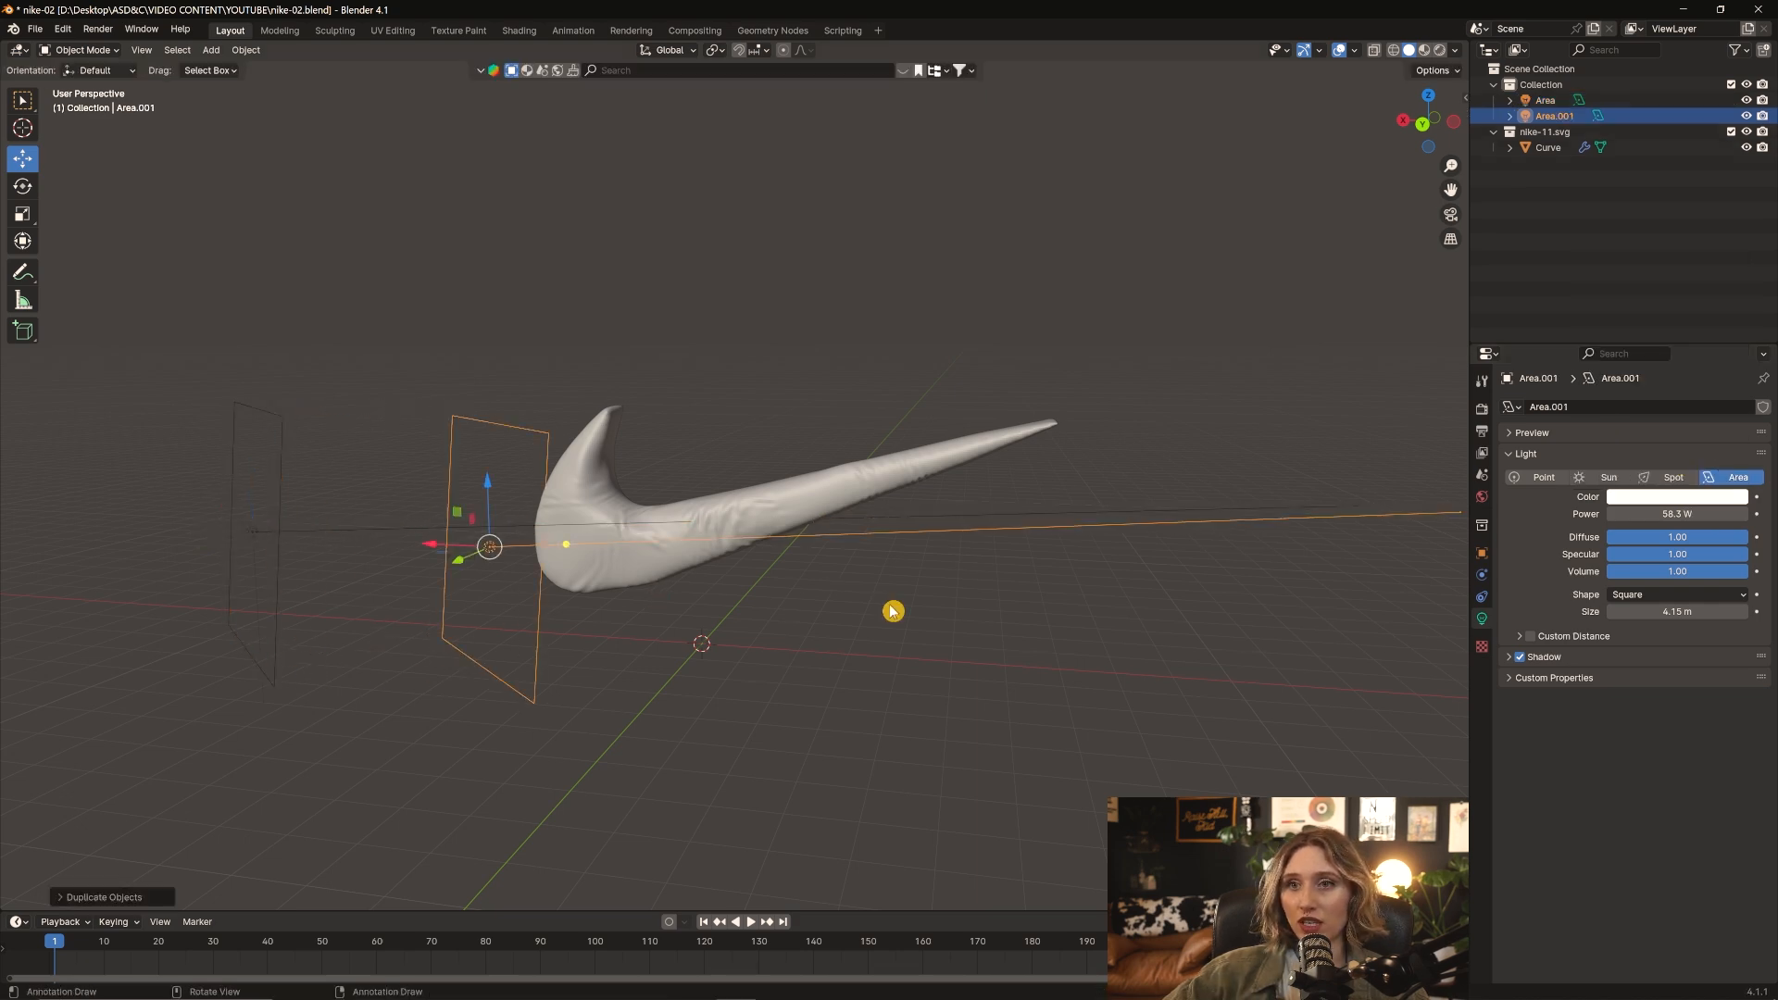
left_click(25, 188)
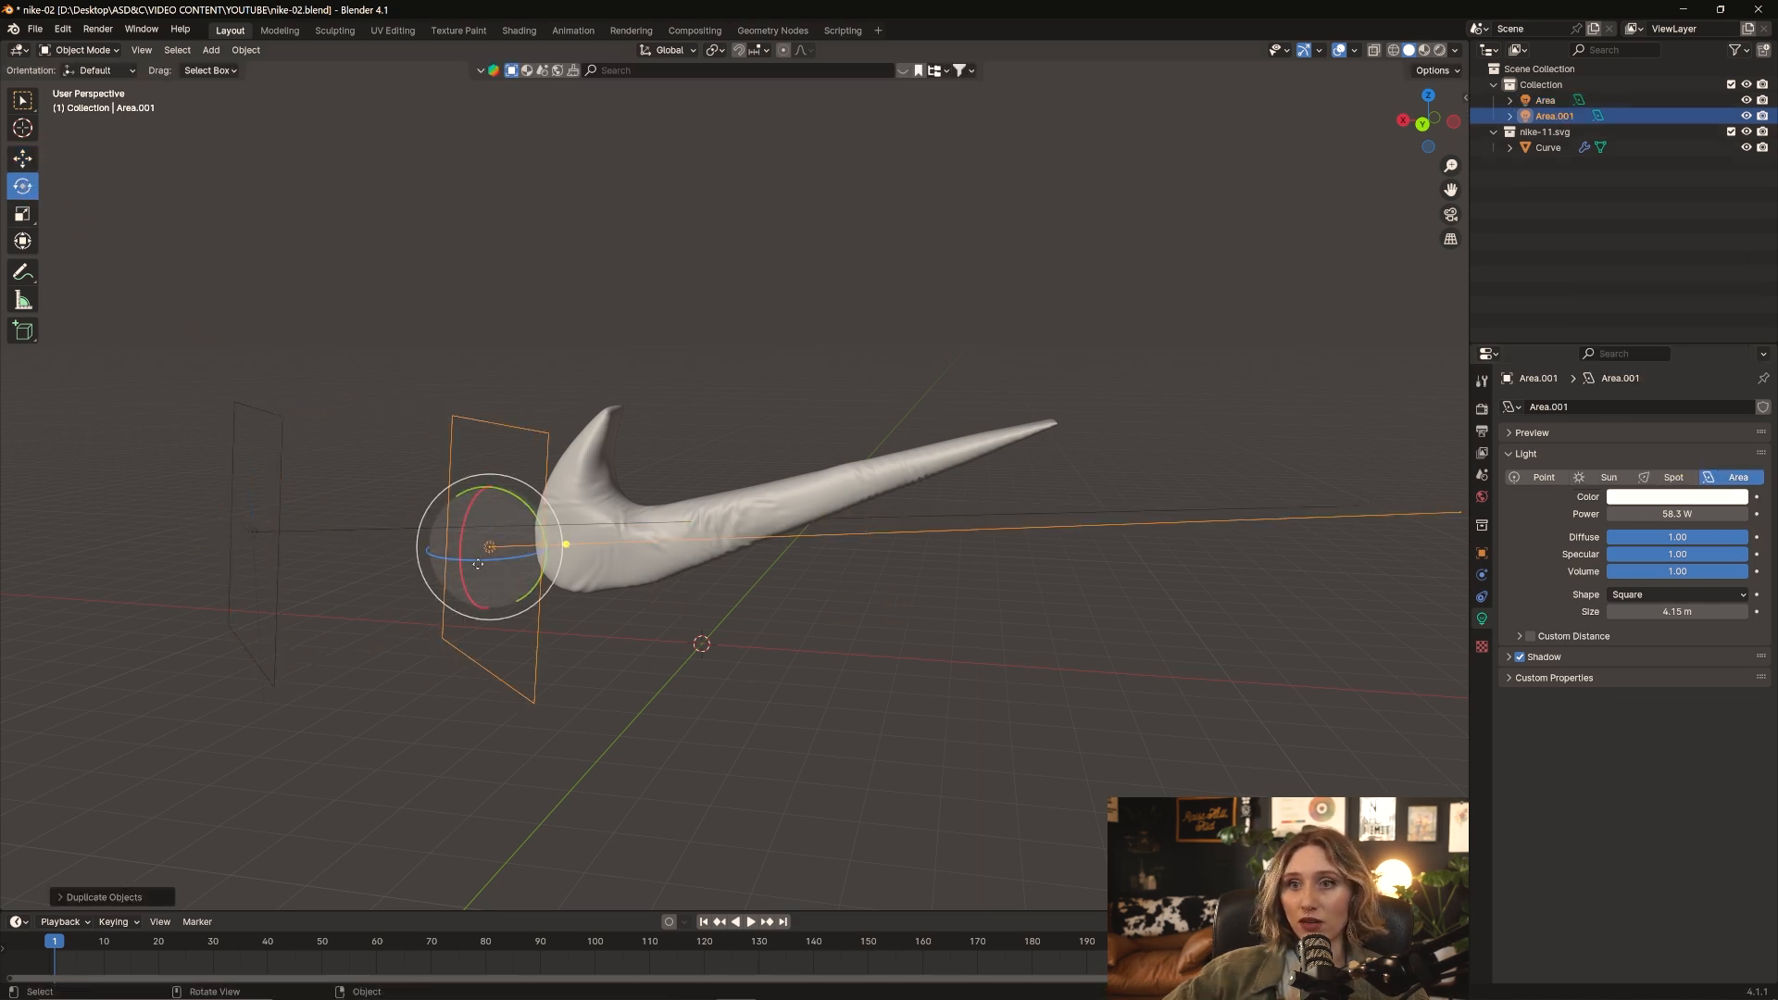
left_click_drag(466, 564, 495, 565)
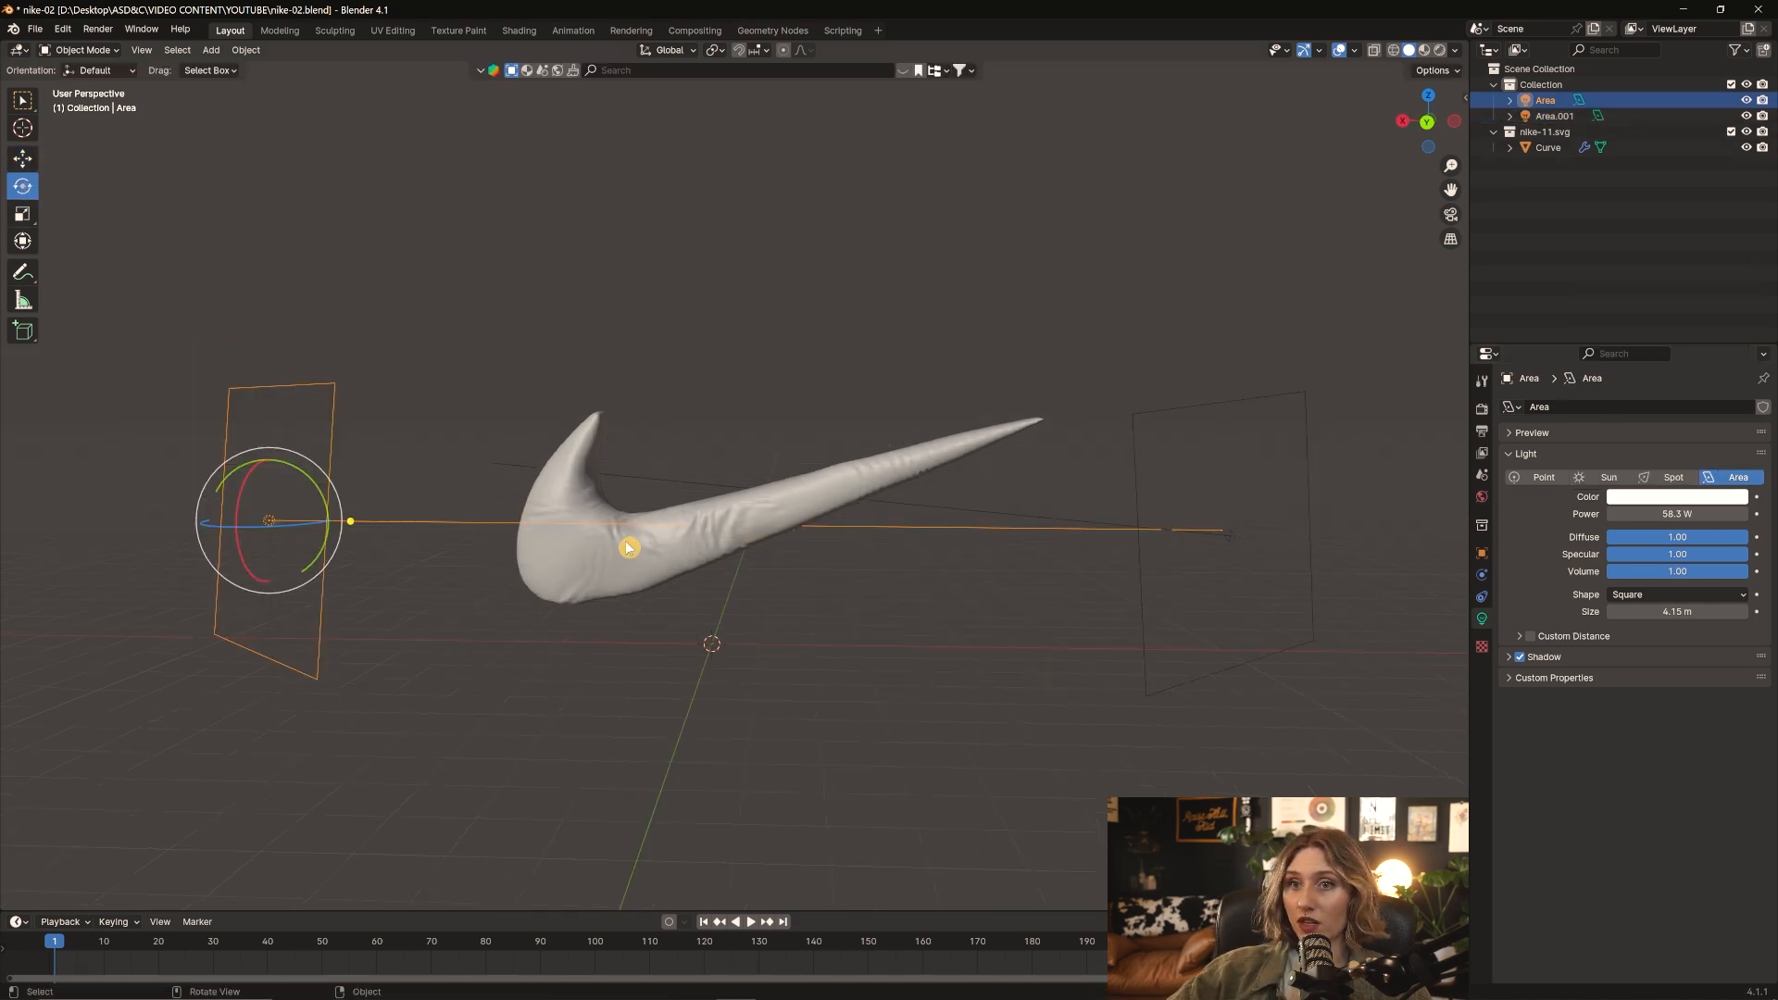
Change the base color of the swoosh's SVGMat material to near-black
left_click(622, 573)
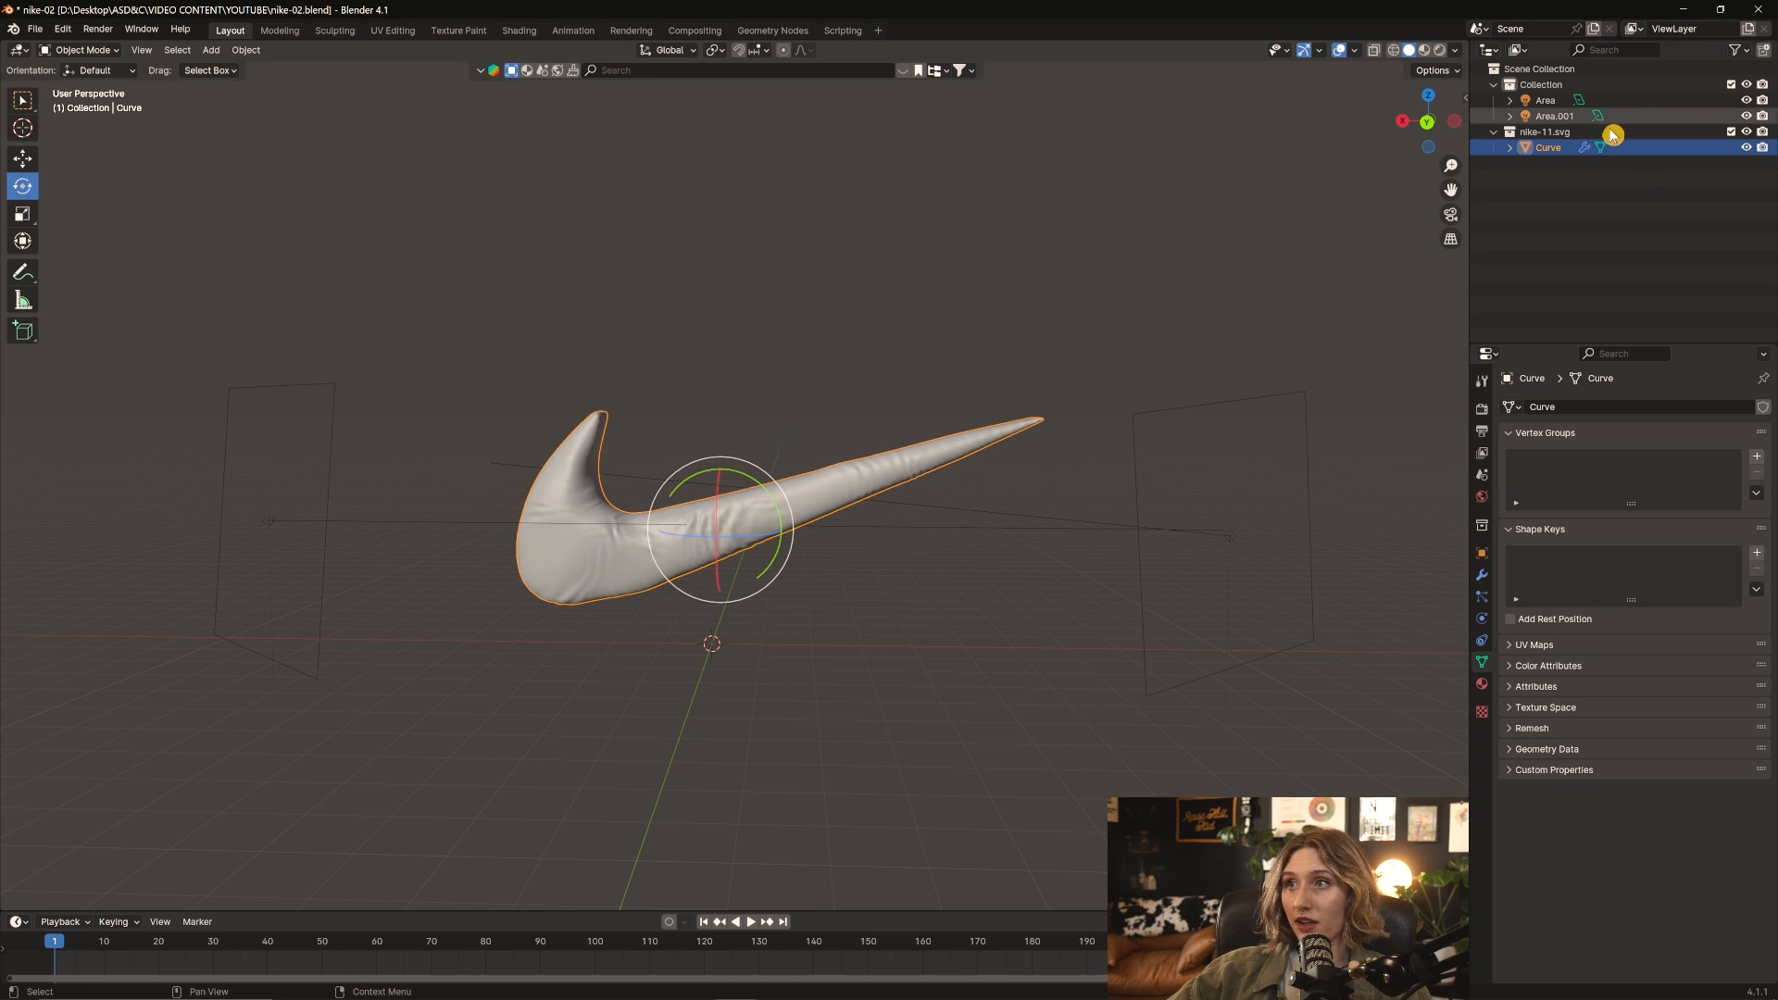
scroll(1024, 464, "up", 2)
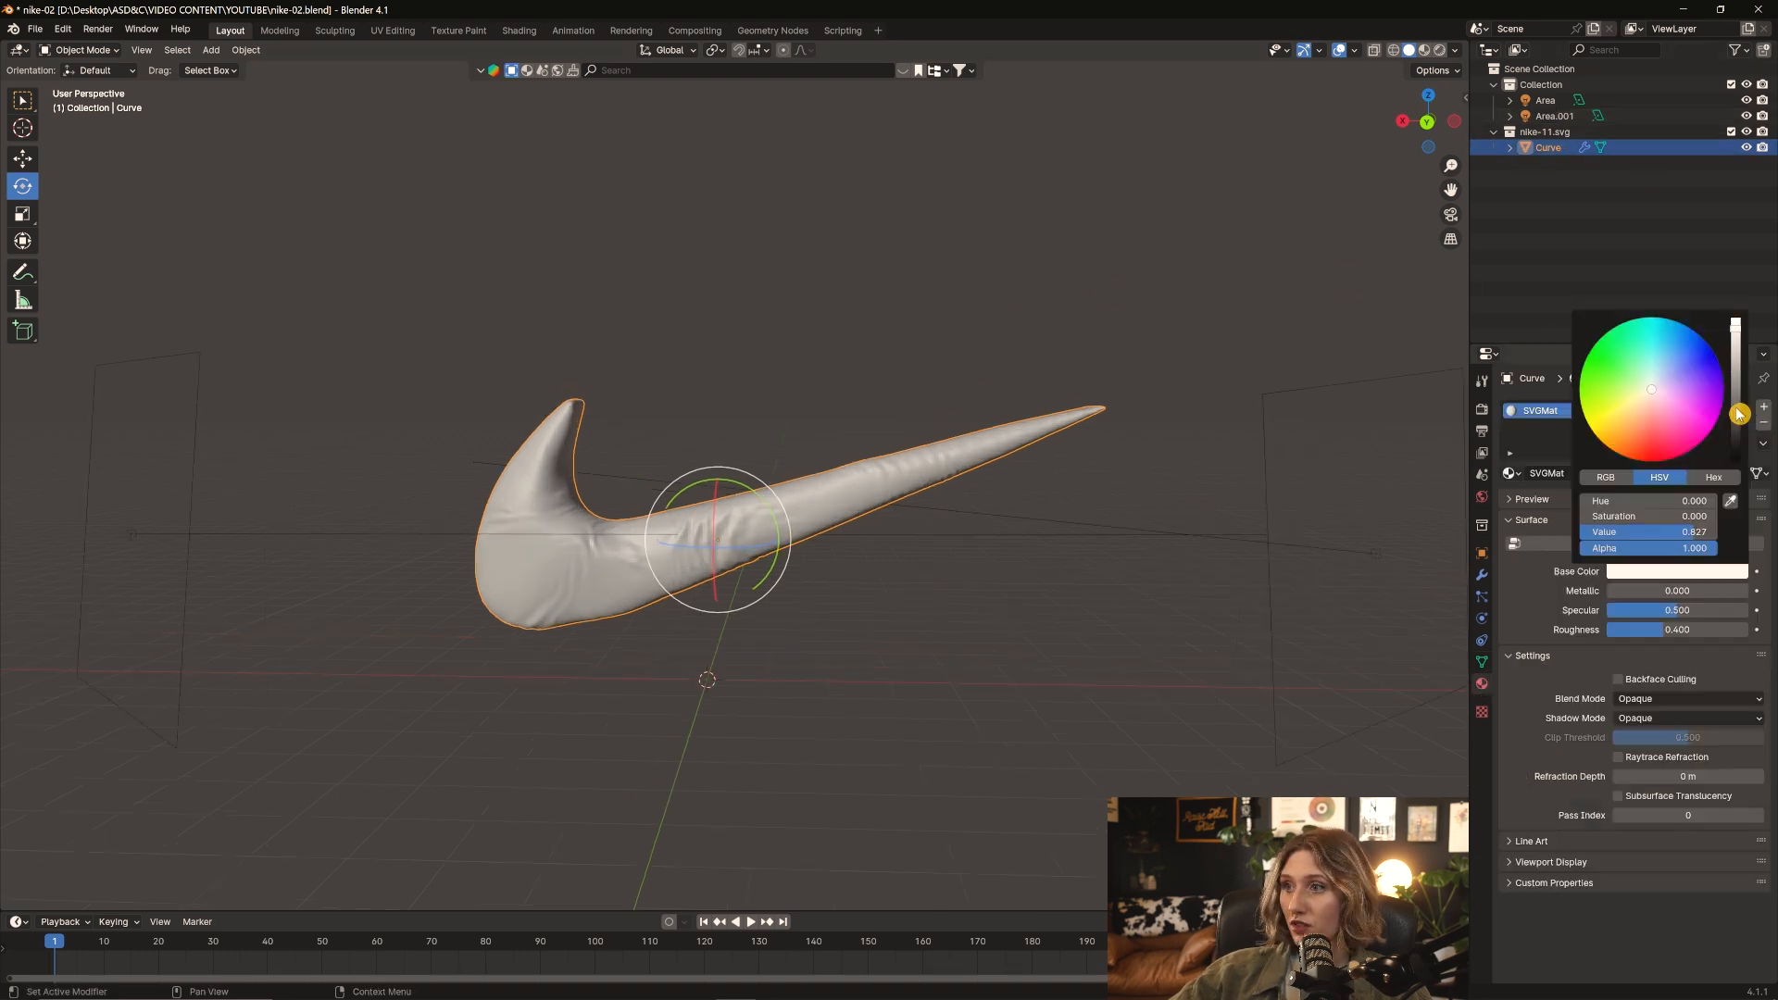
left_click_drag(1739, 414, 1735, 448)
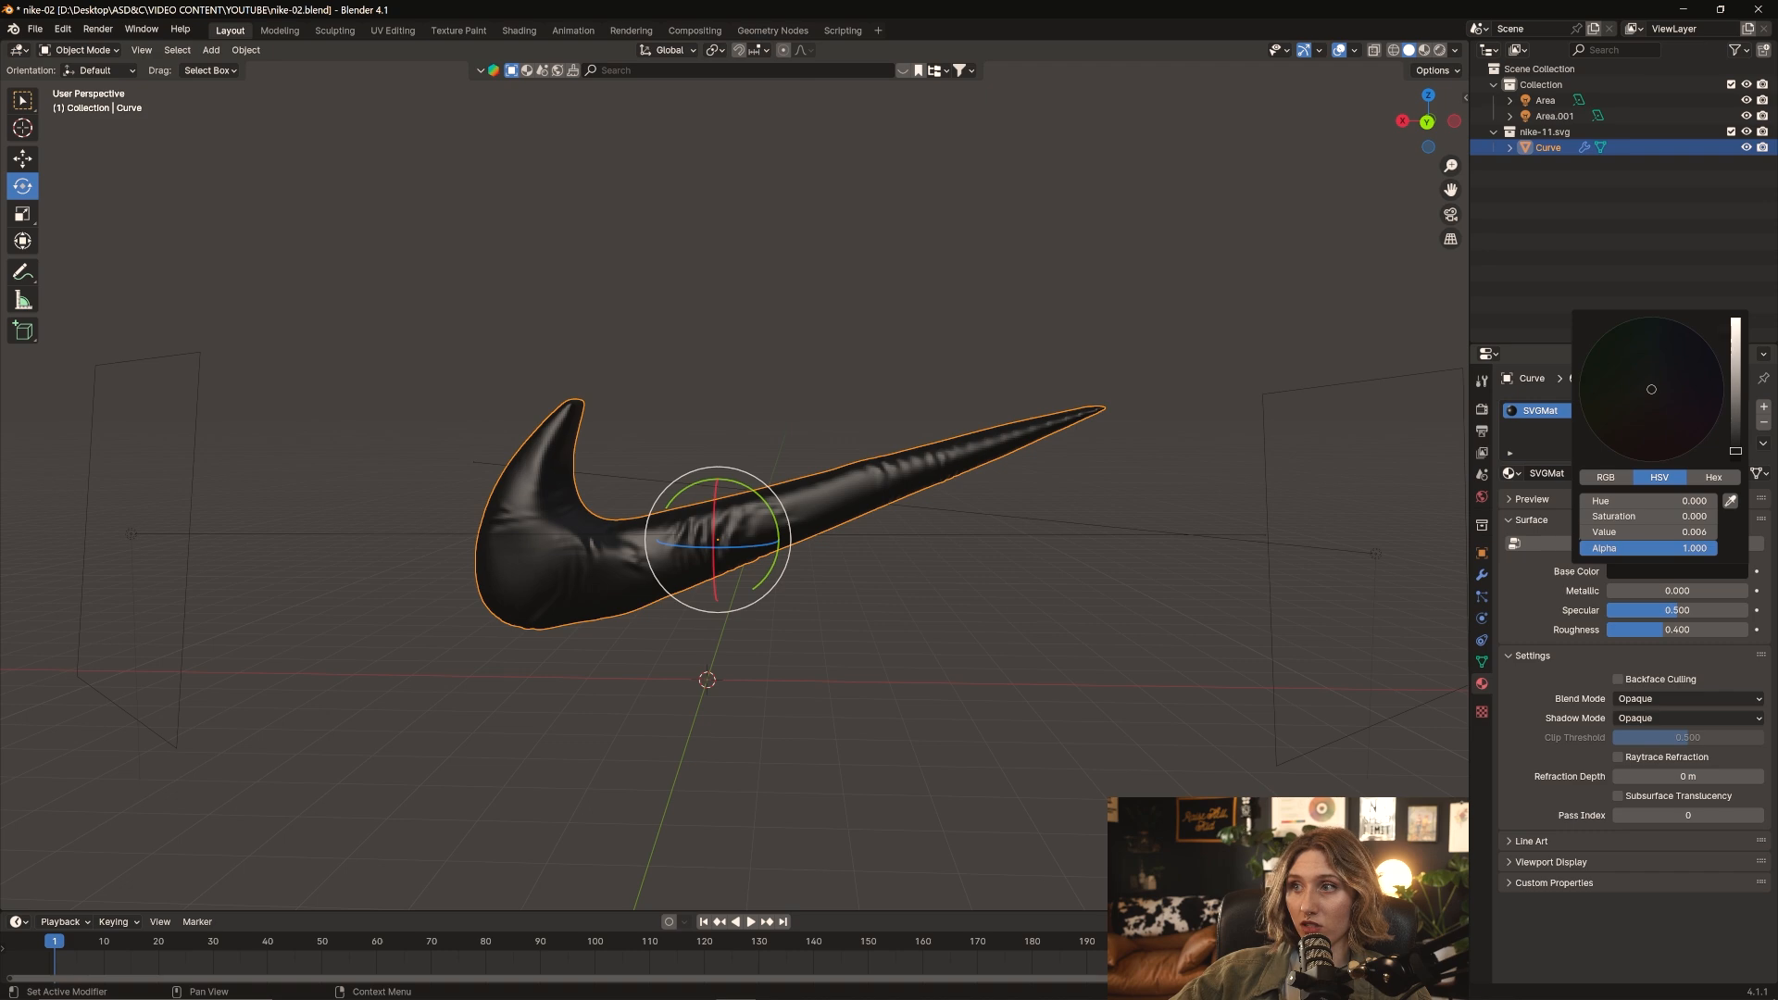
left_click_drag(1735, 451, 1735, 449)
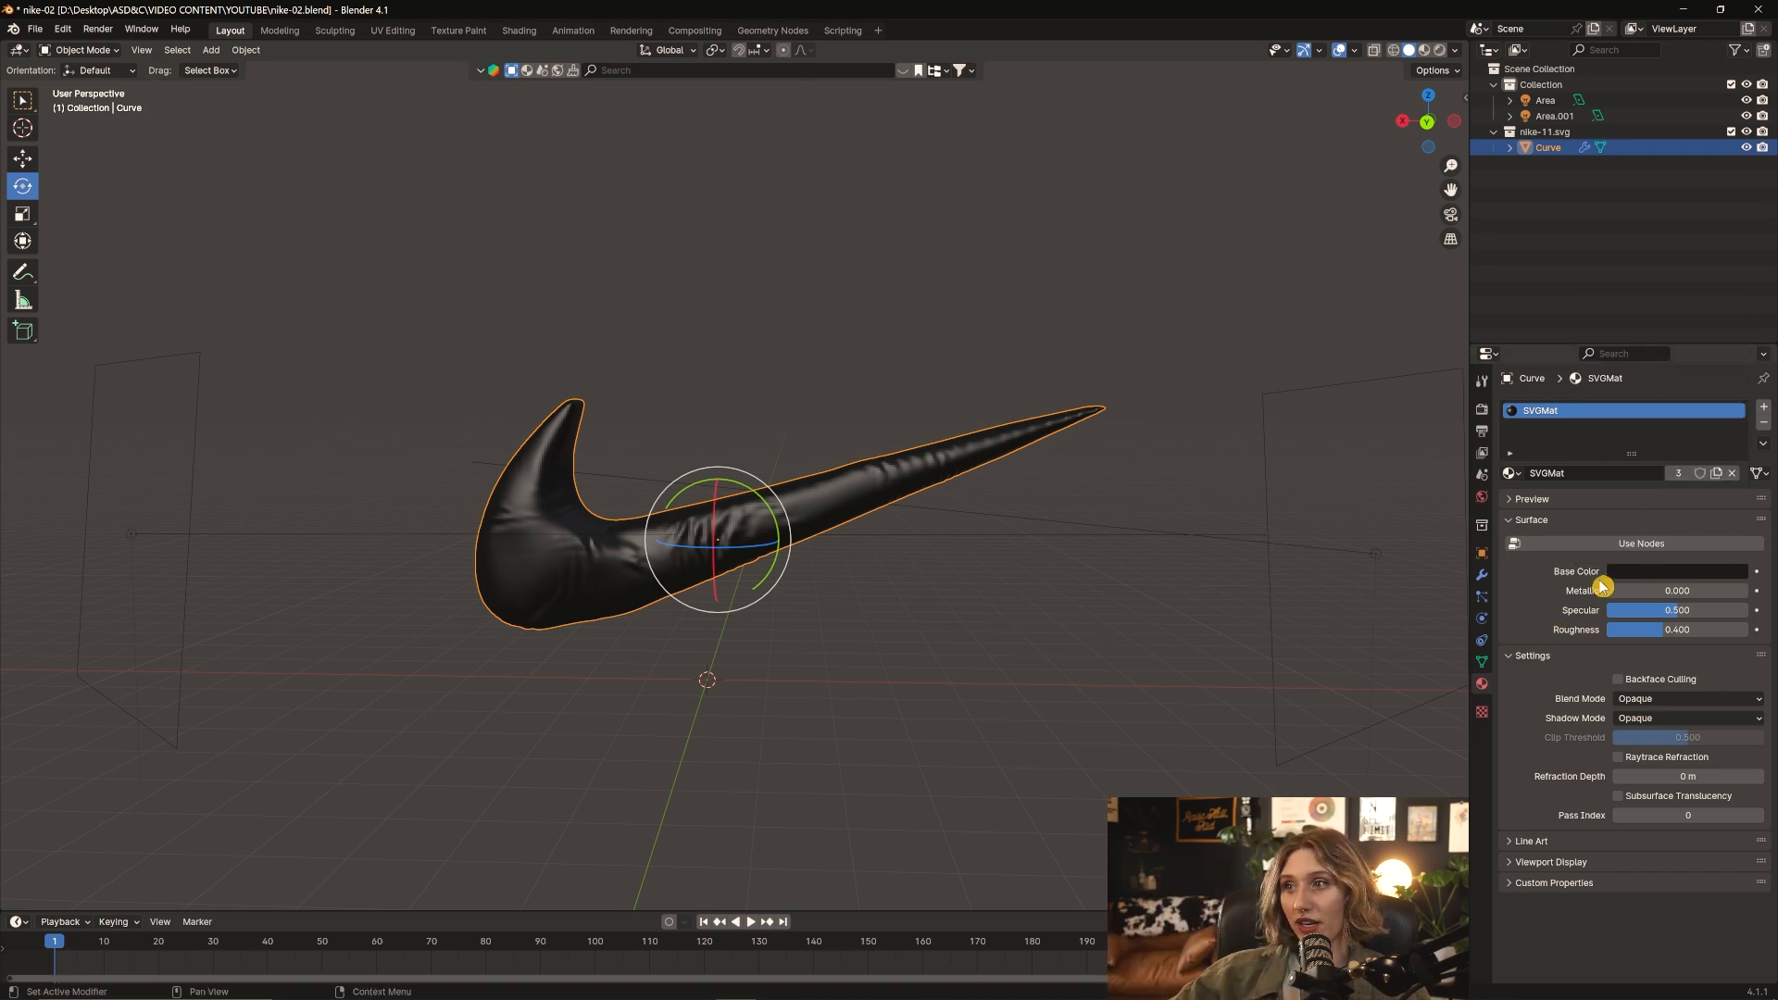
Switch the viewport to material preview and raise the tip-side area light's power to 351.9 W
middle_click_drag(793, 607, 837, 468)
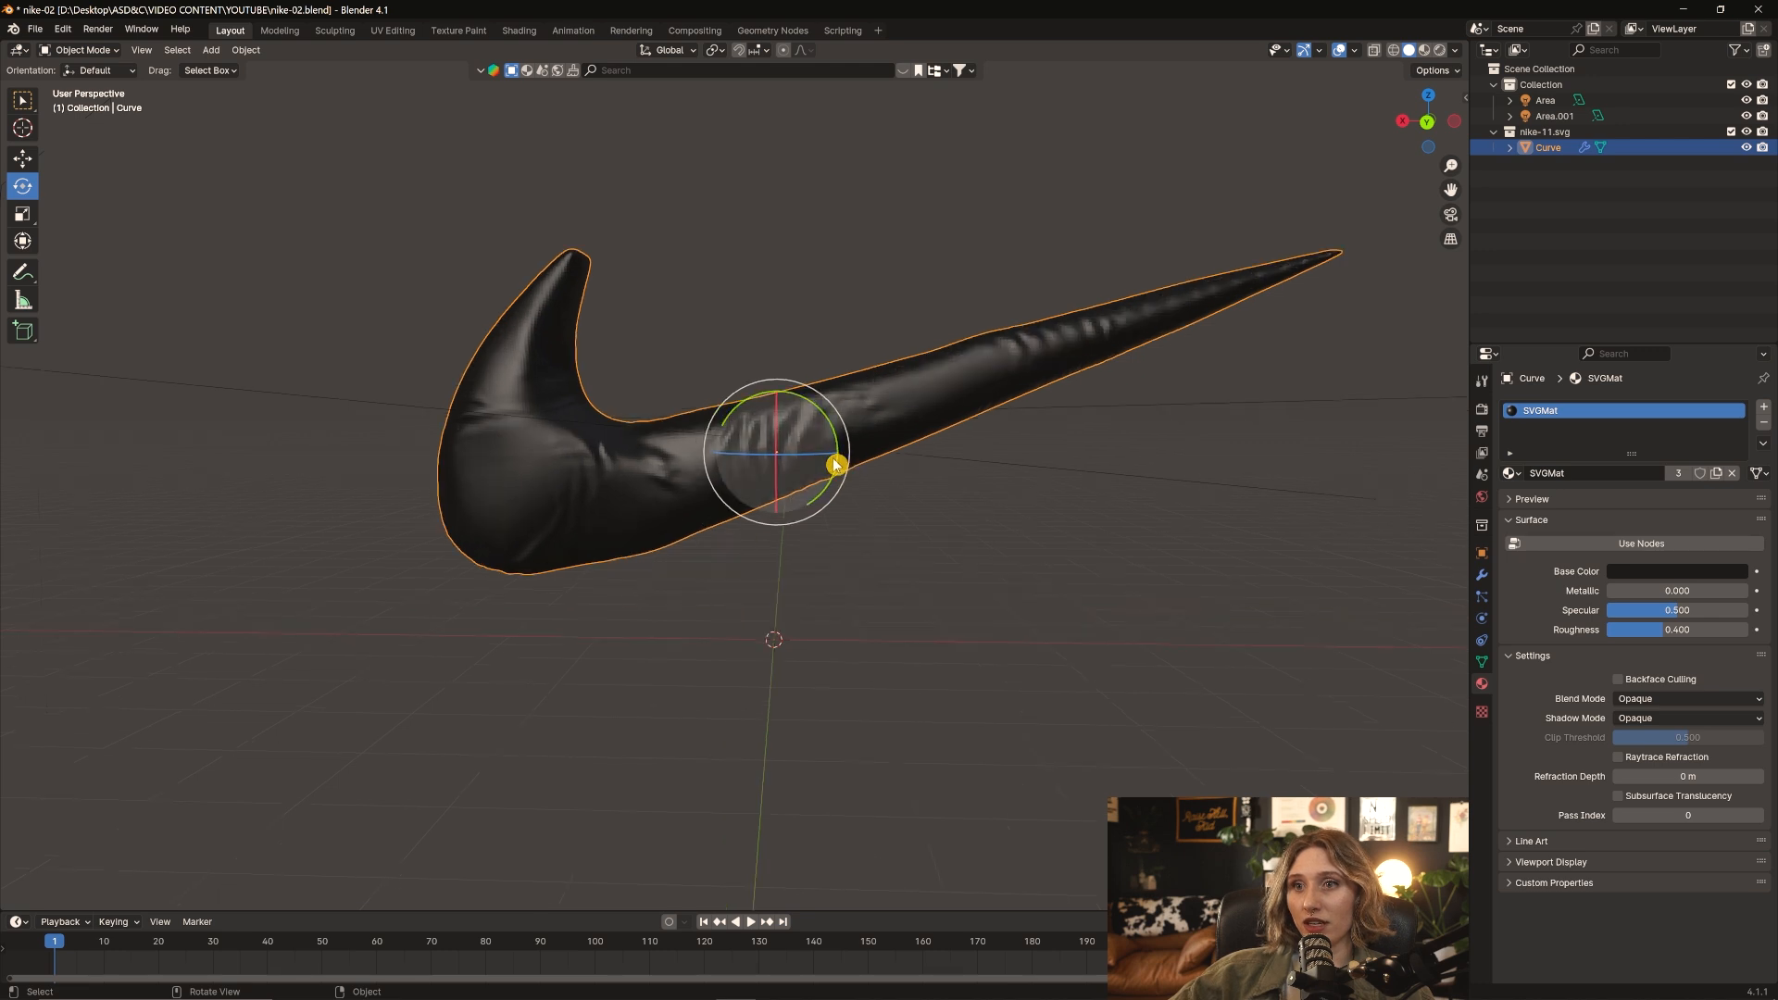
middle_click_drag(1040, 456, 1382, 500)
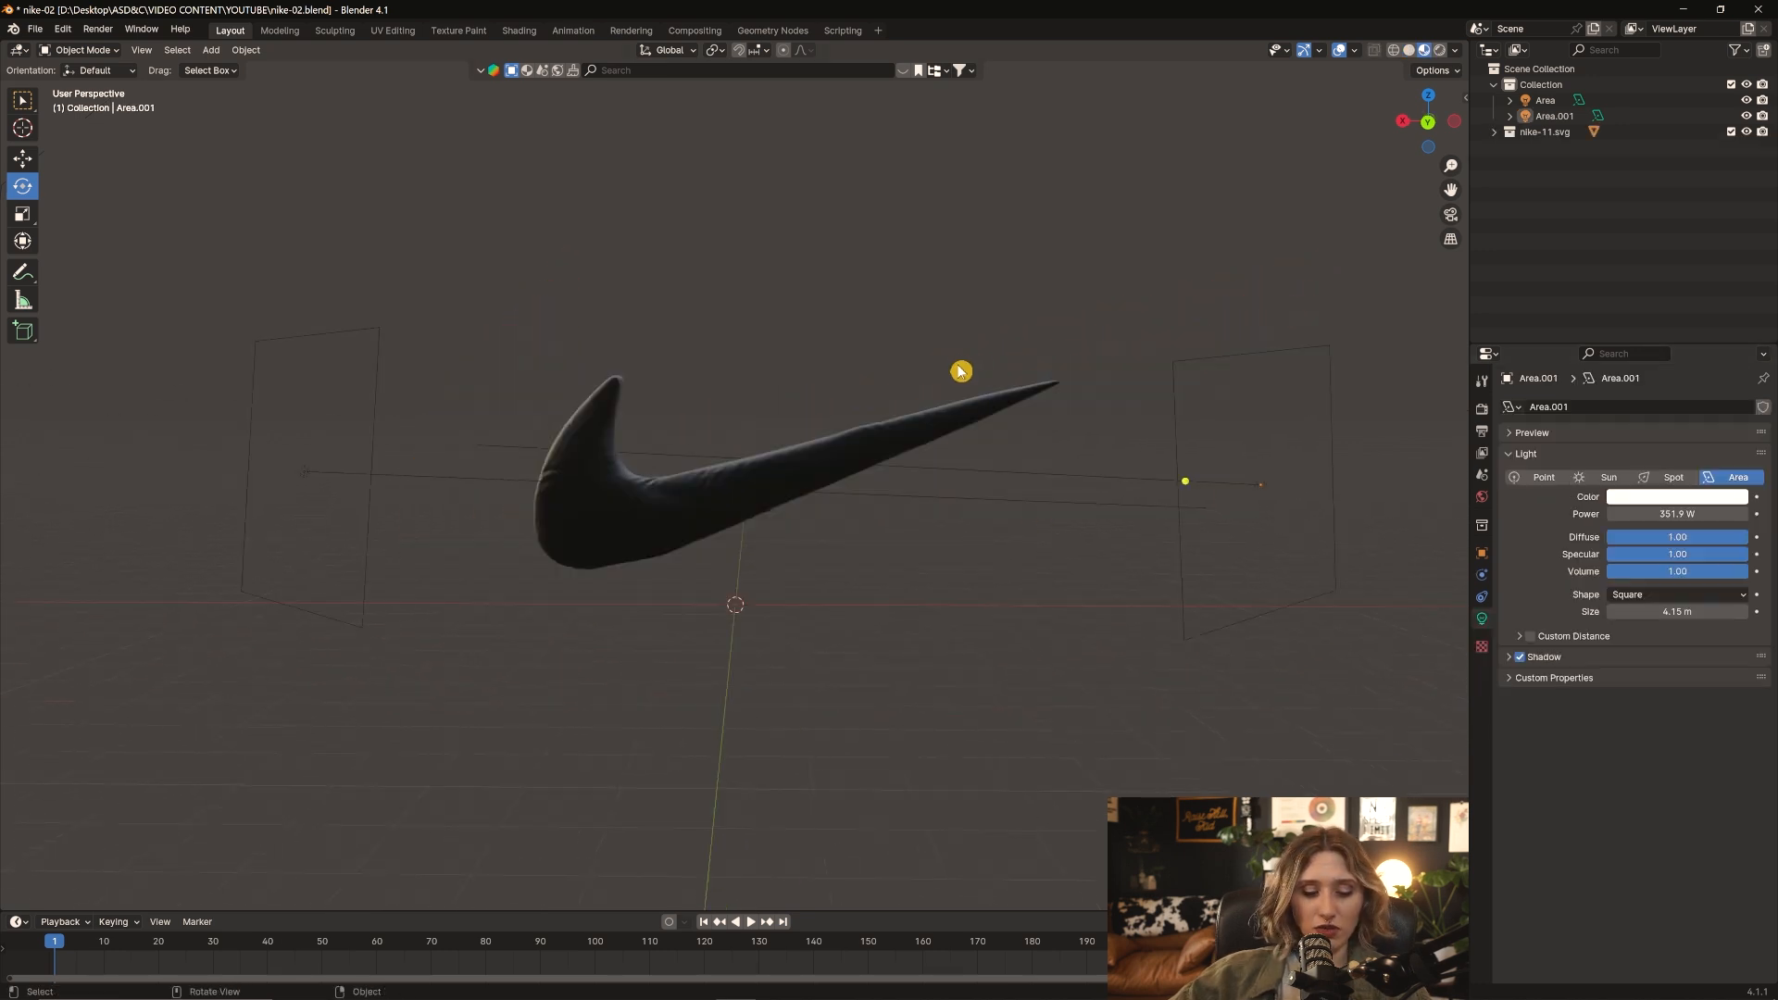
Add a camera, move it up and back until it frames the whole swoosh, and look through it
key("shift+a")
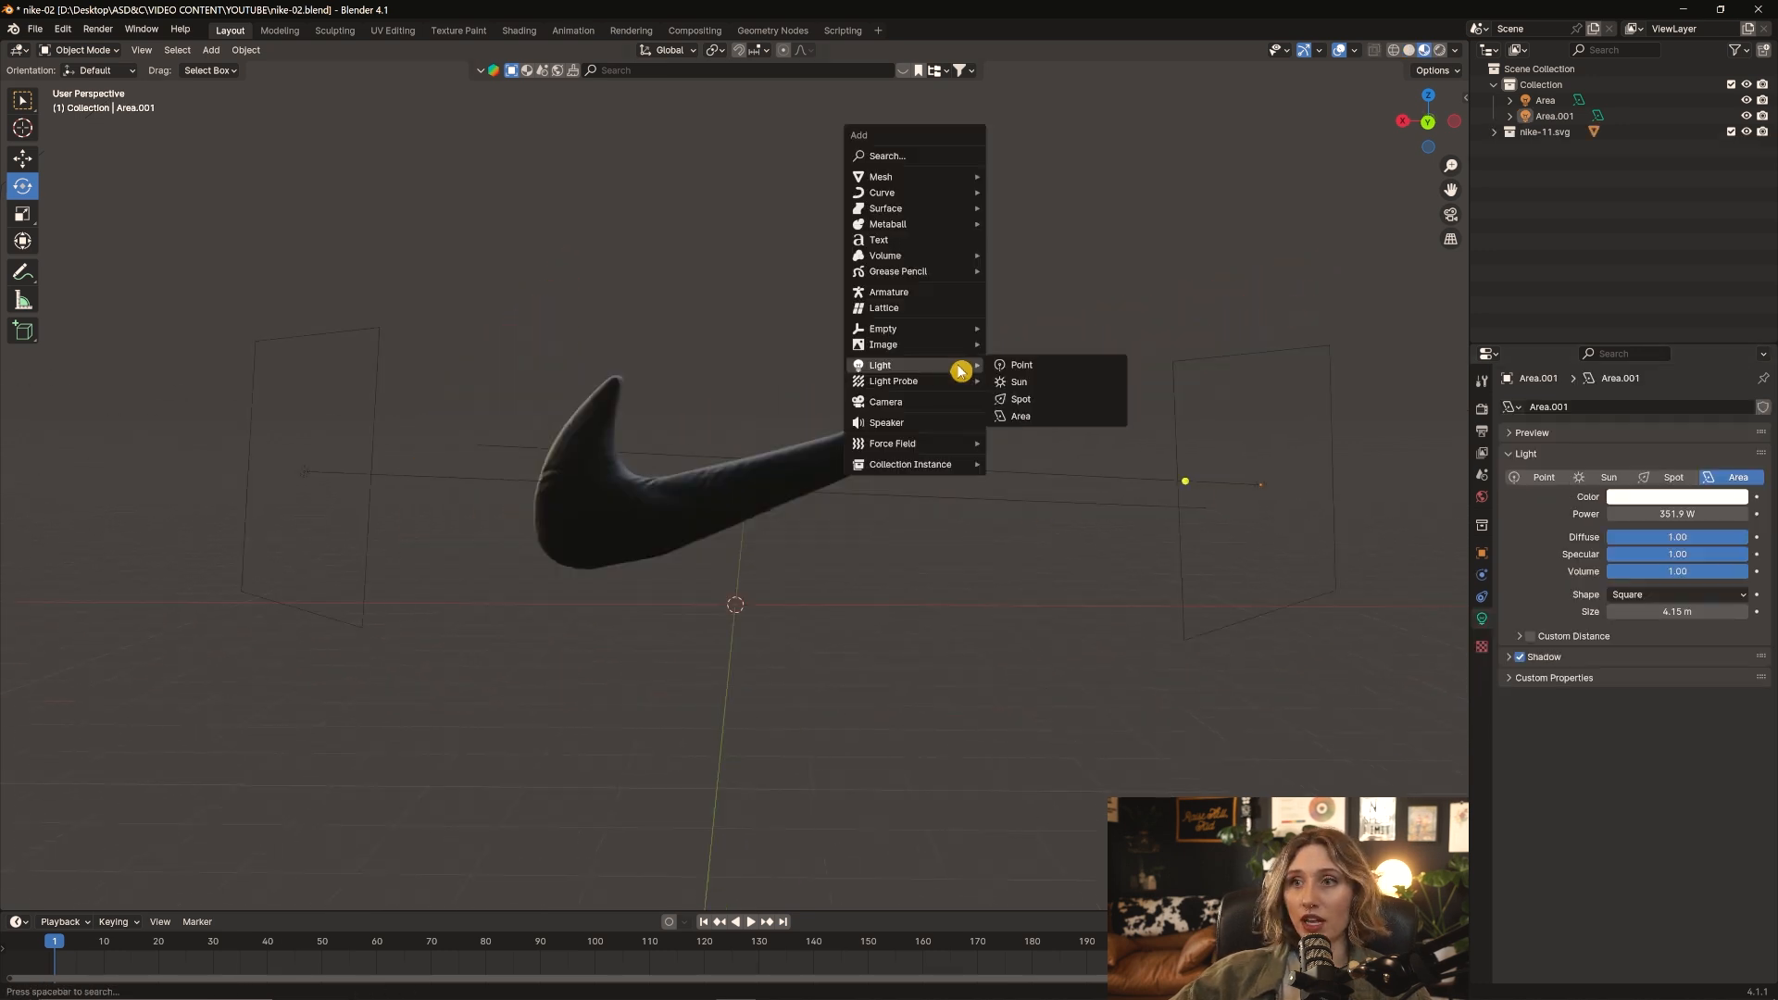
left_click(965, 409)
middle_click_drag(809, 608, 823, 604)
left_click(33, 159)
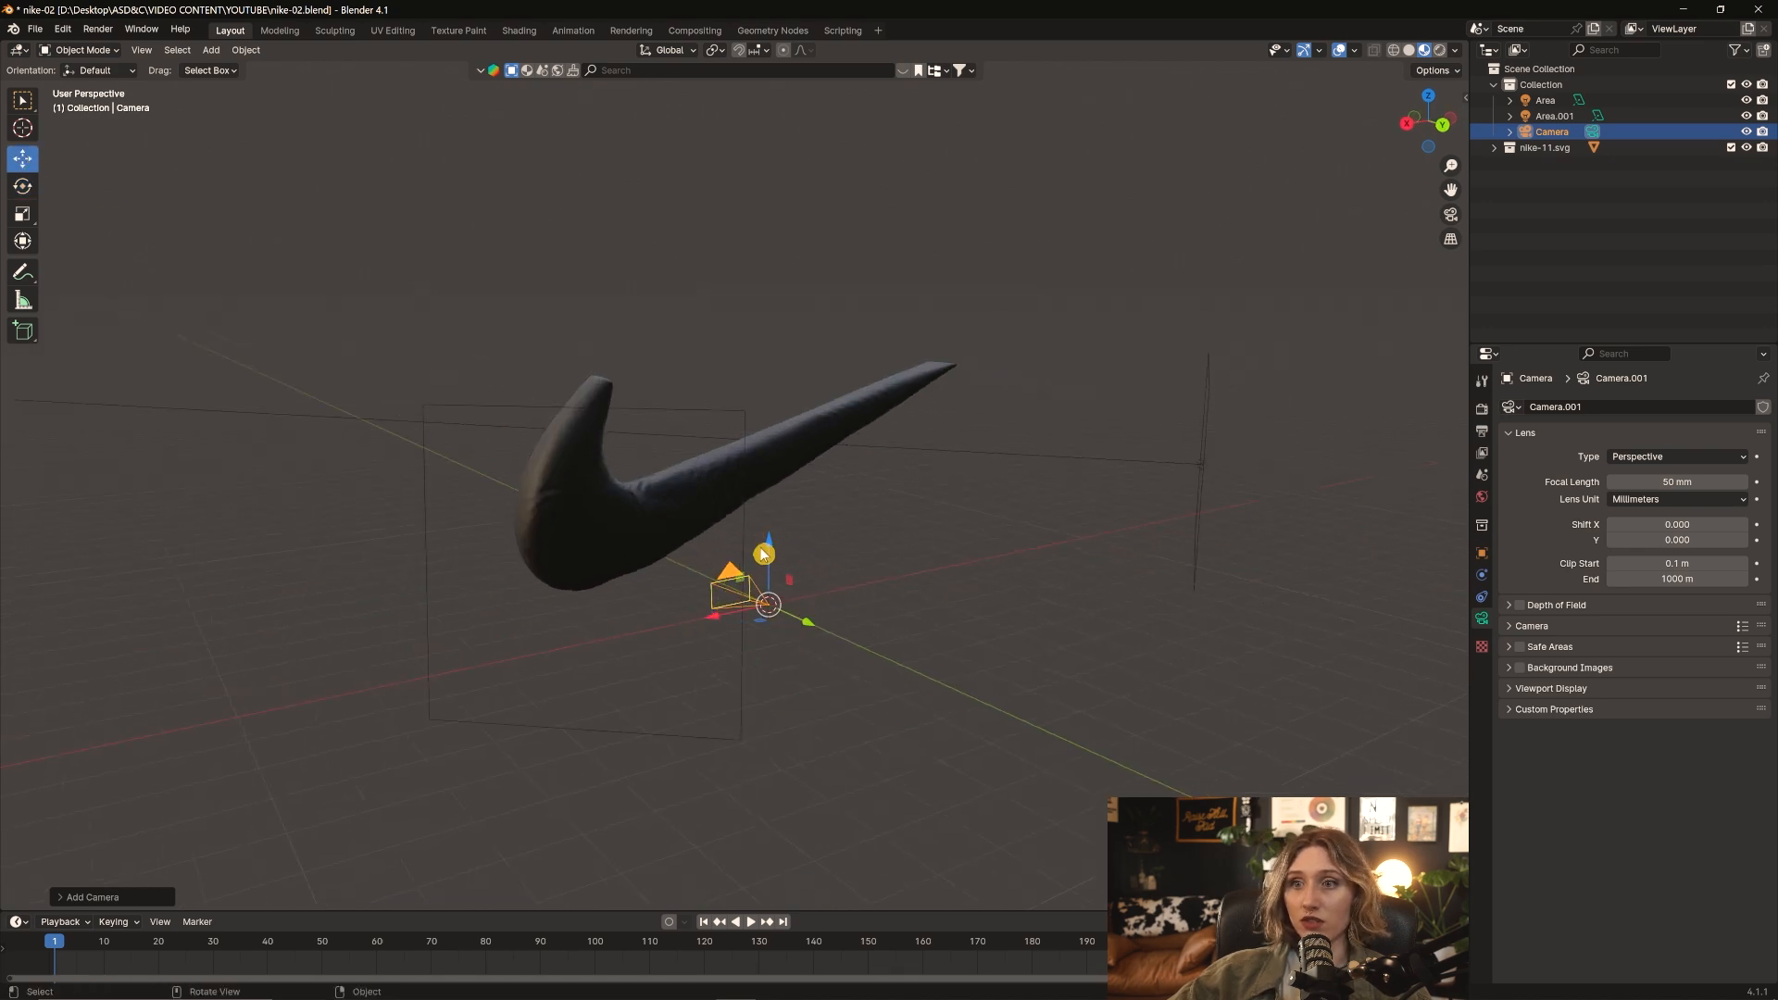
left_click_drag(768, 544, 966, 599)
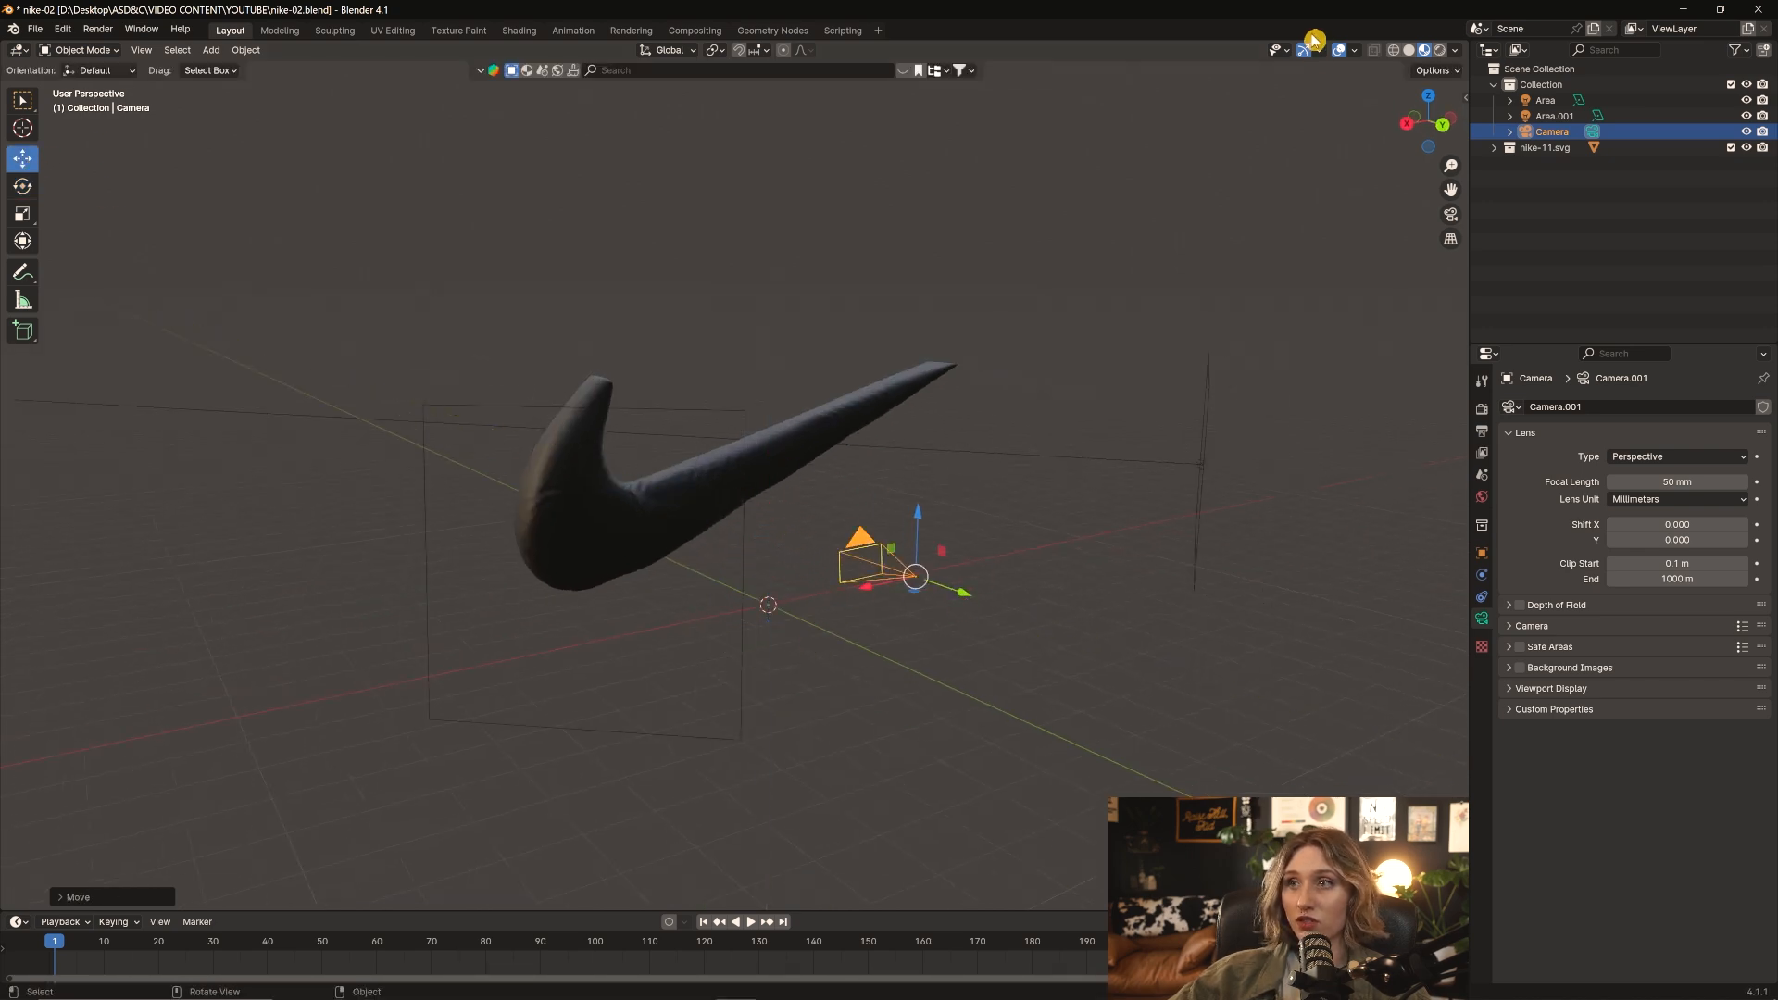
left_click(1450, 214)
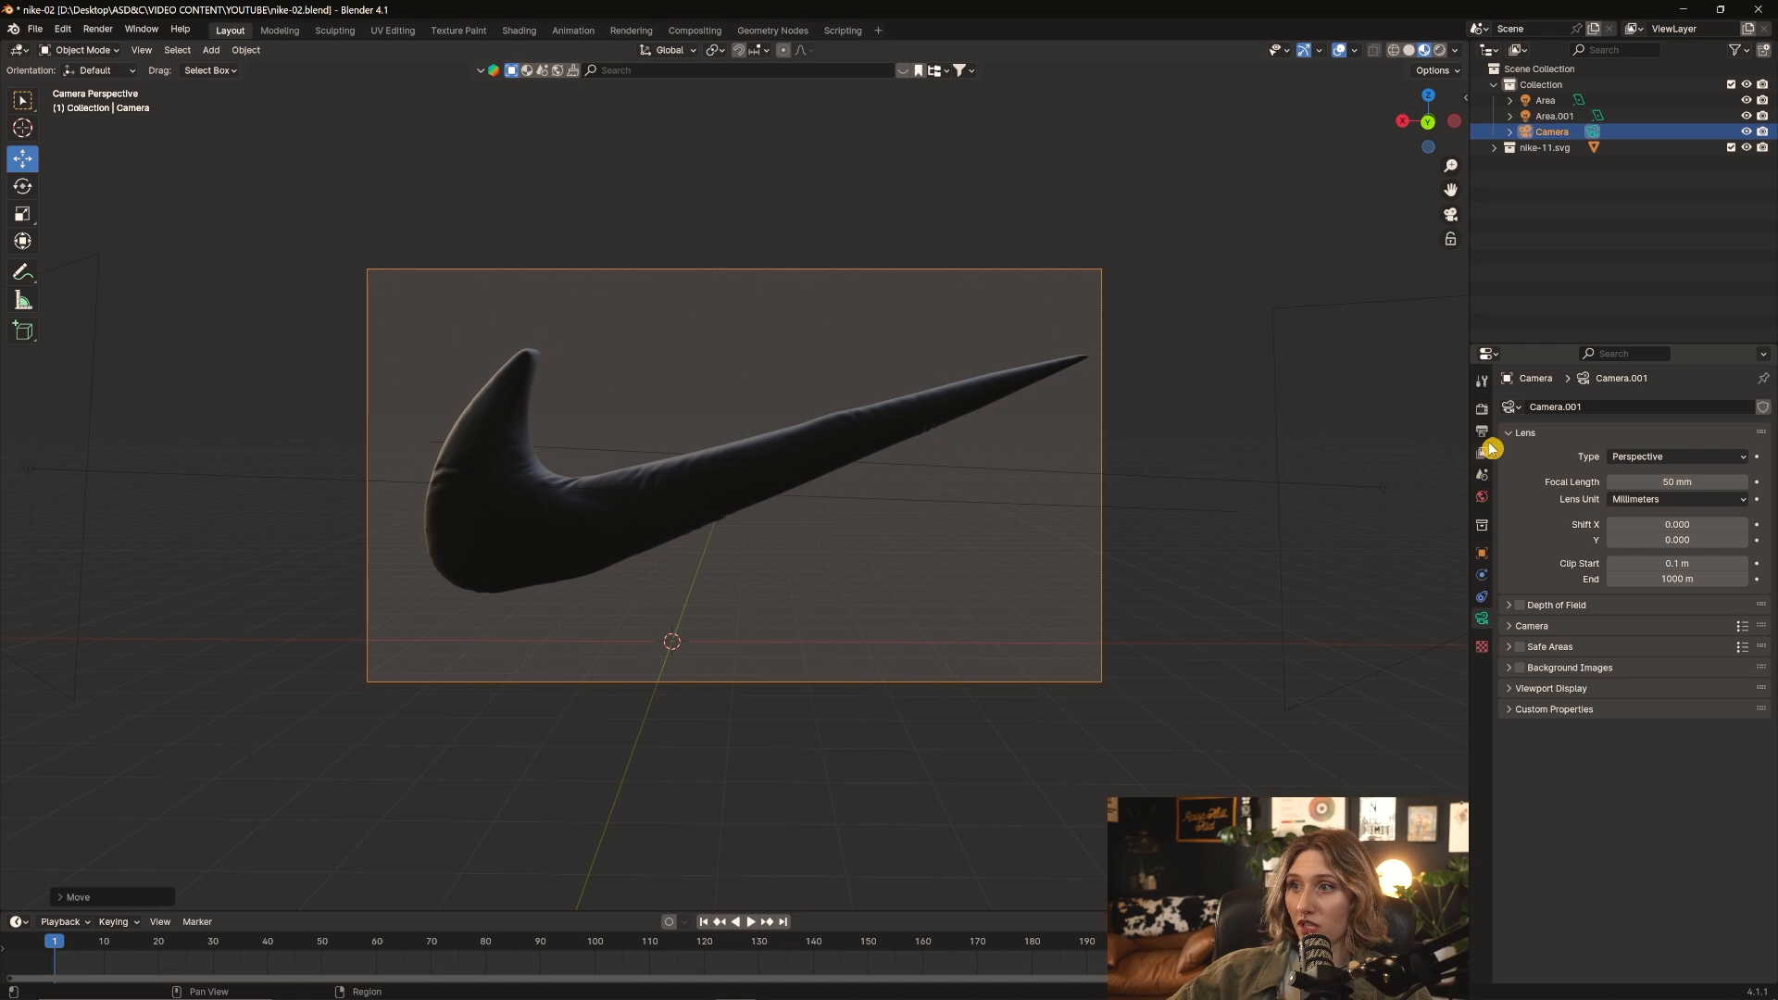
Check the output settings for PNG with RGBA color and make the render's film background transparent
left_click(1481, 453)
left_click(1482, 431)
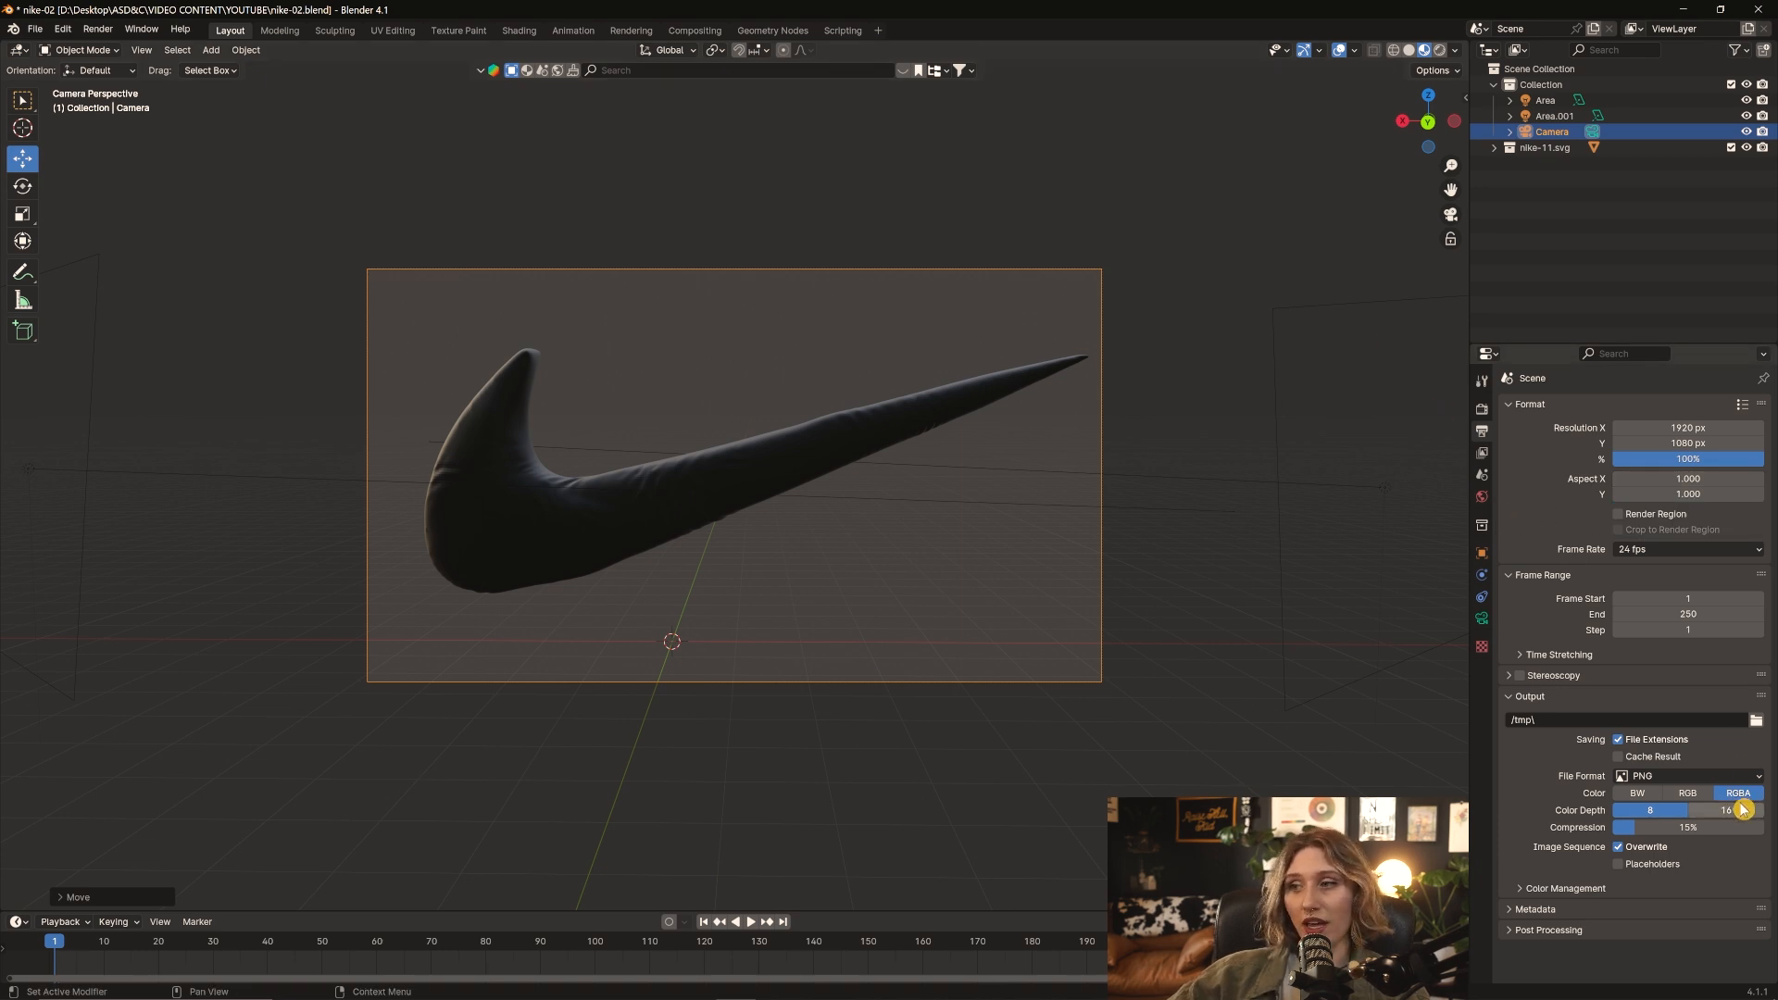
scroll(1459, 834, "down", 1)
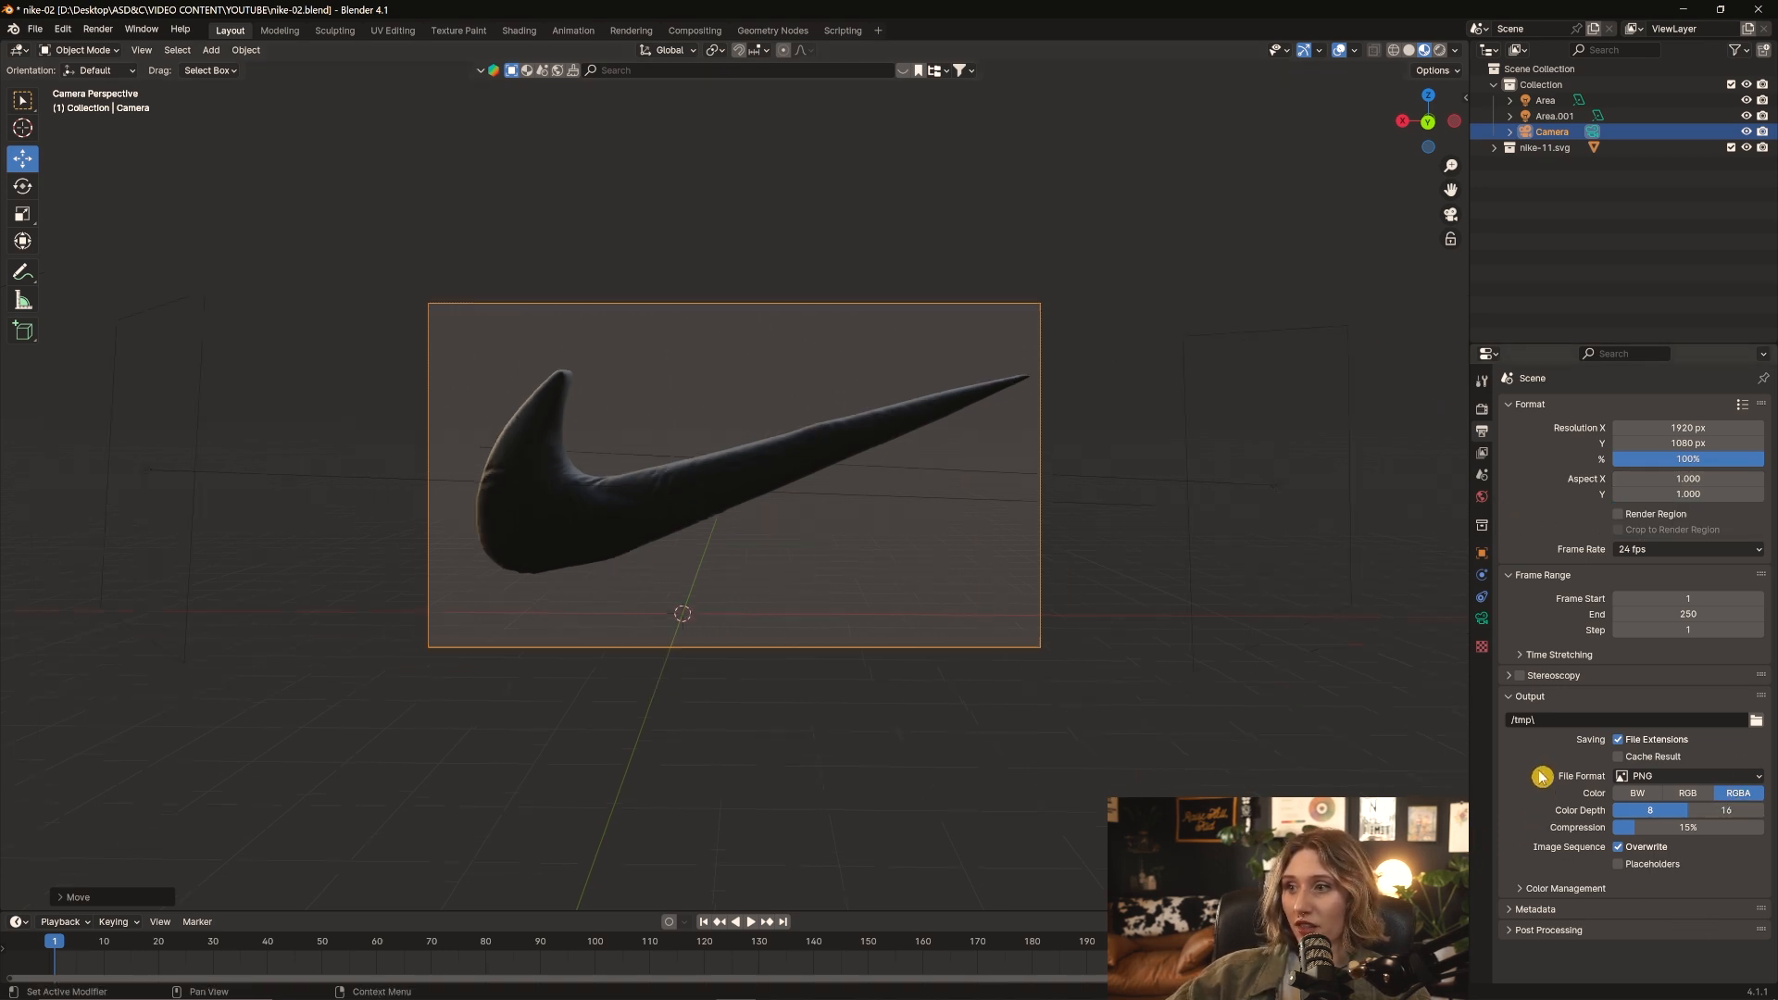
left_click(1481, 408)
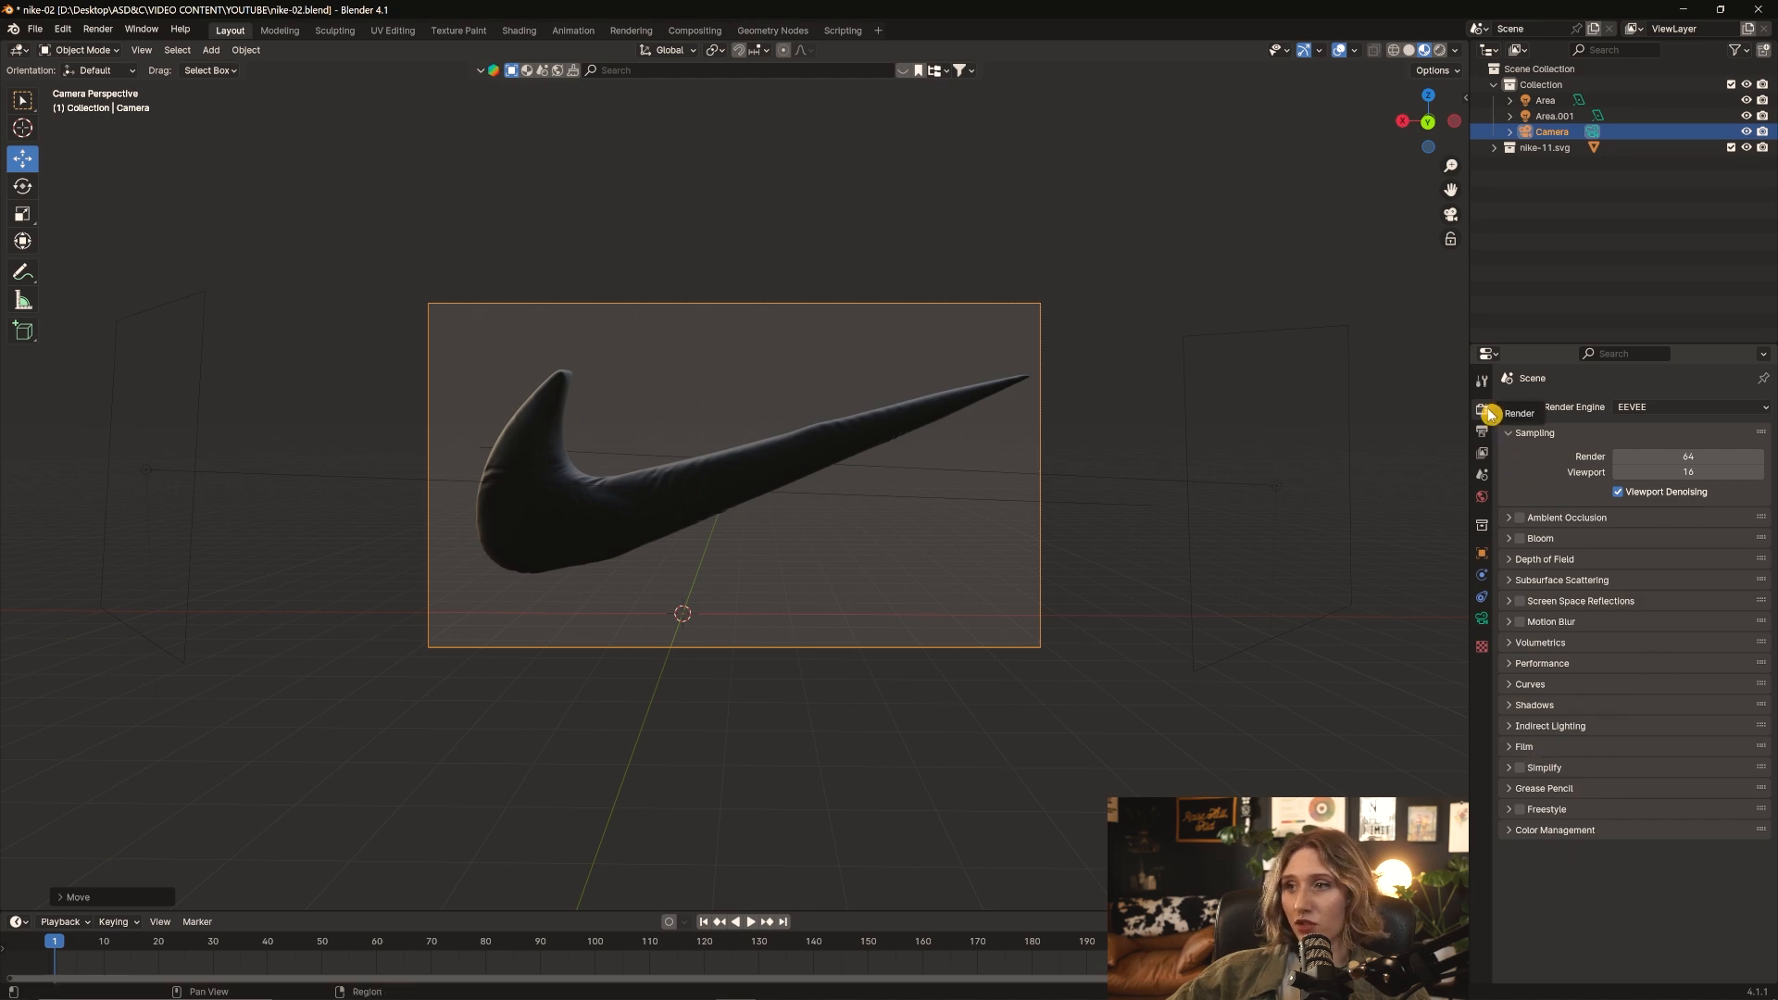
left_click(1528, 748)
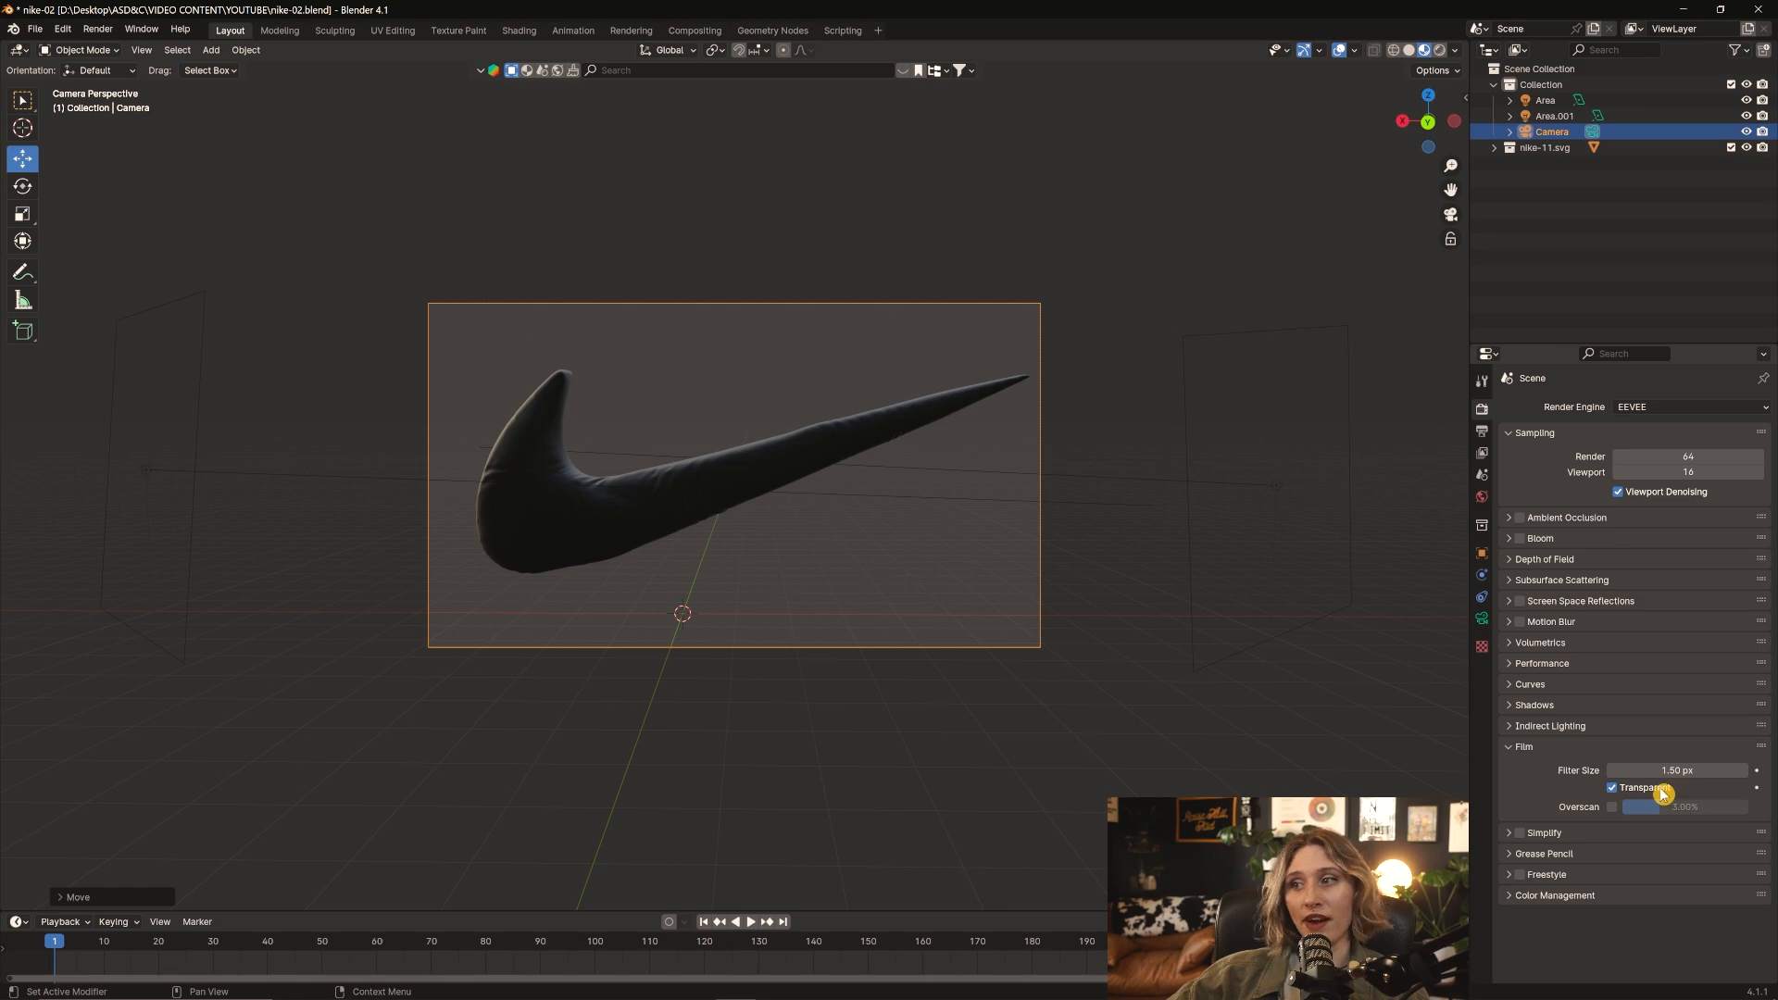
left_click(1514, 749)
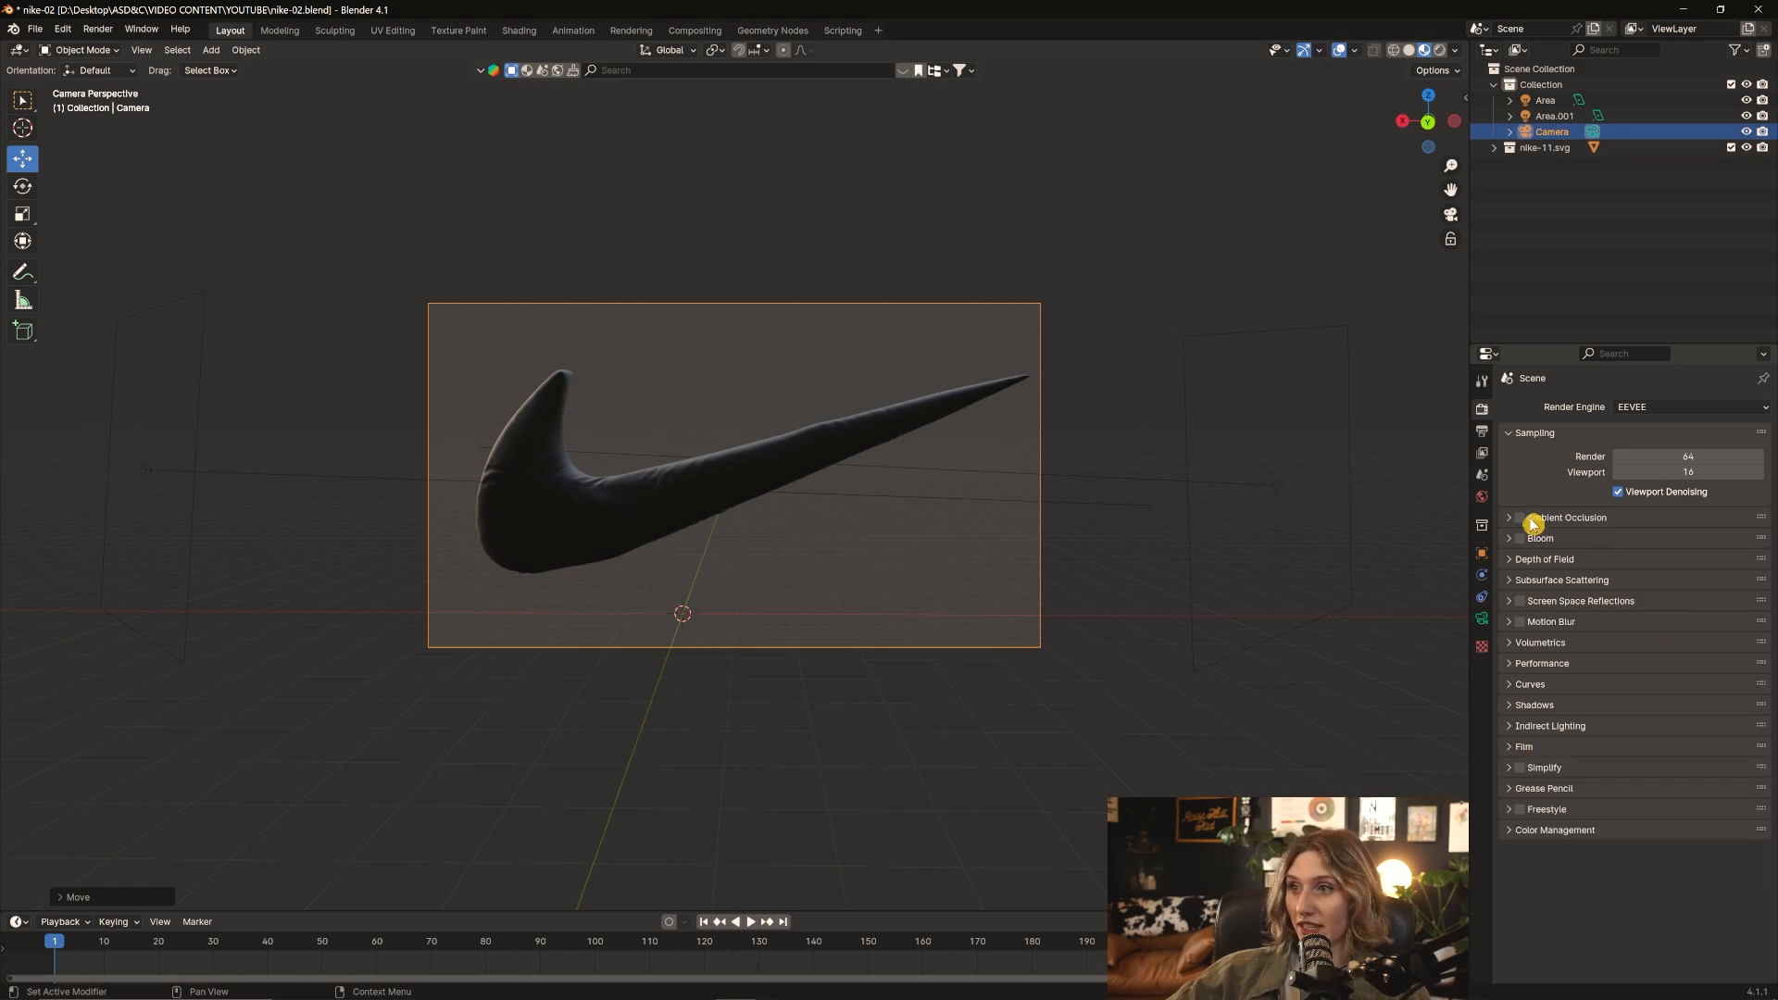
left_click(1481, 432)
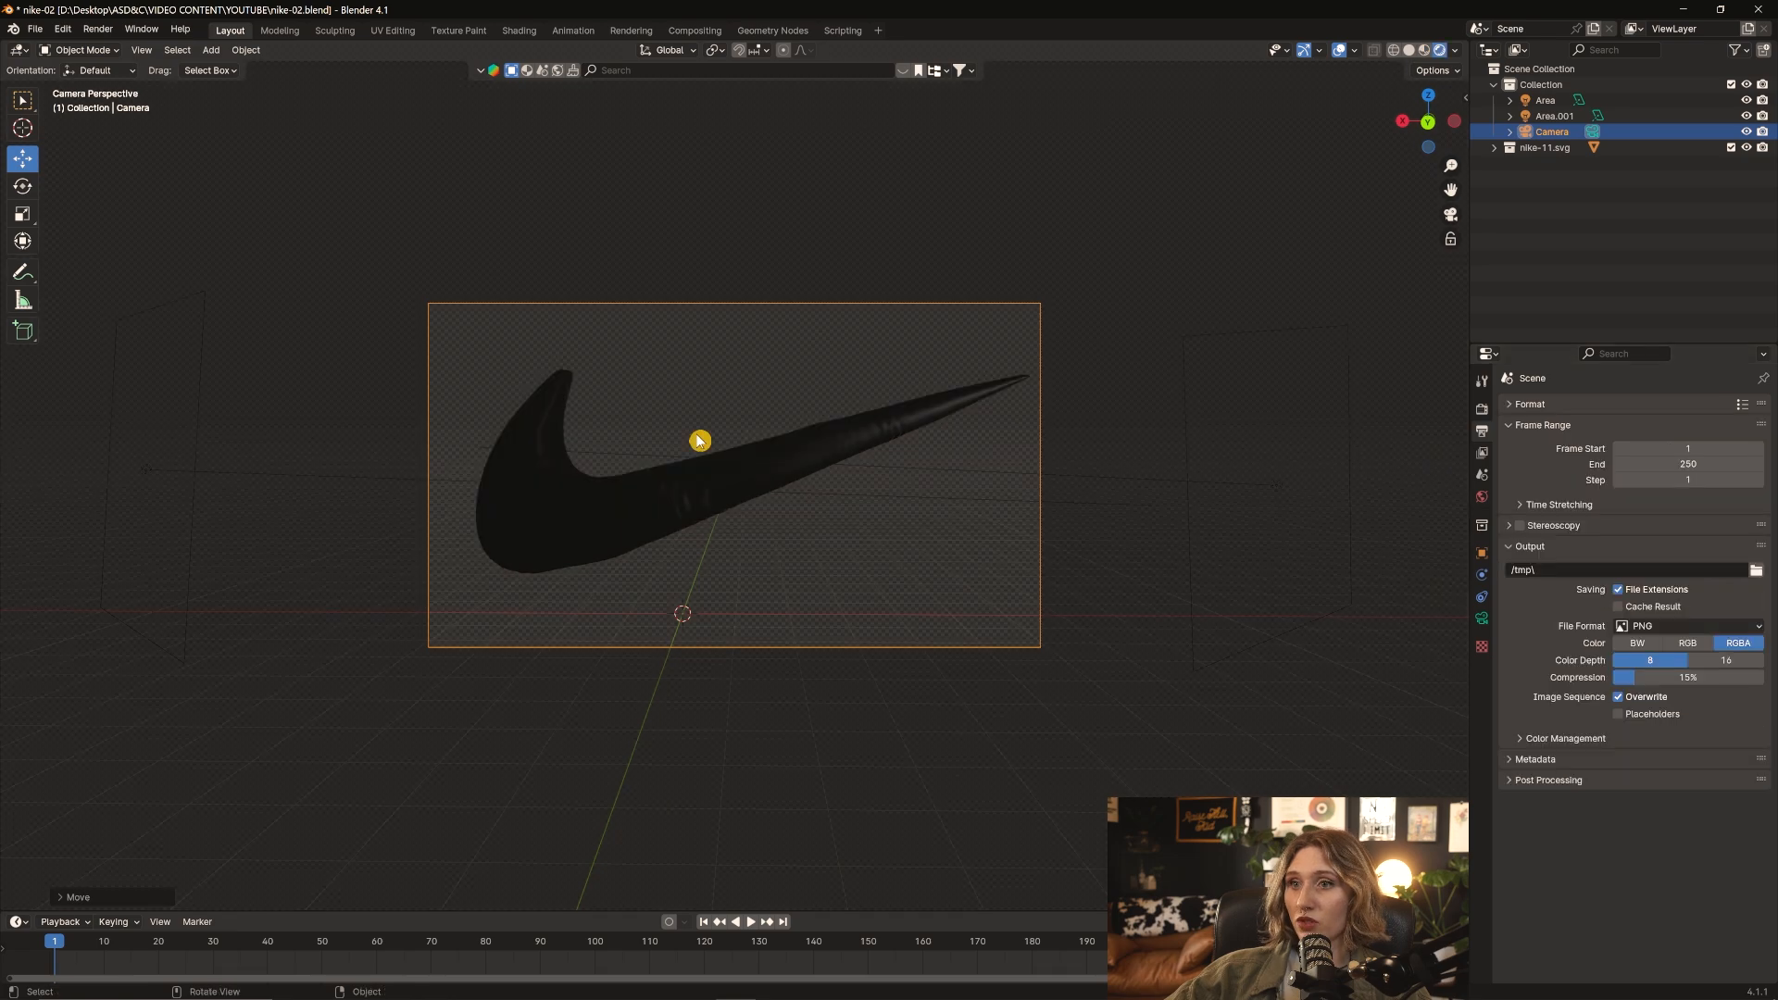
In the rendered view, compare the area lights and brighten the one beside the swoosh's rounded end
scroll(699, 440, "up", 2)
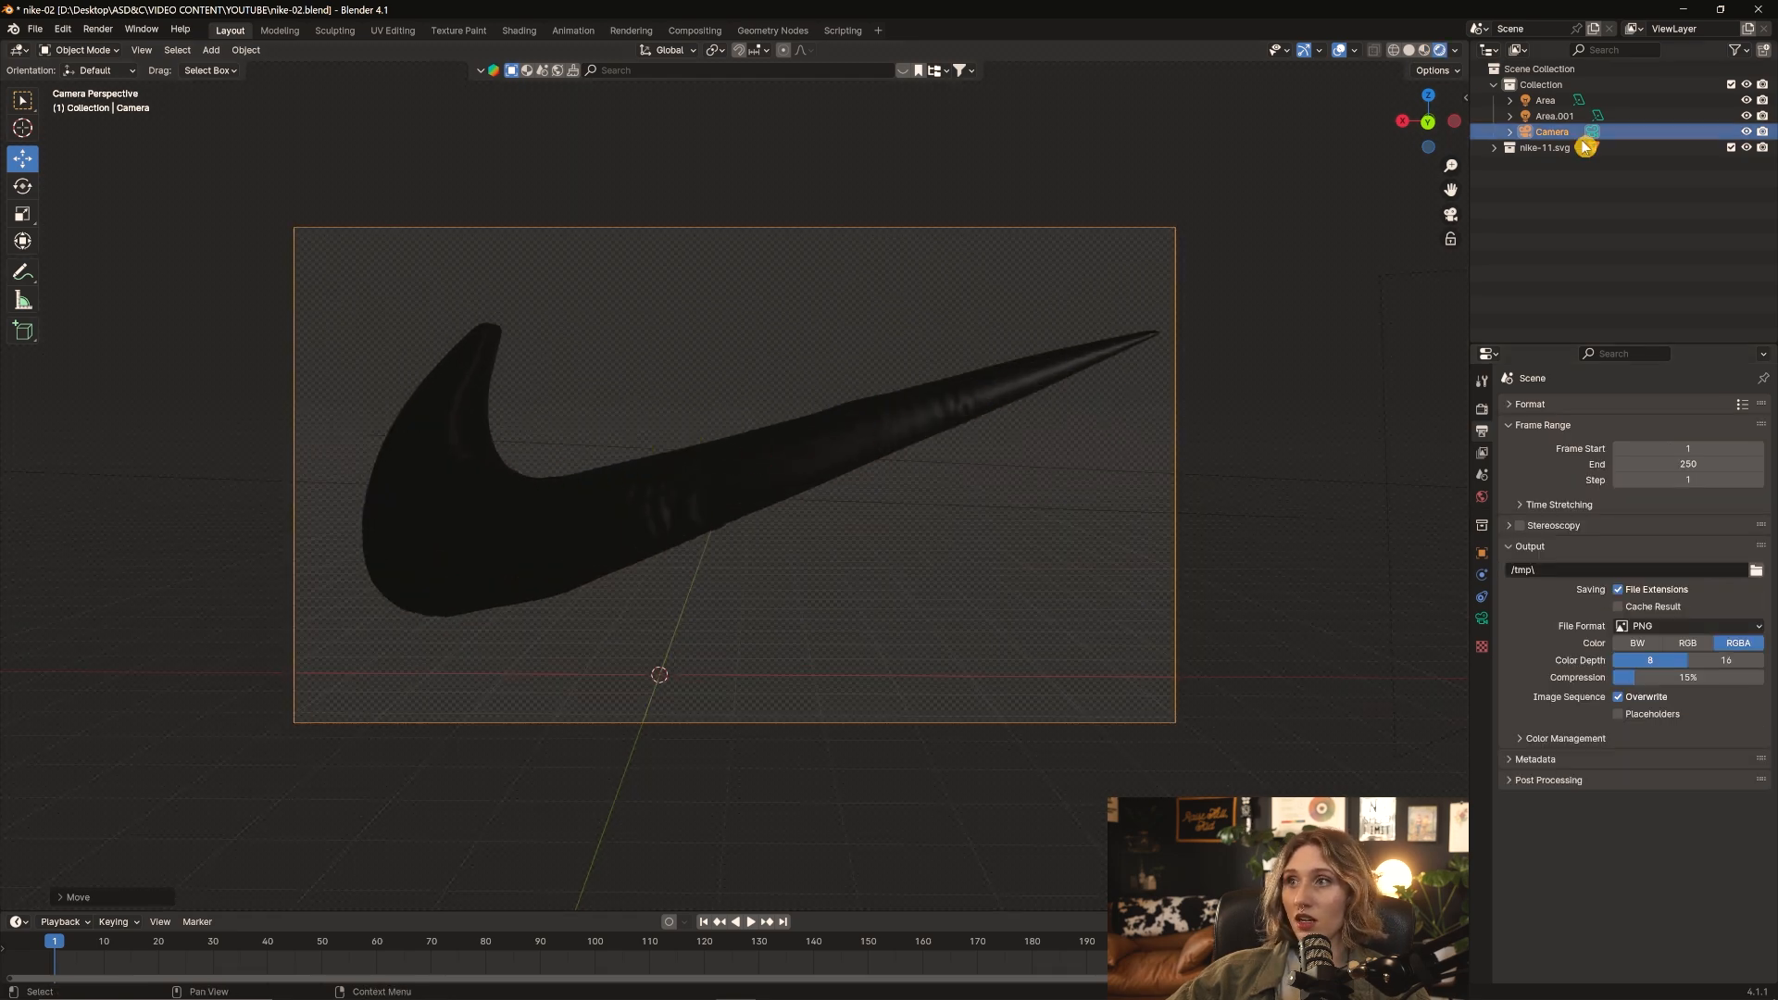
left_click(1555, 115)
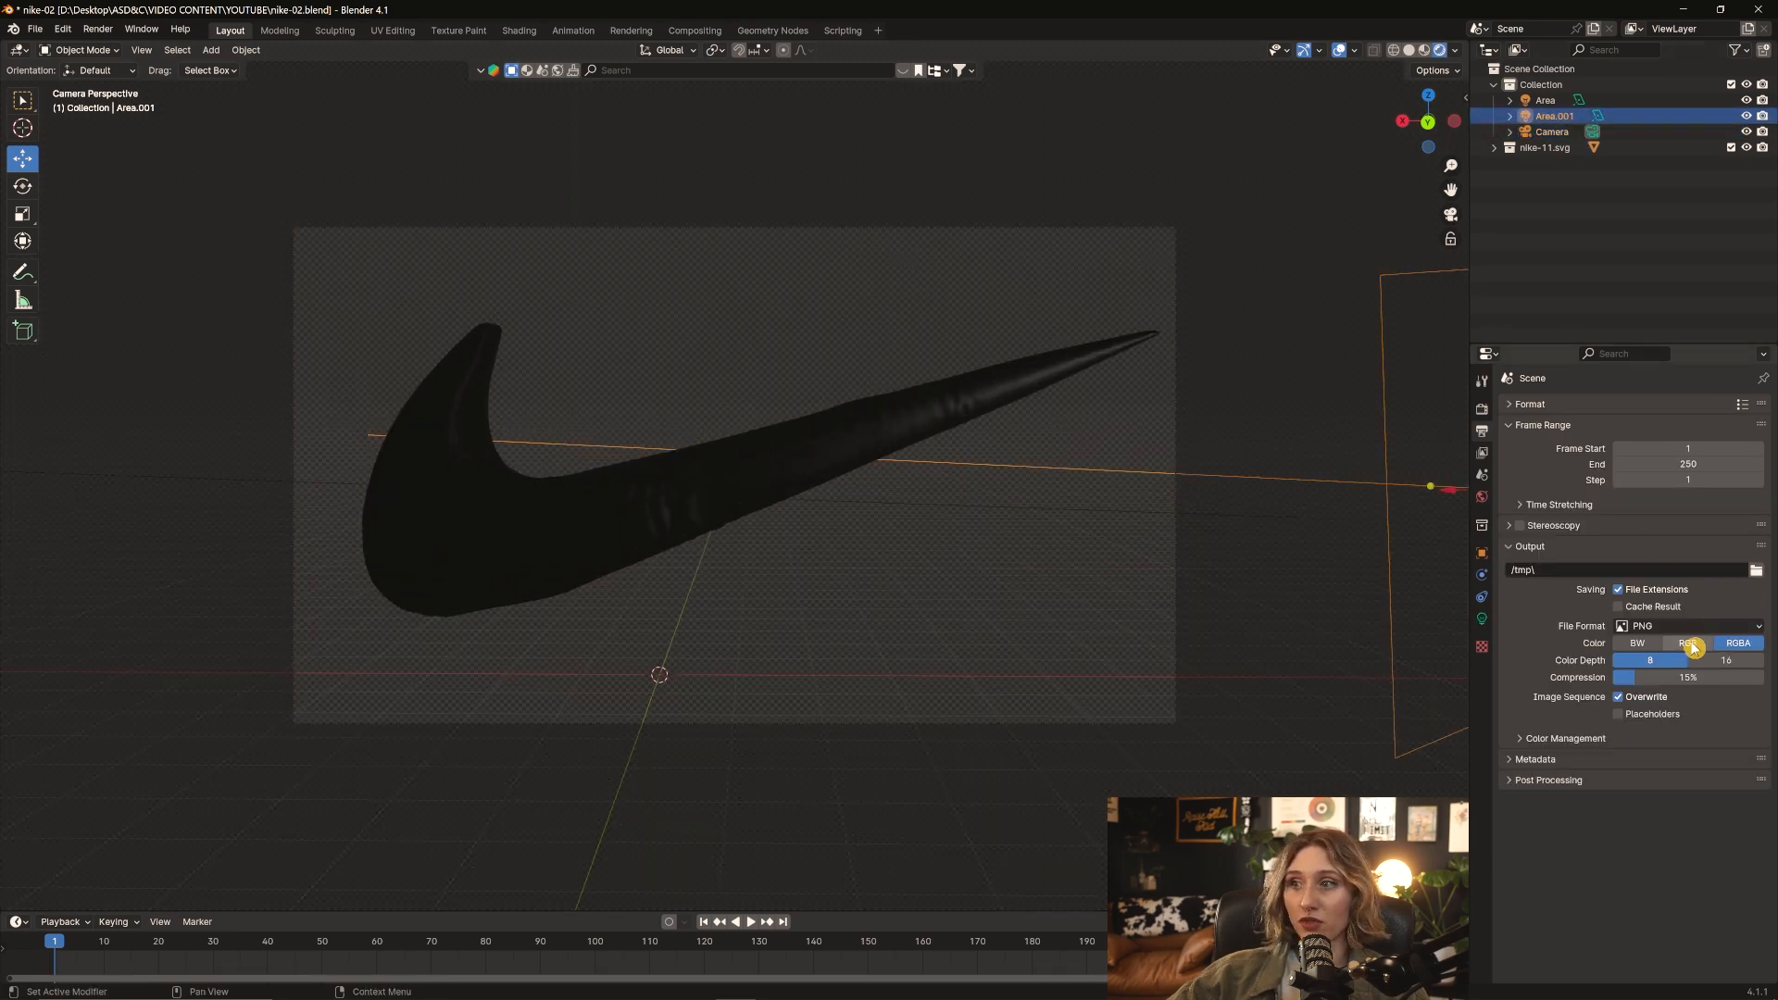
left_click(1482, 618)
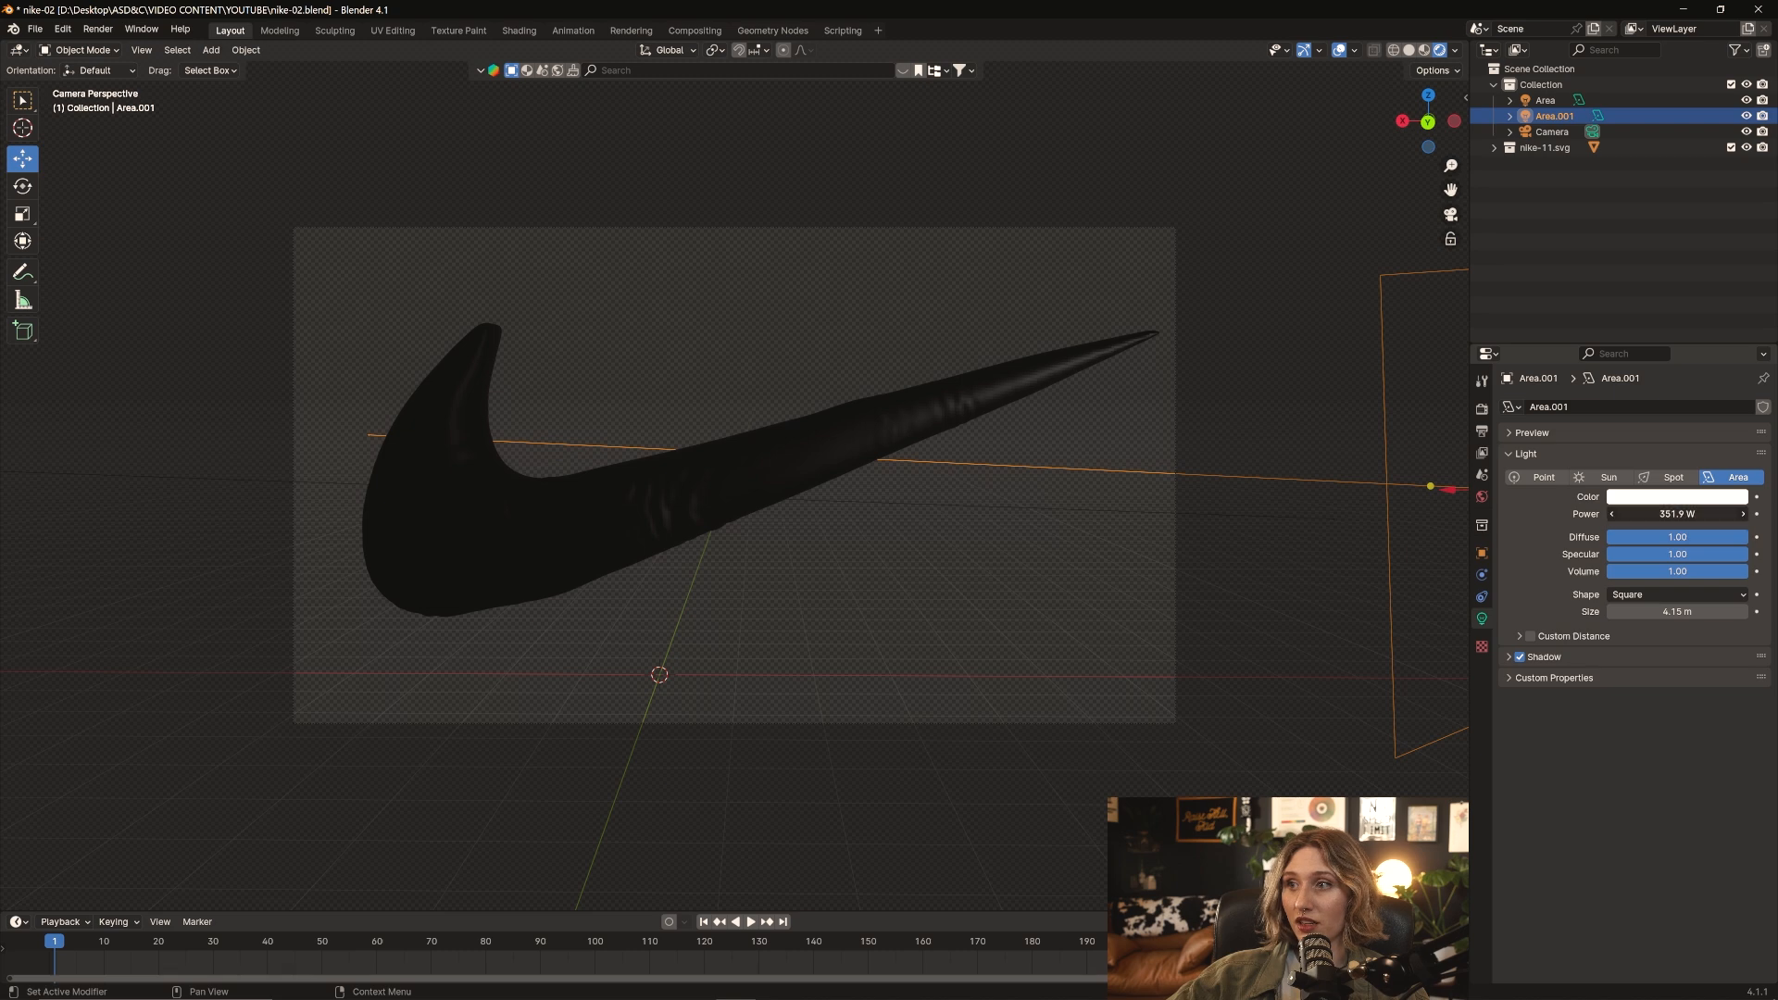
left_click(1558, 131)
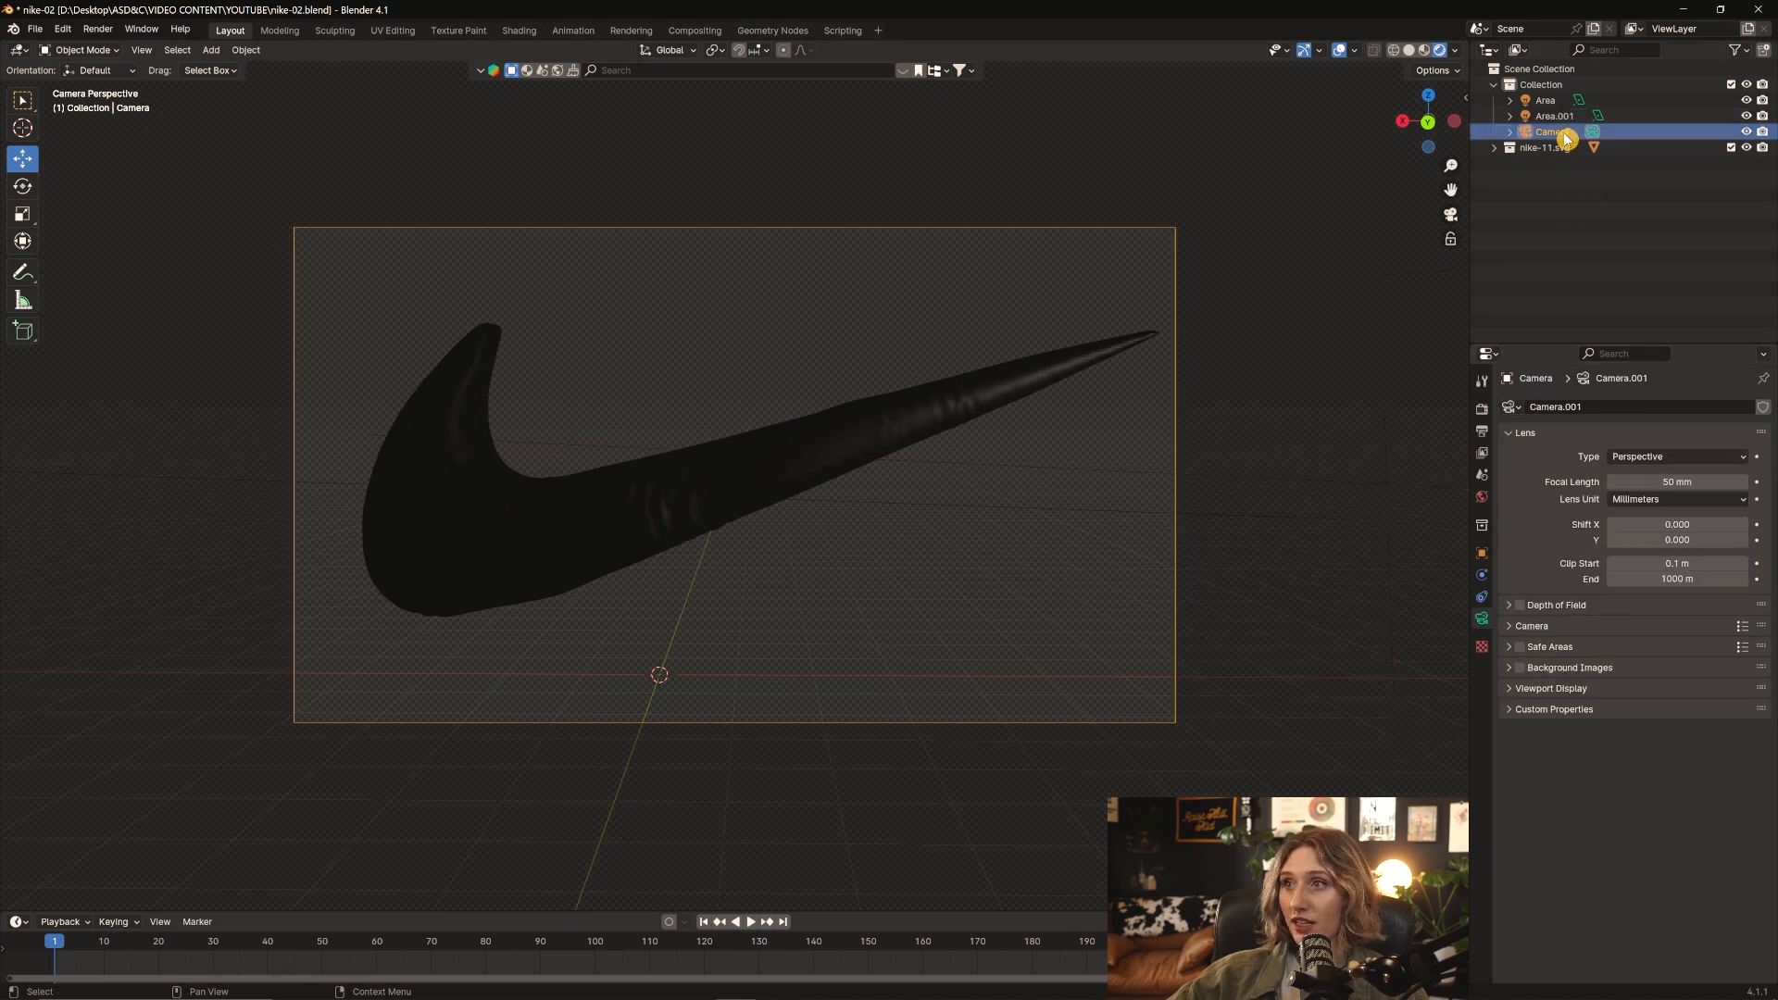
left_click(1561, 100)
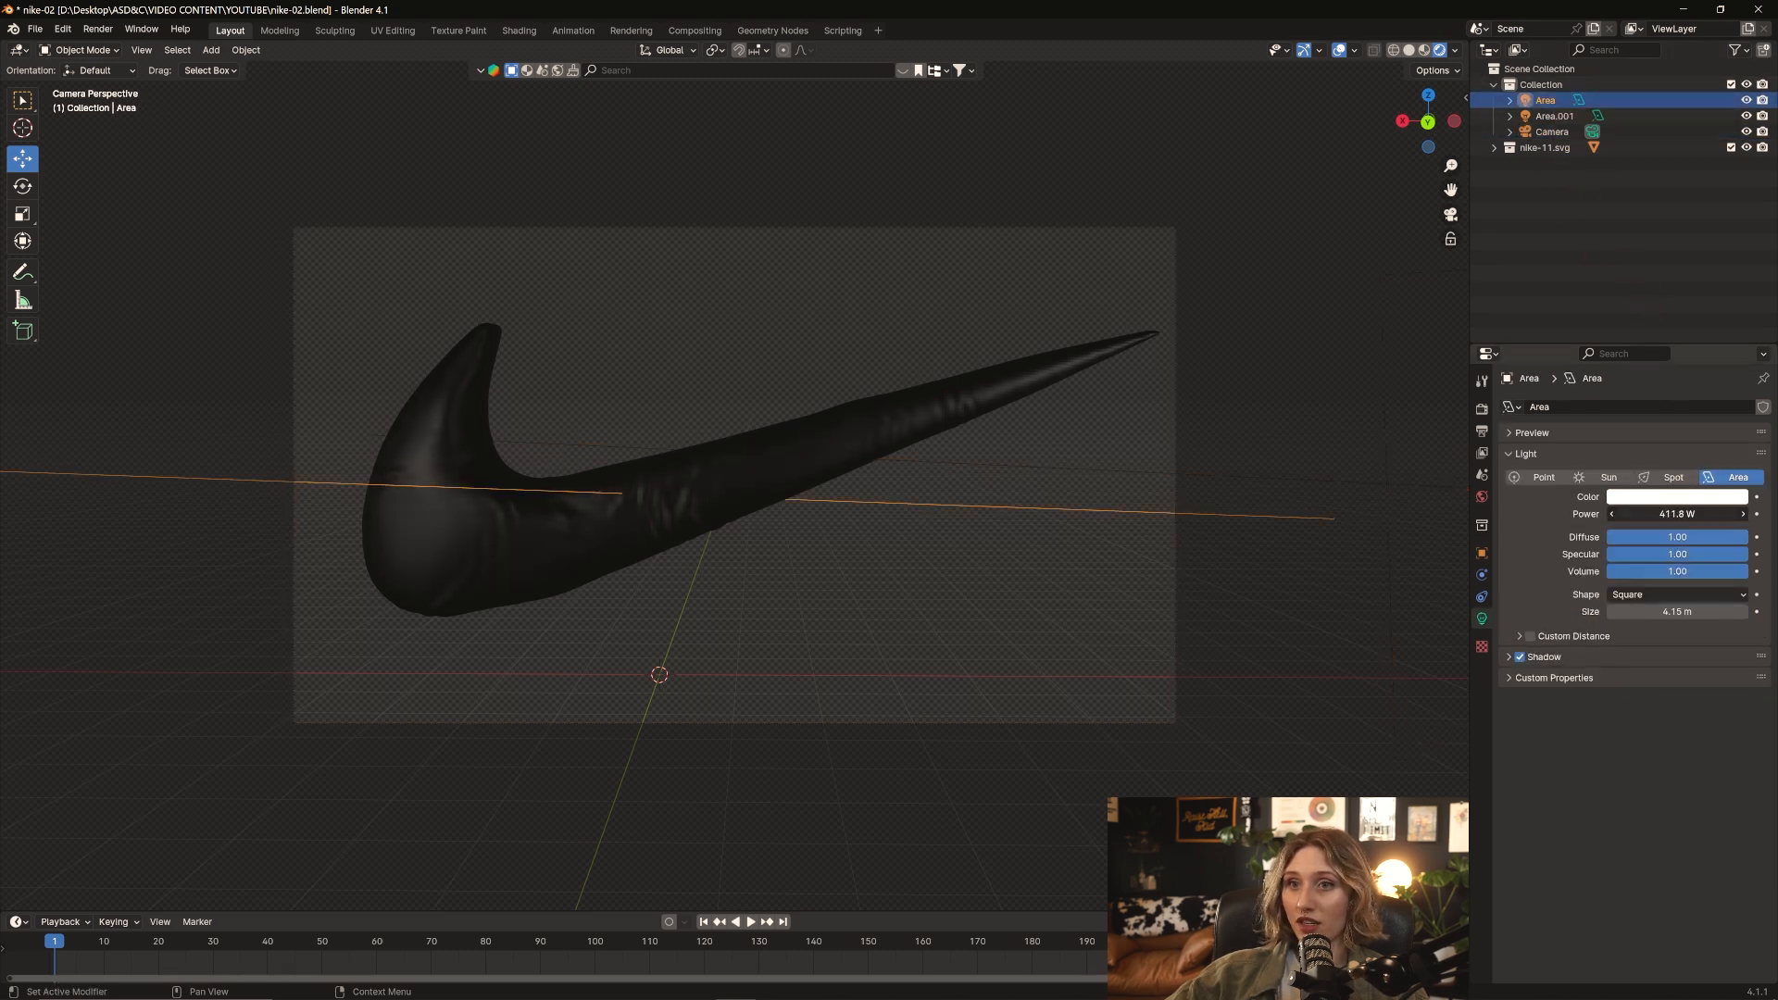
left_click_drag(1662, 514, 1639, 516)
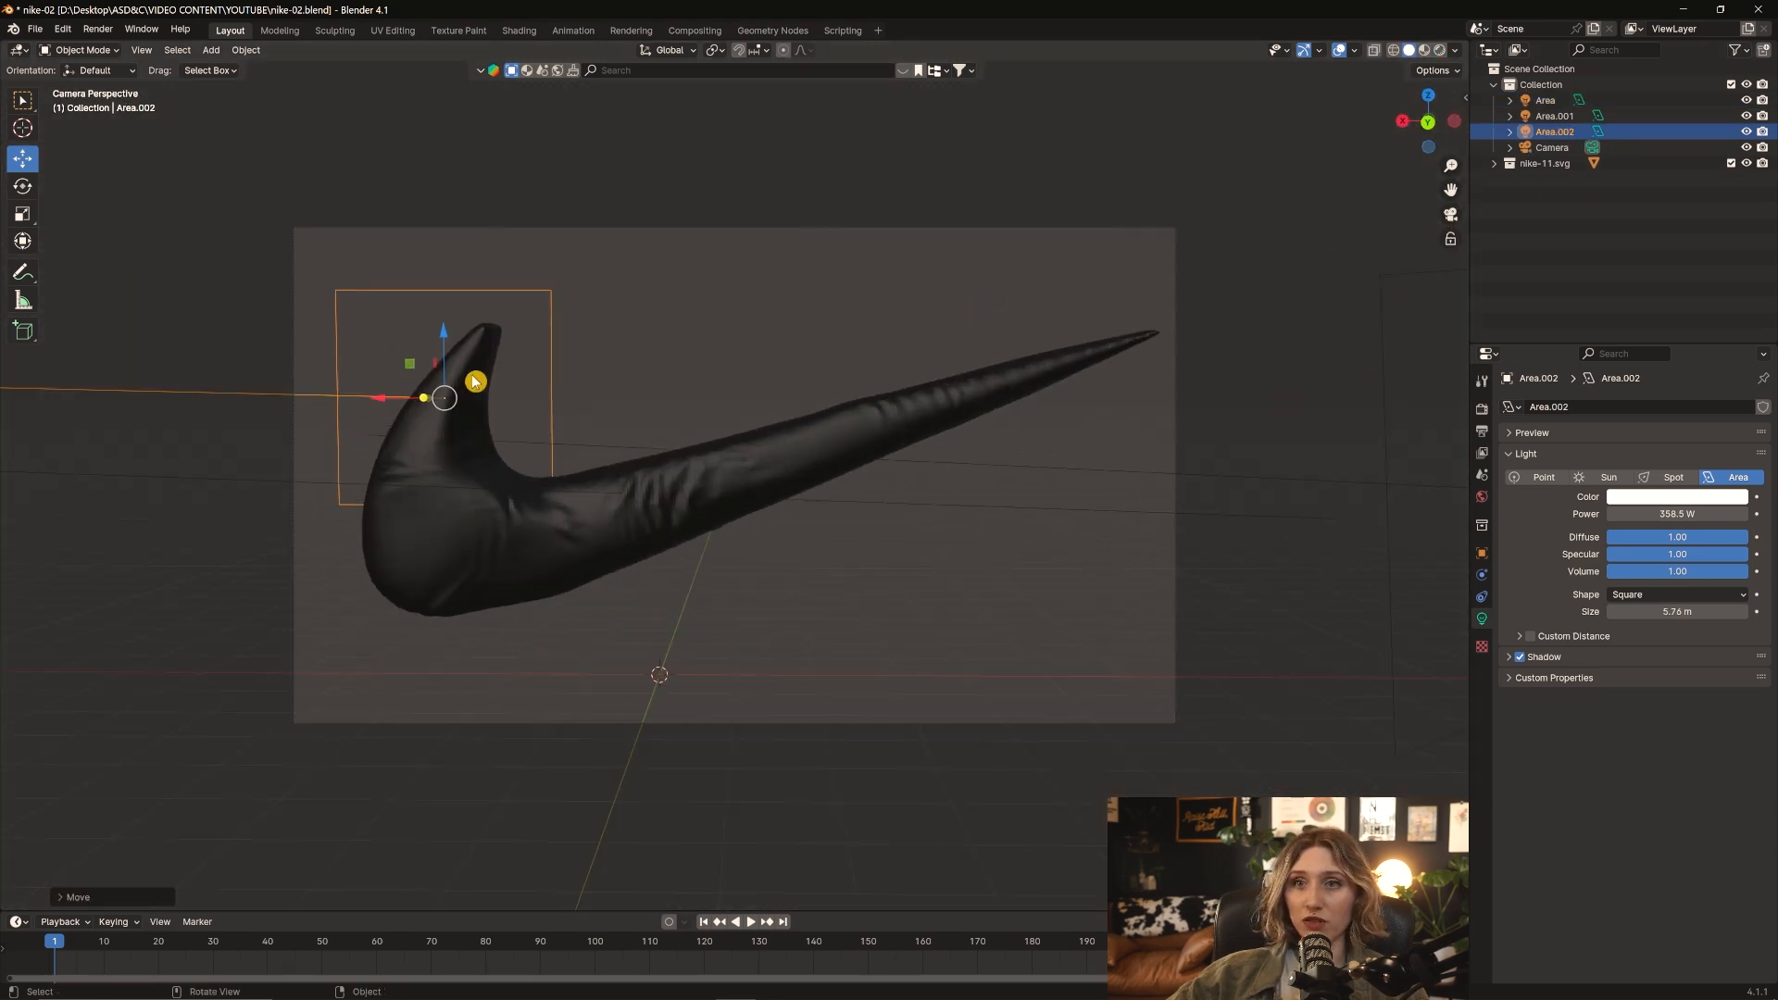
Center the third area light over the middle of the swoosh, aim it downward, and raise its power
mouse_move(369, 409)
left_mouse_down()
mouse_move(678, 408)
mouse_move(661, 407)
left_mouse_up()
left_click_drag(732, 342, 730, 370)
left_click_drag(731, 371, 730, 374)
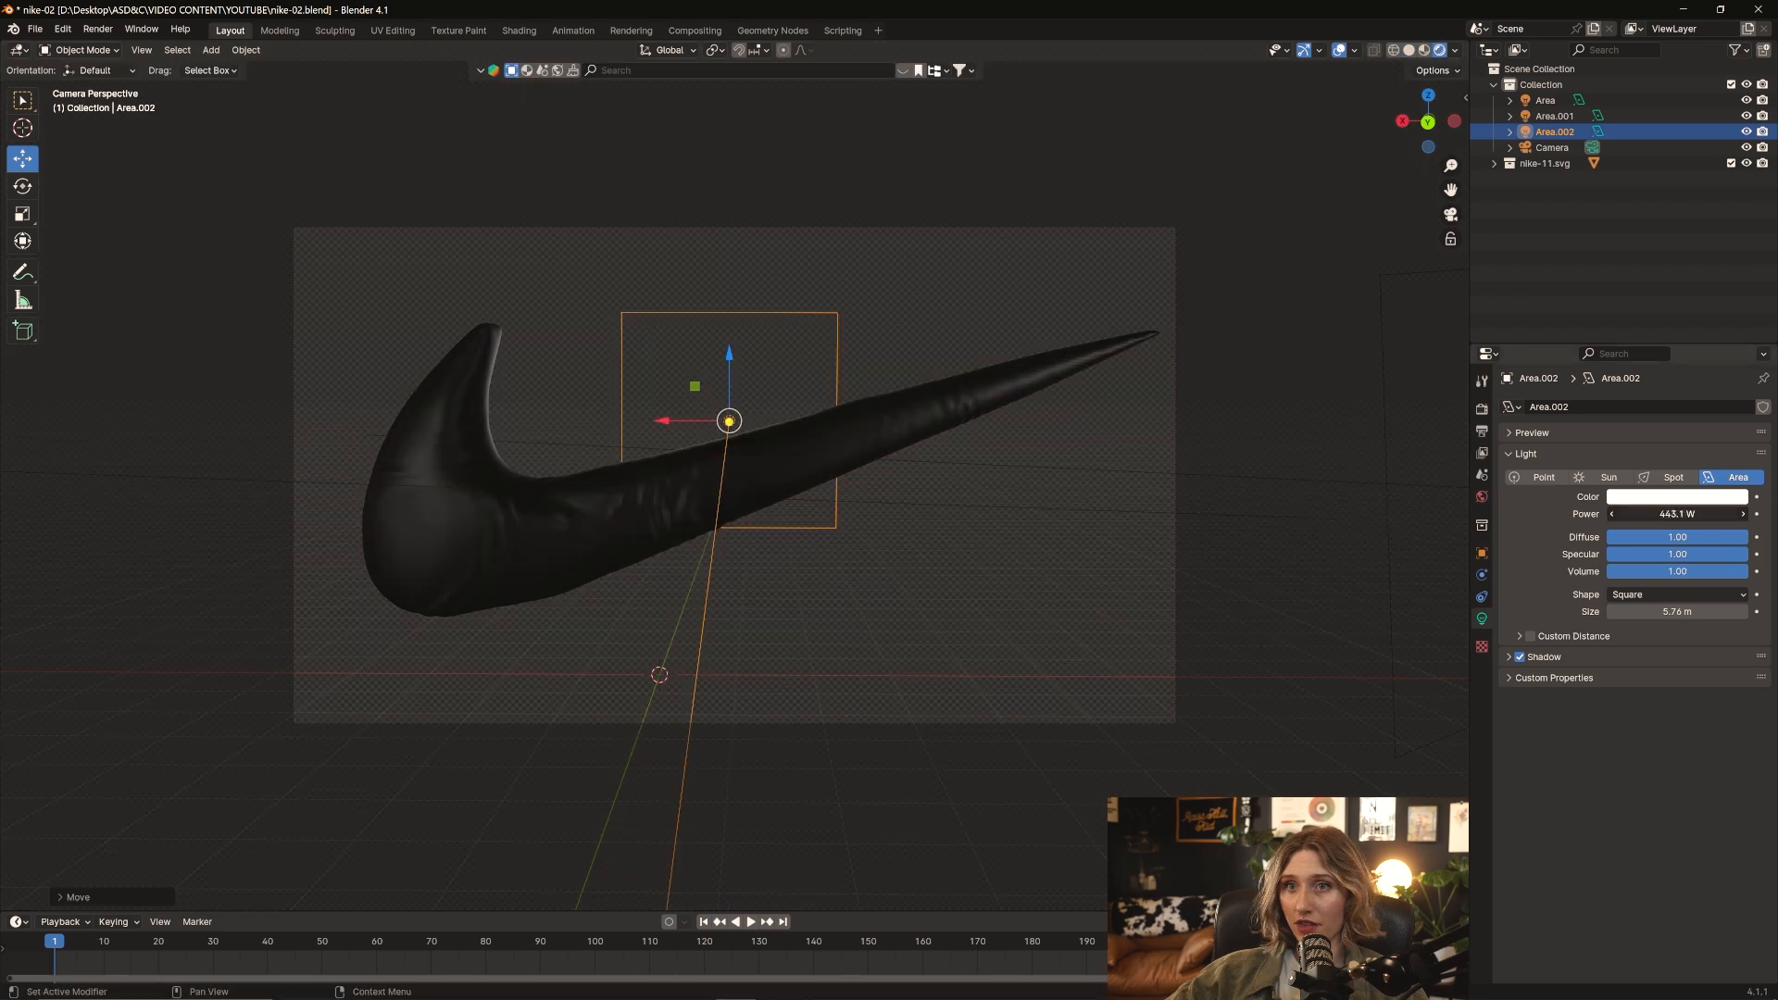
left_click_drag(1667, 514, 1717, 514)
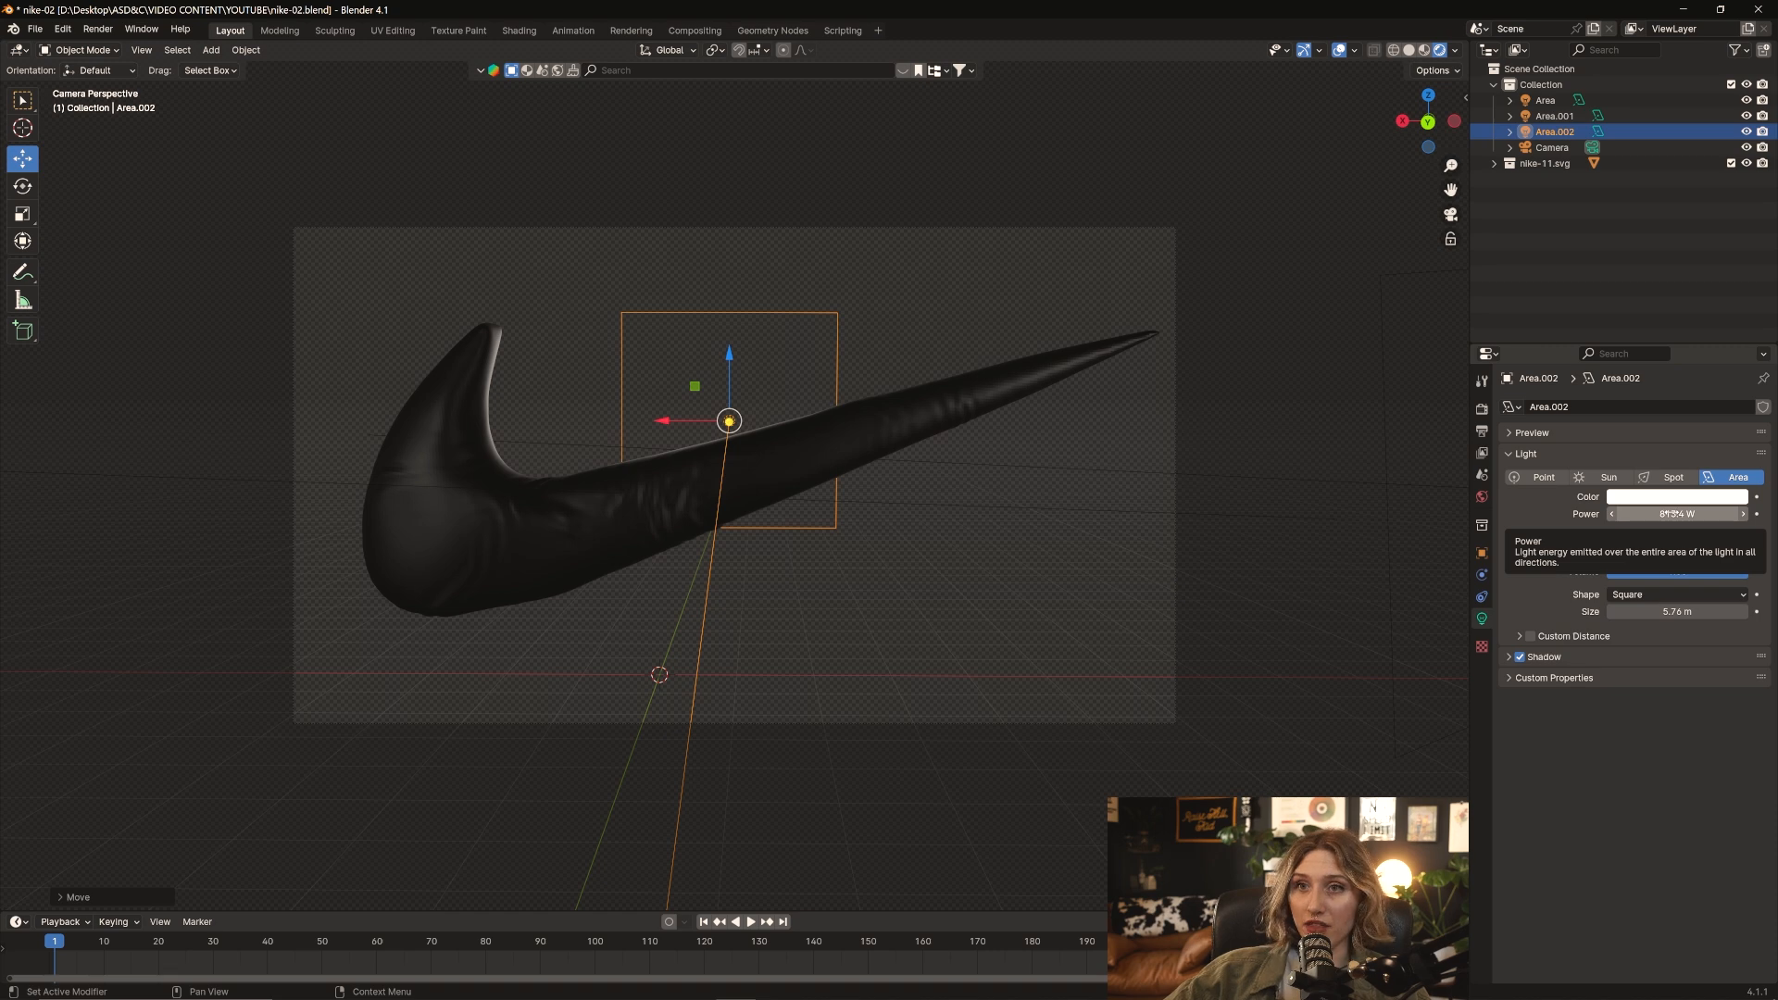
Fine-tune the power of the area light above the middle of the swoosh
left_click_drag(1666, 514, 1679, 514)
Try a yellow color on the first area light
left_click(1546, 100)
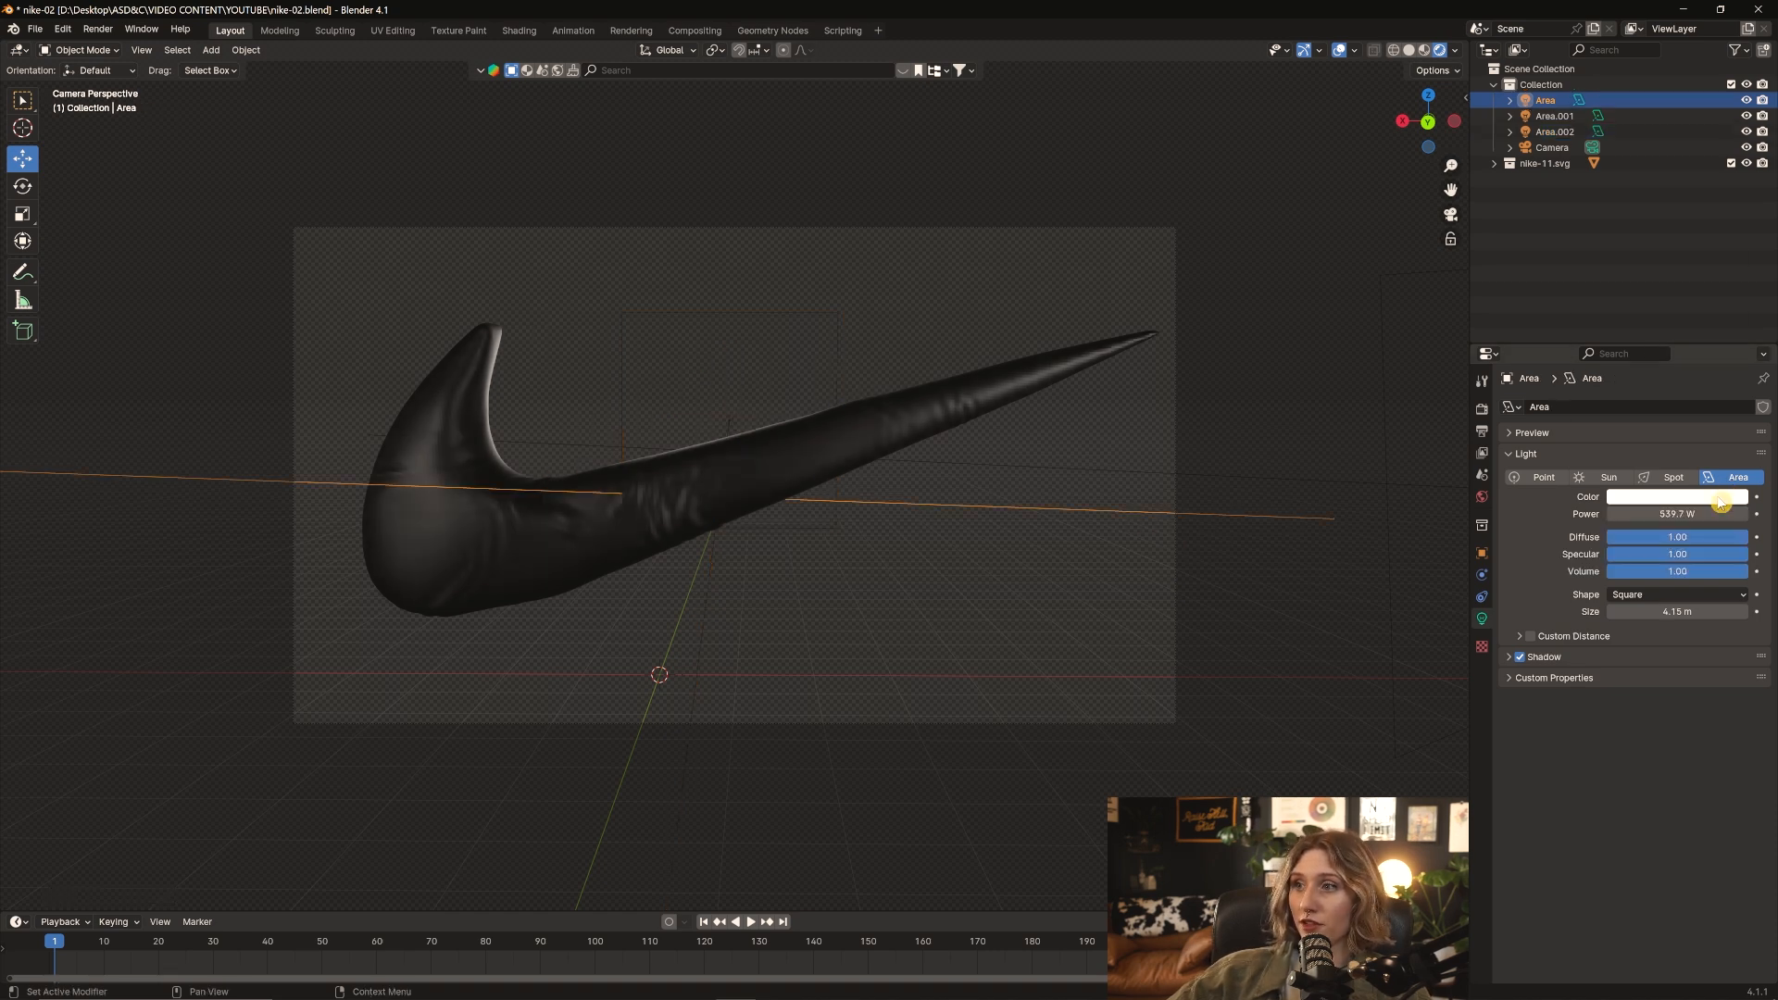
left_click(1720, 500)
mouse_move(1647, 384)
left_mouse_down()
mouse_move(1613, 356)
mouse_move(1679, 373)
mouse_move(1619, 348)
mouse_move(1634, 293)
mouse_move(1693, 340)
mouse_move(1658, 375)
mouse_move(1625, 367)
left_mouse_up()
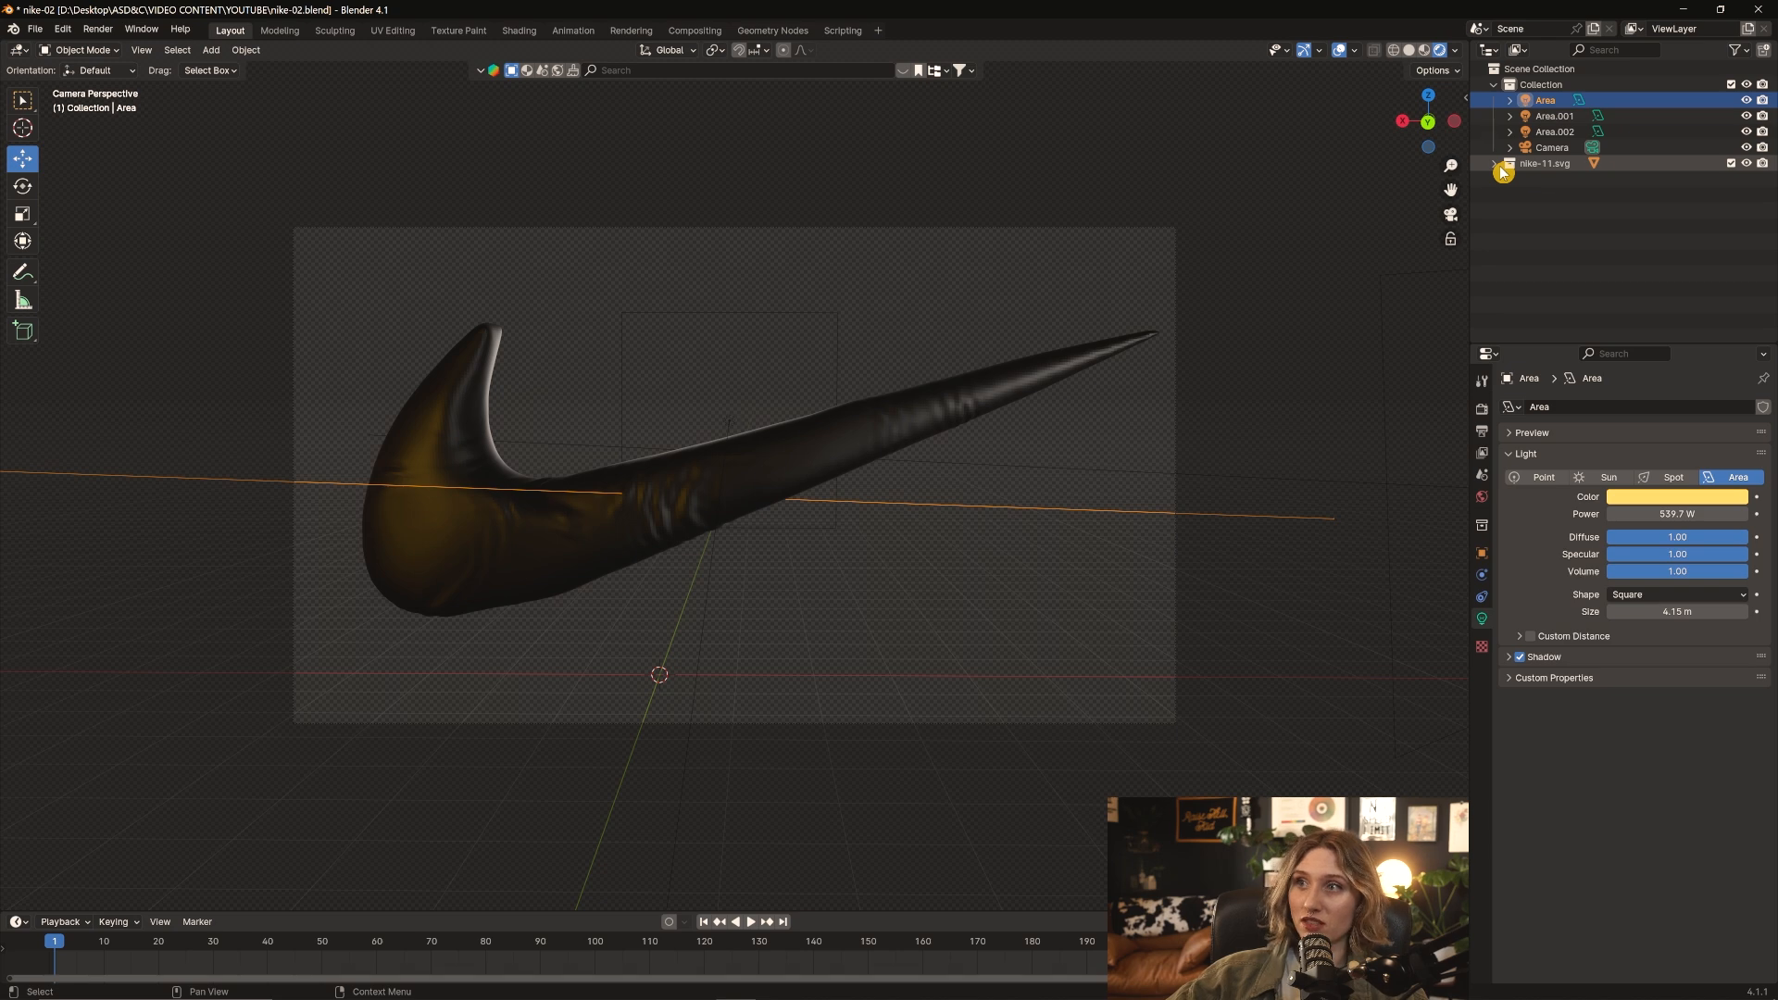
Add a level 1 Subdivision modifier to the swoosh curve object and apply it
left_click(1499, 164)
left_click(1500, 178)
key("ctrl+1")
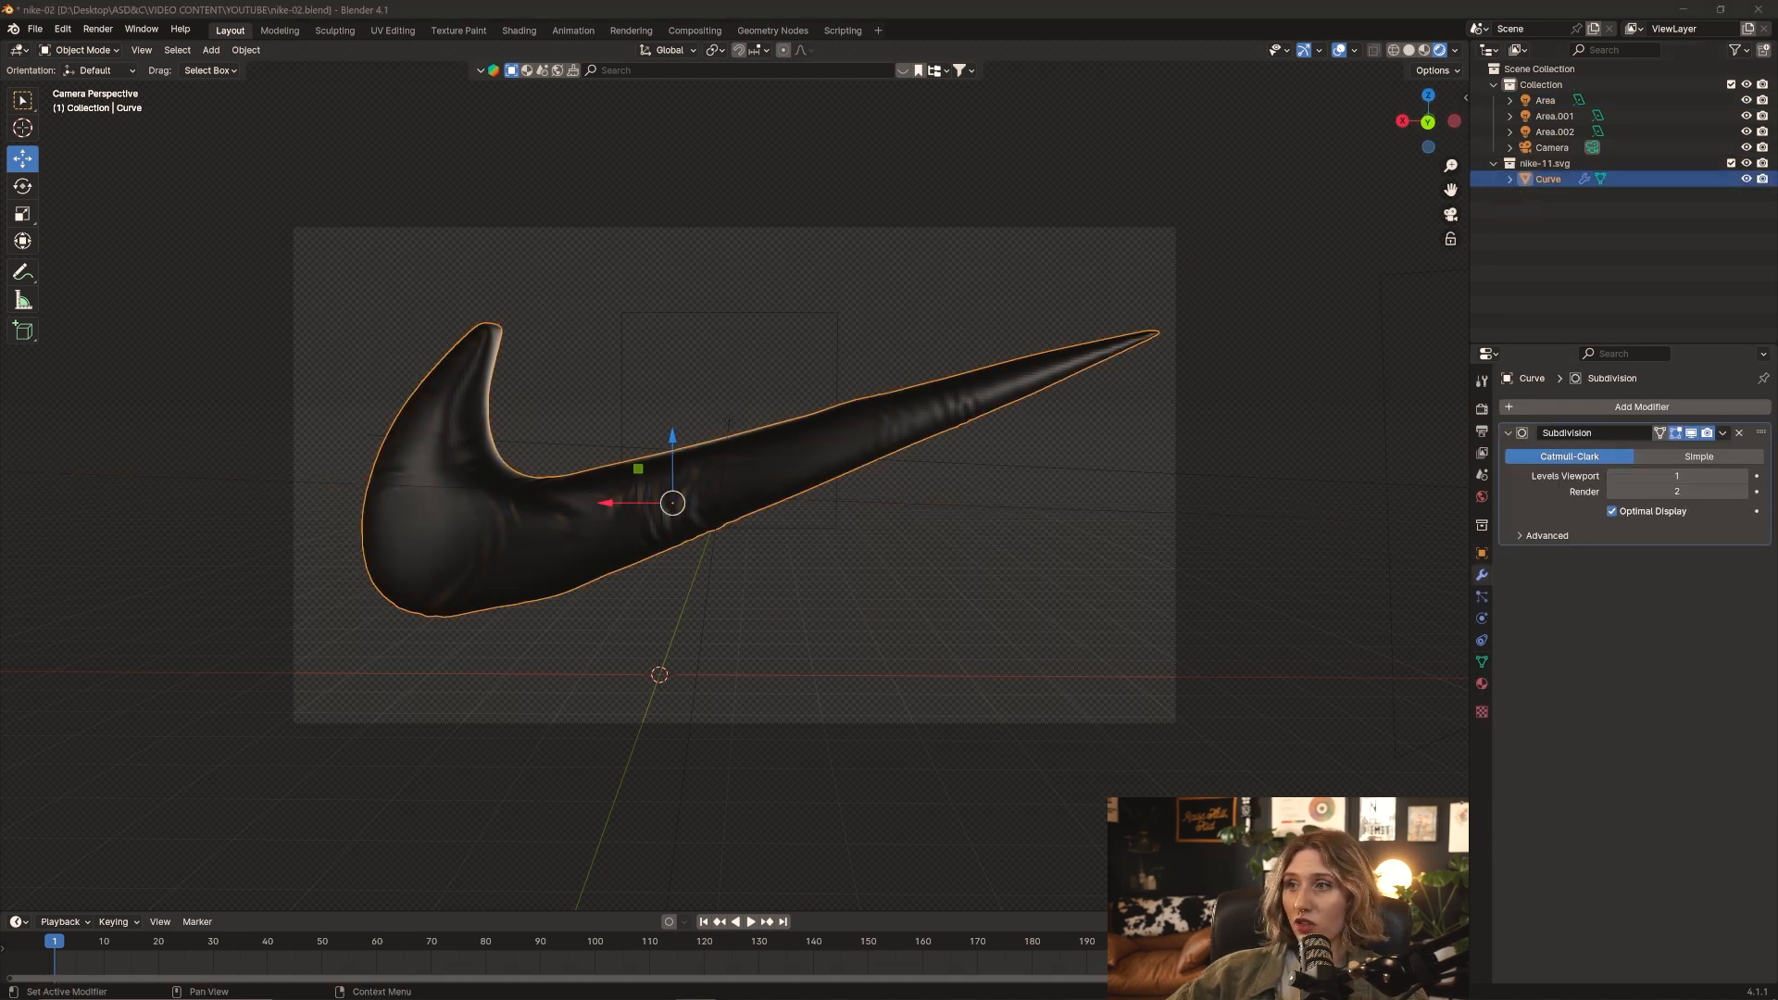
left_click(1723, 435)
left_click(1706, 450)
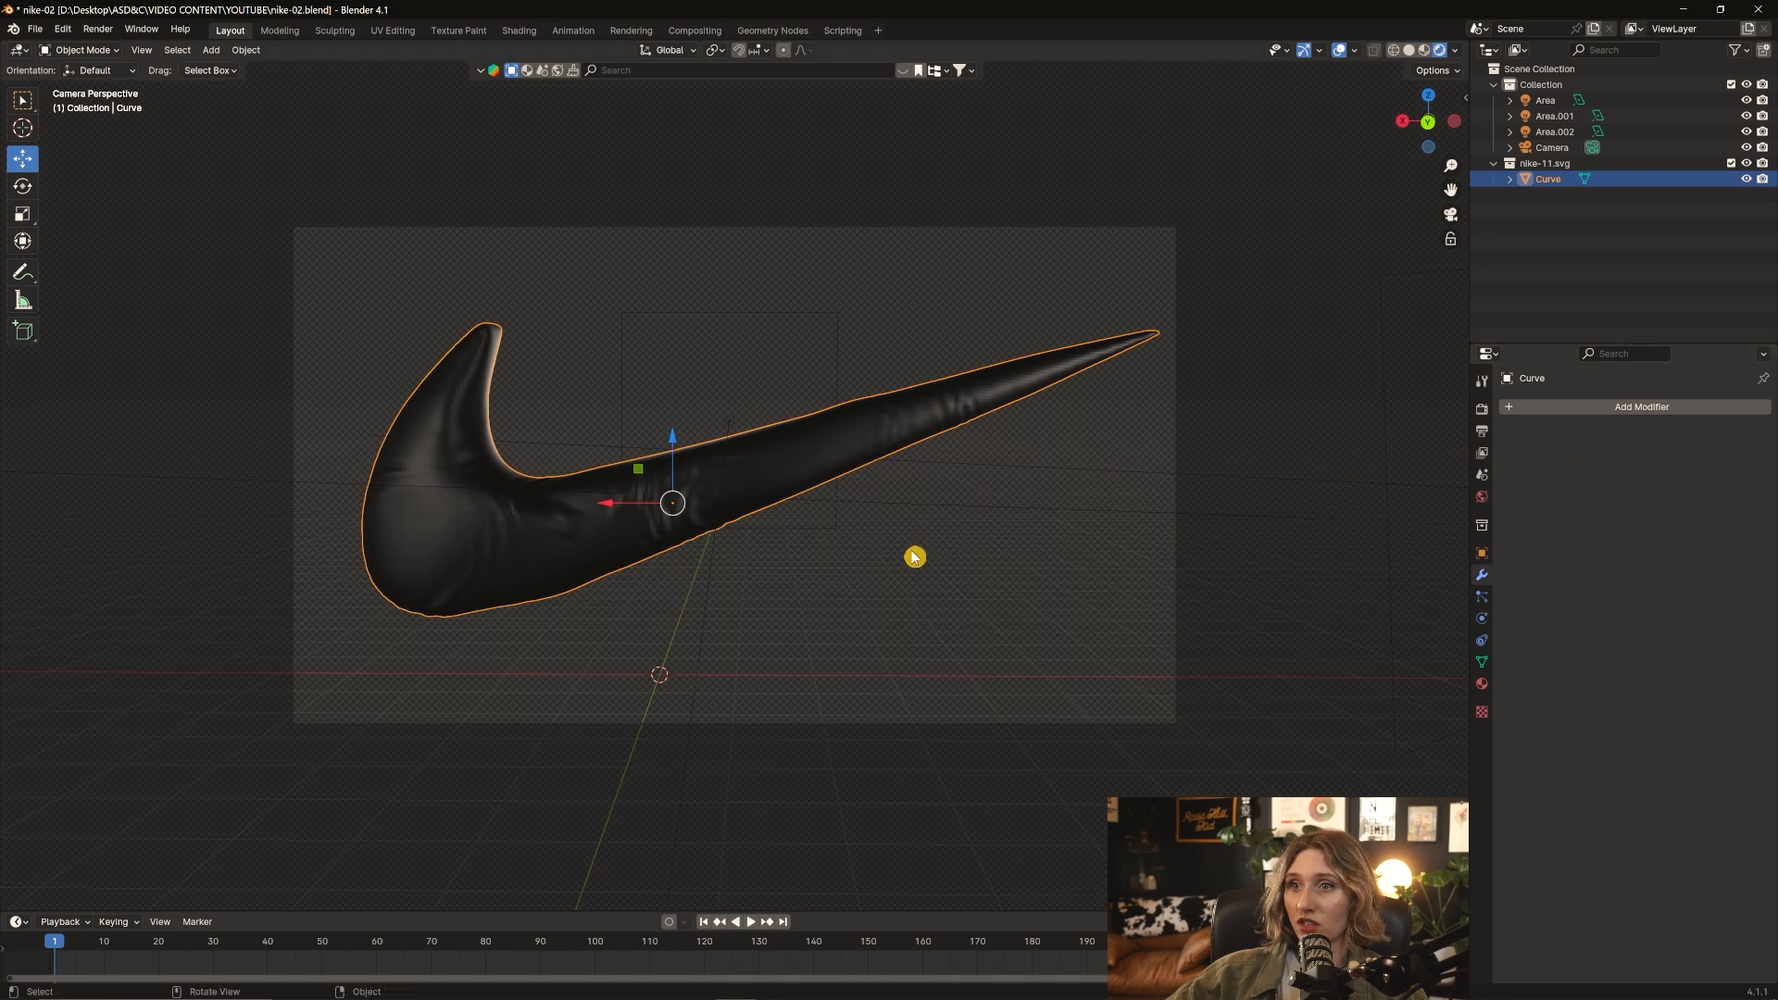
Lower the roughness of the swoosh's material to 0.405
left_click(1339, 590)
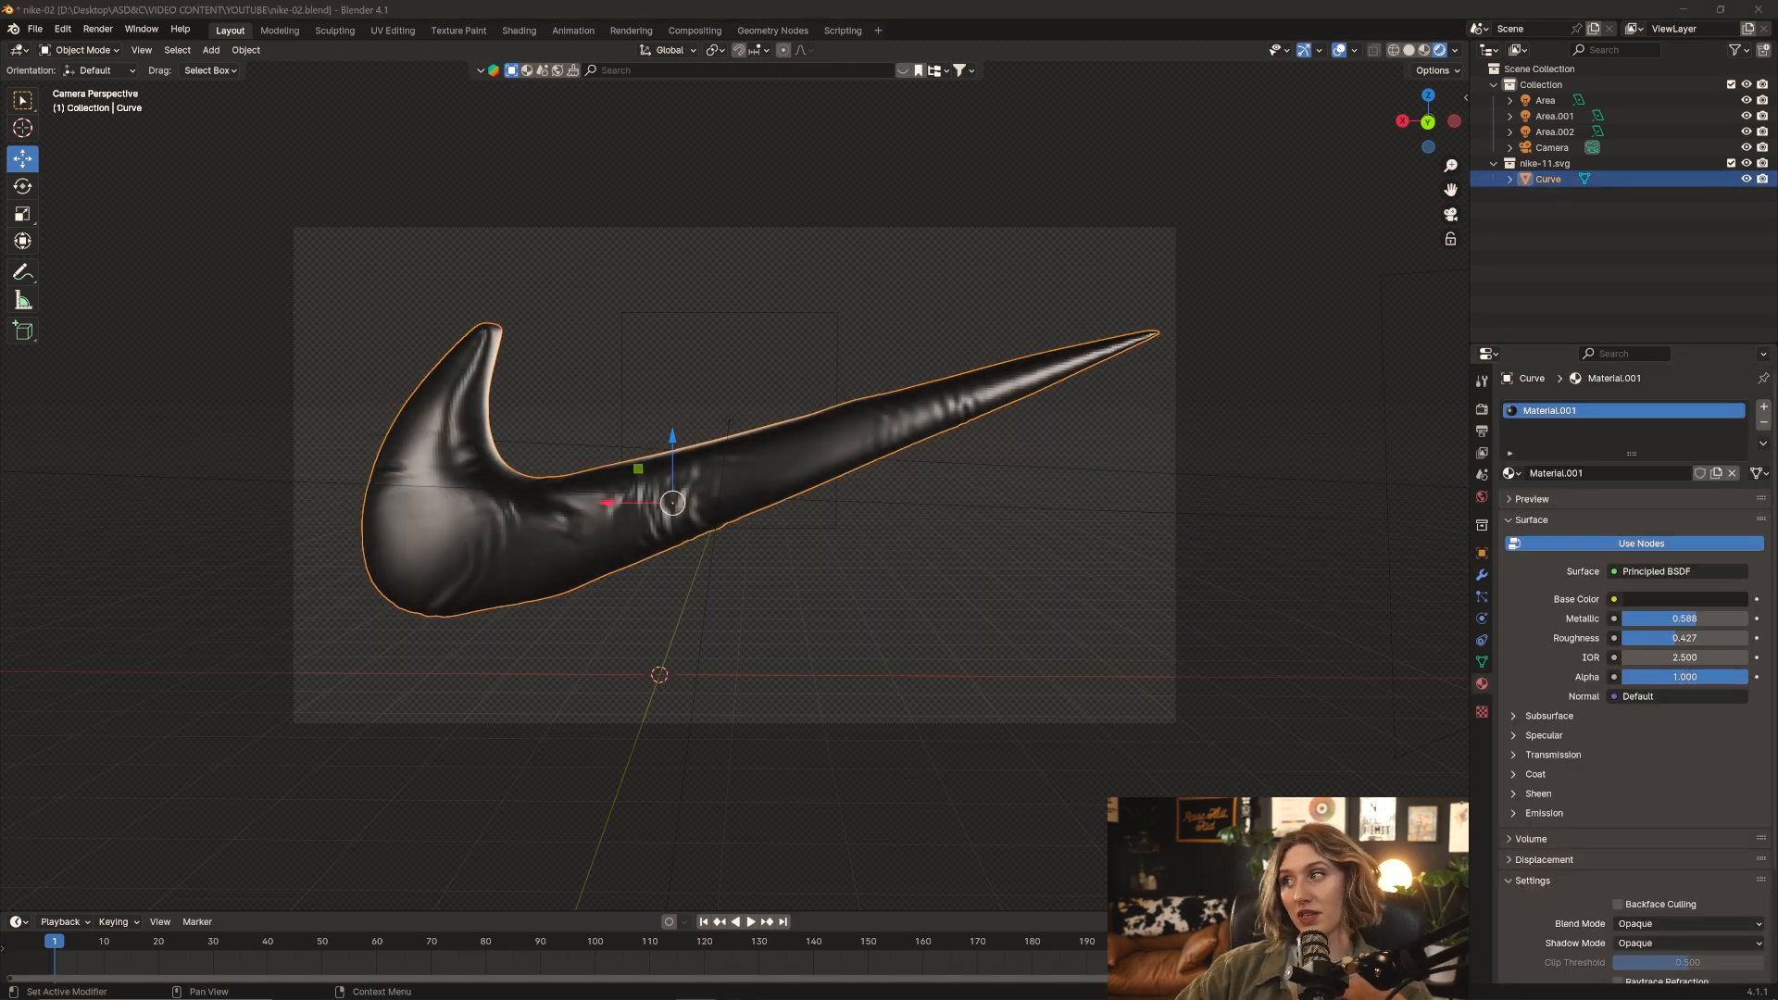
left_click_drag(1674, 646, 1679, 646)
left_click(1670, 643)
left_click(1666, 746)
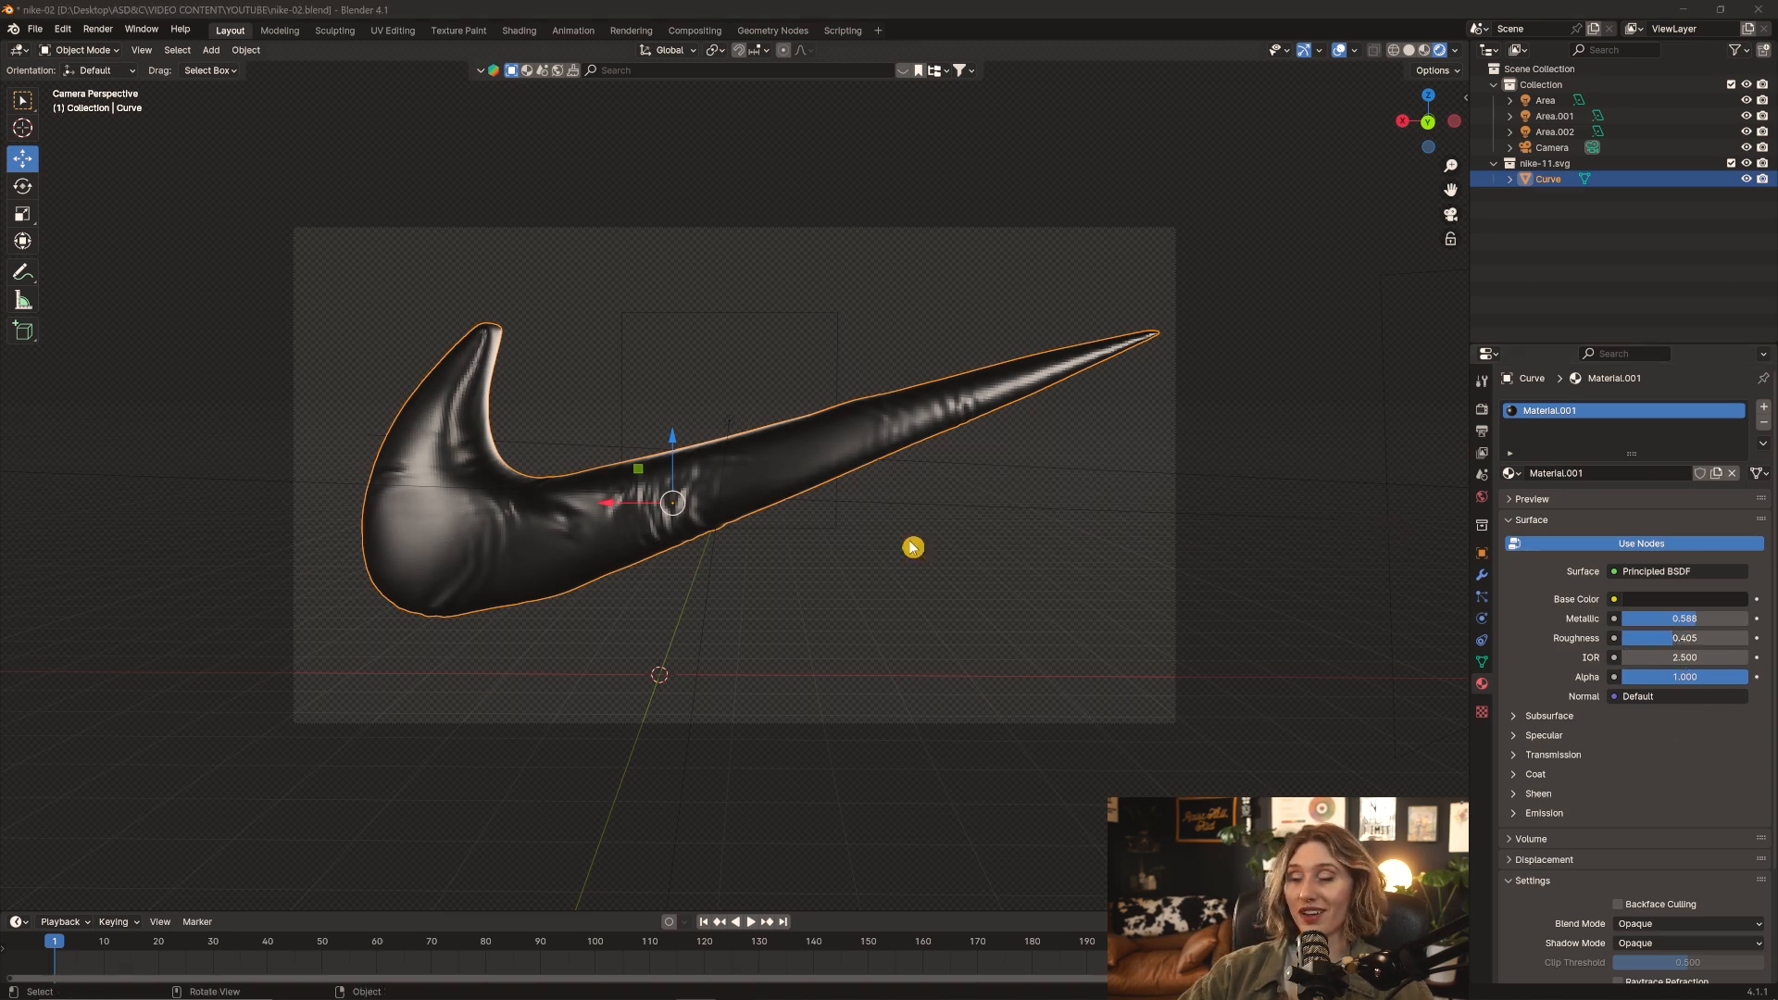
Shade the swoosh smooth and inspect its wrinkled surface up close and from other angles
right_click(783, 469)
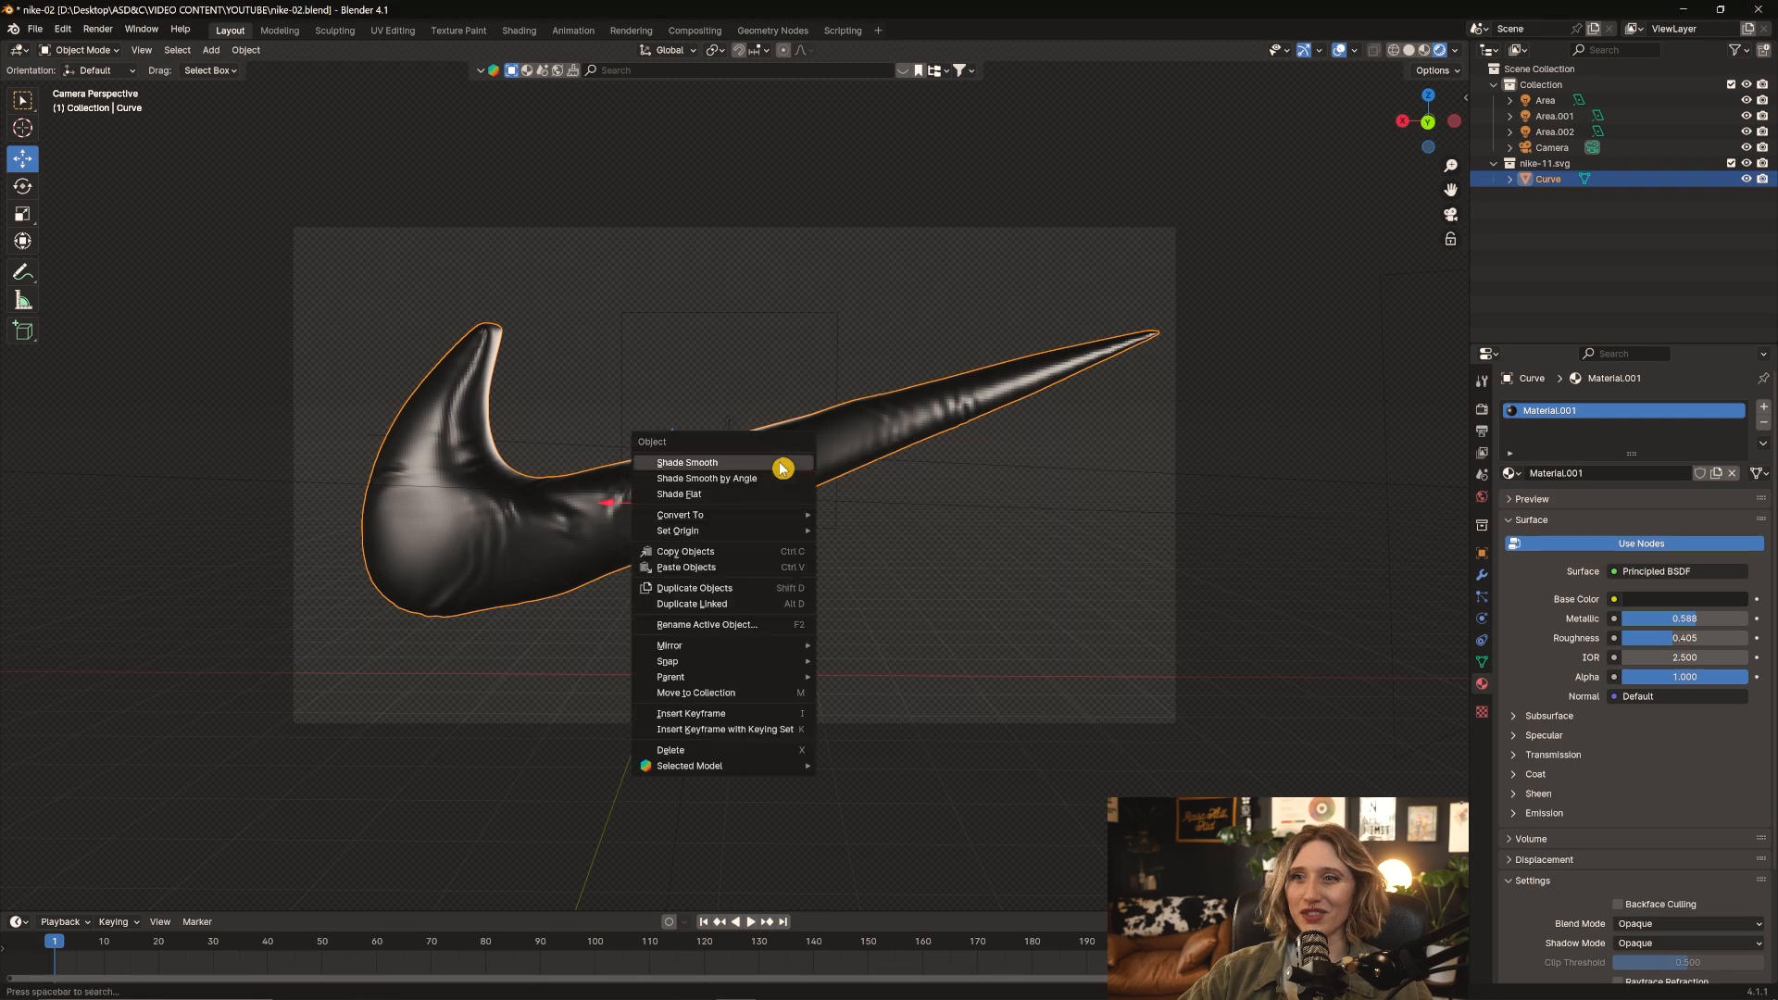
left_click(716, 468)
scroll(1004, 401, "up", 4)
middle_click_drag(926, 418, 983, 412)
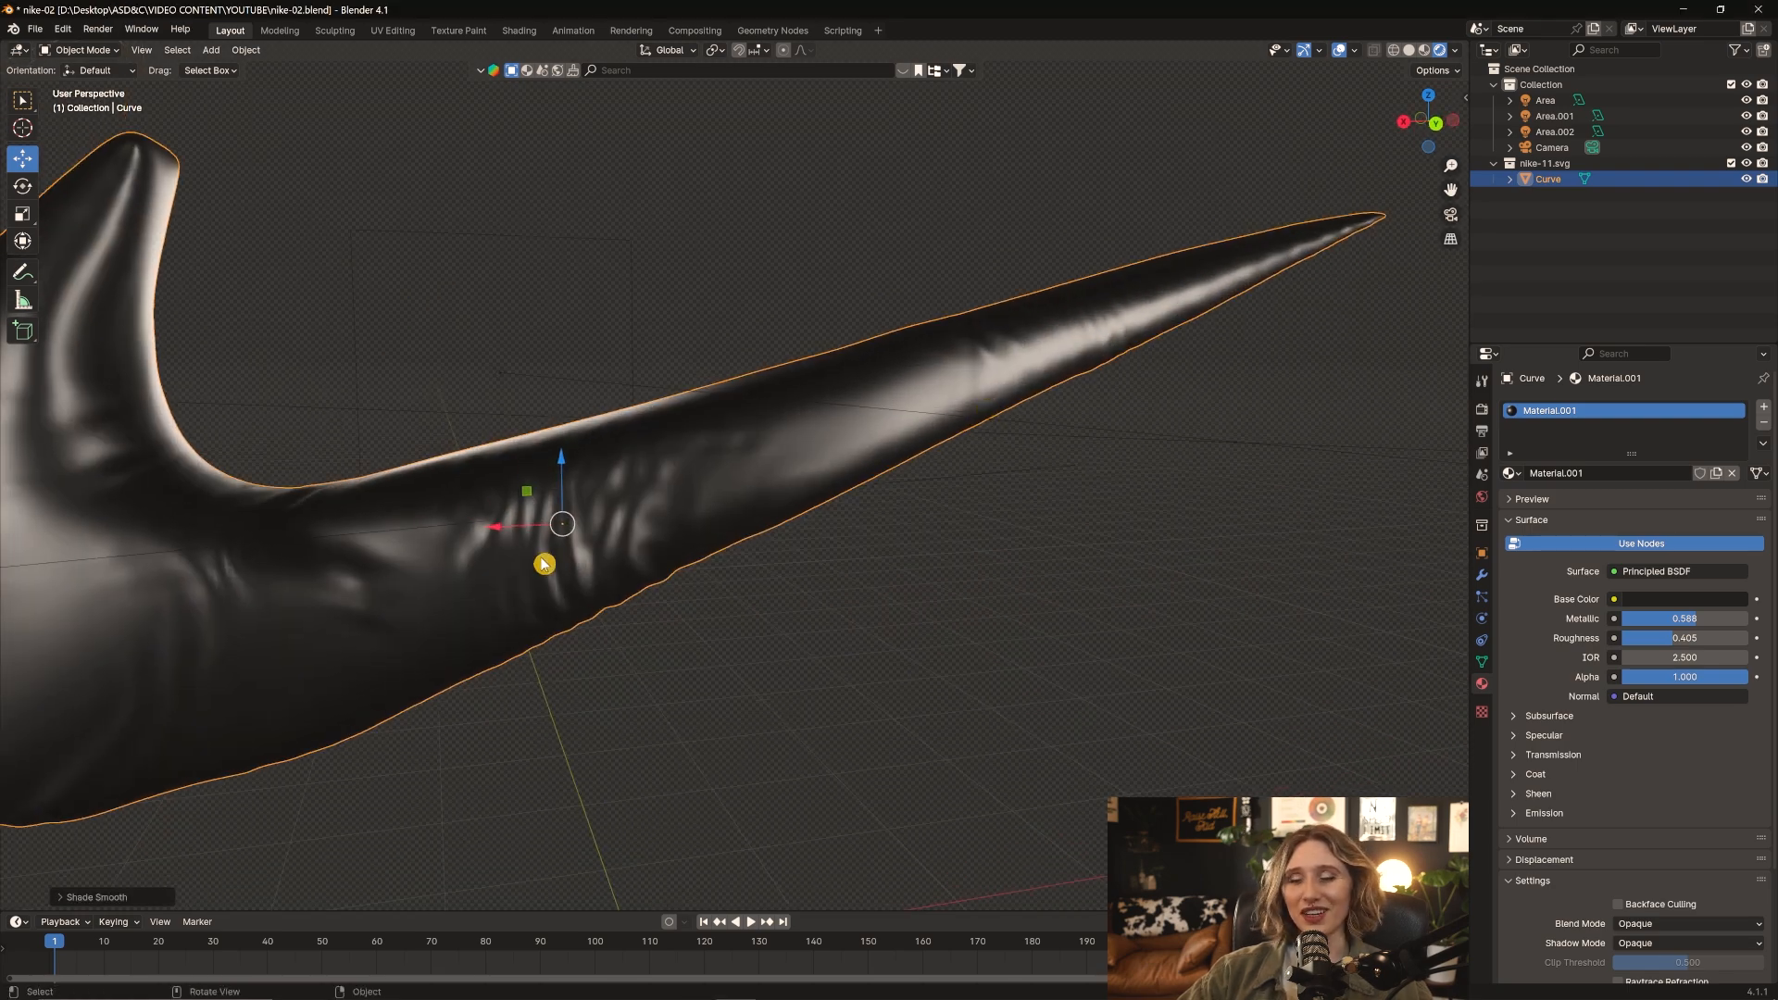
scroll(707, 519, "down", 5)
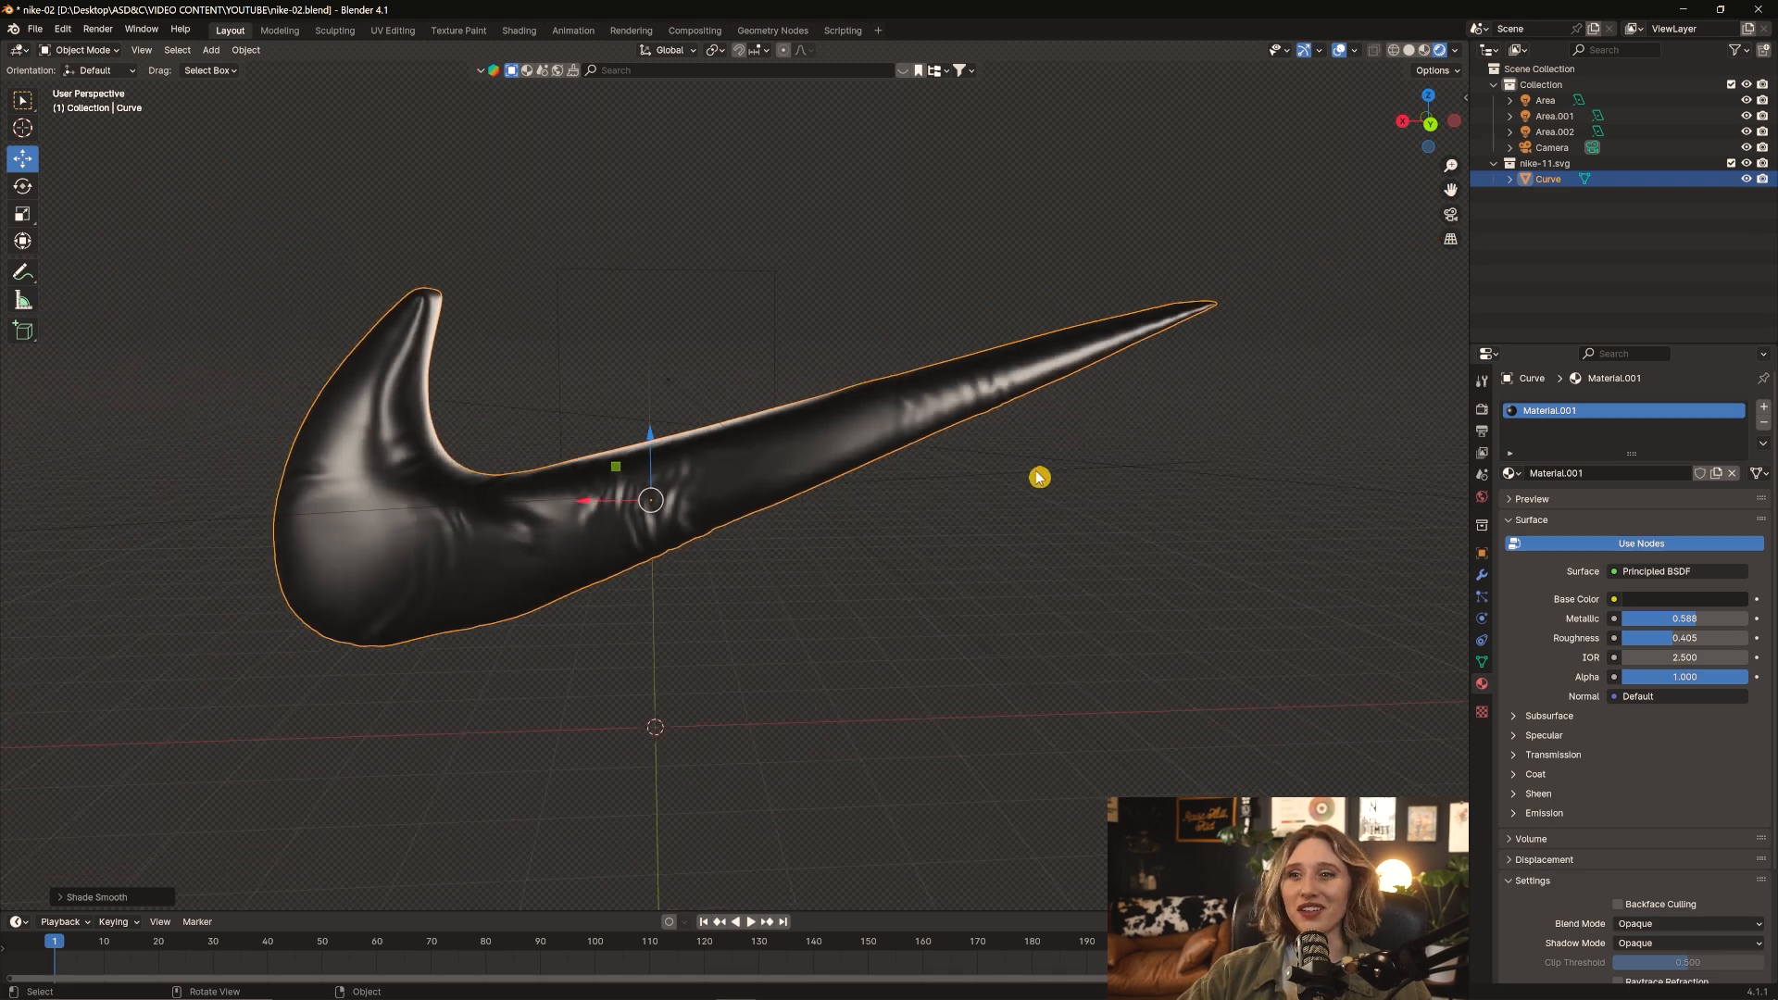
mouse_move(1039, 477)
middle_mouse_down()
mouse_move(996, 512)
mouse_move(1019, 490)
middle_mouse_up()
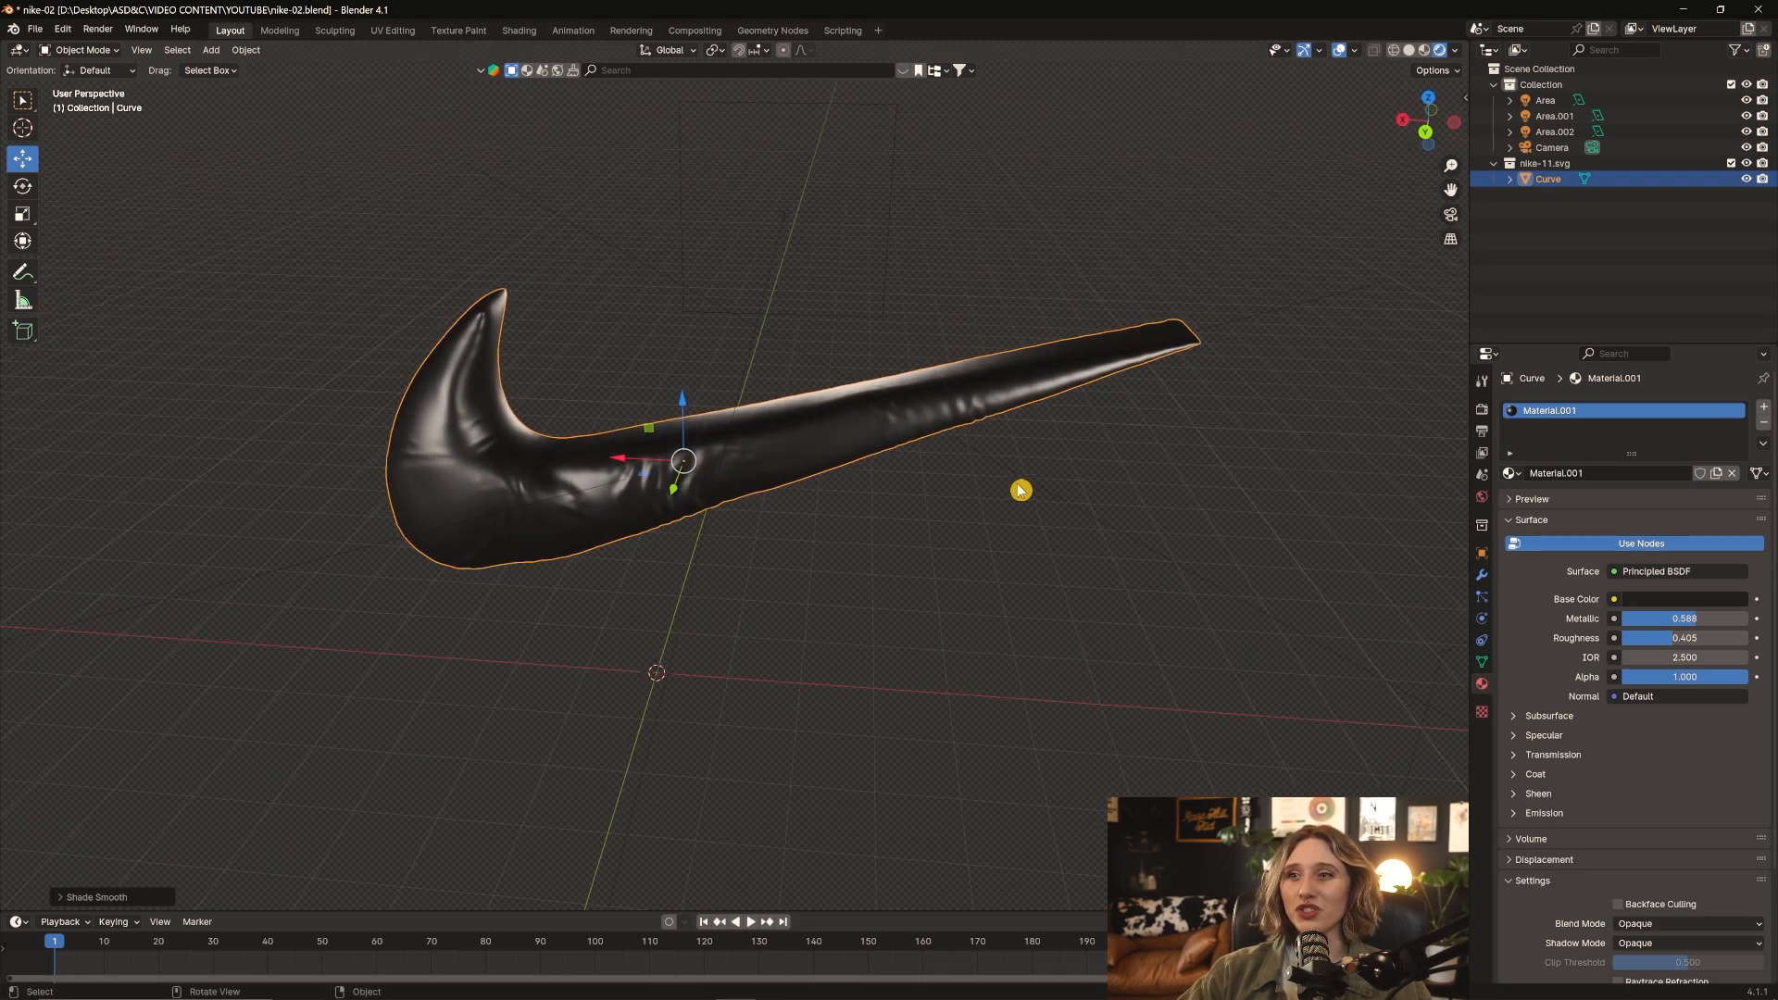
Return to the camera view, check the sampling and output settings, and render the image
left_click(1450, 213)
left_click(1482, 408)
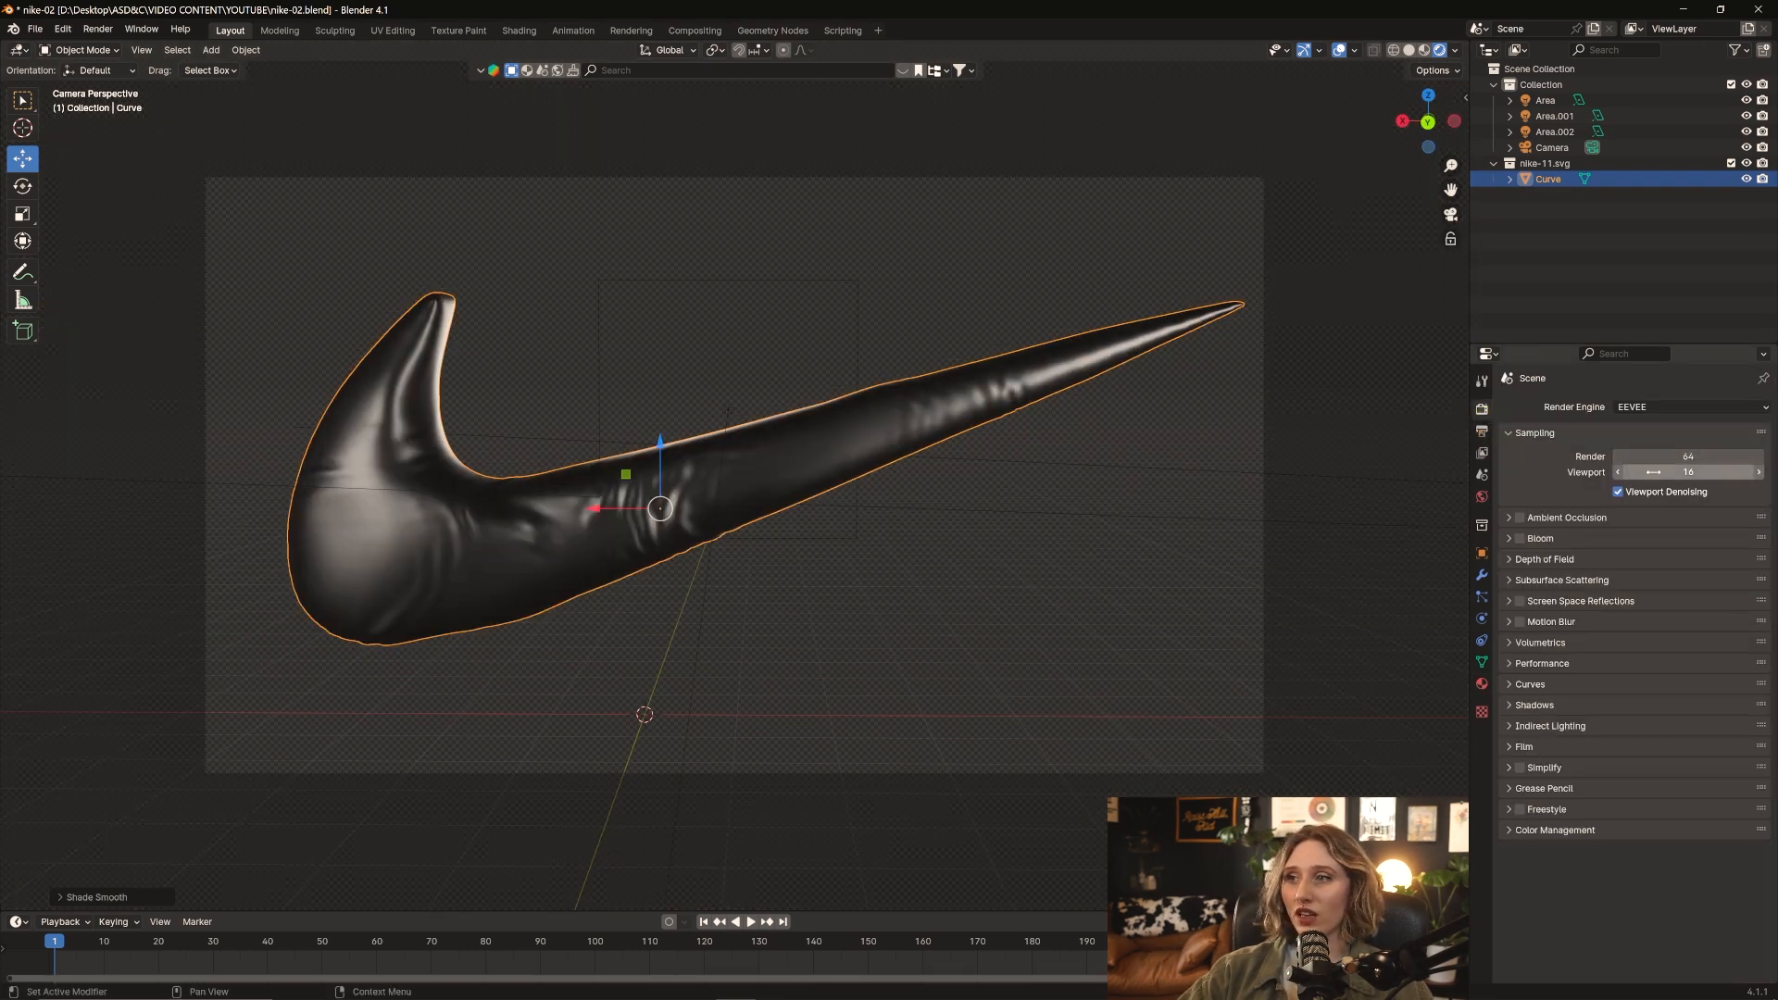
left_click(1481, 431)
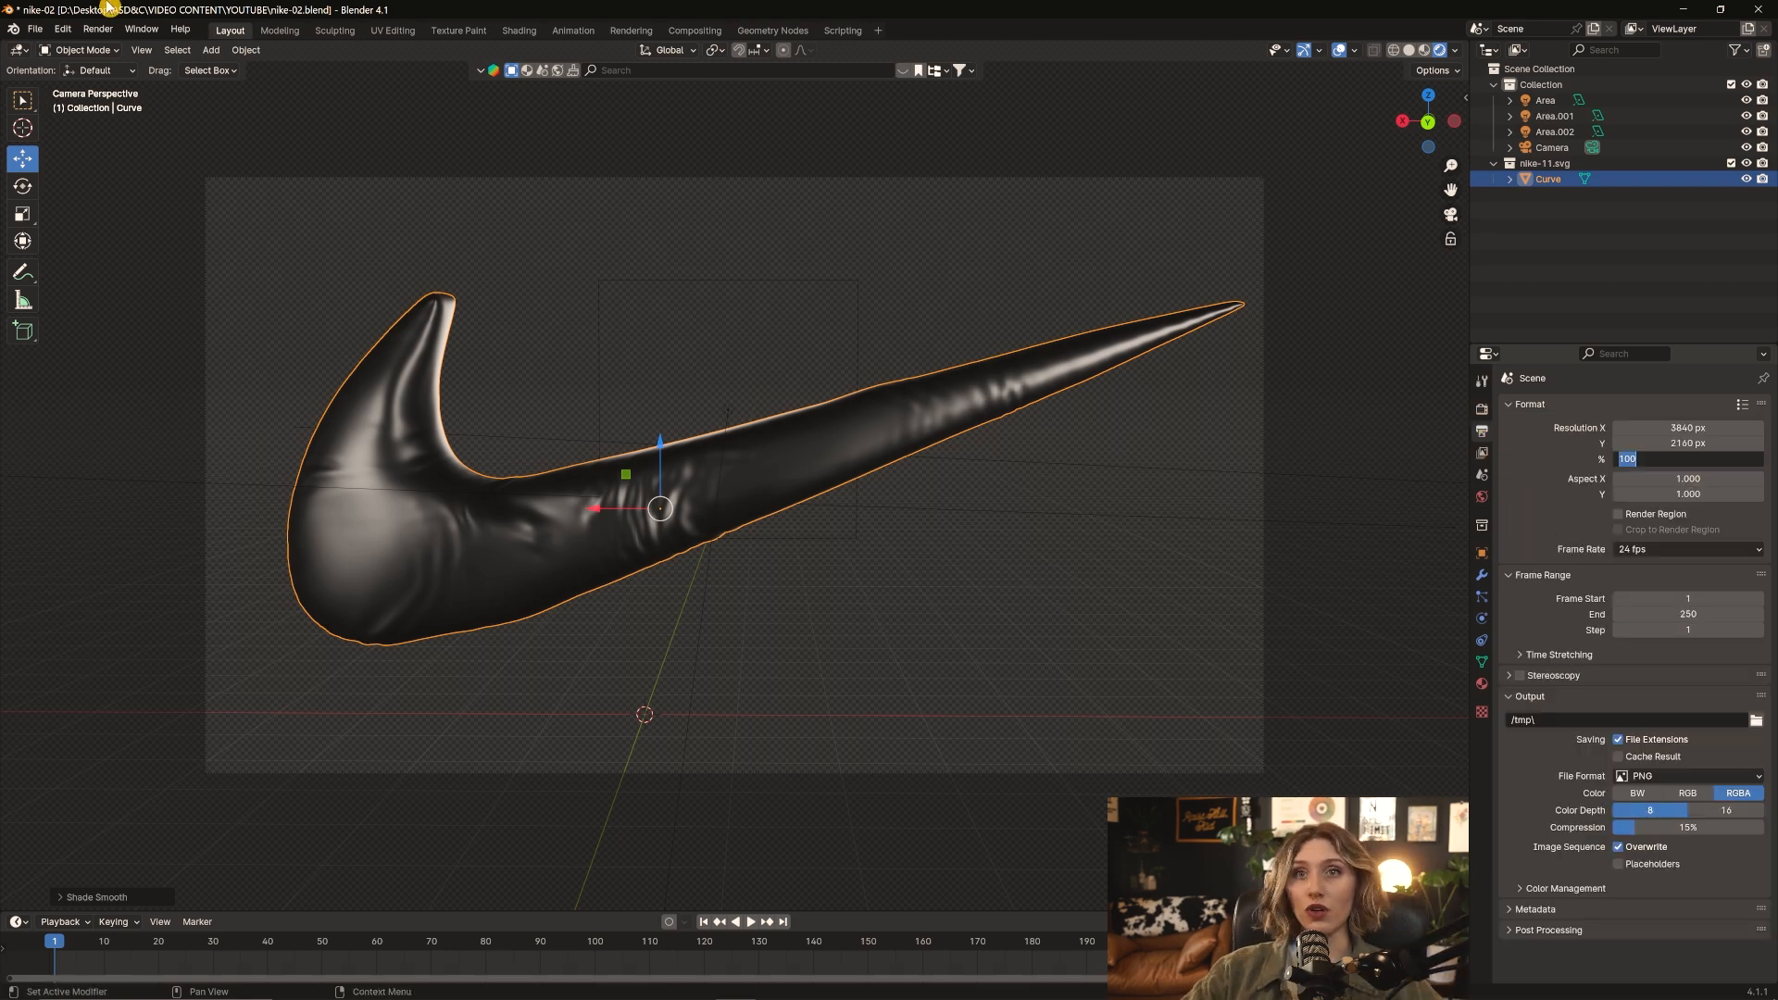
left_click(98, 29)
left_click(121, 48)
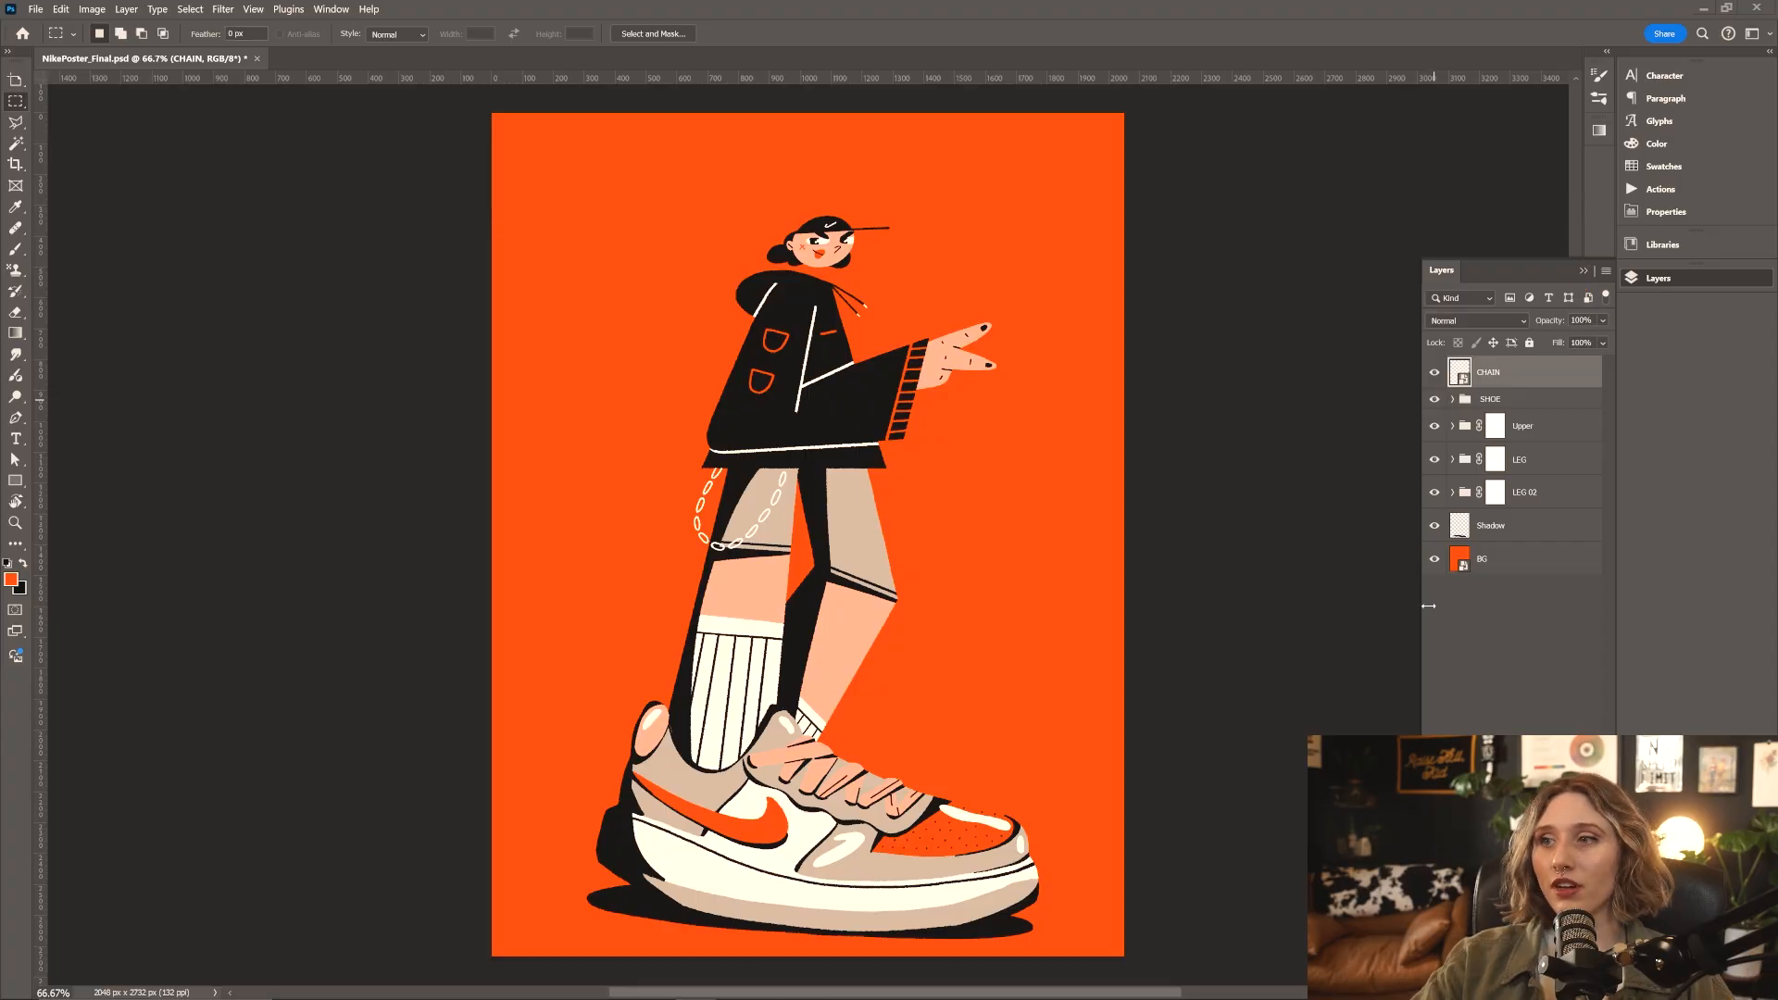
In Photoshop, lengthen the layer list and place the Nike-Inflated render above the CHAIN layer of the NikePoster_Final poster
left_click_drag(1454, 832, 1458, 730)
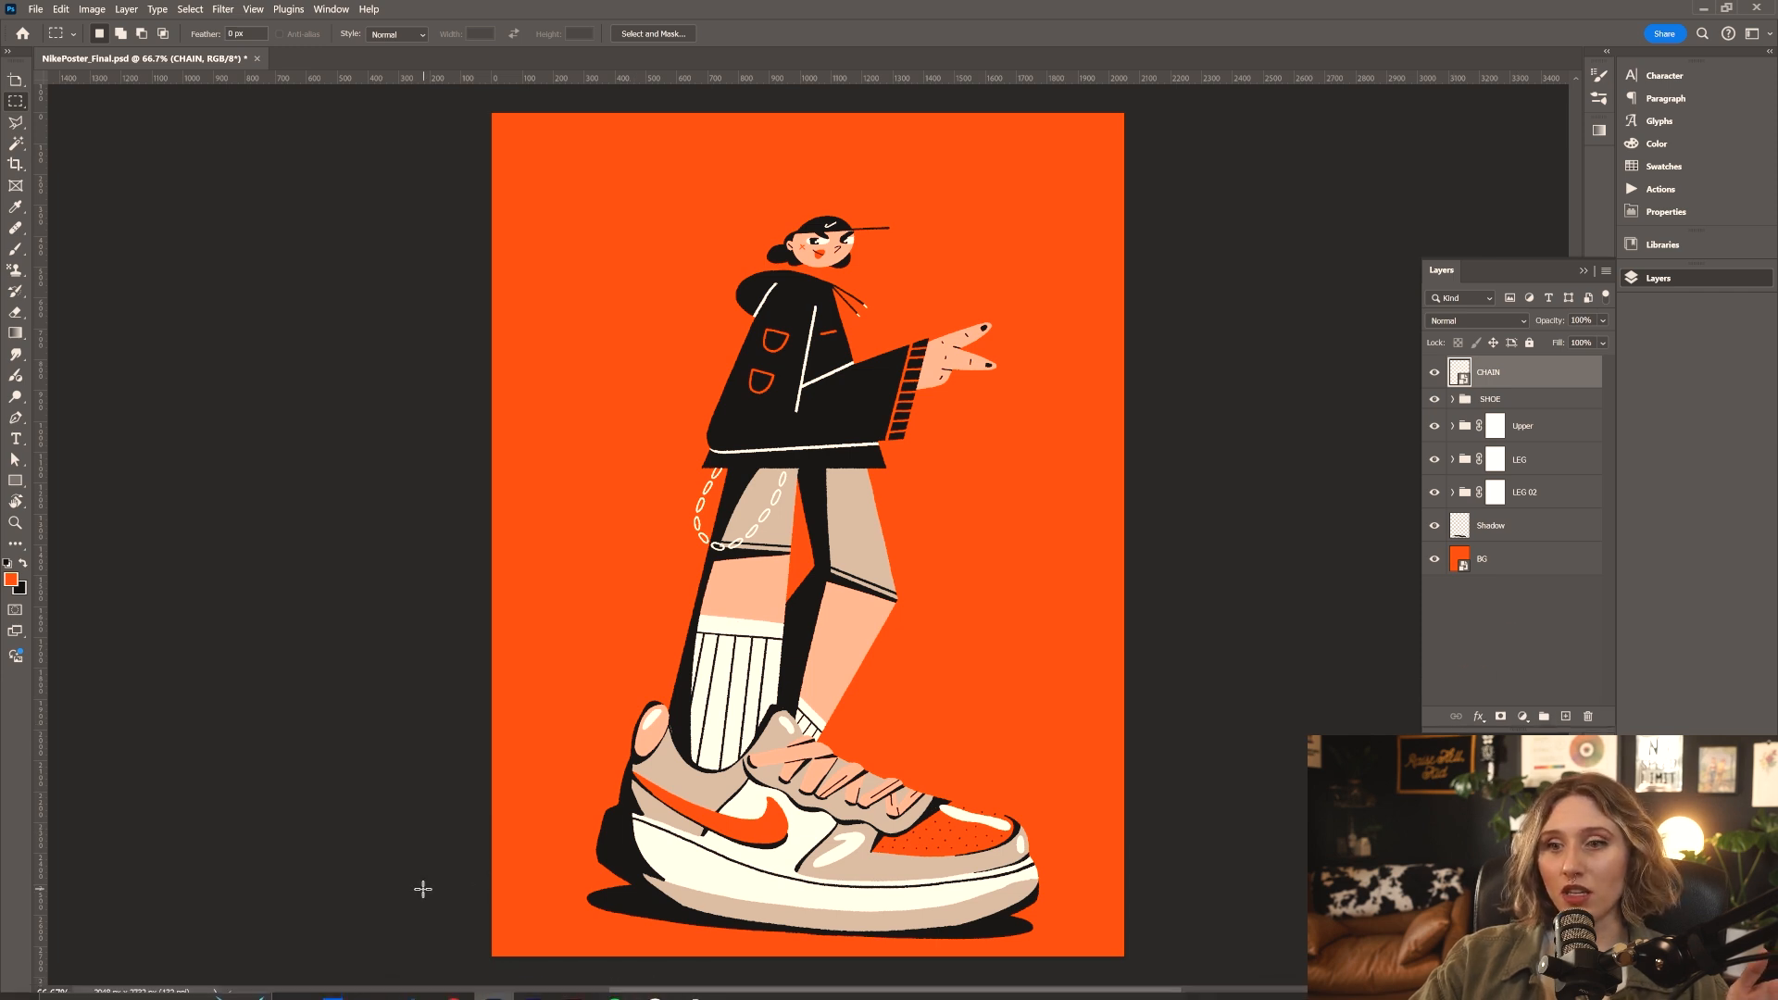
left_click(377, 983)
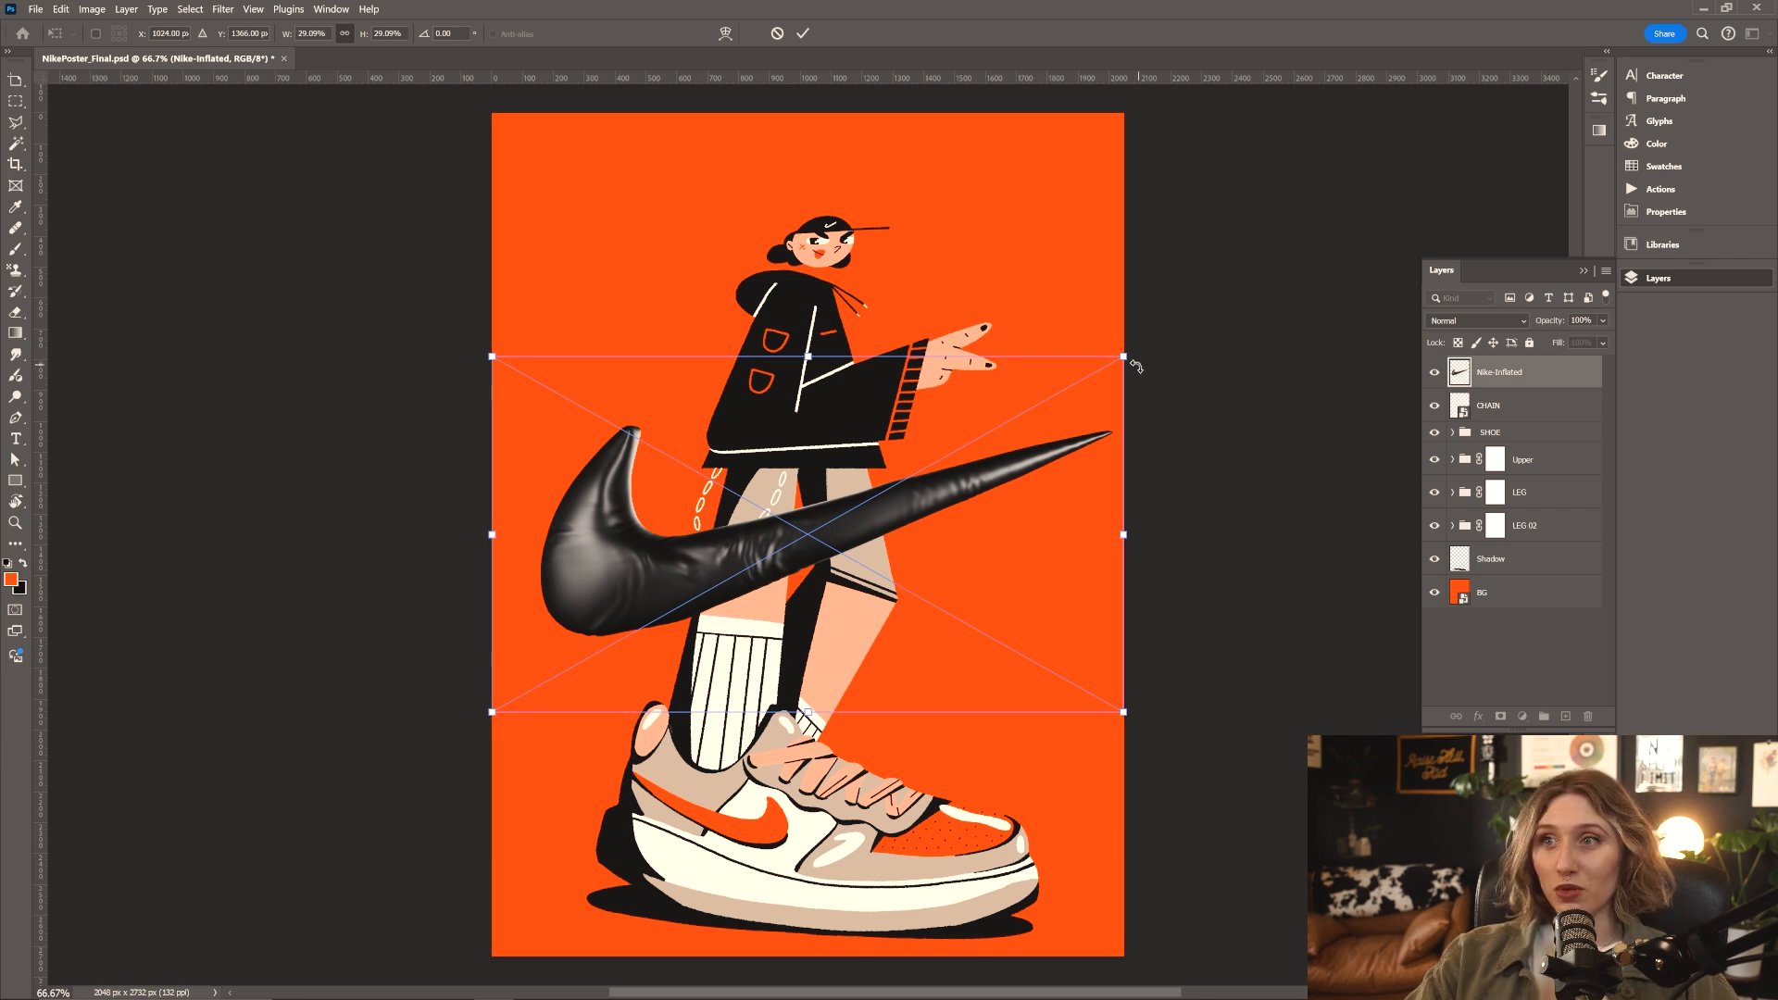
key("Return")
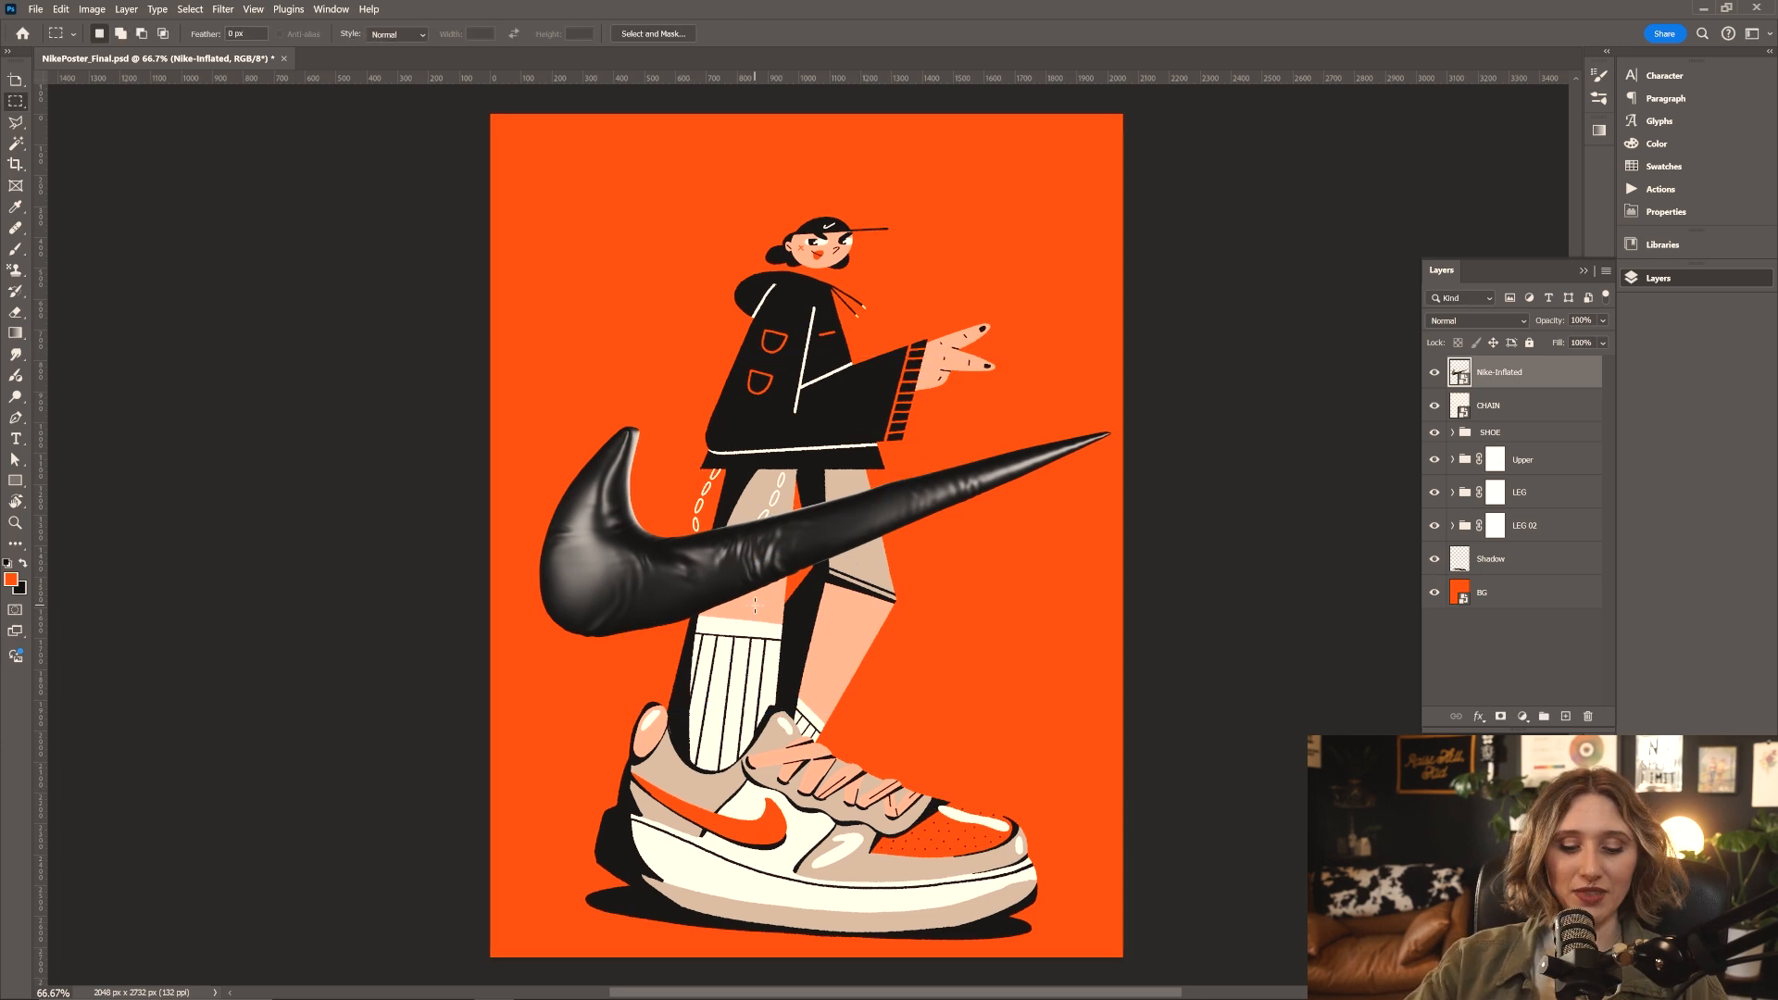
Move the placed swoosh down over the character's legs, keeping it horizontally centered
key("v")
scroll(634, 545, "up", 5, "alt")
scroll(611, 550, "down", 5, "alt")
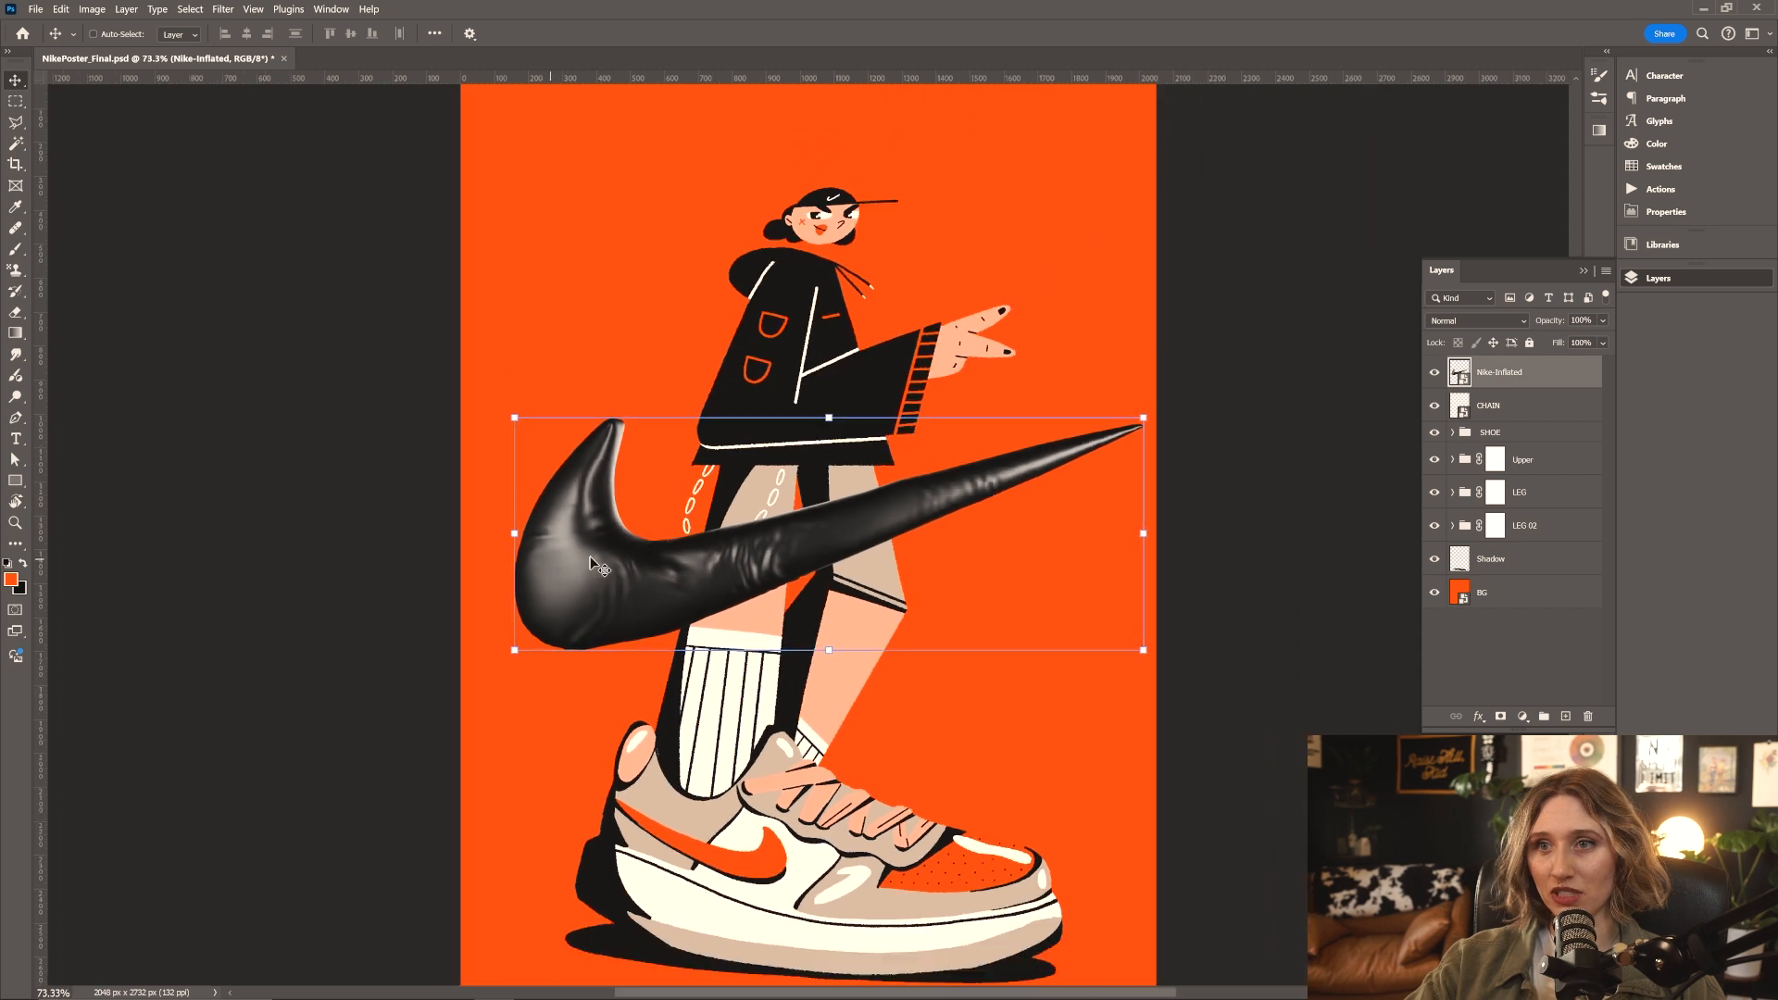
left_click_drag(983, 493, 984, 551)
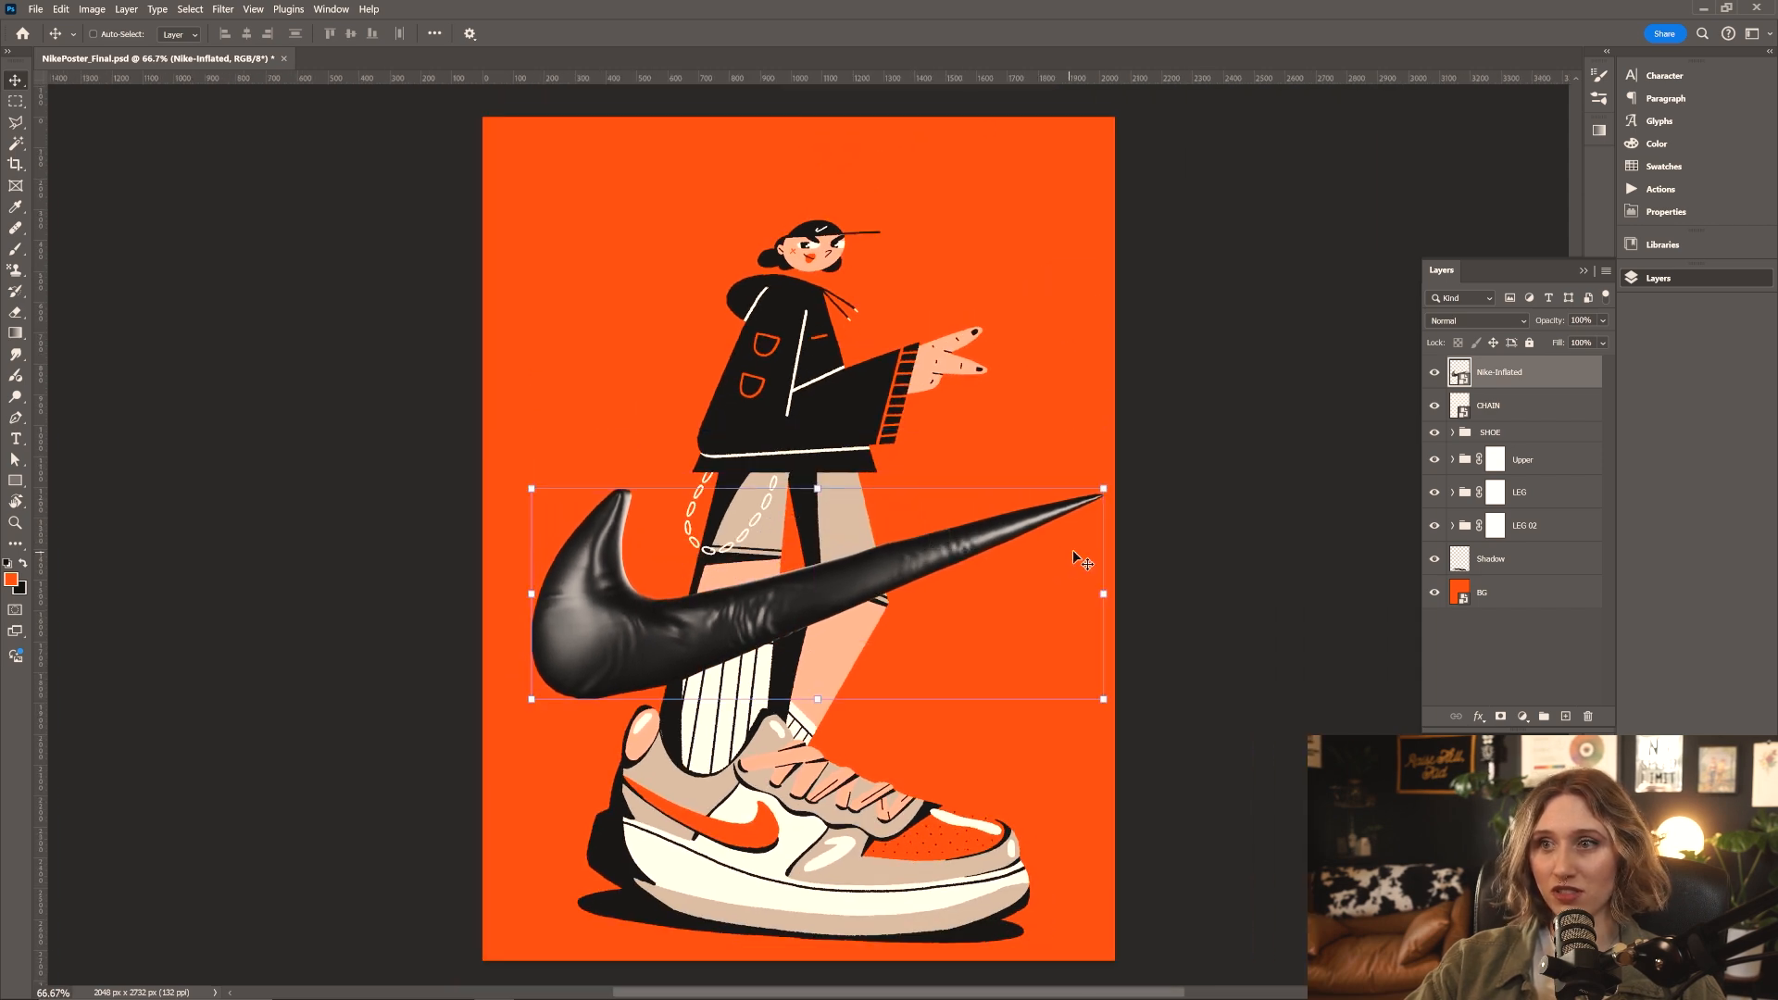
Try scaling the swoosh about its center
left_click(1112, 592)
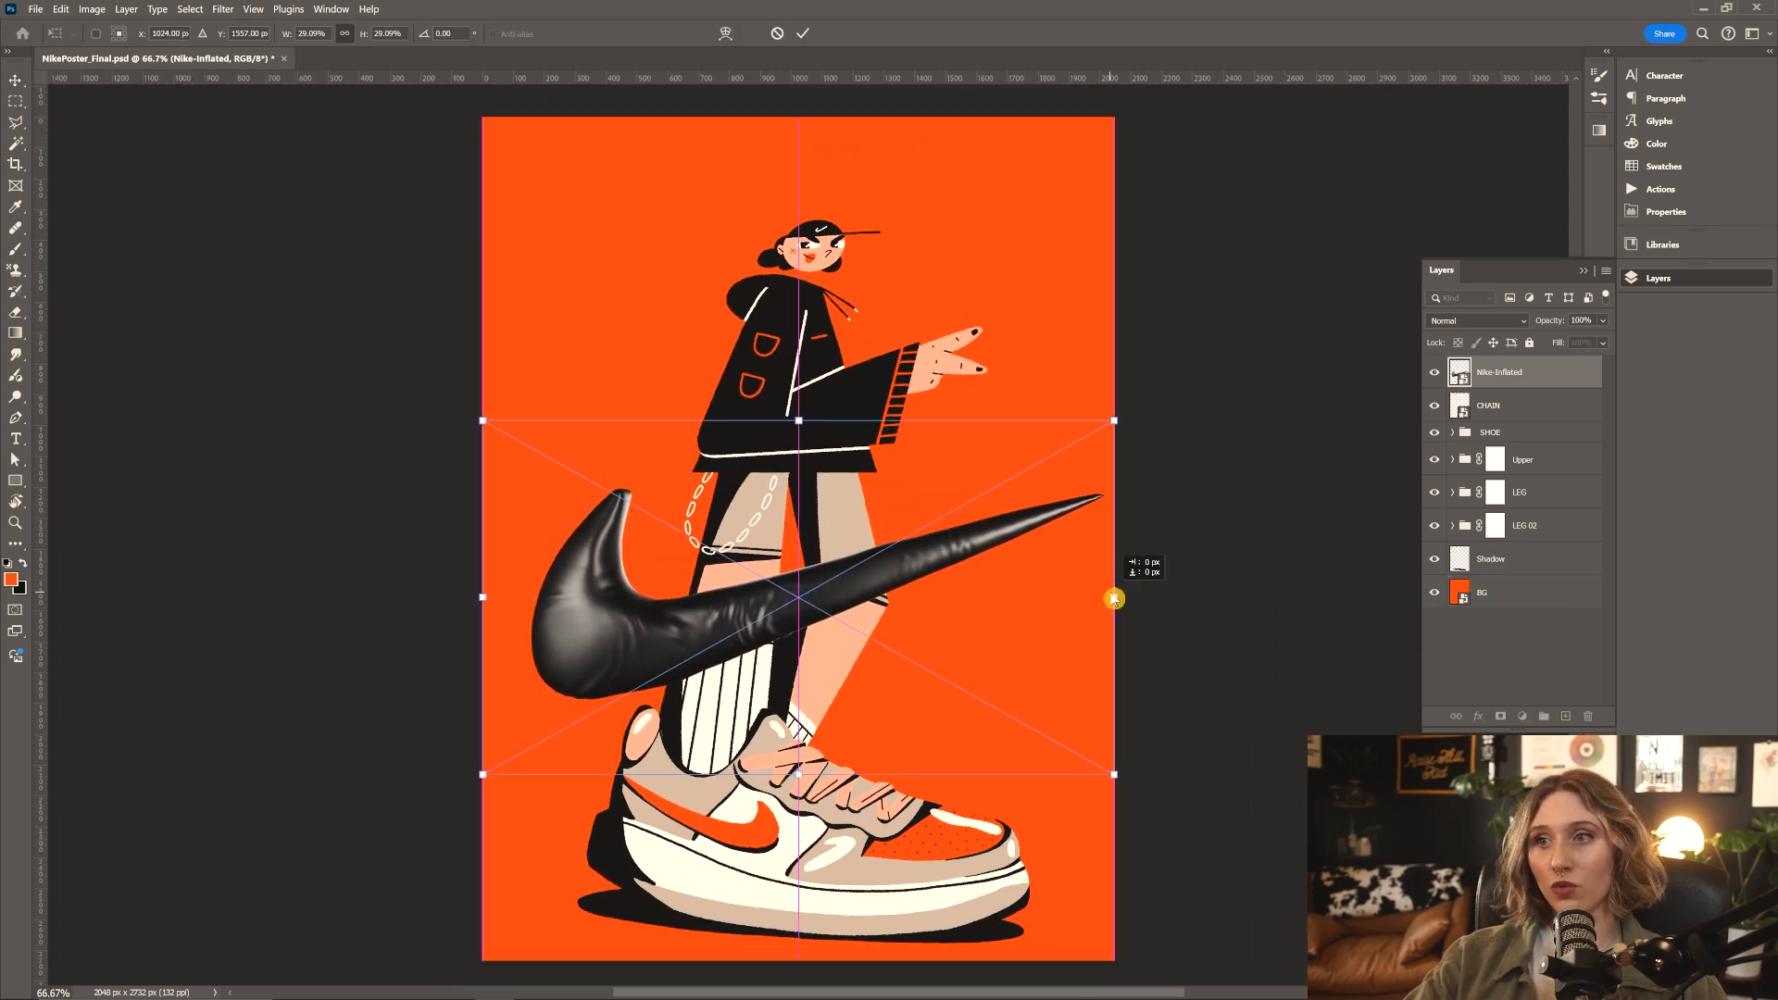
left_click_drag(1144, 600, 1117, 600, "alt")
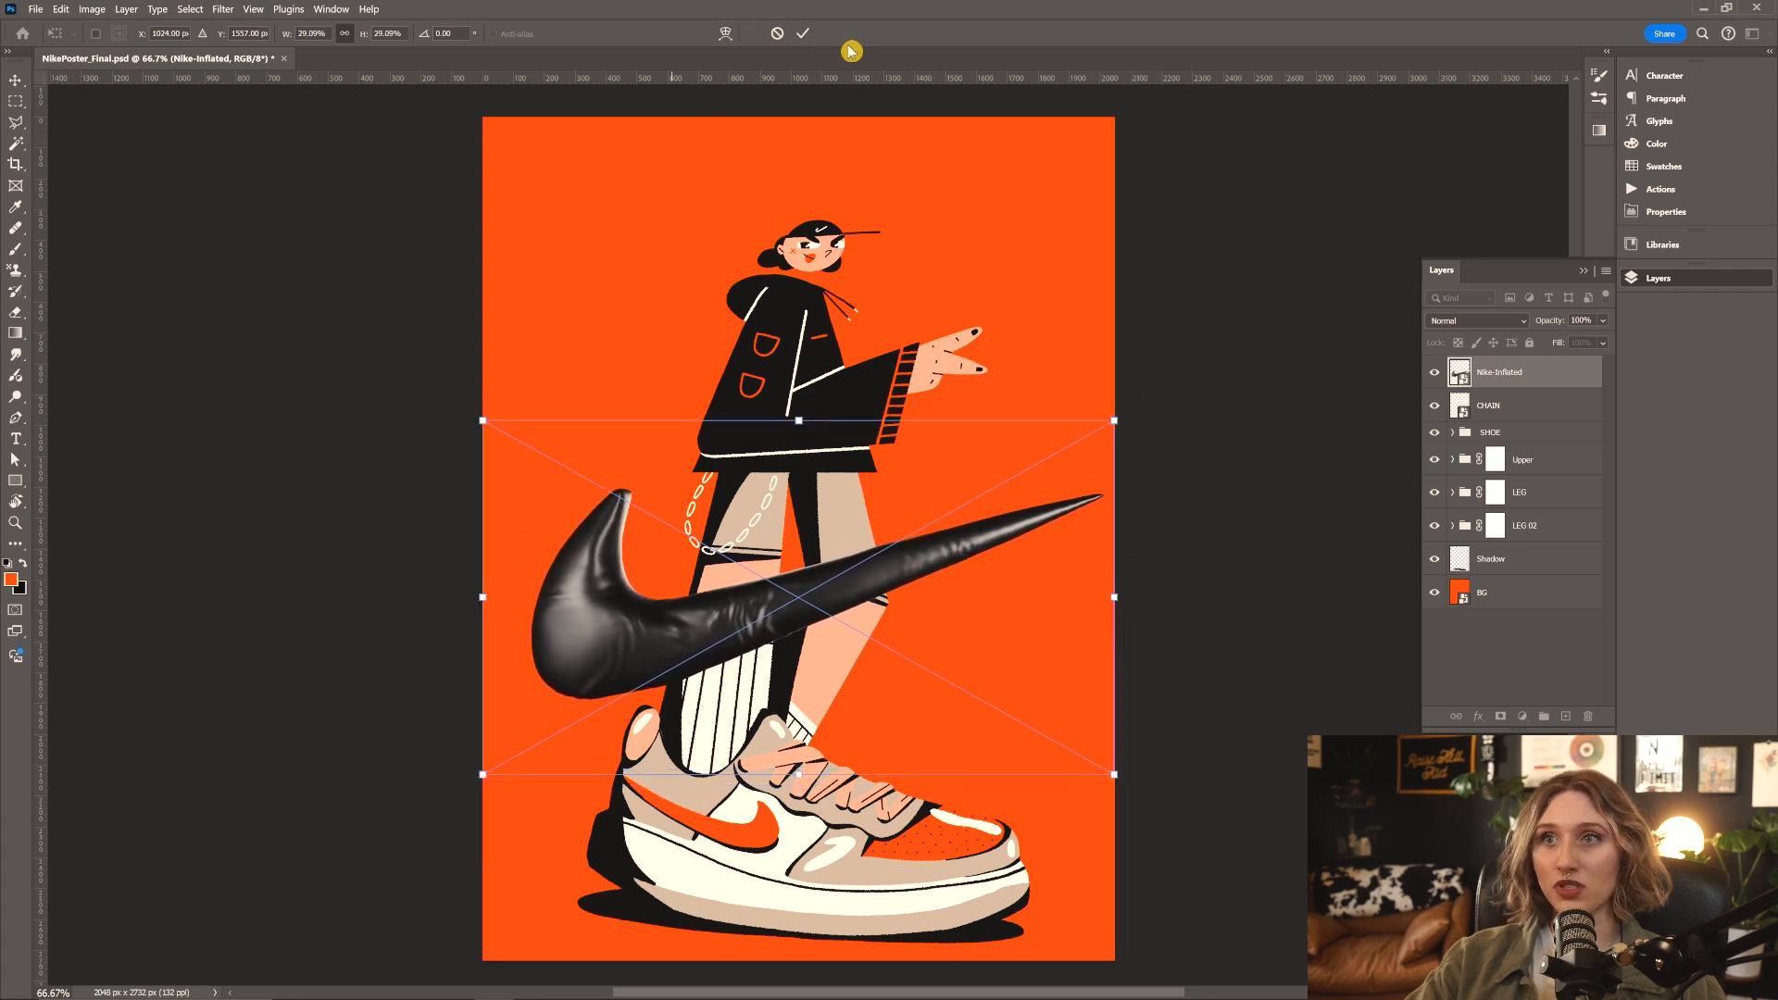
left_click(802, 35)
Lower the swoosh to just above the sneaker and enlarge it from its center until it spans the poster's full width
left_click_drag(825, 592, 789, 636)
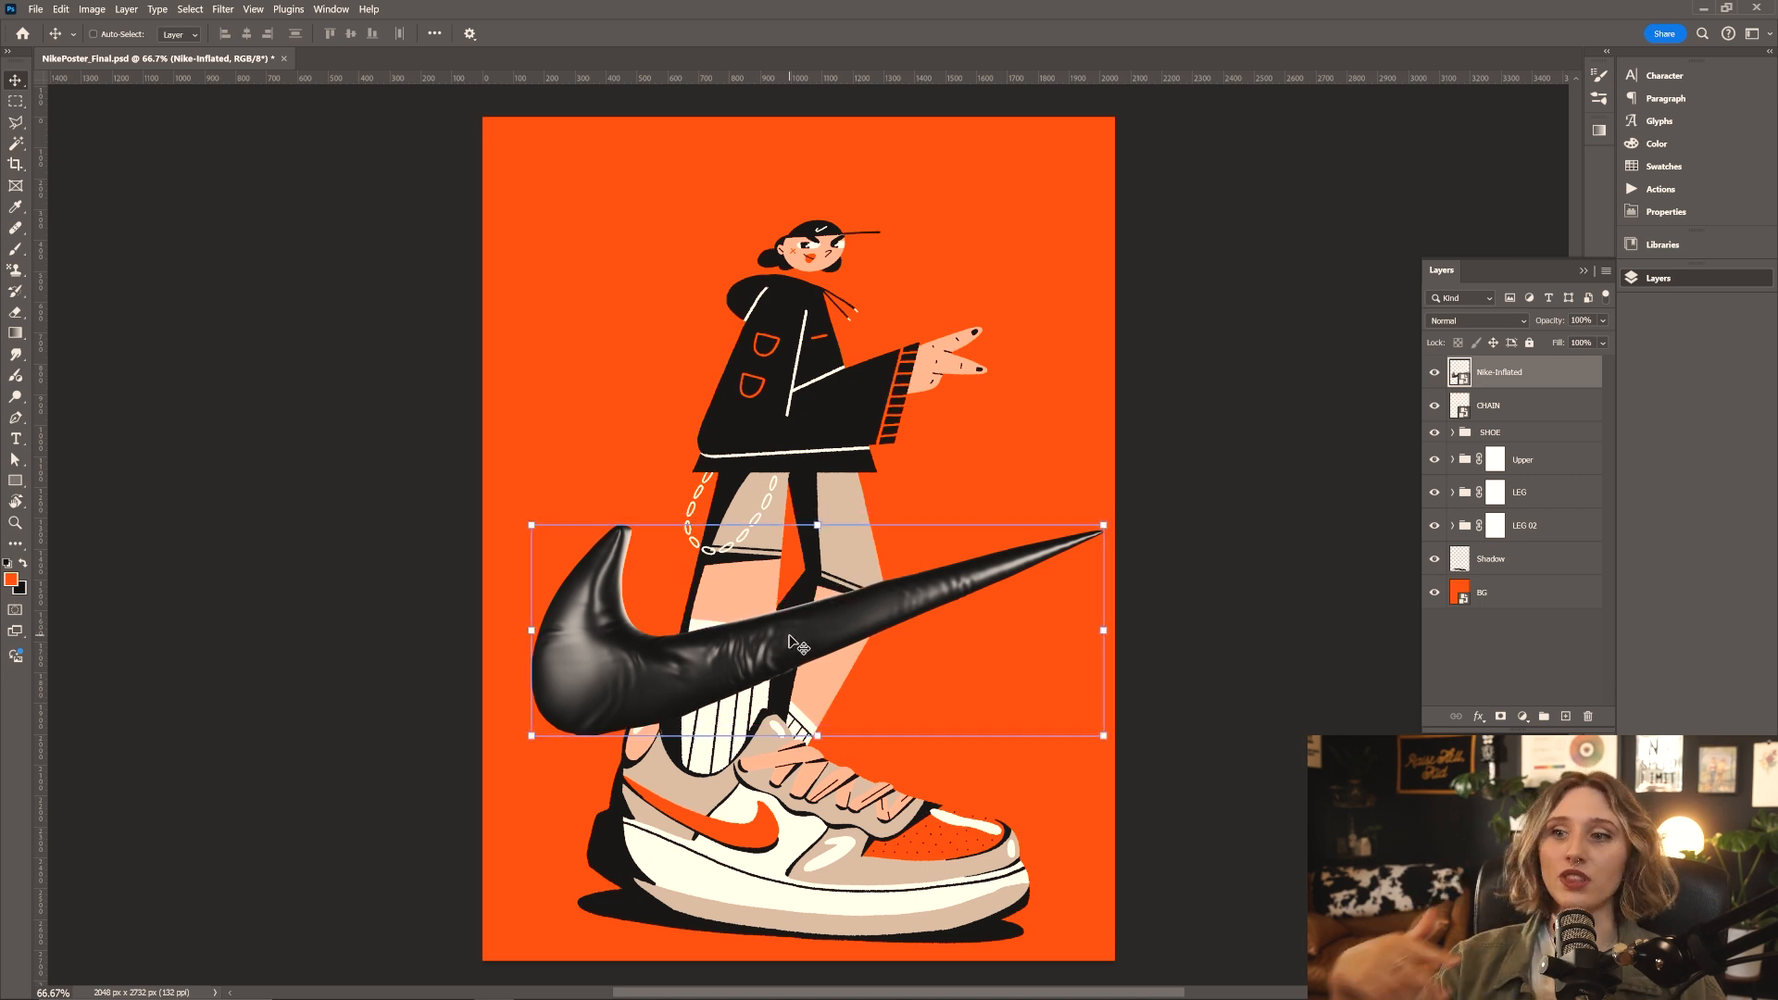
left_click_drag(860, 628, 860, 631)
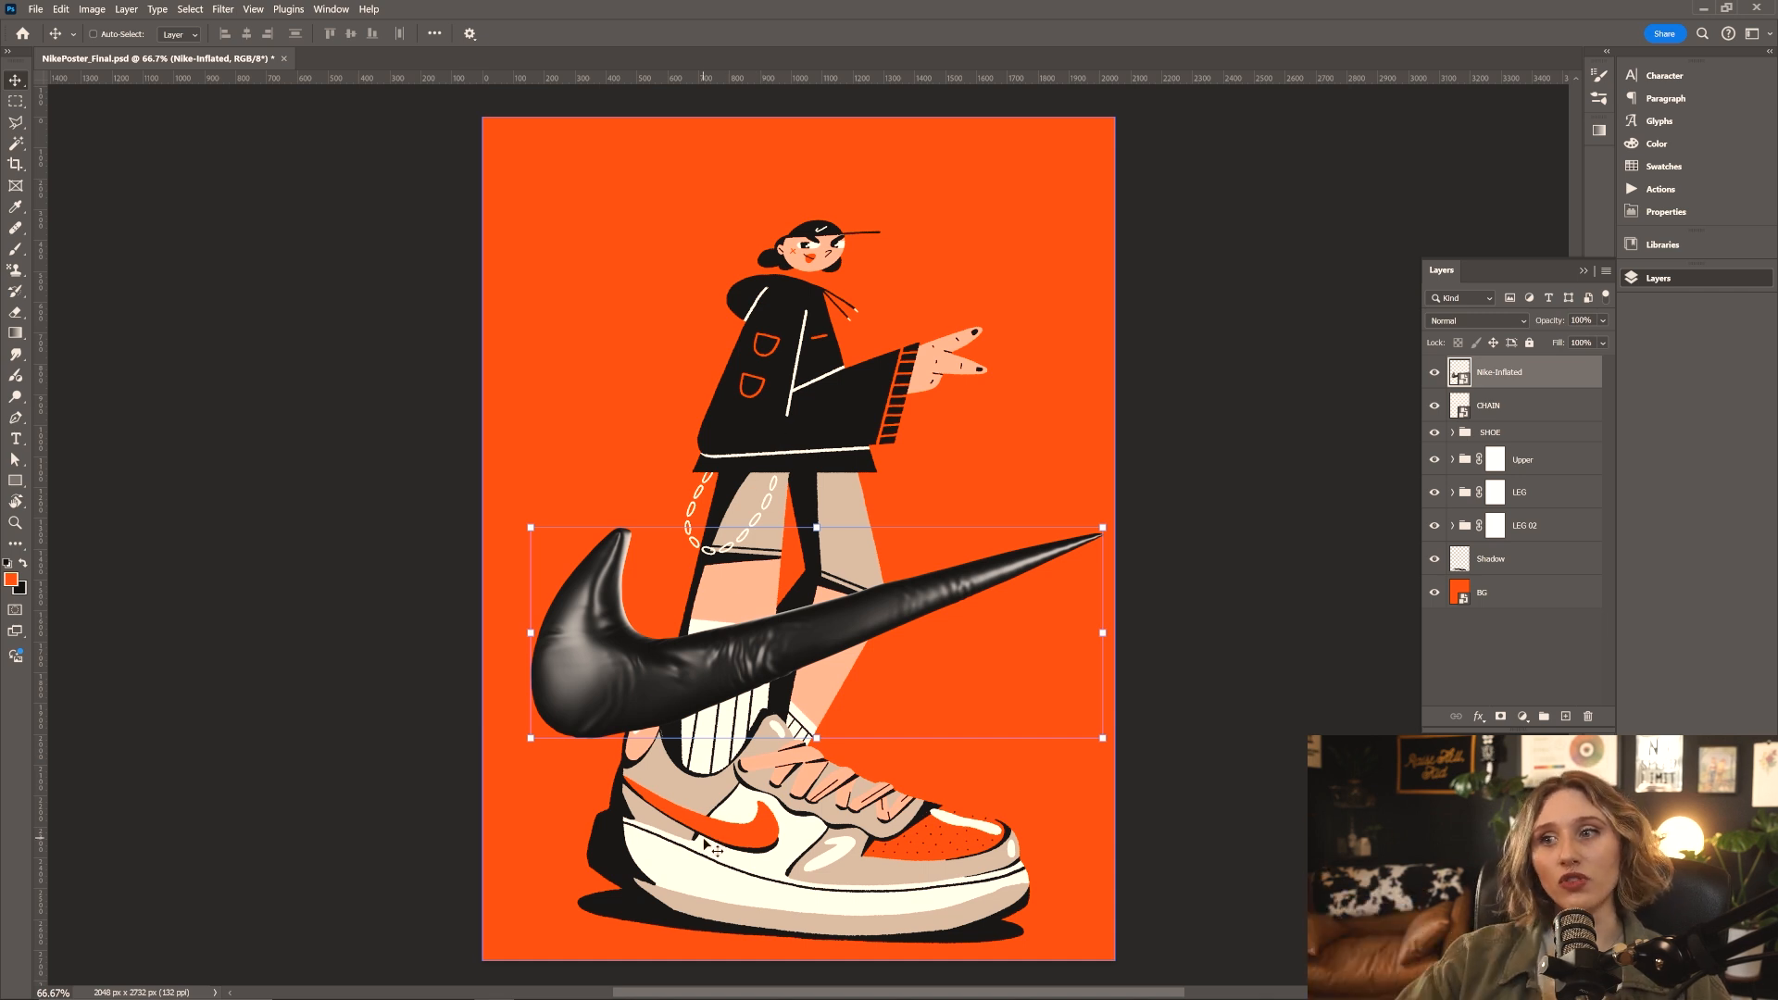
key("ctrl+t")
left_click_drag(1121, 638, 1193, 639, "alt+shift")
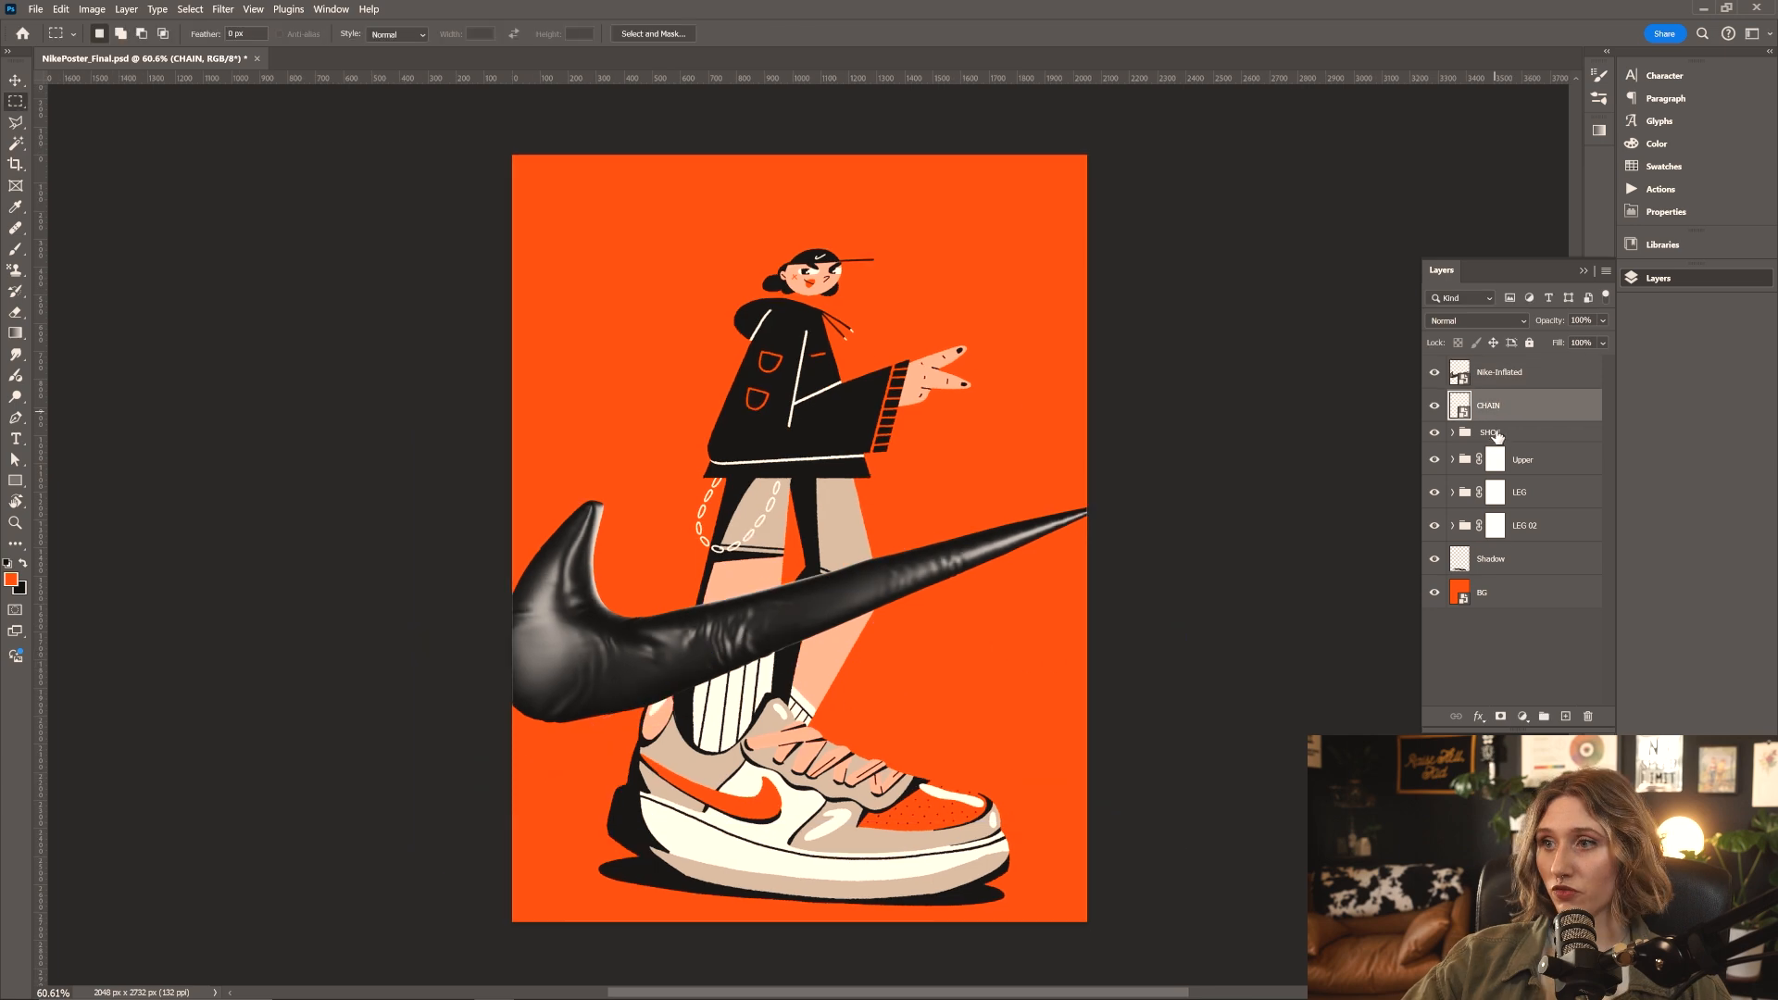
Add a layer mask to the Nike-Inflated layer and load the front leg's shape from the LEG group as a selection
left_click(1473, 374)
left_click(1499, 716)
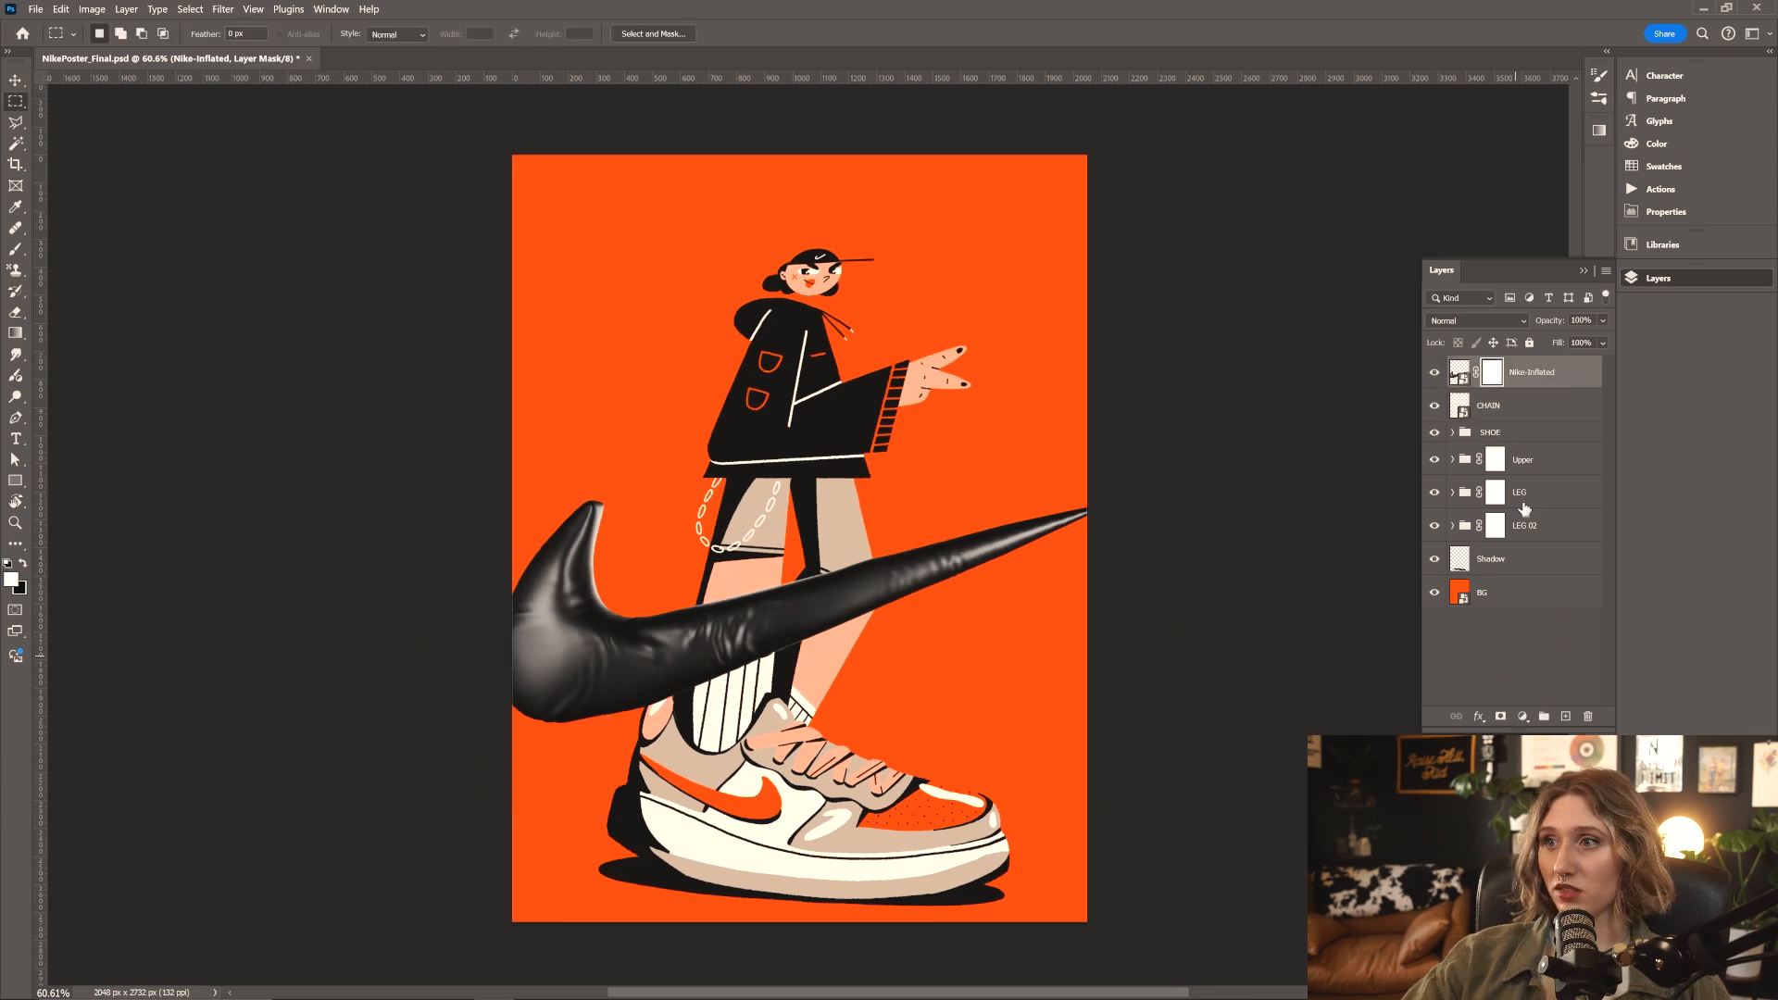
scroll(916, 562, "up", 1, "alt")
scroll(749, 716, "down", 2)
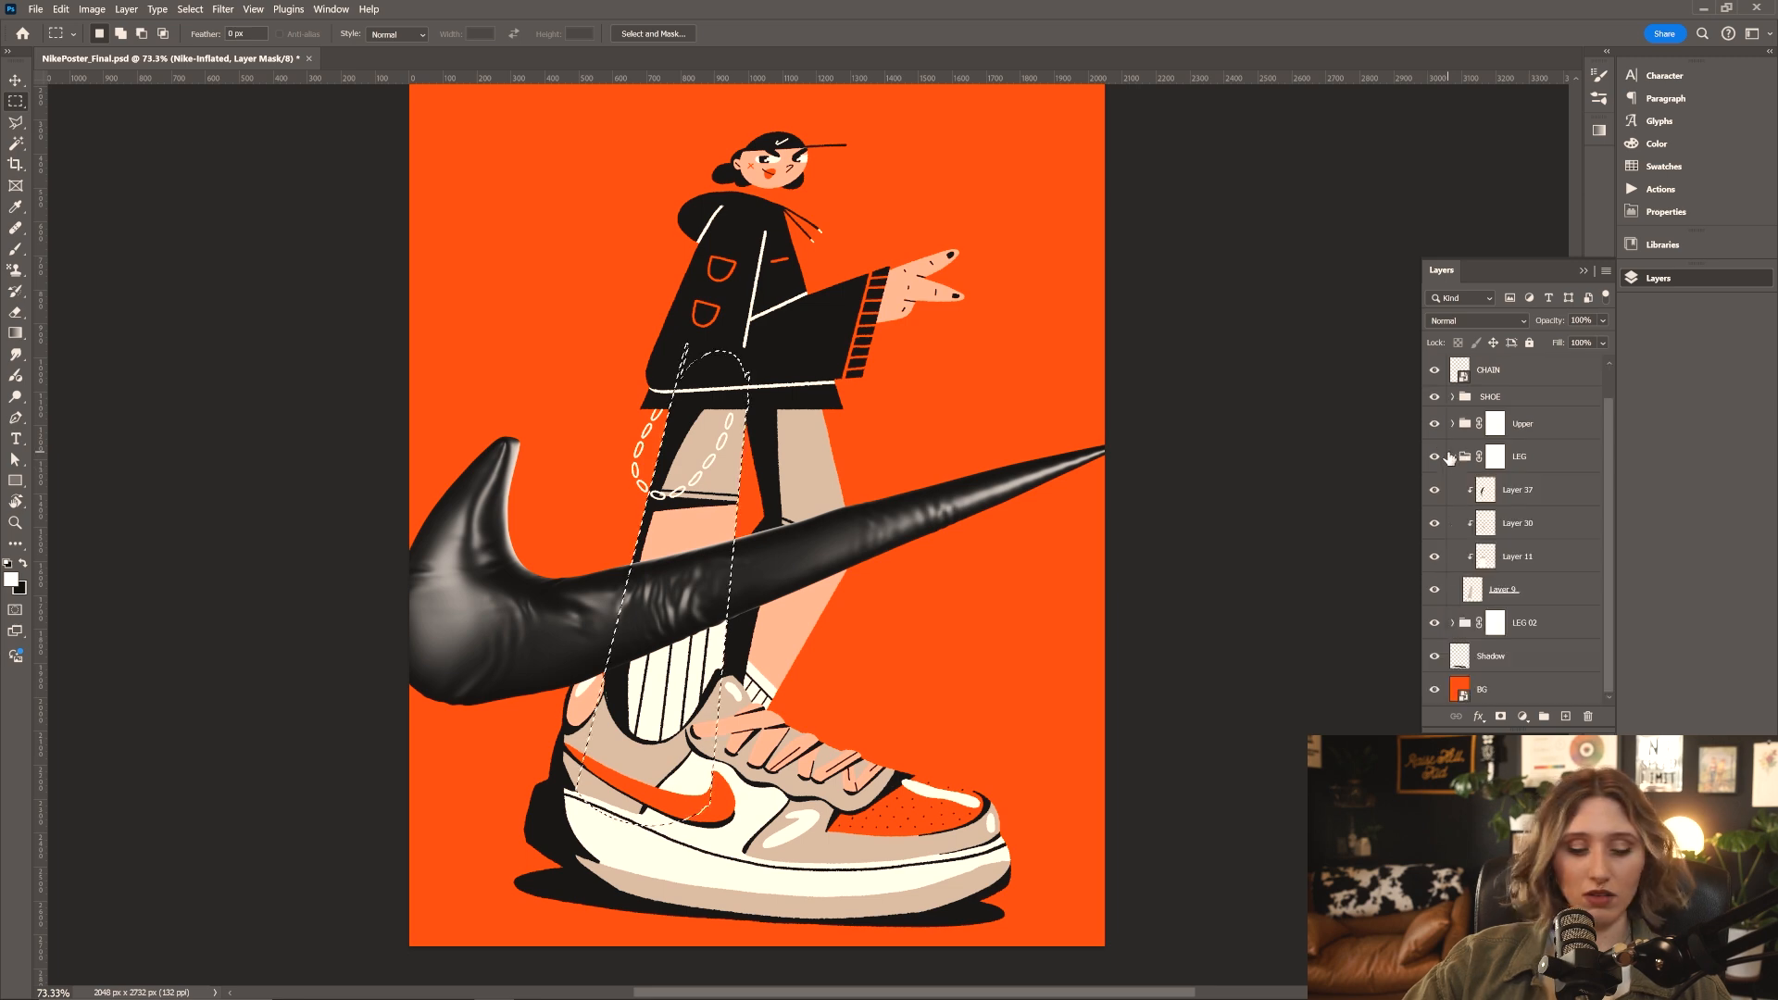
left_click(1452, 457)
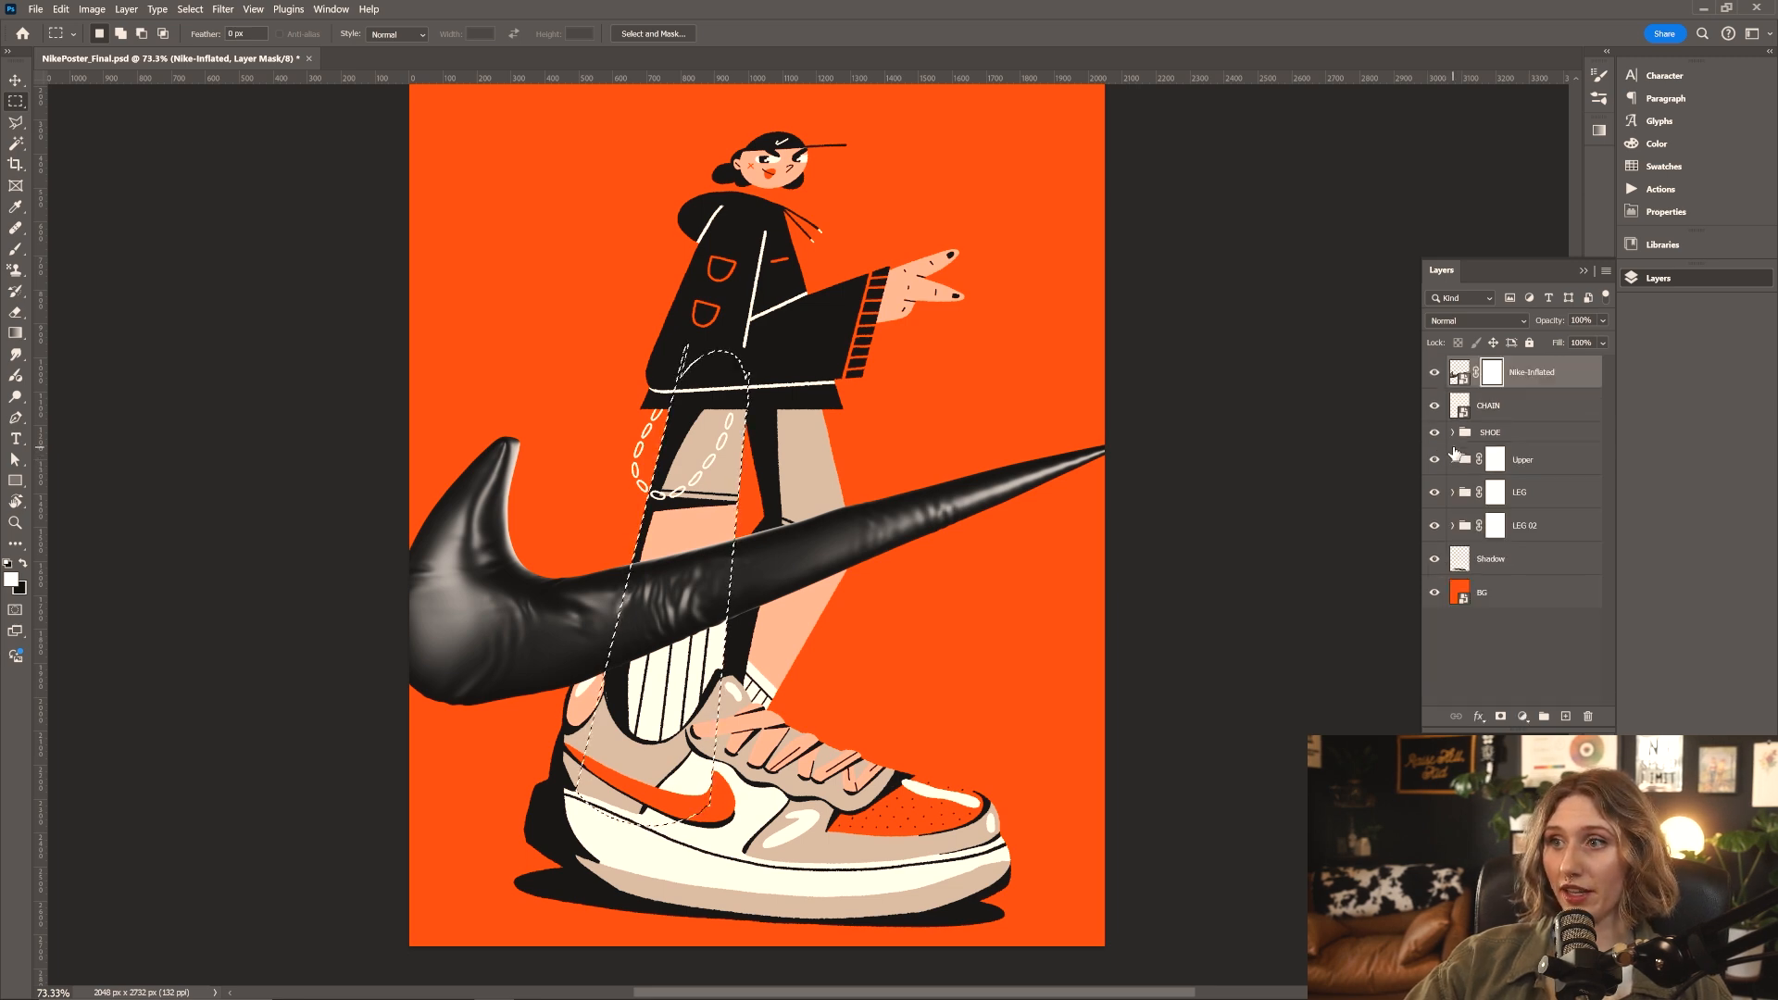
Paint black on the swoosh's mask inside the leg selection so the front leg overlaps the swoosh, and deselect
scroll(639, 523, "up", 1, "alt")
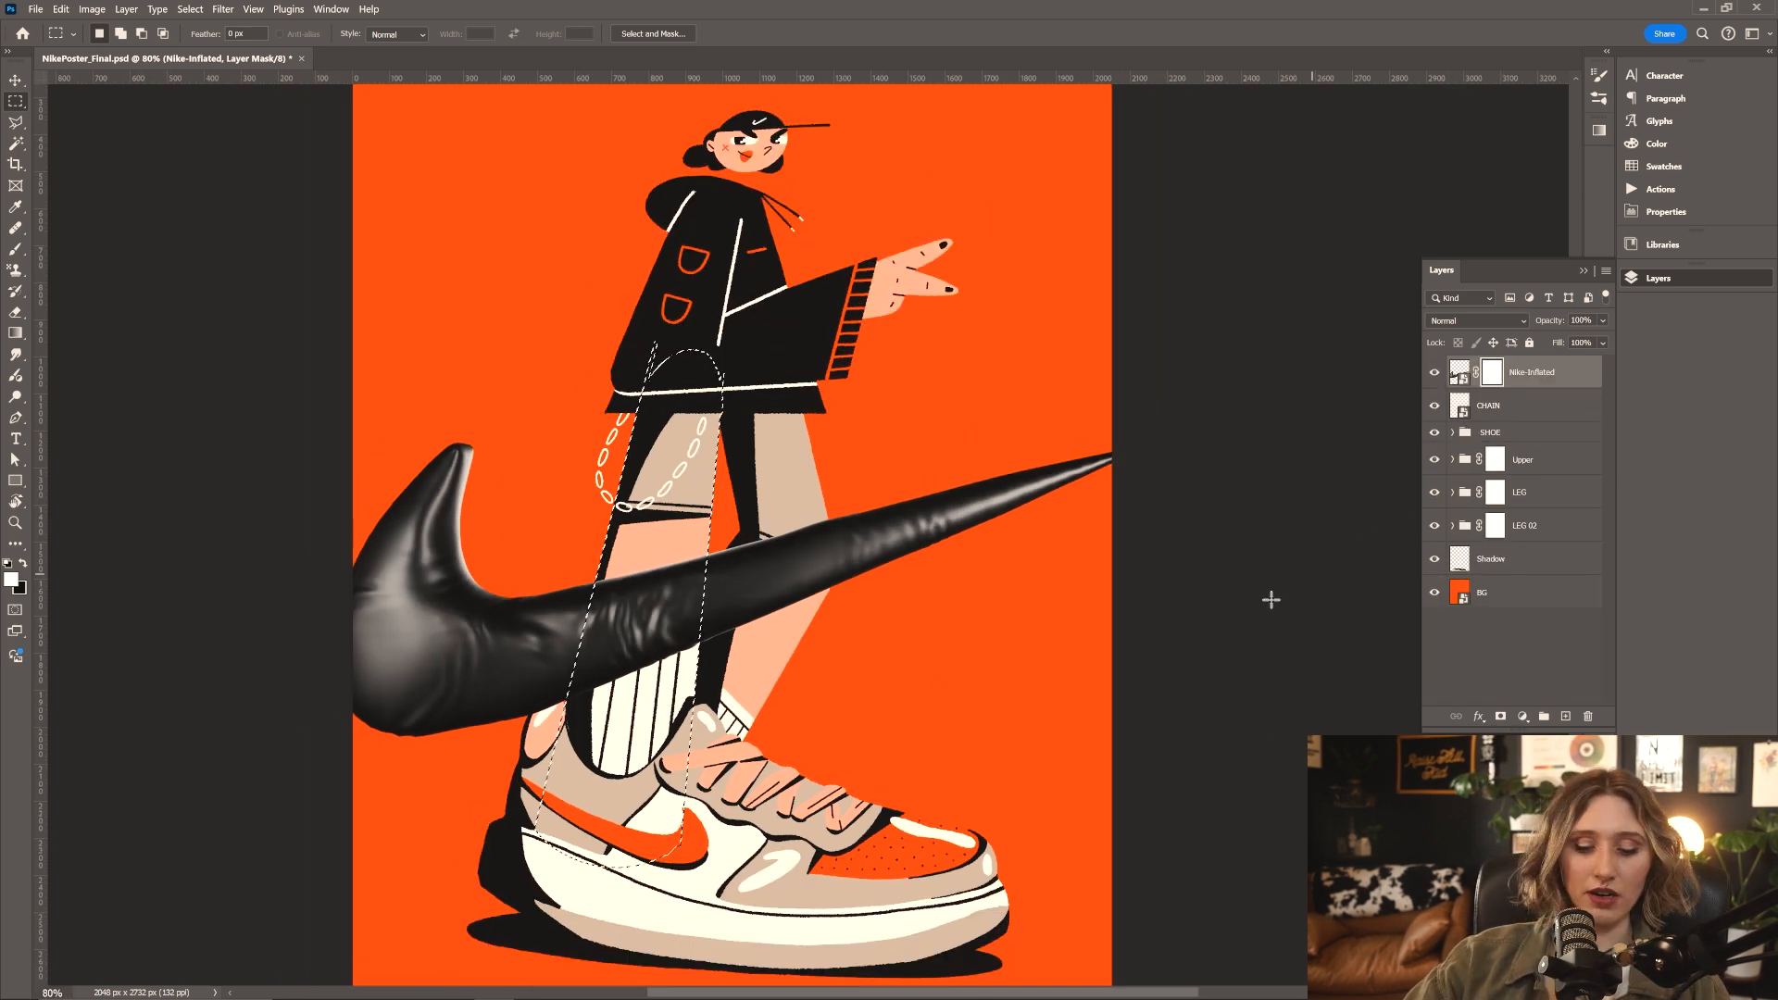
key("b")
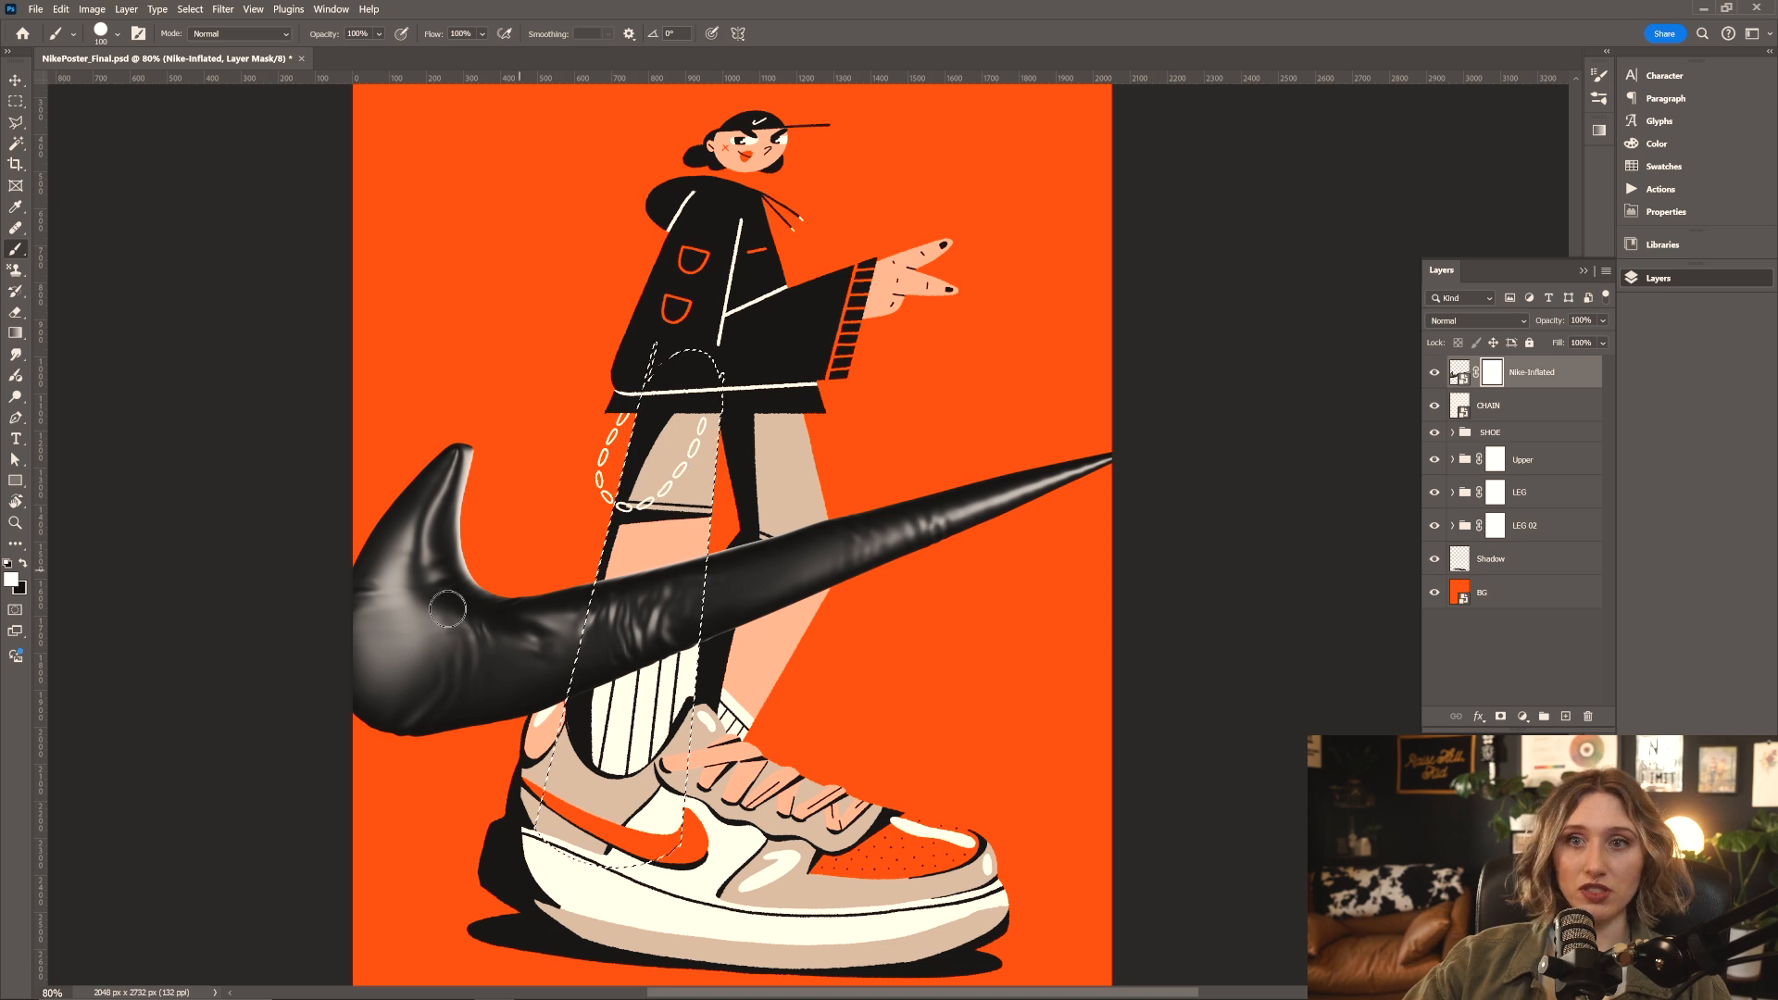
key("x")
mouse_move(698, 581)
left_mouse_down()
mouse_move(677, 601)
mouse_move(627, 544)
left_mouse_up()
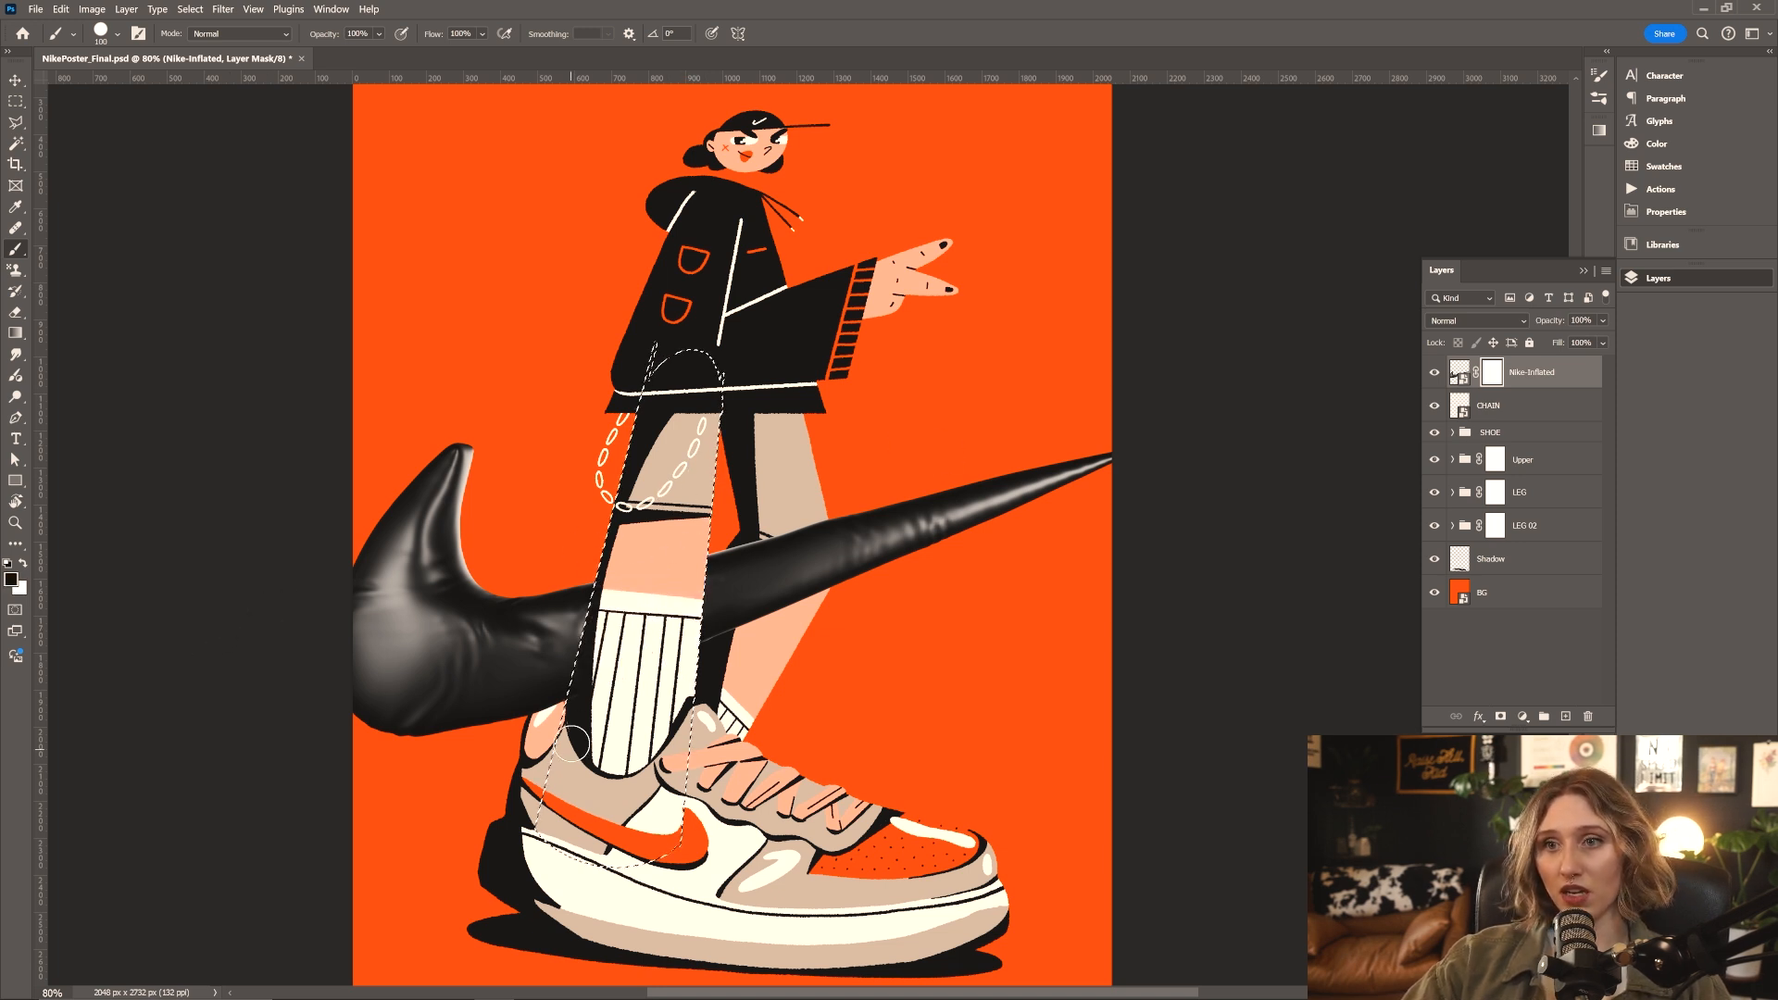
key("m")
key("ctrl+d")
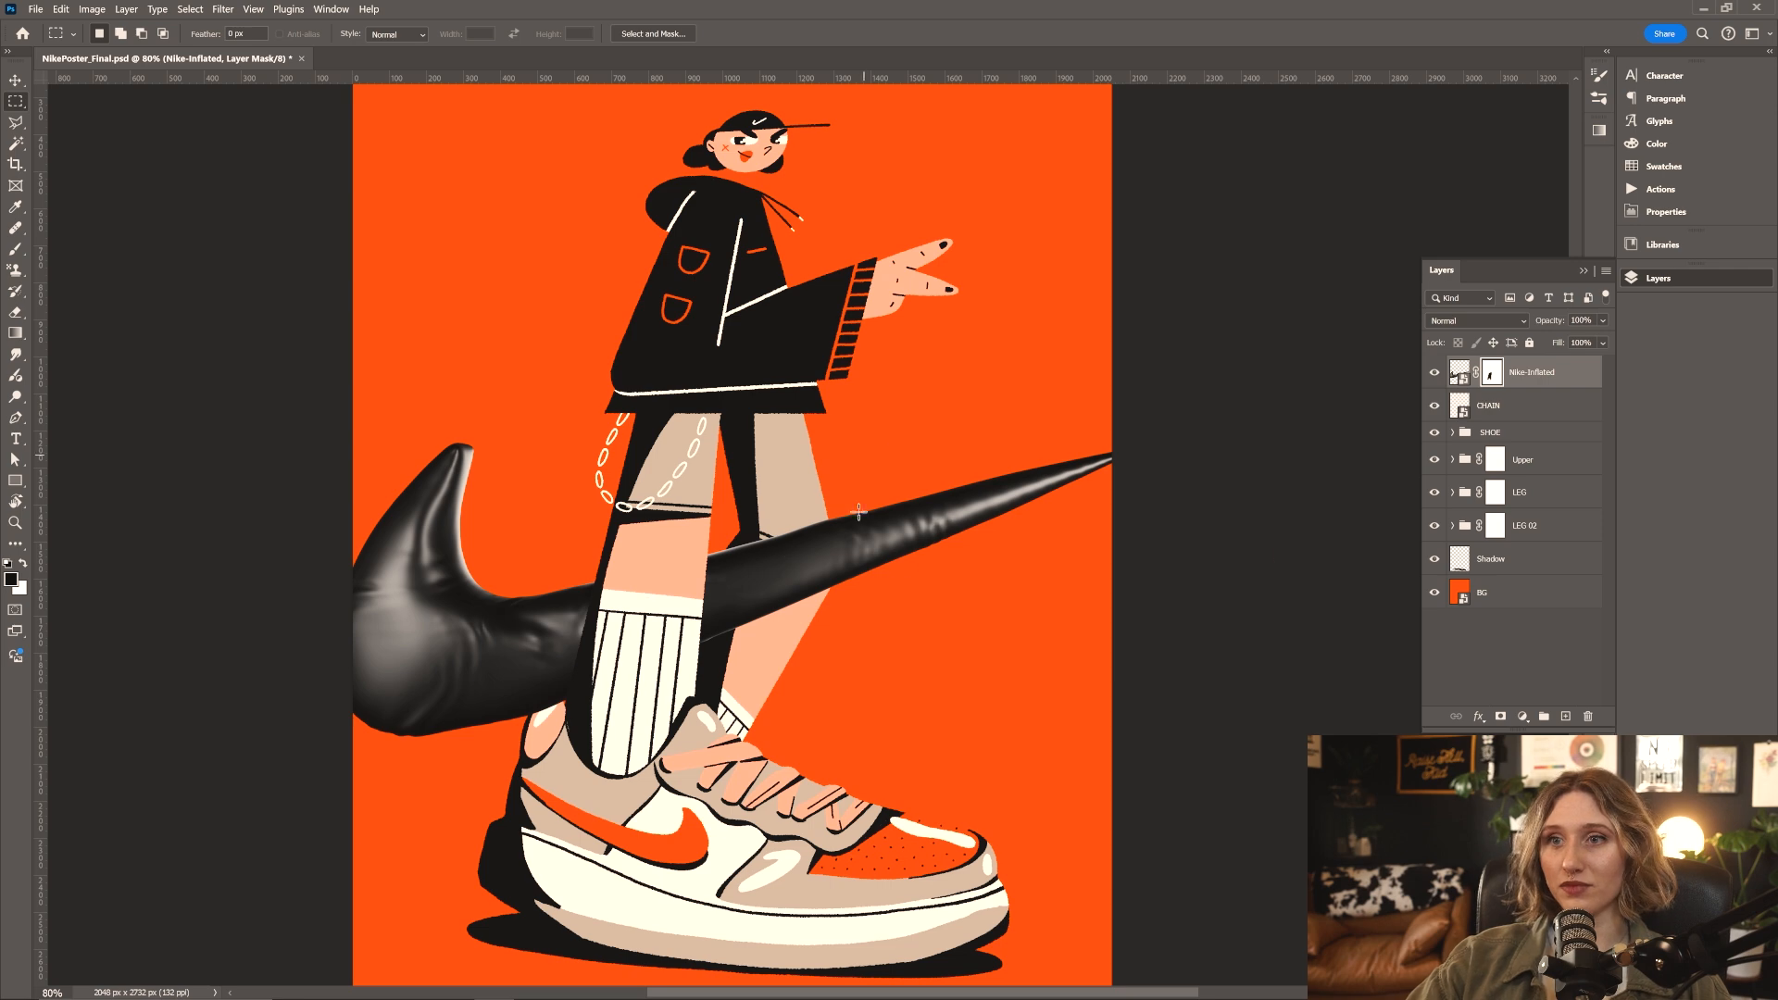
Add a Curves adjustment clipped to the Nike-Inflated layer and place two points along its RGB curve
scroll(1030, 546, "down", 1, "alt")
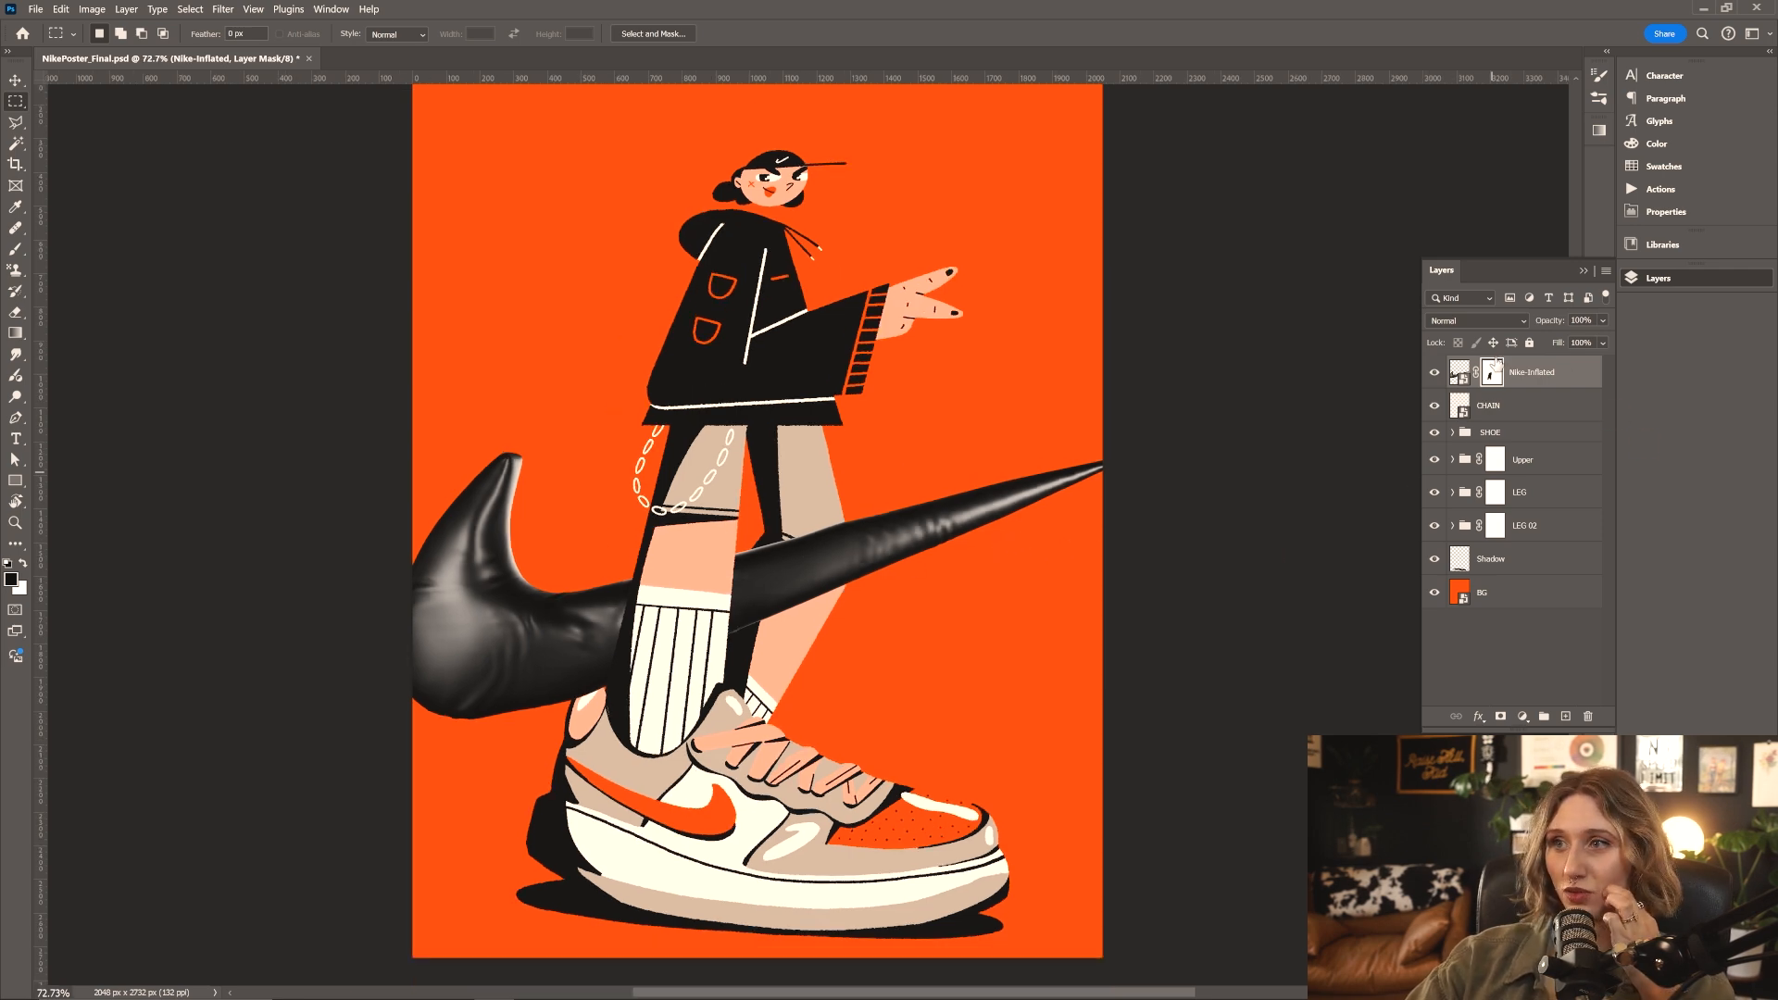
left_click(1459, 371)
left_click(1523, 716)
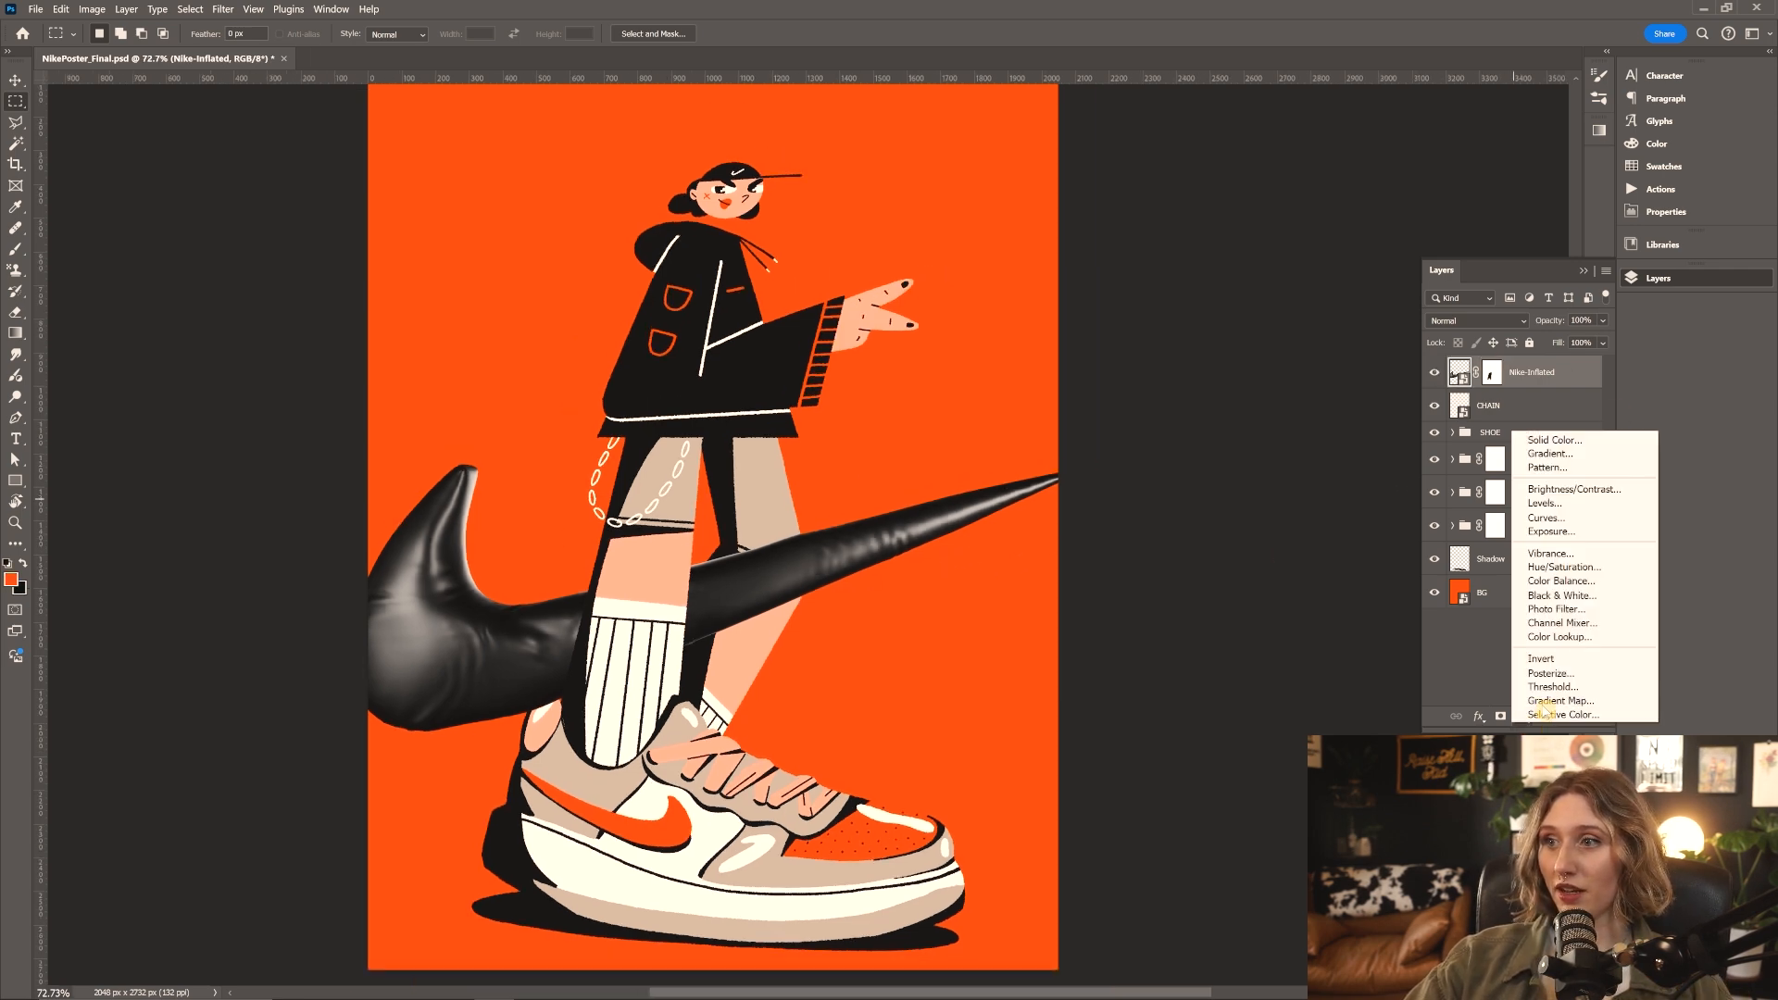
left_click(1565, 518)
left_click(1700, 287)
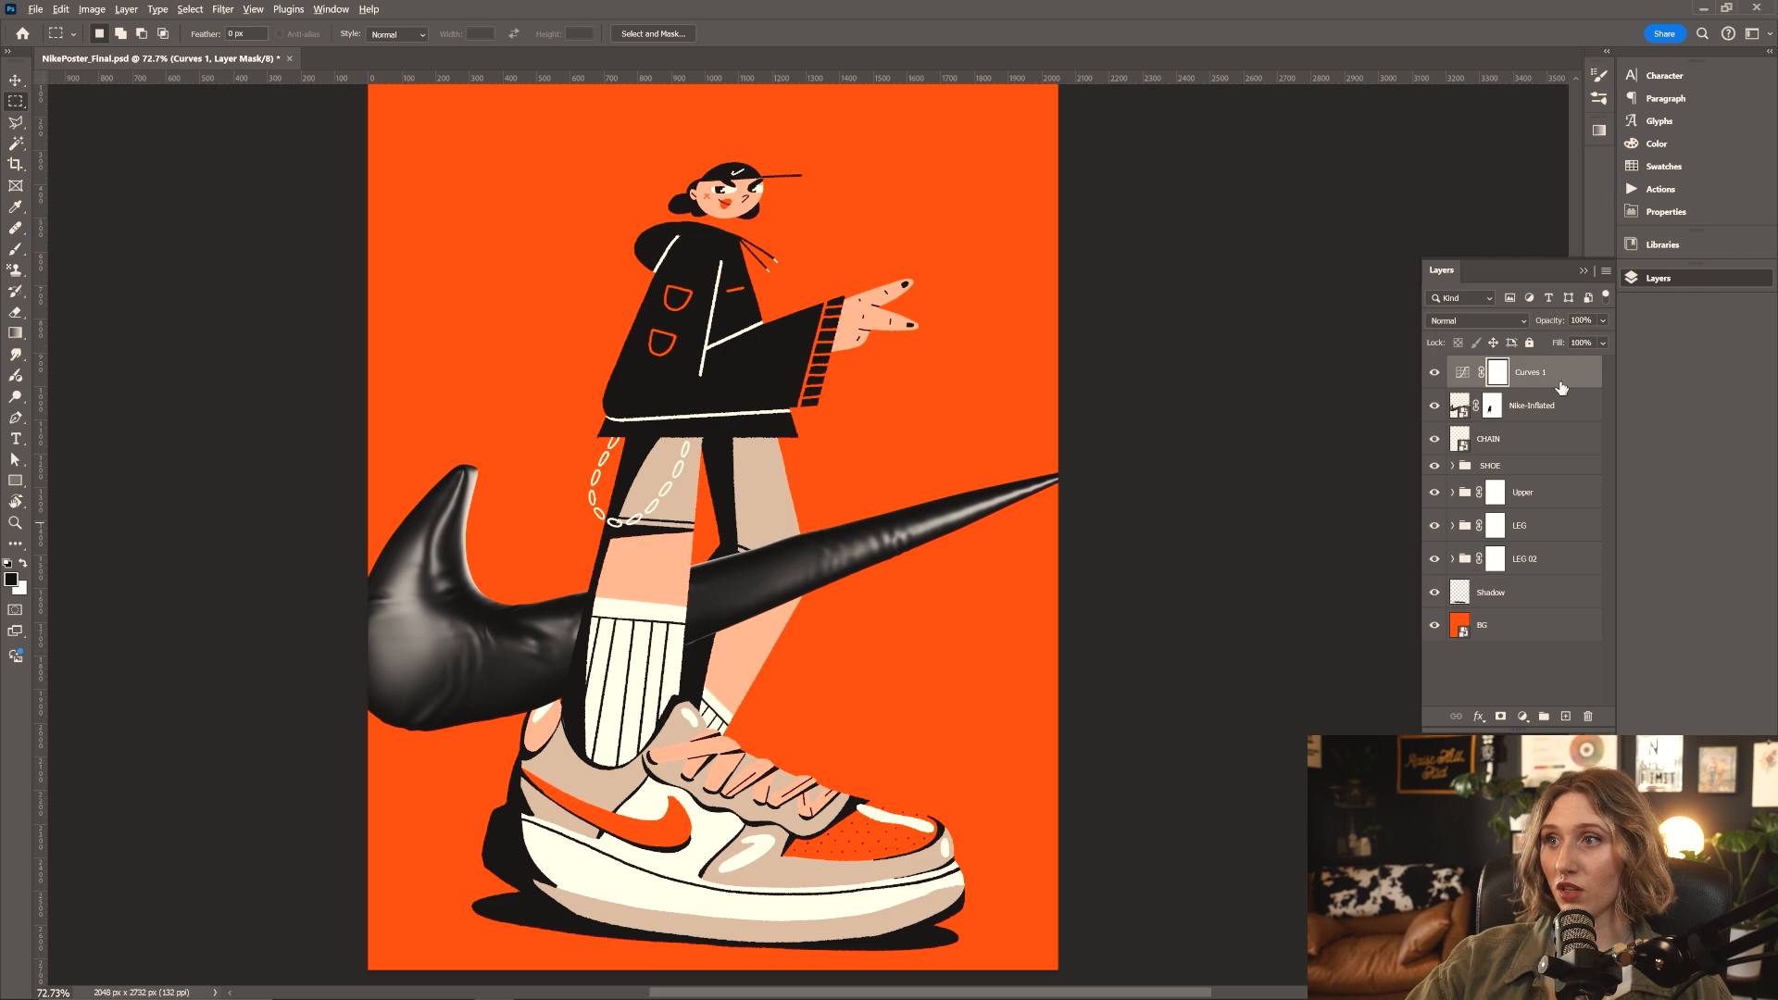
left_click(1473, 372)
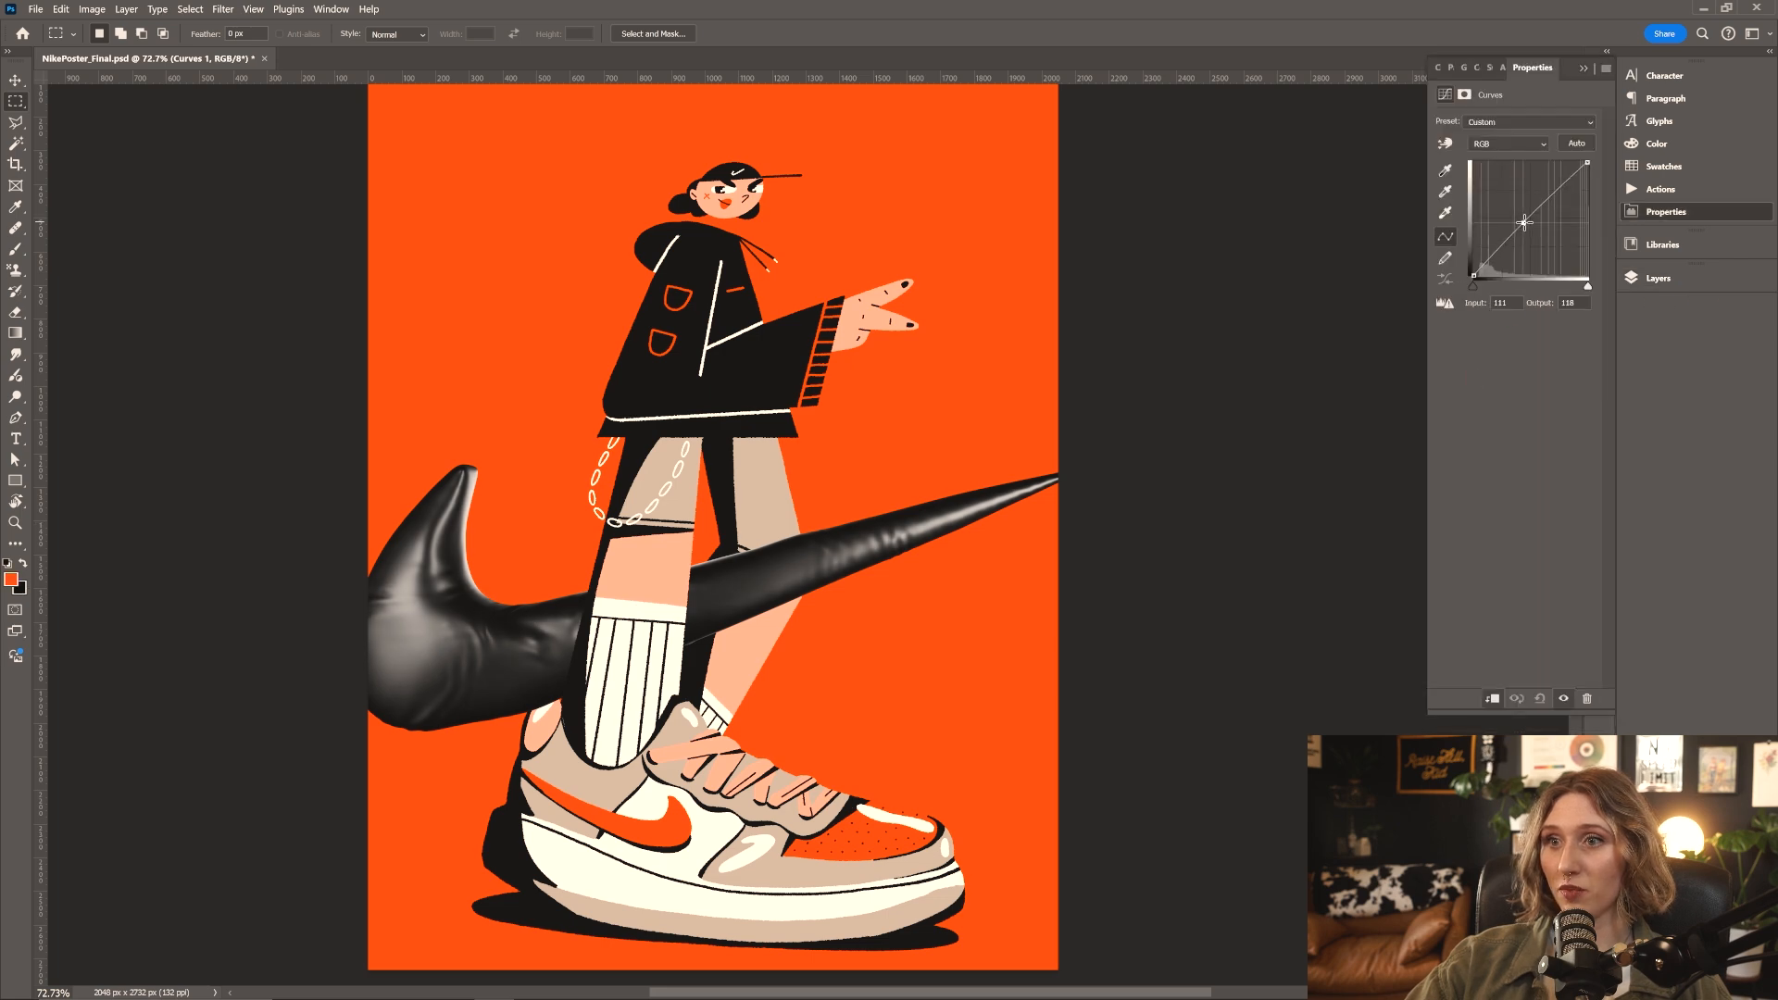
left_click_drag(1543, 205, 1523, 227)
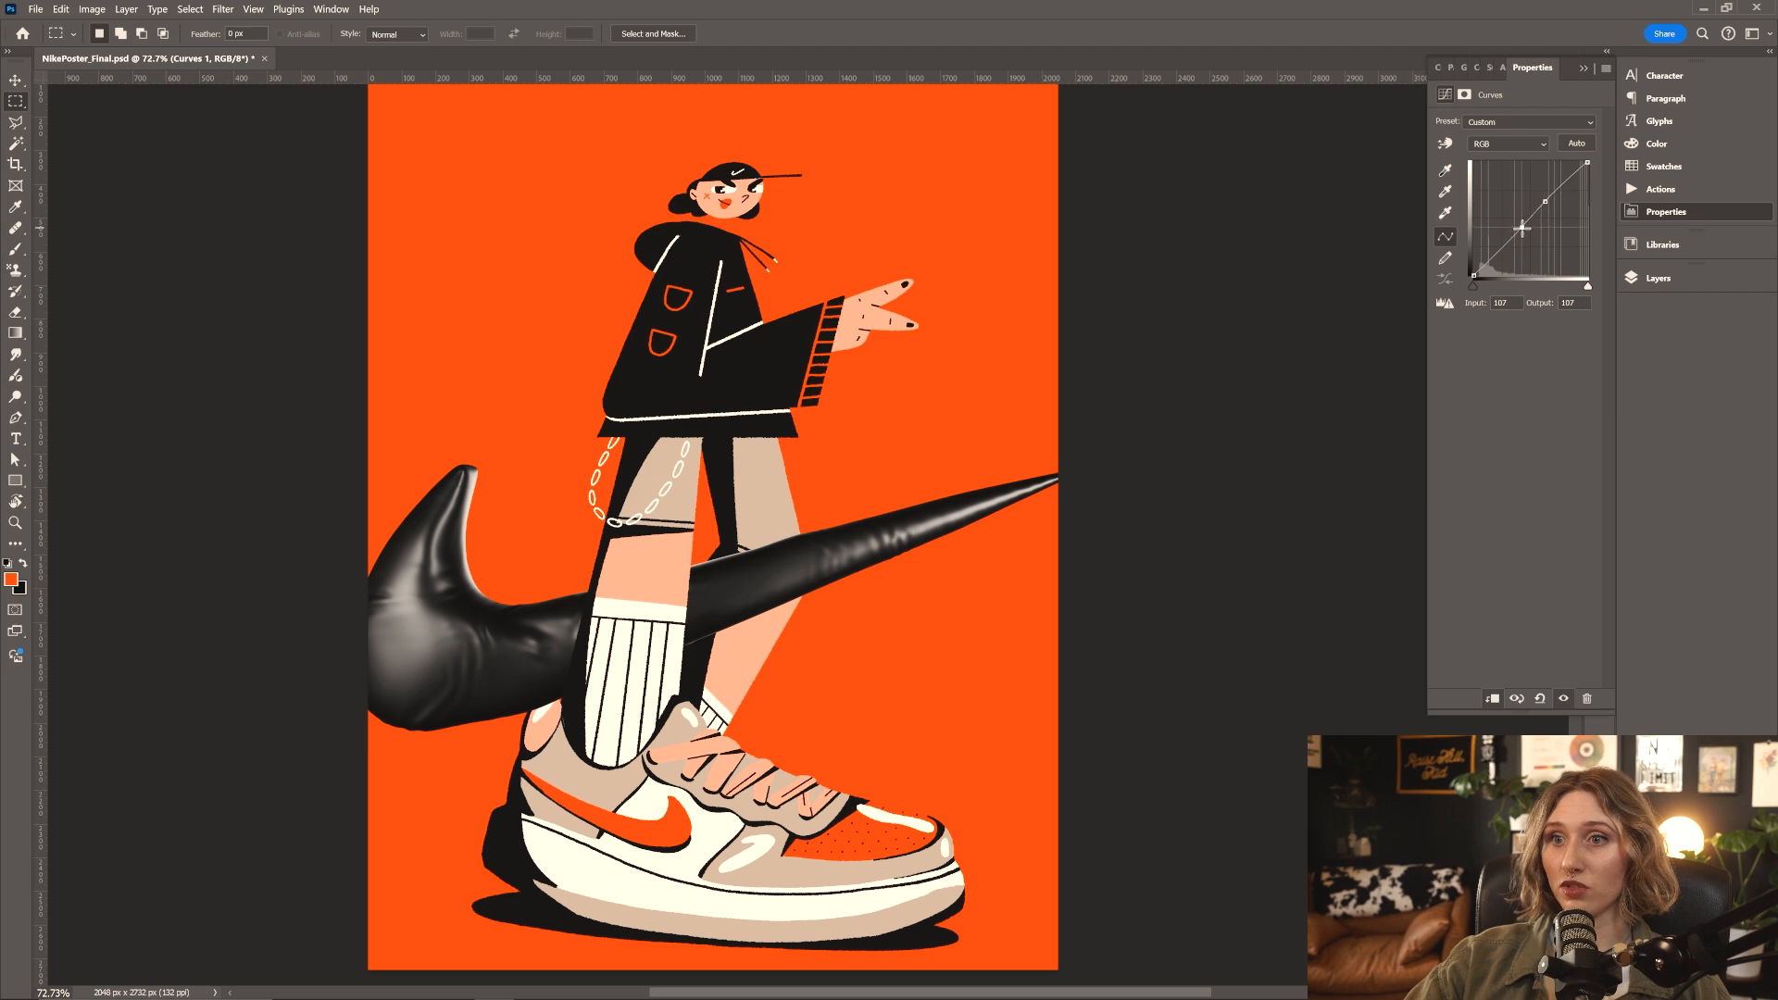
left_click(1632, 277)
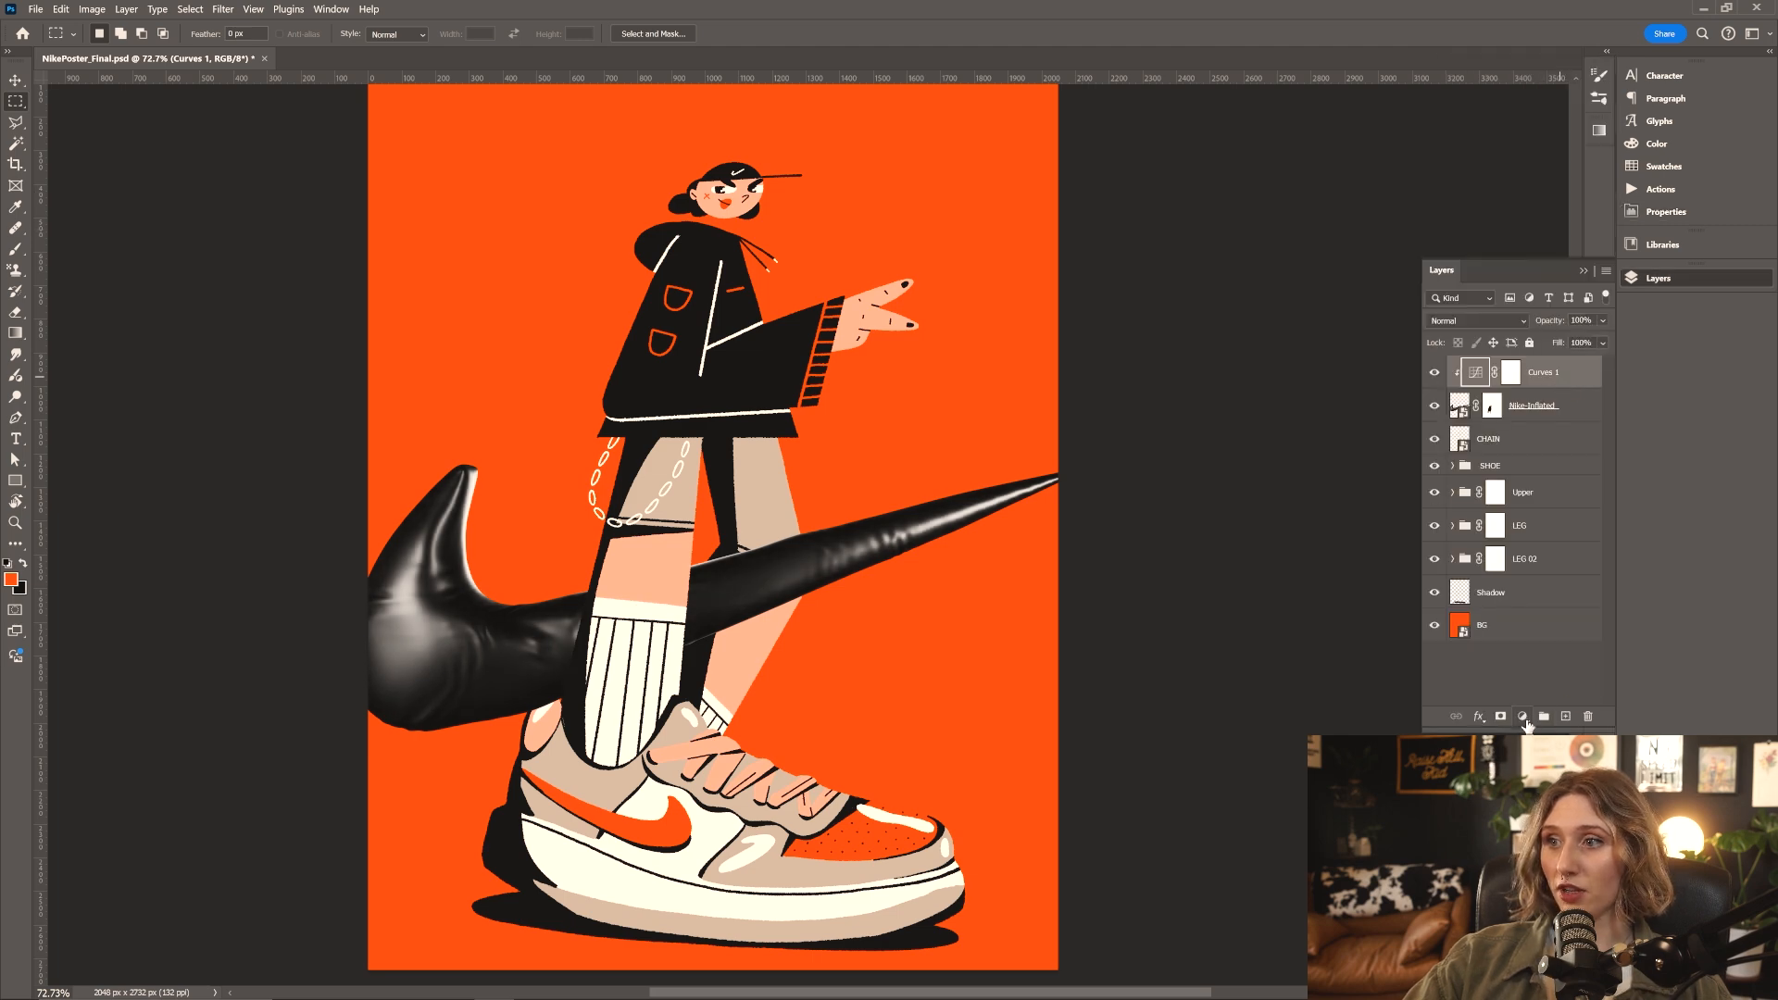
Add a Gradient Map adjustment above the Curves layer, clipped to the swoosh, with a light grey, black and white gradient
left_click(1524, 717)
left_click(1549, 697)
left_click(1523, 141)
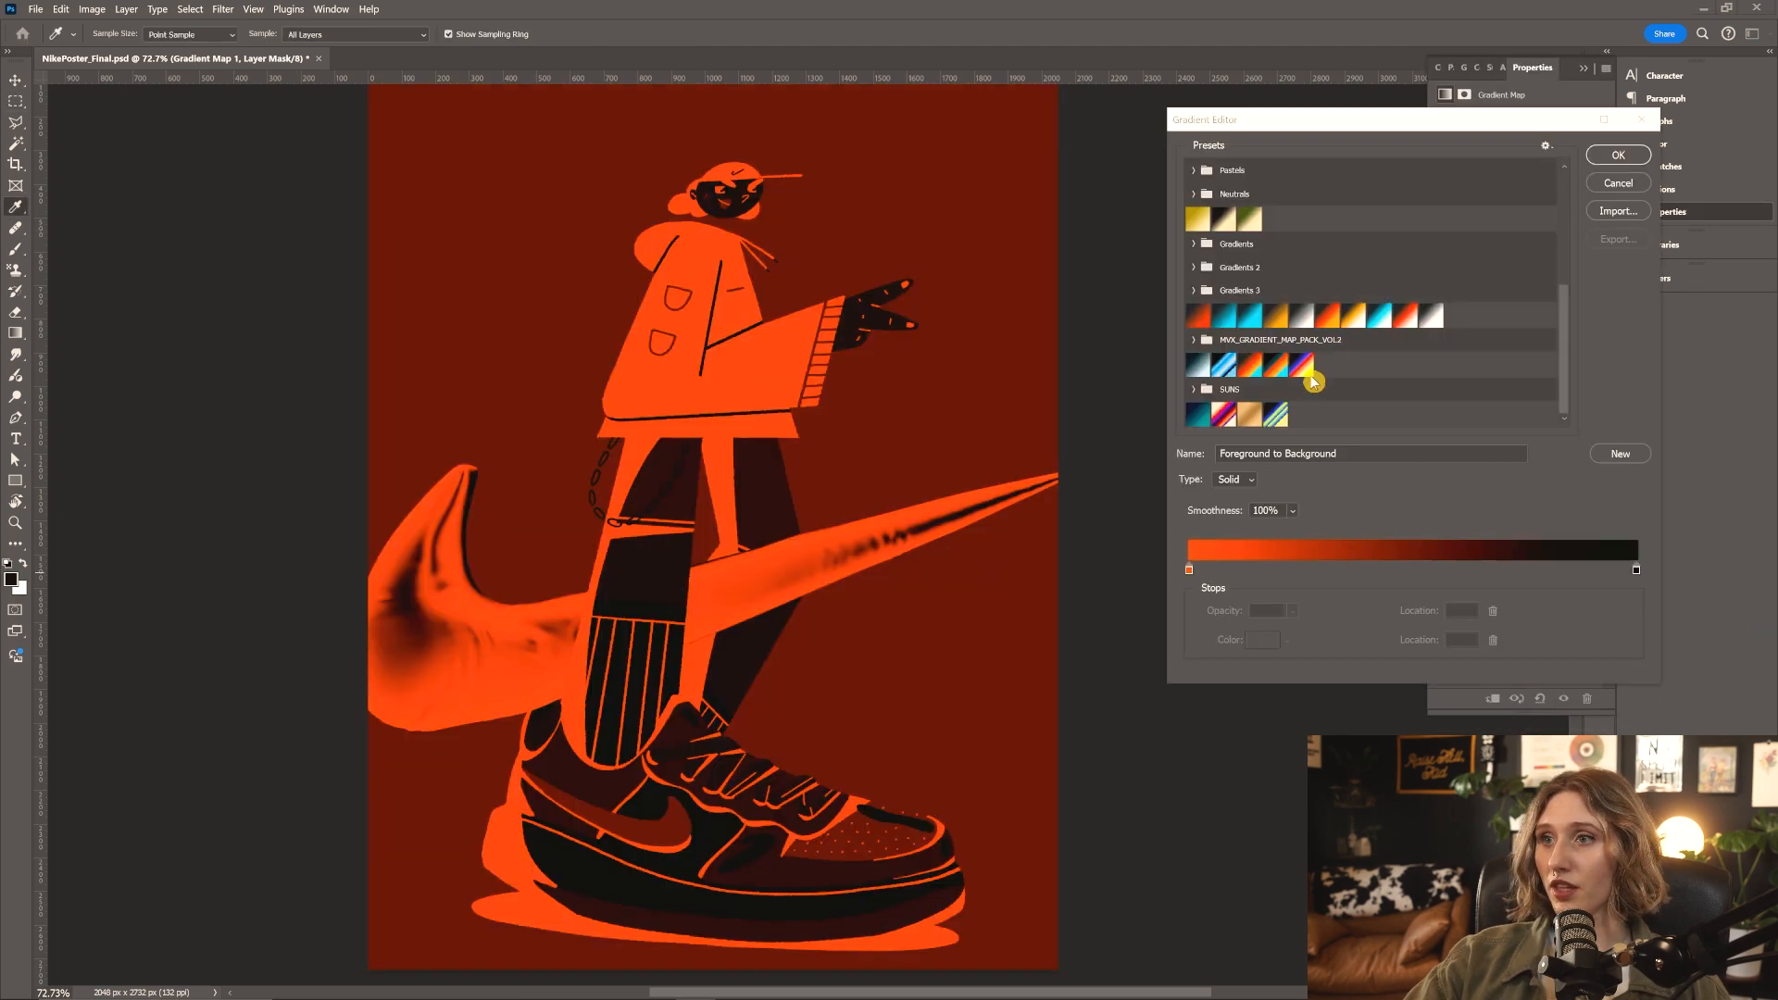
left_click(1190, 572)
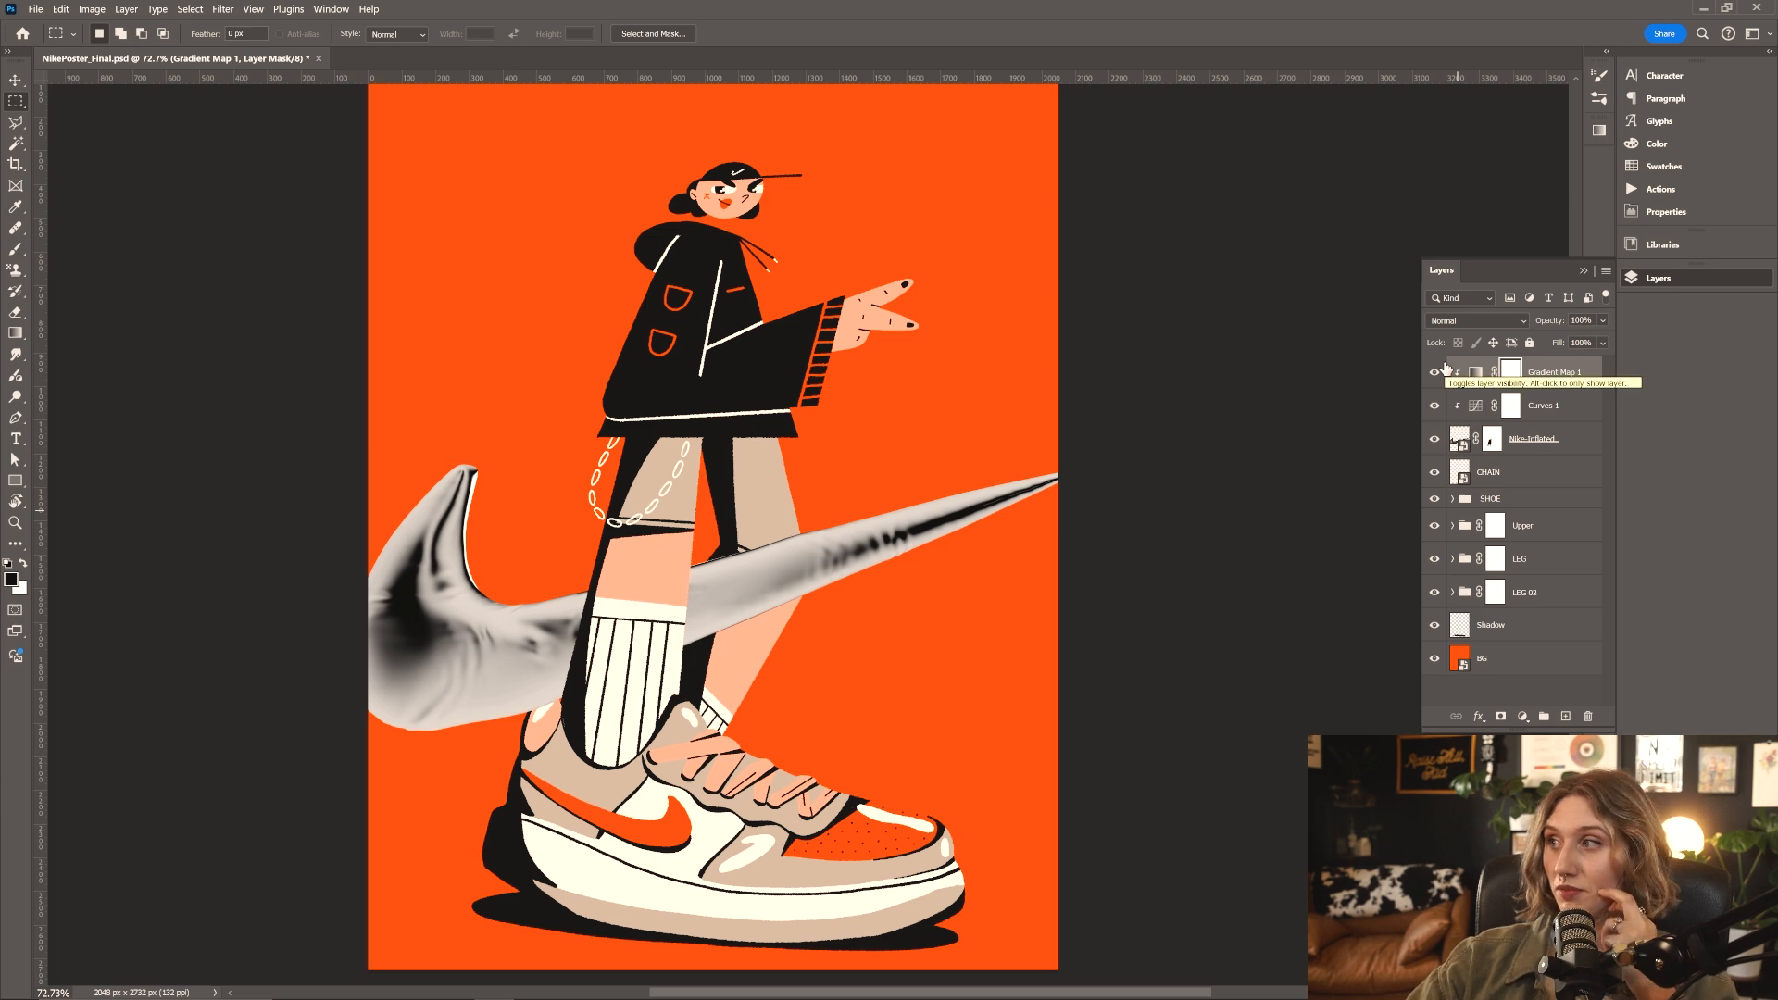
Try reversing the gradient of the swoosh's Gradient Map
double_click(1476, 372)
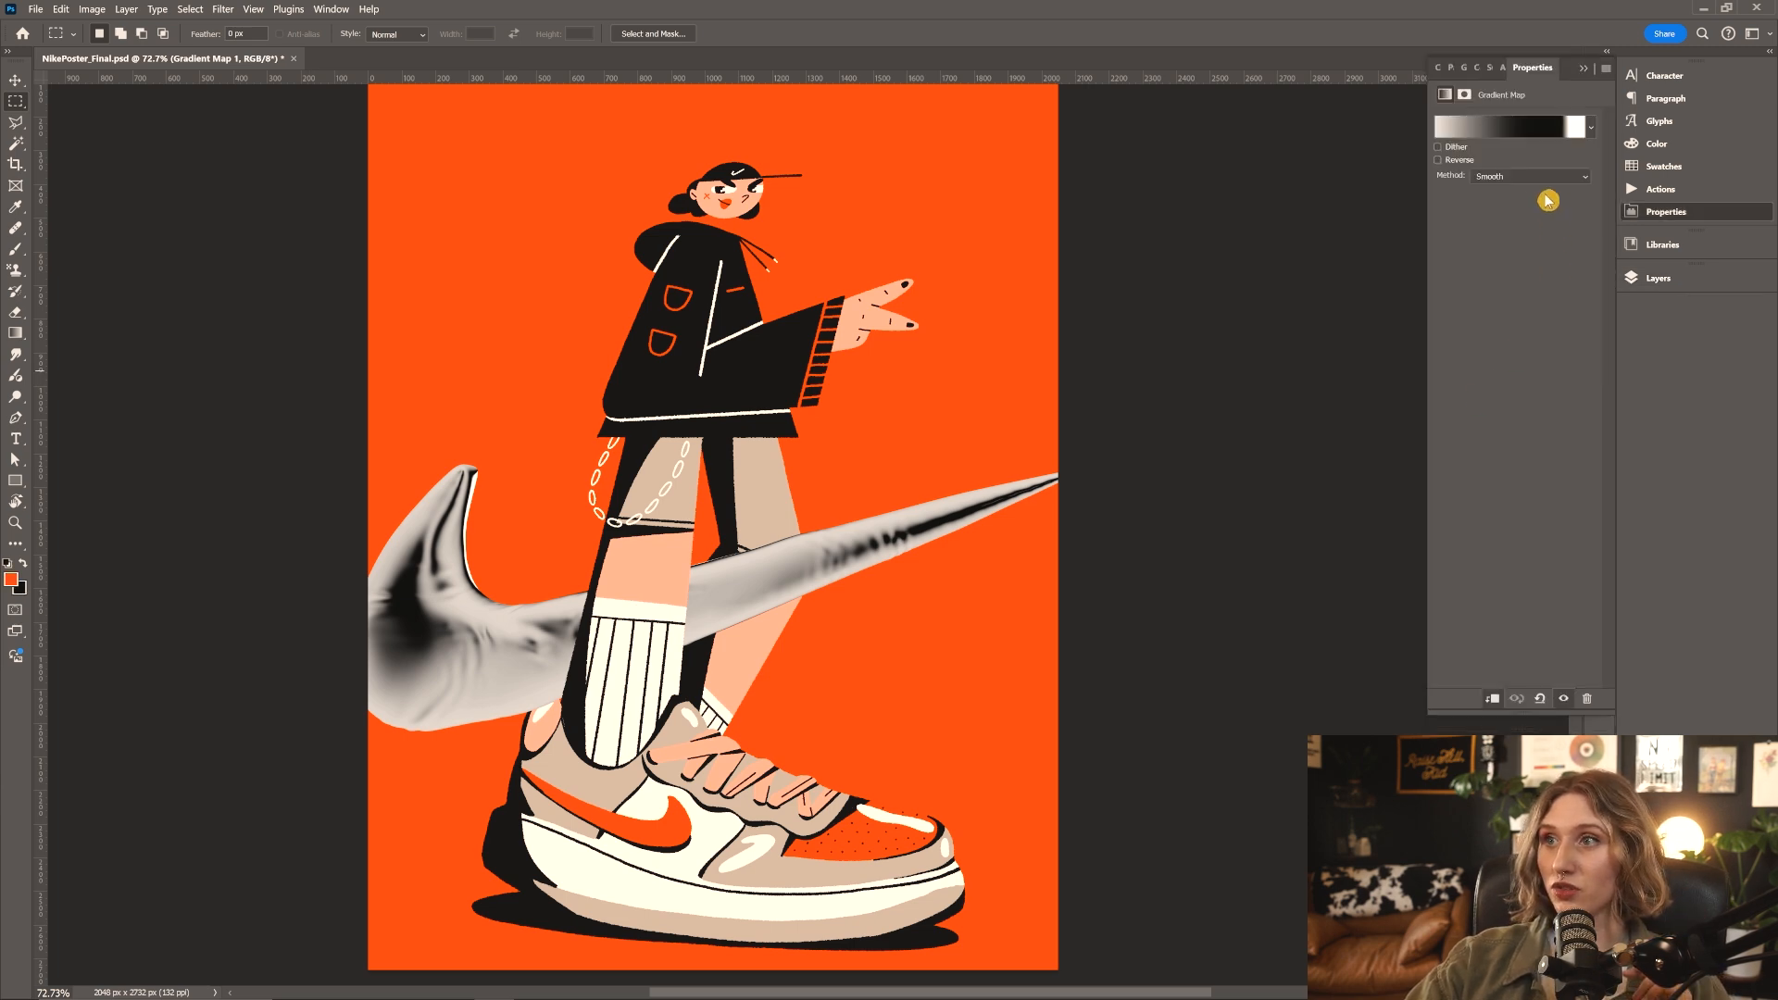
left_click(1439, 160)
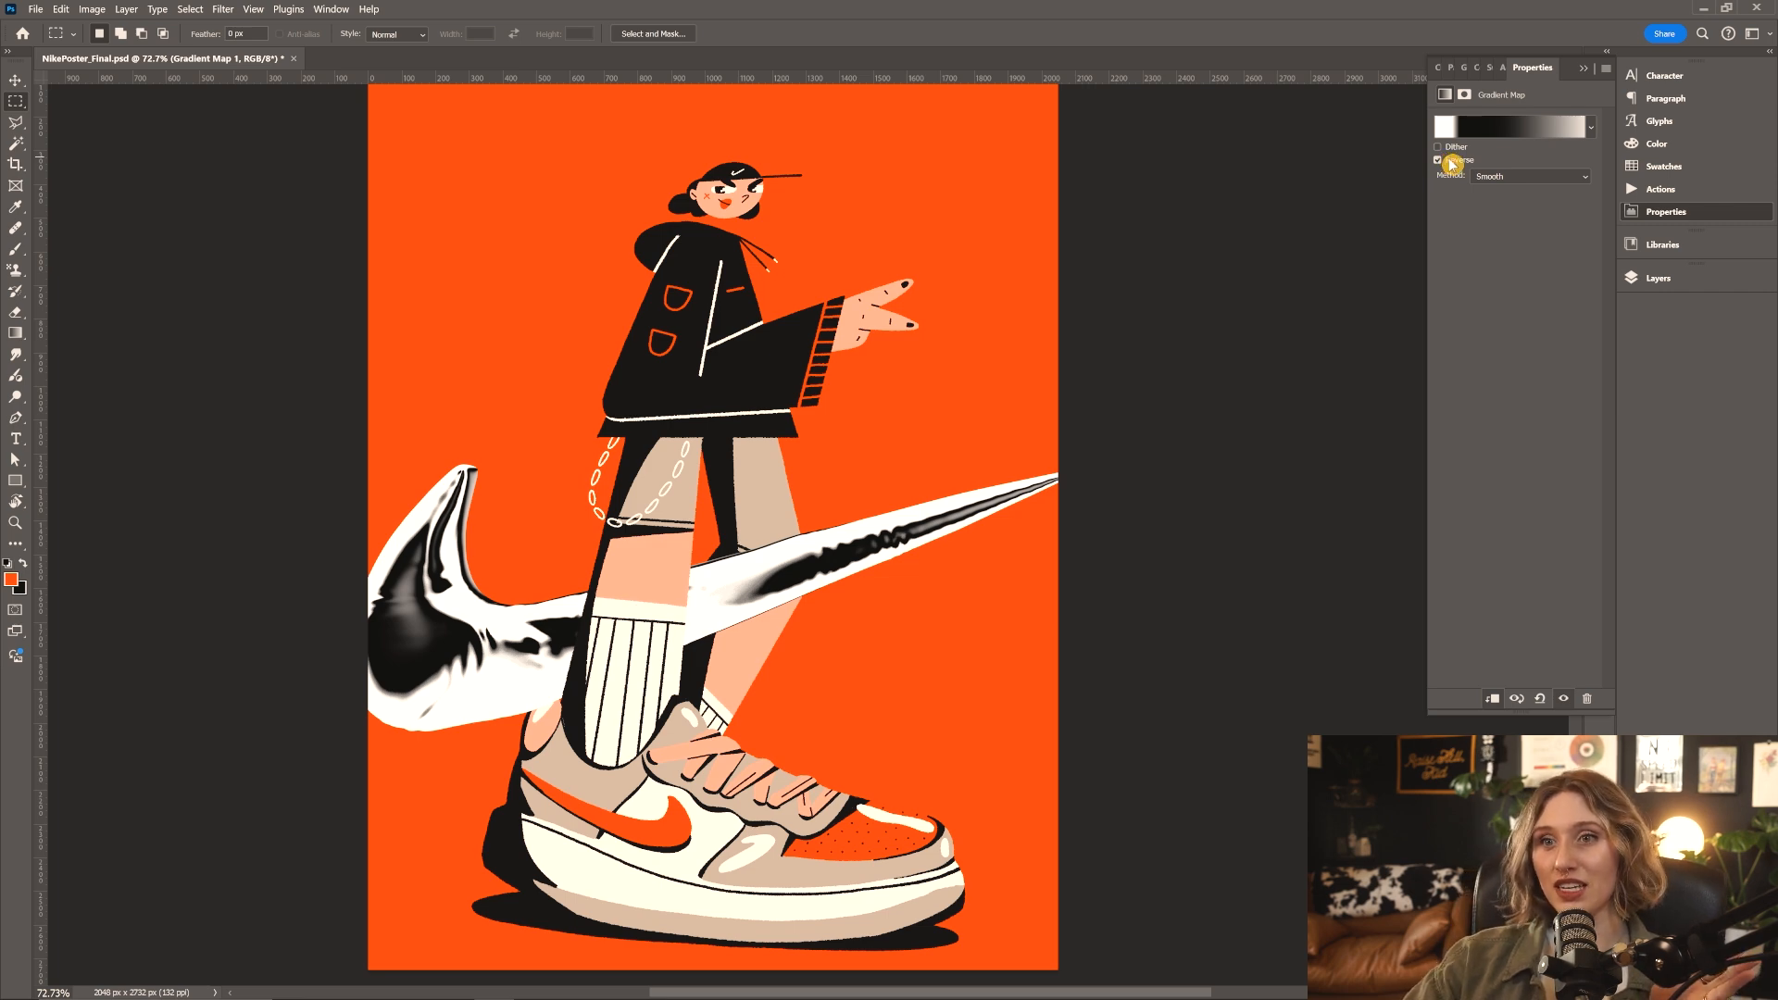
left_click(1452, 162)
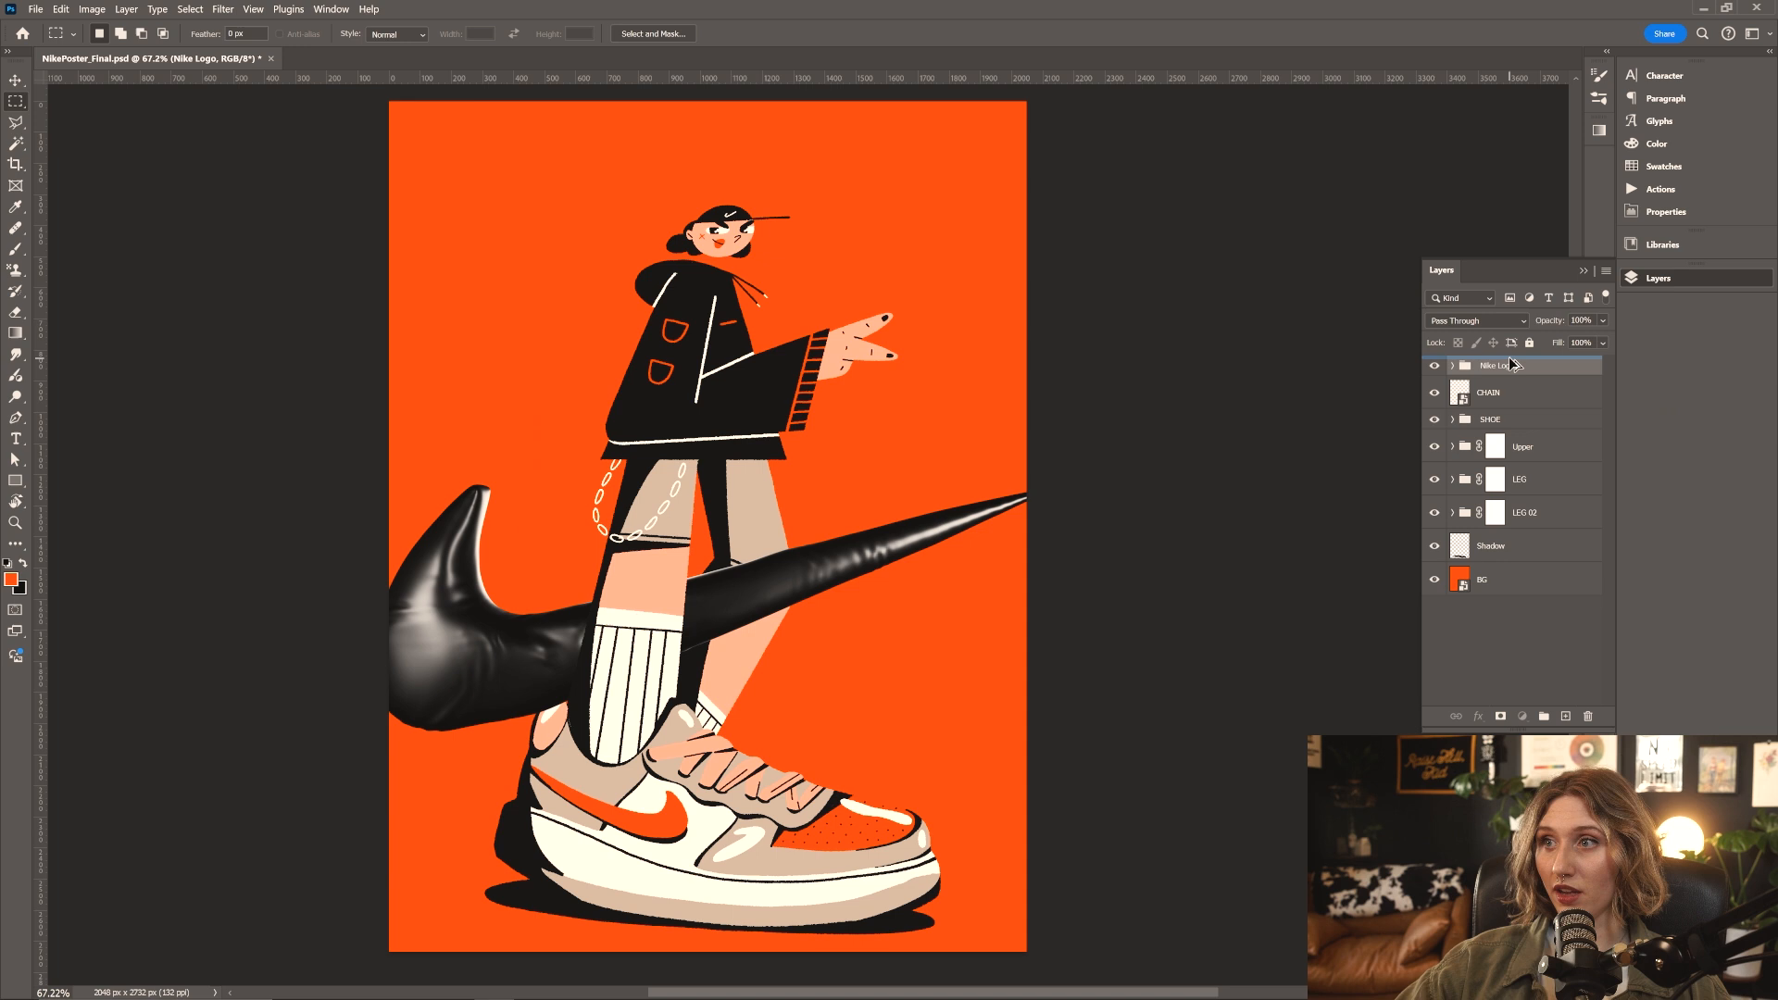
Duplicate the Nike Logo group and hide the original group
left_click_drag(1511, 364, 1505, 361, "alt")
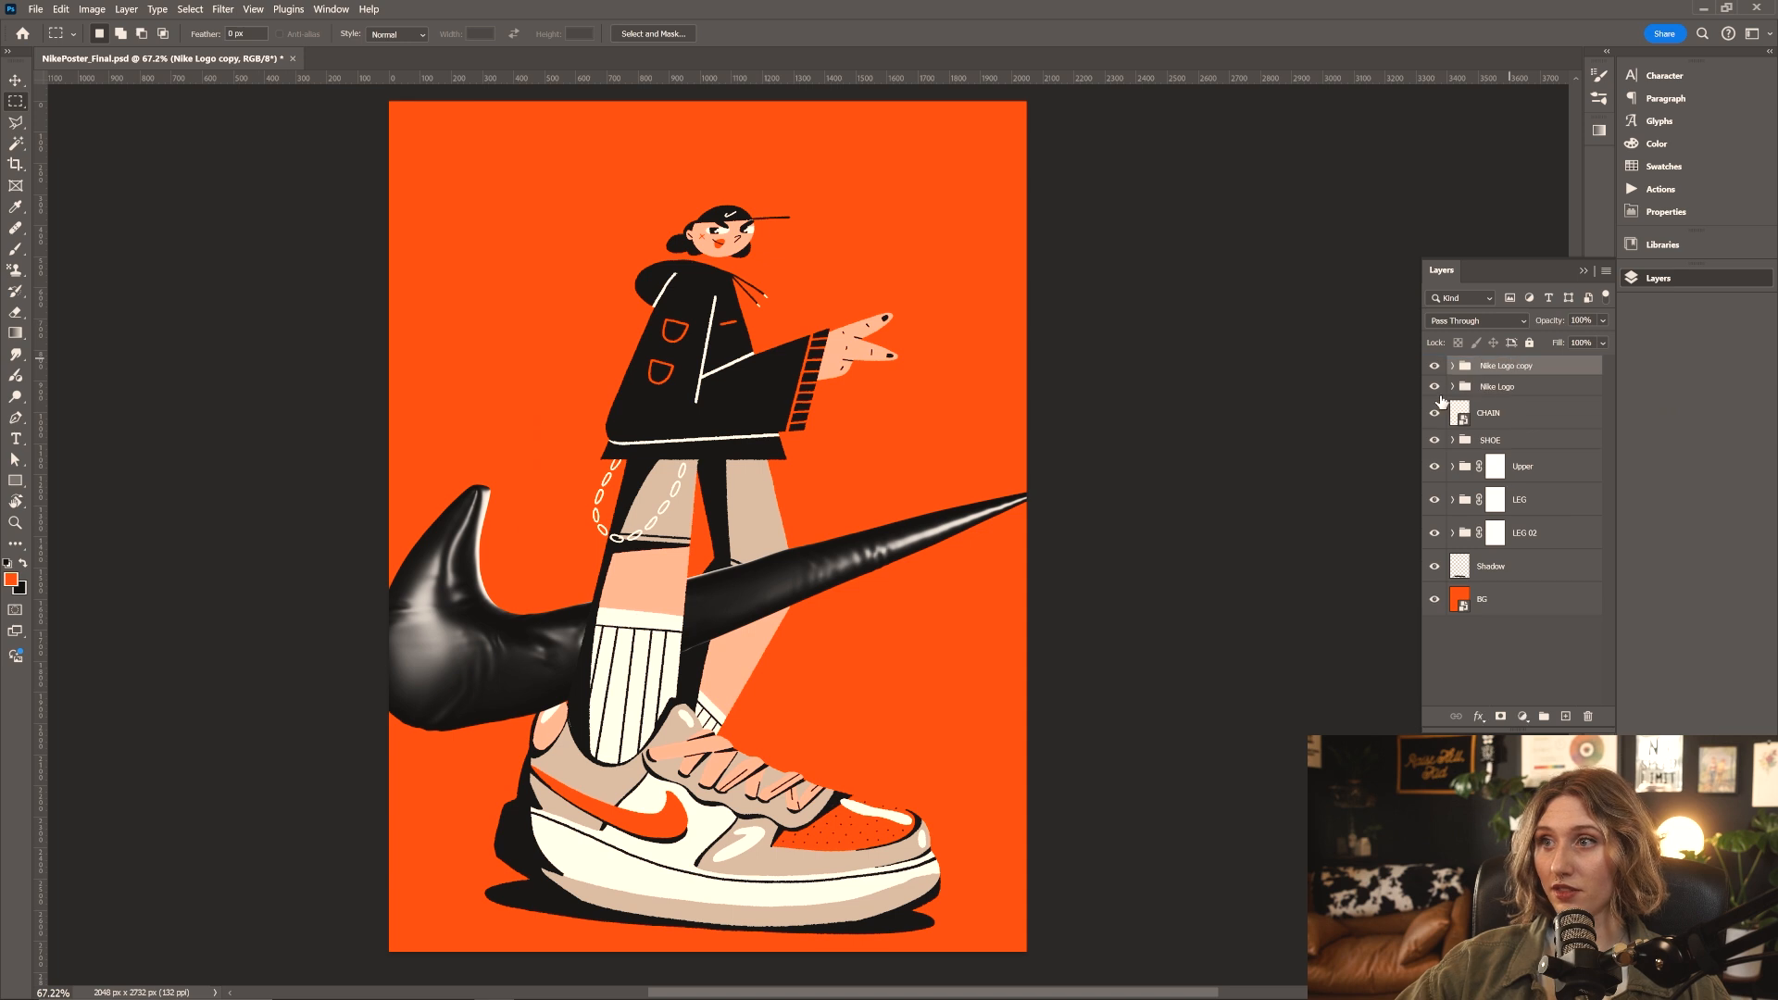
left_click(1434, 386)
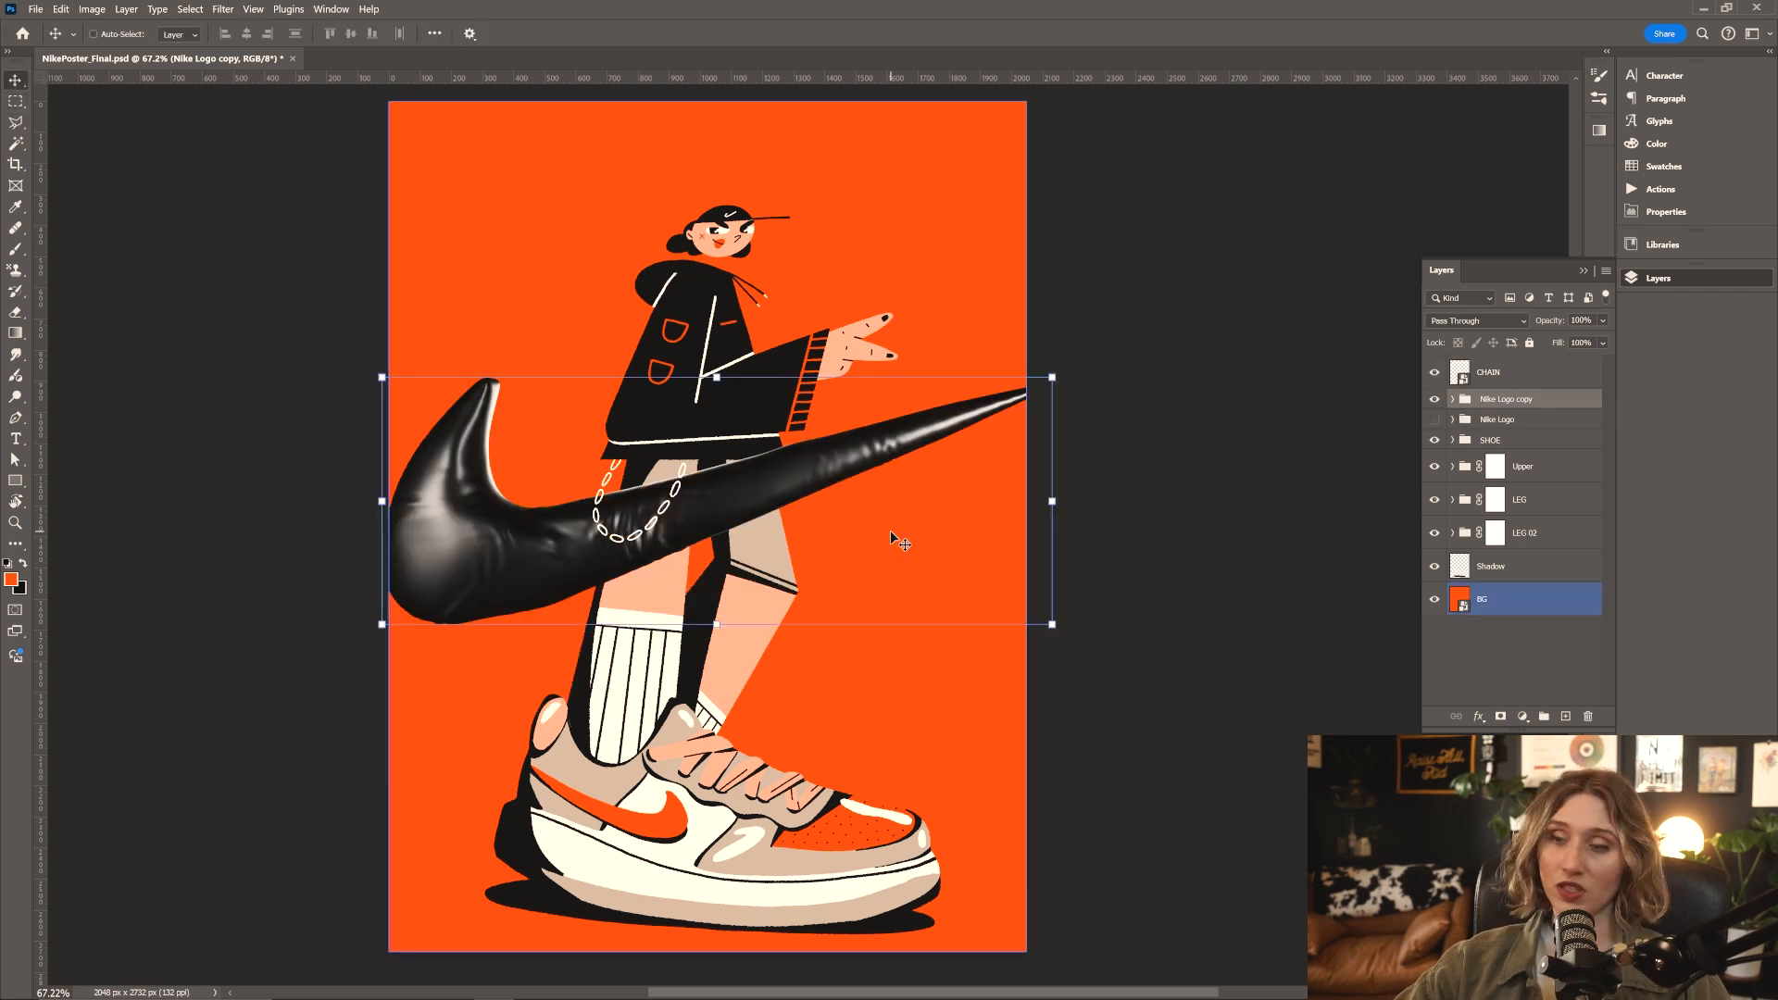
key("m")
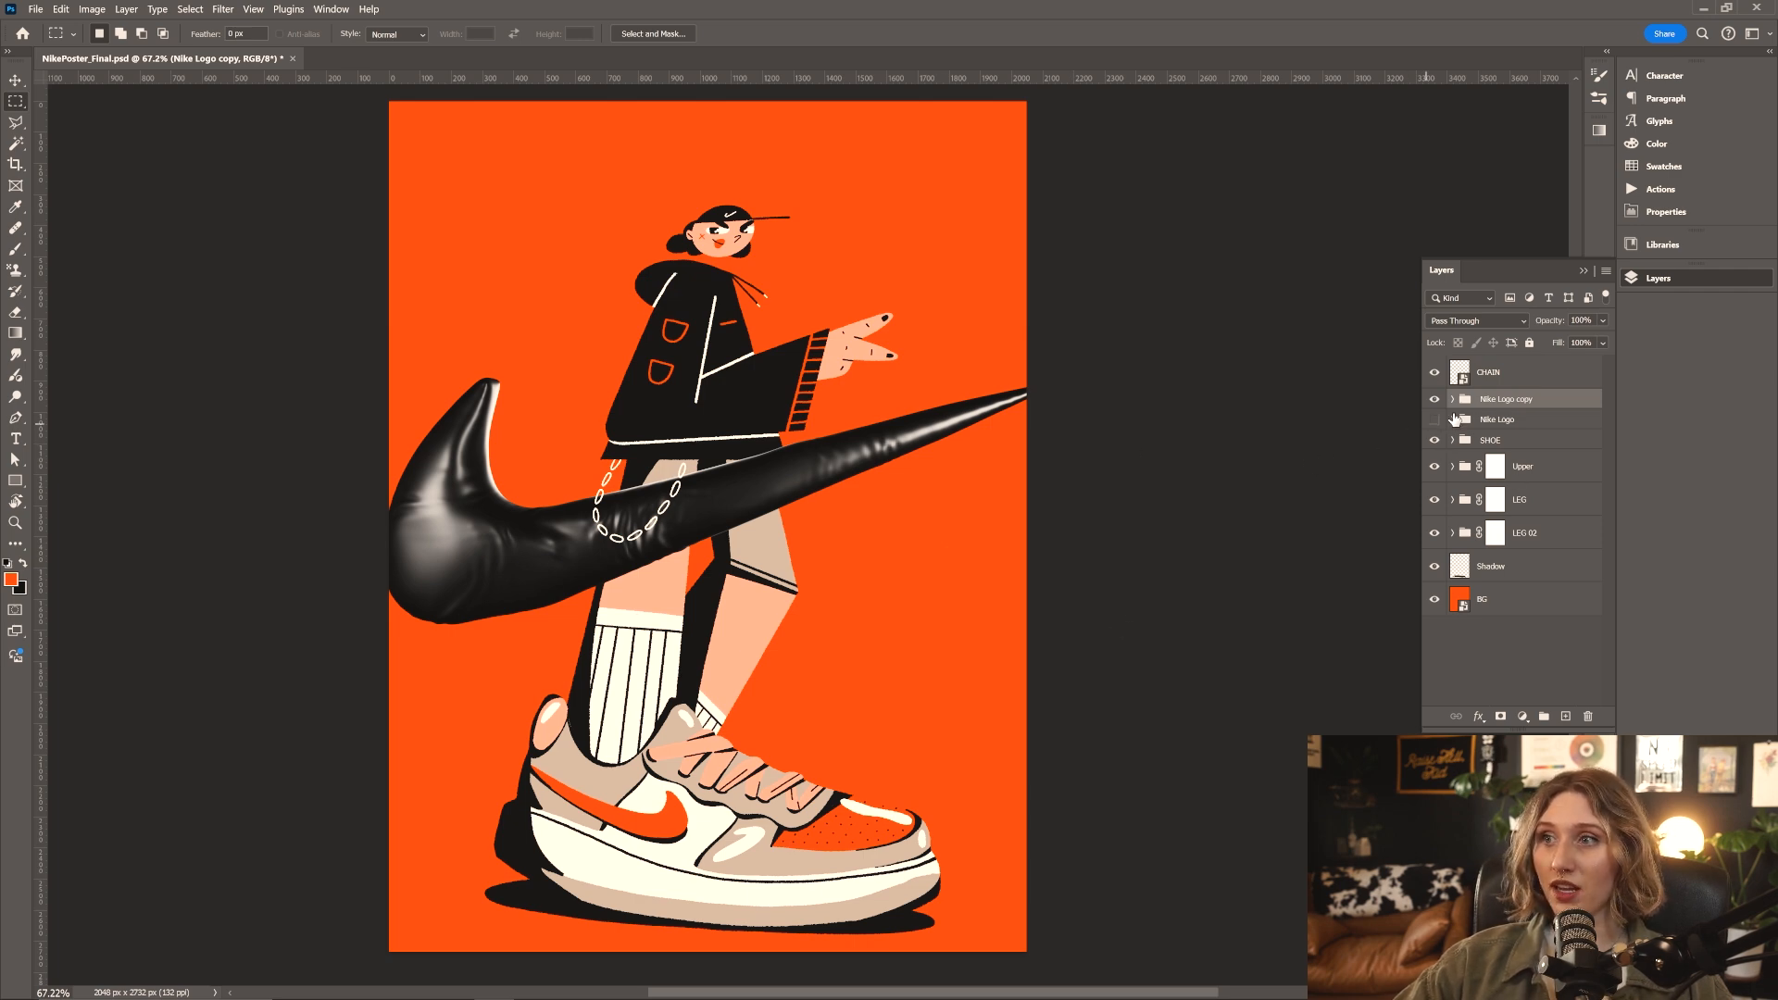
Add the white headline JUST above the Shadow layer, align it to the poster's left edge and enlarge it past the poster's width
left_click(1521, 439)
left_click(1513, 575)
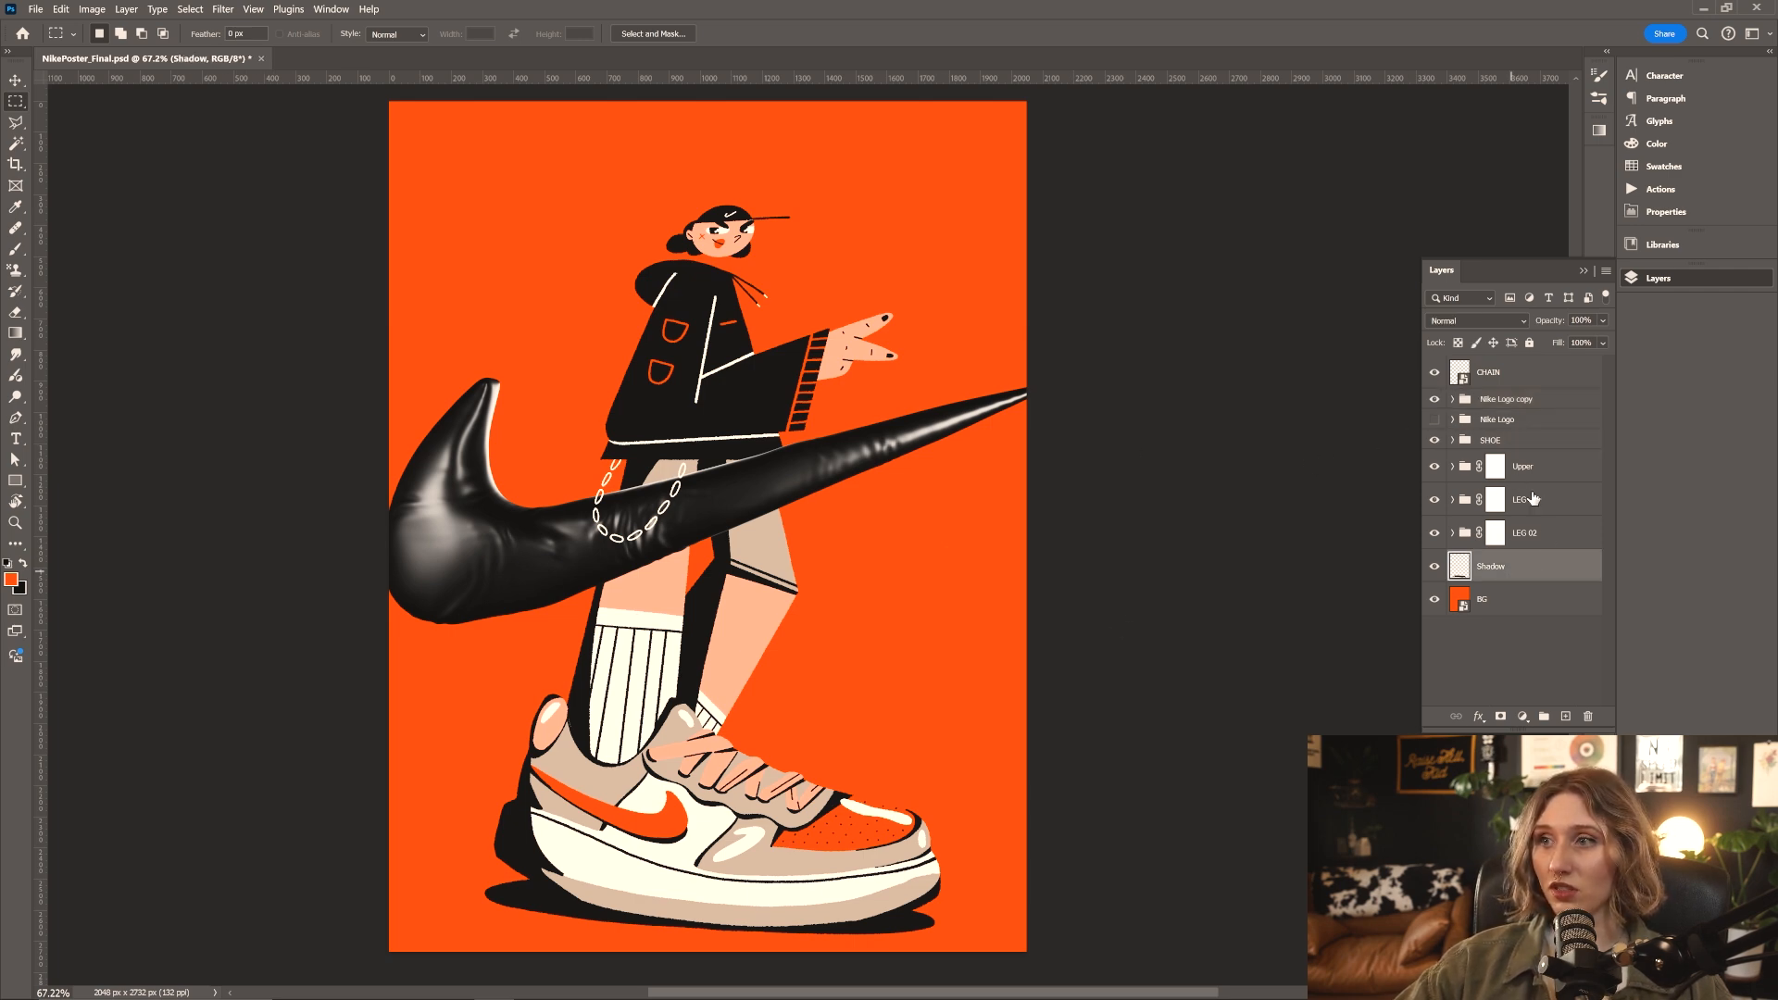
left_click(1534, 474)
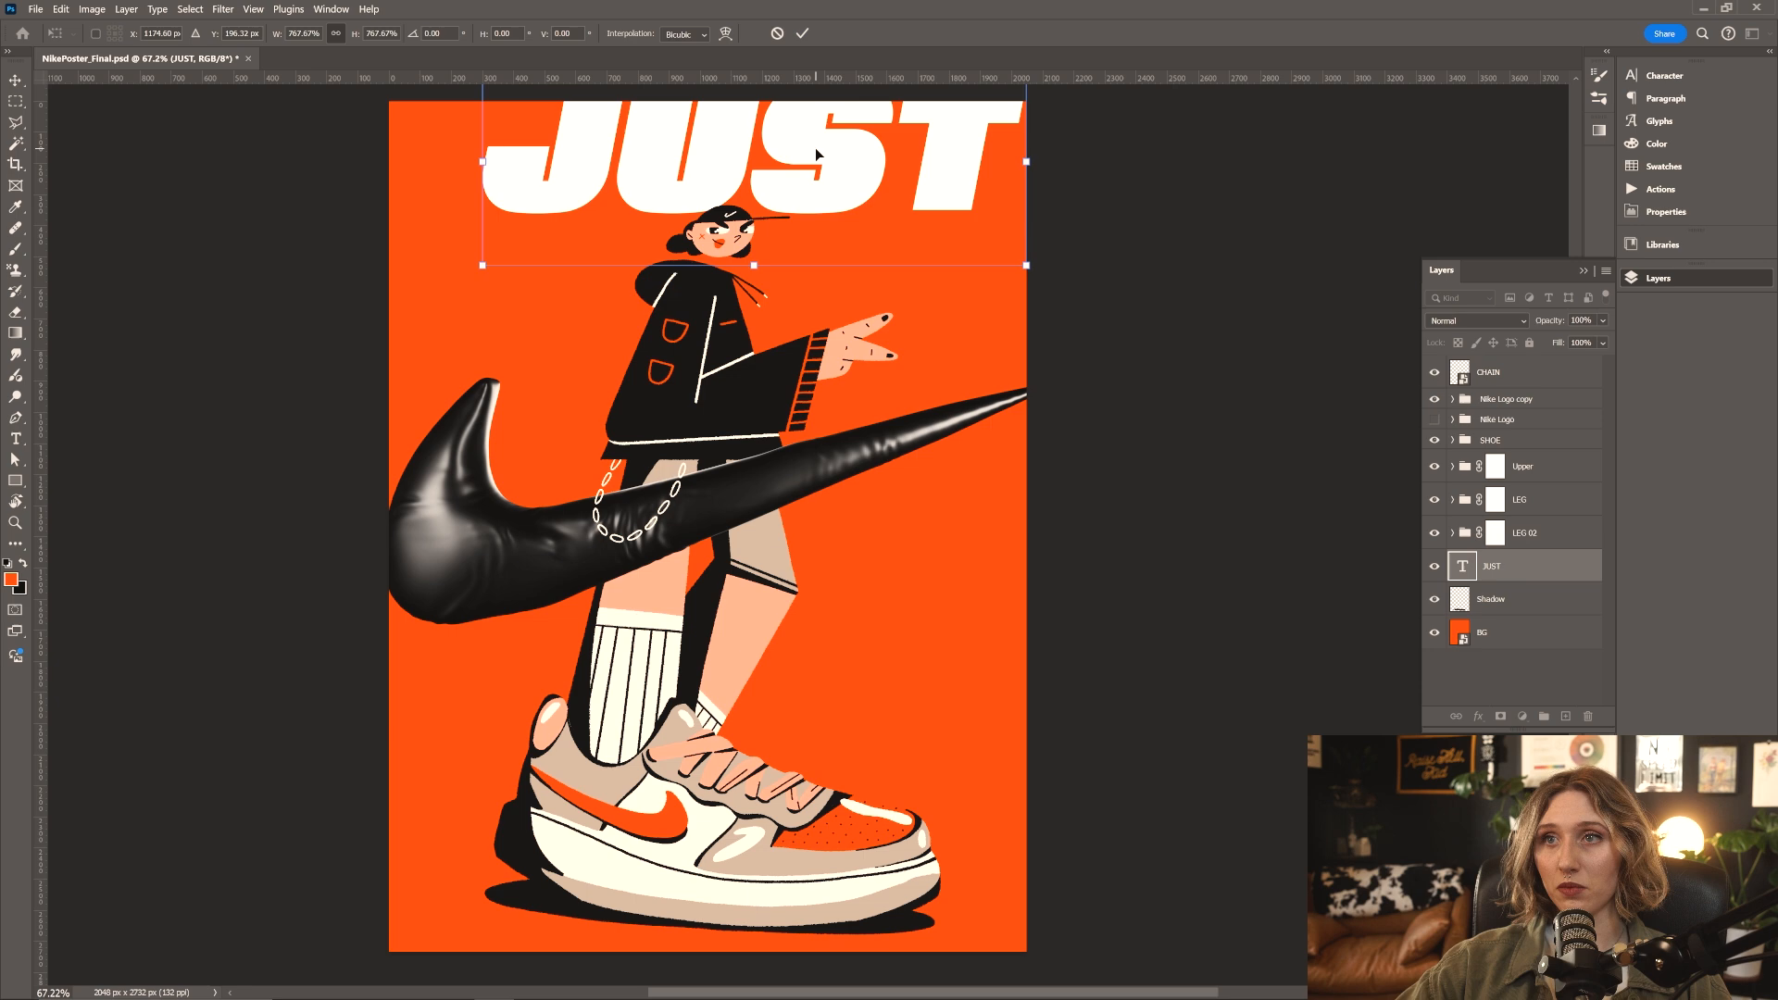
left_click_drag(815, 153, 722, 223)
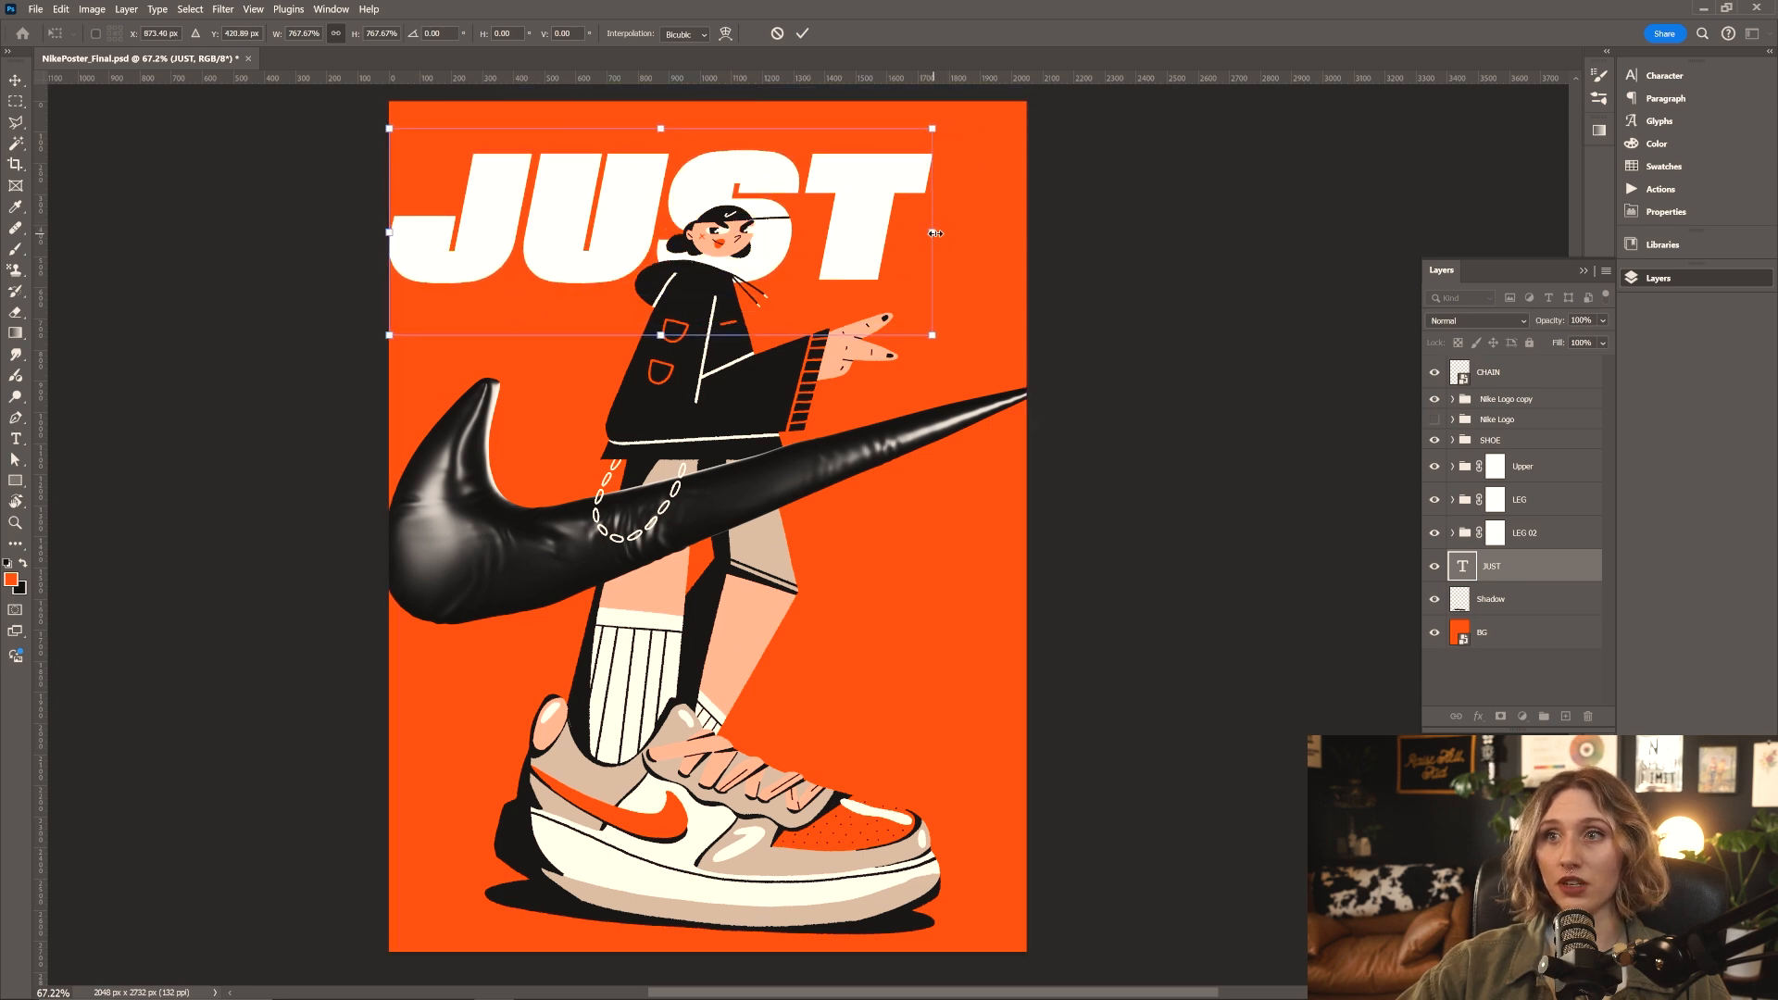
left_click_drag(930, 231, 1023, 230)
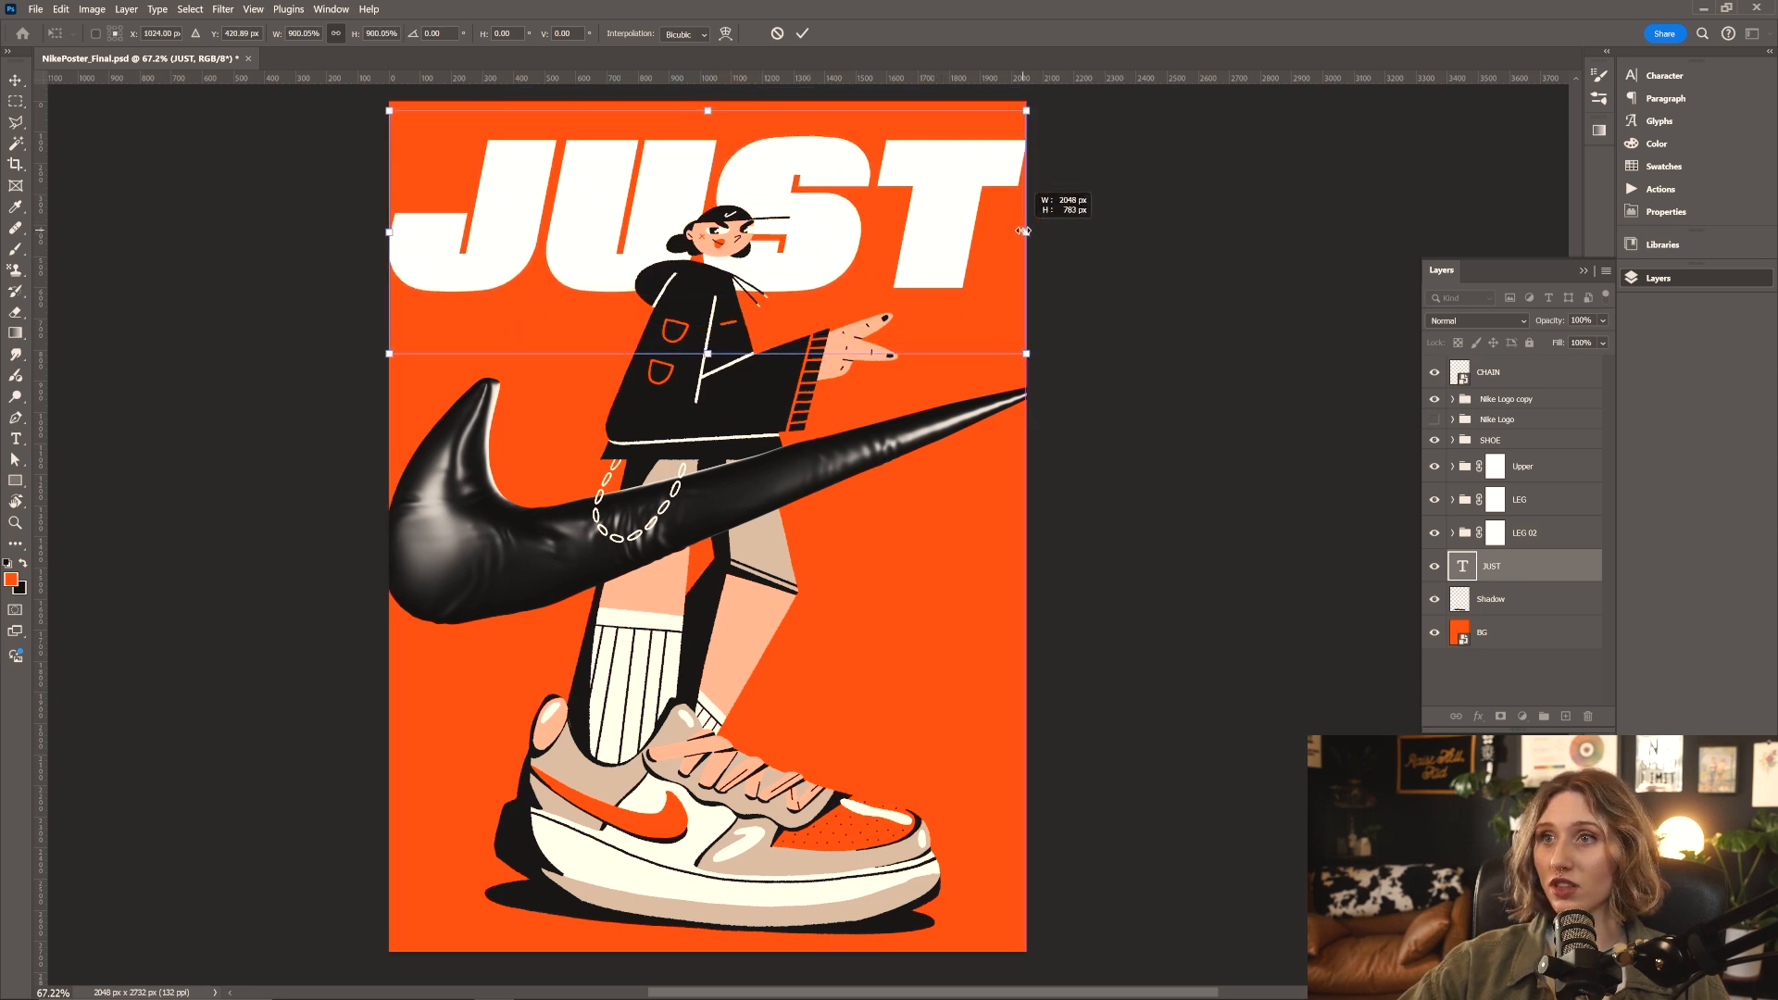
left_click_drag(386, 230, 348, 225)
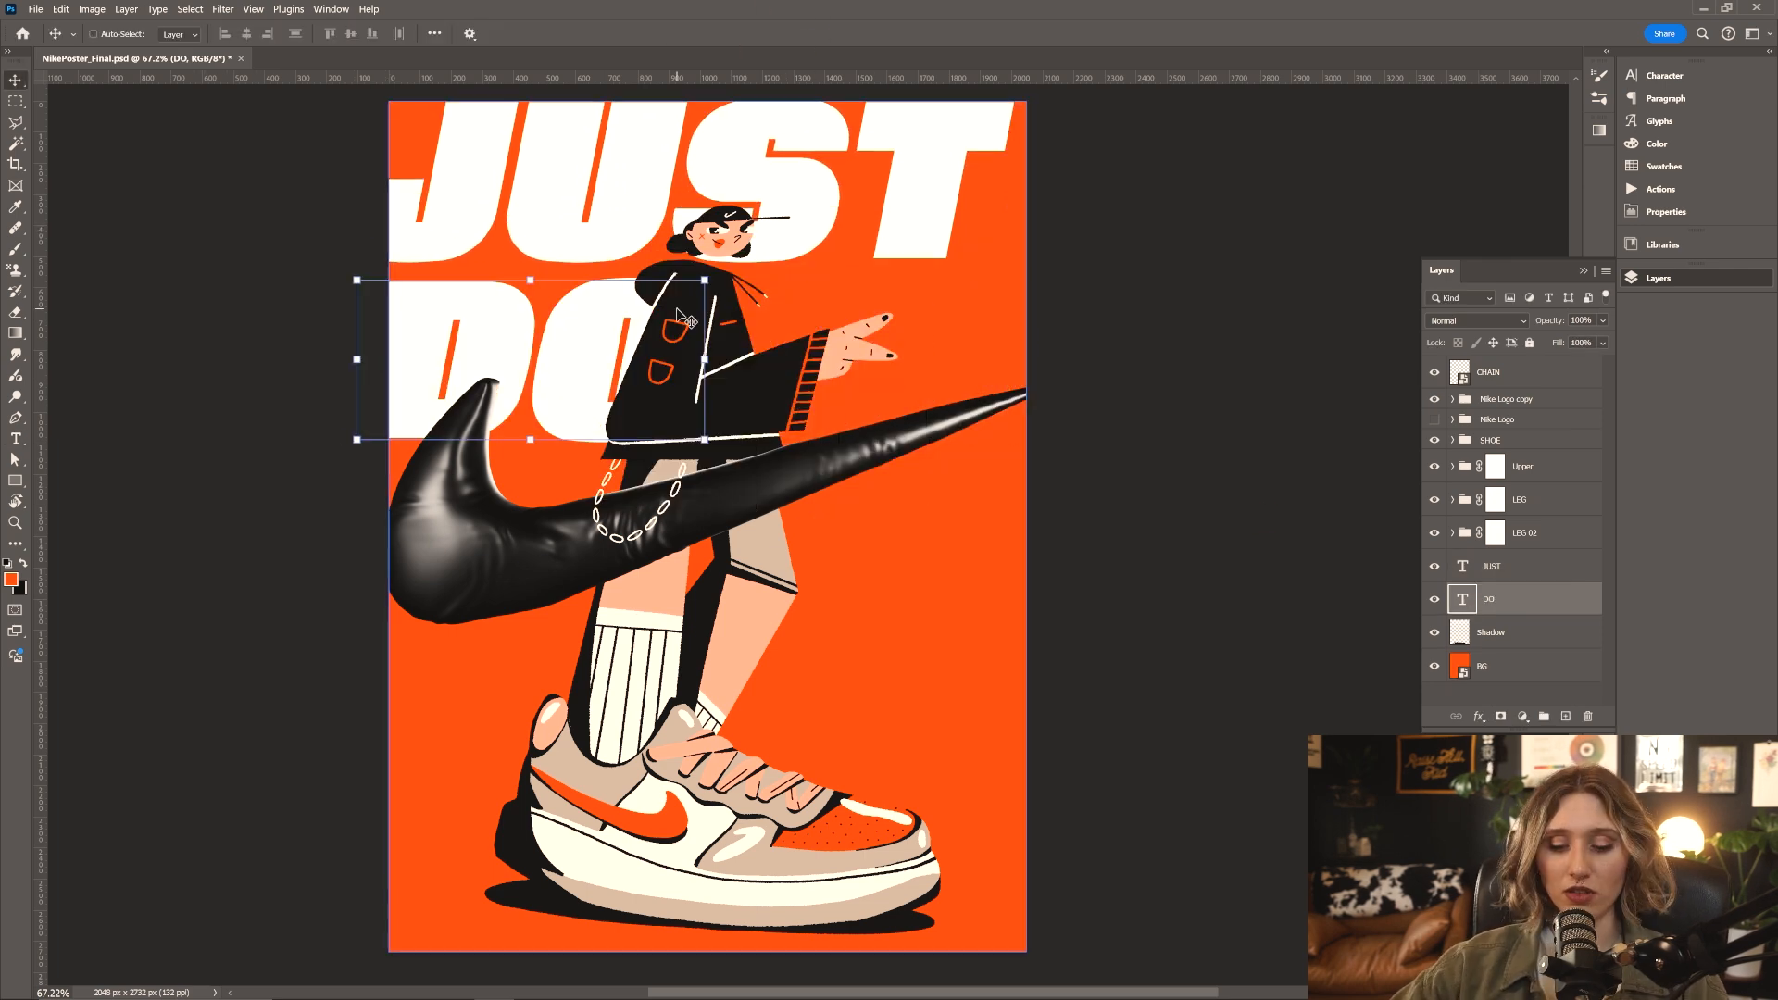
Duplicate the DO text layer, change its text to IT and place it against the poster's right edge
key("ctrl+j")
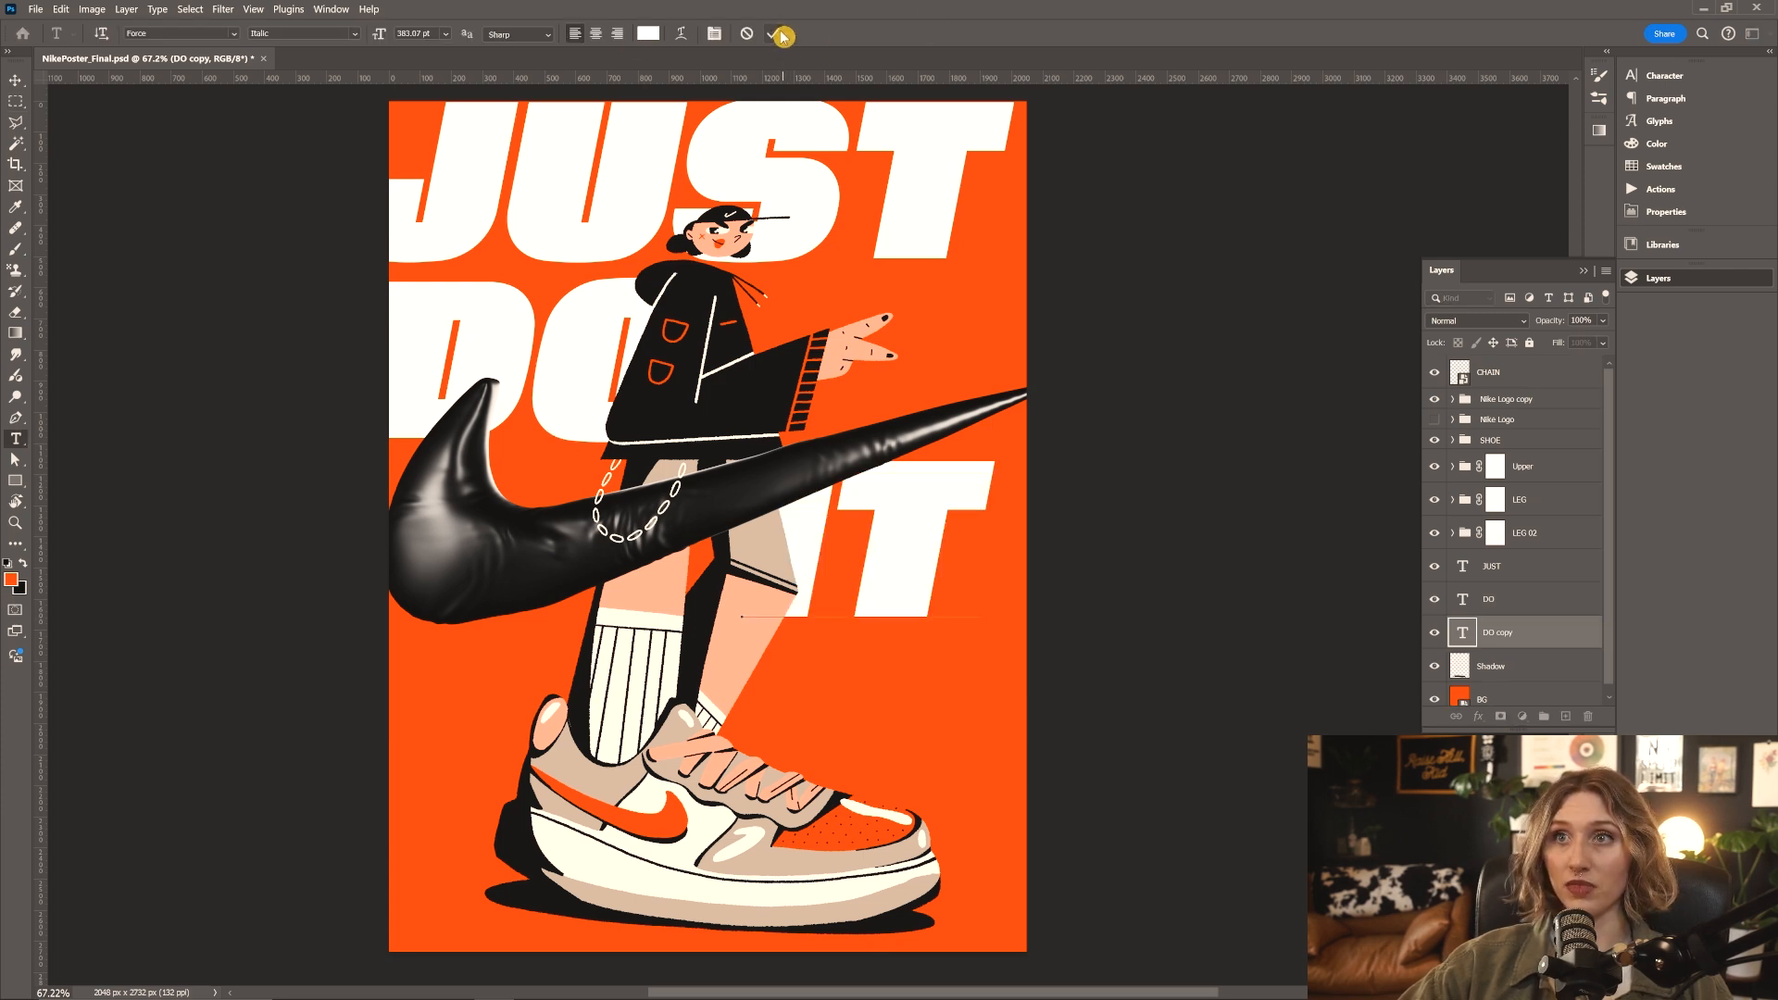
left_click(782, 35)
key("v")
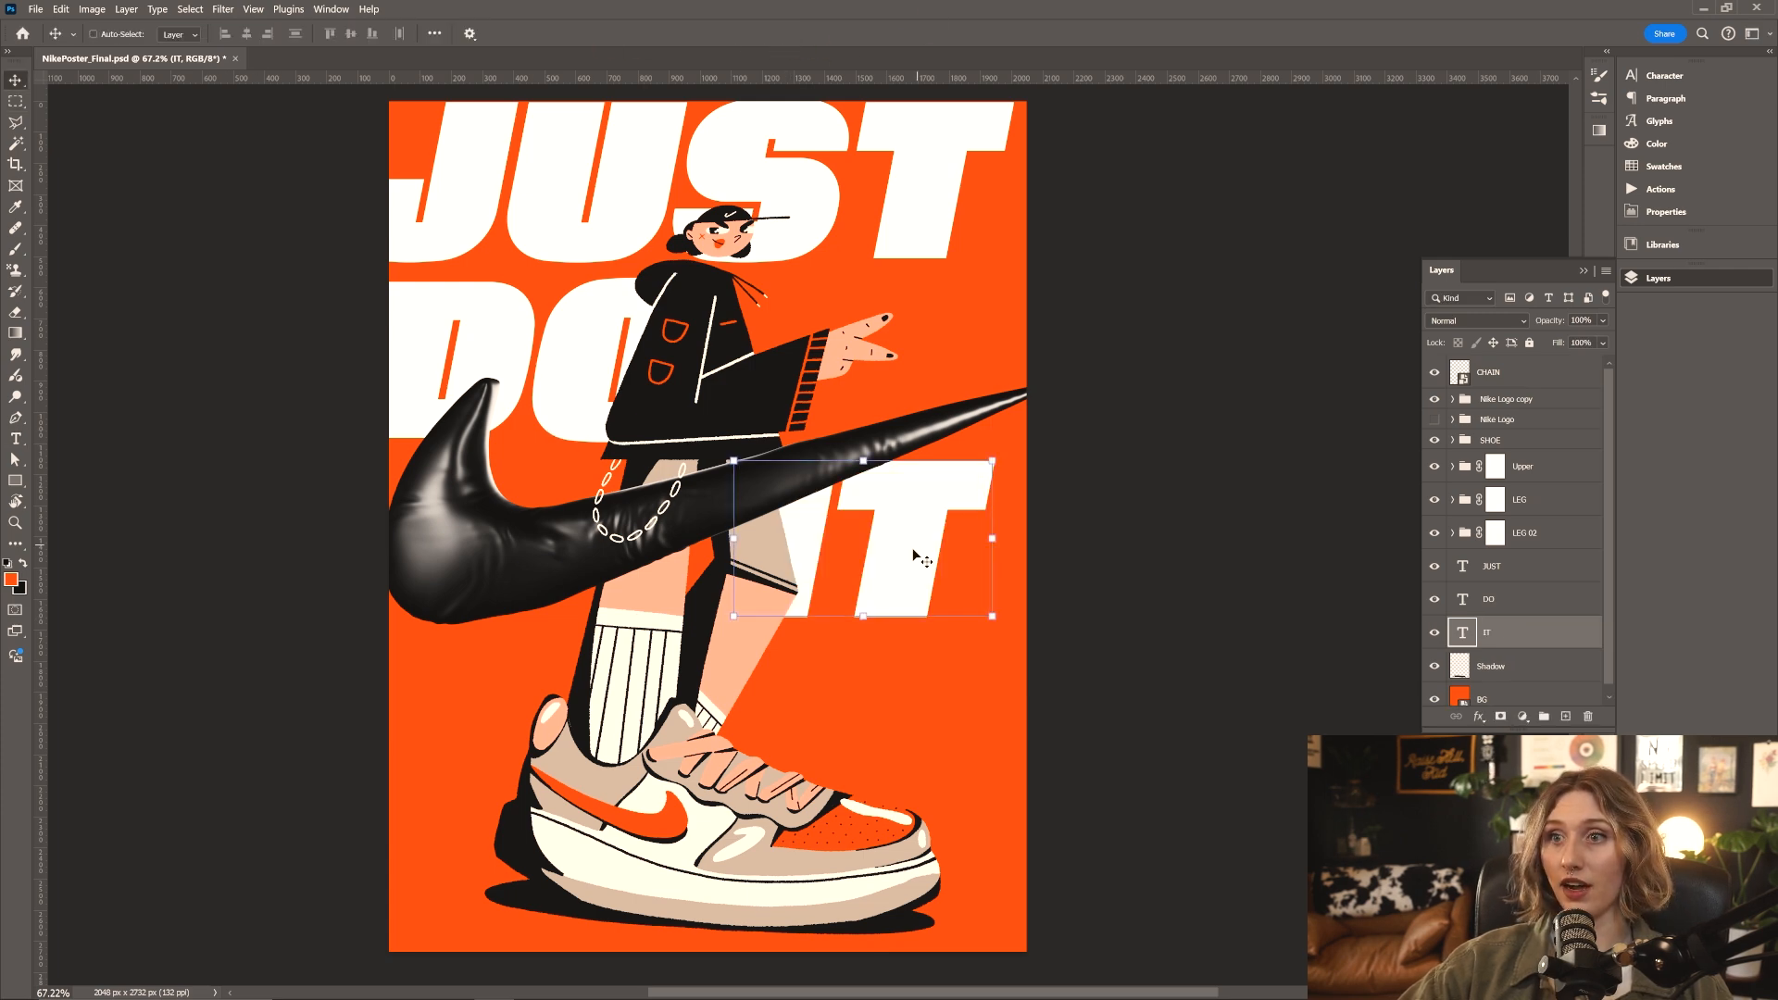
left_click_drag(913, 547, 955, 552)
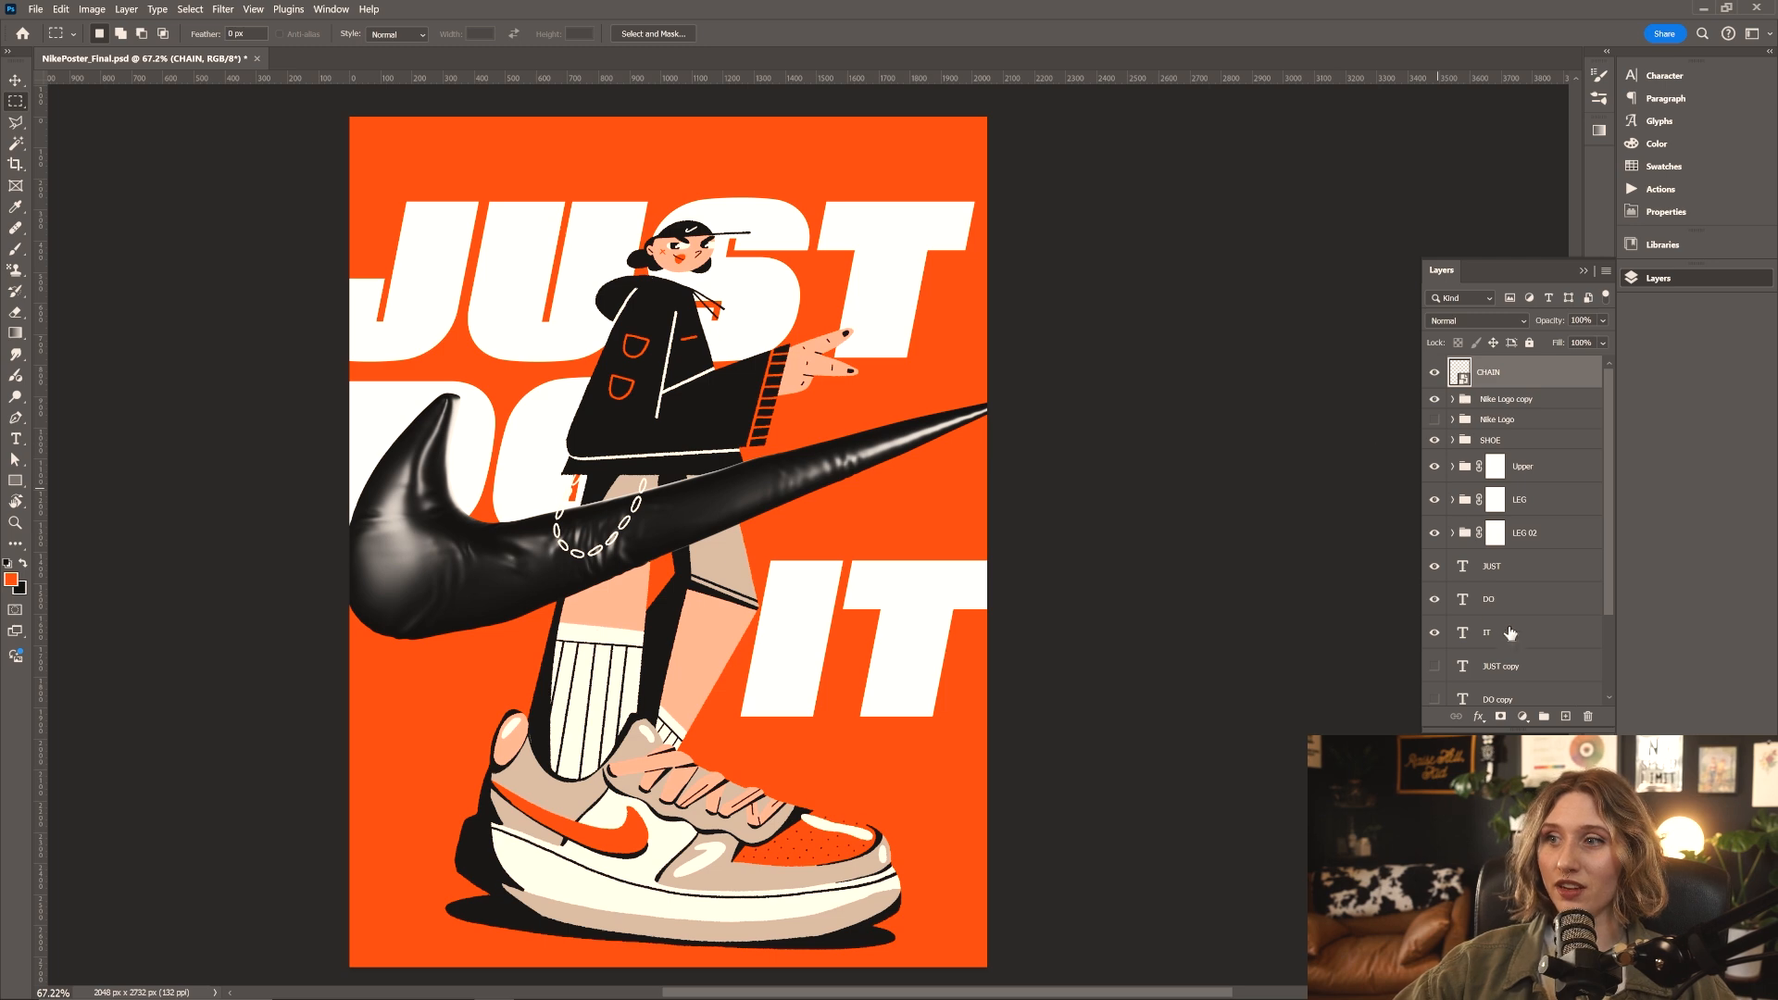
Run the Hoodzpah Retro Grainy Texture action on the BG layer and inspect the grain up close
mouse_move(440, 998)
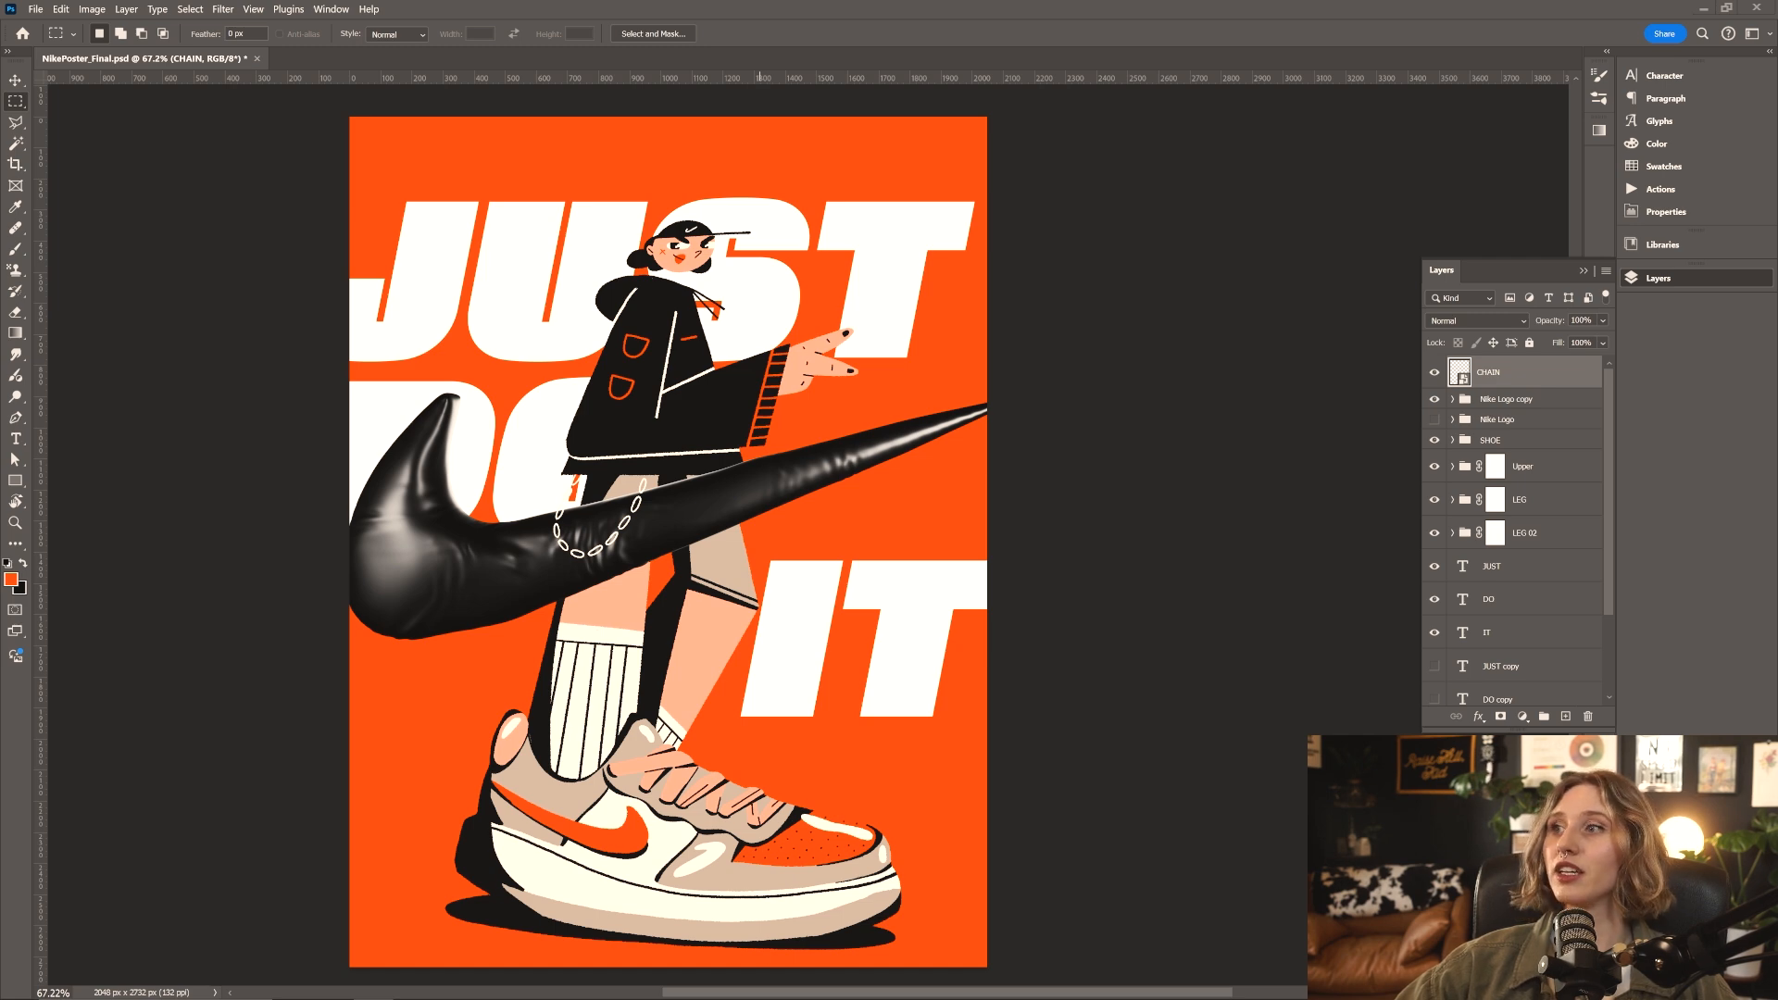
scroll(1514, 527, "down", 3)
left_click(1500, 691)
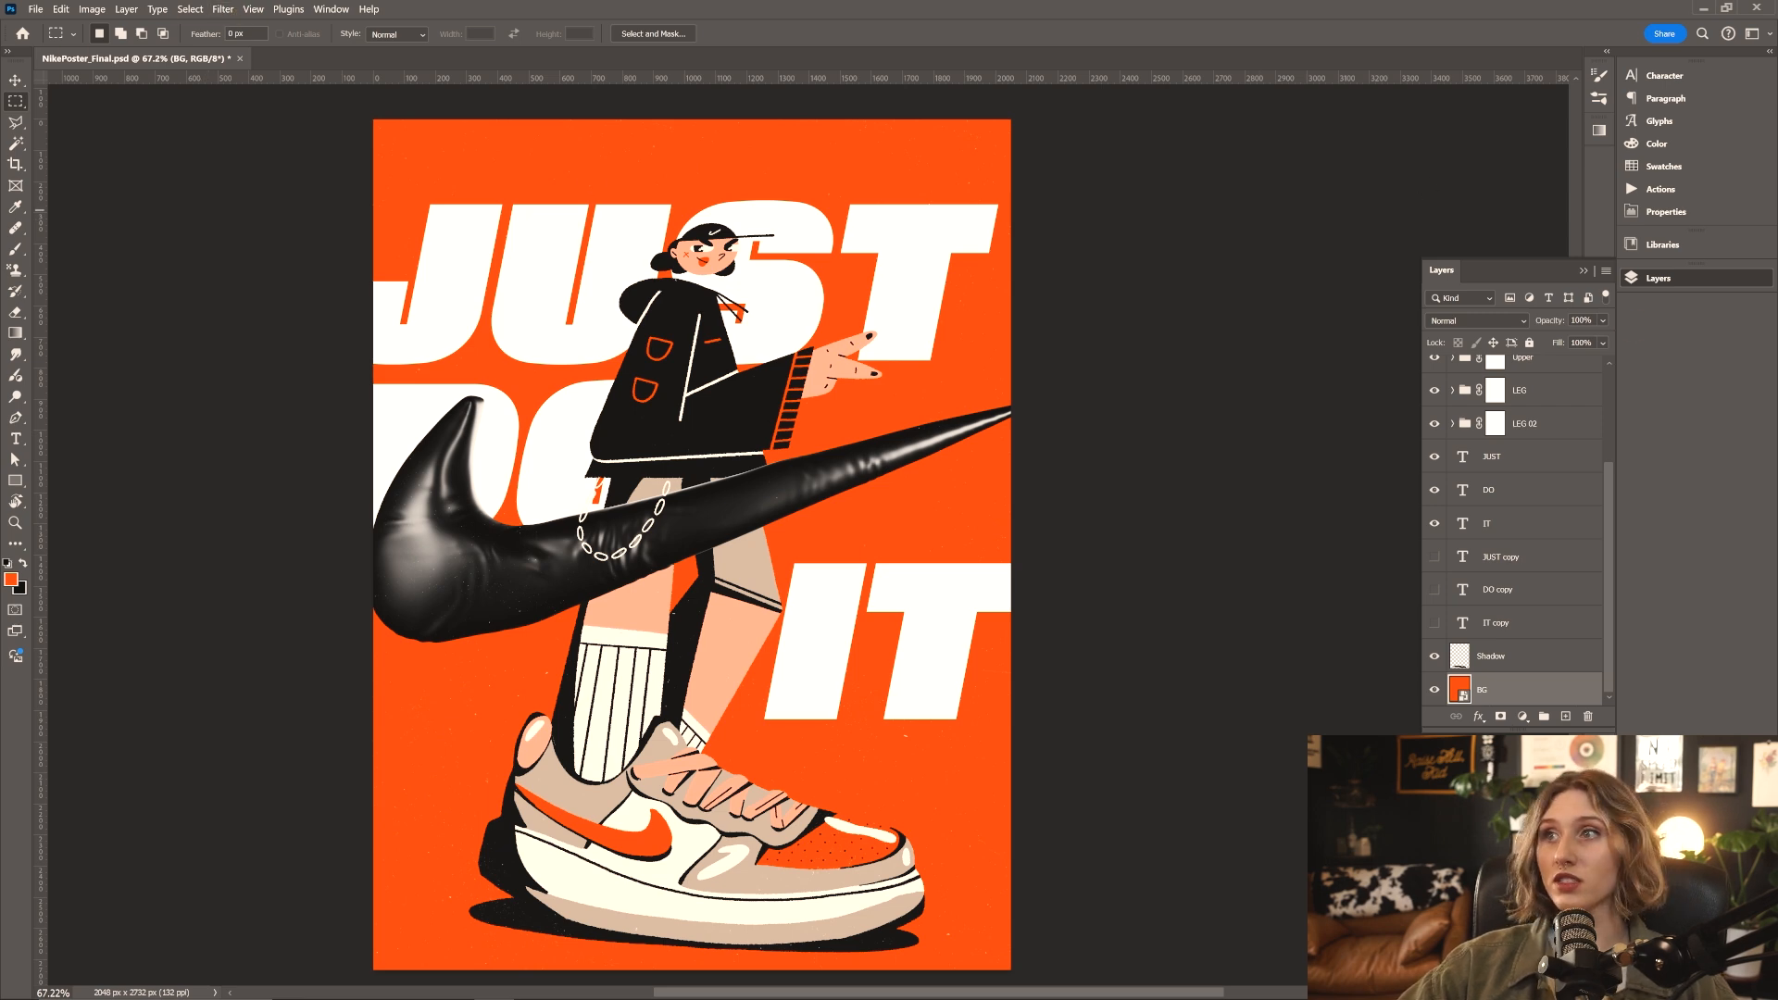
left_click(1662, 191)
left_click(1394, 123)
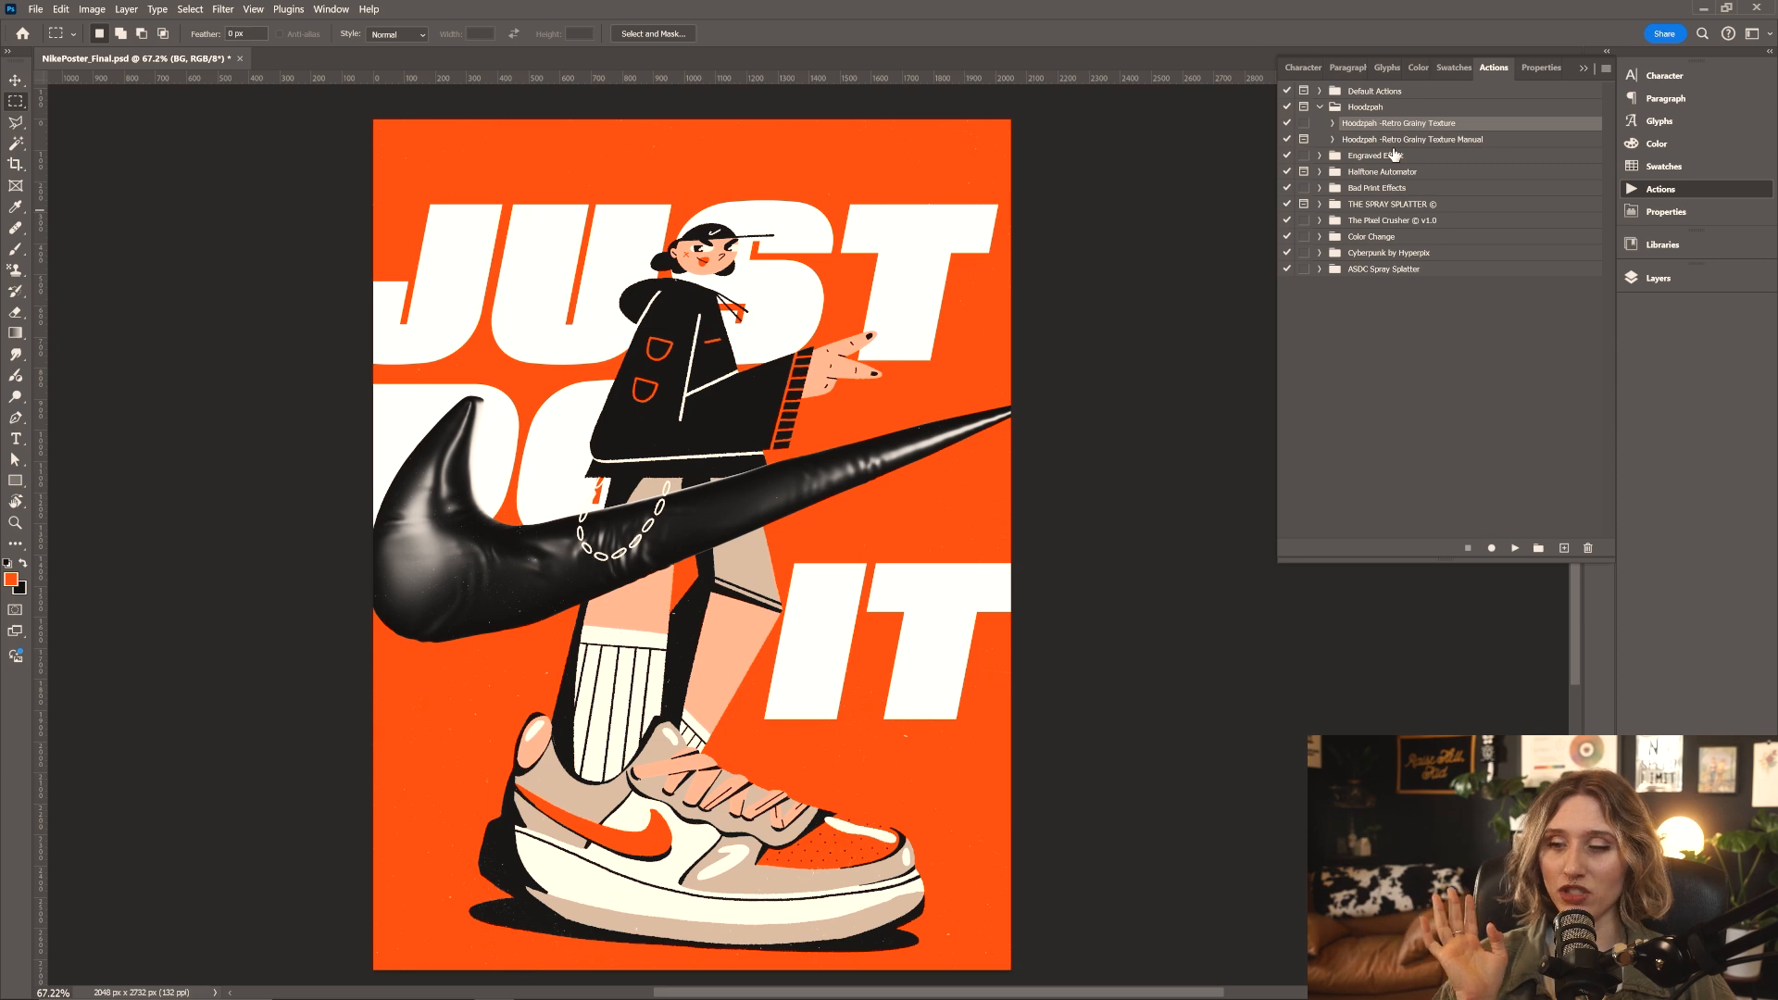
scroll(725, 475, "down", 1, "alt")
scroll(743, 499, "up", 1, "alt")
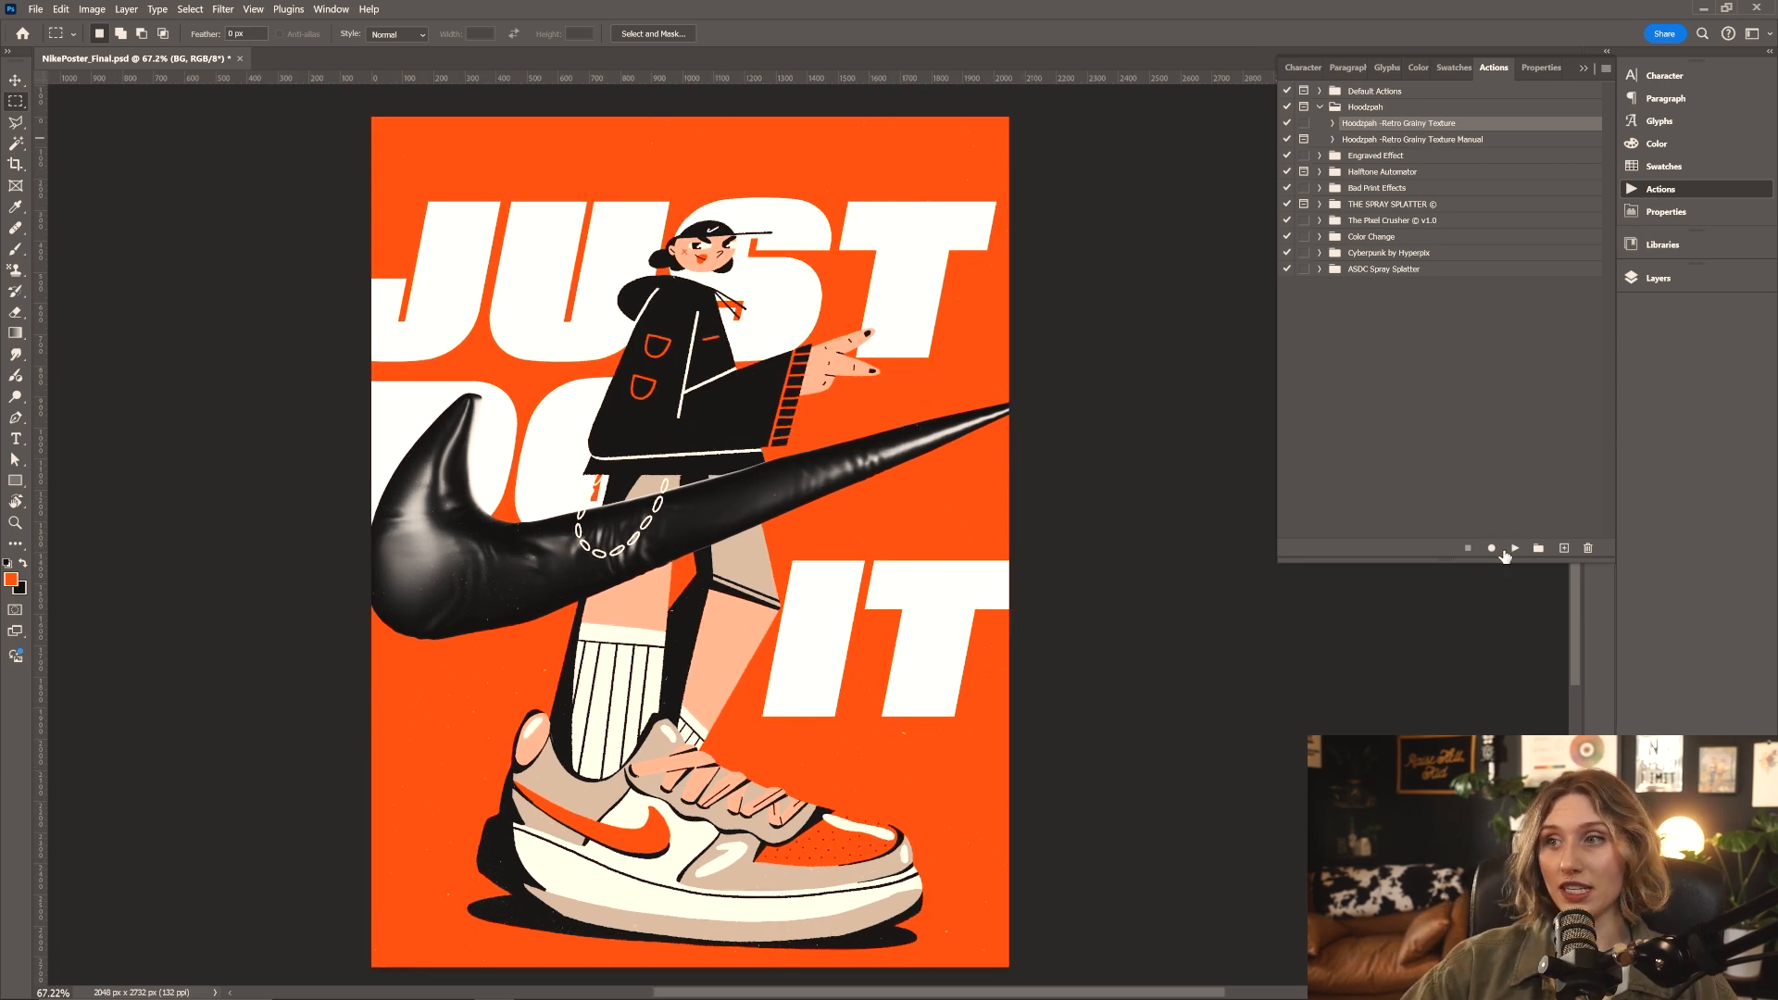
scroll(903, 516, "up", 6, "alt")
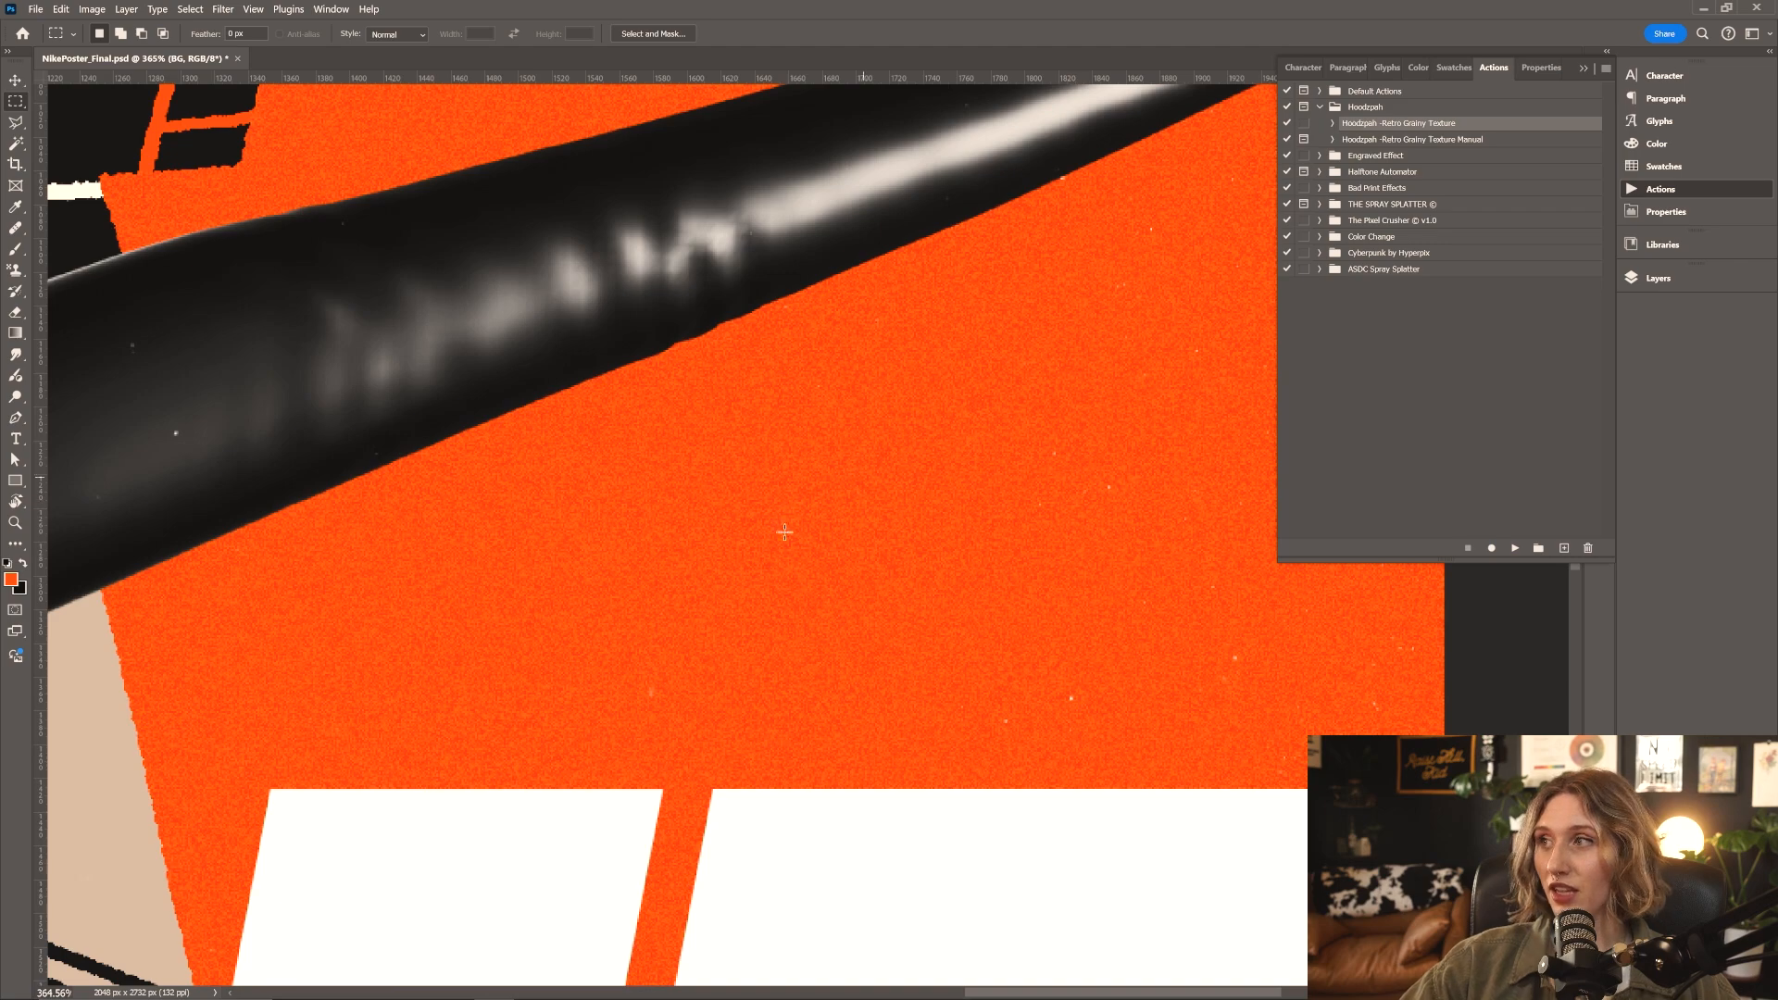
scroll(576, 617, "down", 6, "alt")
left_click(1657, 278)
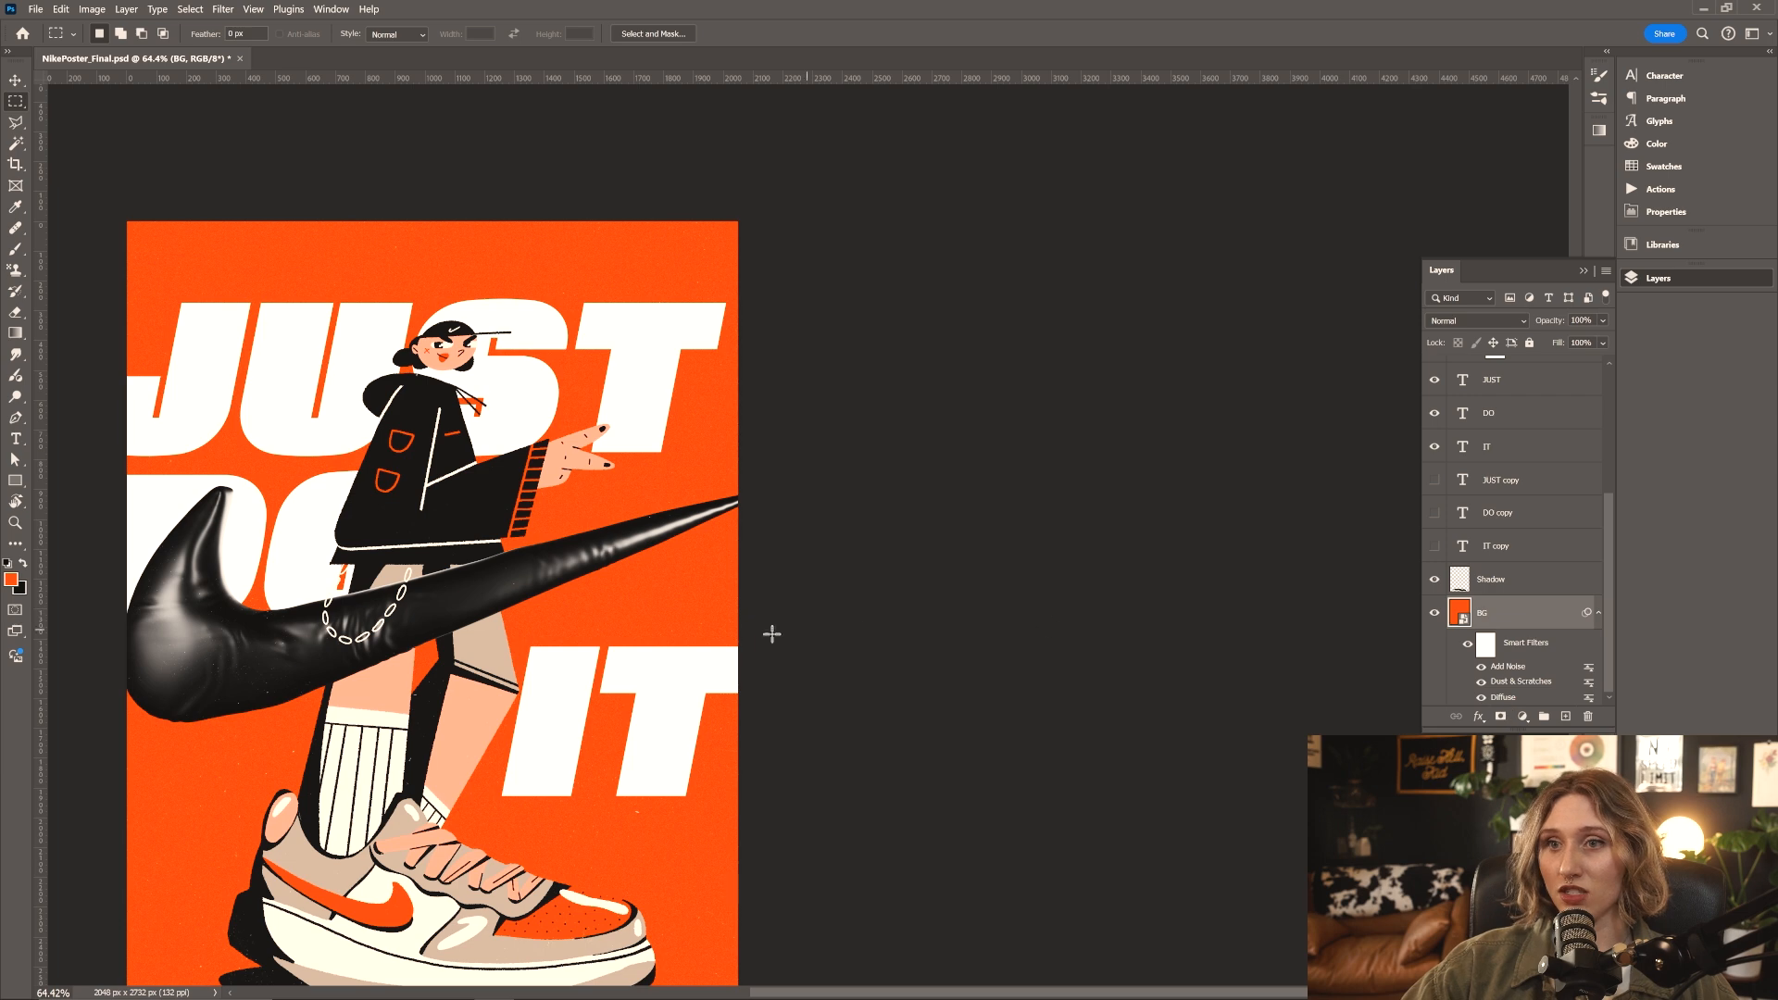
Group the headline text layers and name the group TYPE
left_click_drag(582, 548, 764, 440)
key("v")
scroll(576, 497, "up", 1, "alt")
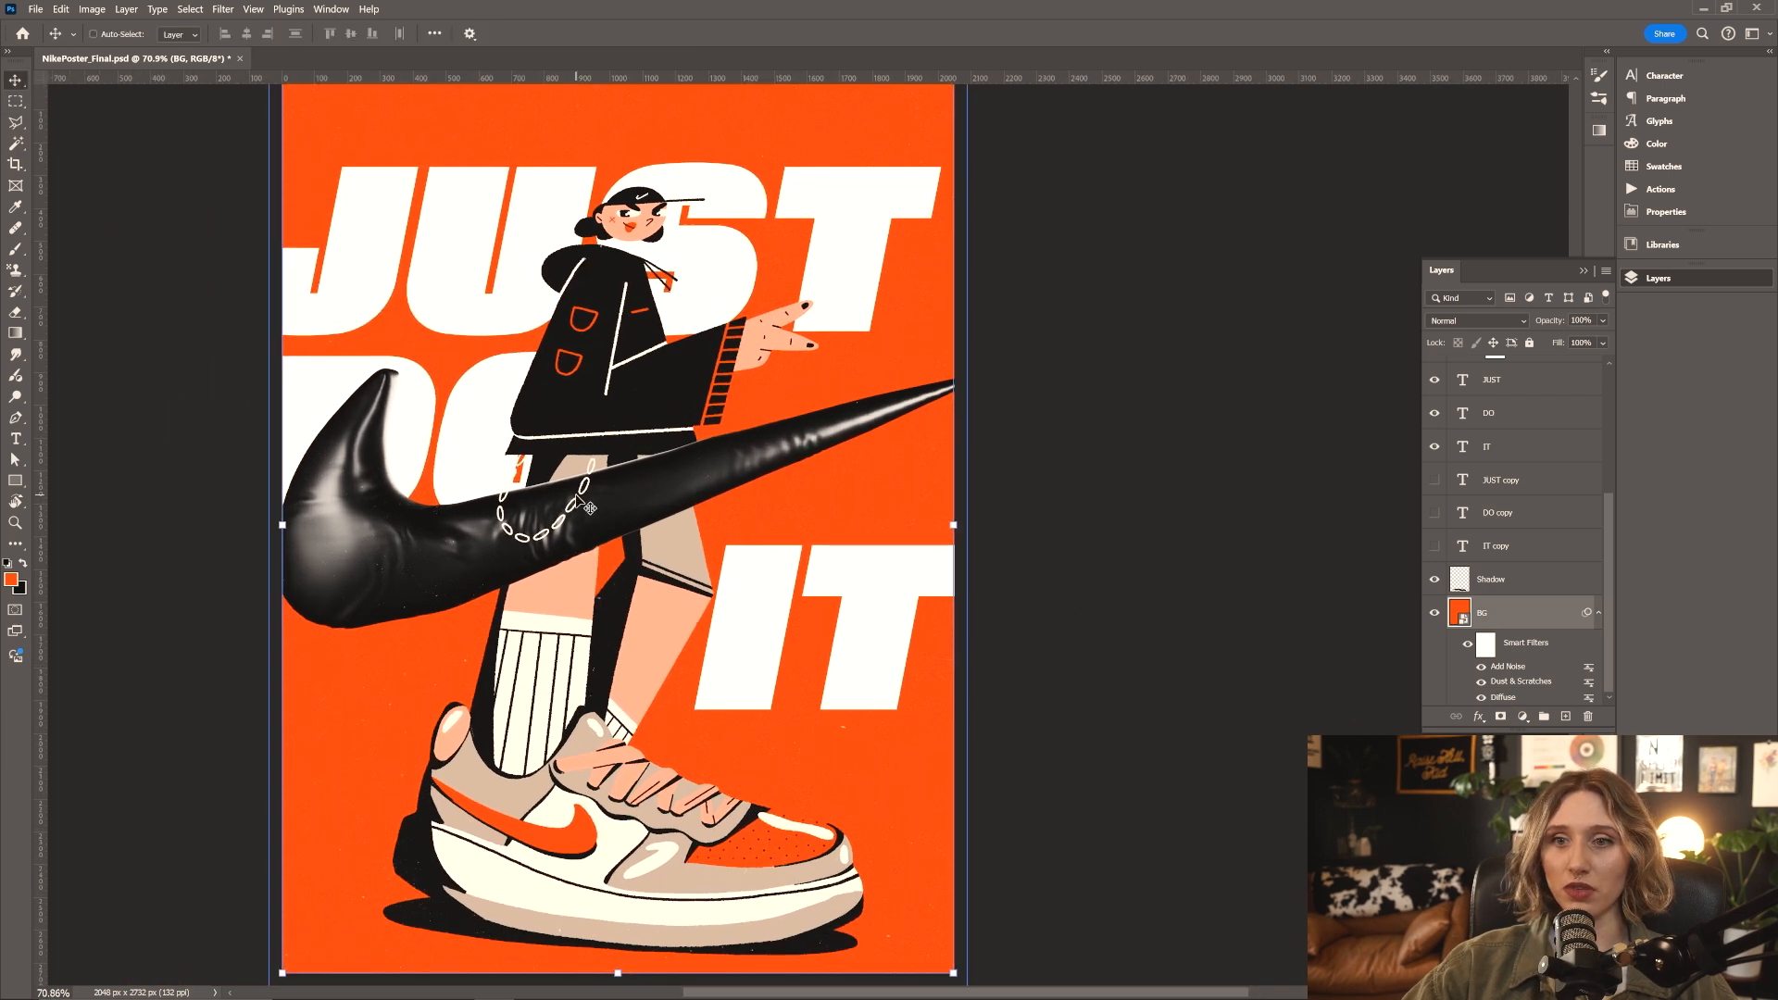
scroll(816, 454, "down", 1, "alt")
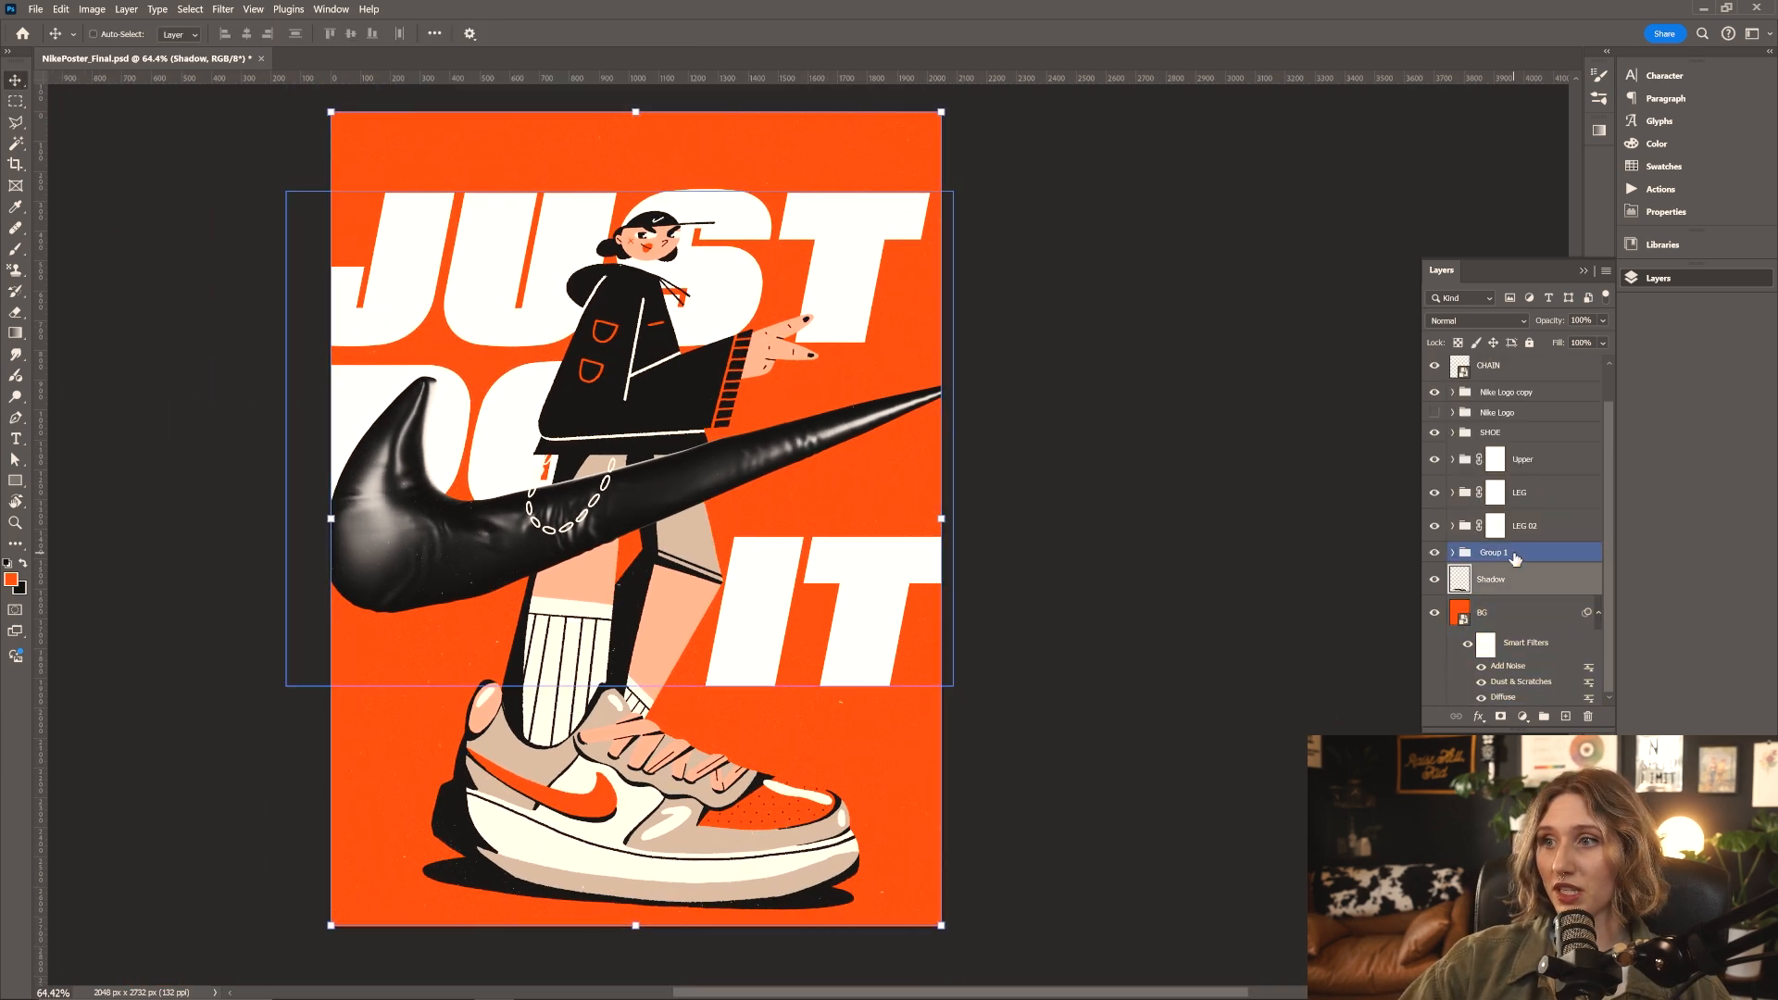
double_click(1505, 553)
type("TYPE")
key("Return")
Set the TYPE group's blend mode to Dissolve and check the lettering's edges up close
left_click(1476, 320)
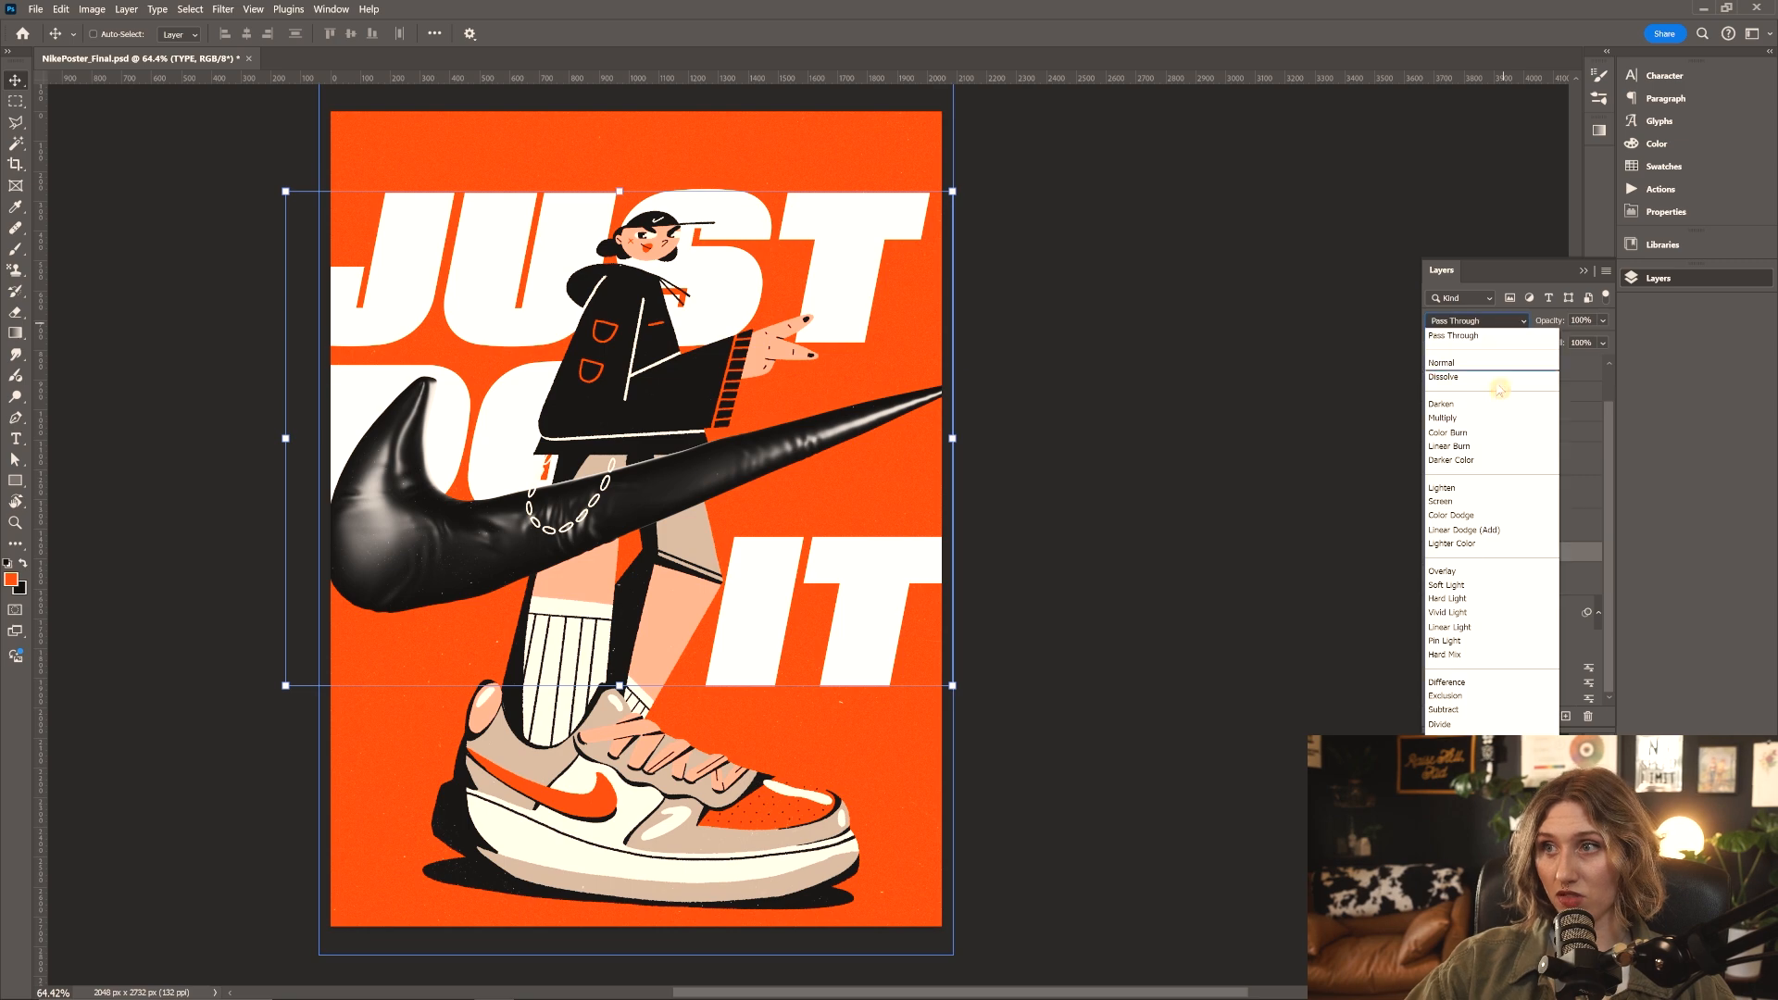
left_click(1442, 377)
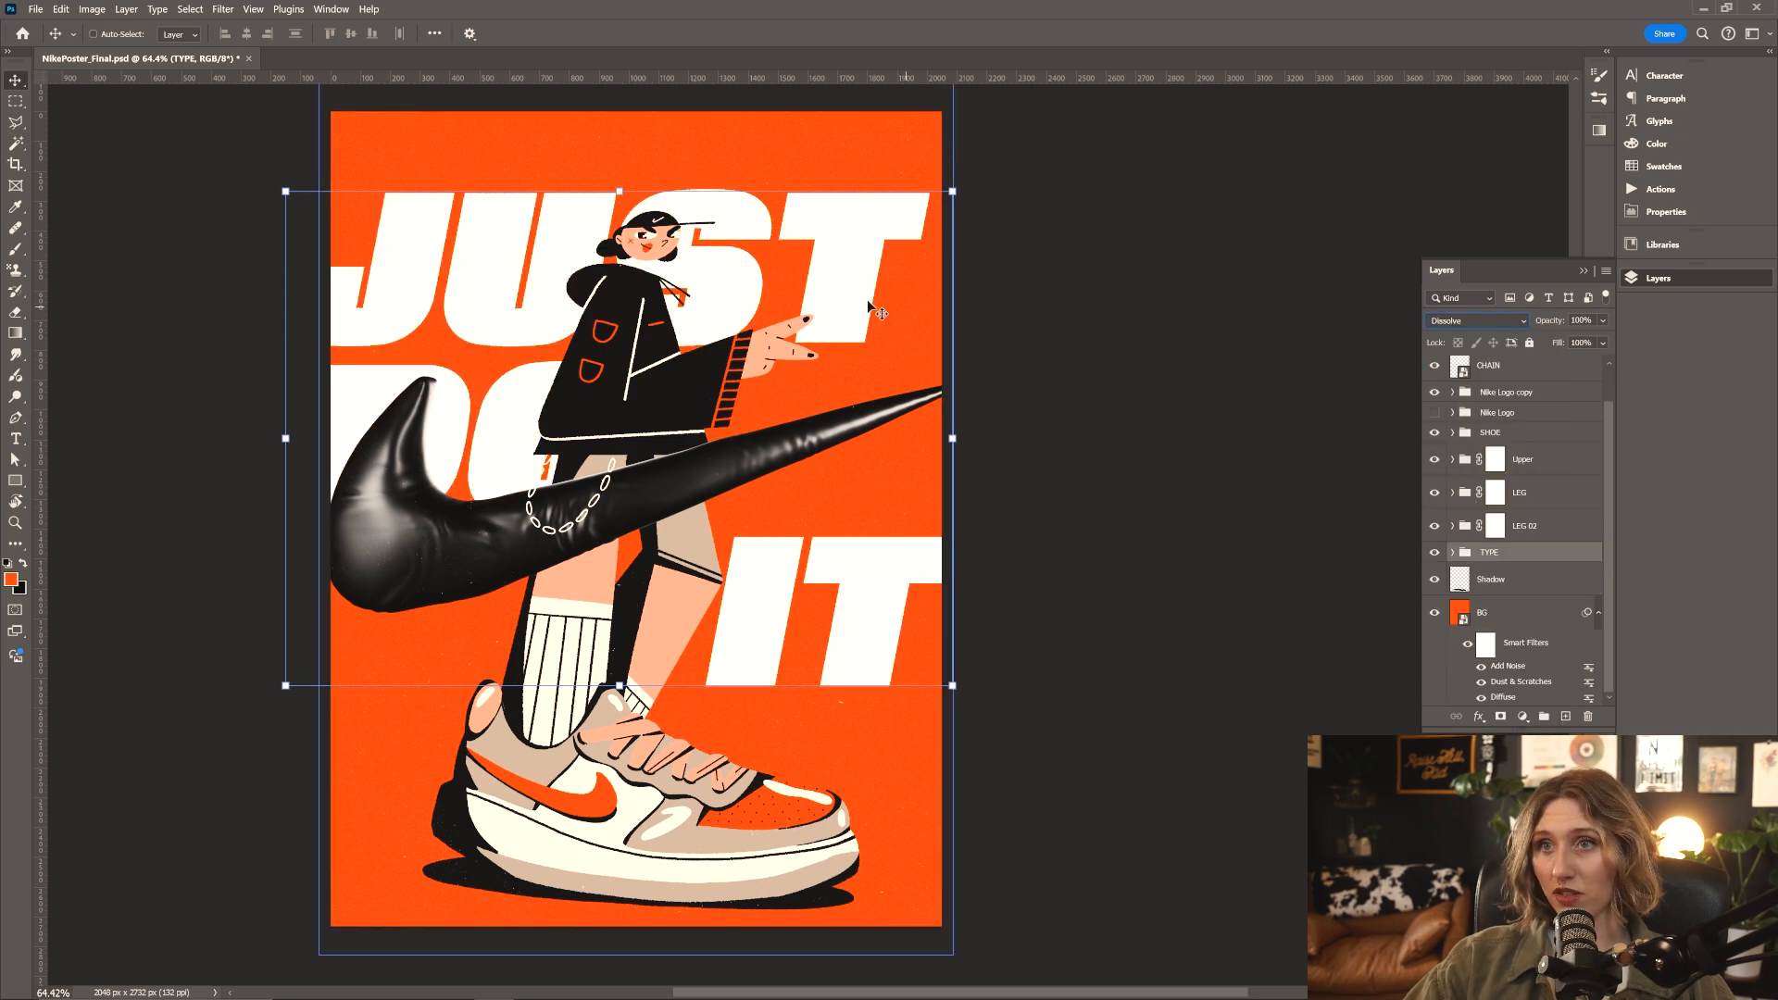
left_click(16, 101)
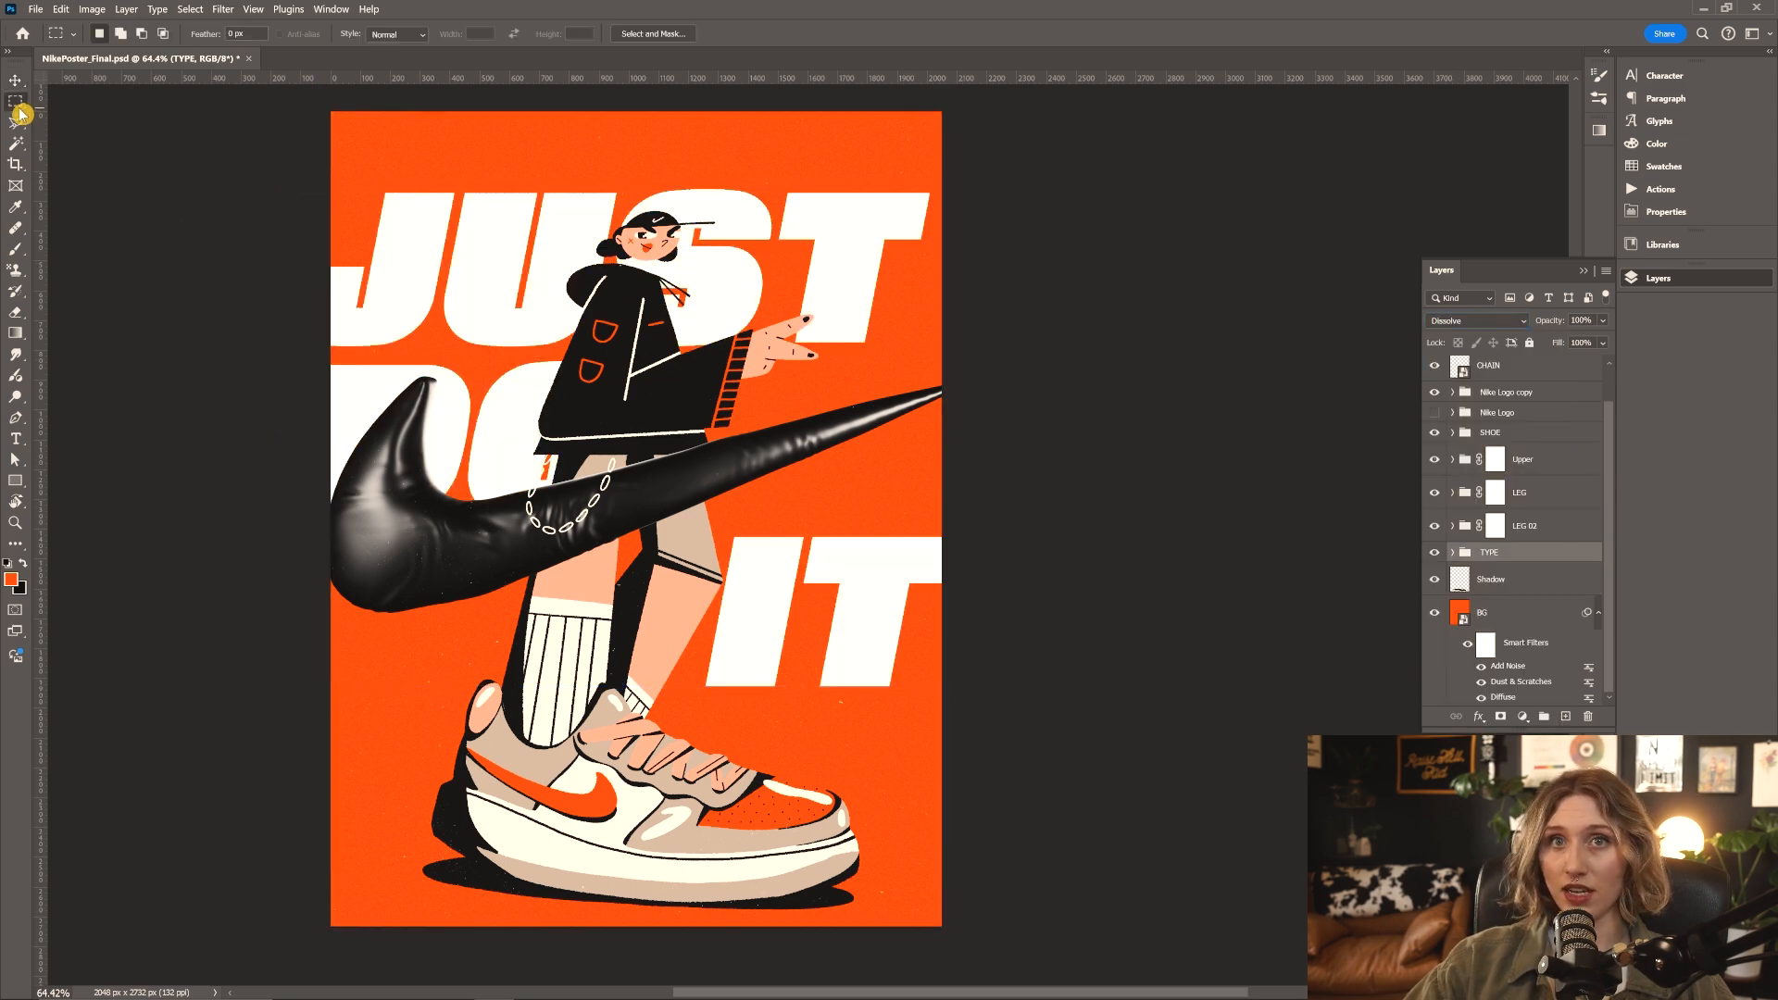
scroll(780, 608, "up", 5, "alt")
scroll(780, 609, "up", 3, "alt")
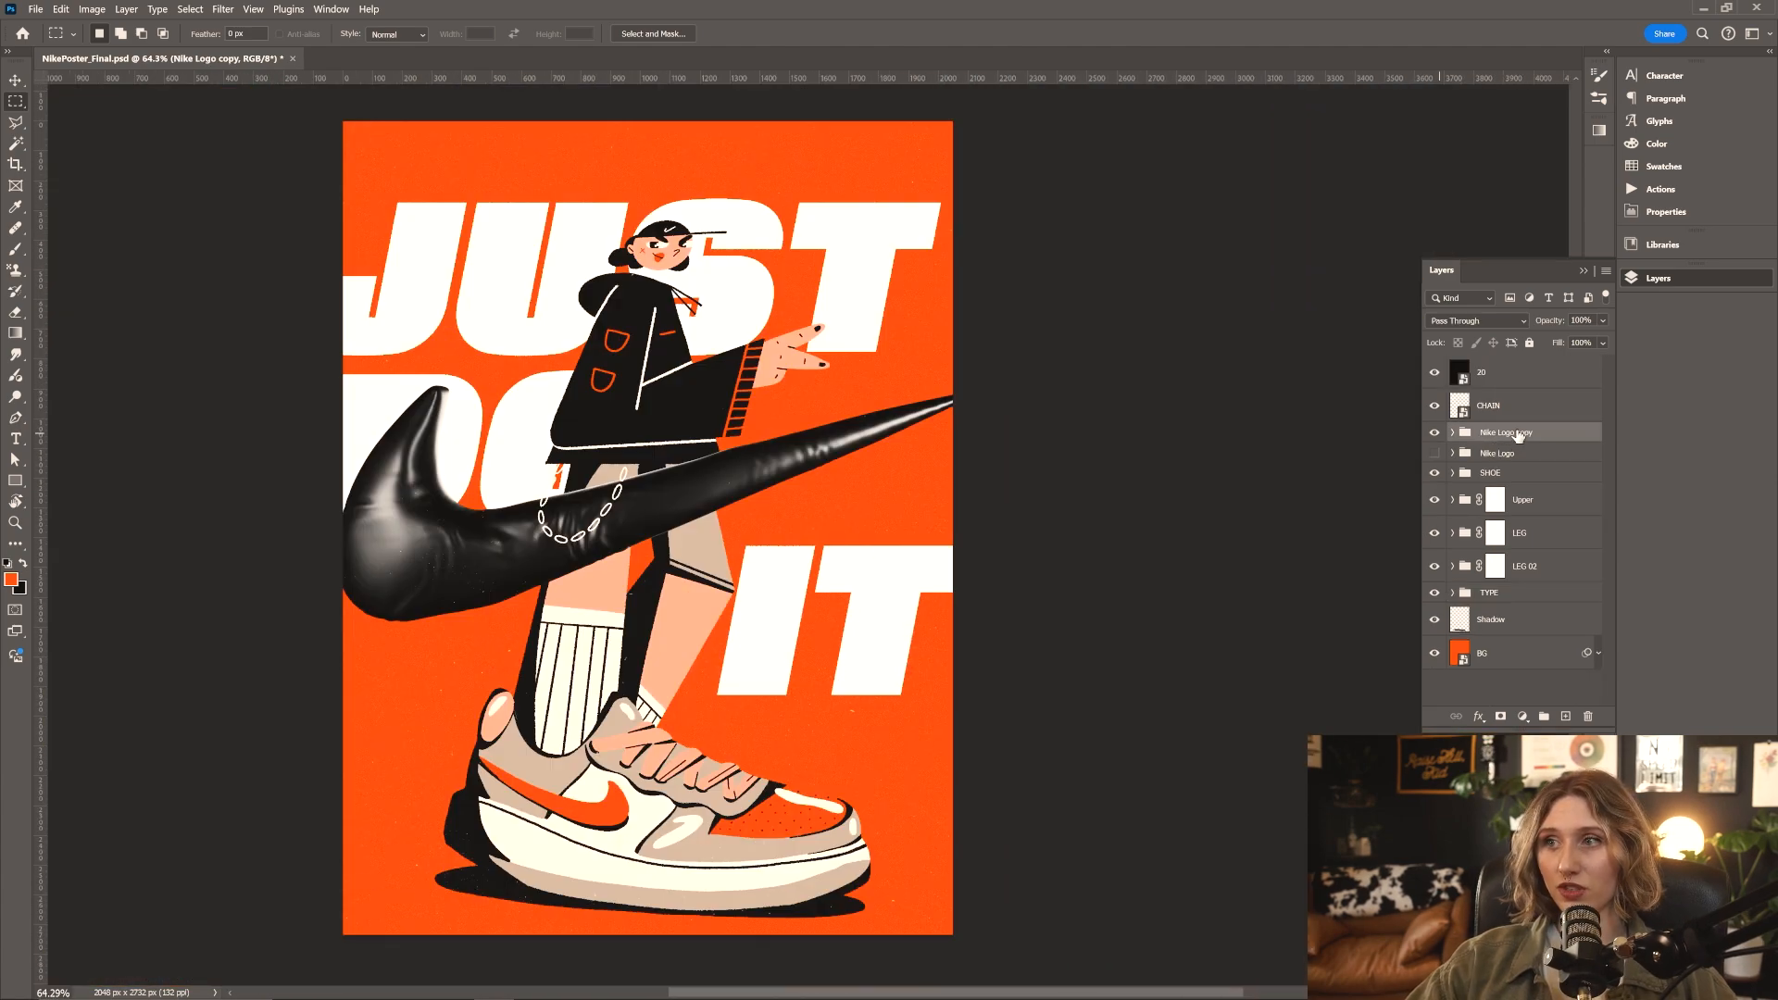
Duplicate the Nike Logo copy group, place the copy behind the sneaker at the poster's lower-right edge, and order it directly above the TYPE group
left_click_drag(1517, 436, 1521, 446, "alt")
key("v")
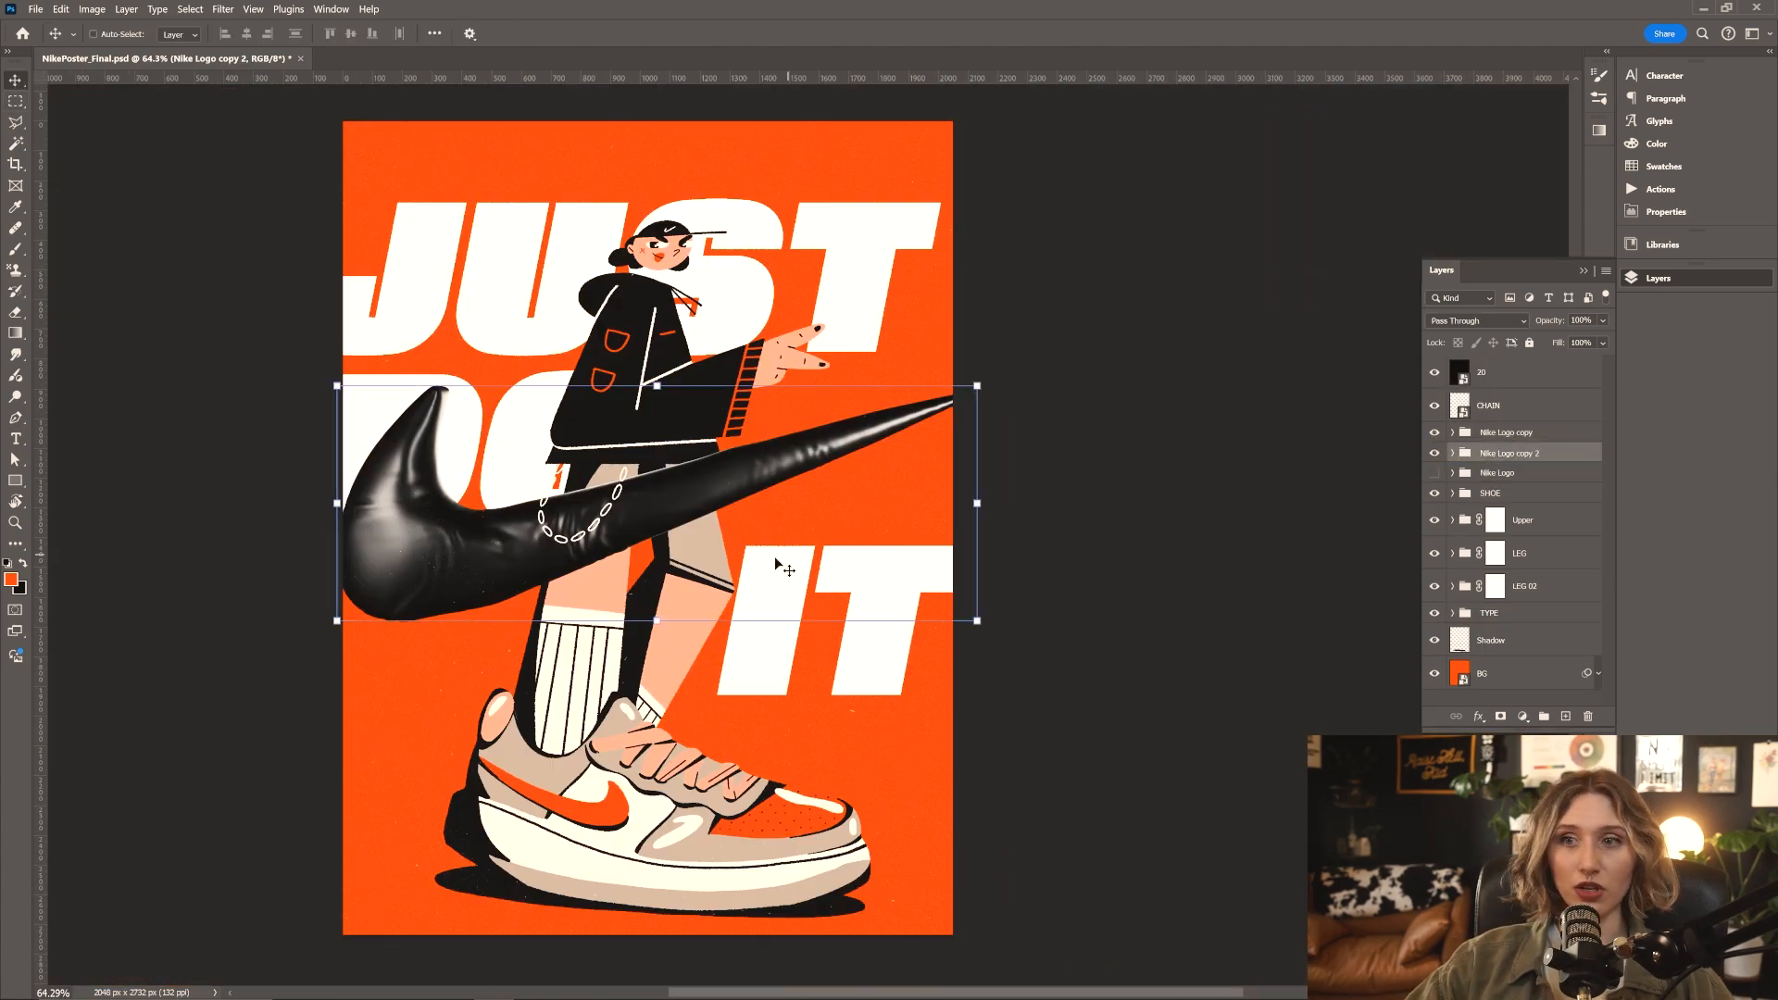
left_click_drag(706, 530, 952, 811)
left_click_drag(1545, 454, 1537, 628)
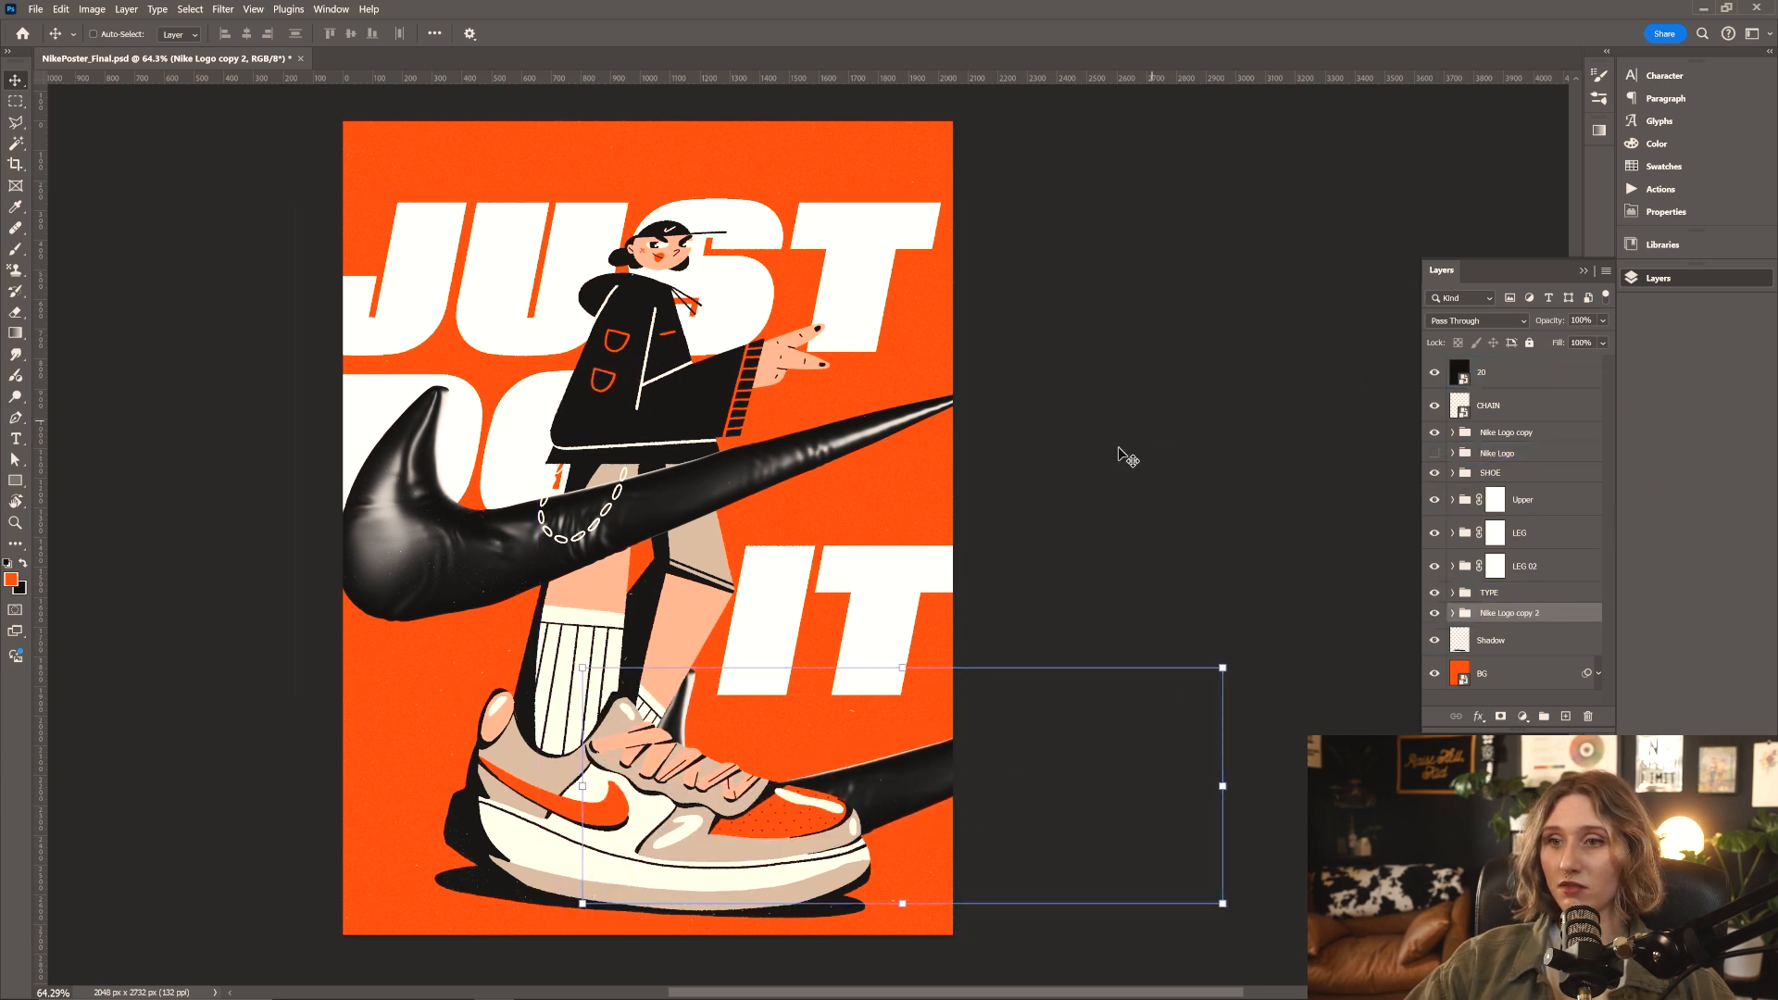
left_click_drag(949, 803, 1024, 790)
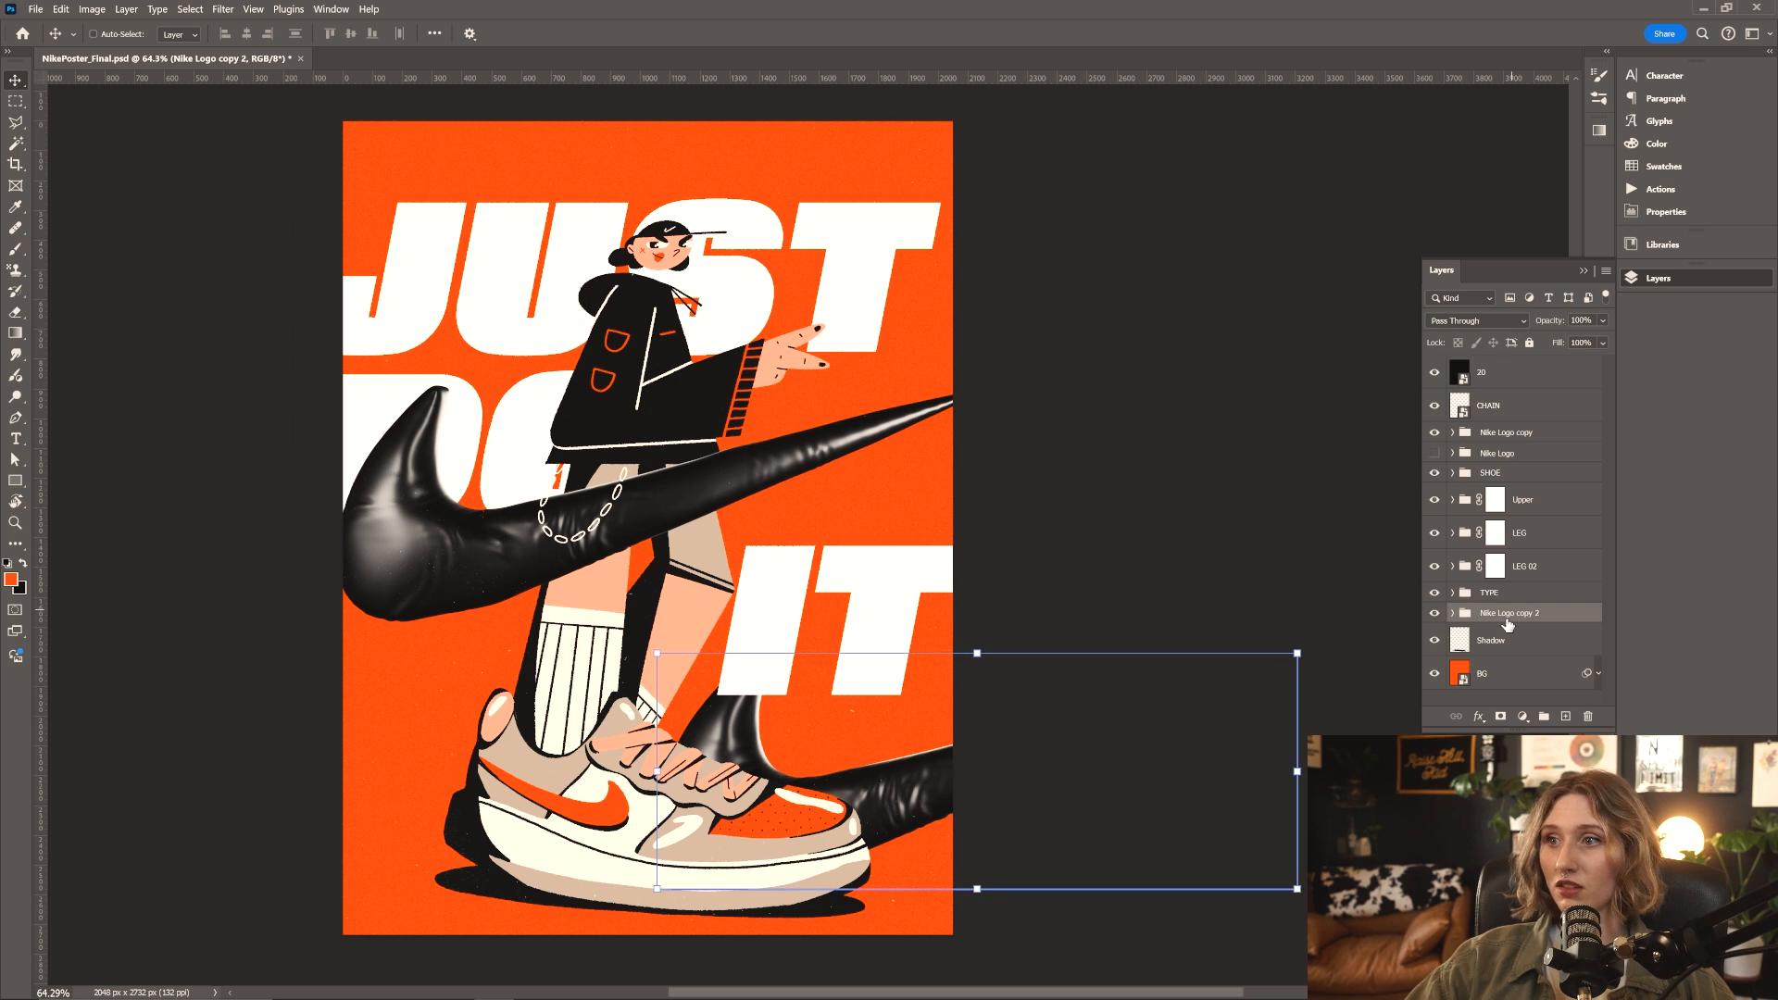
left_click_drag(1510, 618, 1536, 586)
left_click_drag(908, 770, 919, 772)
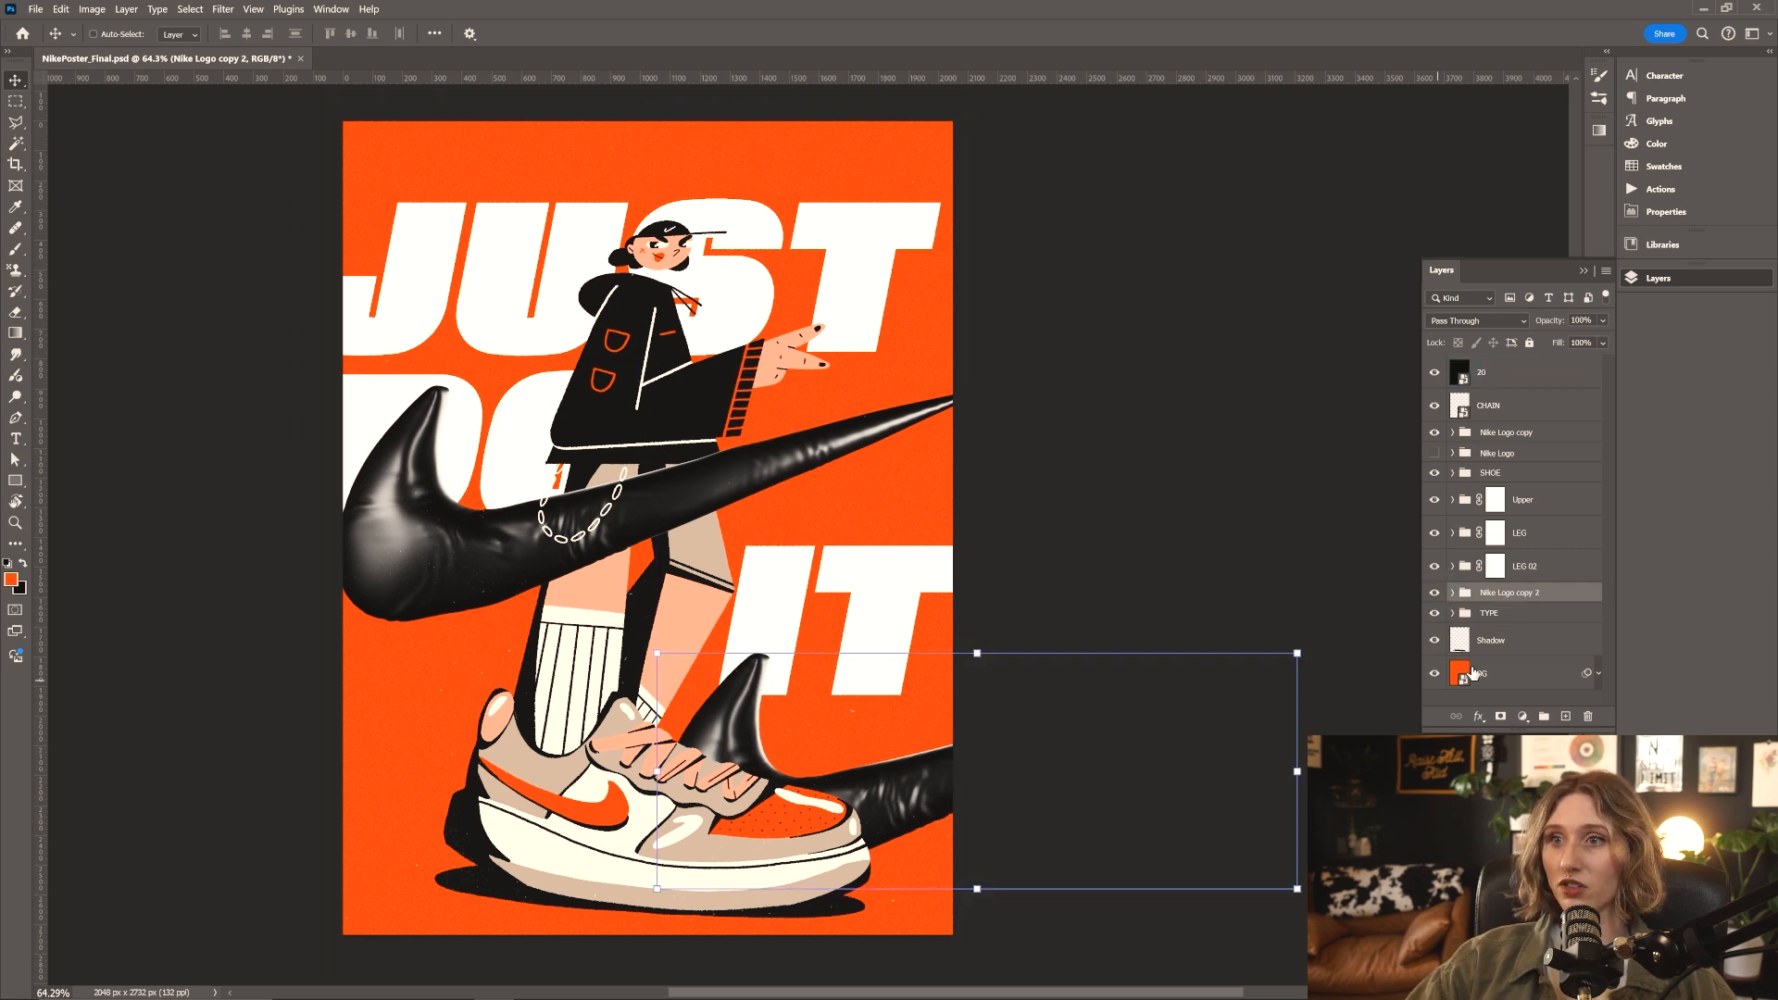
Duplicate the Nike Logo copy 2 group and move the new copy beneath the TYPE group
left_click(1523, 568)
left_click_drag(1525, 586, 1524, 584, "alt")
left_click_drag(1534, 594, 1537, 645)
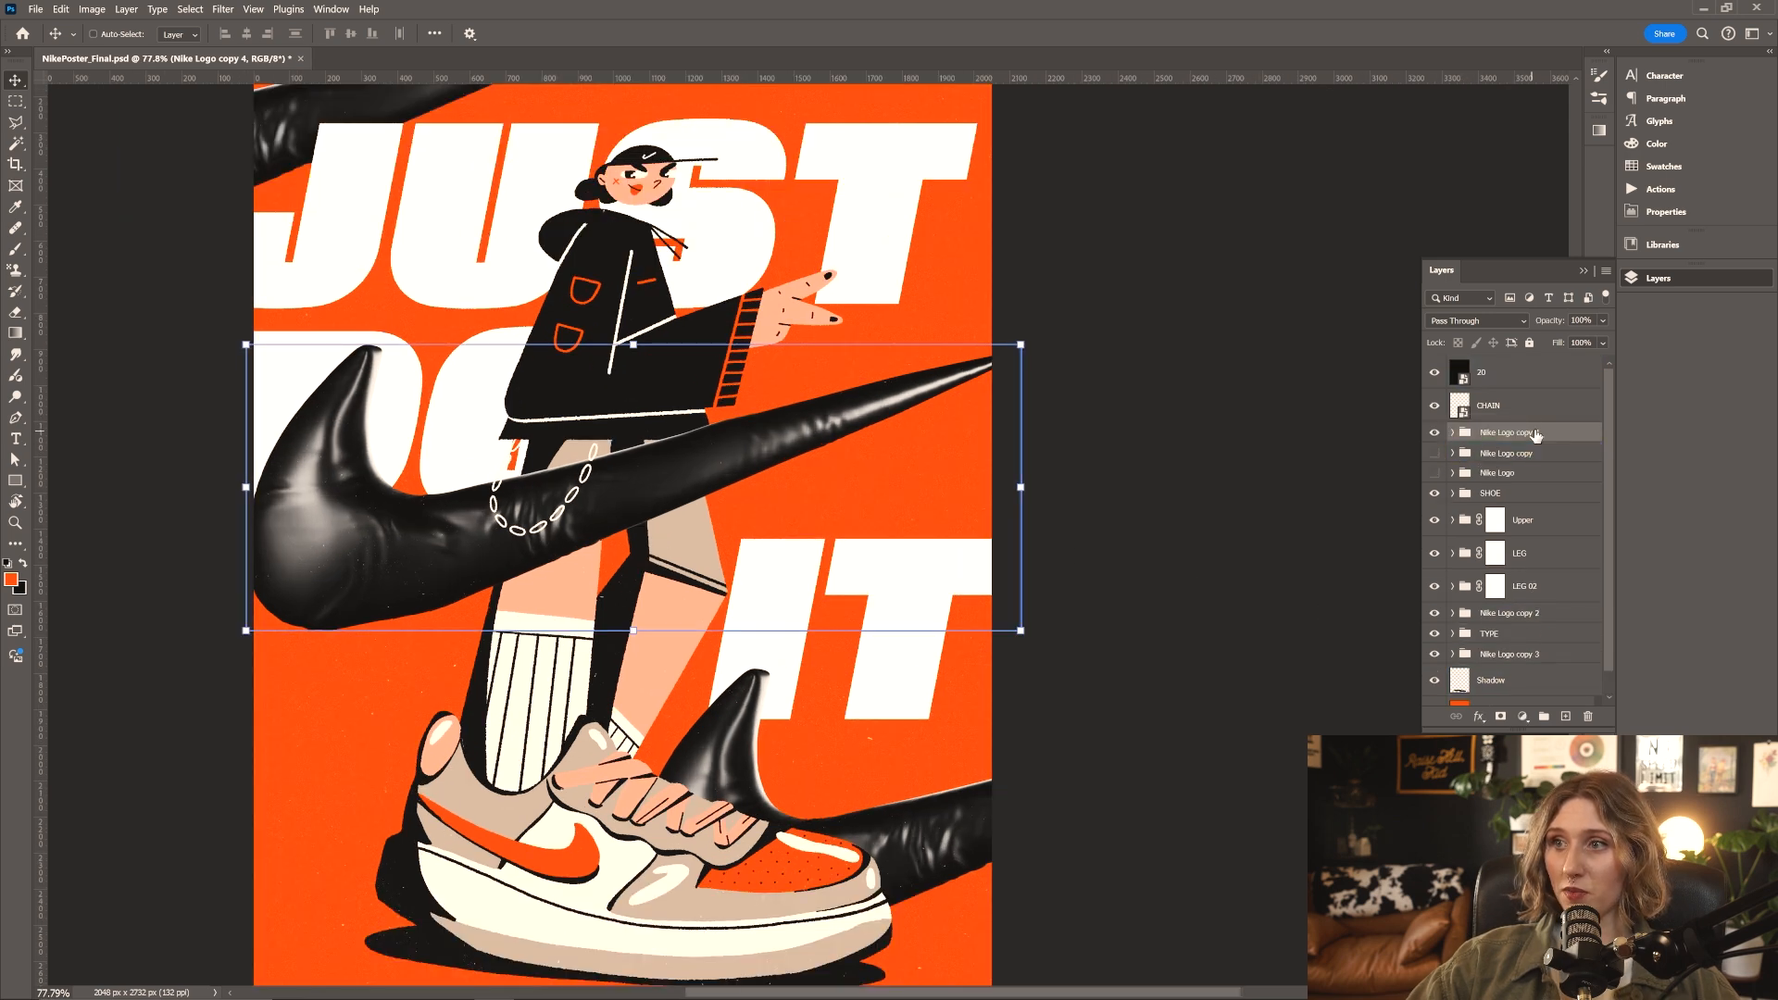
Convert the Nike Logo copy 4 group to a smart object and inspect the large swoosh's grain up close
right_click(1537, 434)
left_click(1600, 641)
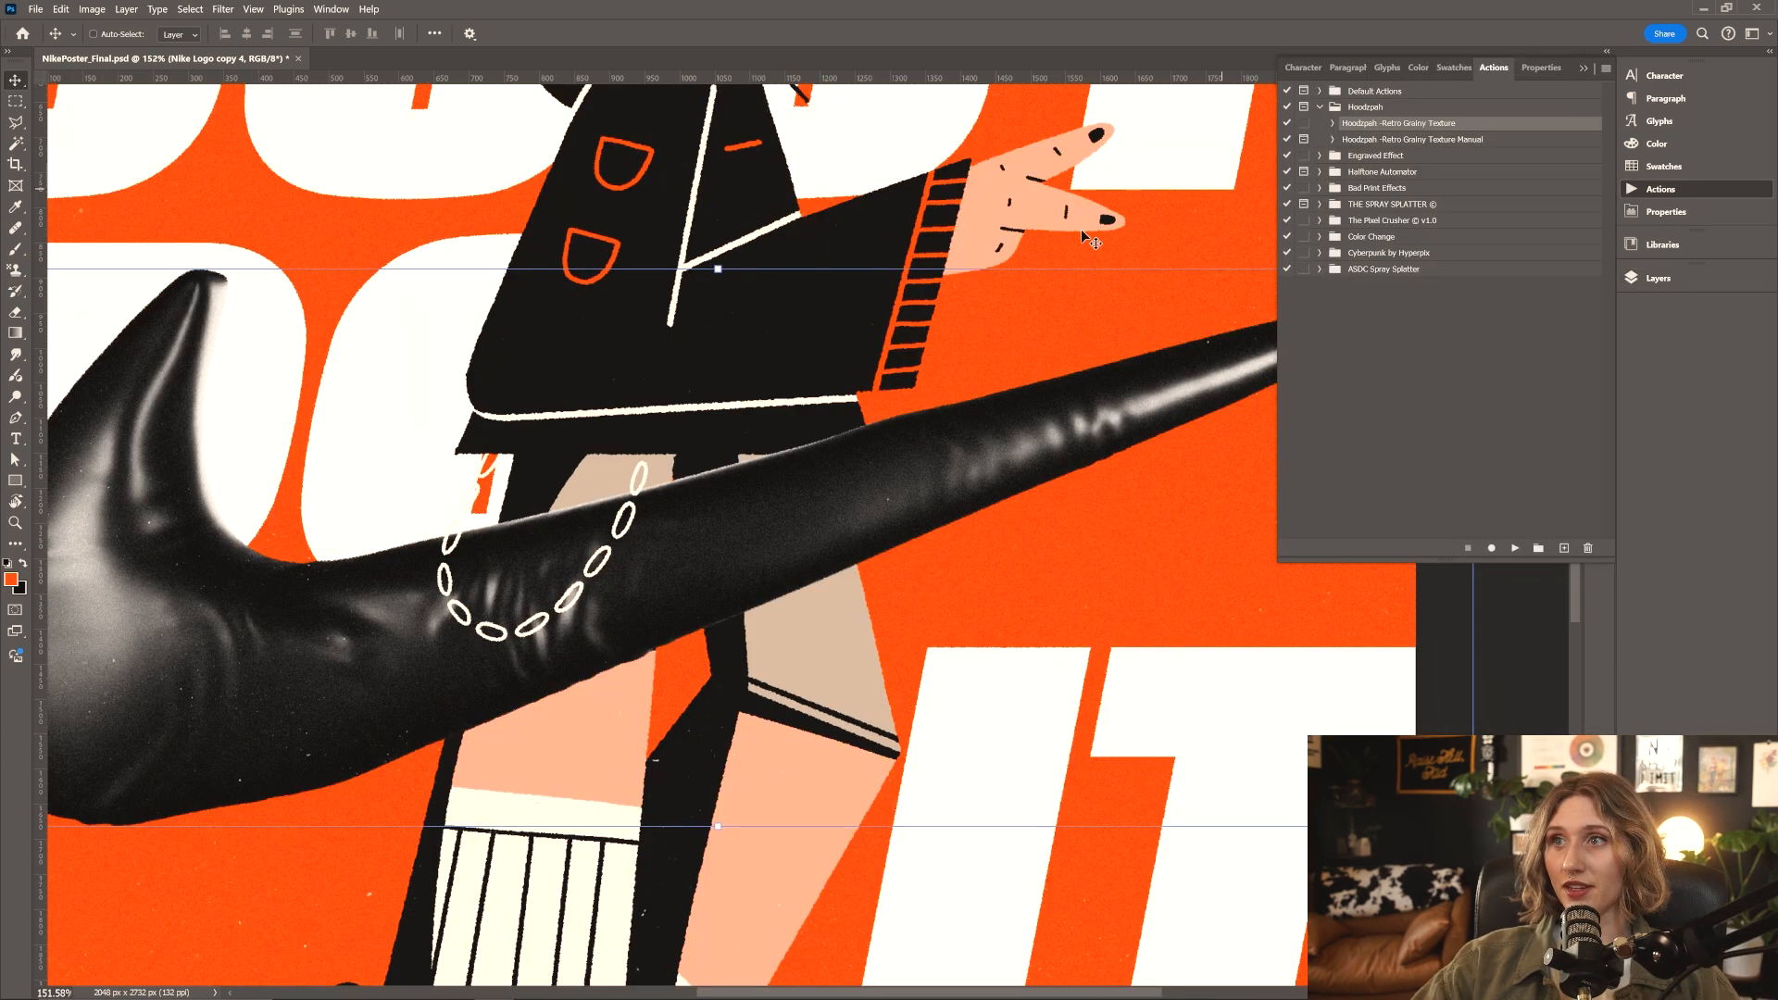
left_click_drag(913, 559, 1082, 397, "ctrl")
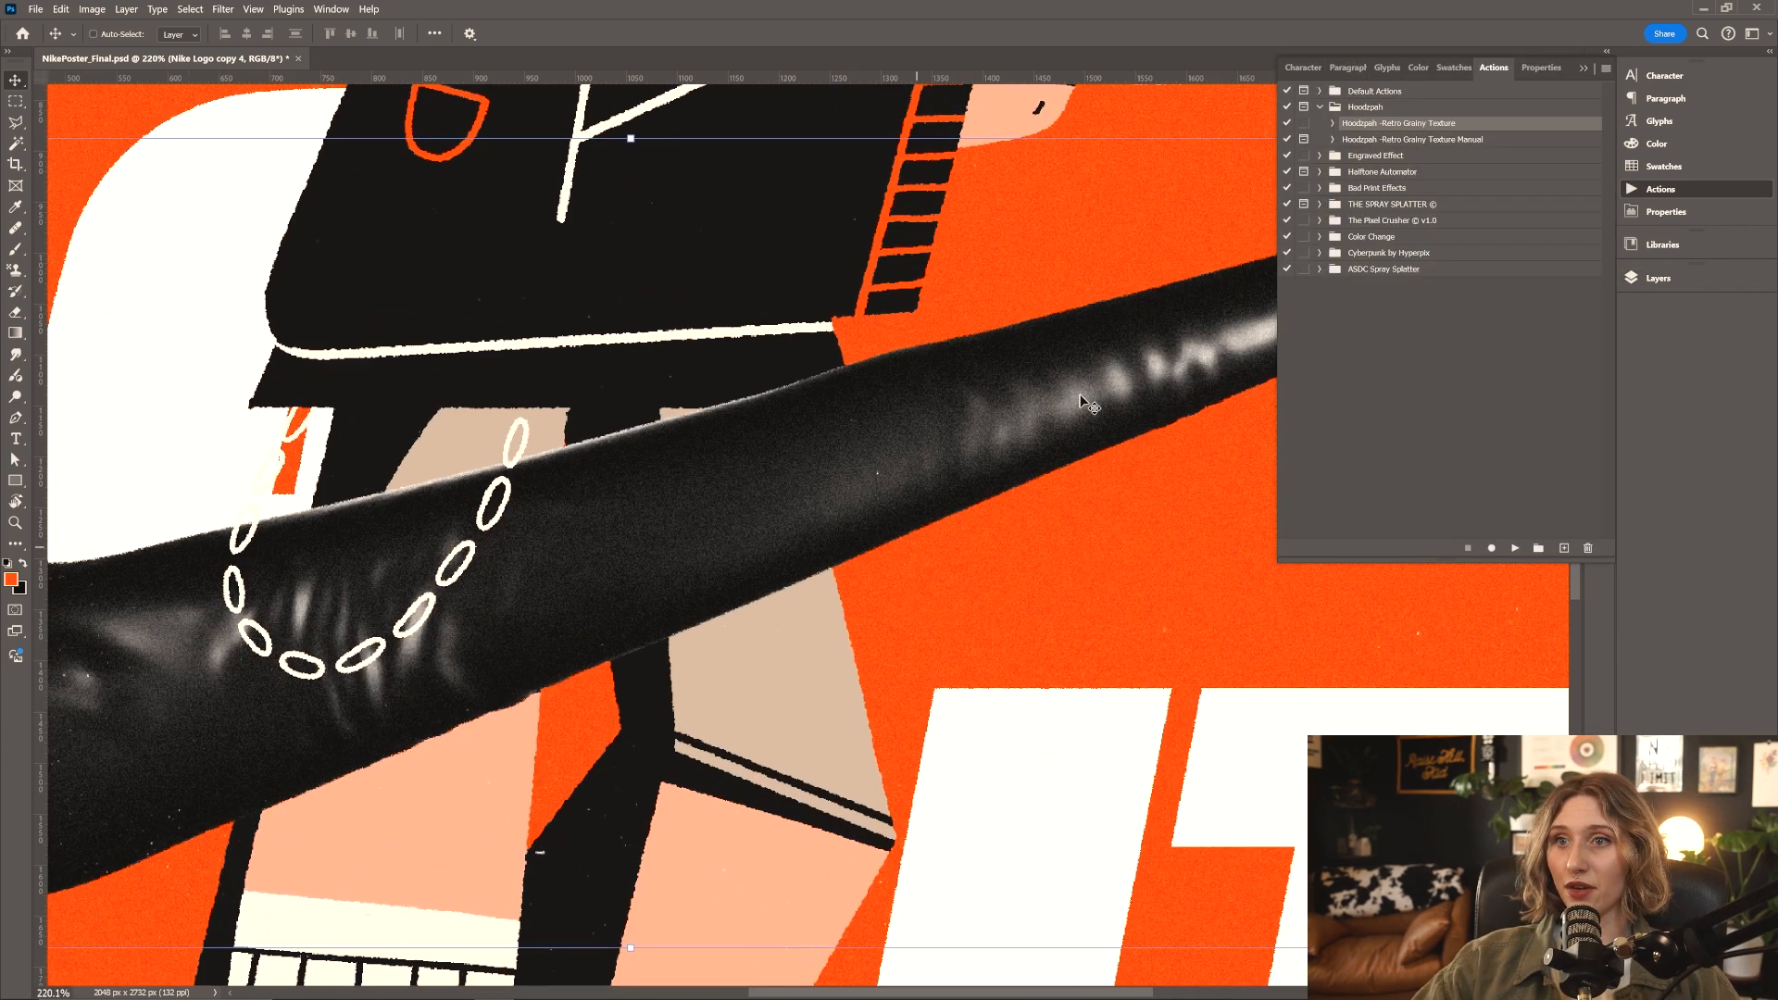
left_click_drag(439, 383, 269, 445, "ctrl")
left_click_drag(332, 473, 678, 516)
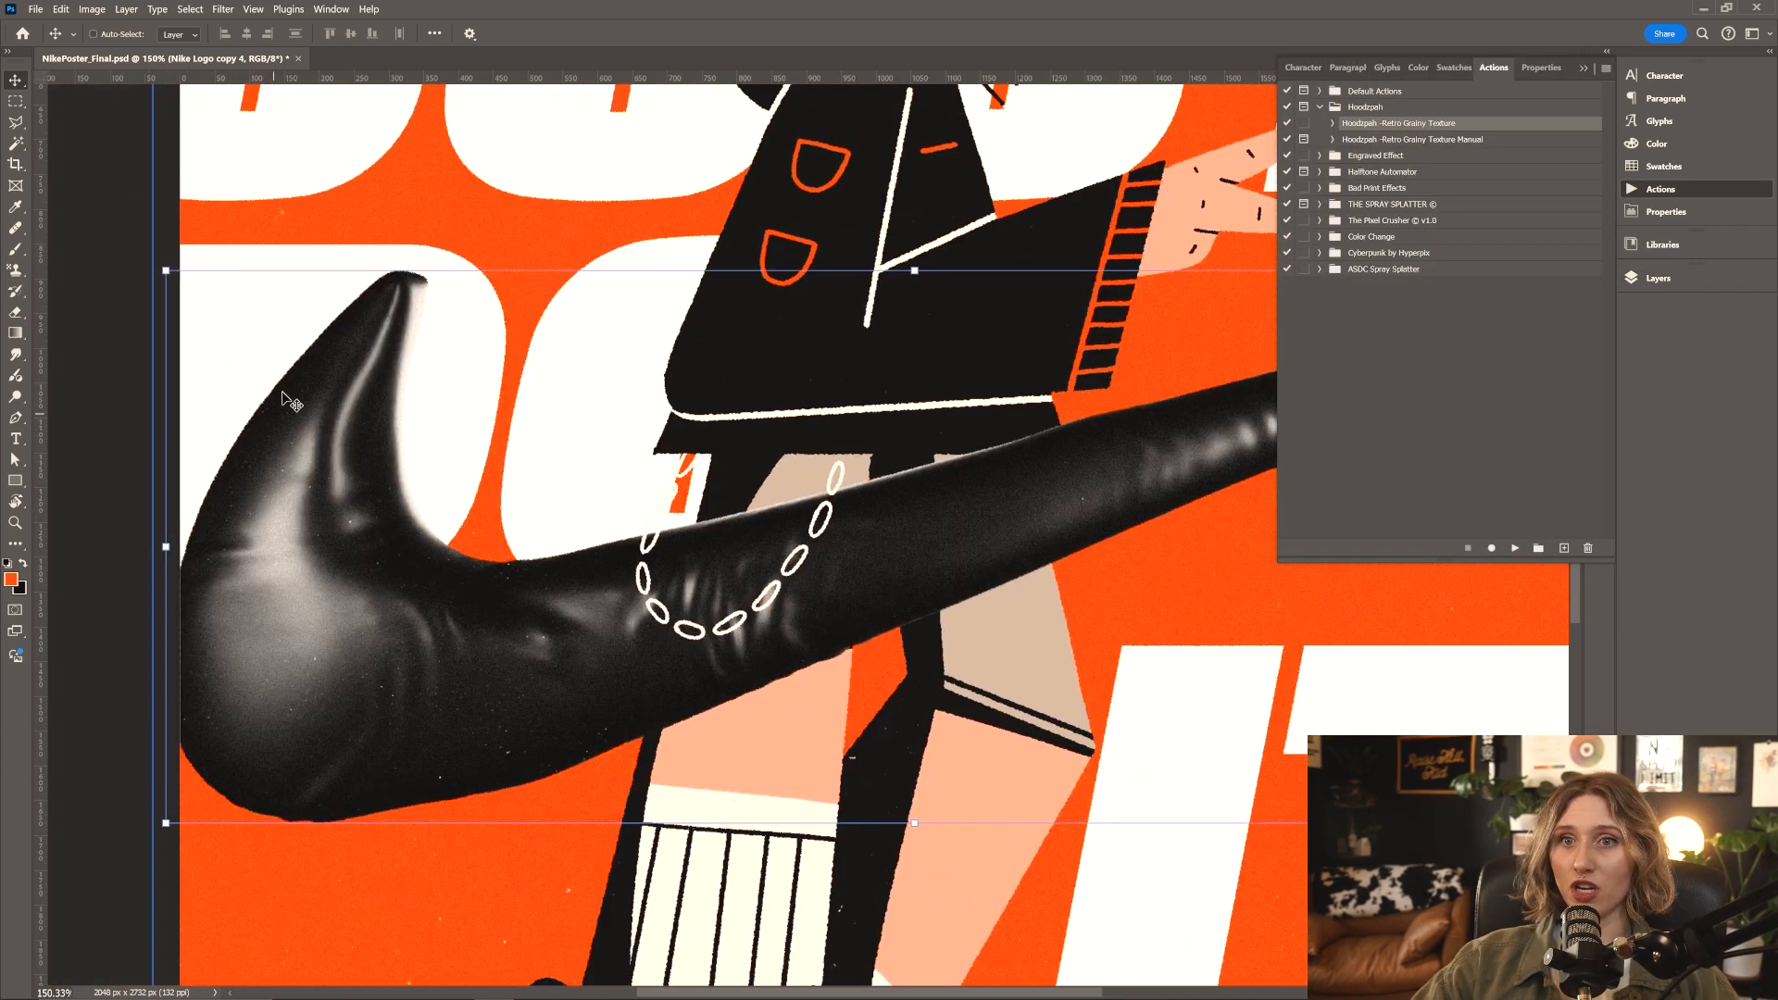
scroll(283, 392, "up", 6, "alt")
scroll(226, 644, "down", 11, "alt")
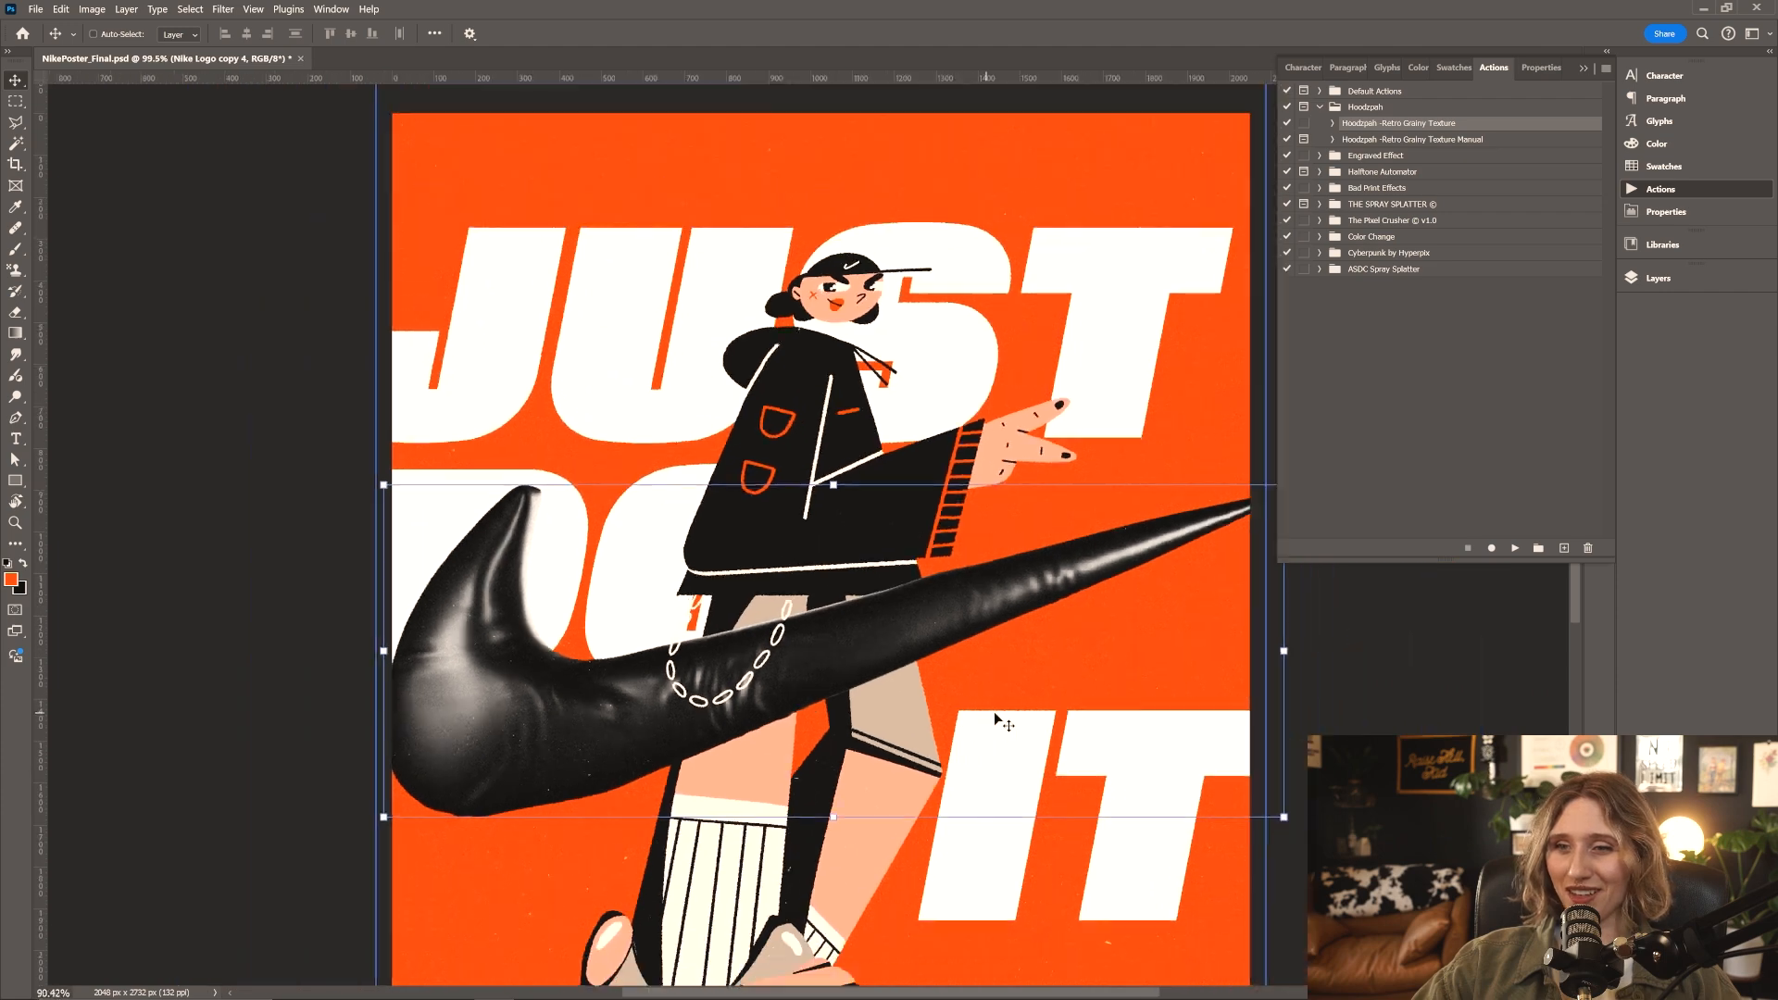
scroll(992, 711, "down", 2, "alt")
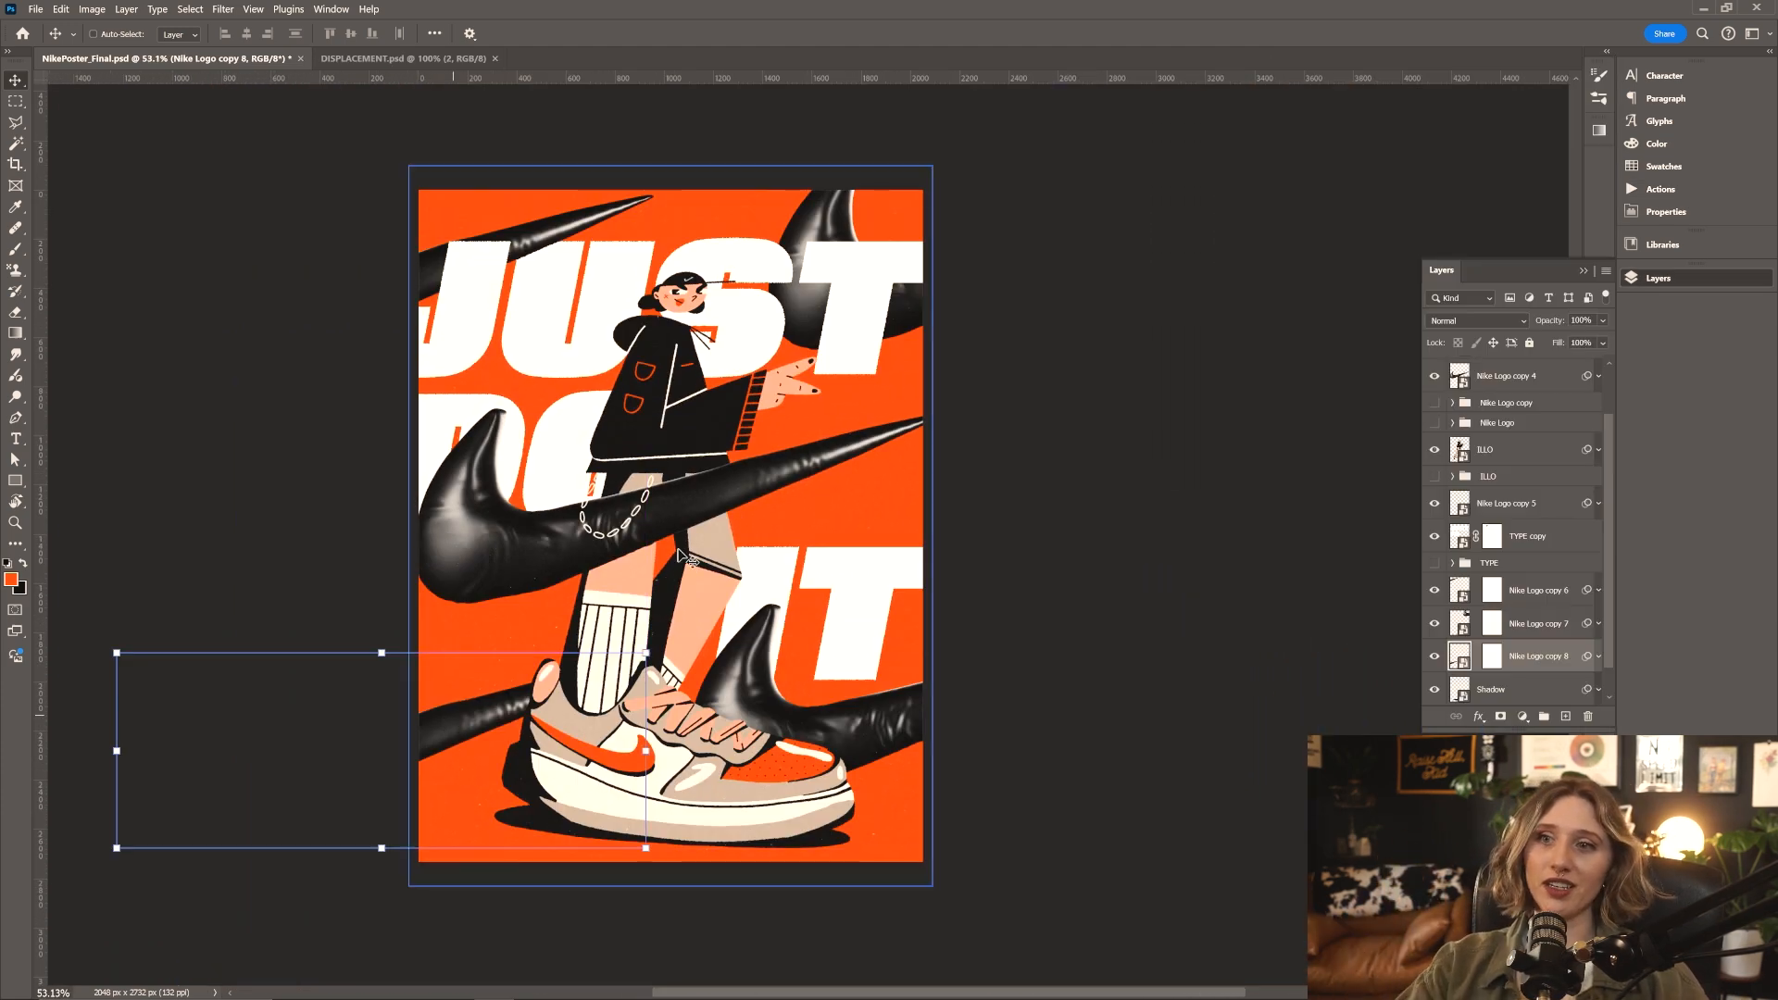
Review the whole poster composition and expand the smart filters of the Nike Logo copy 5 layer
scroll(862, 271, "up", 2, "alt")
scroll(875, 574, "down", 3, "alt")
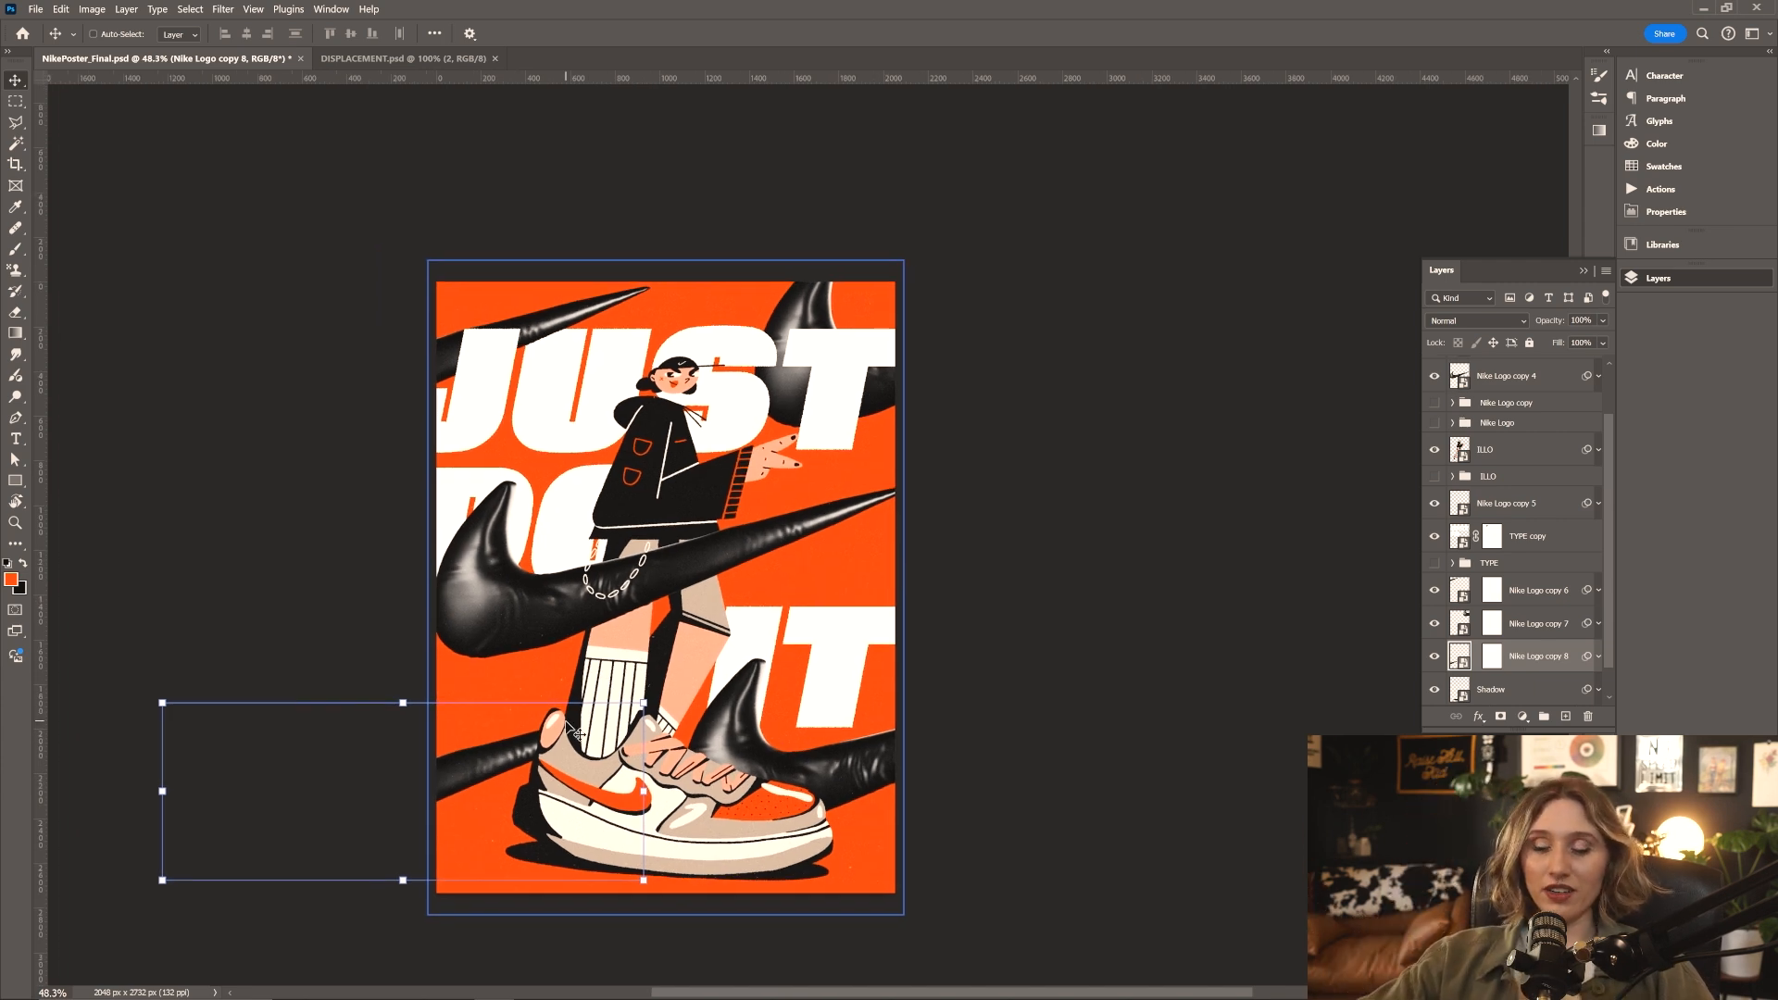
scroll(610, 575, "up", 1, "alt")
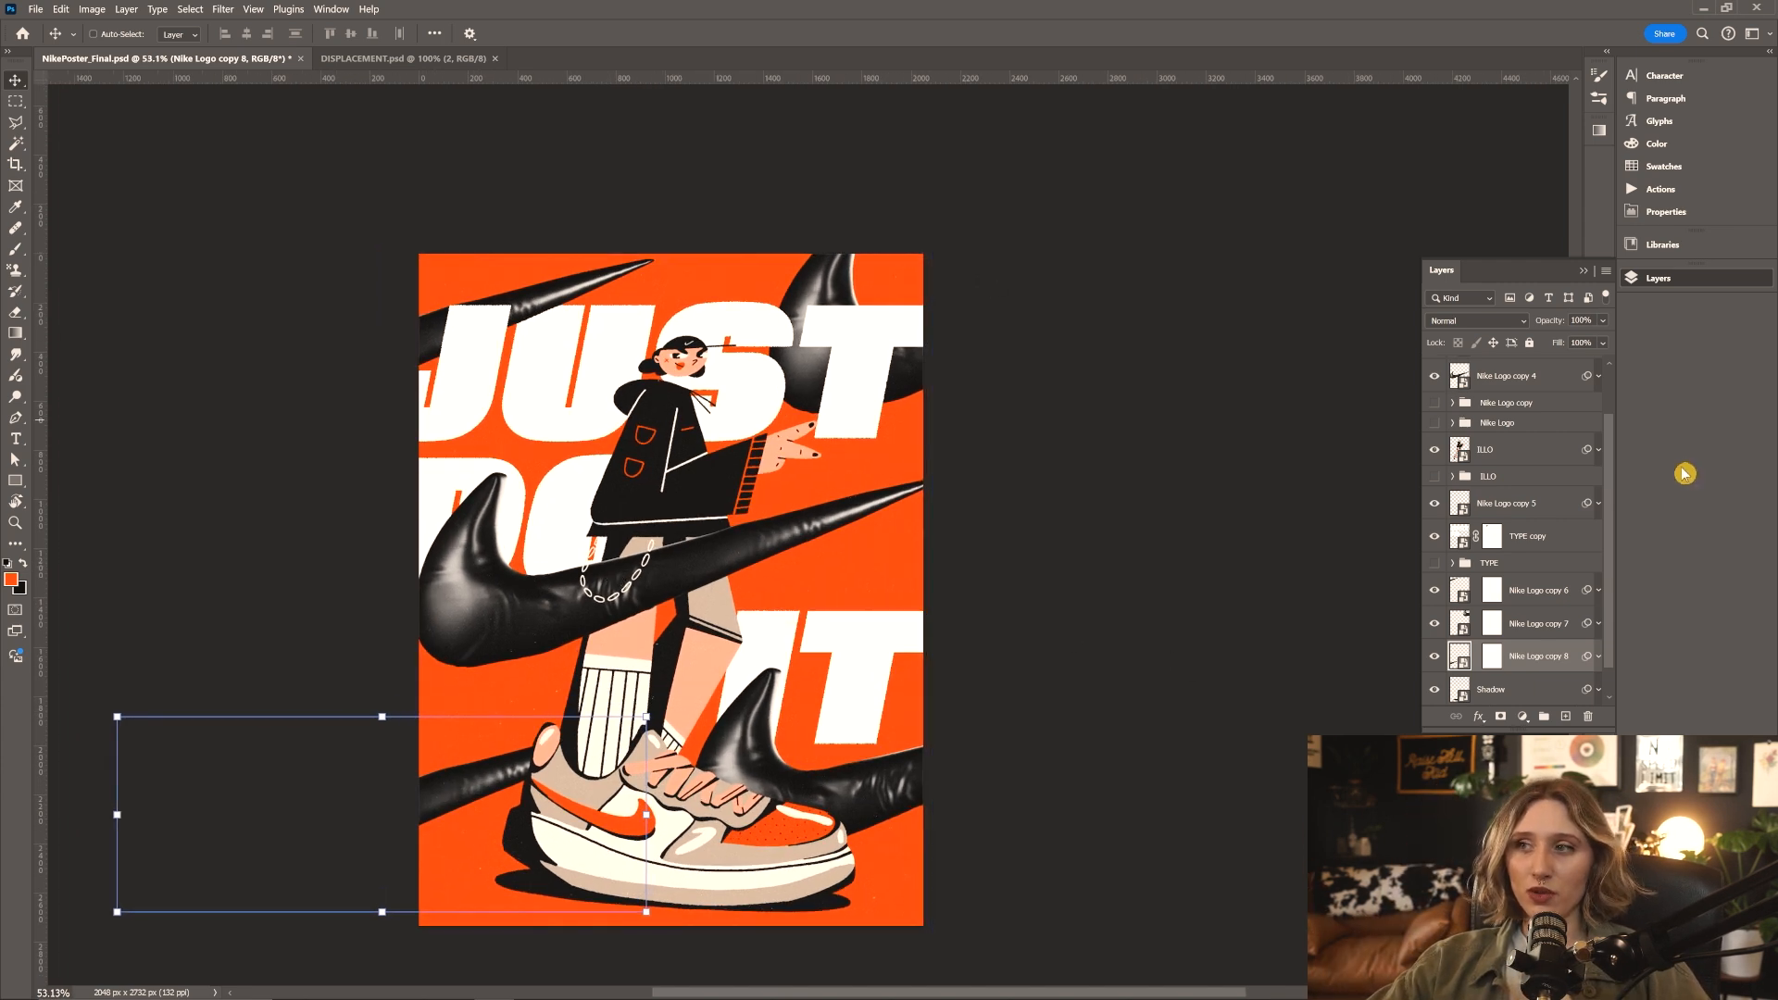
left_click(1598, 503)
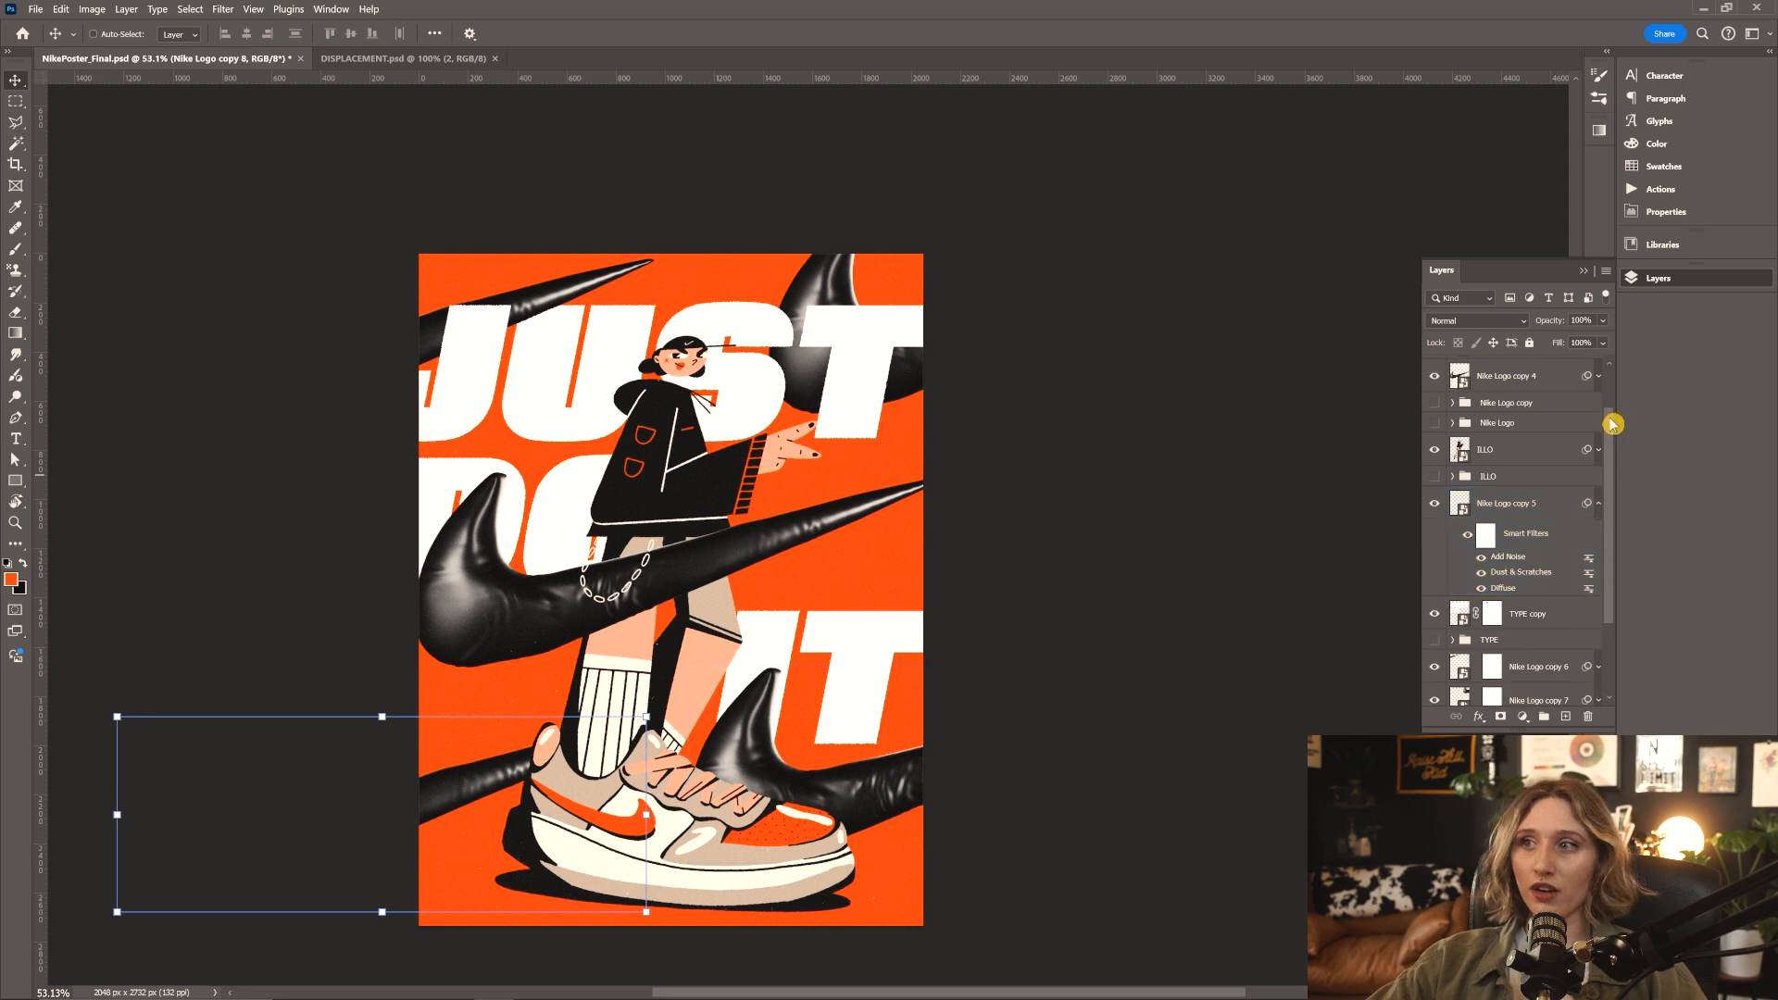
Place dust texture 24 over the whole poster as the top layer and set its blend mode to Difference
left_click(373, 984)
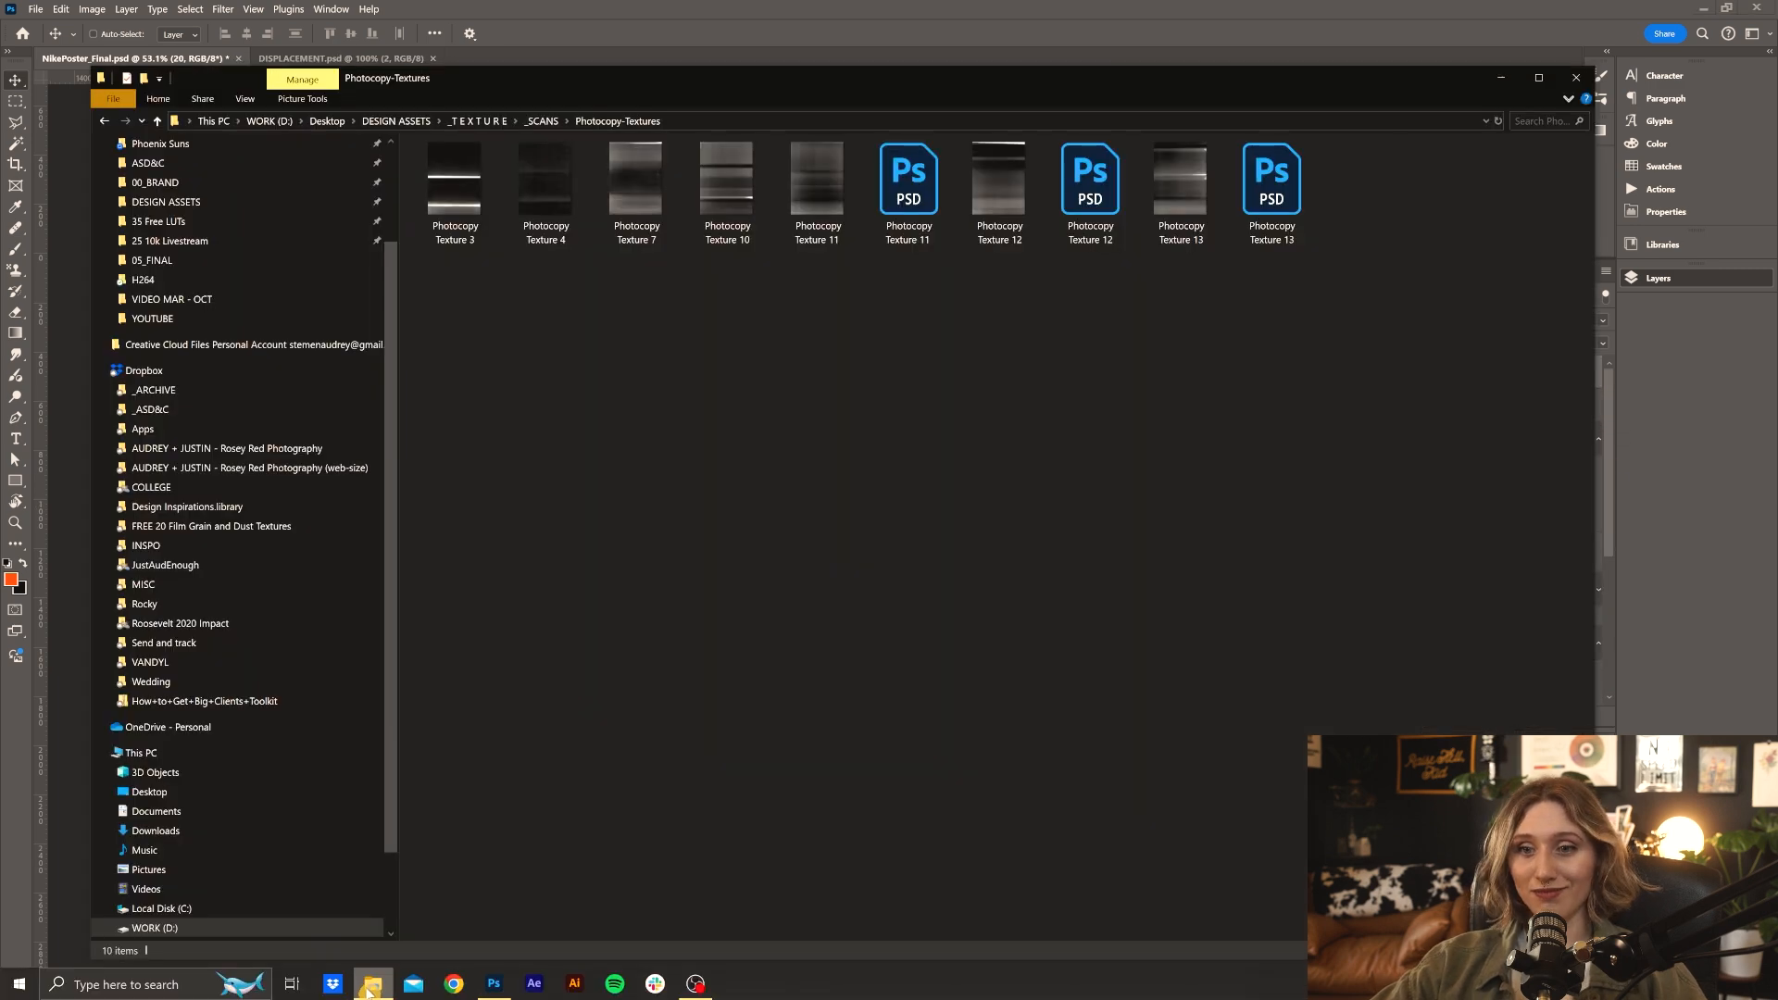
left_click_drag(850, 92, 966, 99)
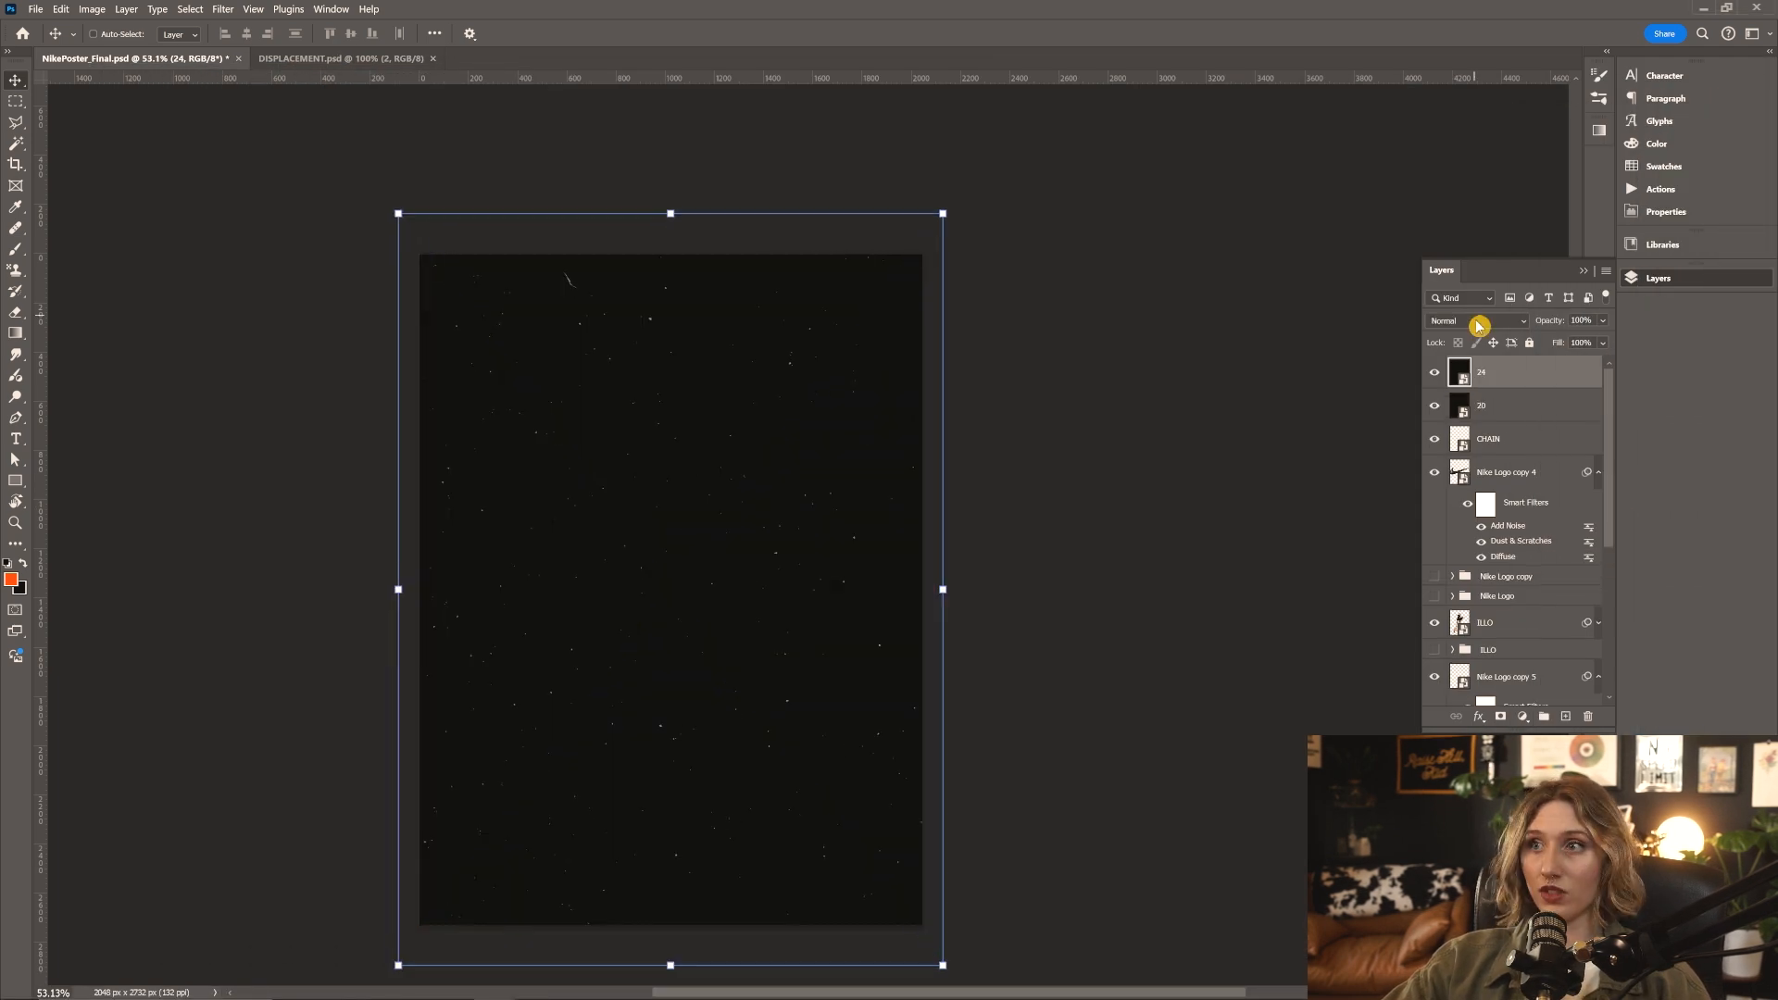
left_click(1476, 321)
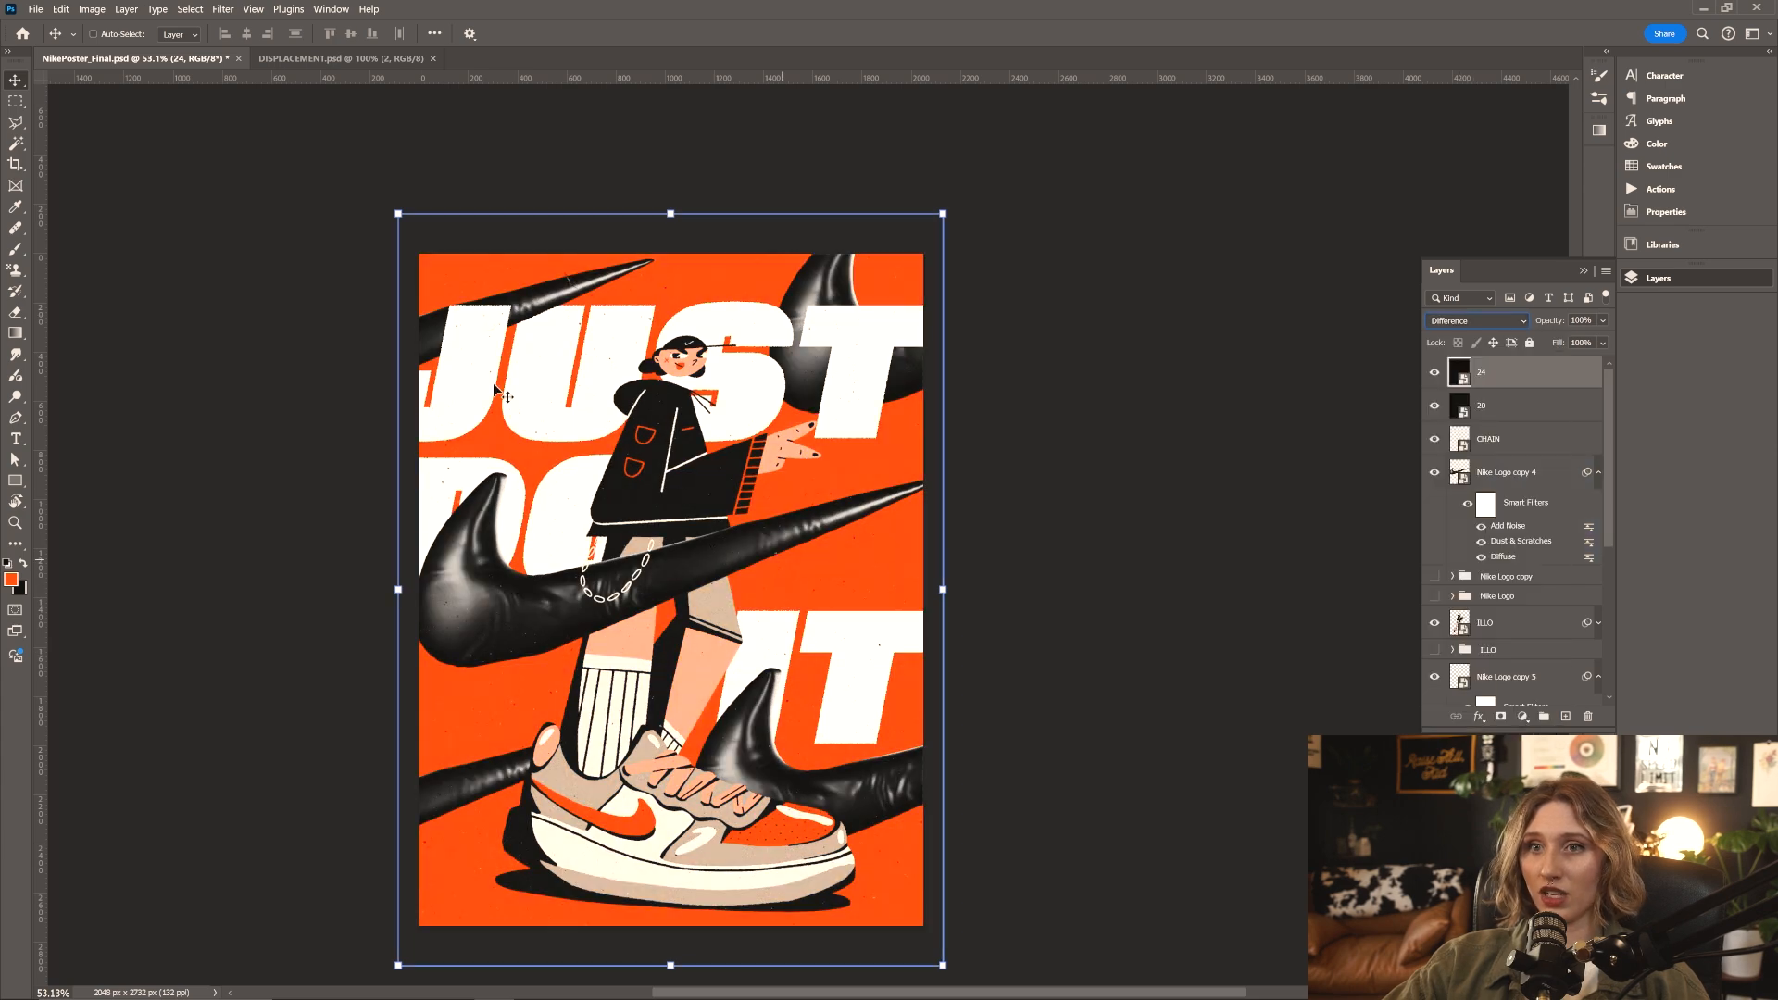
Examine the dust specks on the lettering, figure and swooshes up close and across the full poster
scroll(242, 375, "up", 8, "alt")
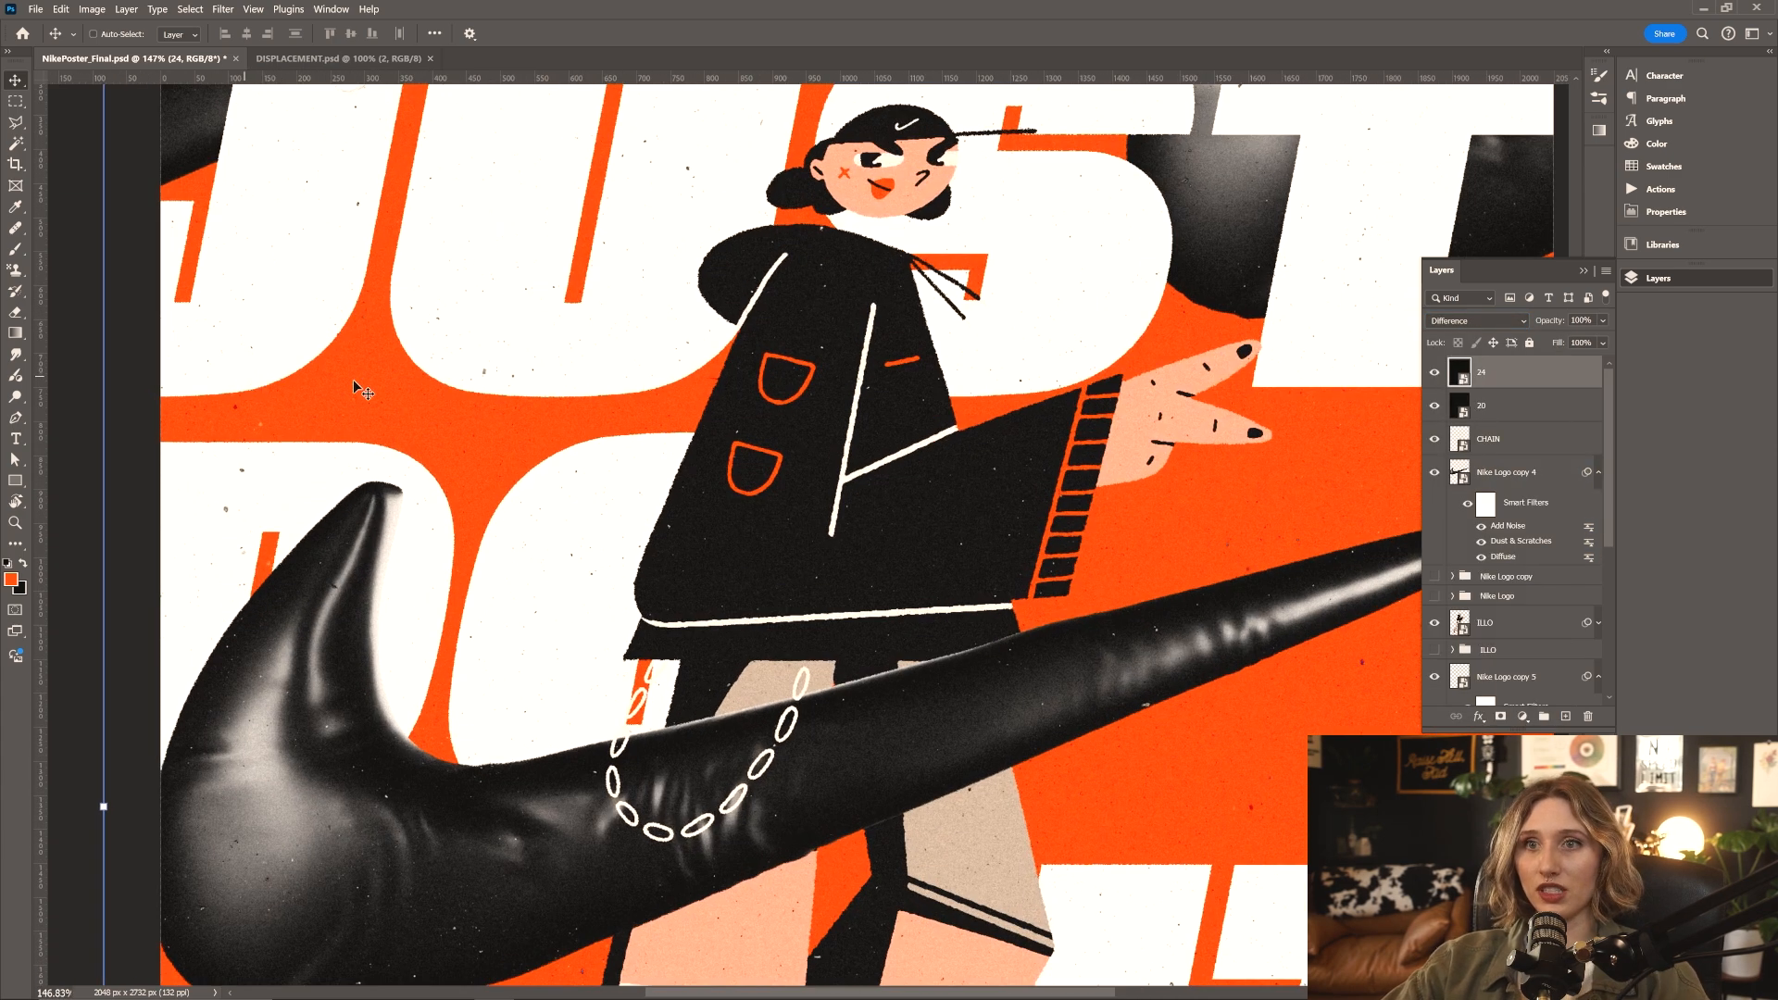
scroll(571, 375, "down", 6, "alt")
scroll(574, 375, "up", 2, "alt")
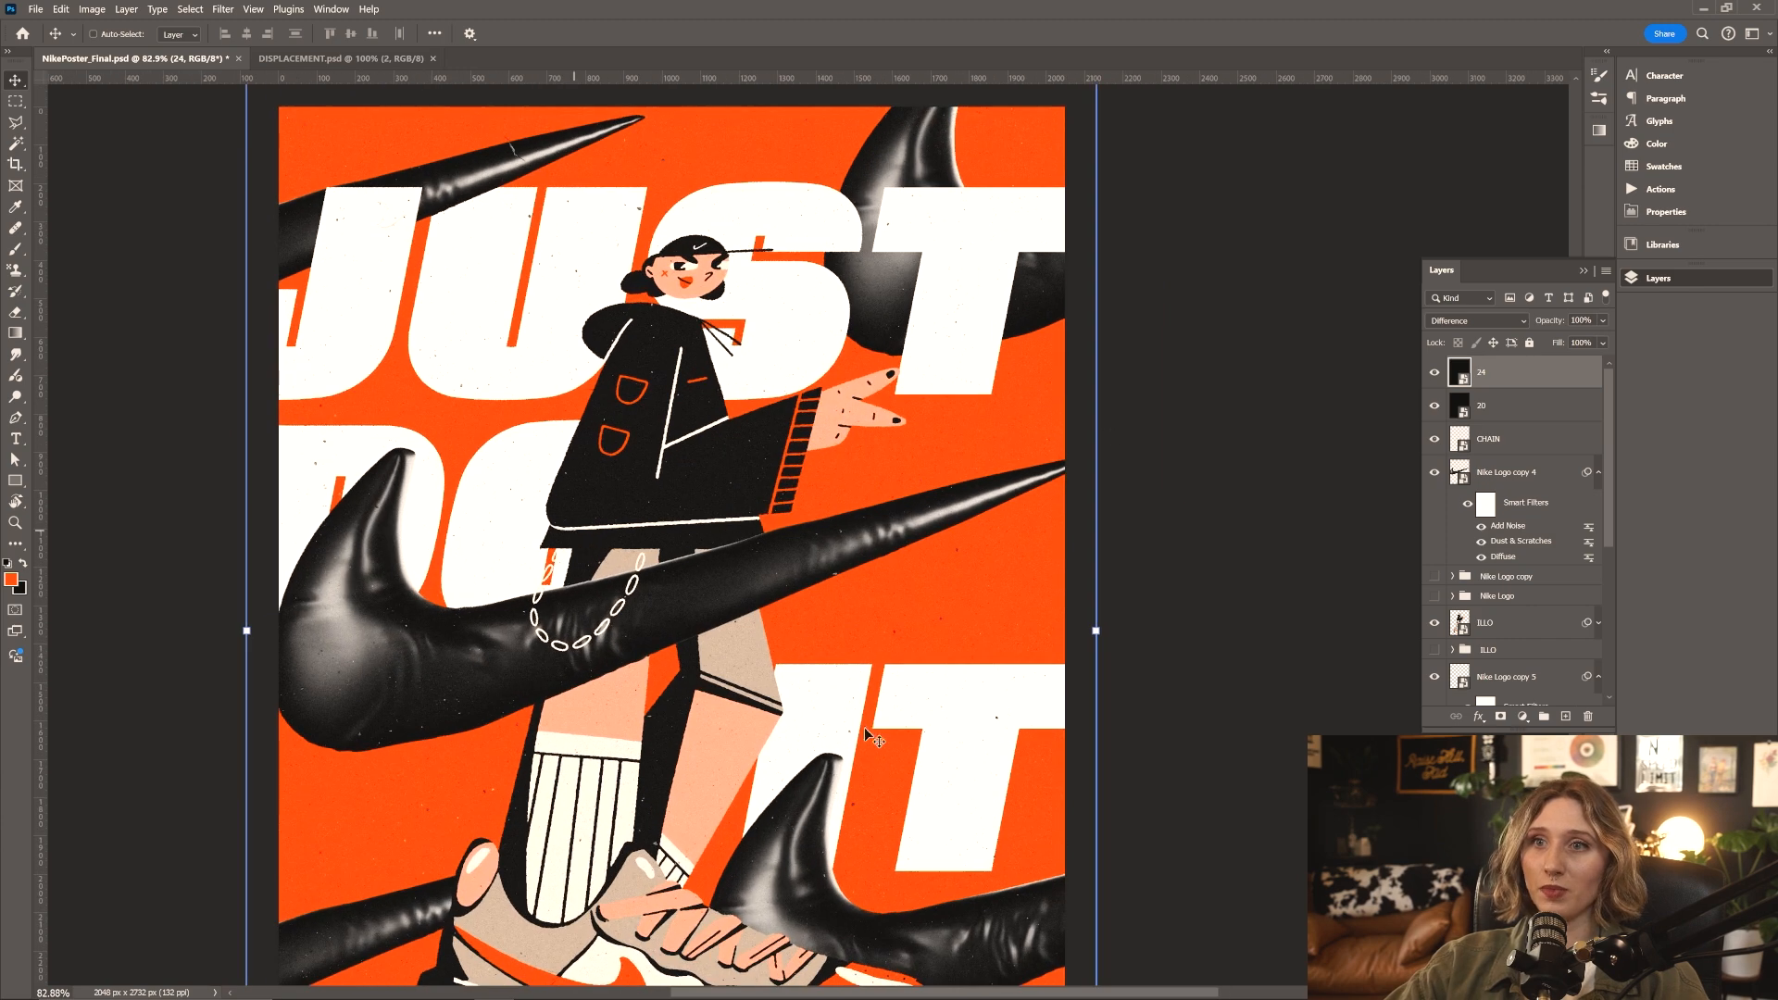
left_click(1467, 481)
scroll(621, 215, "up", 1, "alt")
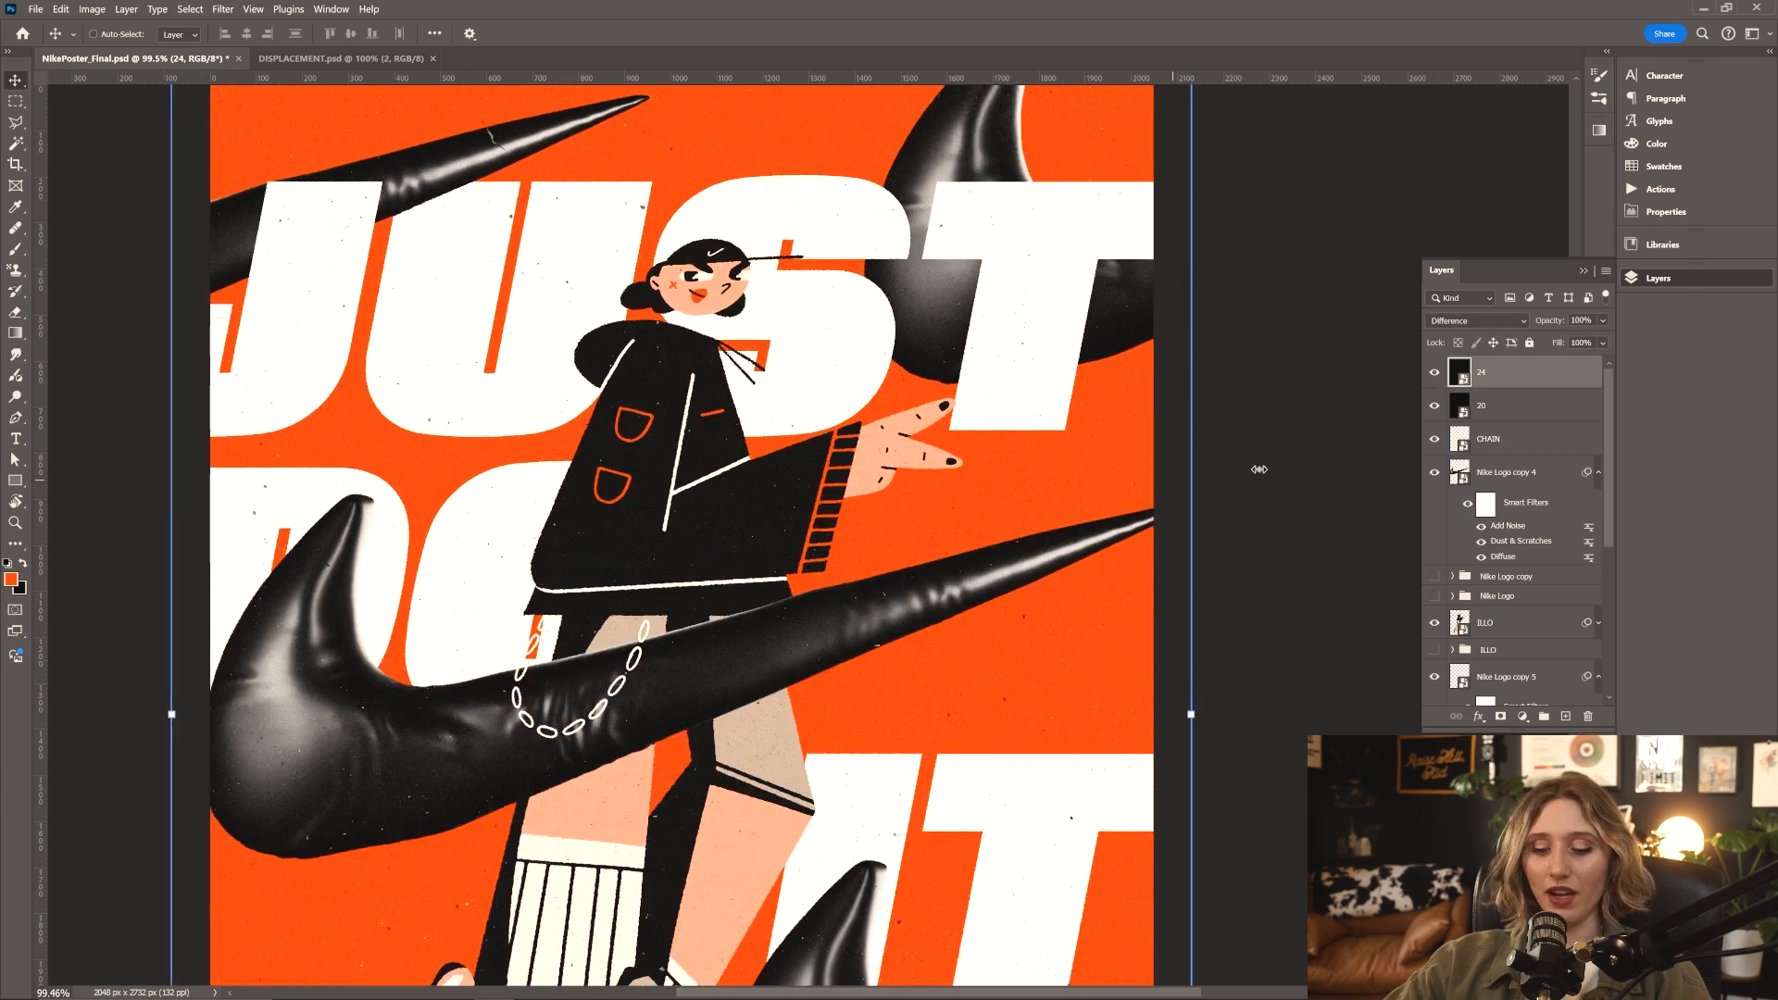
key("m")
scroll(1397, 472, "down", 6, "alt")
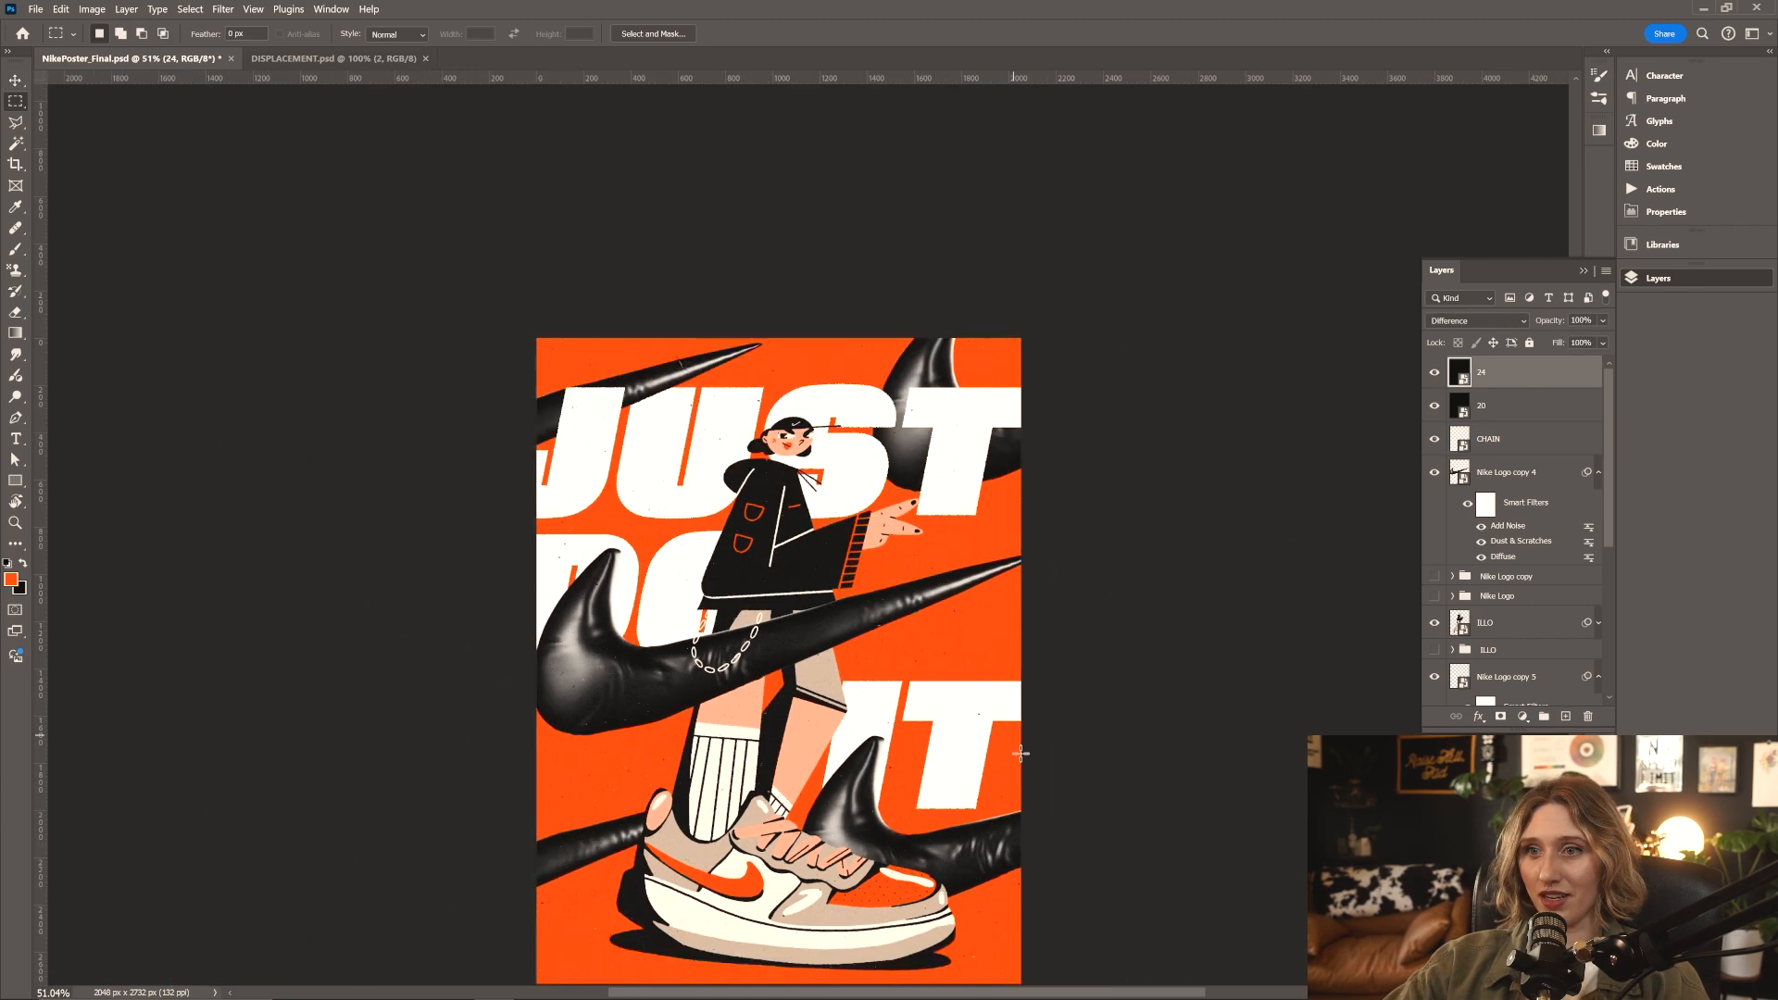
scroll(976, 690, "up", 1, "alt")
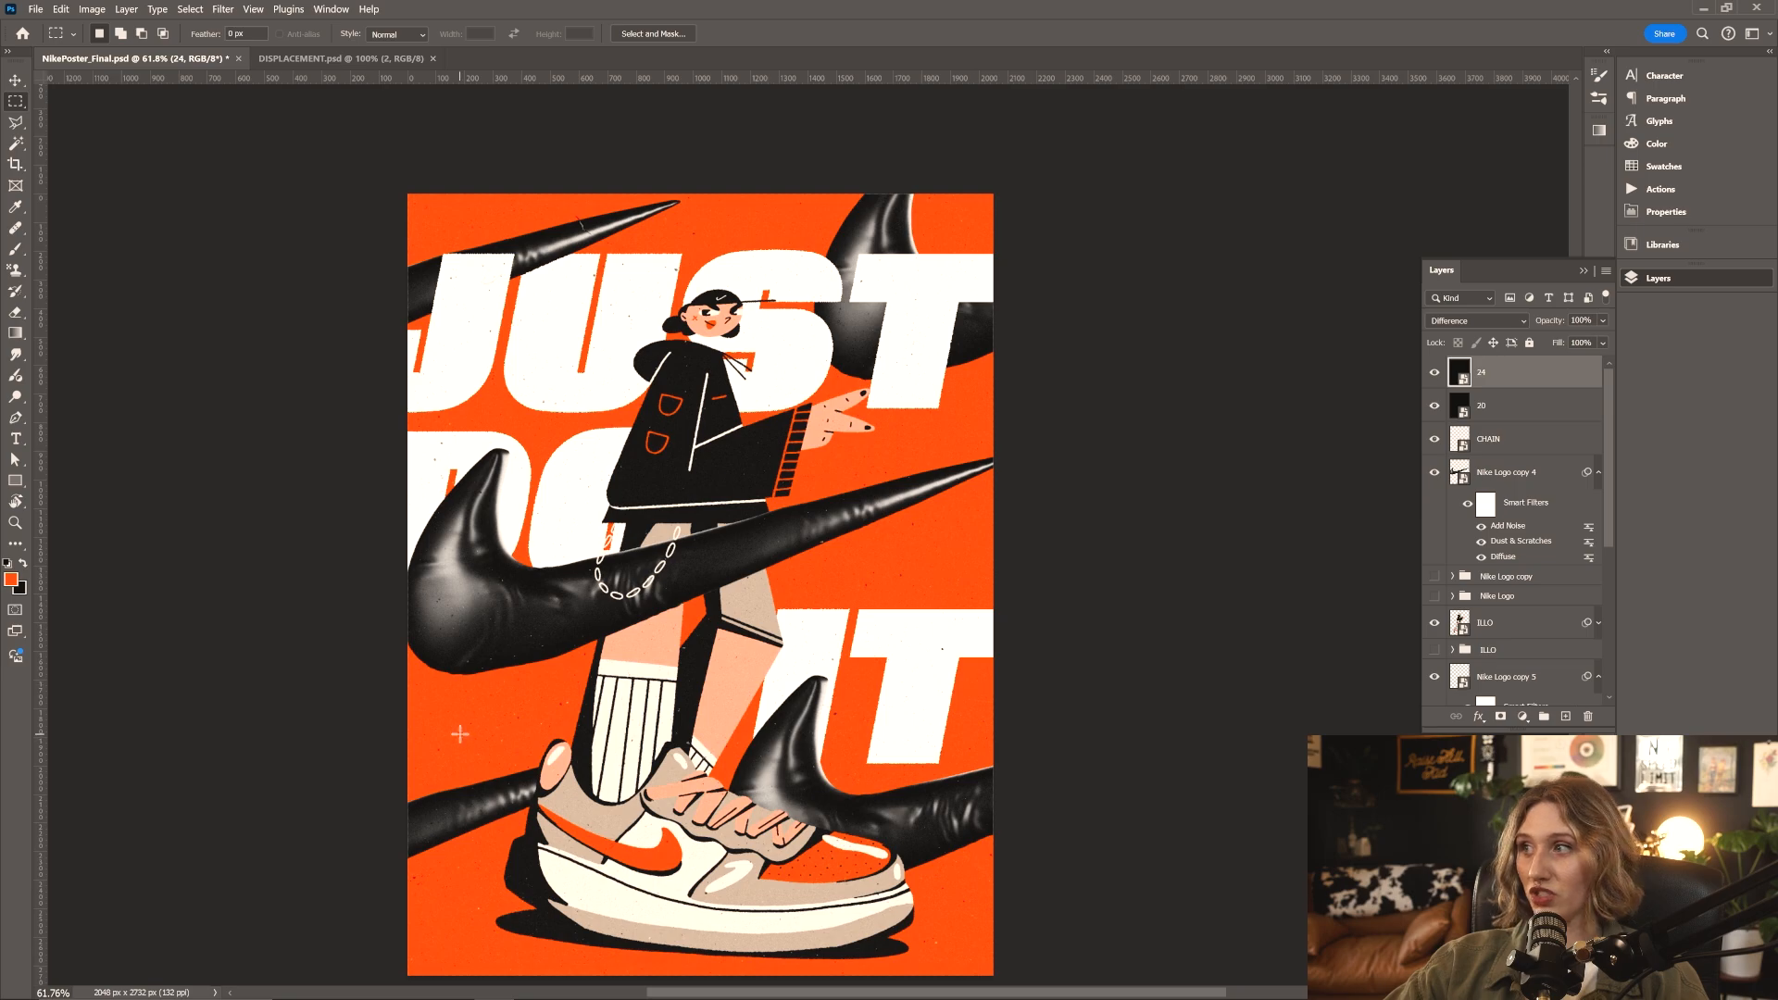